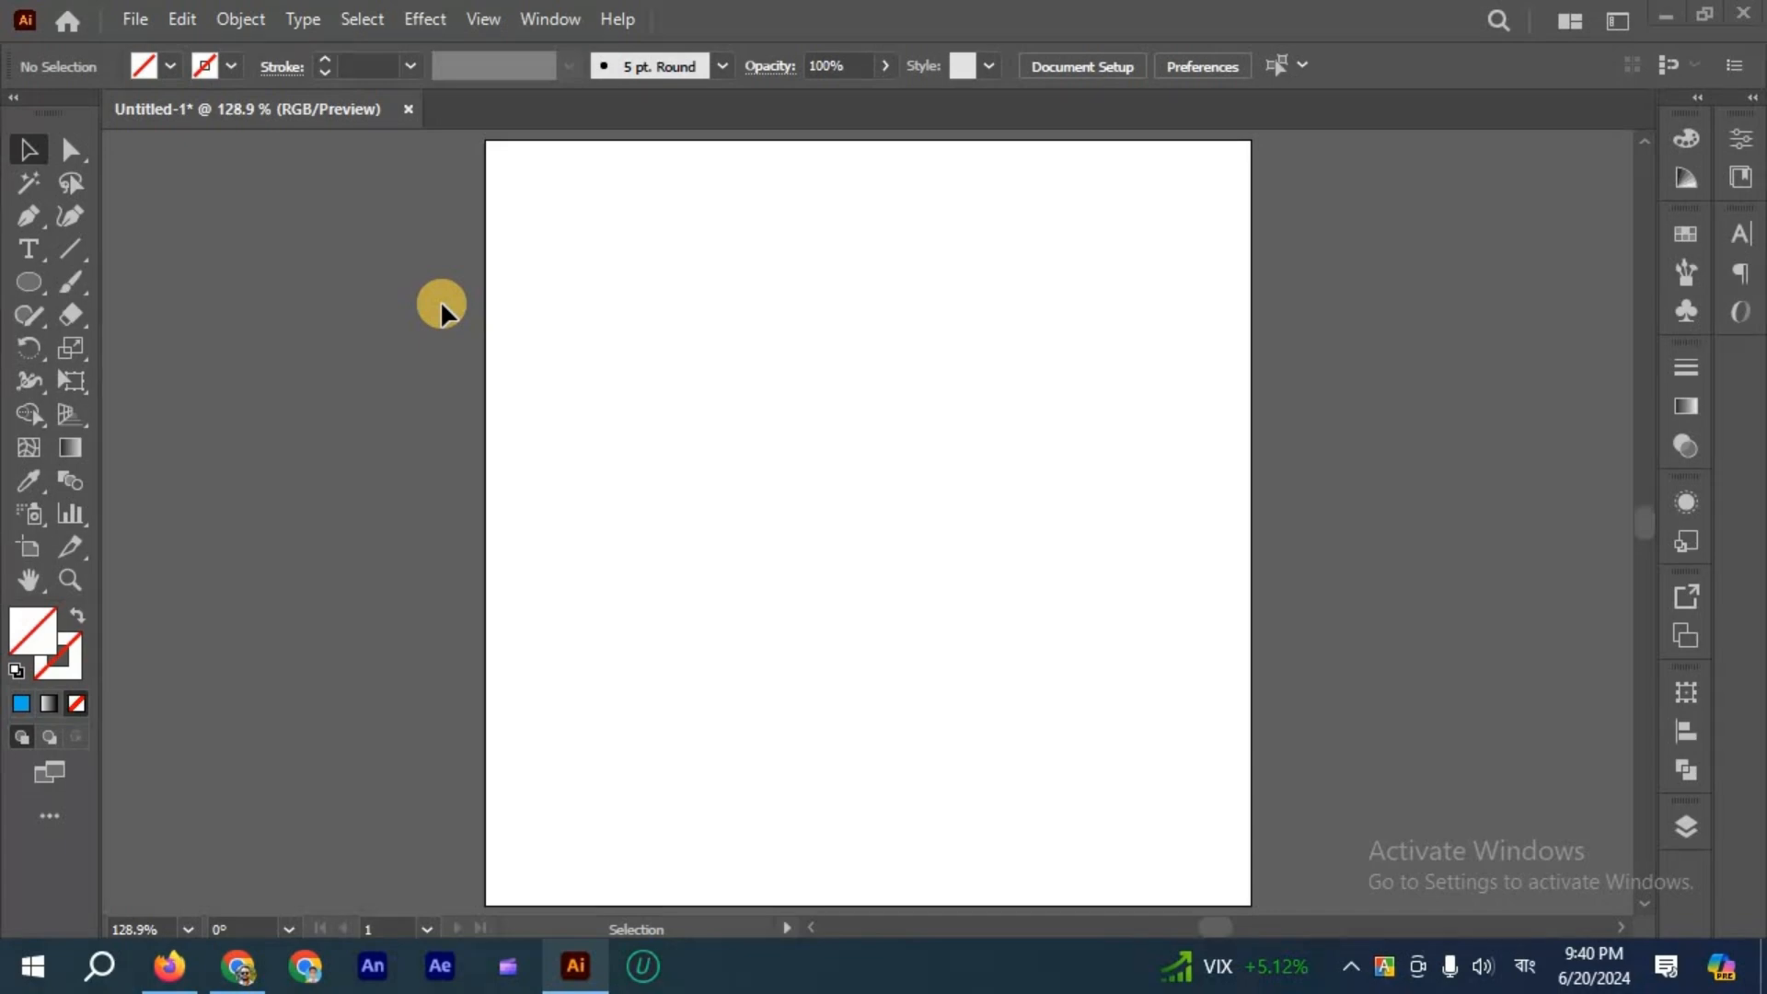
# Draw a circle about 34 px across near the artboard's upper-left corner and fill it with red.
pyautogui.click(26, 282)
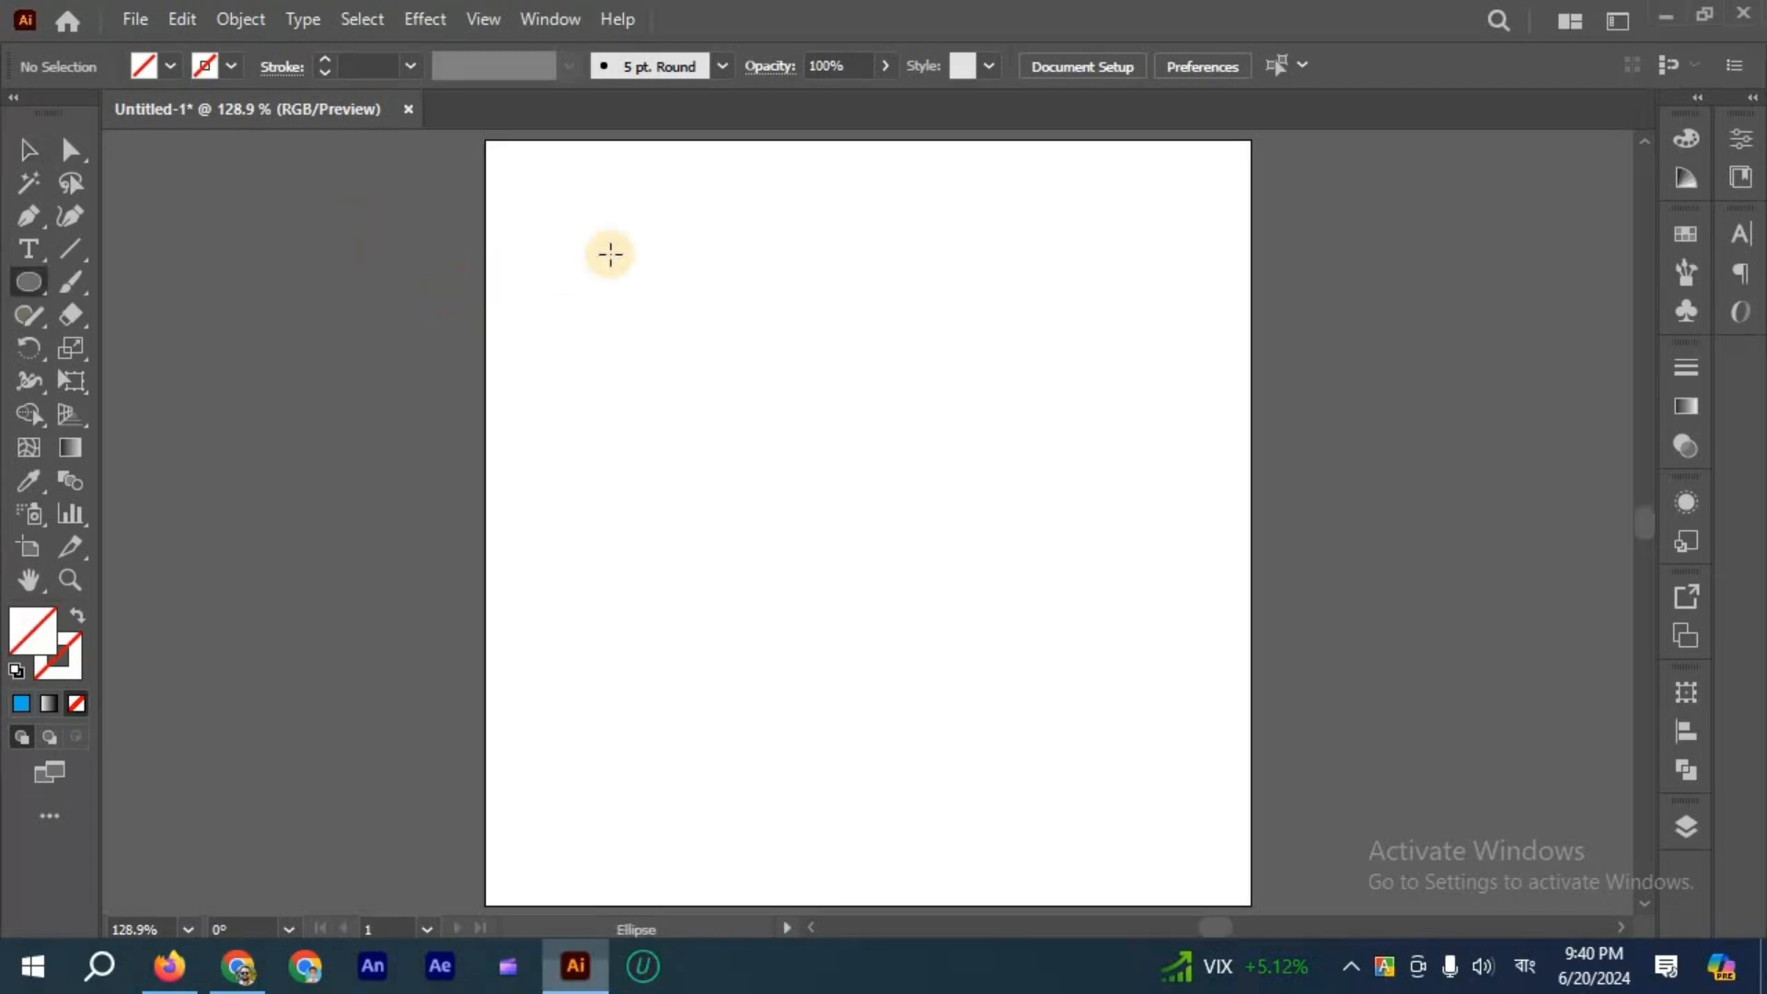
pyautogui.moveTo(545, 239); pyautogui.dragTo(633, 278)
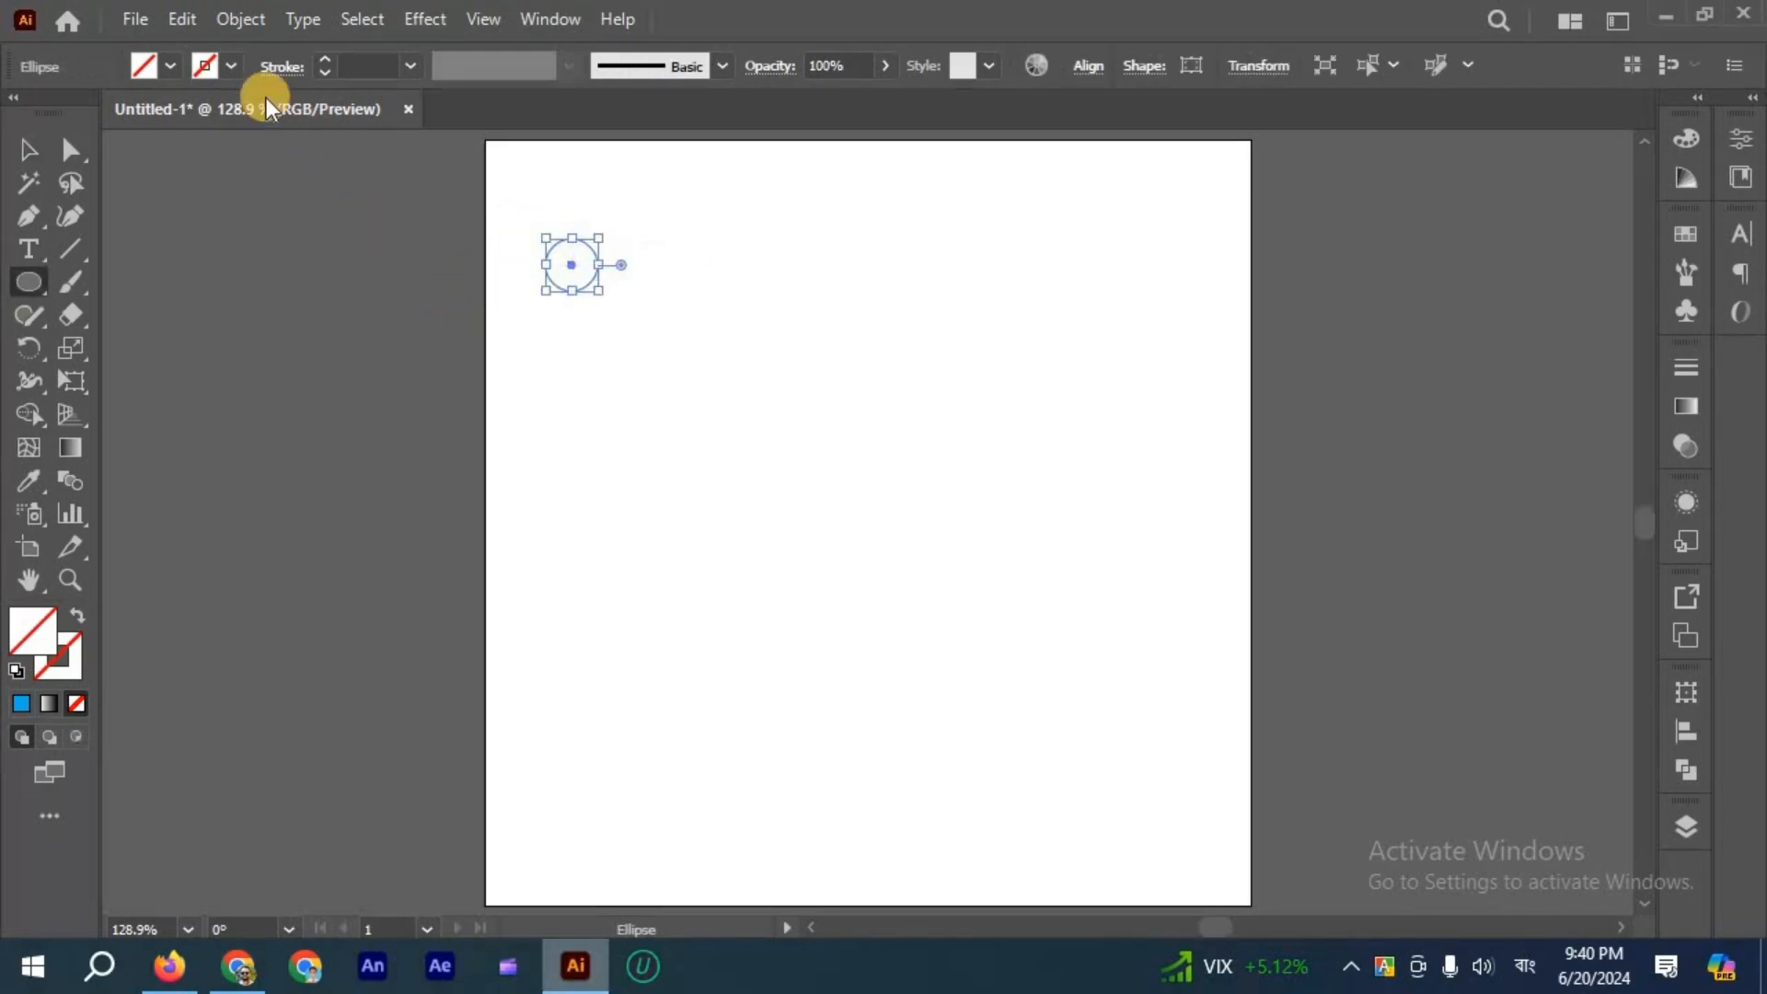
pyautogui.click(170, 66)
pyautogui.click(94, 111)
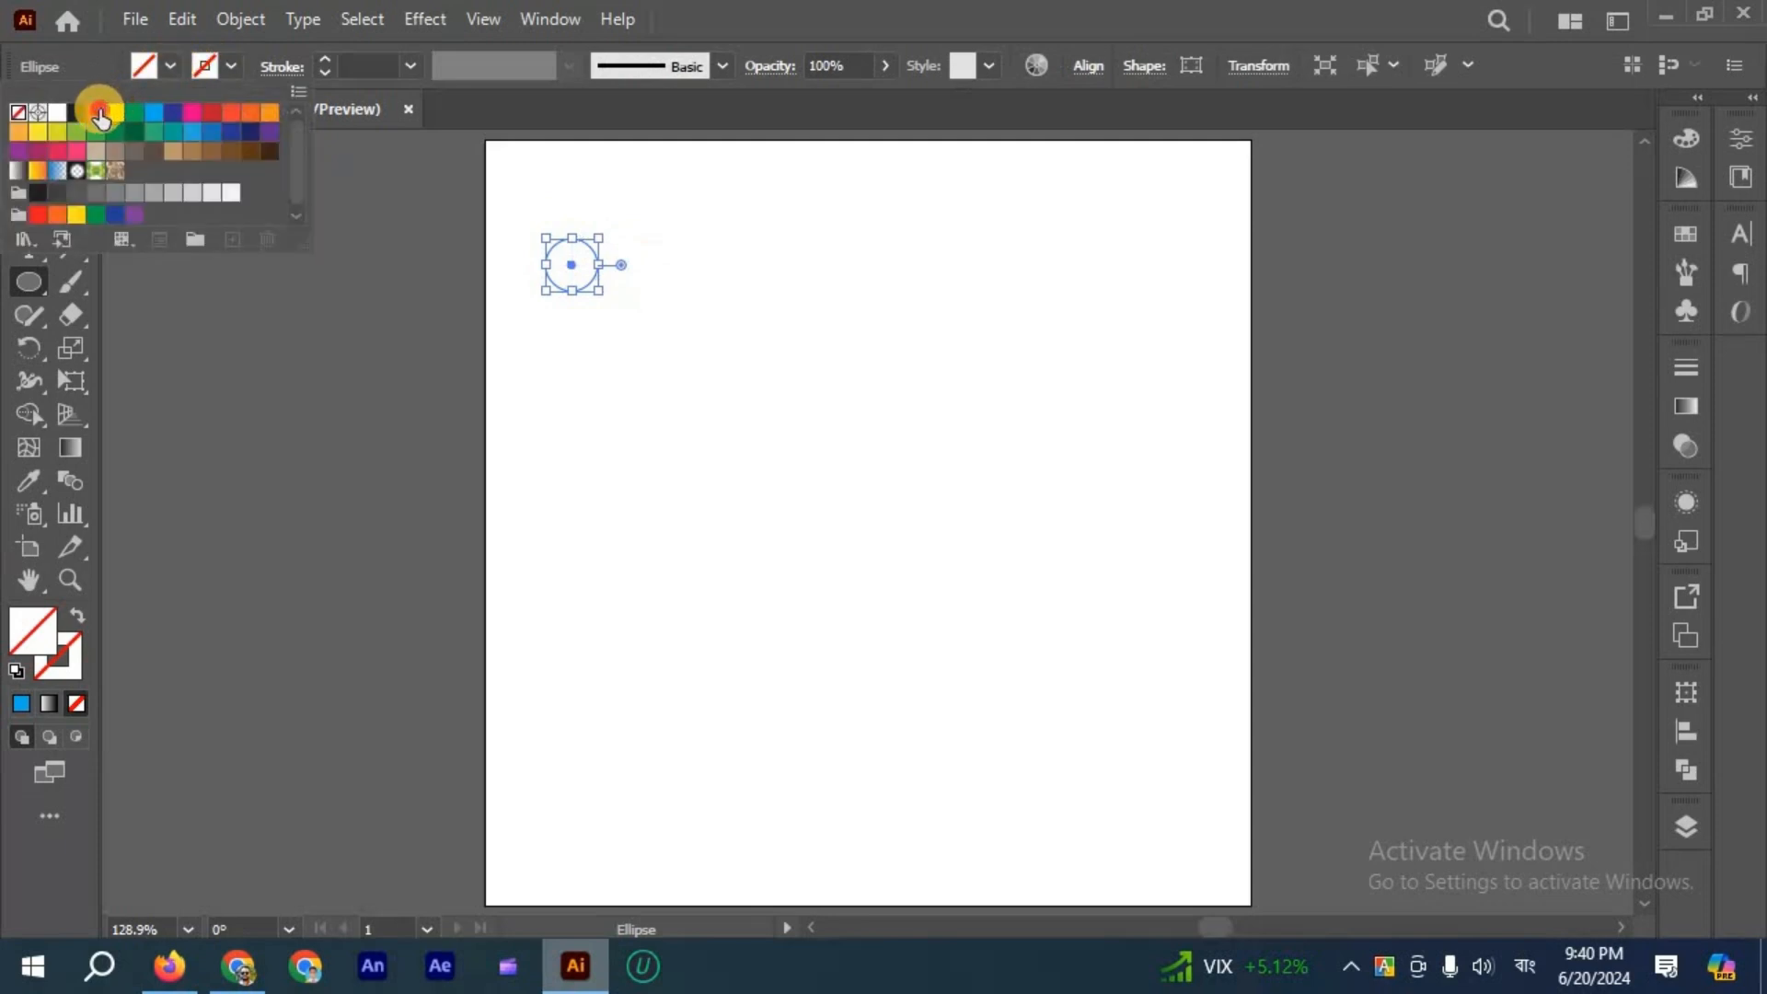
pyautogui.click(461, 230)
# Duplicate the red circle horizontally about 384 px to the right and fill the copy with blue.
pyautogui.click(28, 150)
pyautogui.click(557, 263)
pyautogui.moveTo(564, 269); pyautogui.dragTo(1159, 267)
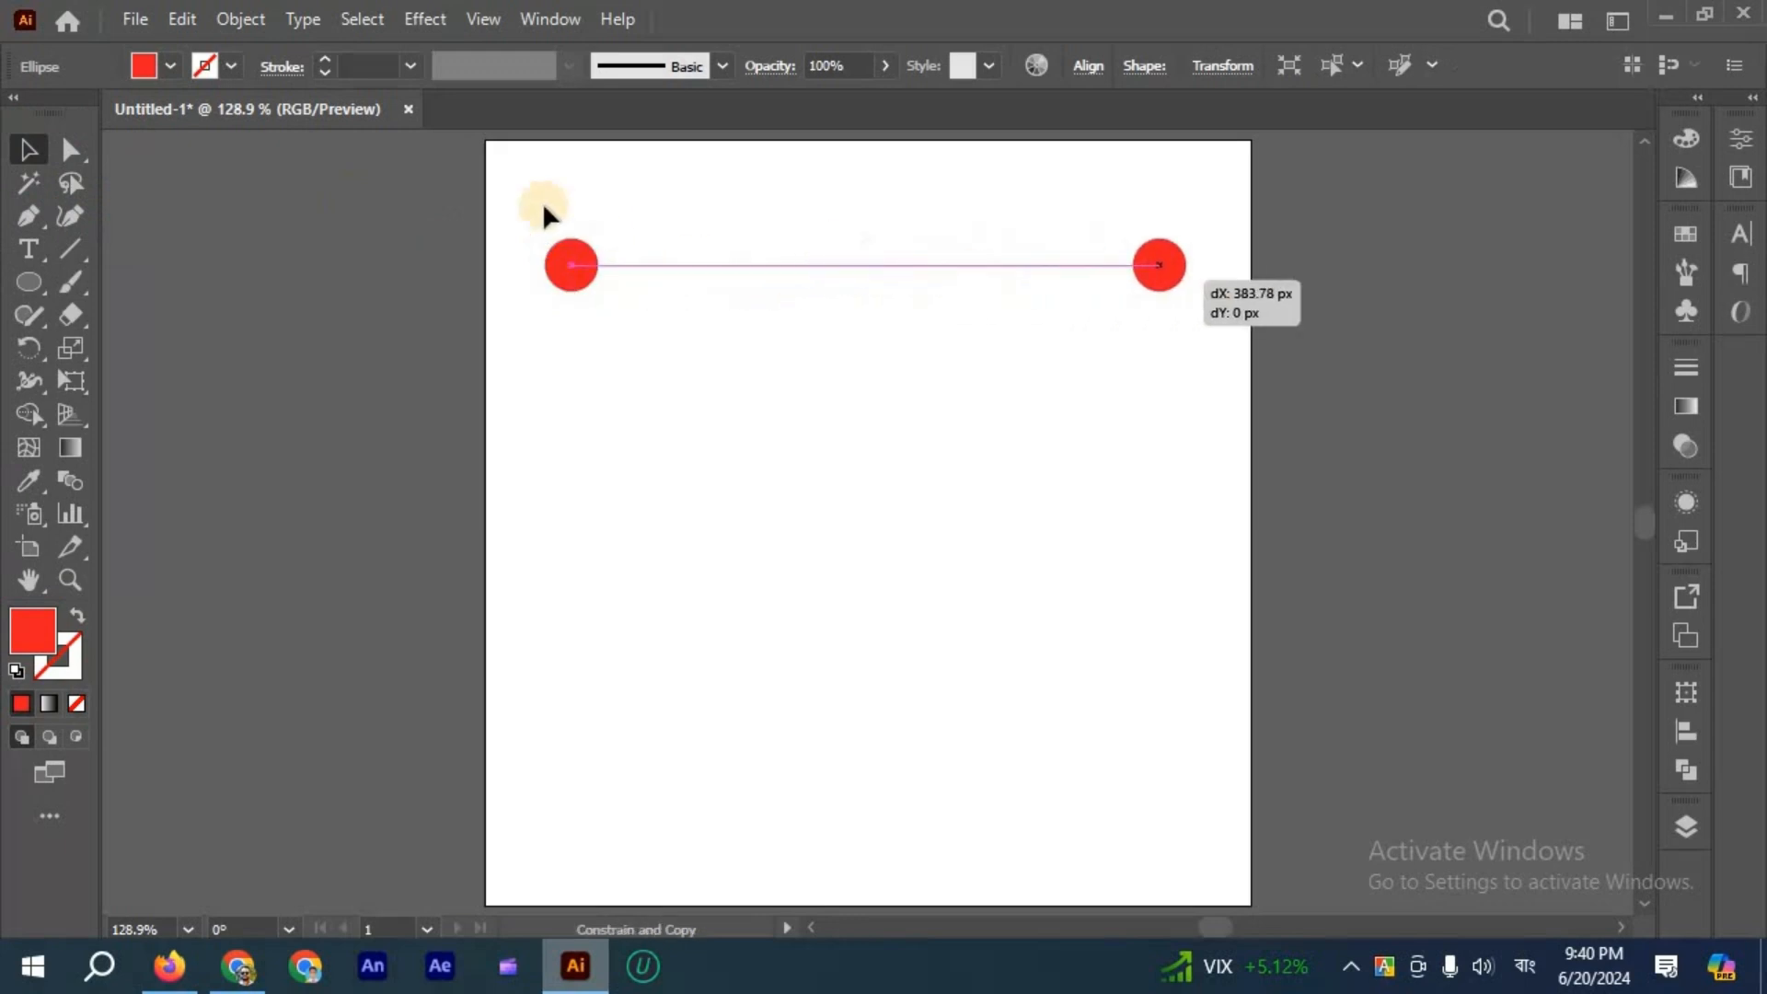
pyautogui.click(170, 67)
pyautogui.click(192, 133)
pyautogui.click(273, 256)
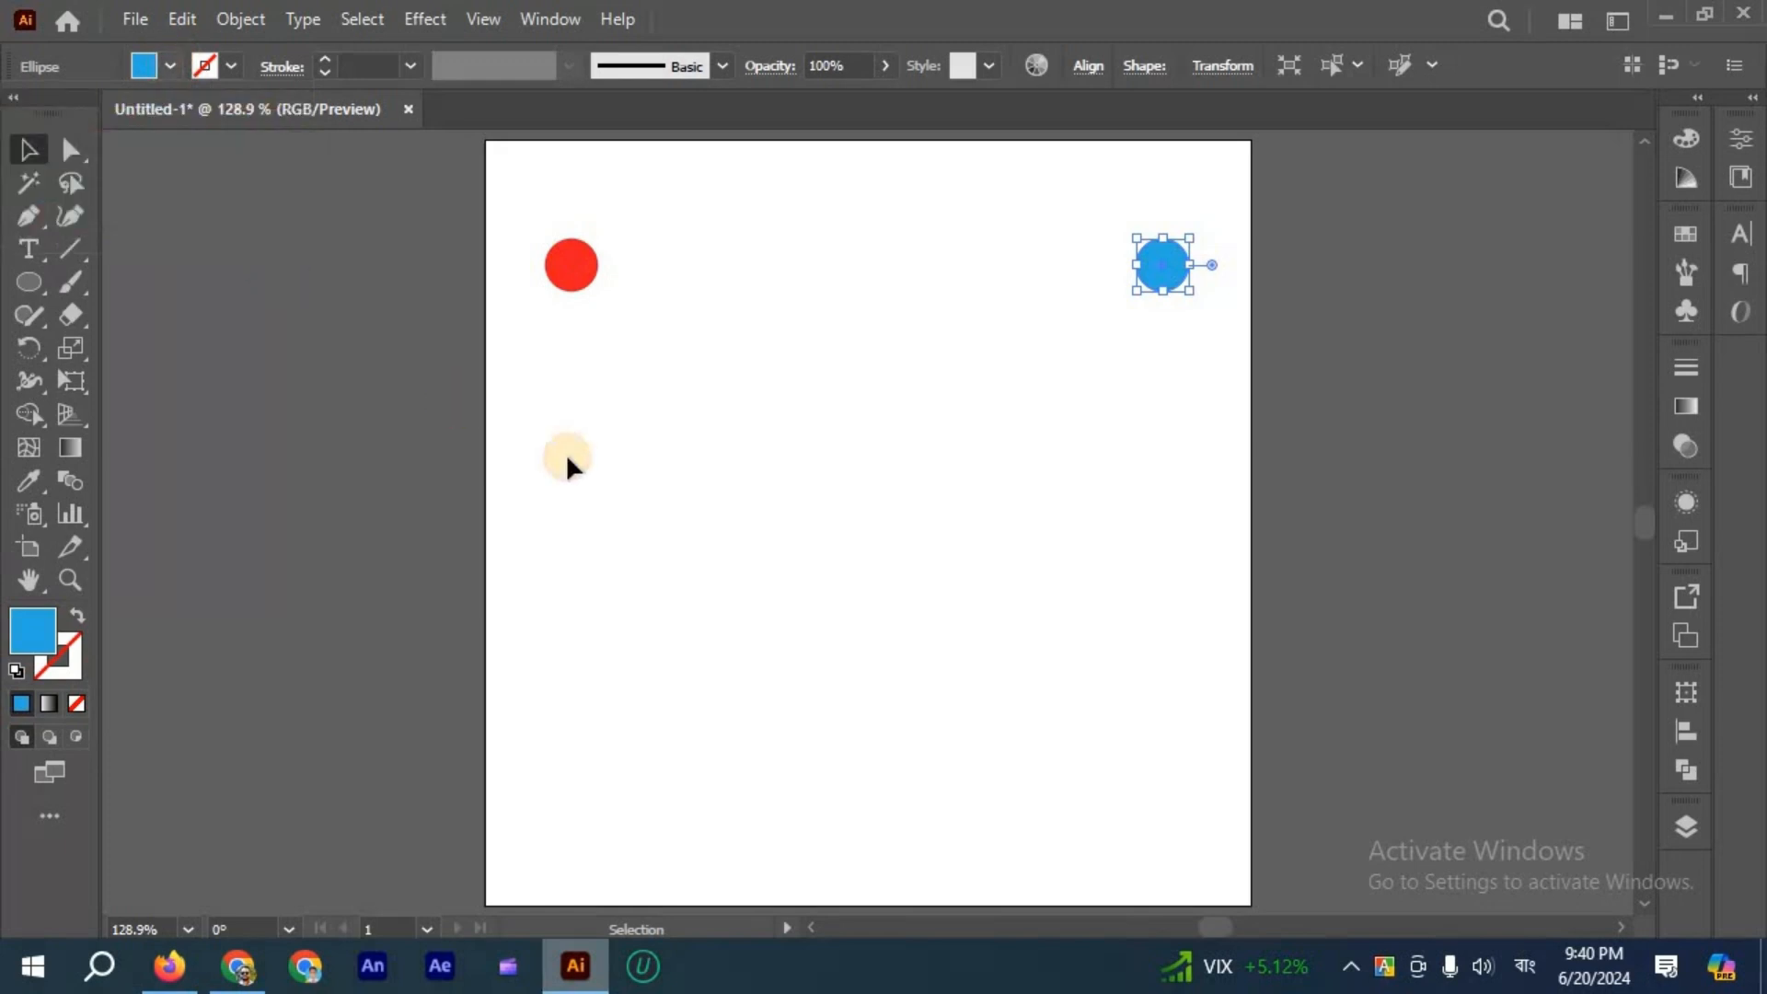
pyautogui.click(566, 453)
# Select the red and blue circles together and activate the Blend tool.
pyautogui.scroll(1, 588, 368)
pyautogui.scroll(1, 763, 279)
pyautogui.click(553, 301)
pyautogui.click(1235, 298)
pyautogui.click(505, 239)
pyautogui.moveTo(1193, 361); pyautogui.dragTo(1096, 512)
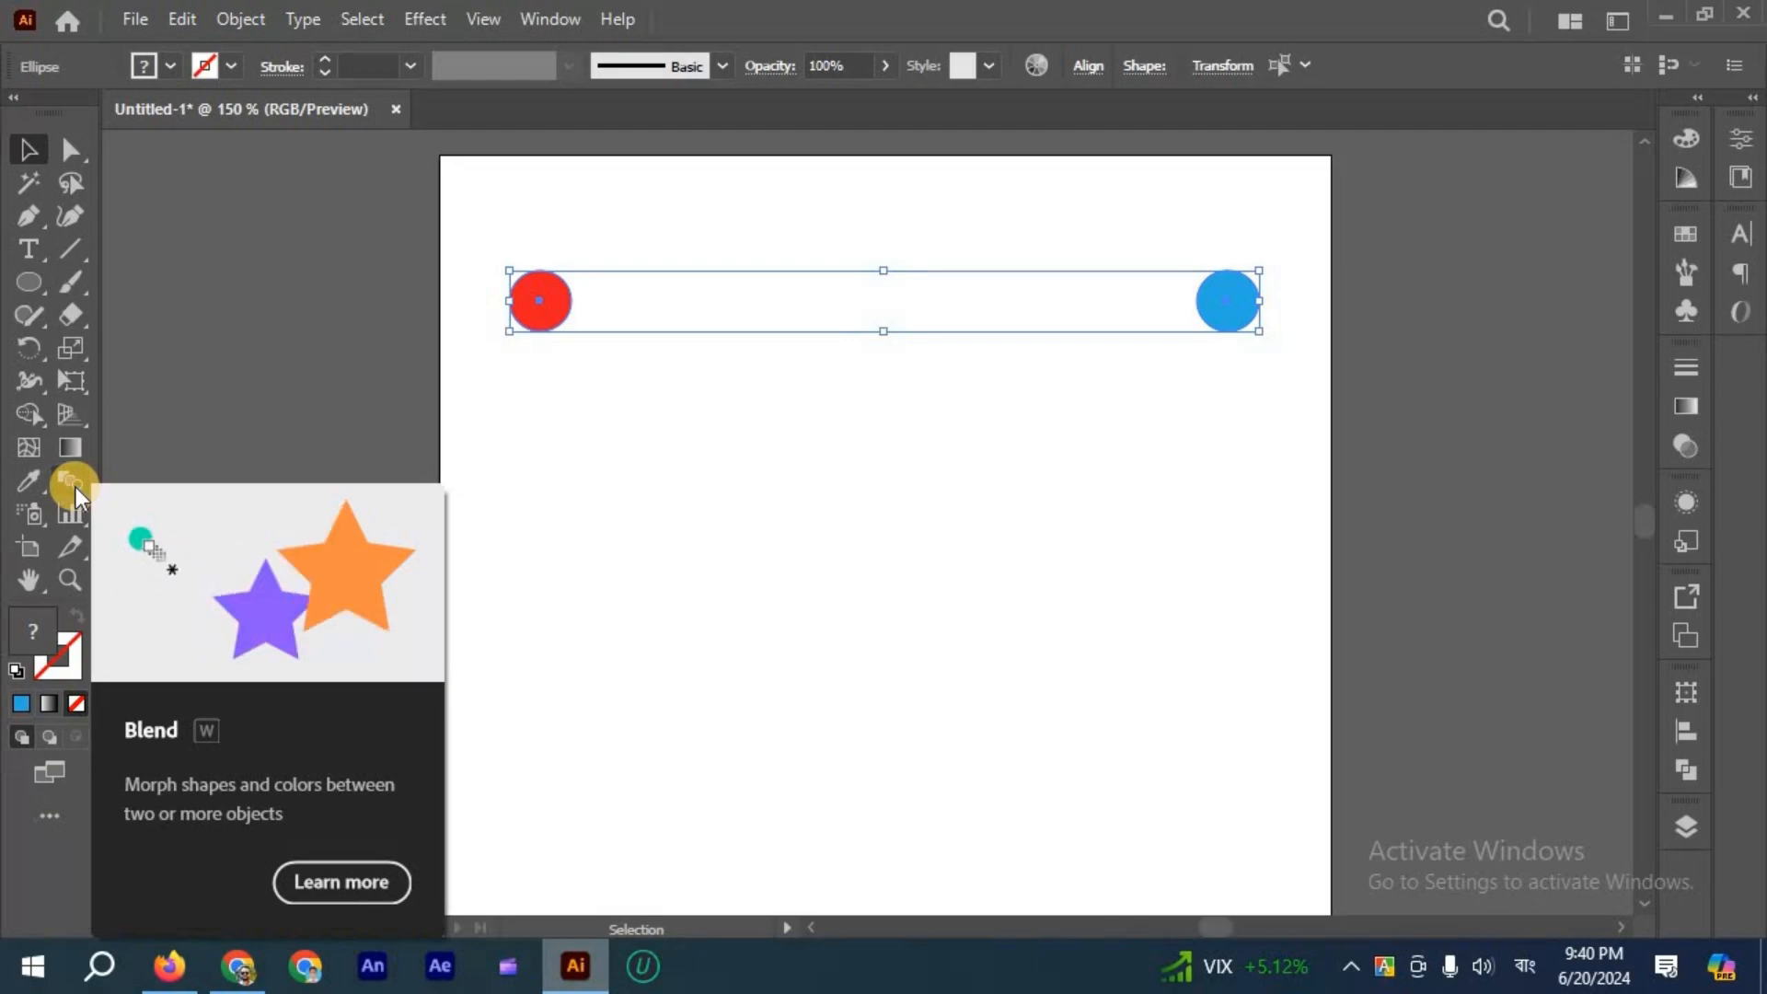
pyautogui.click(76, 488)
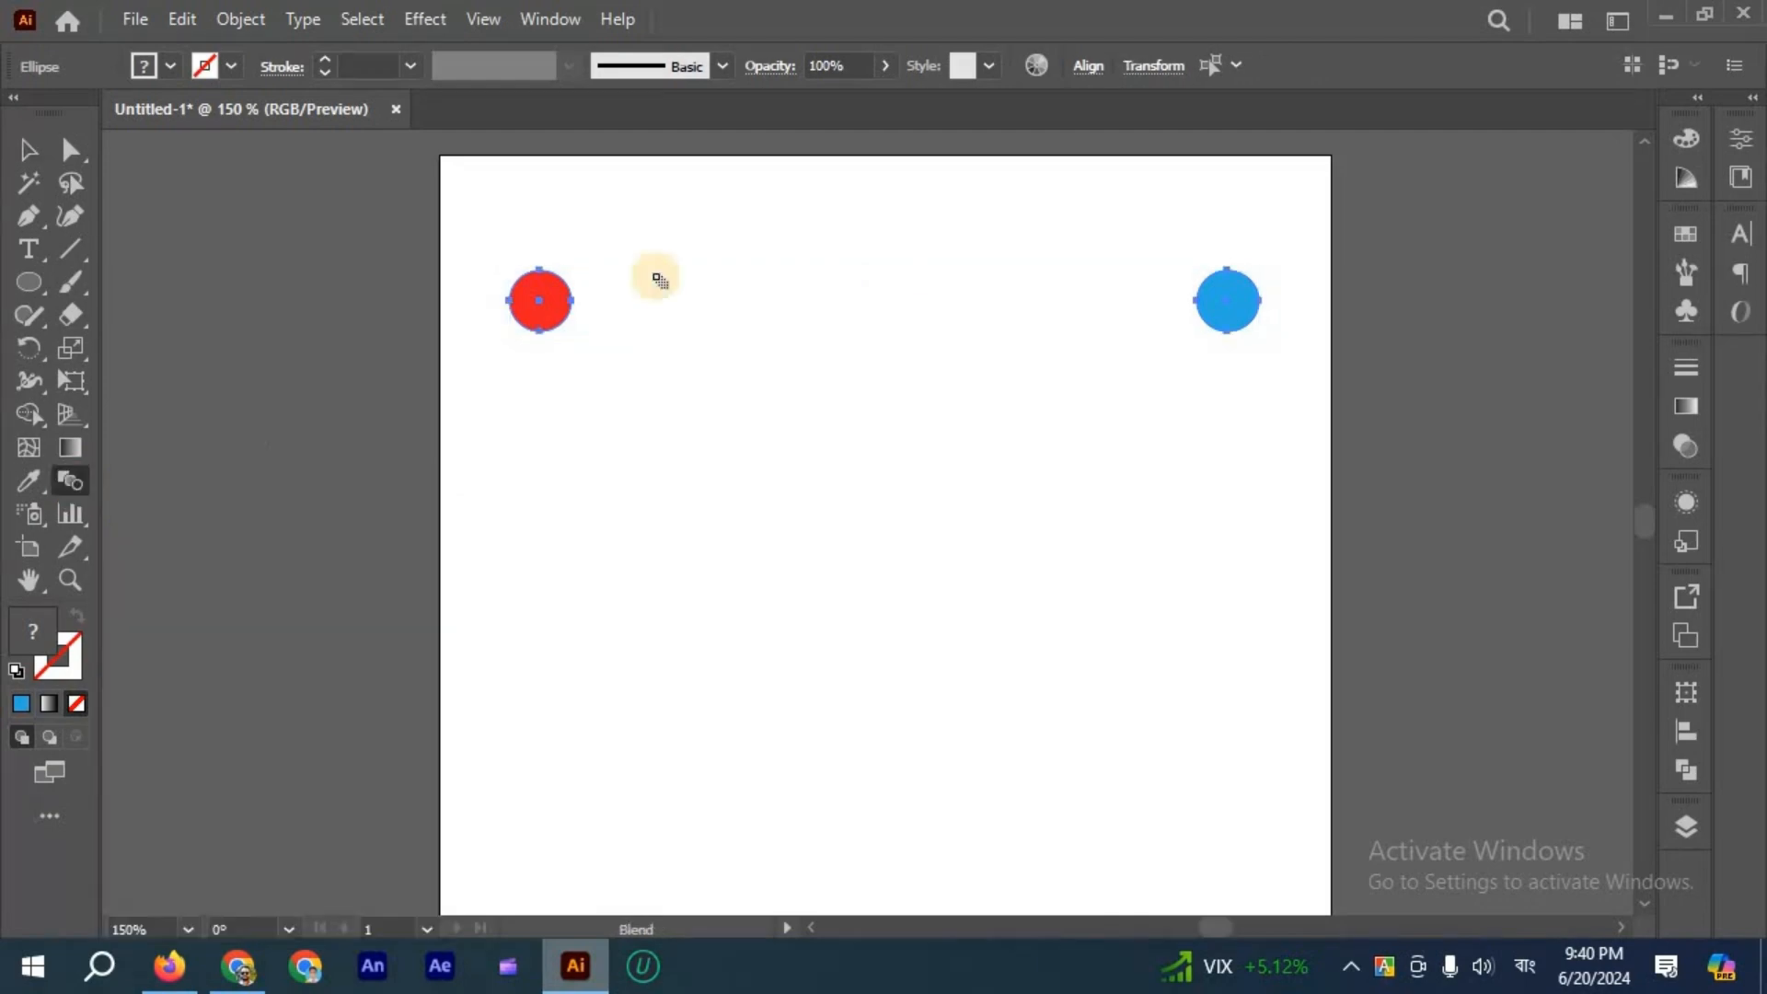
# Try blending the blue circle's left-edge anchor with the red circle's centre, and undo that blend.
pyautogui.click(542, 304)
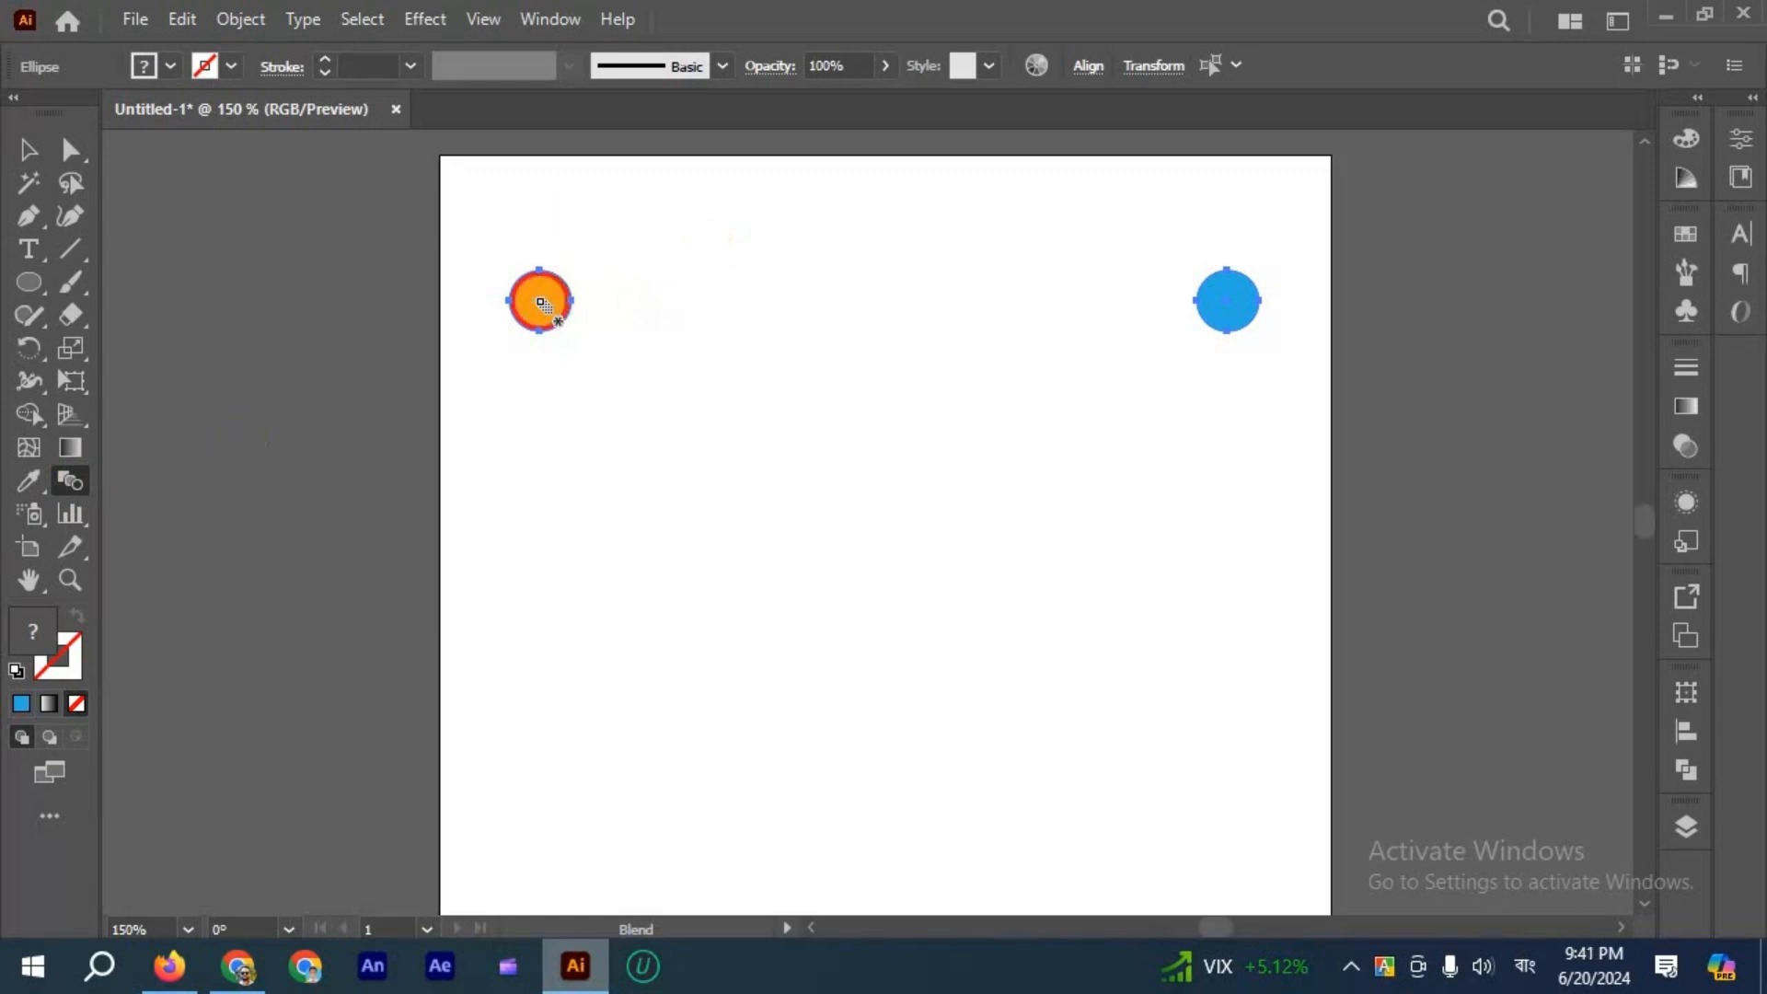
pyautogui.scroll(4, 542, 304)
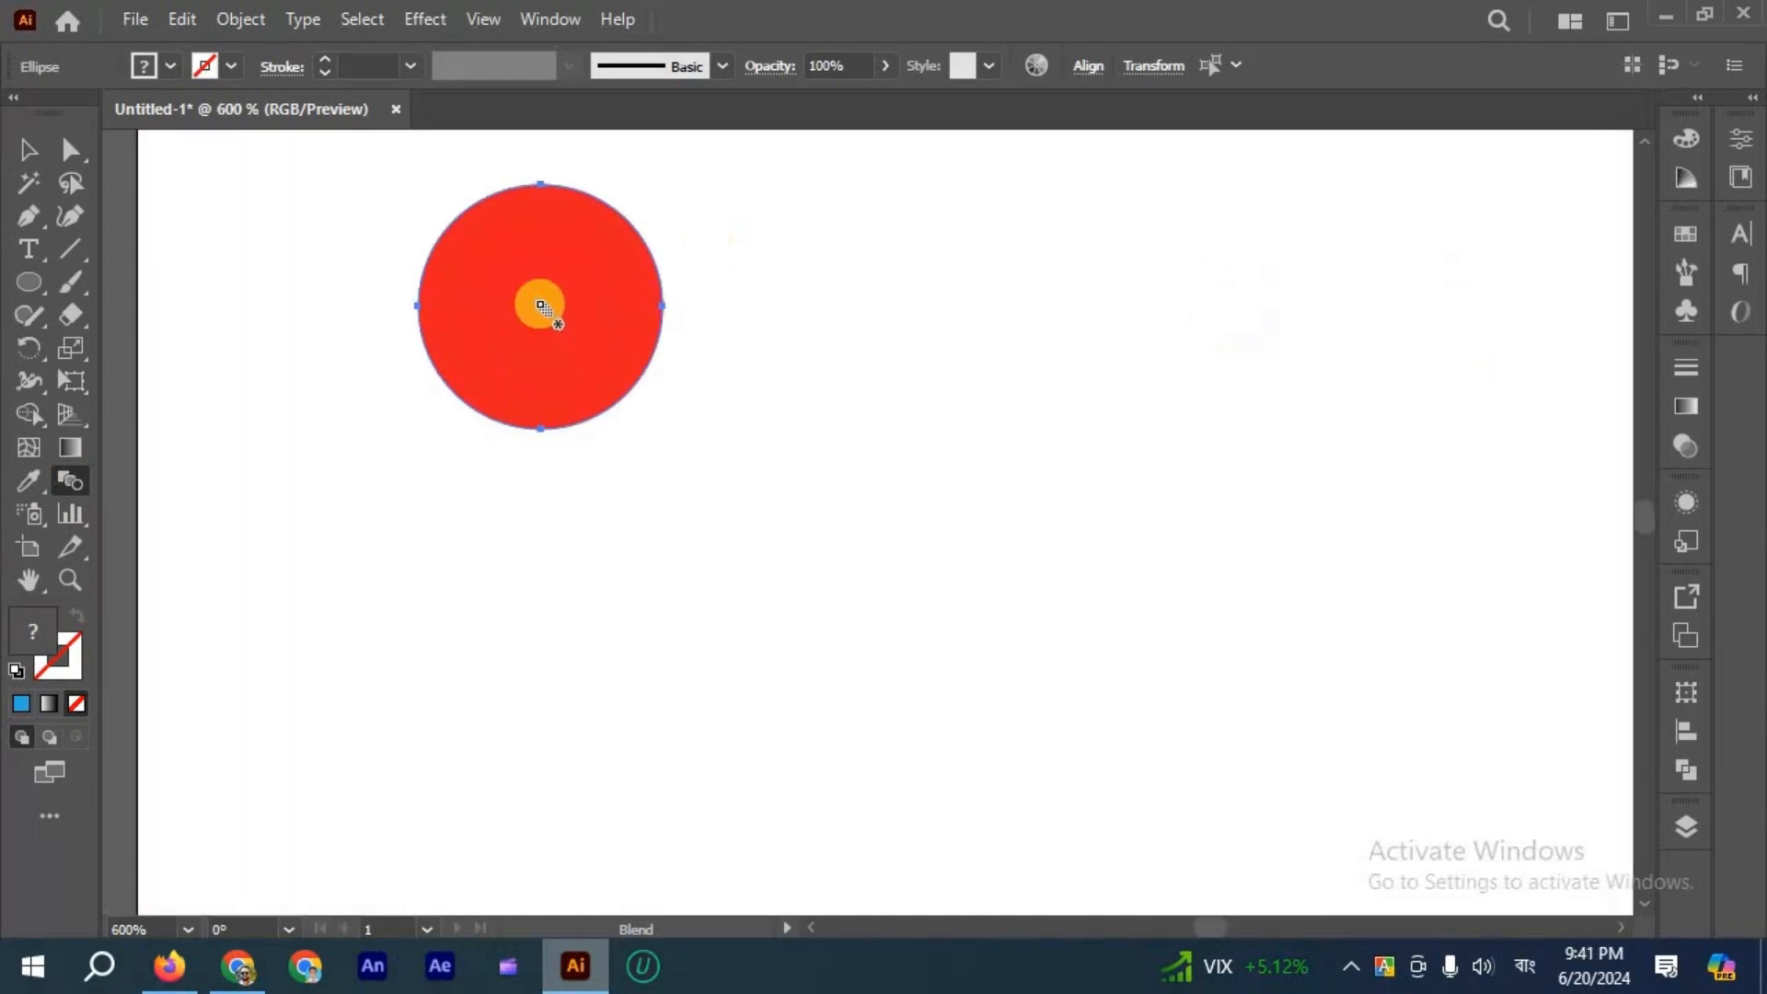
pyautogui.scroll(-4, 702, 343)
pyautogui.click(1418, 339)
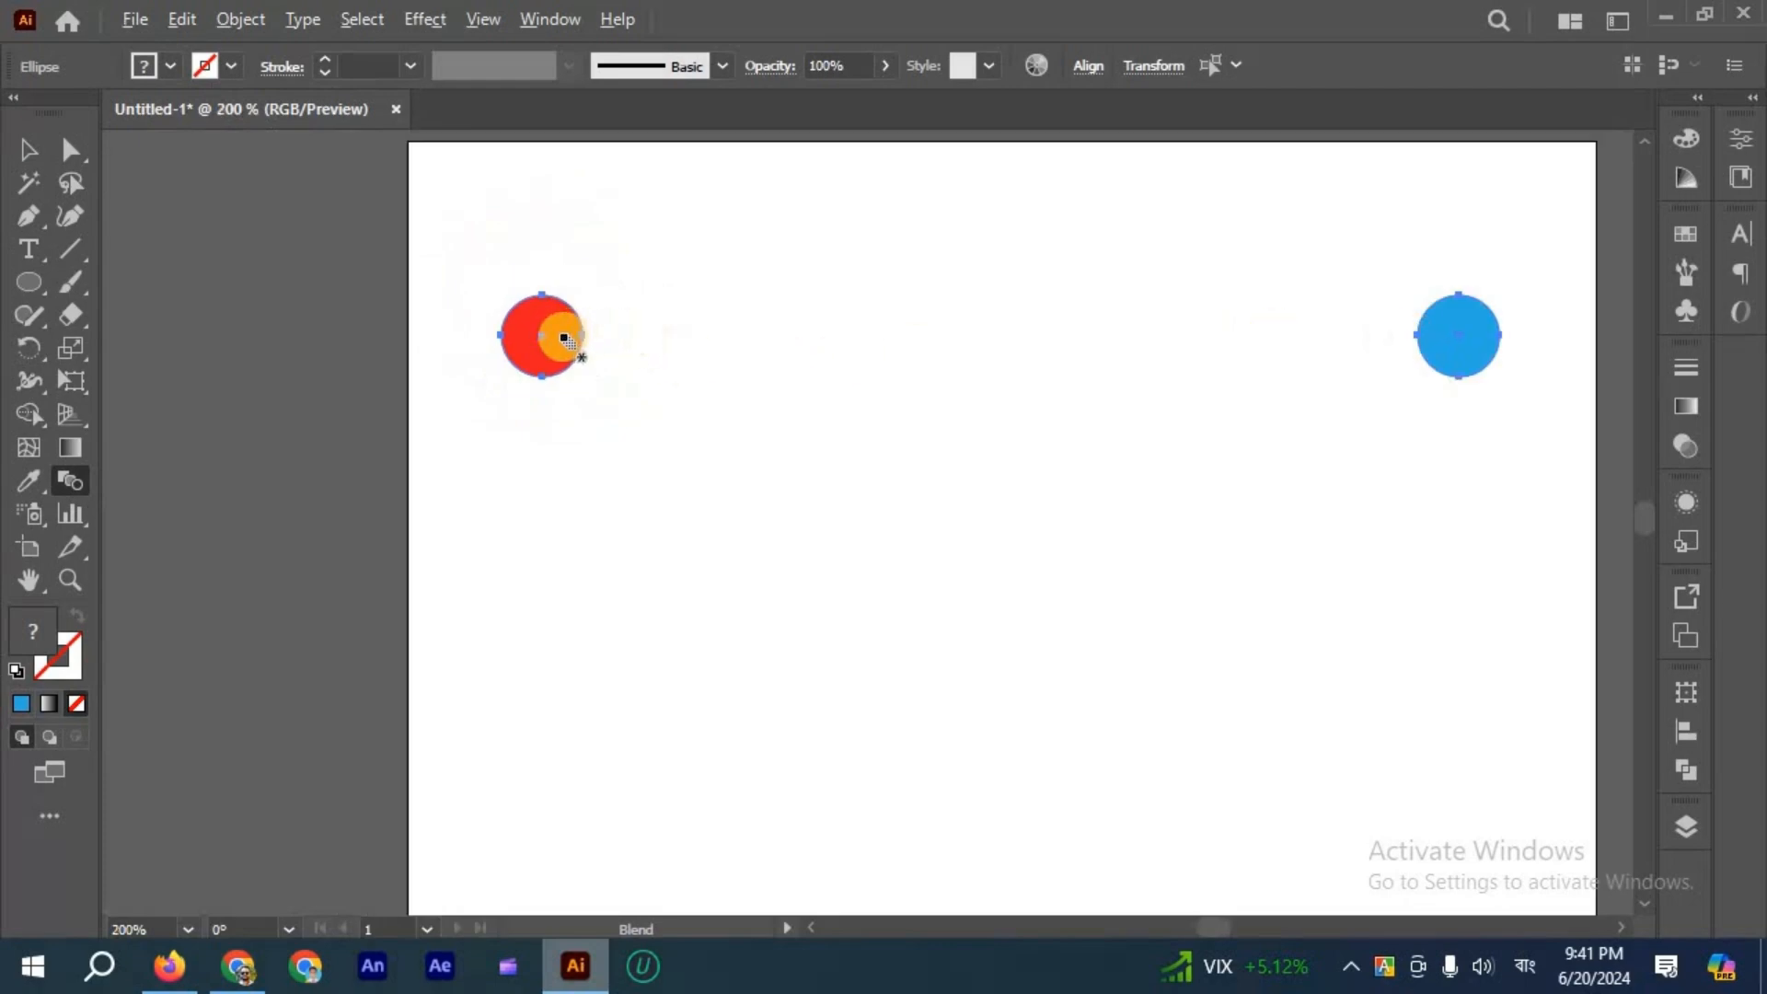
pyautogui.scroll(1, 560, 340)
pyautogui.click(561, 336)
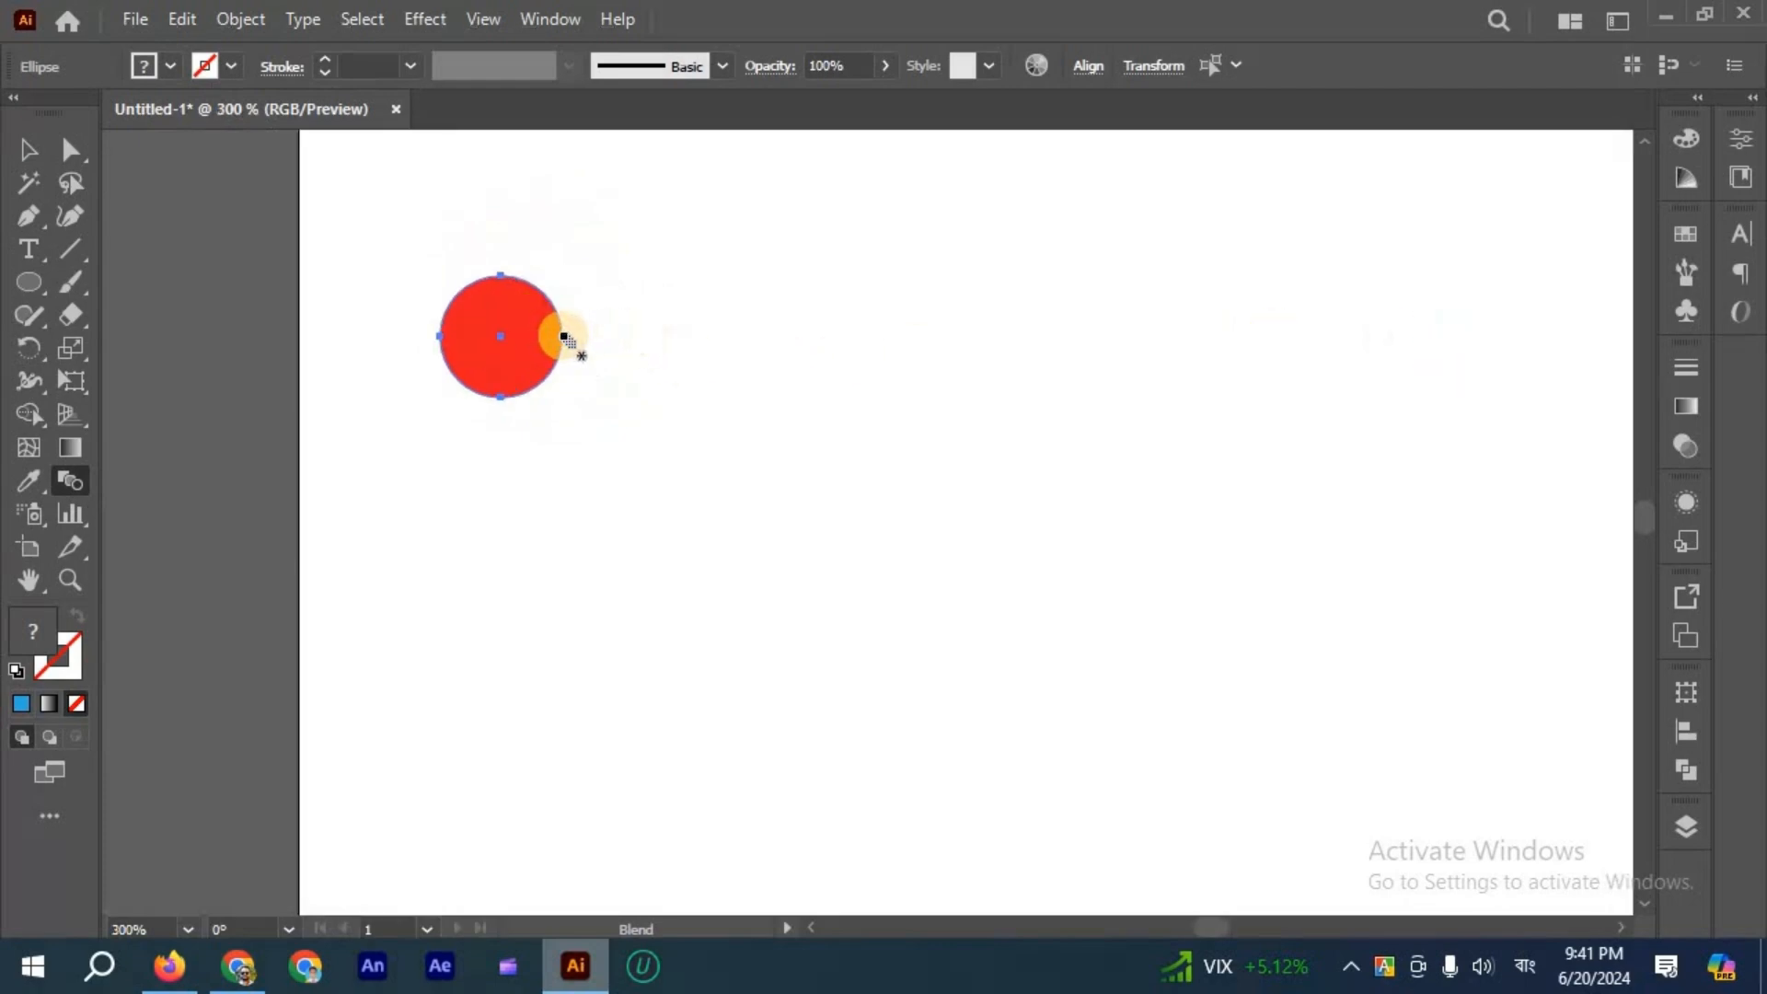
pyautogui.scroll(-2, 1183, 357)
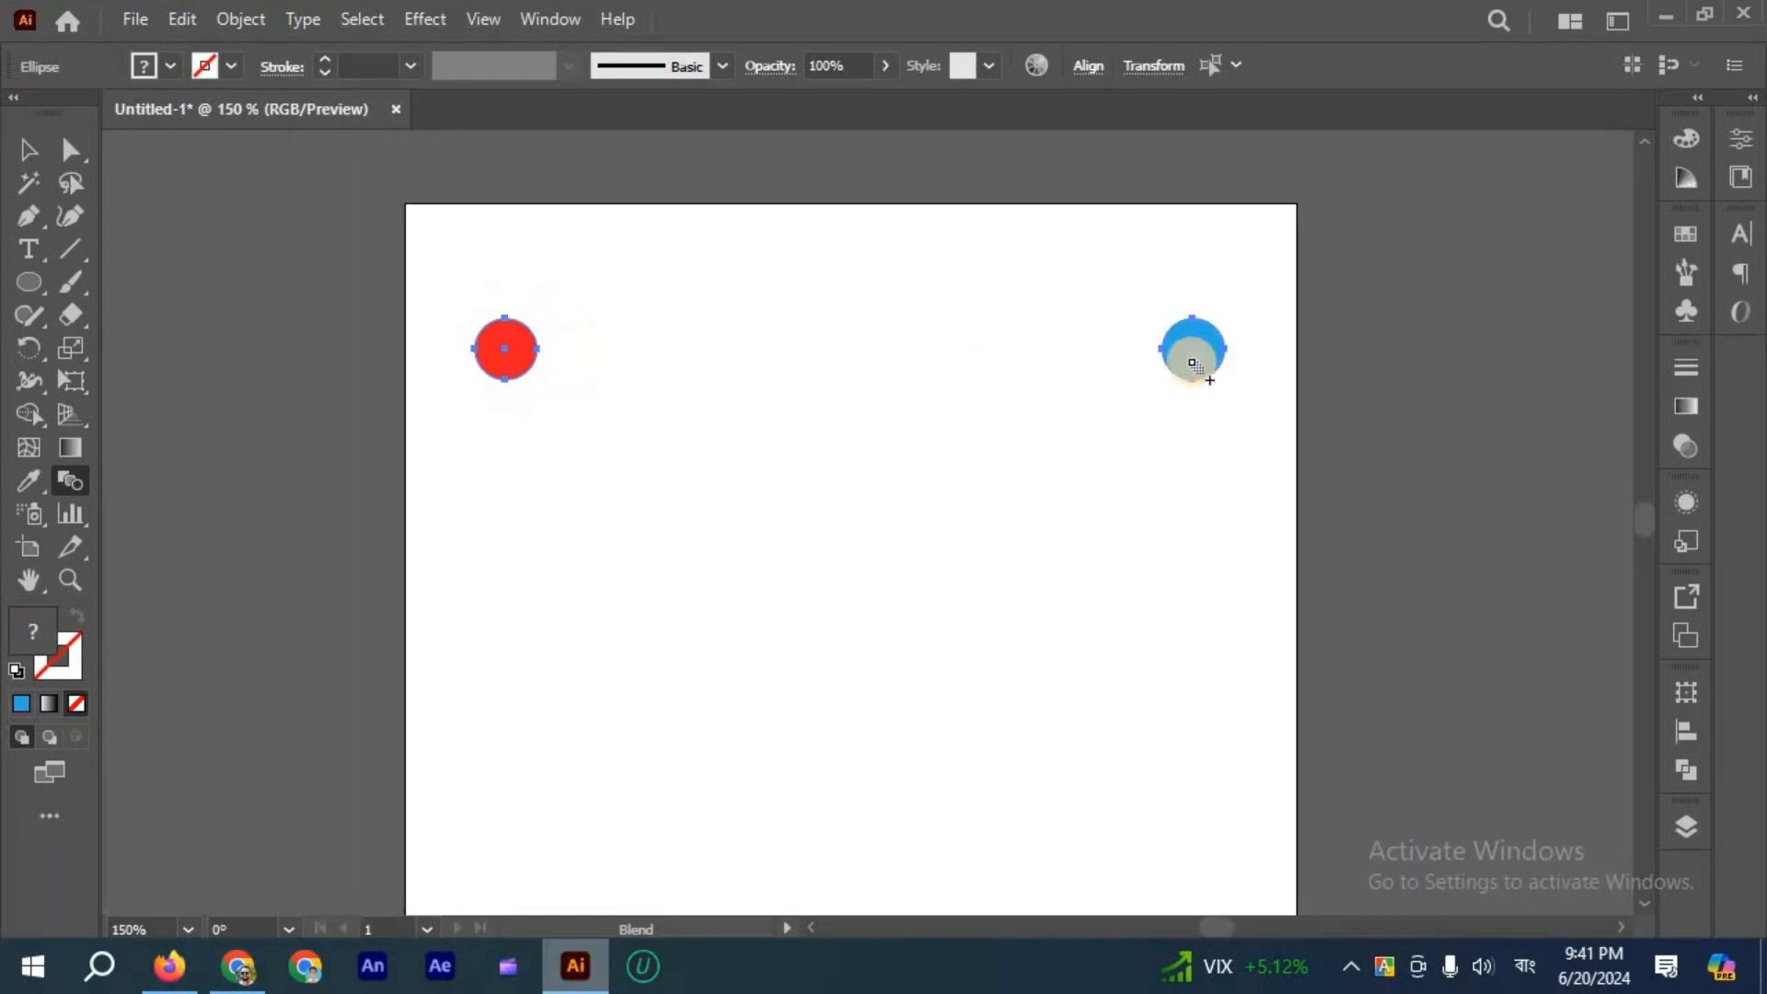
pyautogui.scroll(1, 1143, 345)
pyautogui.click(1150, 347)
pyautogui.click(275, 345)
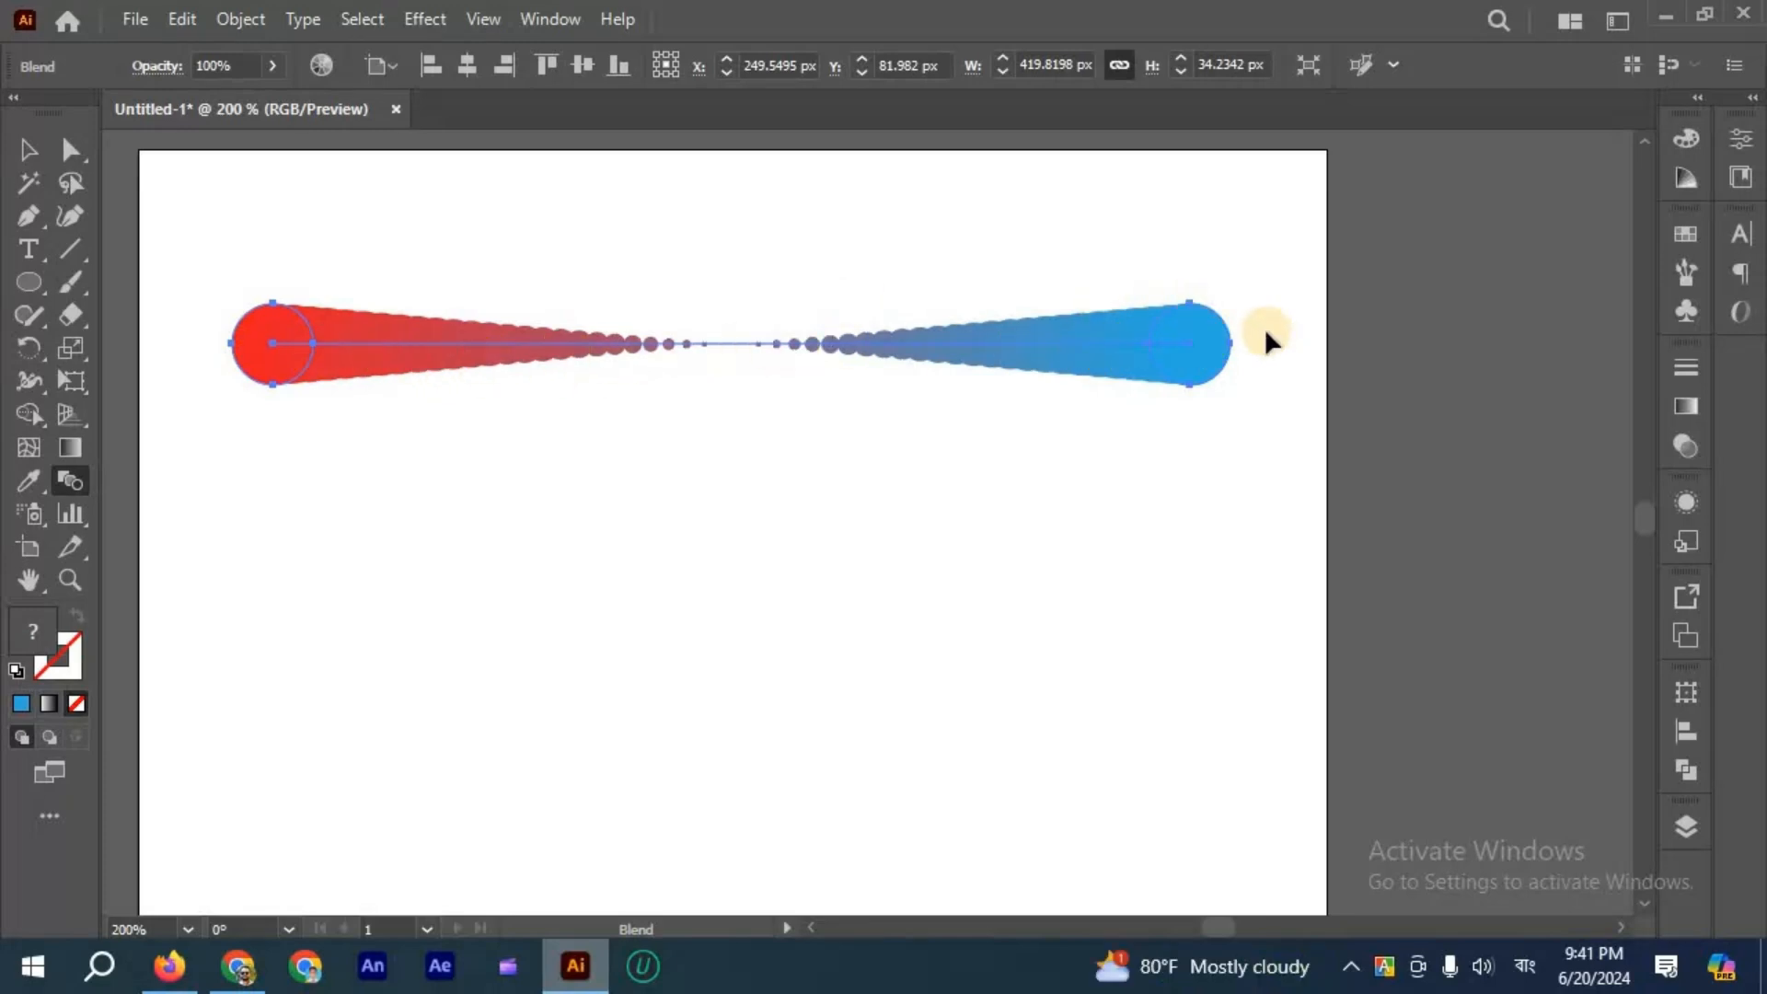
pyautogui.hotkey('ctrl', 'z')
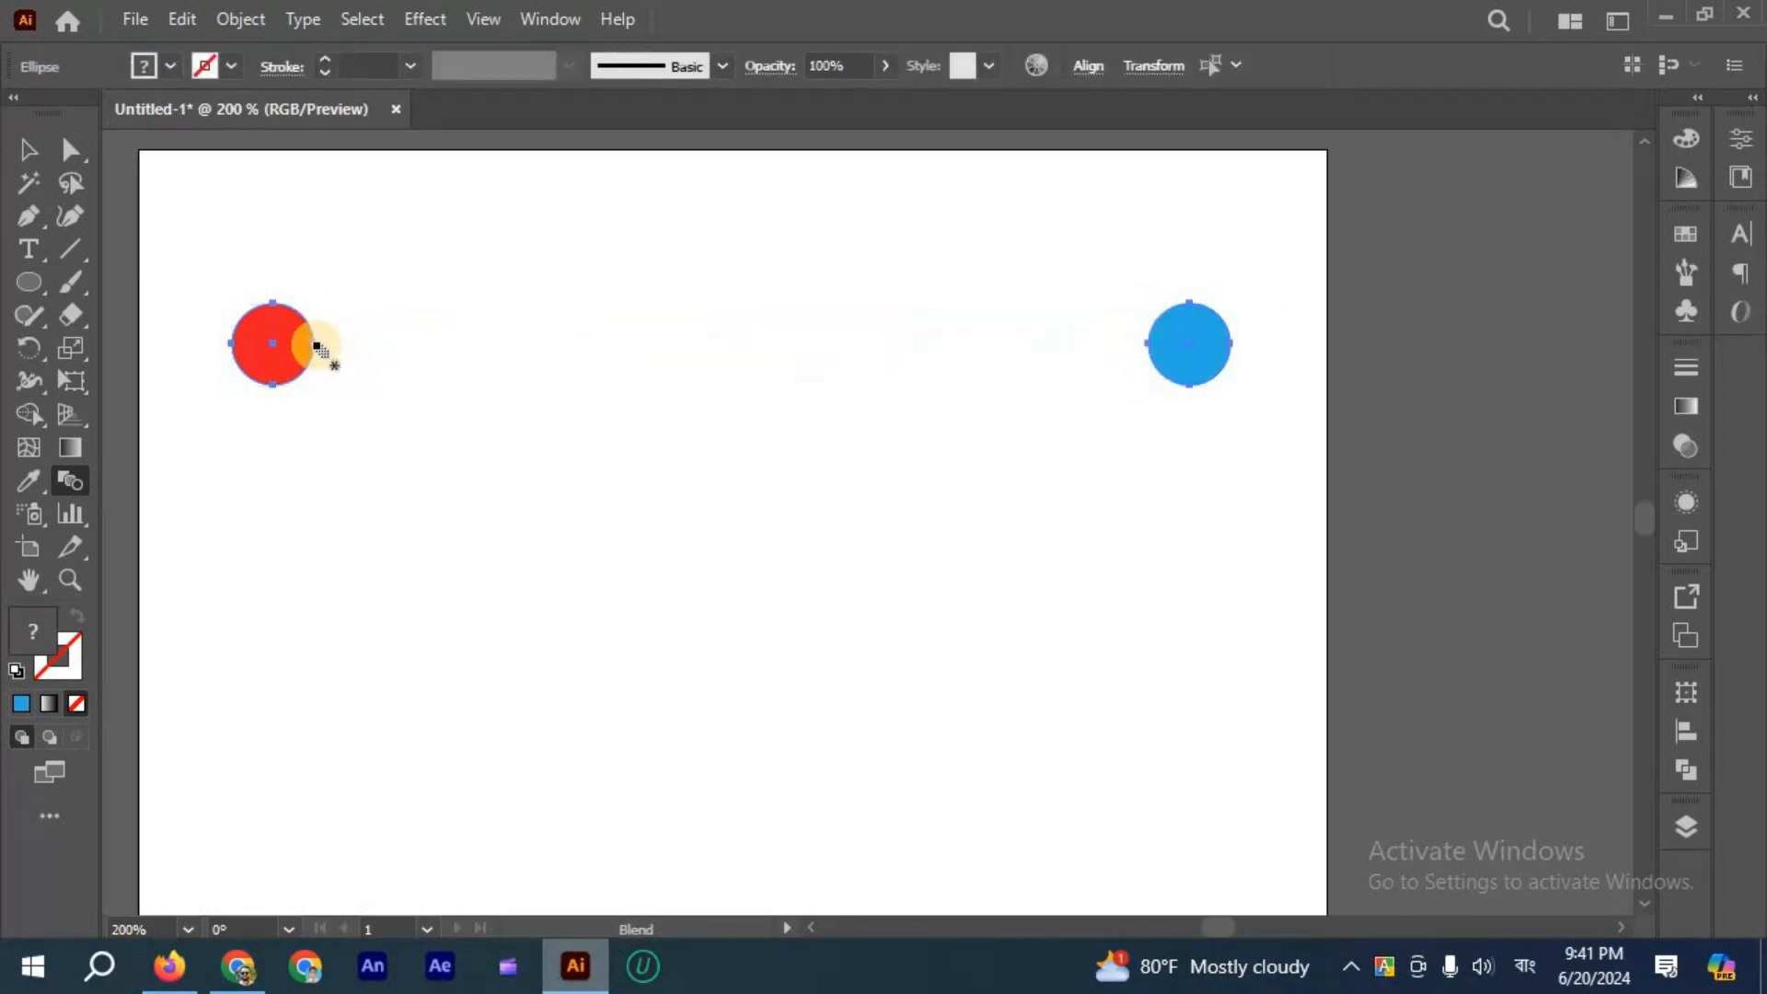
# Try blending from the red circle's right edge to the blue circle's centre, and undo that blend.
pyautogui.click(314, 345)
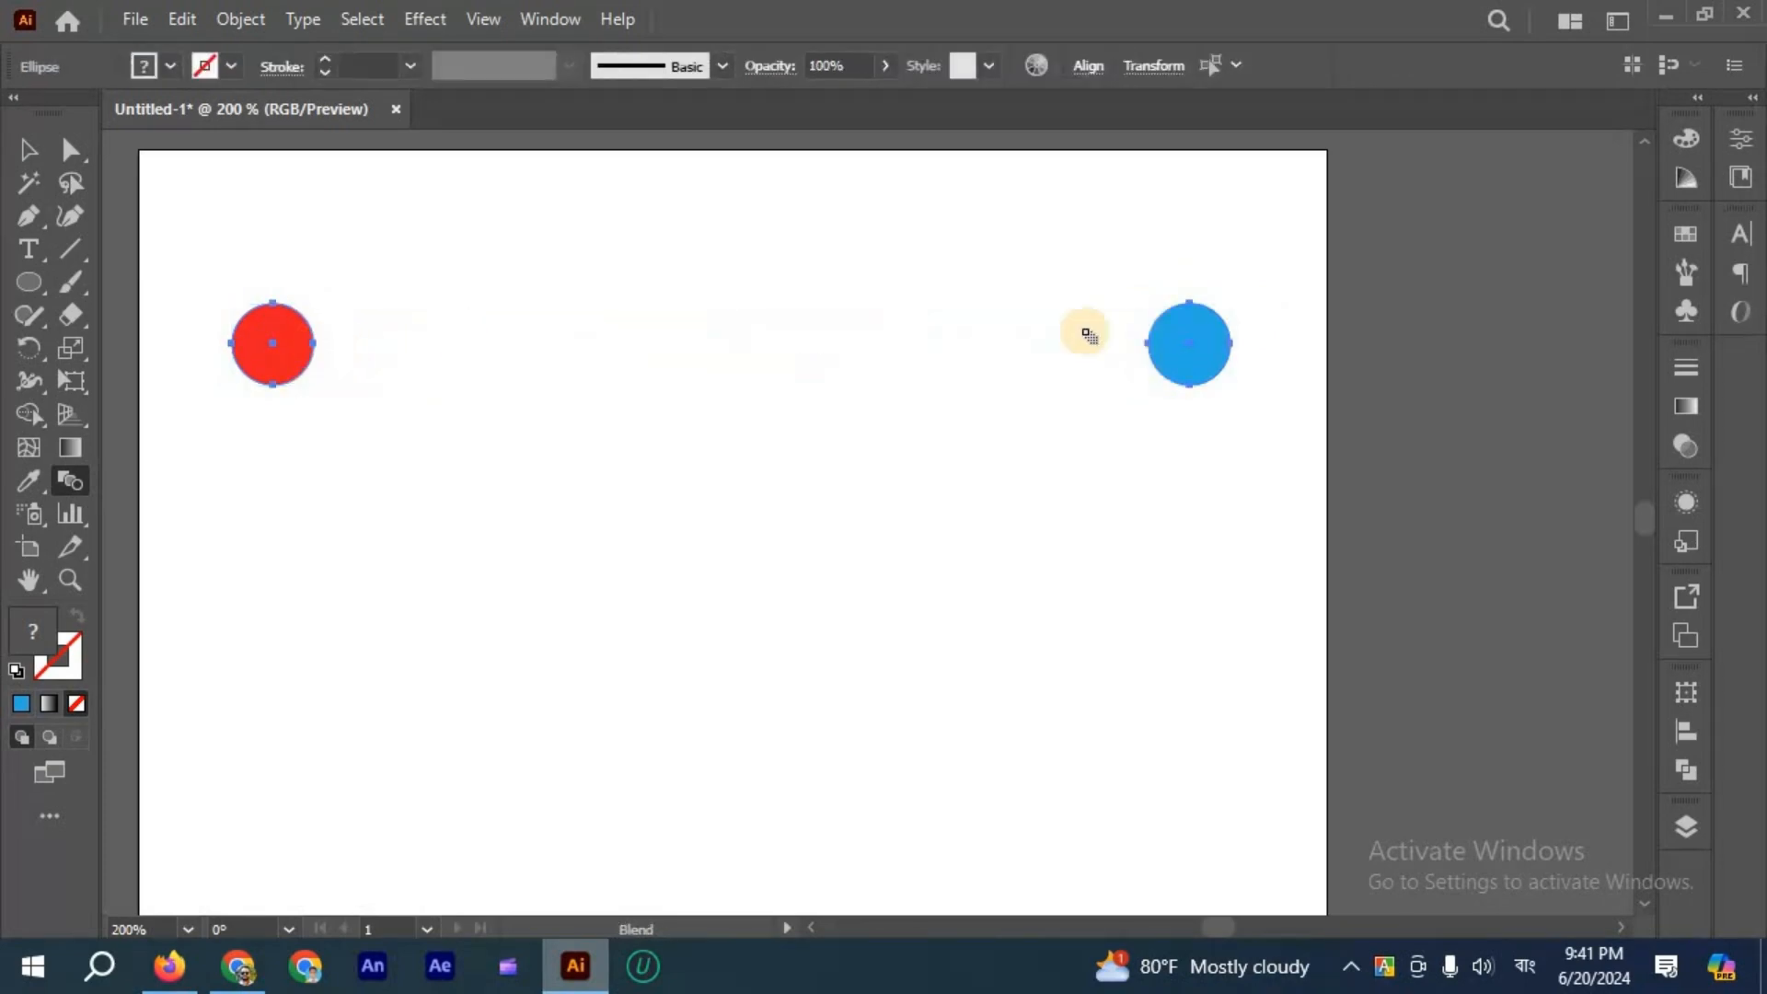
pyautogui.click(1192, 346)
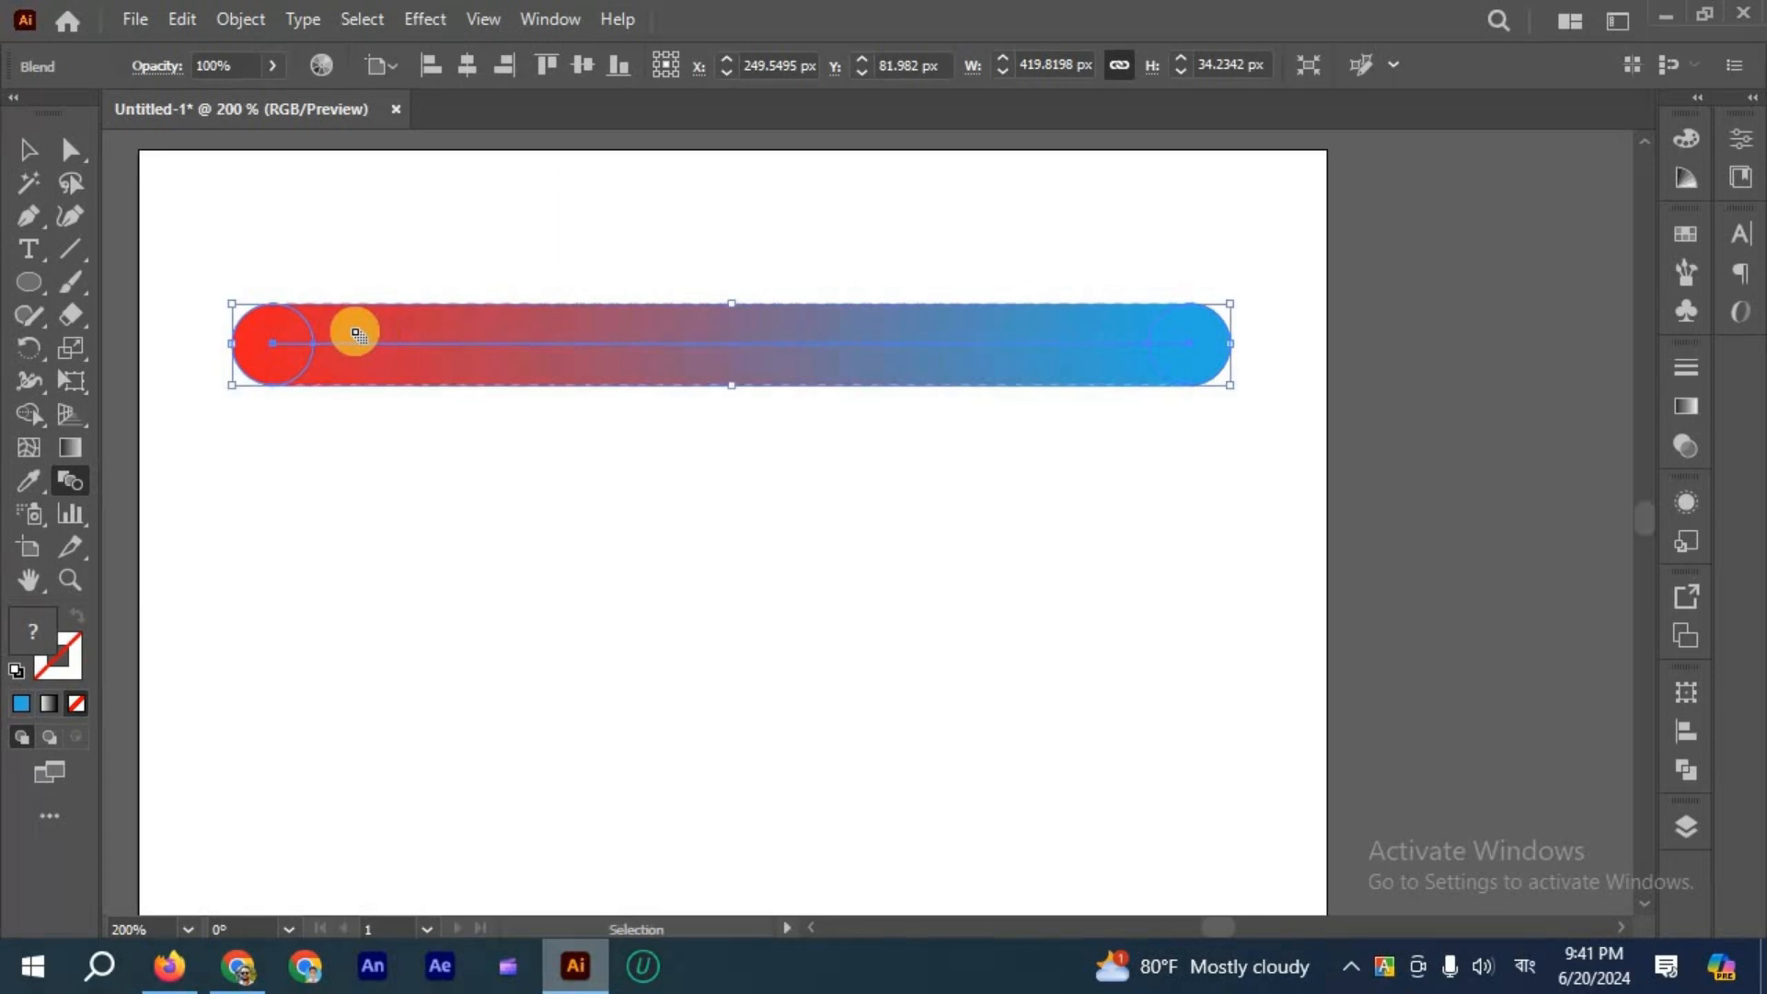
pyautogui.hotkey('ctrl', 'z')
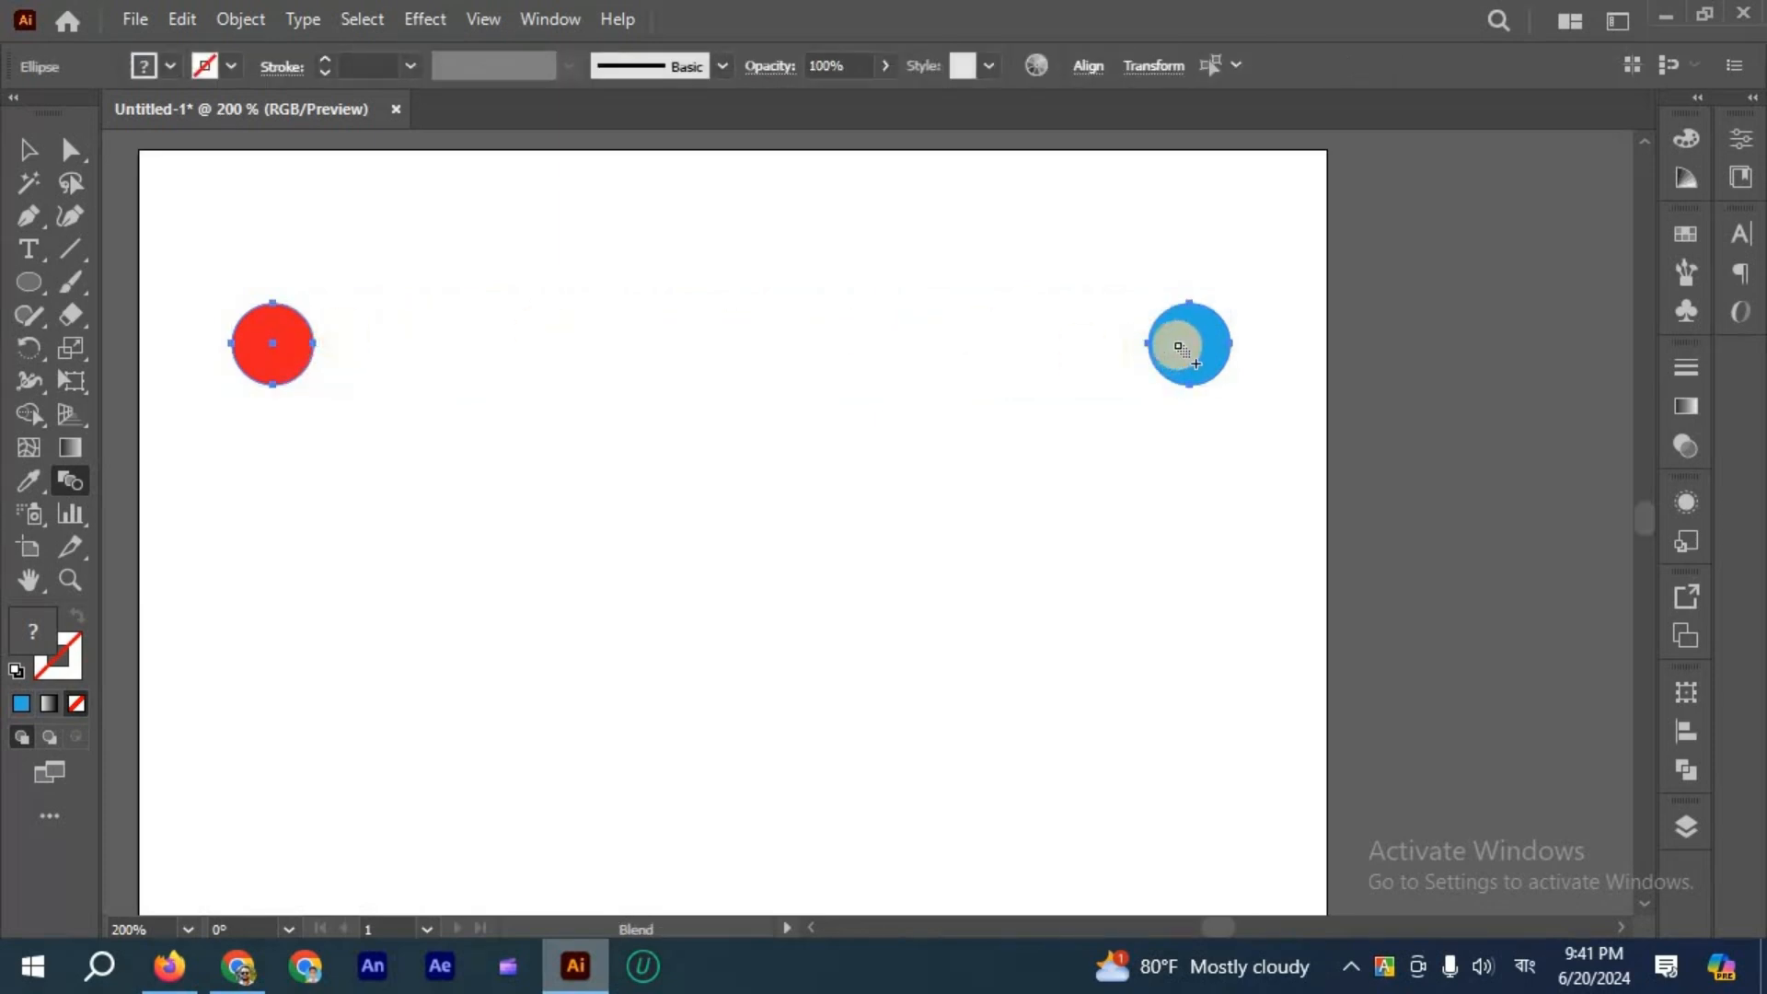
# Blend the blue and red circles into one continuous band and deselect it.
pyautogui.click(278, 330)
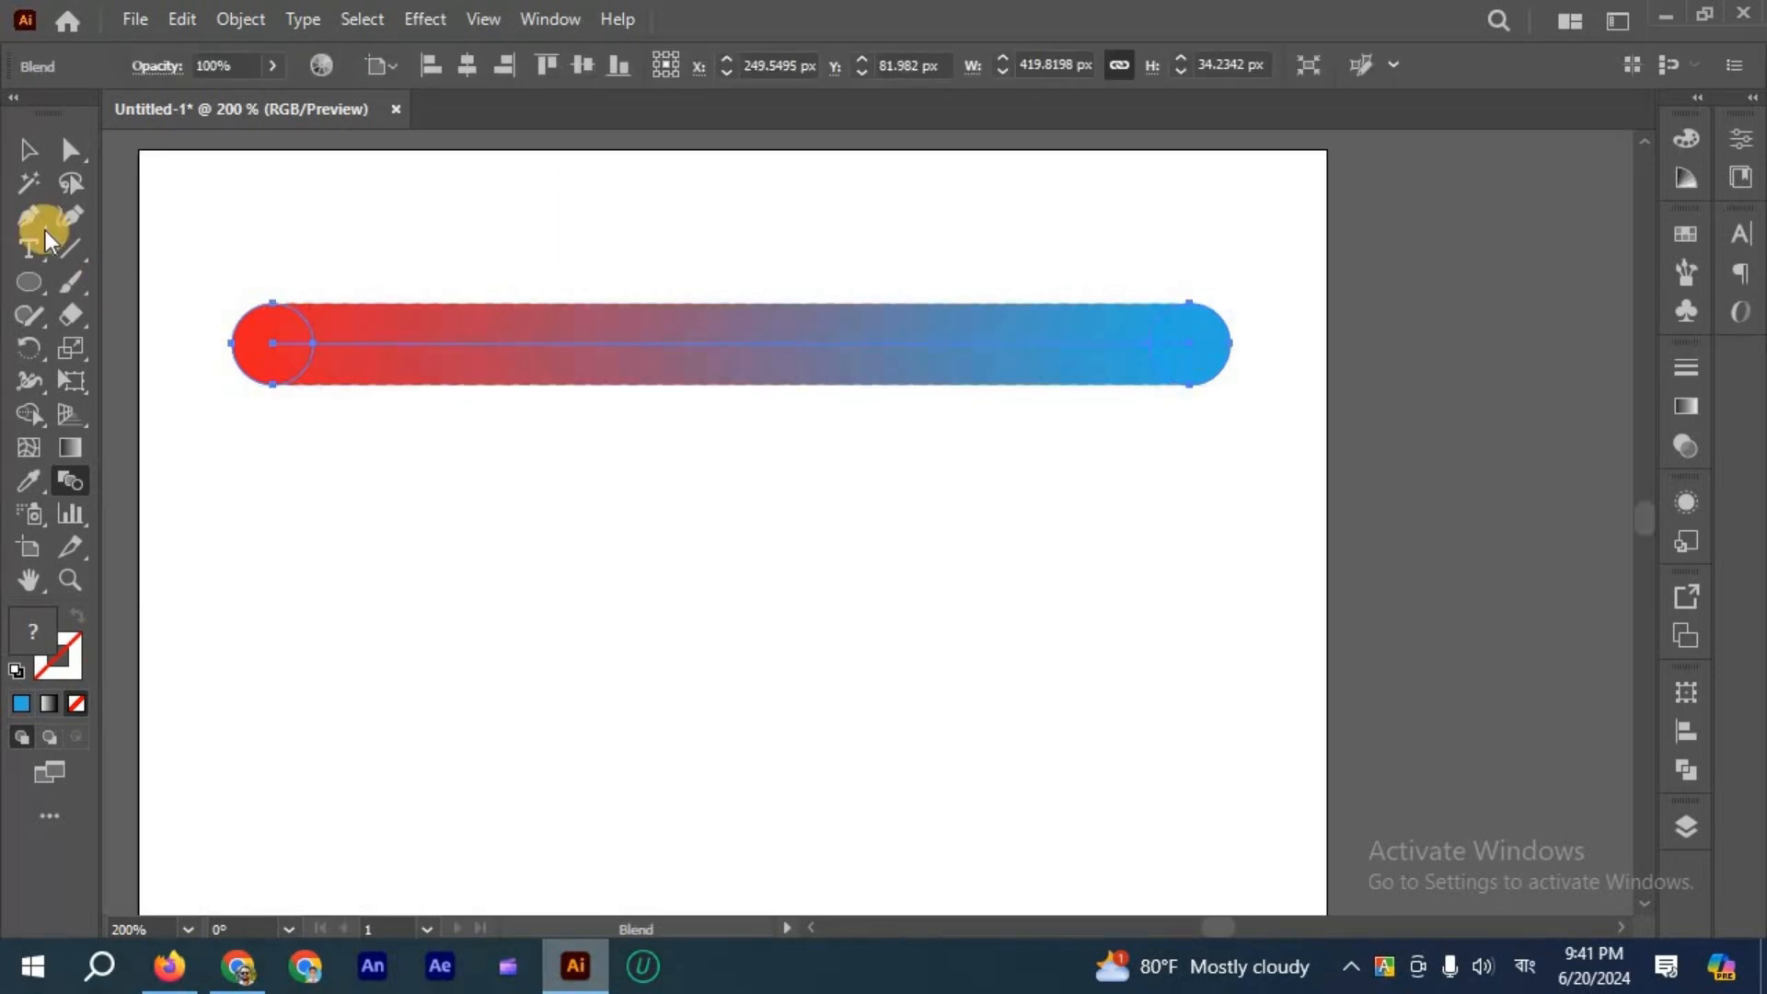
pyautogui.click(29, 152)
pyautogui.click(1251, 307)
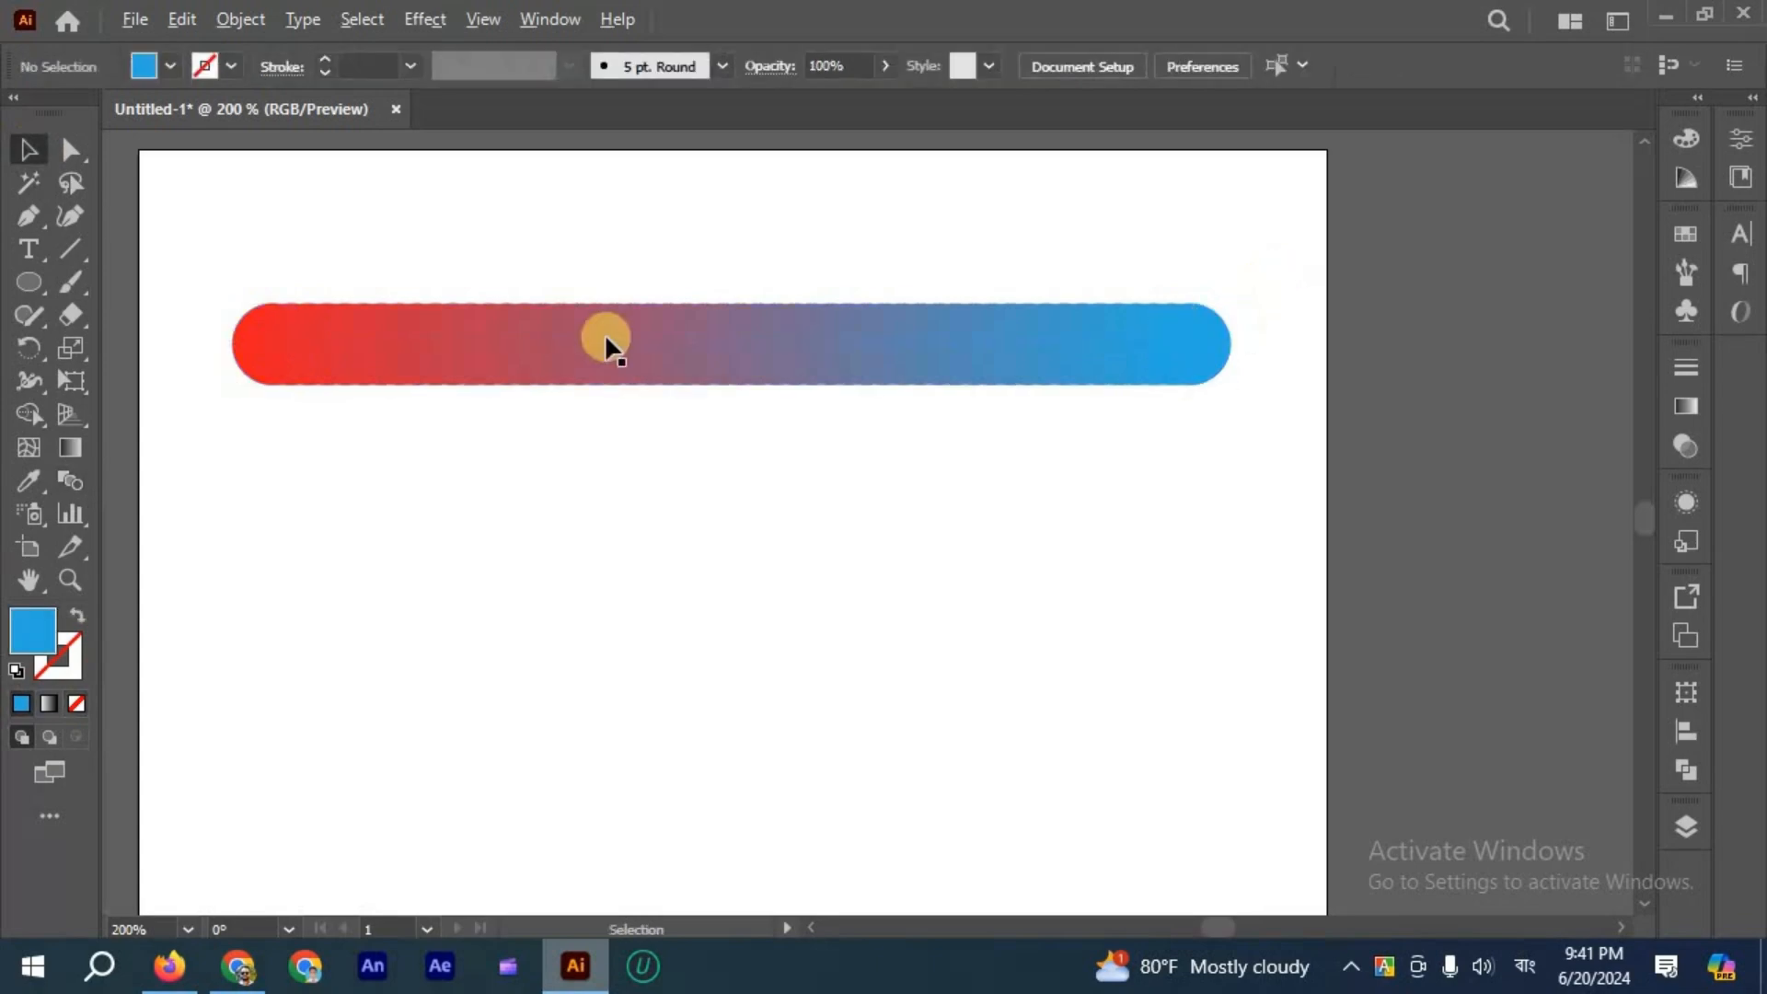
pyautogui.hotkey('ctrl', '-')
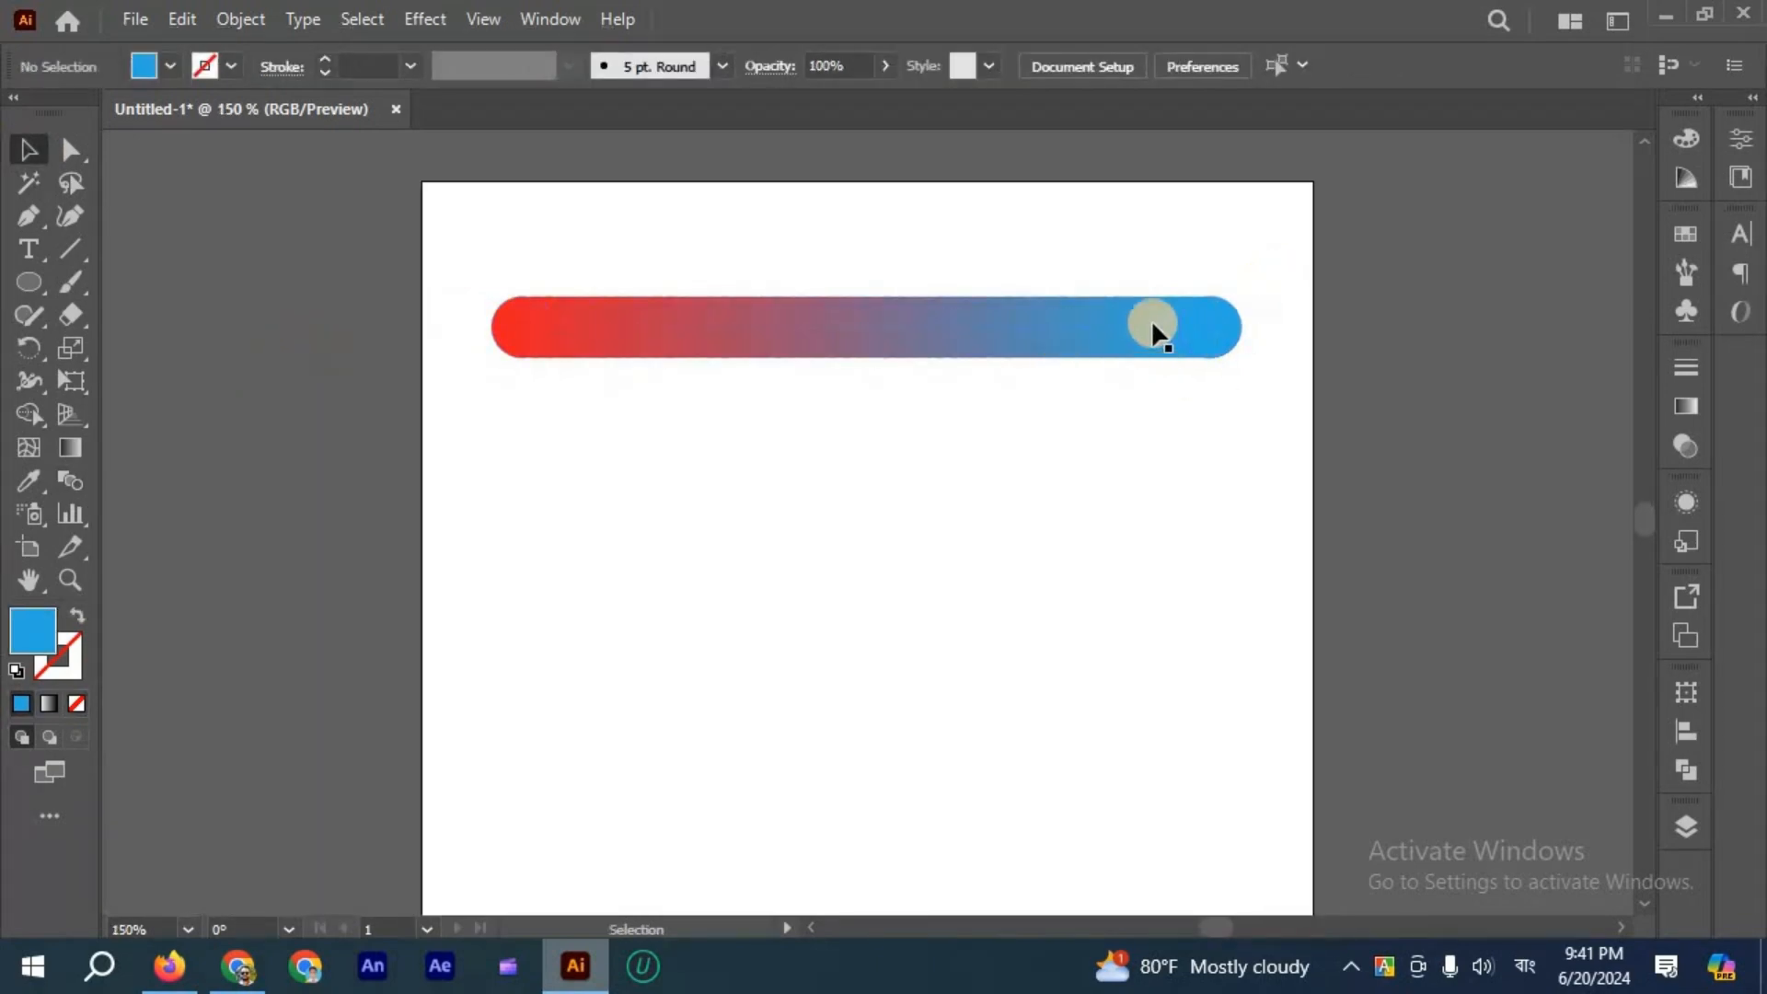
pyautogui.press('alt')
pyautogui.hotkey('ctrl', '+')
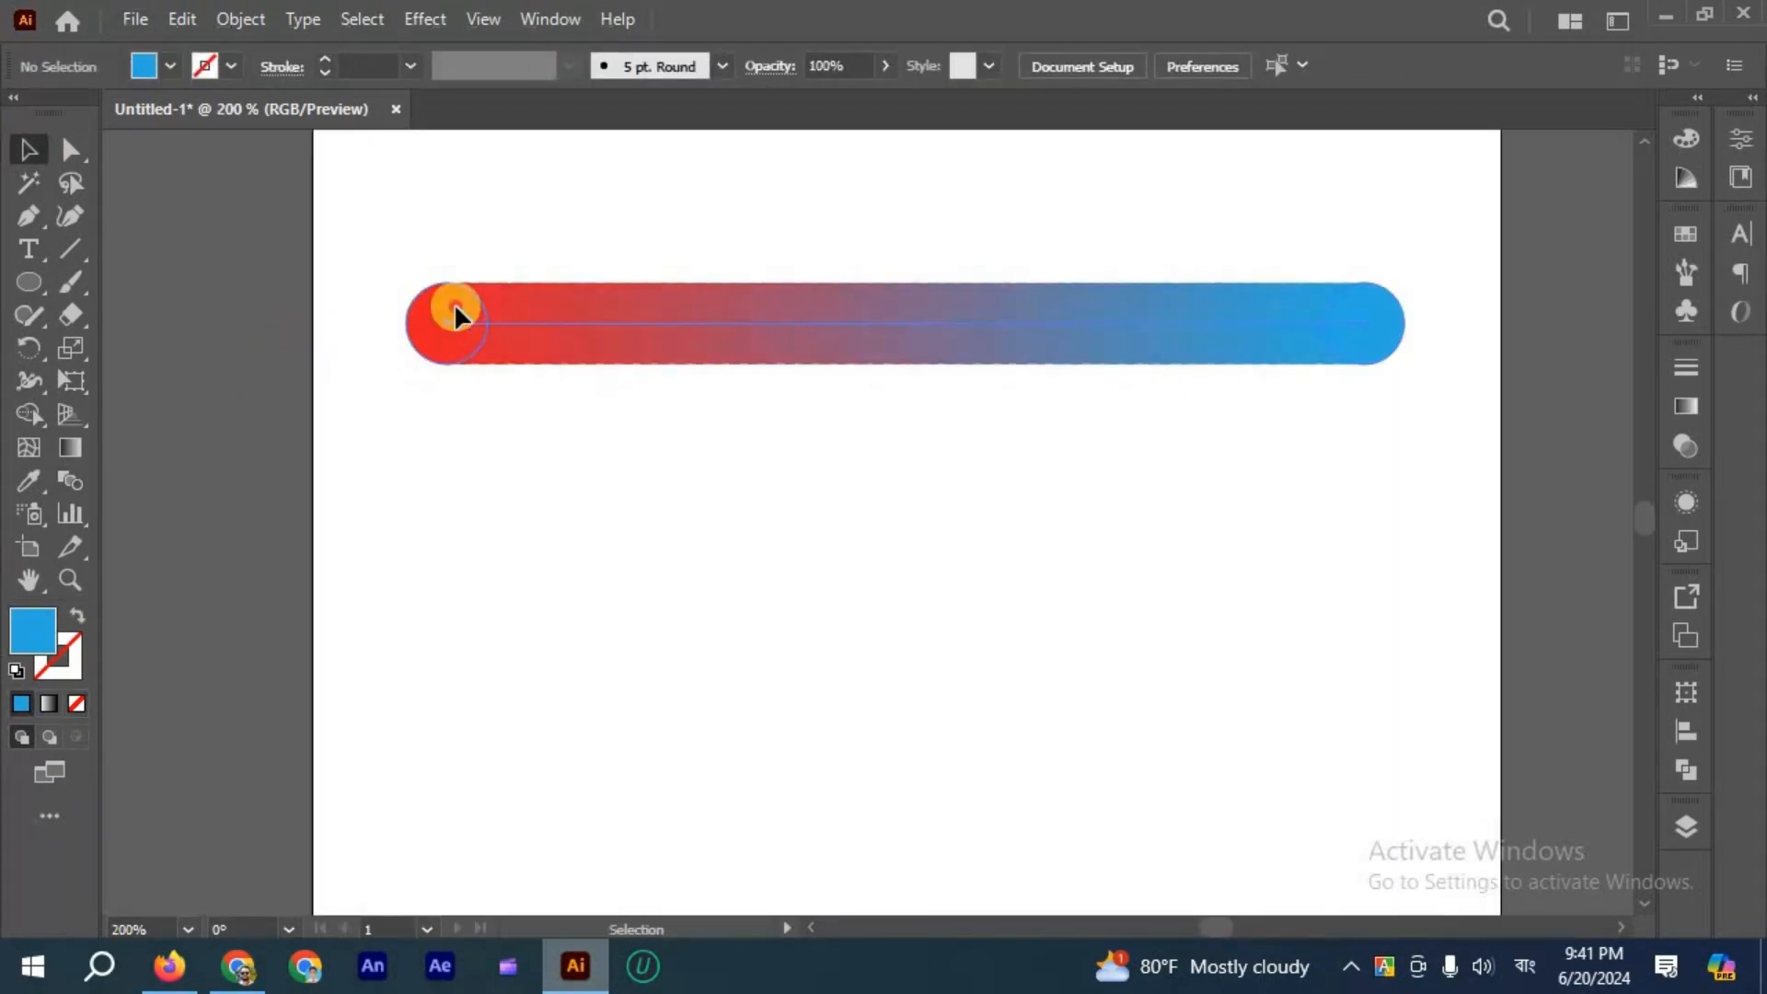
pyautogui.click(1385, 317)
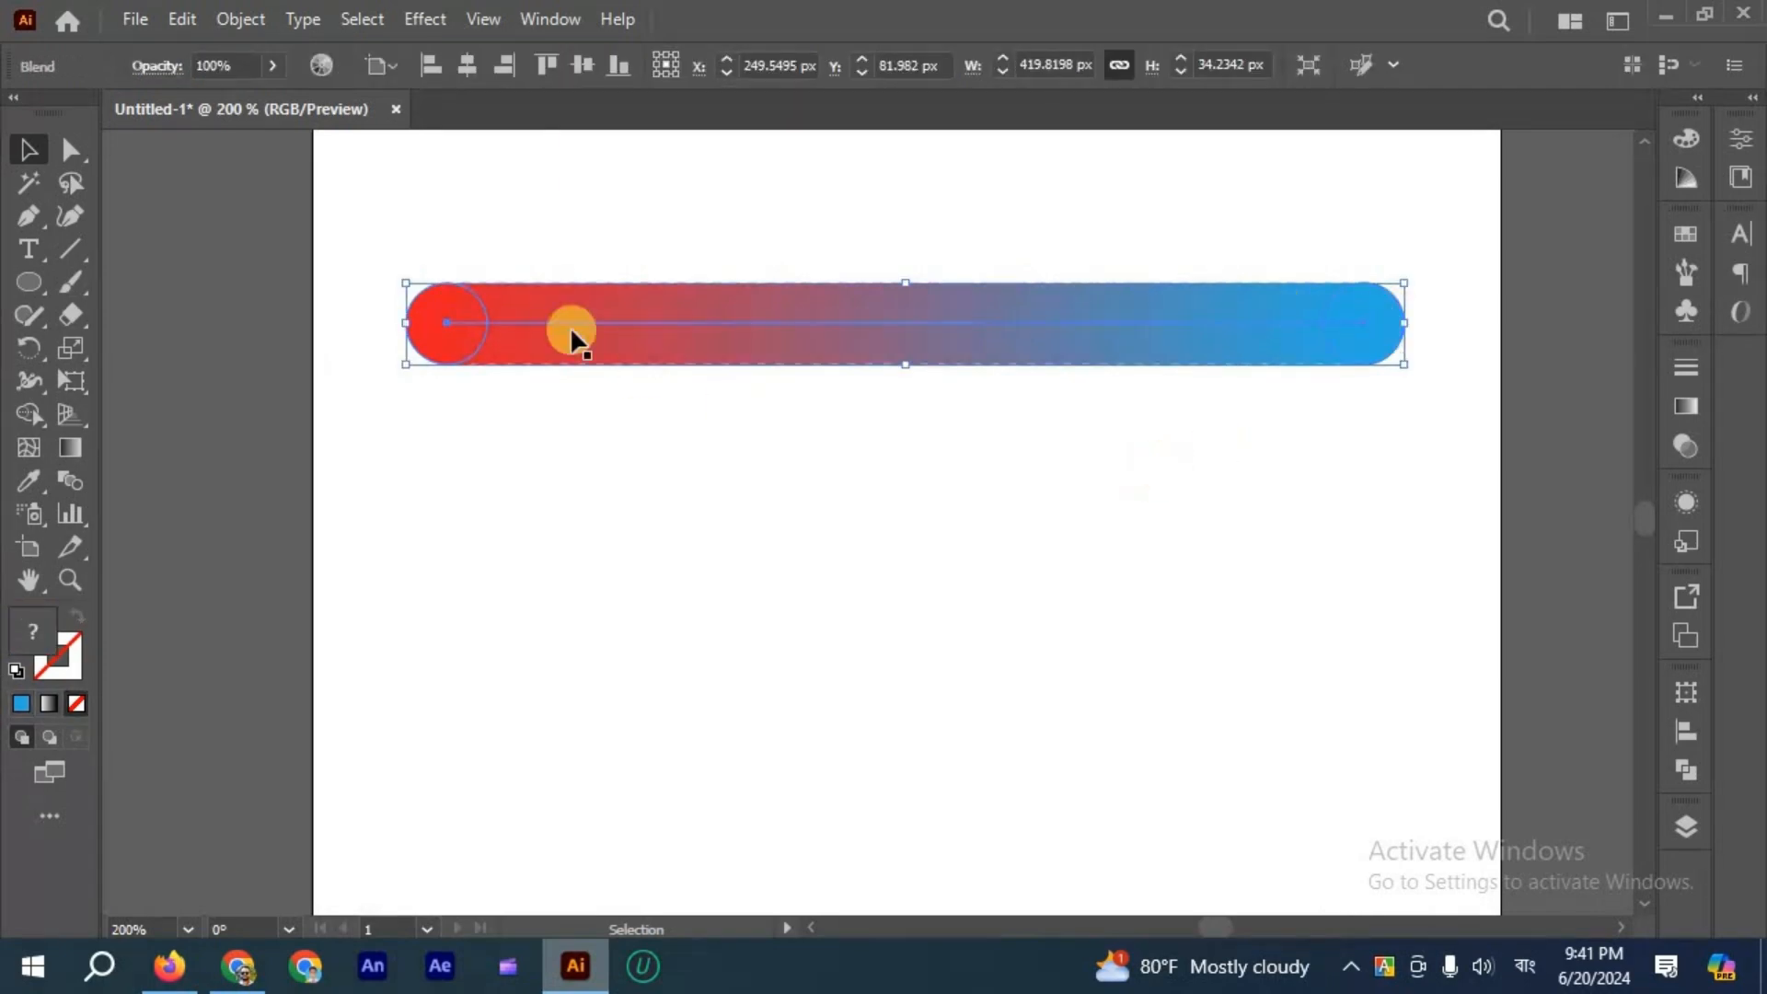
pyautogui.hotkey('ctrl', 'shift', 'a')
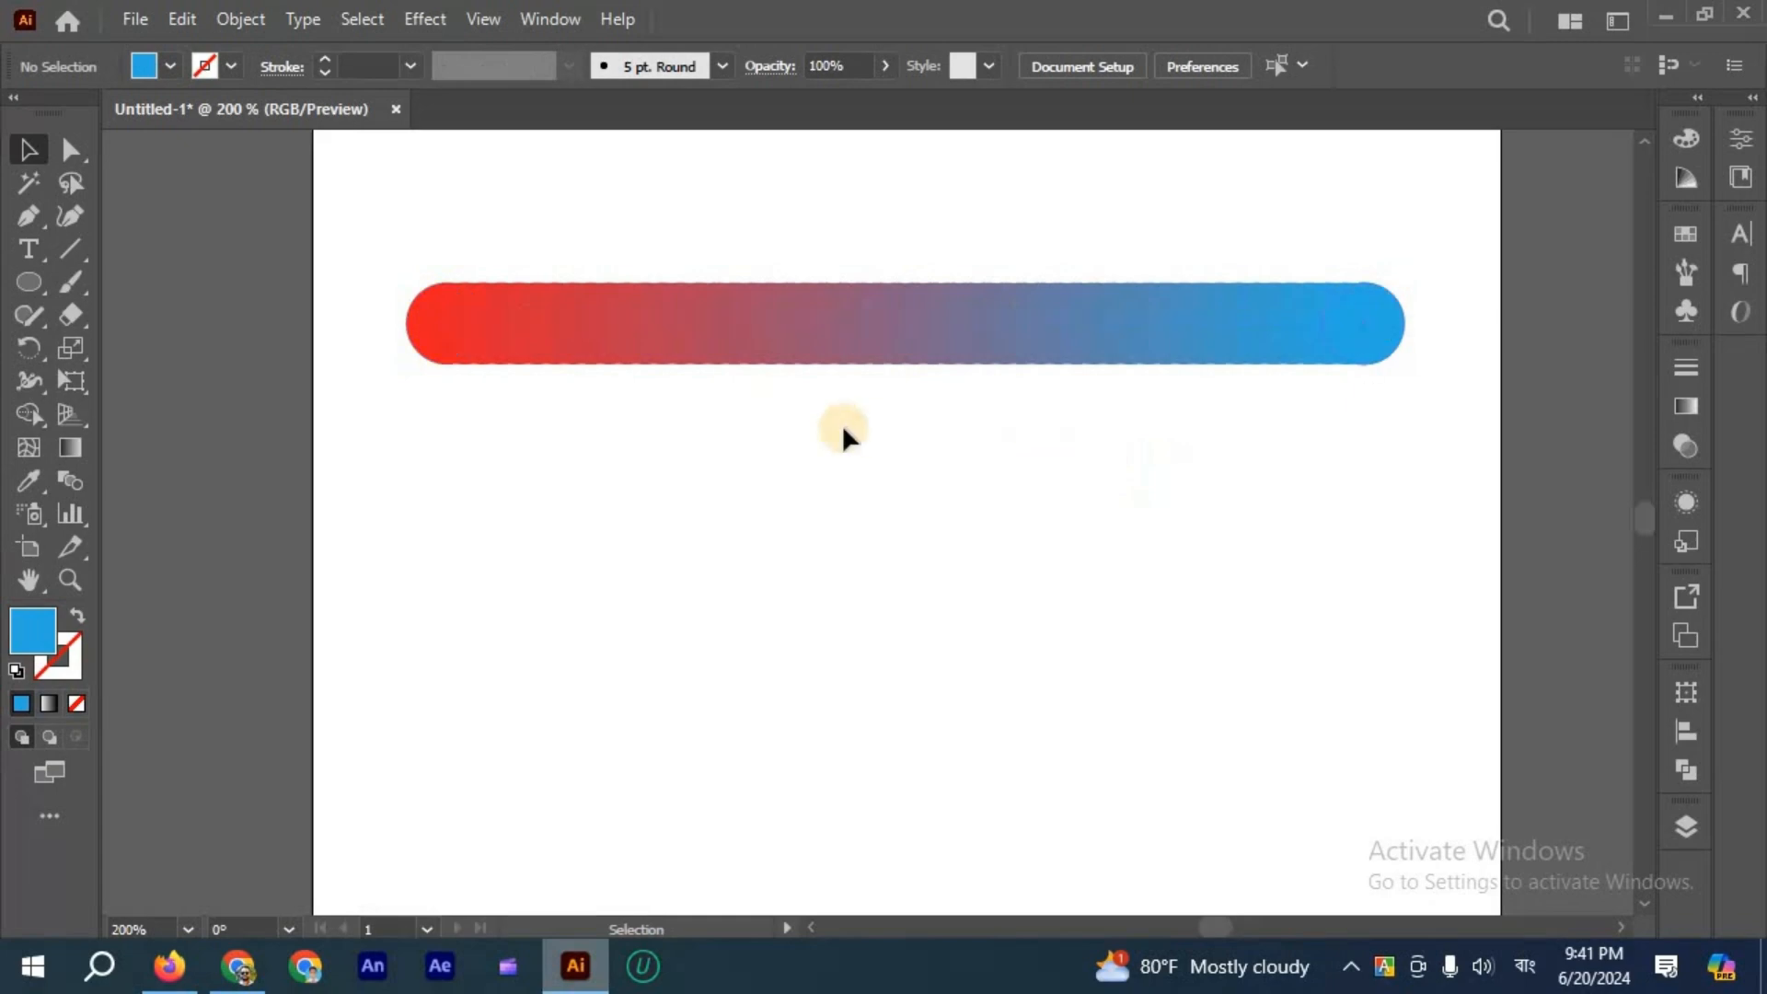
# Open the Blend Options for the red-to-blue band and move the dialog below the artwork.
pyautogui.click(856, 327)
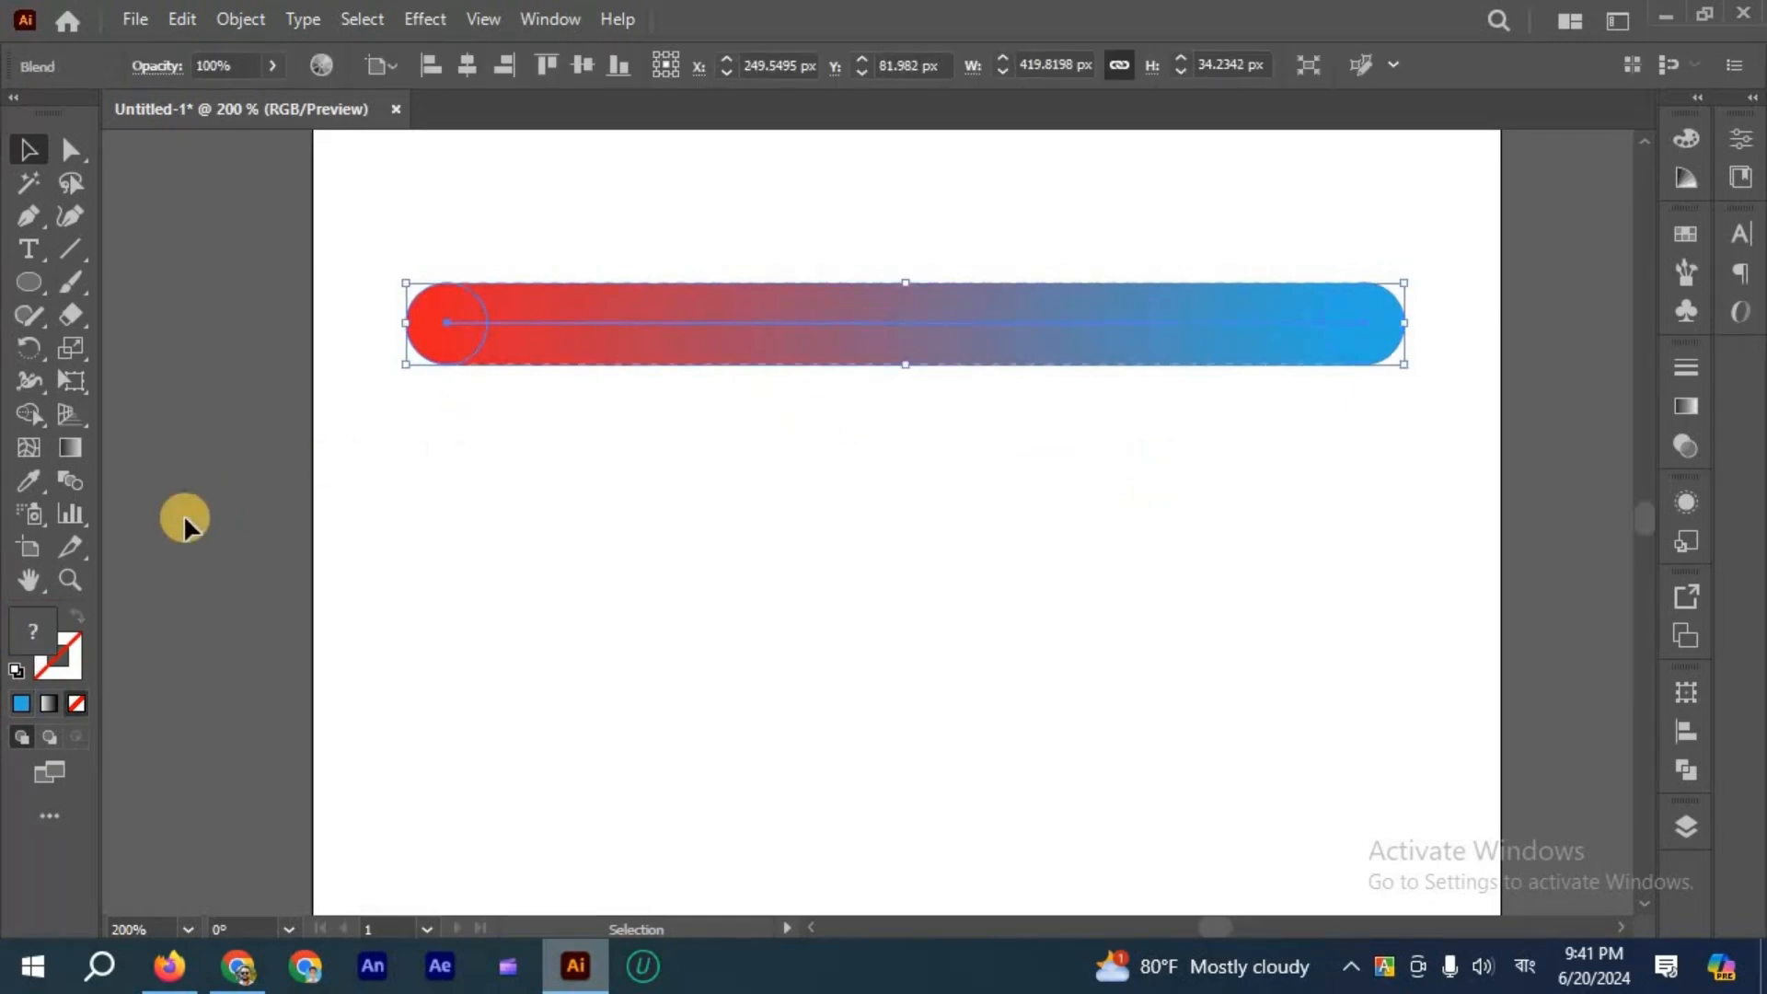
pyautogui.doubleClick(62, 488)
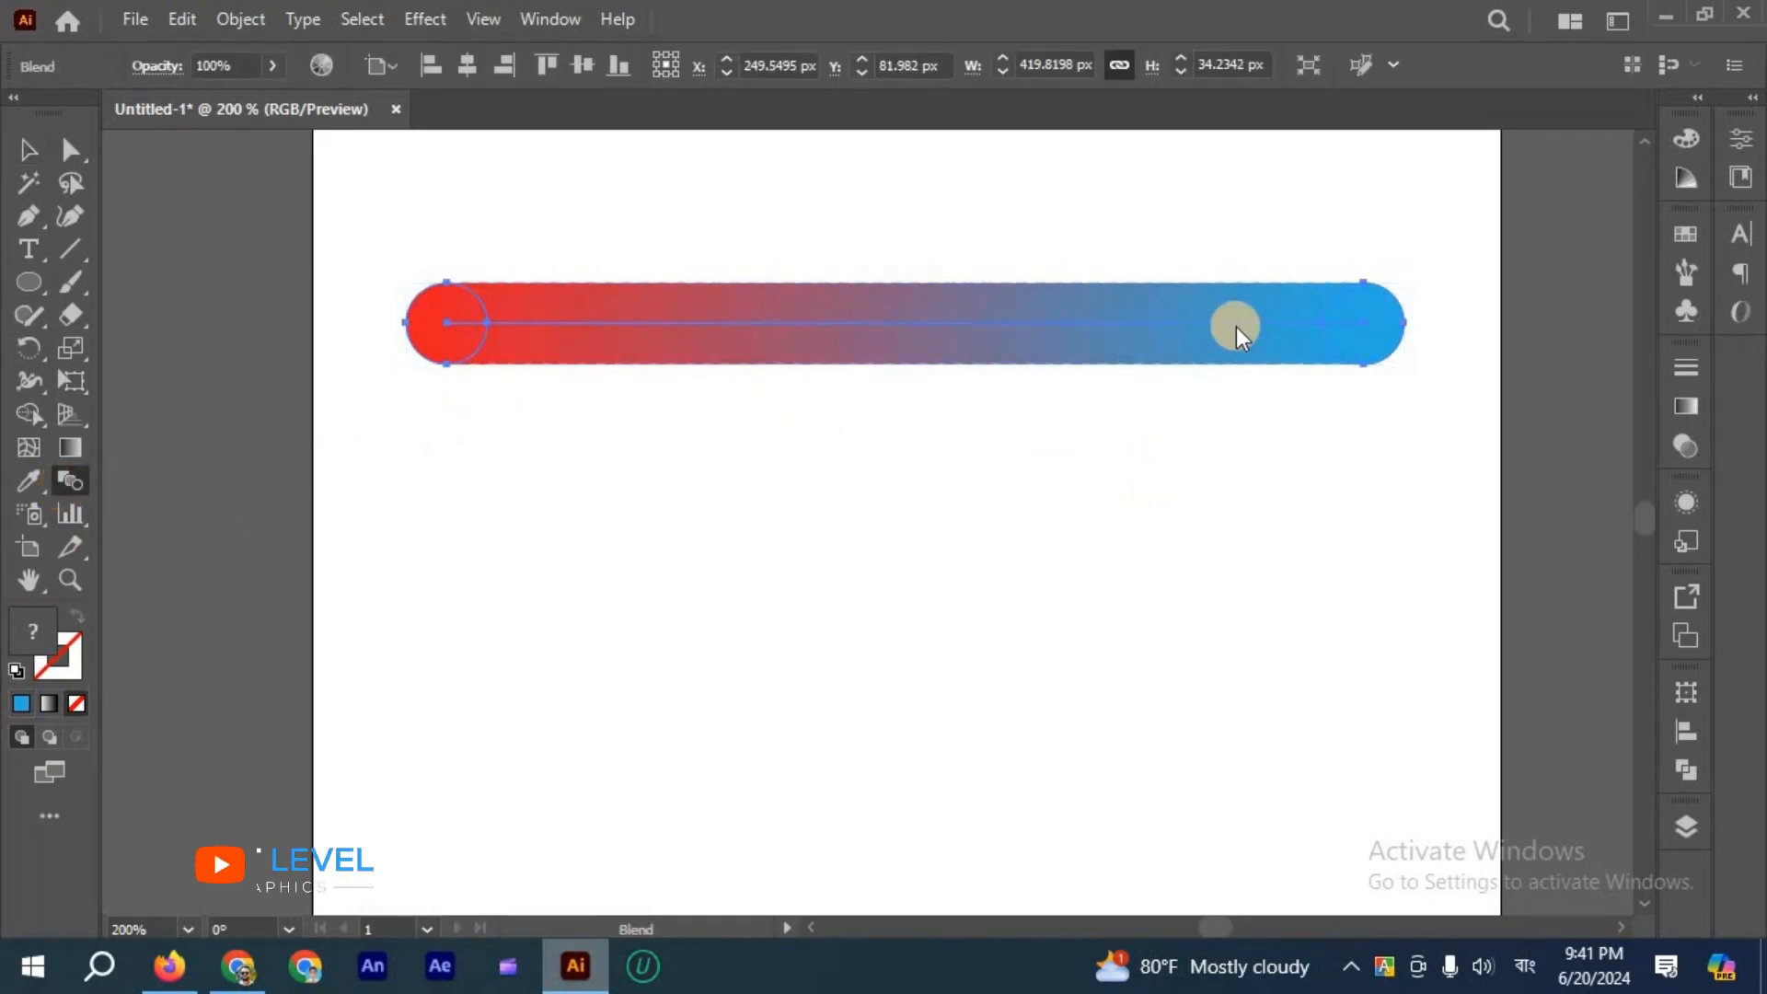
pyautogui.moveTo(1168, 390); pyautogui.dragTo(1169, 419)
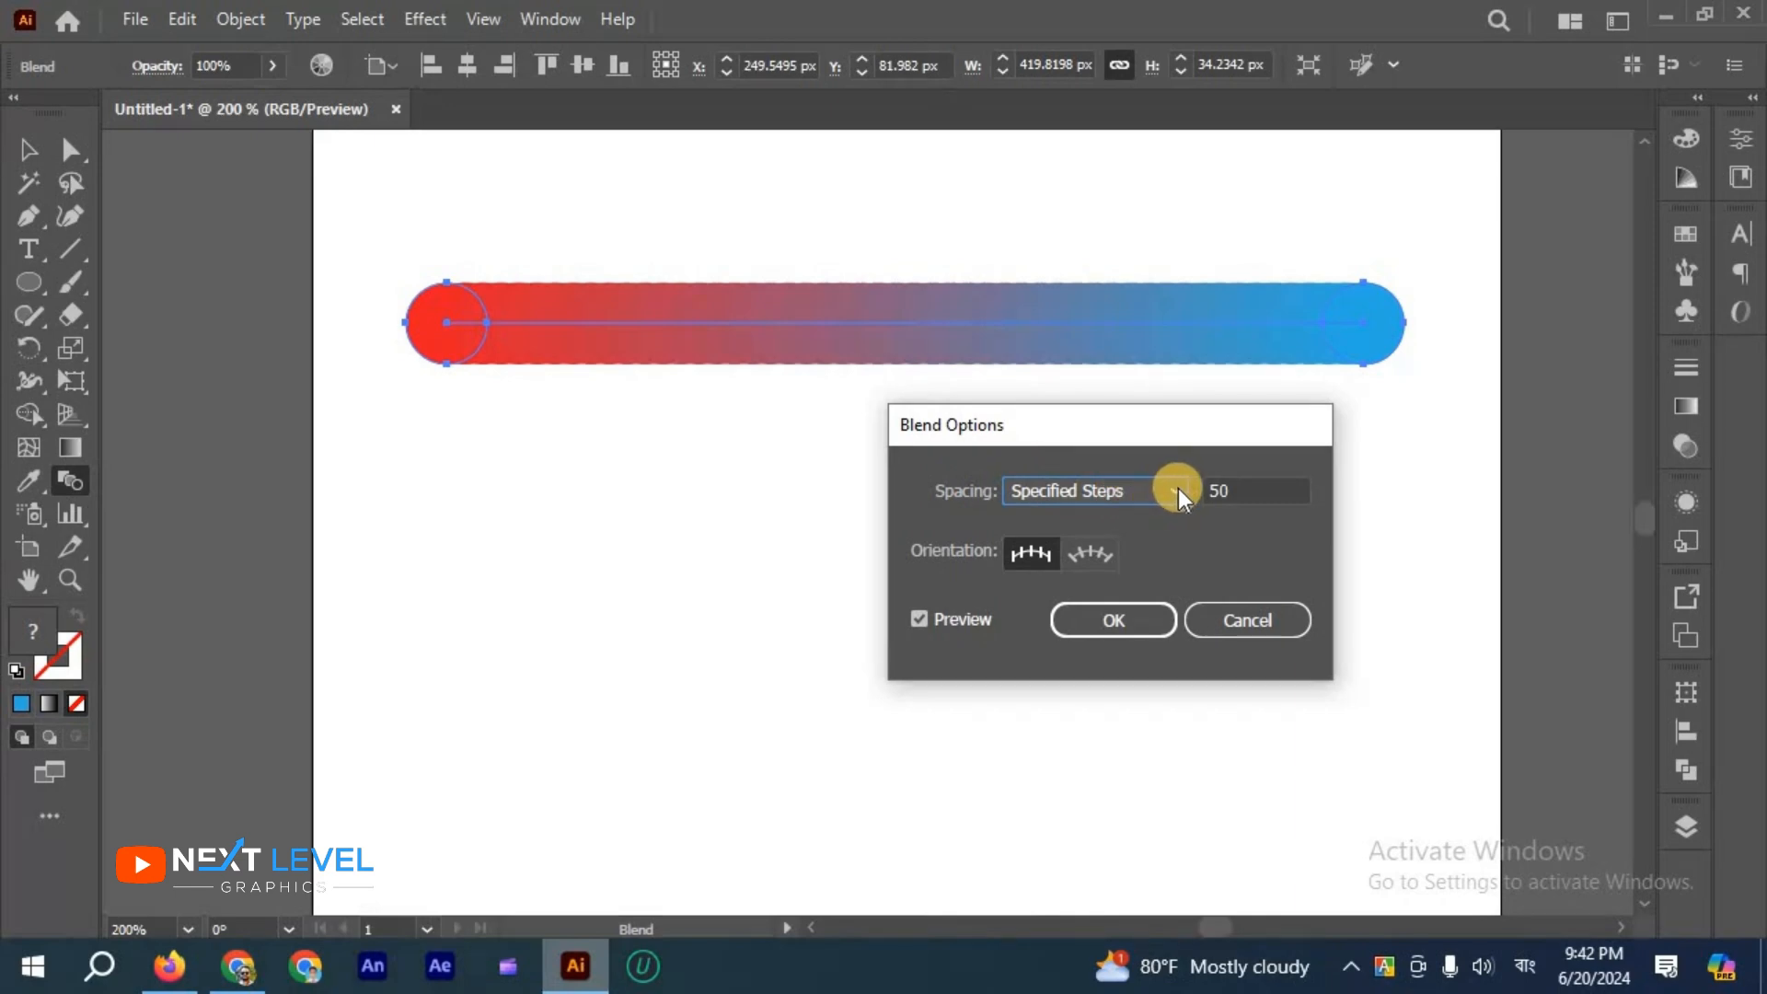
pyautogui.moveTo(1174, 427); pyautogui.dragTo(1152, 488)
pyautogui.click(460, 322)
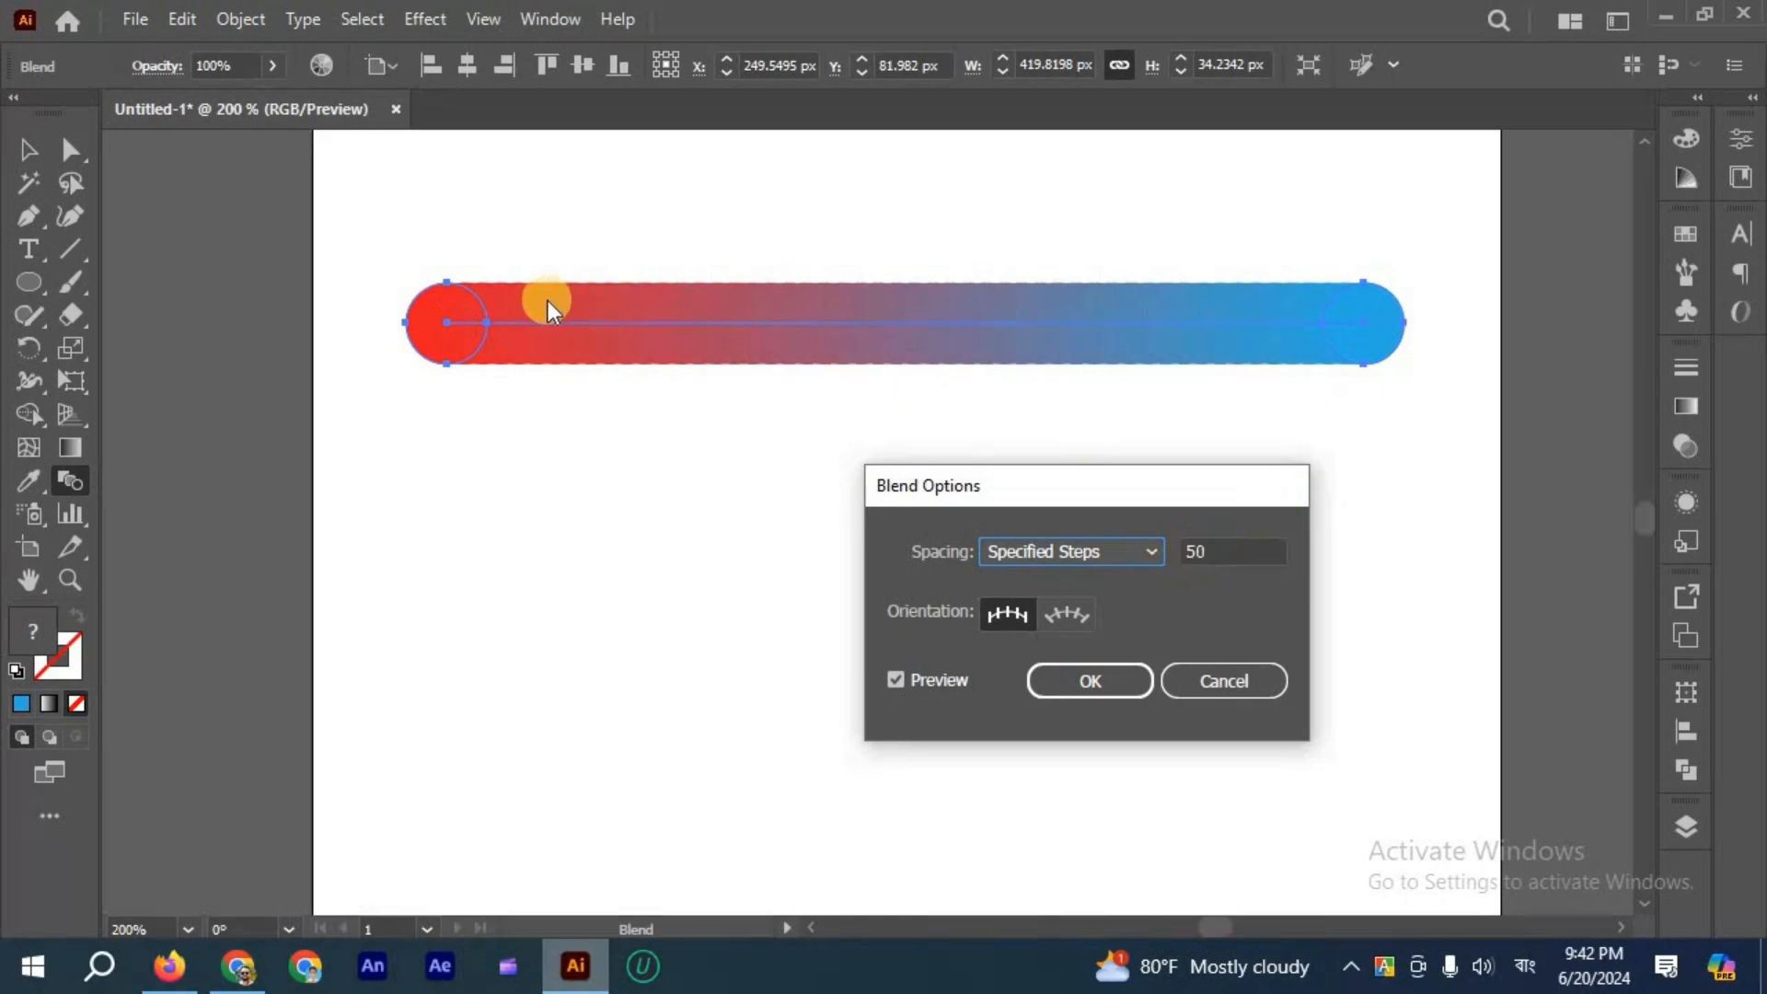
# Reduce the blend's Specified Steps spacing to 8 with the preview on.
pyautogui.click(1206, 549)
pyautogui.press('Down')
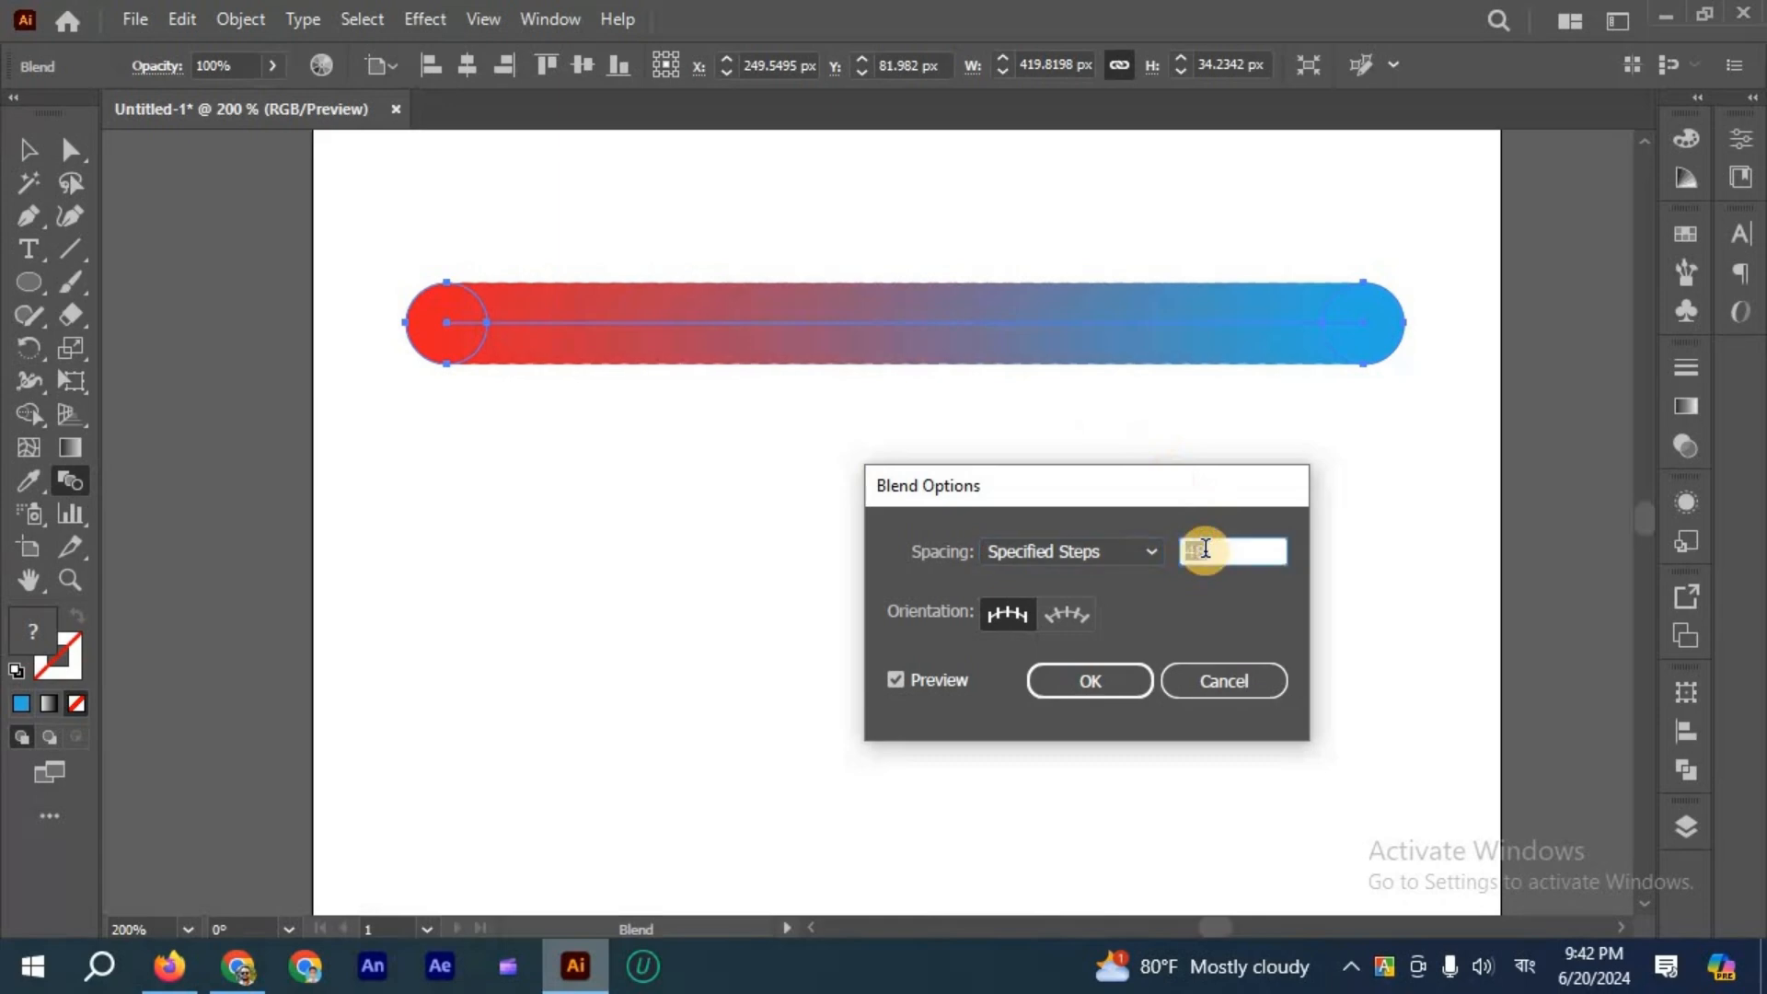
pyautogui.press('Down')
pyautogui.press('Down')
pyautogui.press('Down')
pyautogui.press('Down')
pyautogui.press('Down')
pyautogui.press('Down')
pyautogui.press('Down')
pyautogui.press('Down')
pyautogui.press('Down')
pyautogui.press('Down')
pyautogui.press('Down')
pyautogui.press('Down')
pyautogui.press('Down')
pyautogui.press('Down')
pyautogui.press('Down')
pyautogui.press('Down')
pyautogui.press('Down')
pyautogui.press('Down')
pyautogui.press('Down')
pyautogui.press('Down')
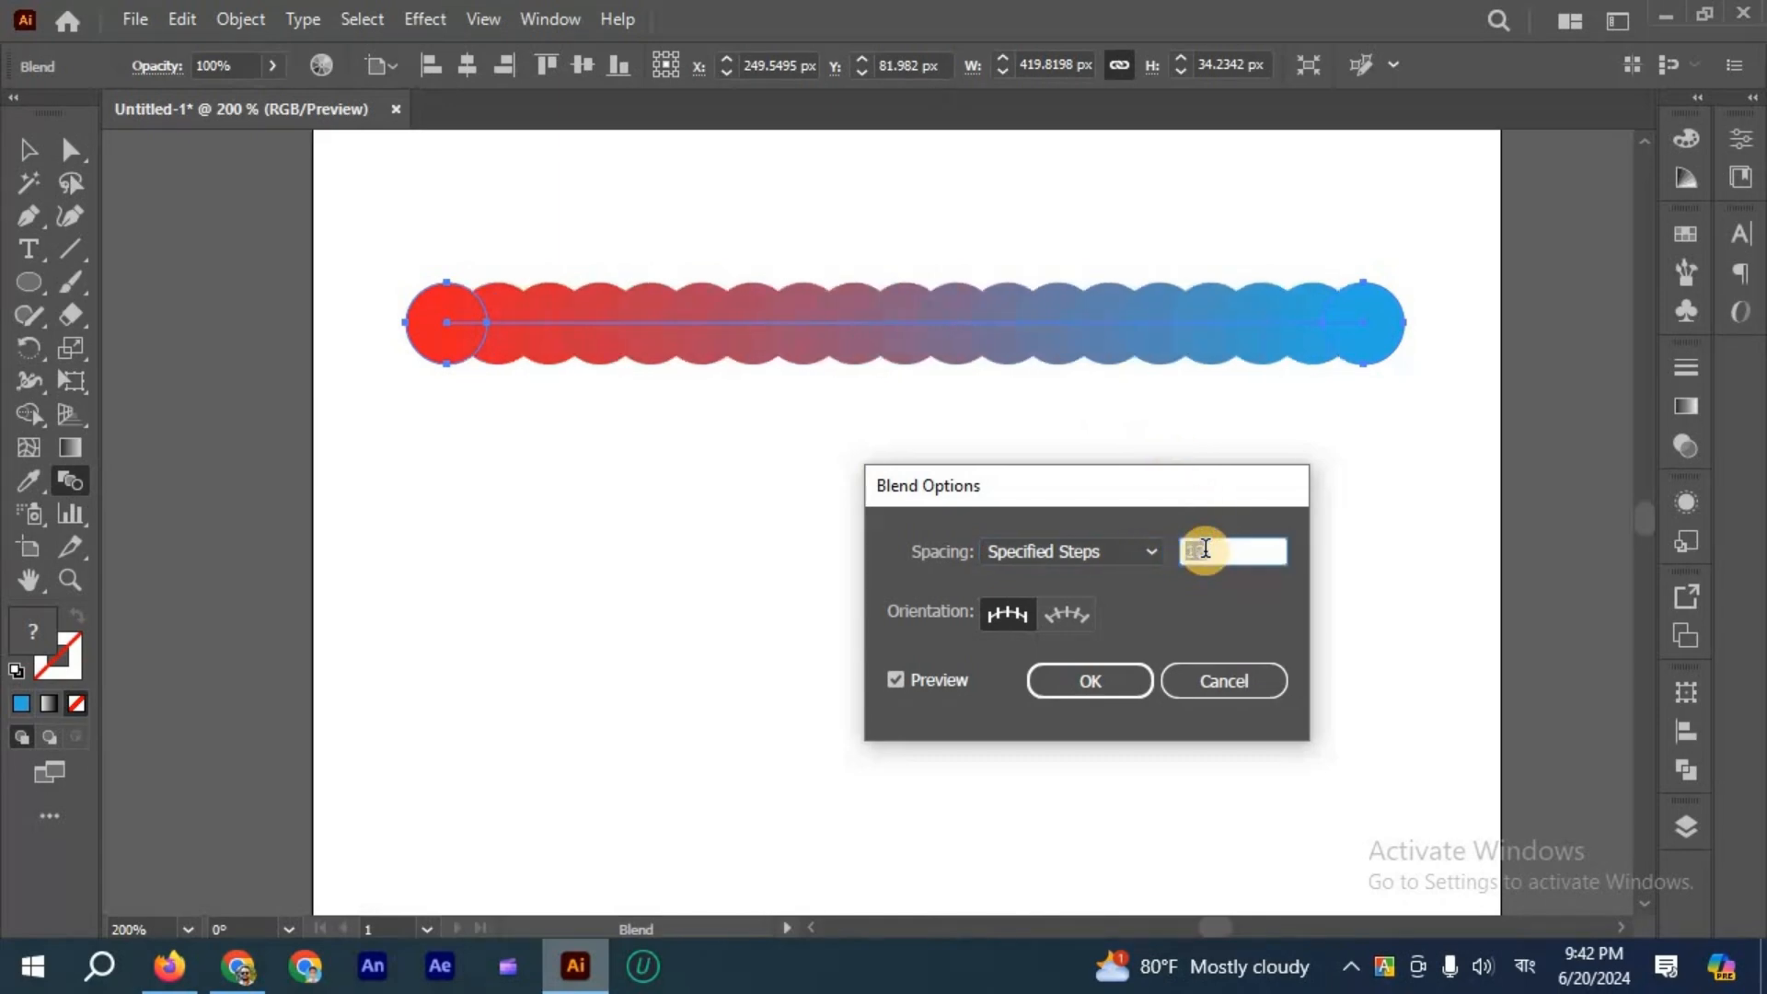
pyautogui.press('Down')
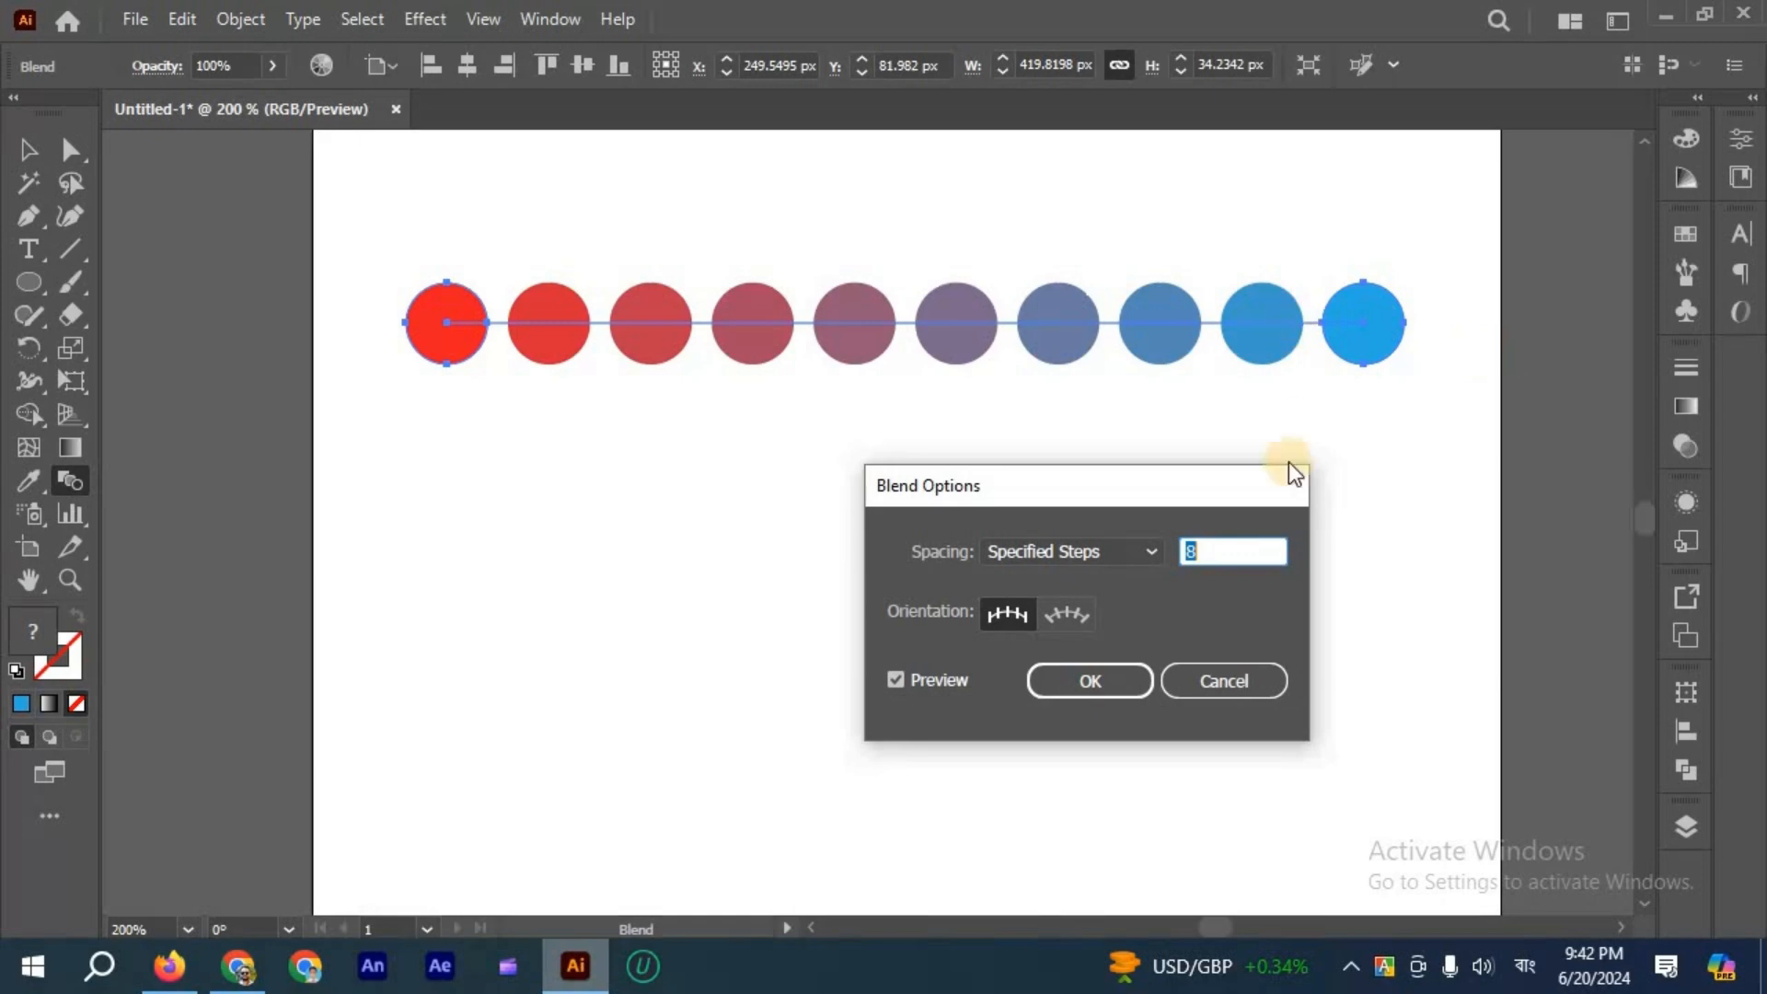
# Preview the red-to-blue band with Smooth Color spacing and with Specified Distance spacing.
pyautogui.click(1147, 554)
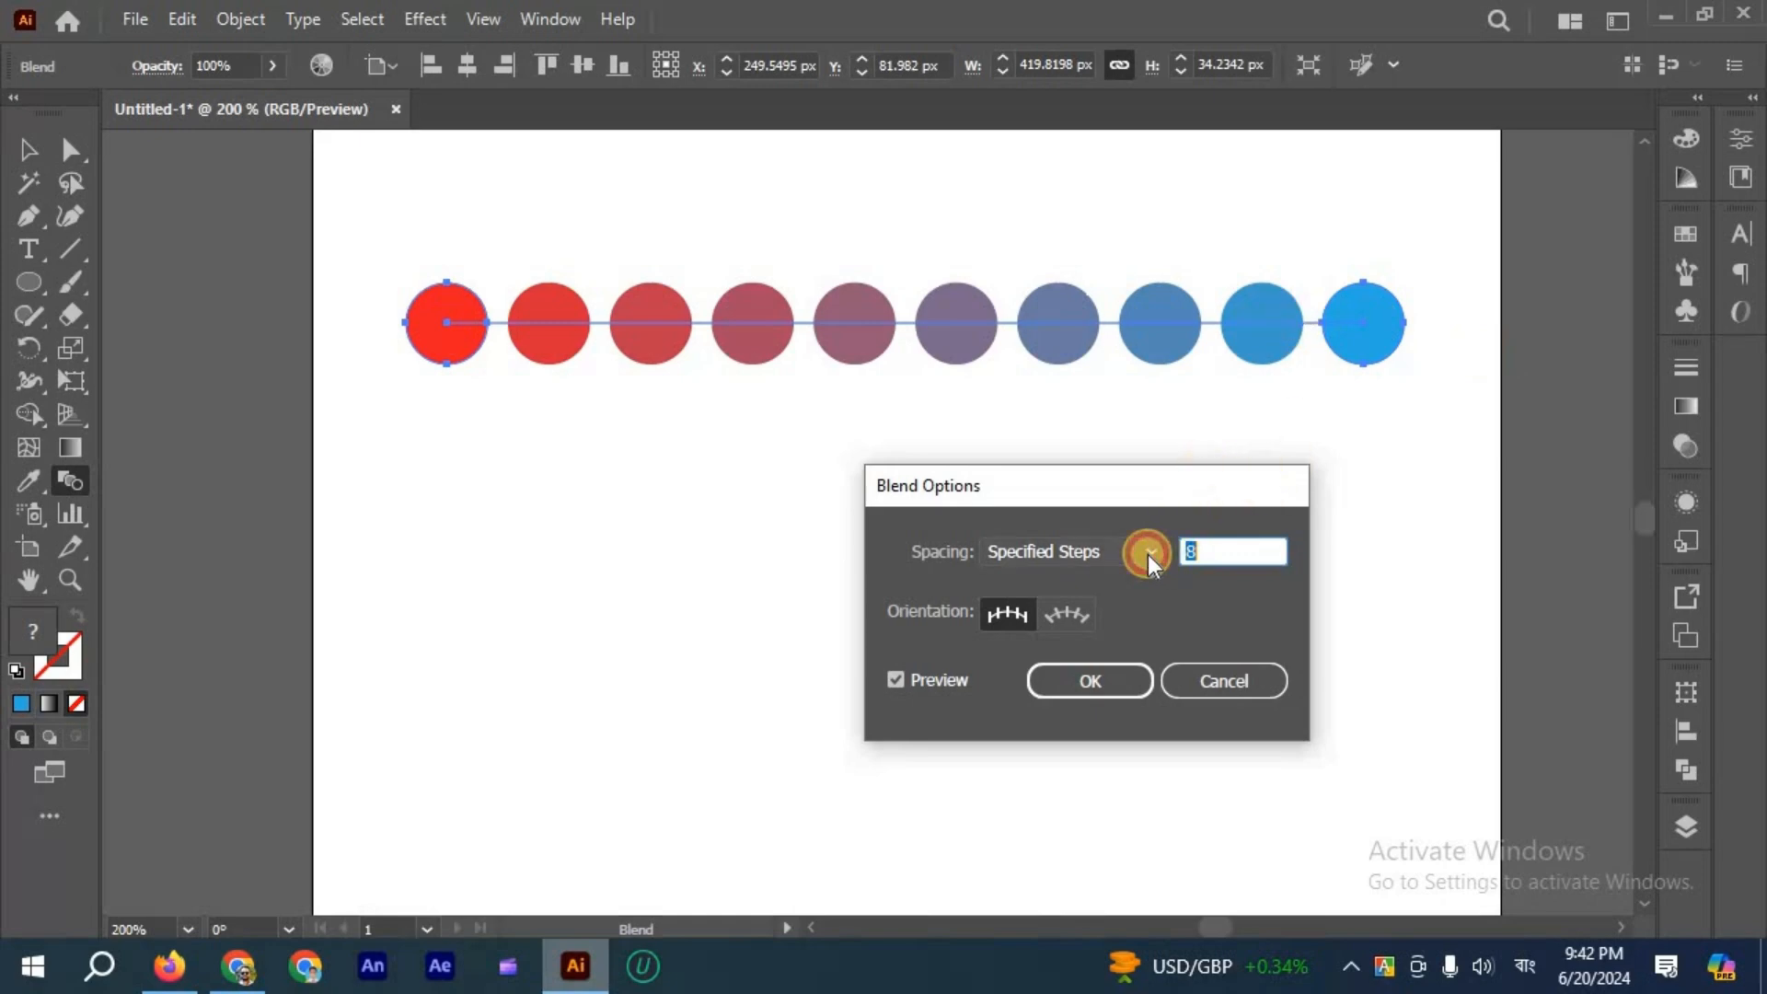
pyautogui.click(1100, 579)
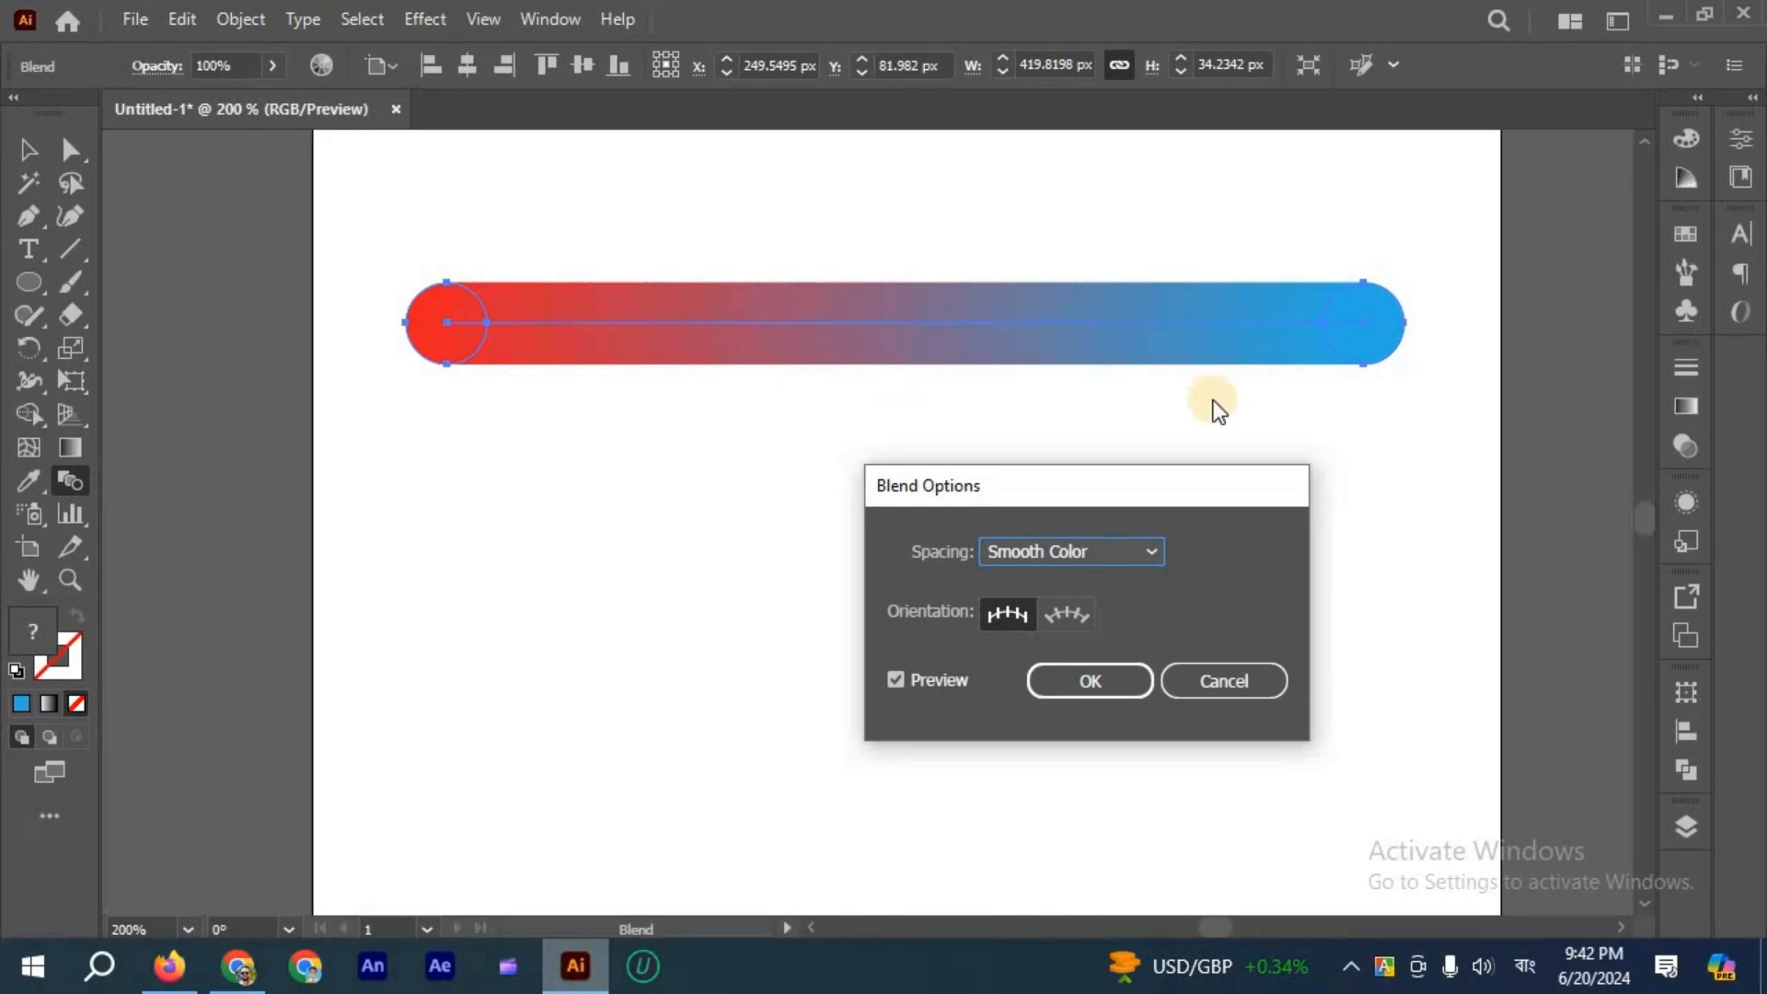
pyautogui.click(1151, 539)
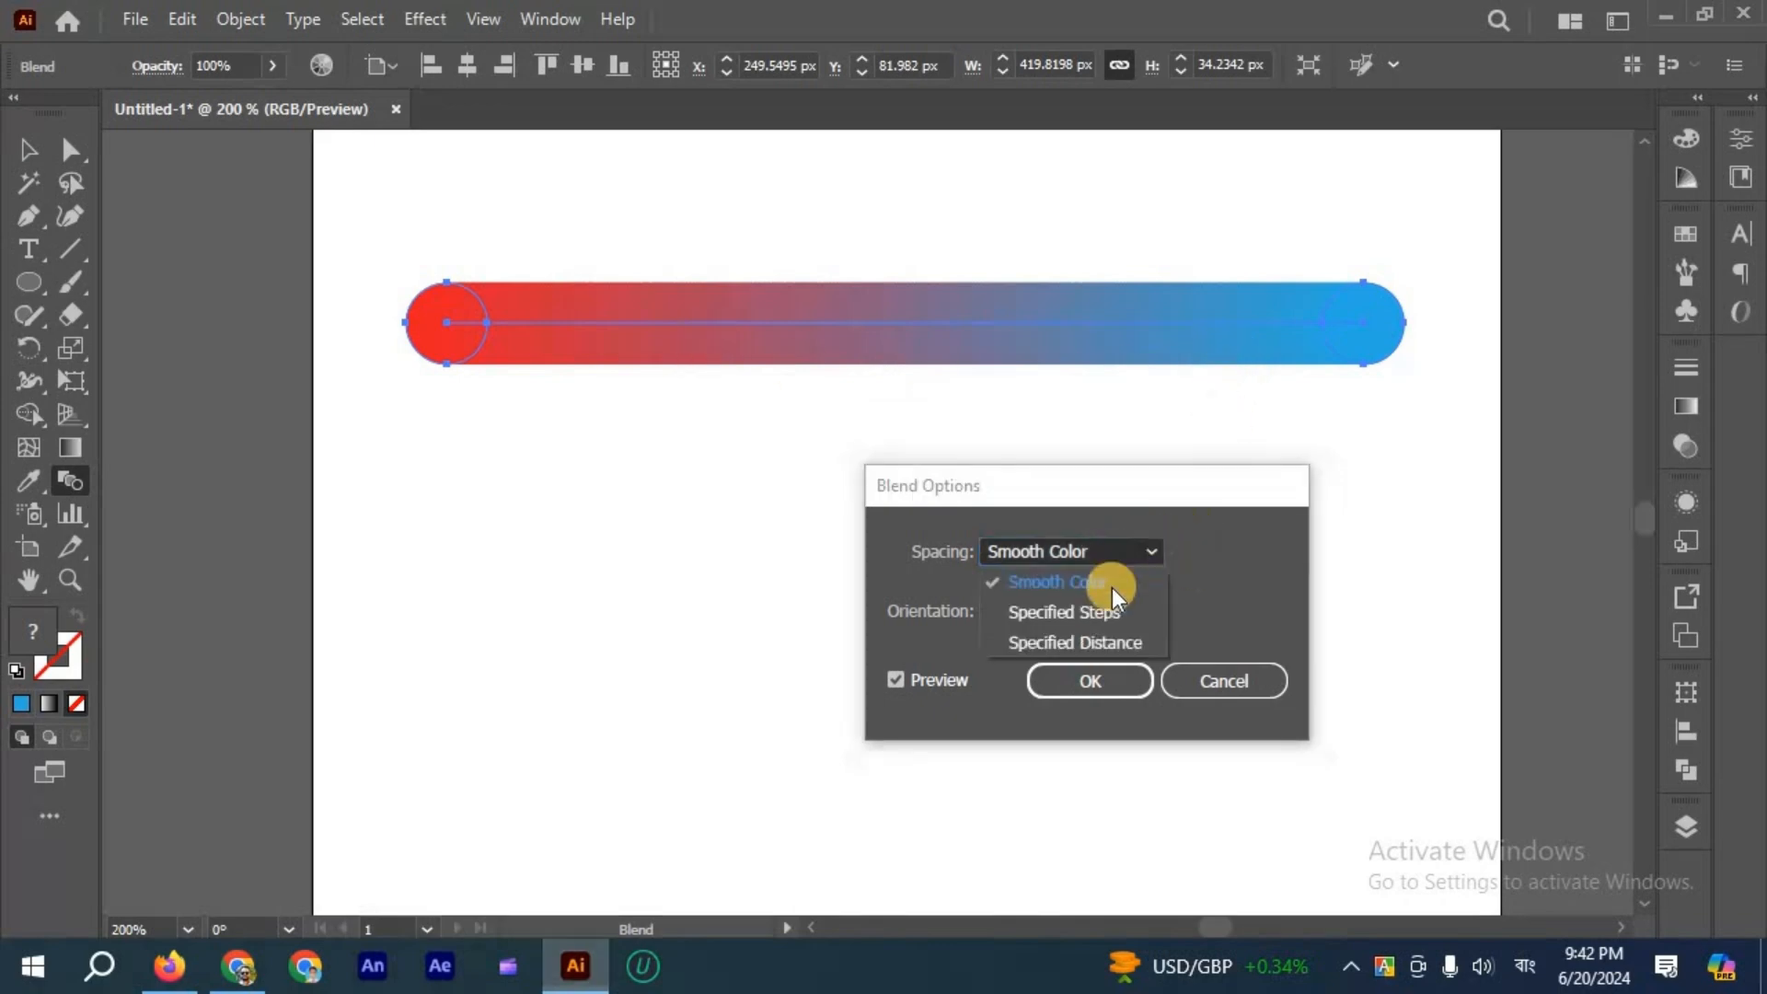
pyautogui.click(1115, 641)
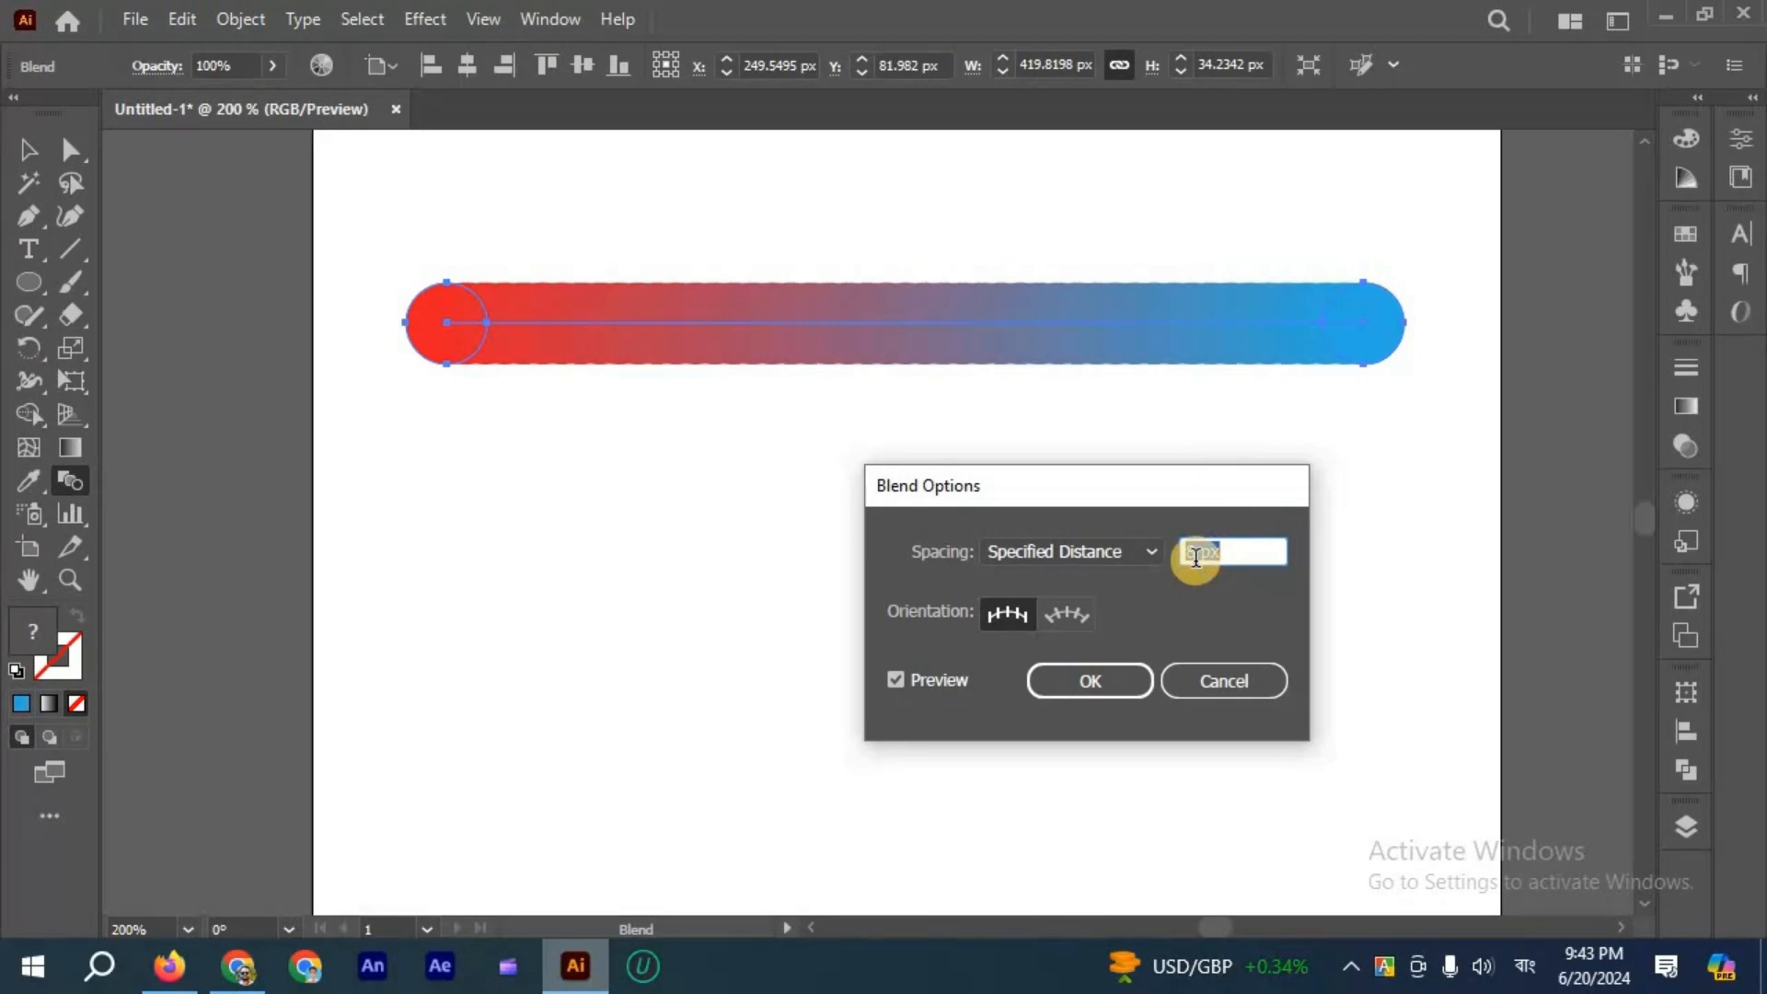
# Switch the band's spacing to Specified Steps and raise the number of steps to 13.
pyautogui.click(1150, 550)
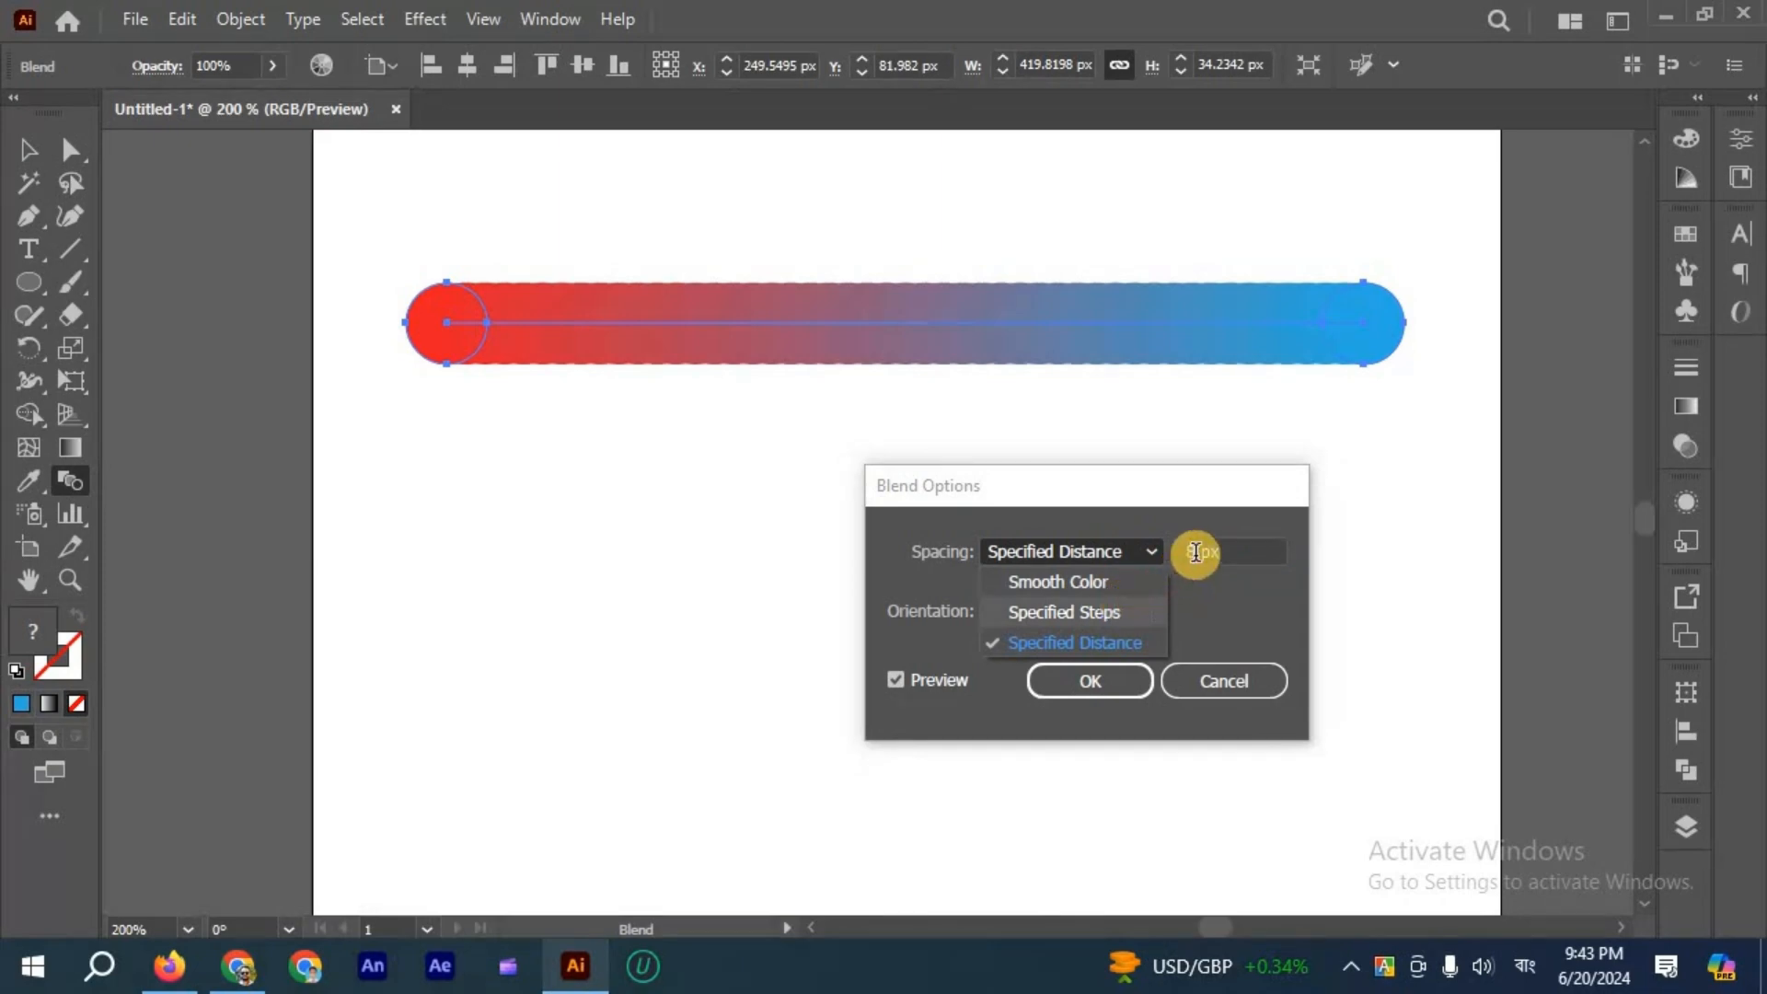
pyautogui.press('Return')
pyautogui.press('Up')
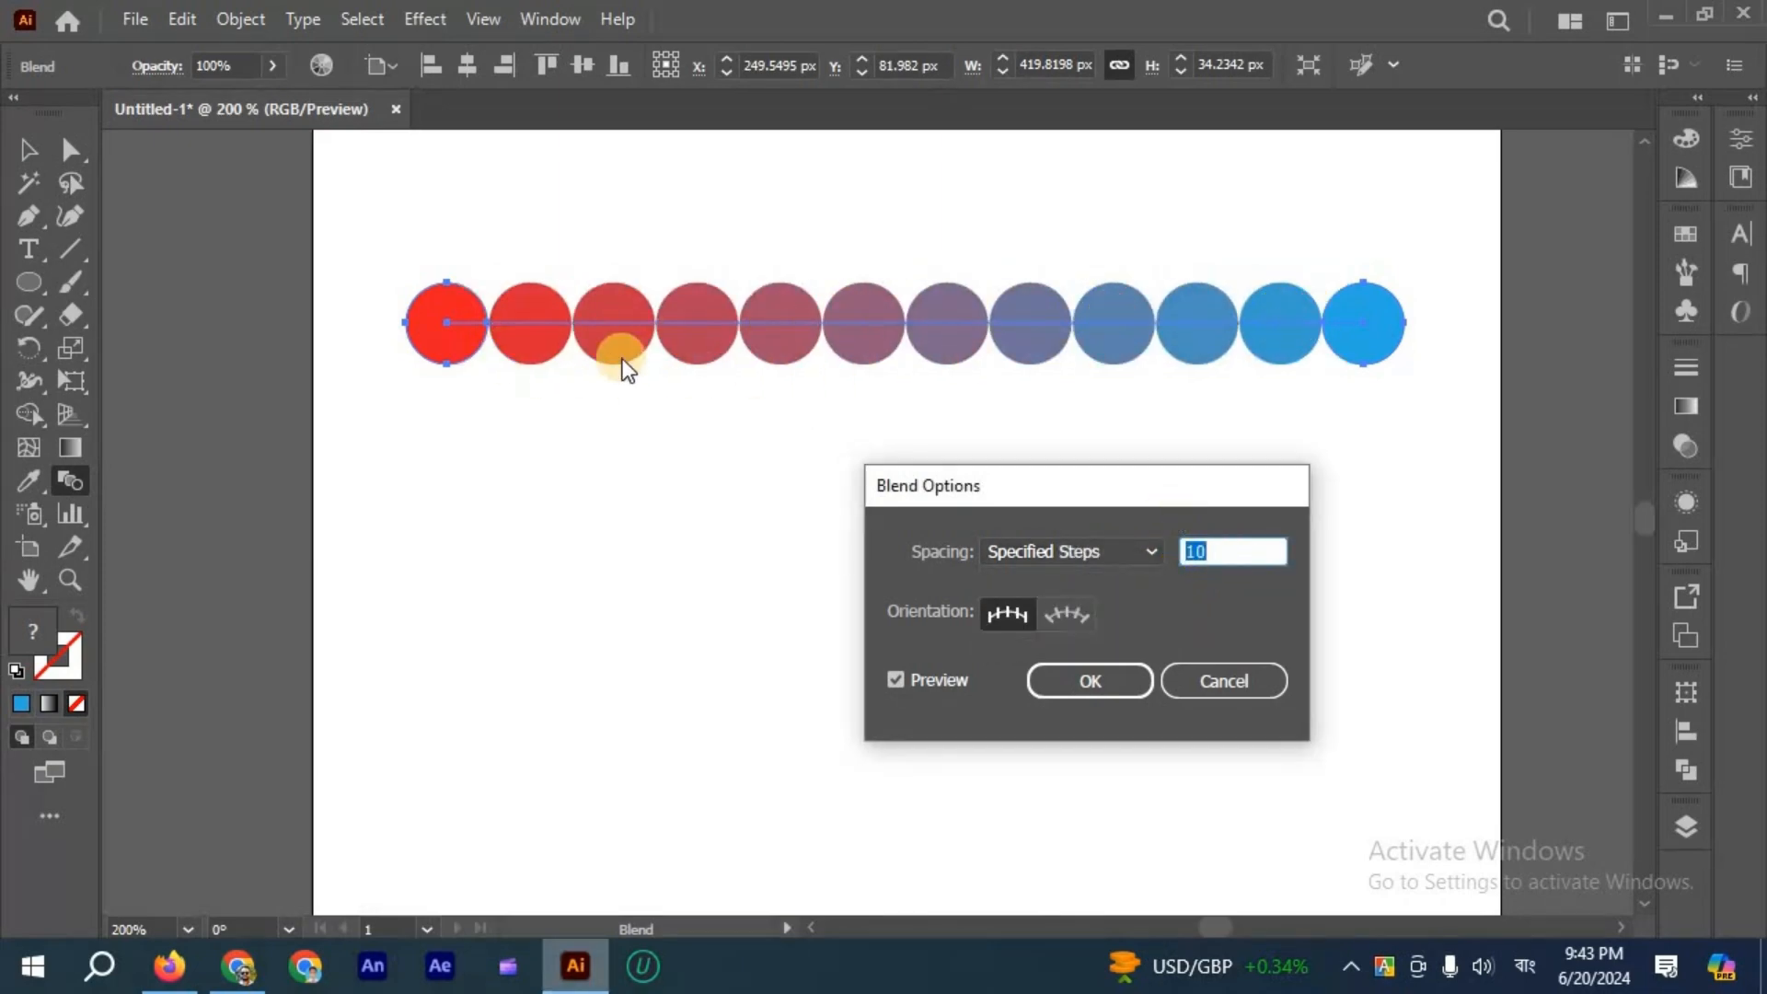
pyautogui.press('Up')
pyautogui.press('Up')
pyautogui.press('Up')
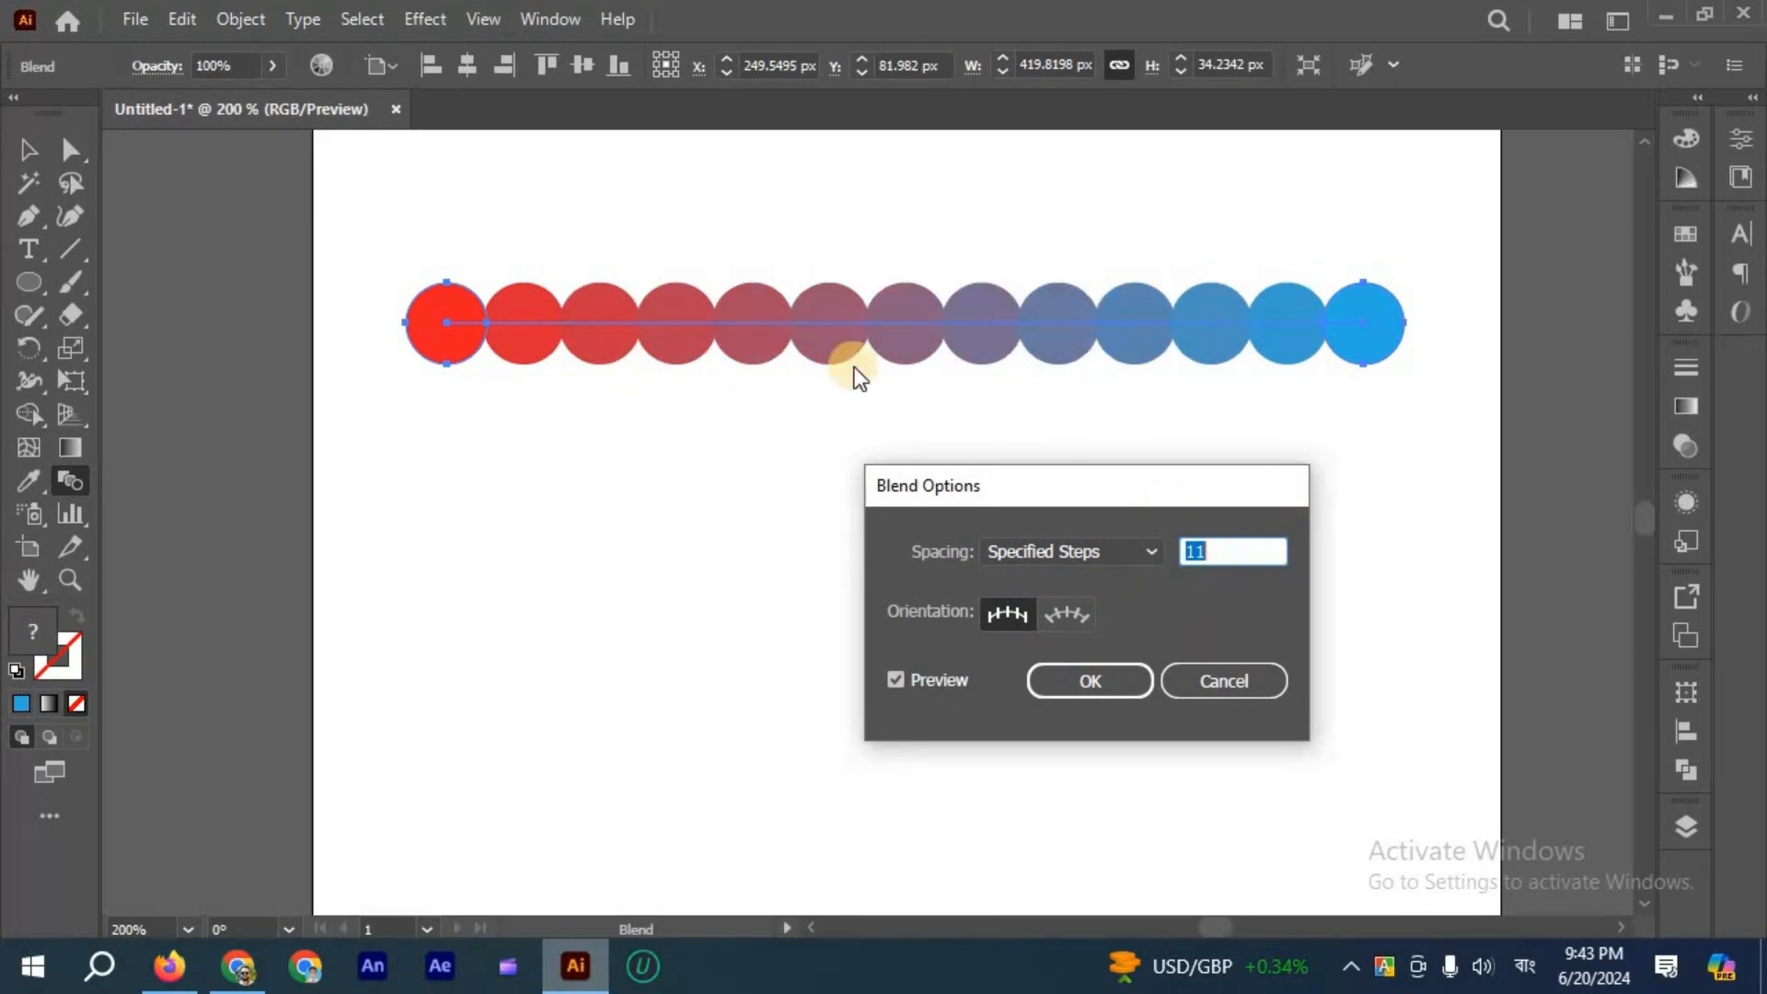
# Switch the band's spacing to Specified Distance and increase the distance to 44 px.
pyautogui.click(1151, 559)
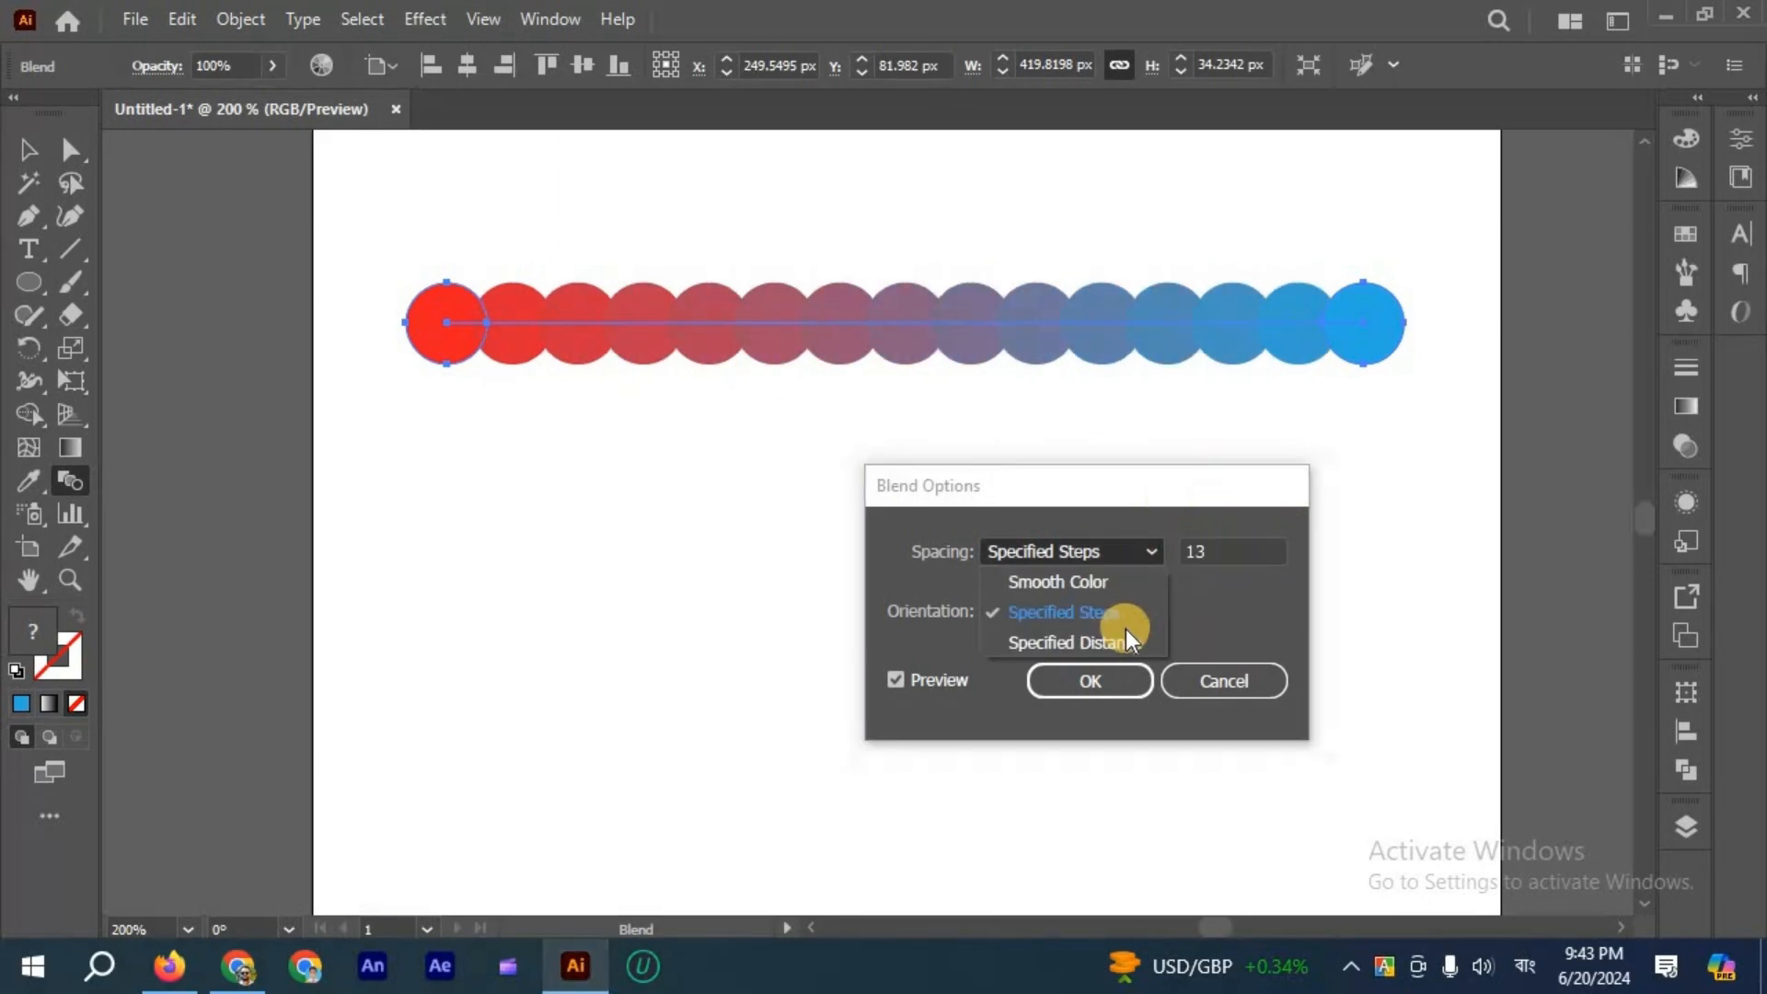
pyautogui.click(1075, 642)
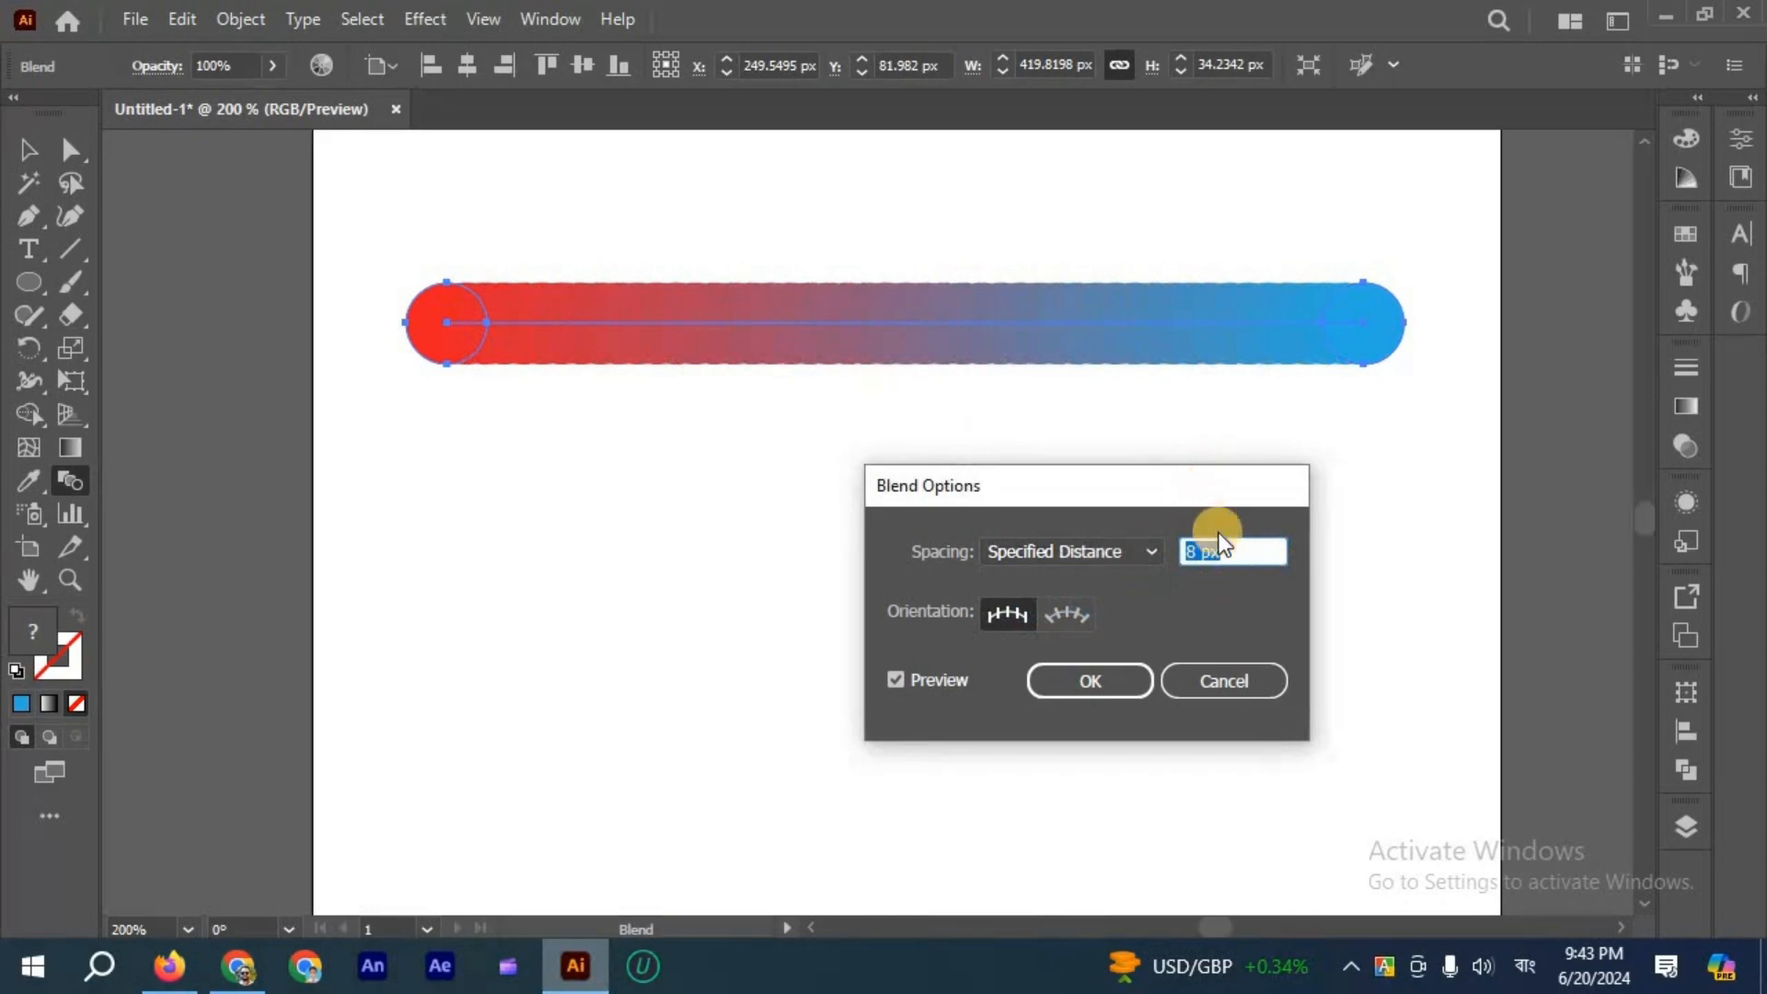
pyautogui.press('Up')
pyautogui.press('Up')
pyautogui.press('Up')
pyautogui.press('Up')
pyautogui.press('Up')
pyautogui.press('Up')
pyautogui.press('Up')
pyautogui.press('Up')
pyautogui.press('Up')
pyautogui.press('Up')
pyautogui.press('Up')
pyautogui.press('Up')
pyautogui.press('Up')
pyautogui.press('Up')
pyautogui.press('Up')
pyautogui.press('Up')
pyautogui.press('Up')
pyautogui.press('Up')
pyautogui.press('Up')
pyautogui.press('Up')
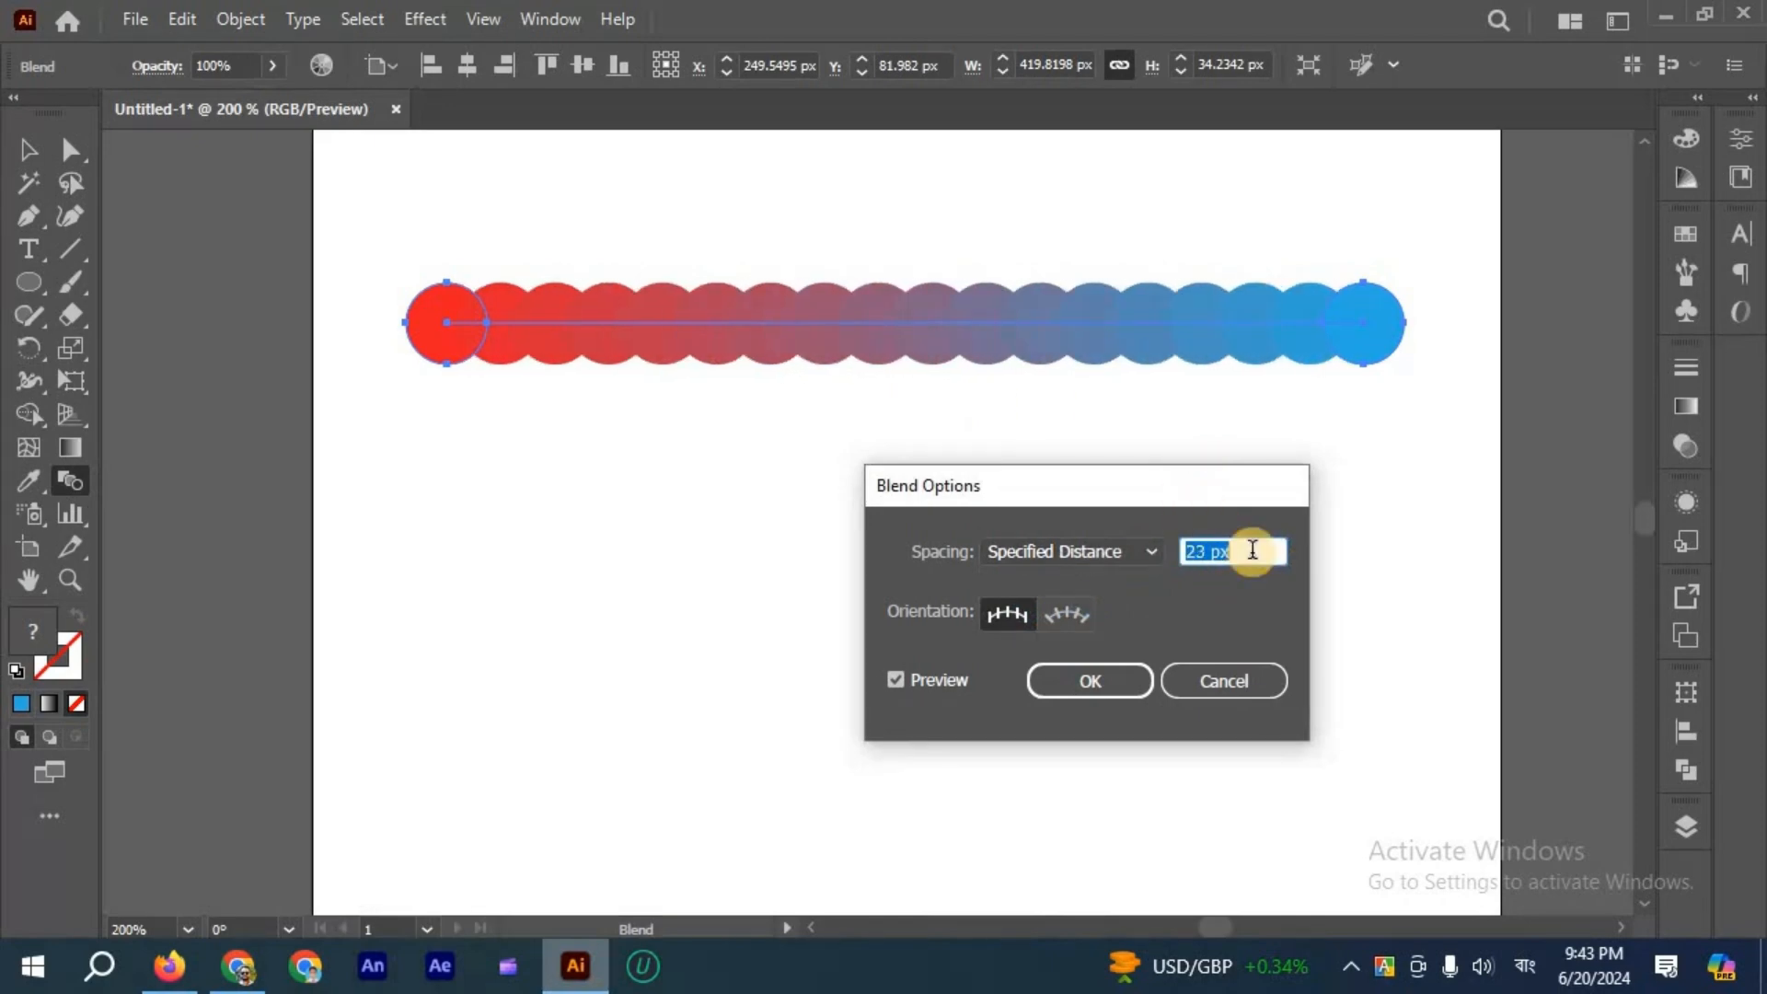
pyautogui.press('Up')
pyautogui.press('Up')
pyautogui.press('Up')
pyautogui.press('Up')
pyautogui.press('Up')
pyautogui.press('Up')
pyautogui.press('Up')
pyautogui.press('Up')
pyautogui.press('Up')
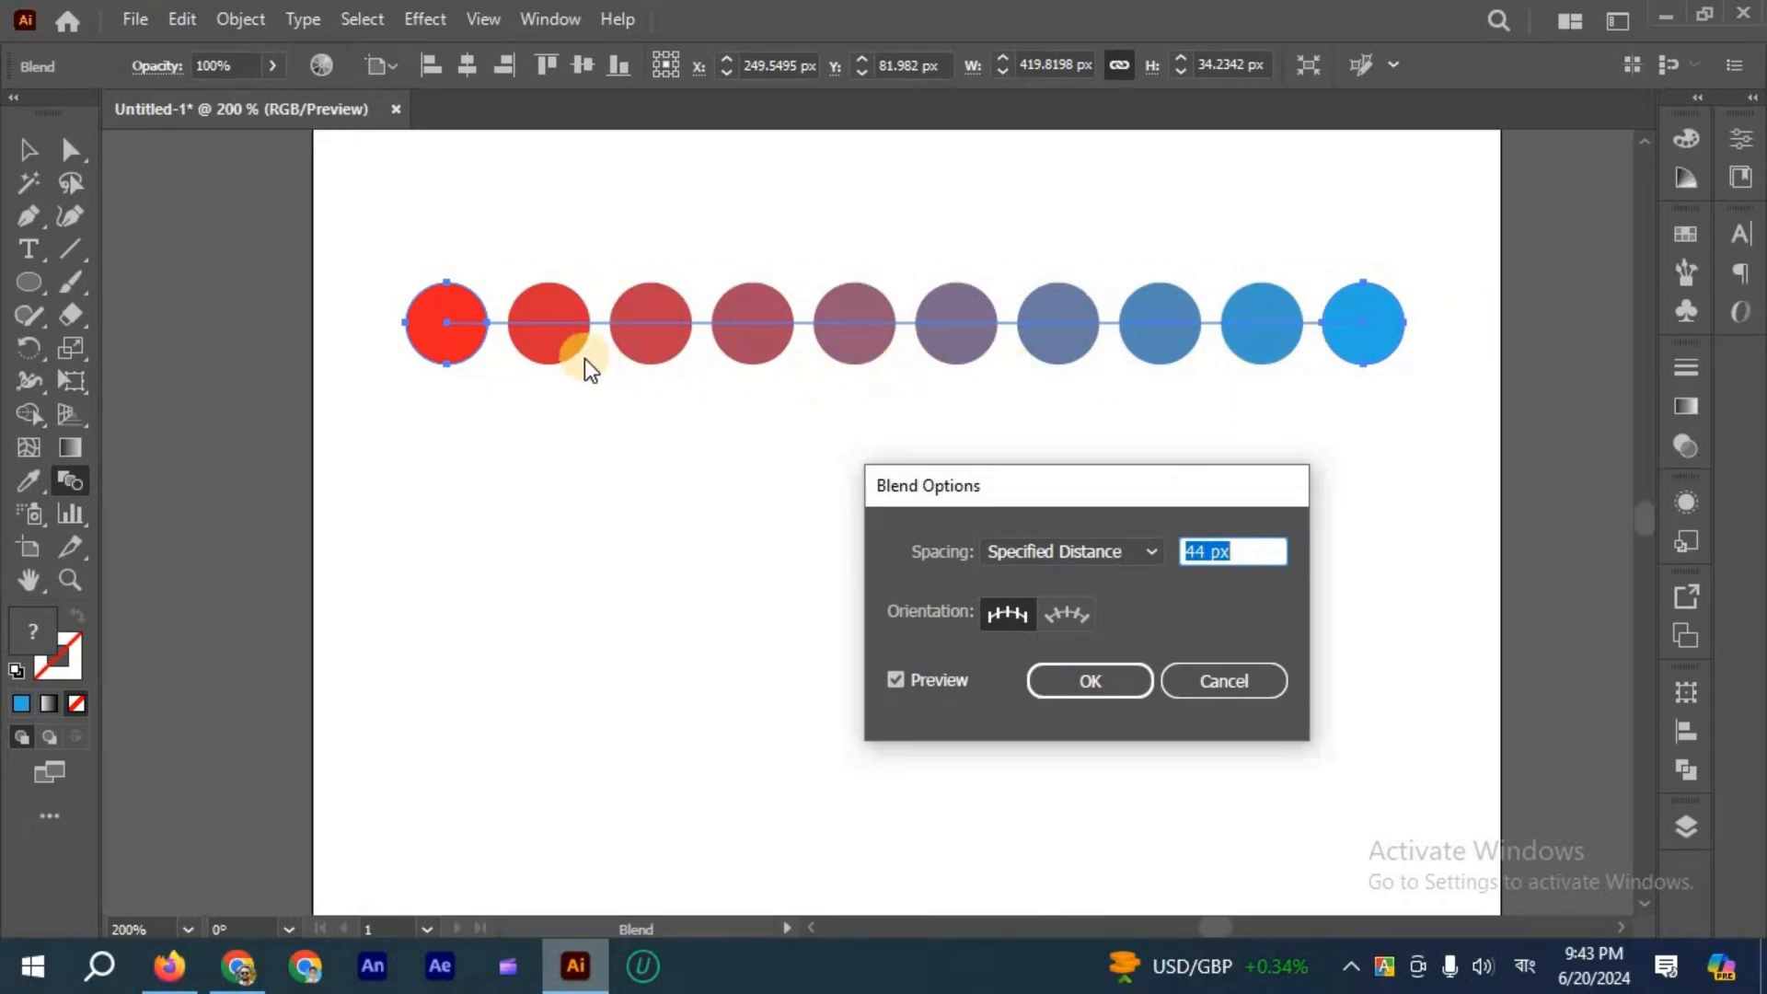
# Preview the band with 42 Specified Steps, and switch its spacing to Smooth Color.
pyautogui.click(1153, 550)
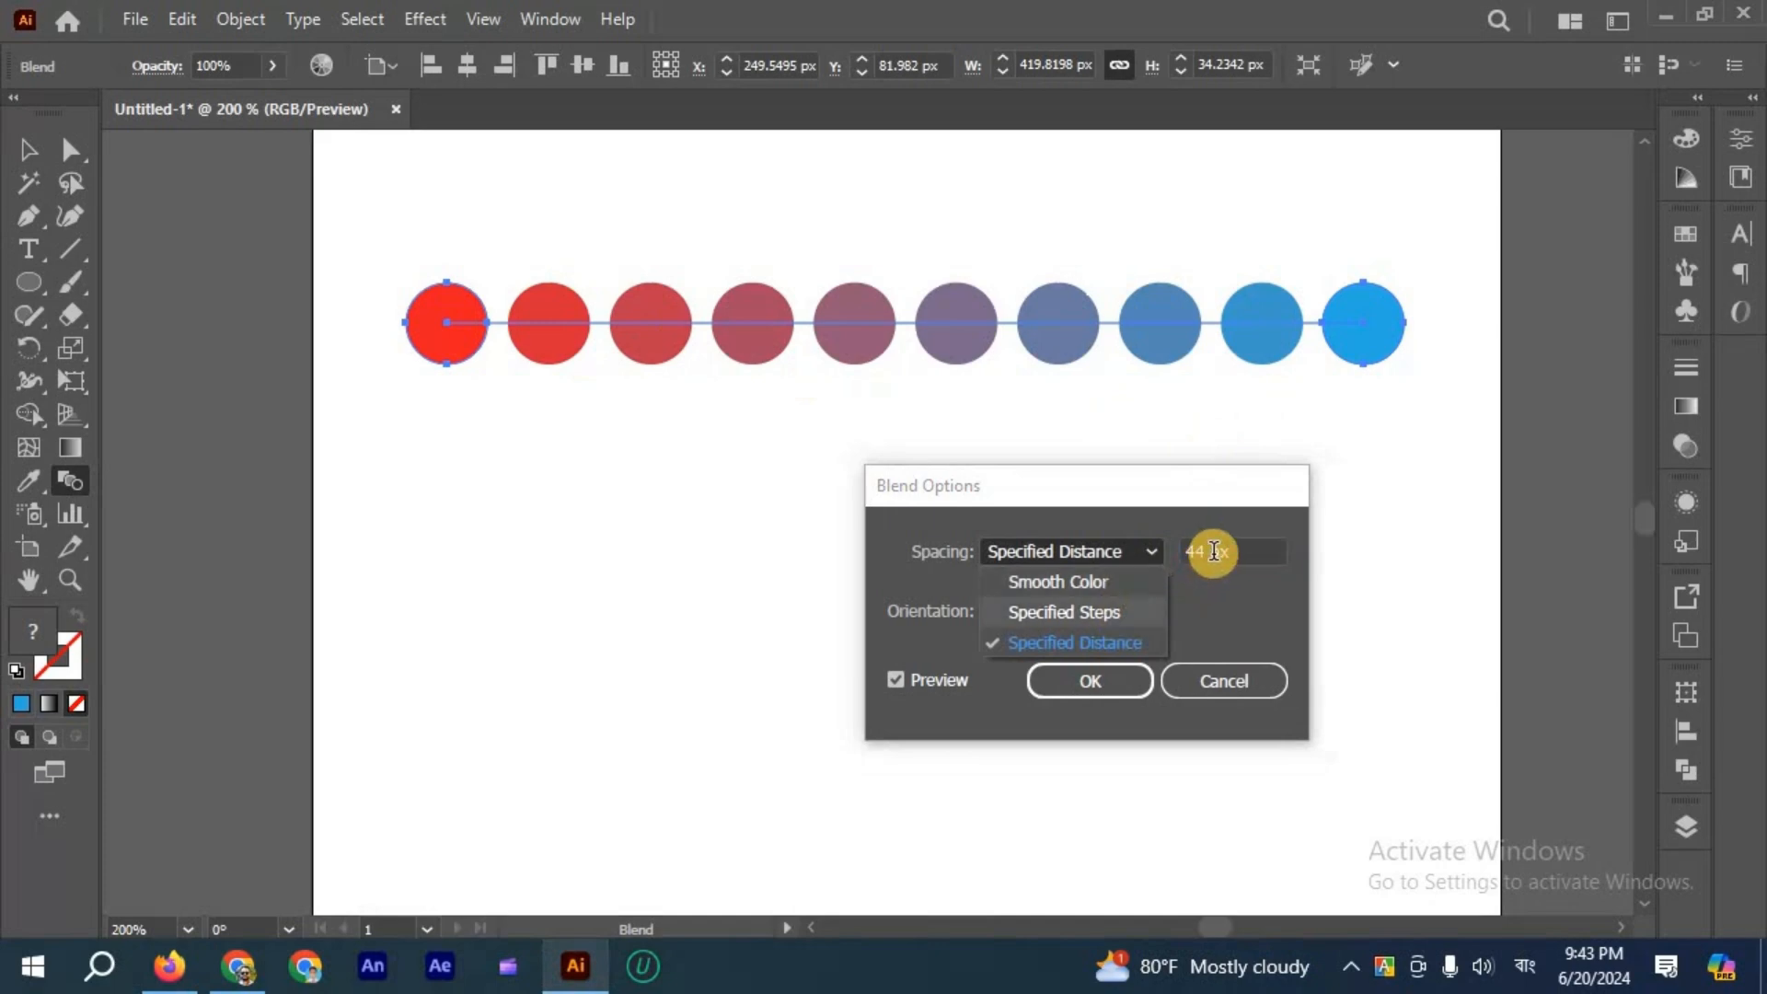
pyautogui.click(1064, 612)
pyautogui.scroll(14, 1214, 551)
pyautogui.scroll(16, 1215, 549)
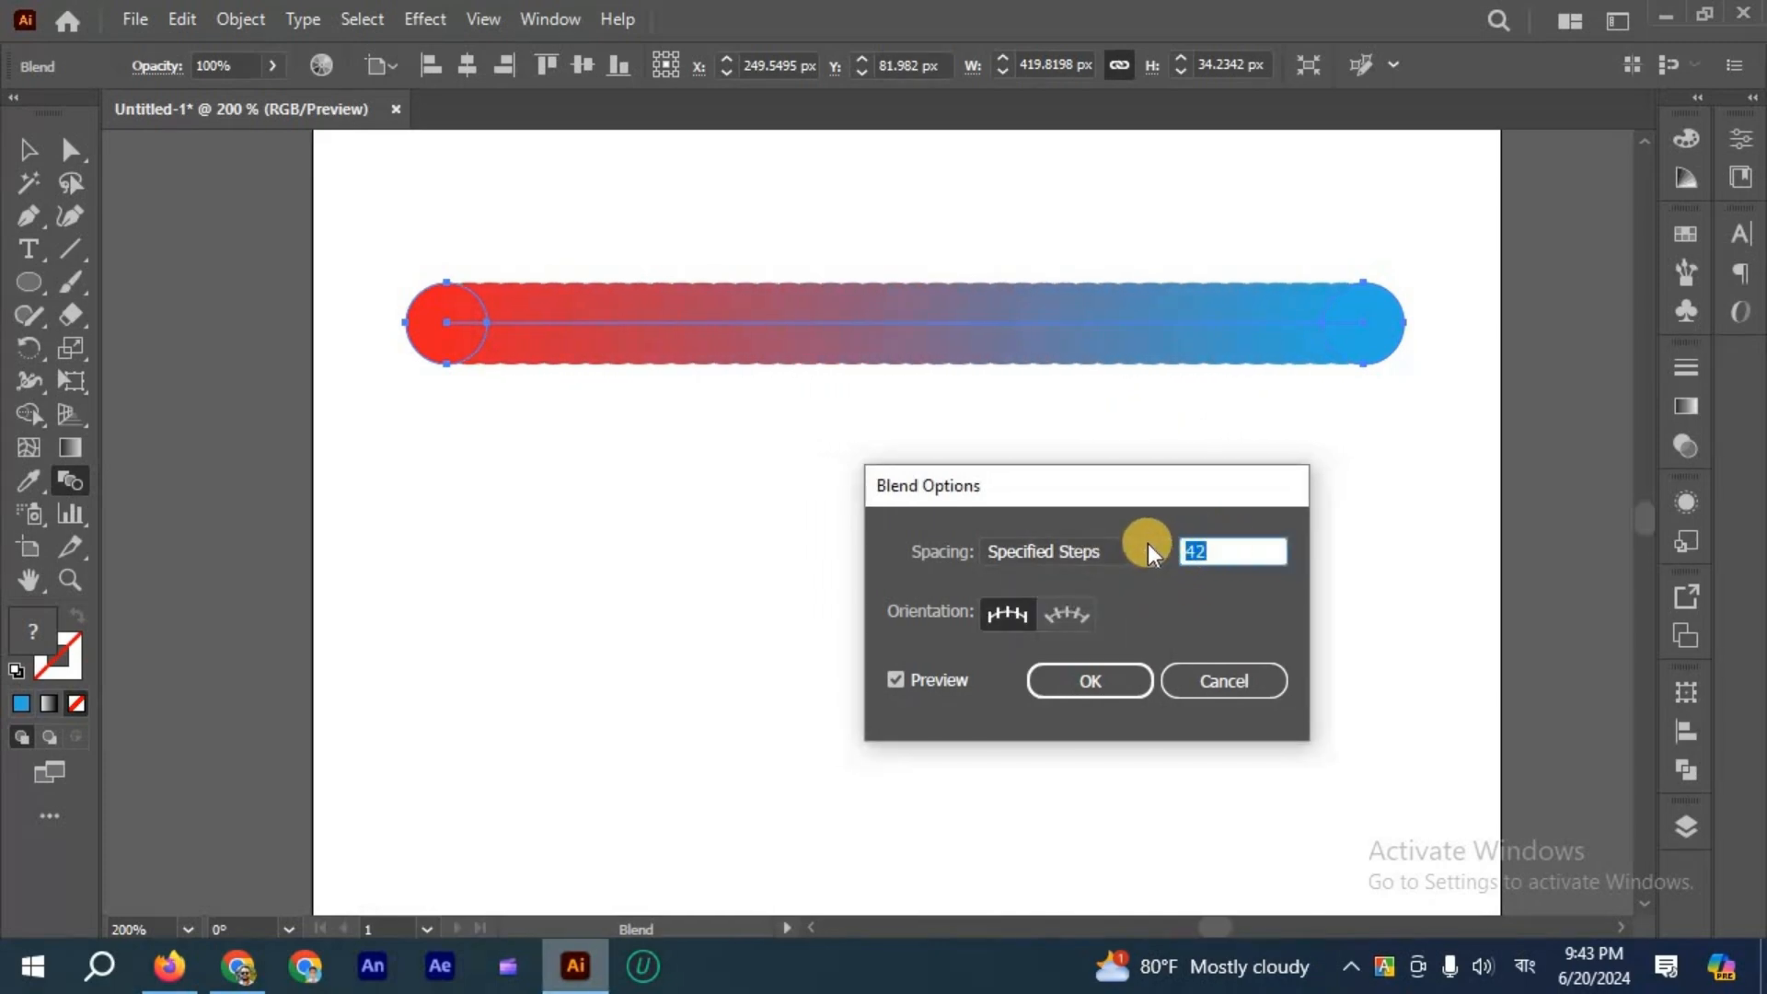
pyautogui.click(1123, 553)
pyautogui.click(1040, 581)
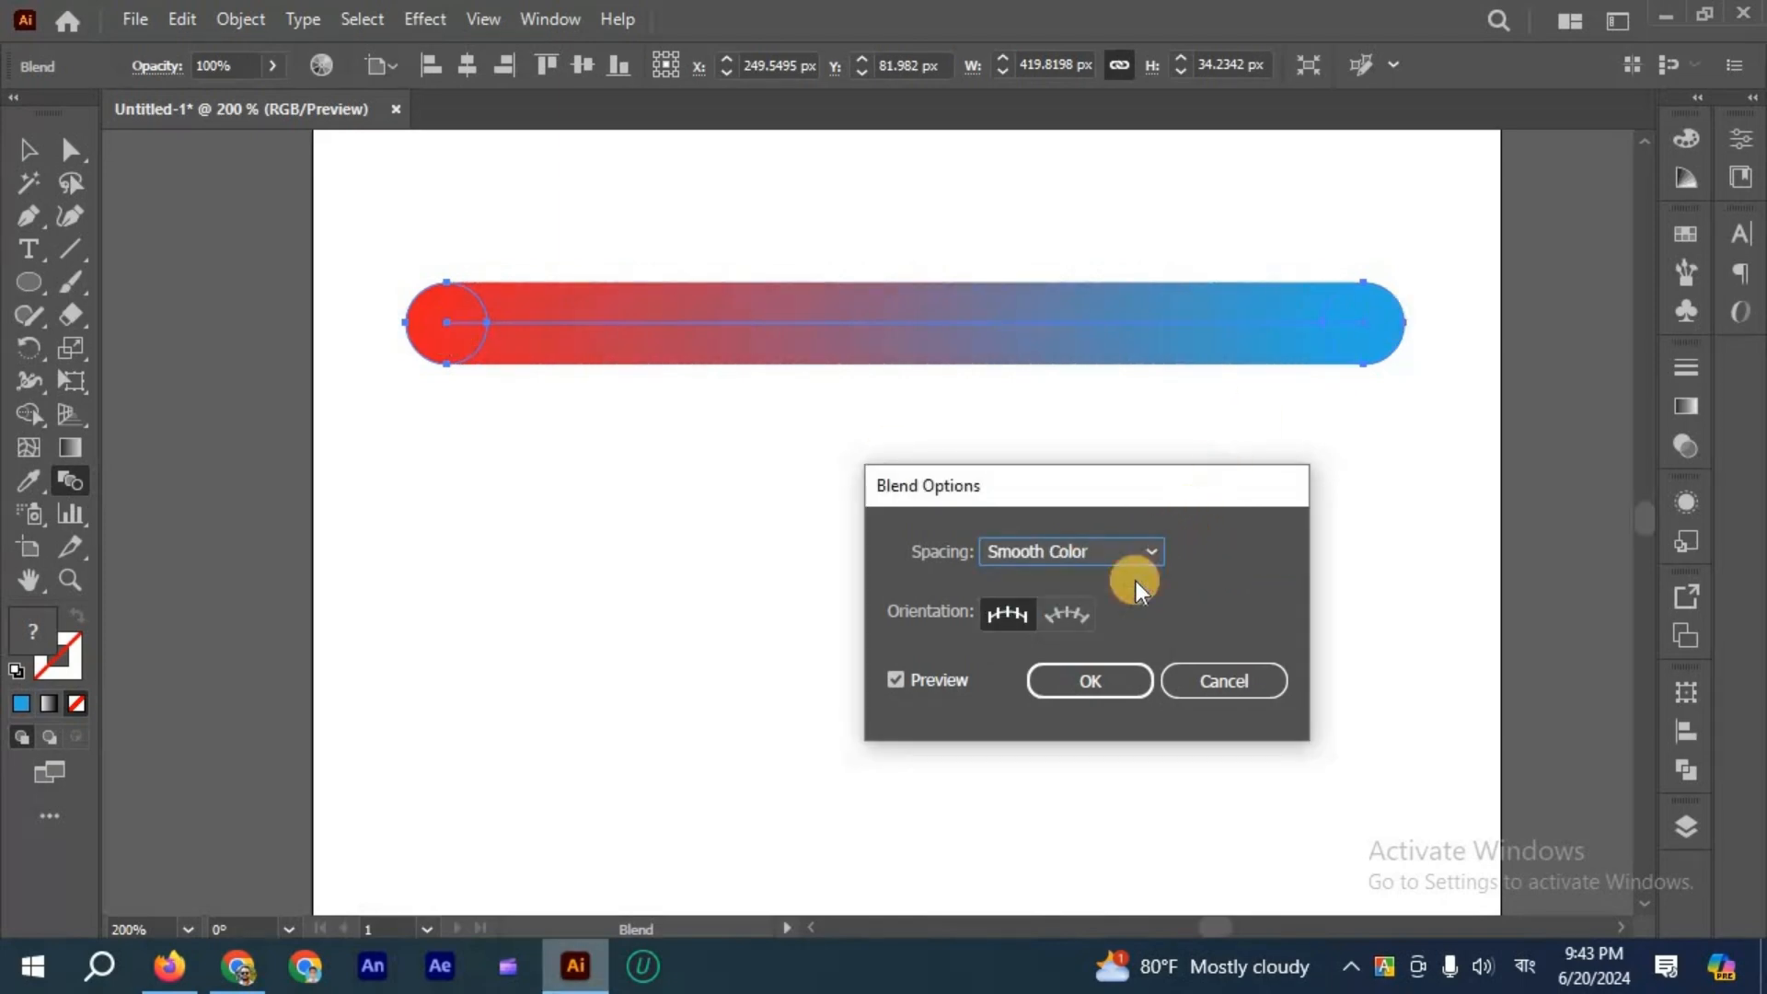
# Return the band's spacing to Specified Steps and lower the number of steps to 14.
pyautogui.click(1136, 554)
pyautogui.click(1116, 604)
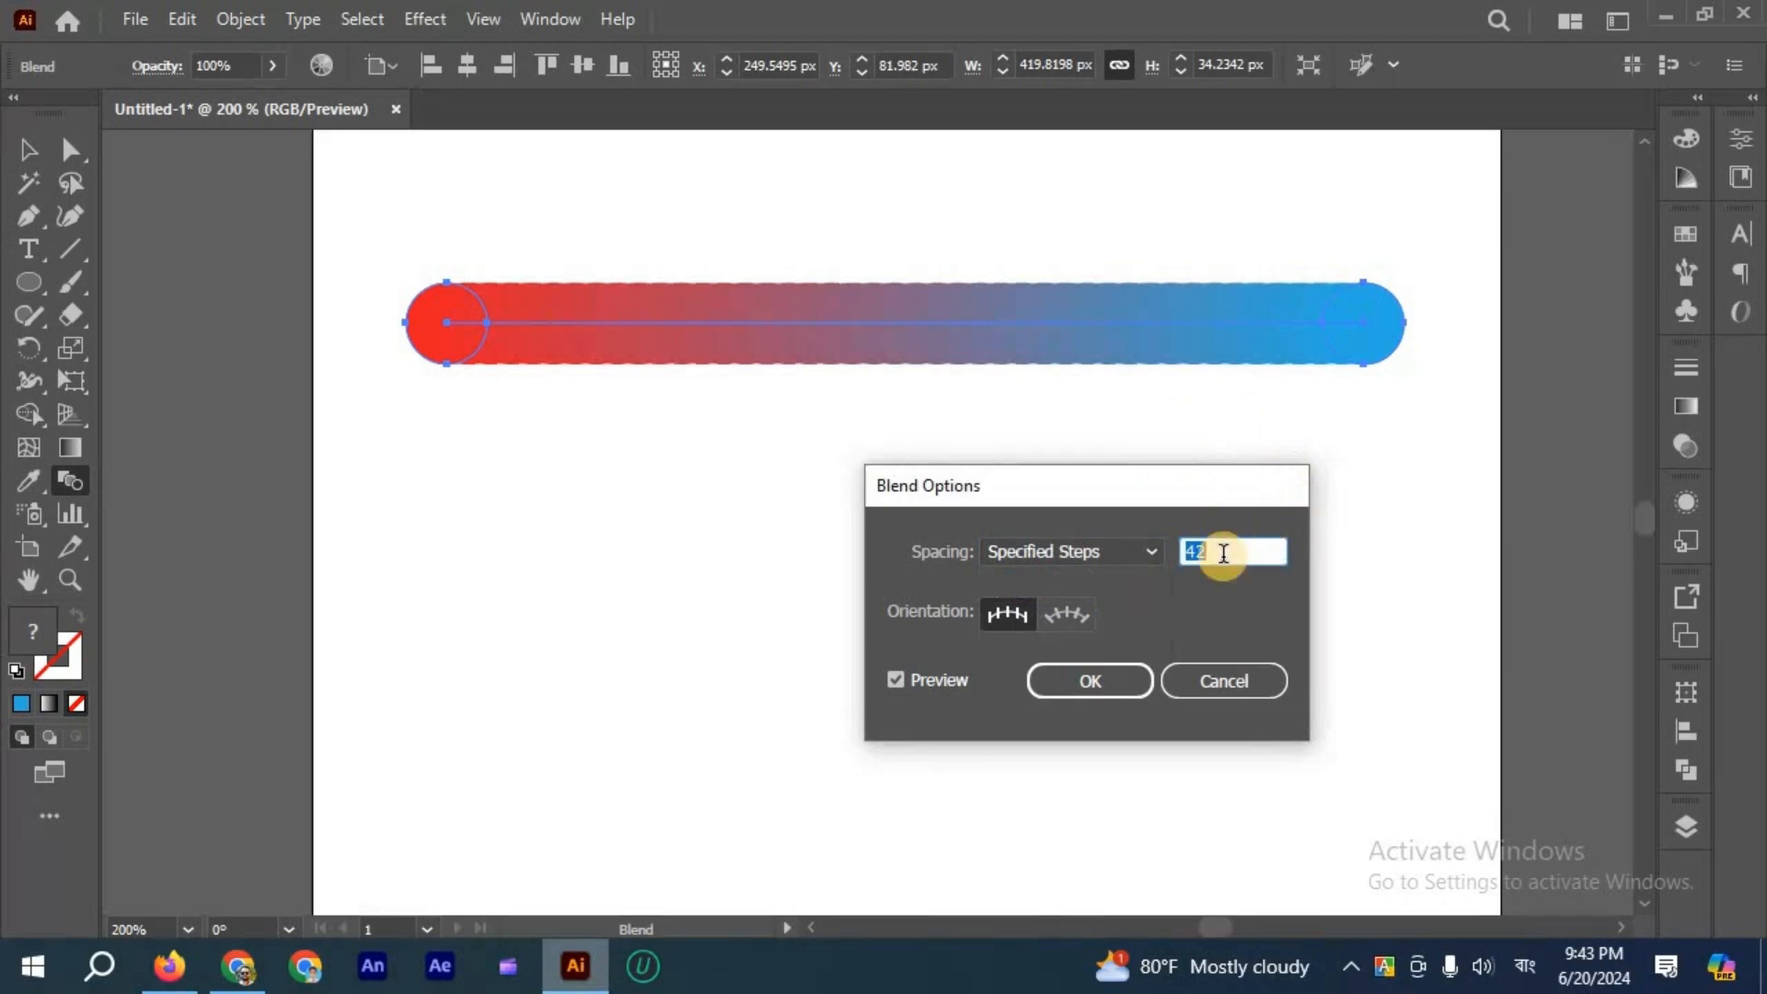
pyautogui.scroll(-20, 1222, 553)
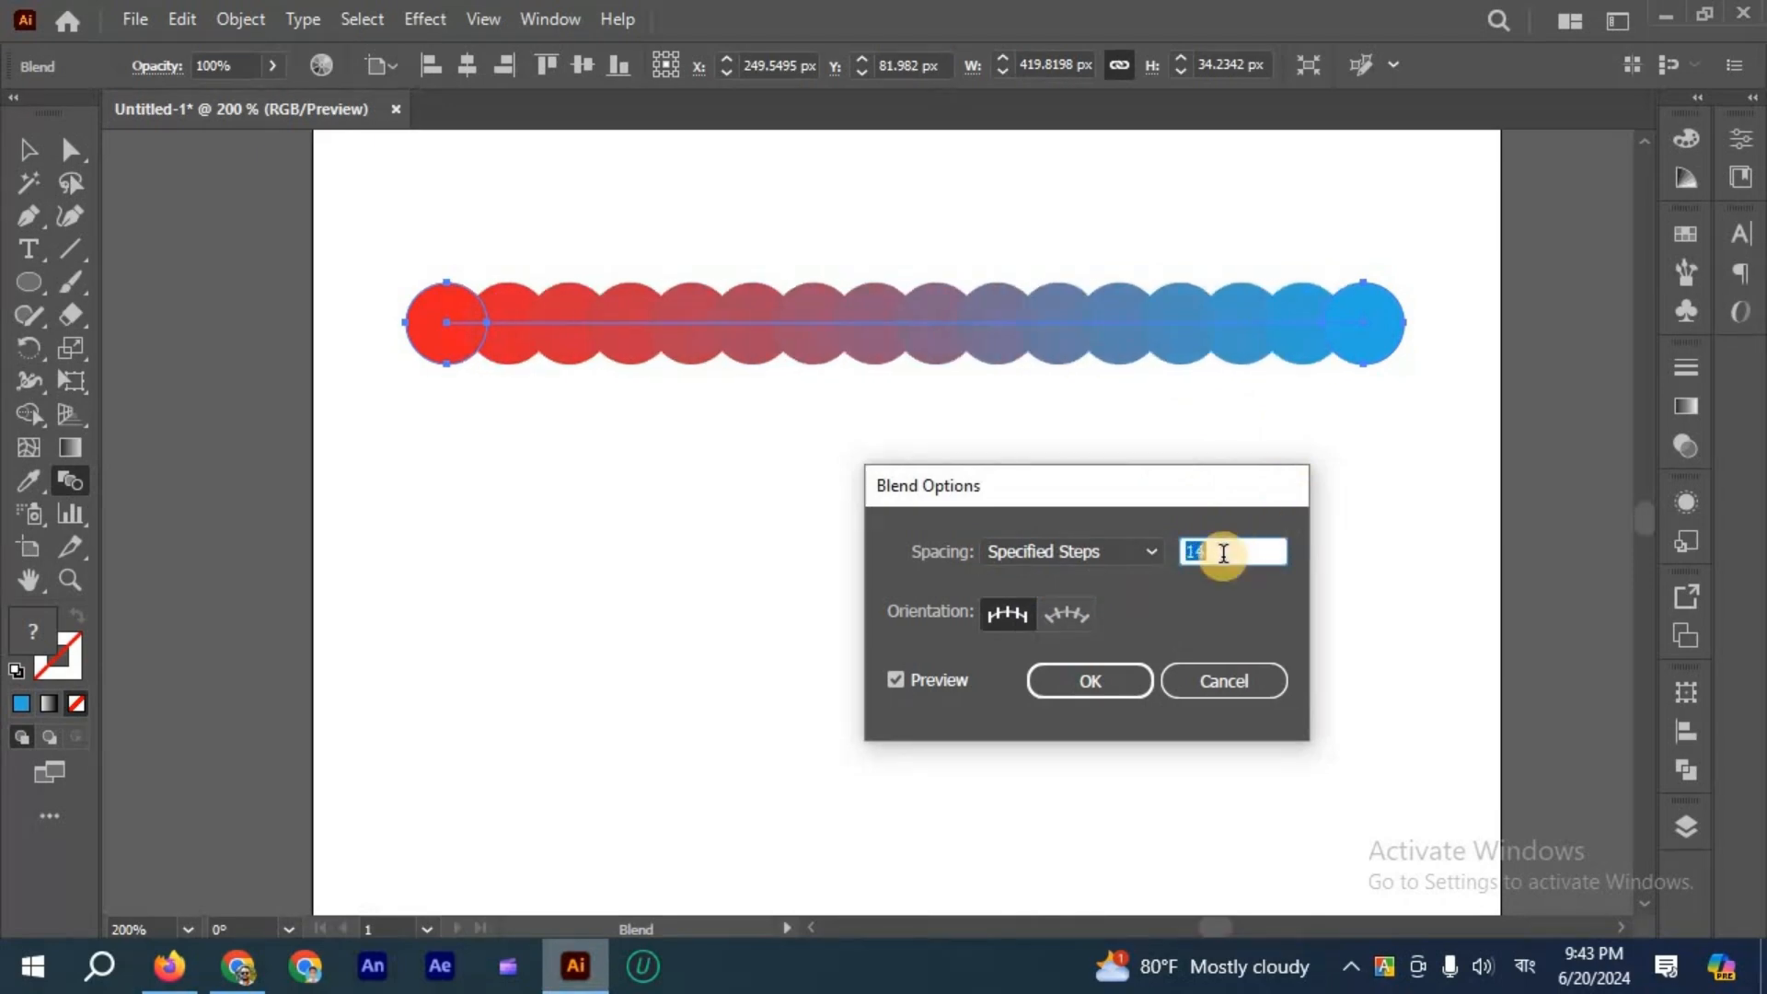
# Preview Specified Distance spacing at 51 px and 34 px, cancel the Blend Options and deselect the band.
pyautogui.click(1145, 544)
pyautogui.click(1116, 644)
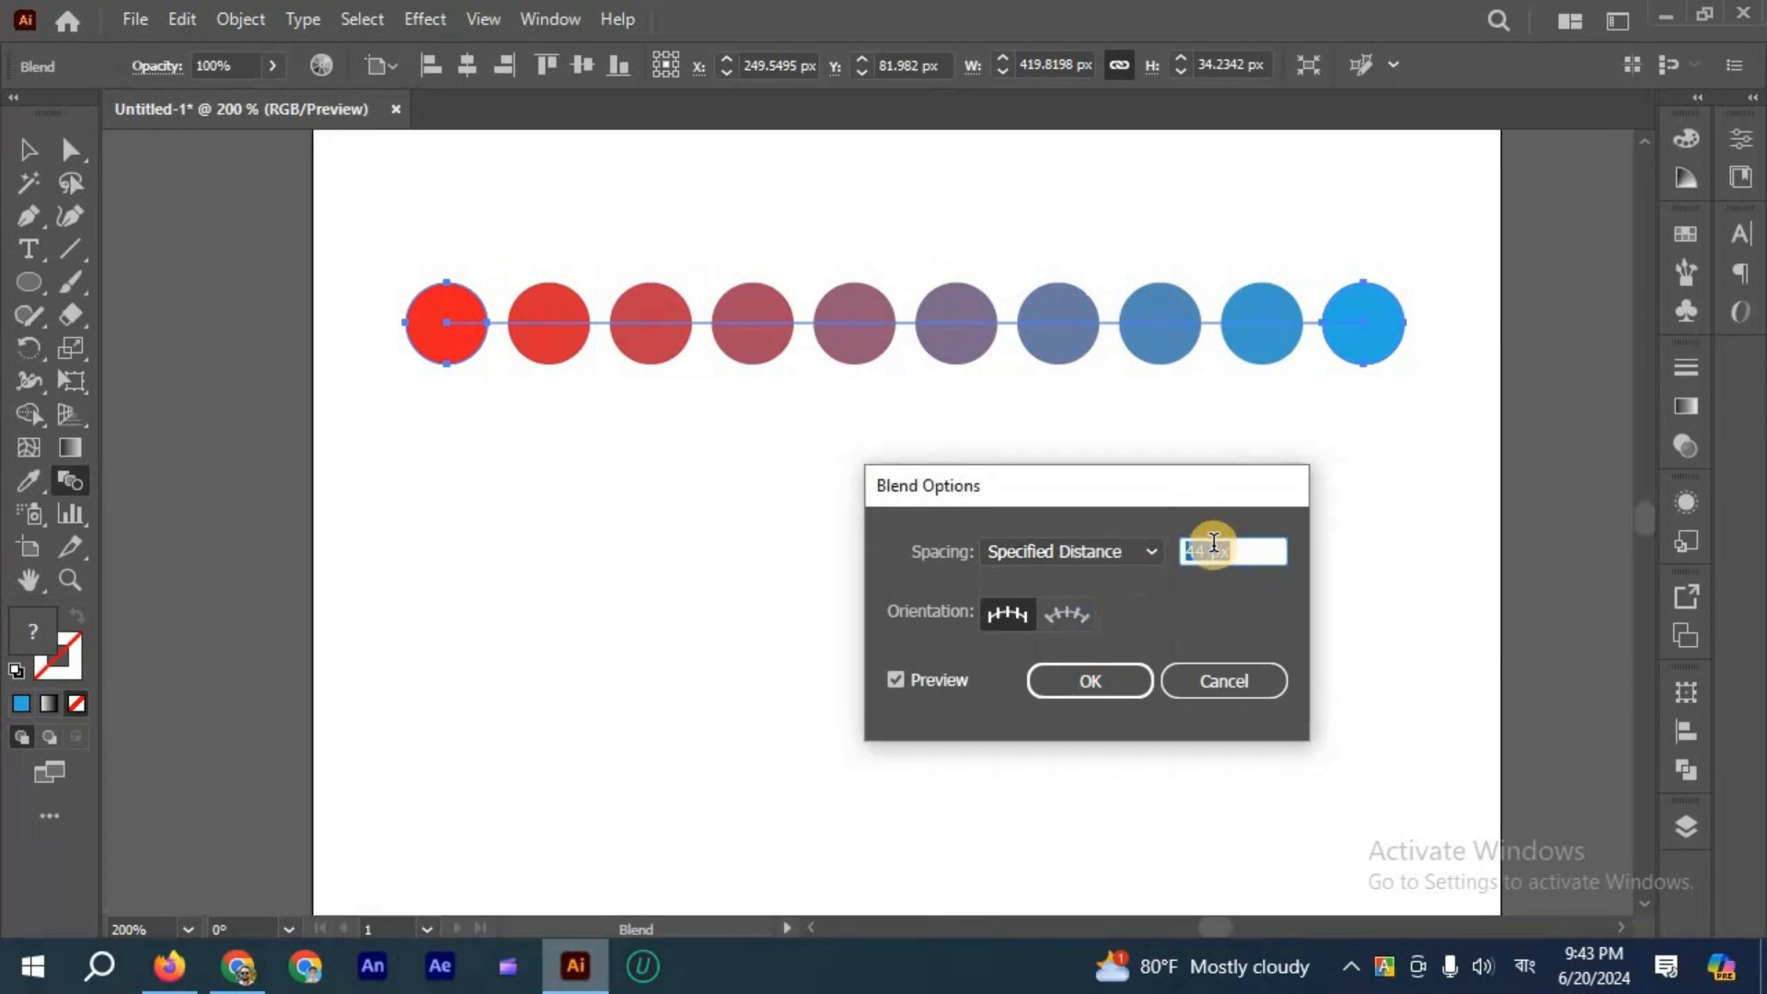
pyautogui.scroll(1, 1214, 543)
pyautogui.scroll(6, 1233, 551)
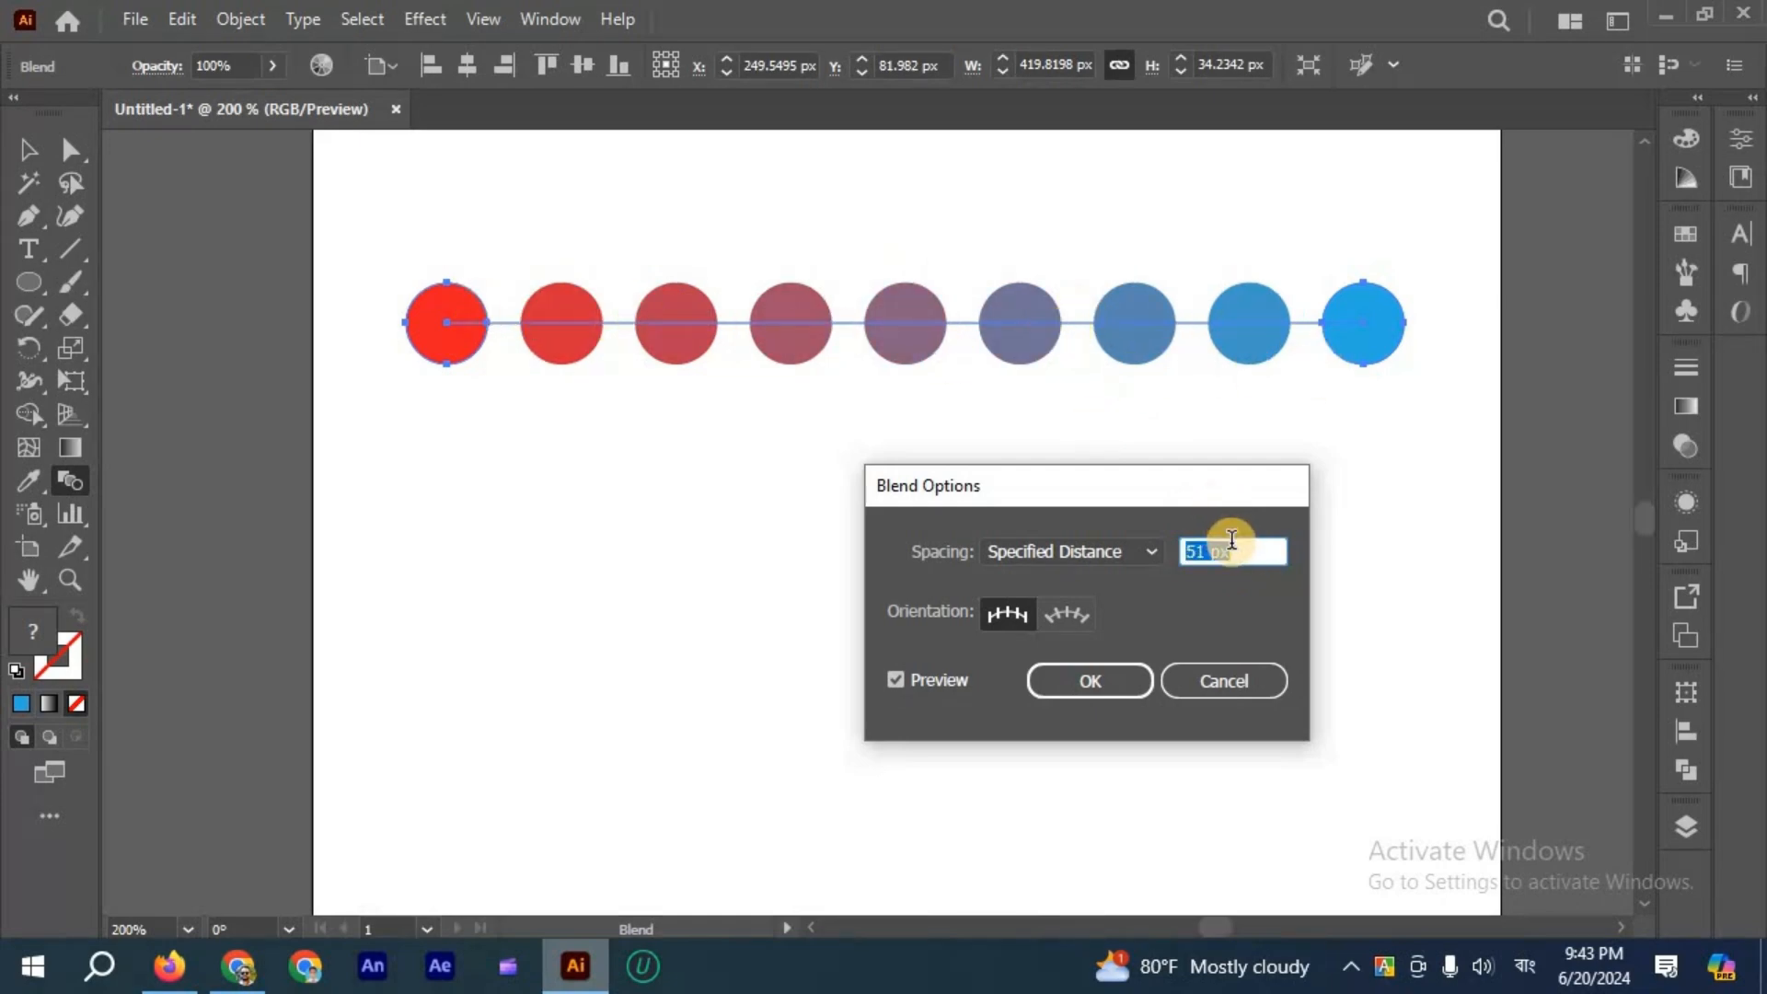
pyautogui.scroll(-17, 1231, 543)
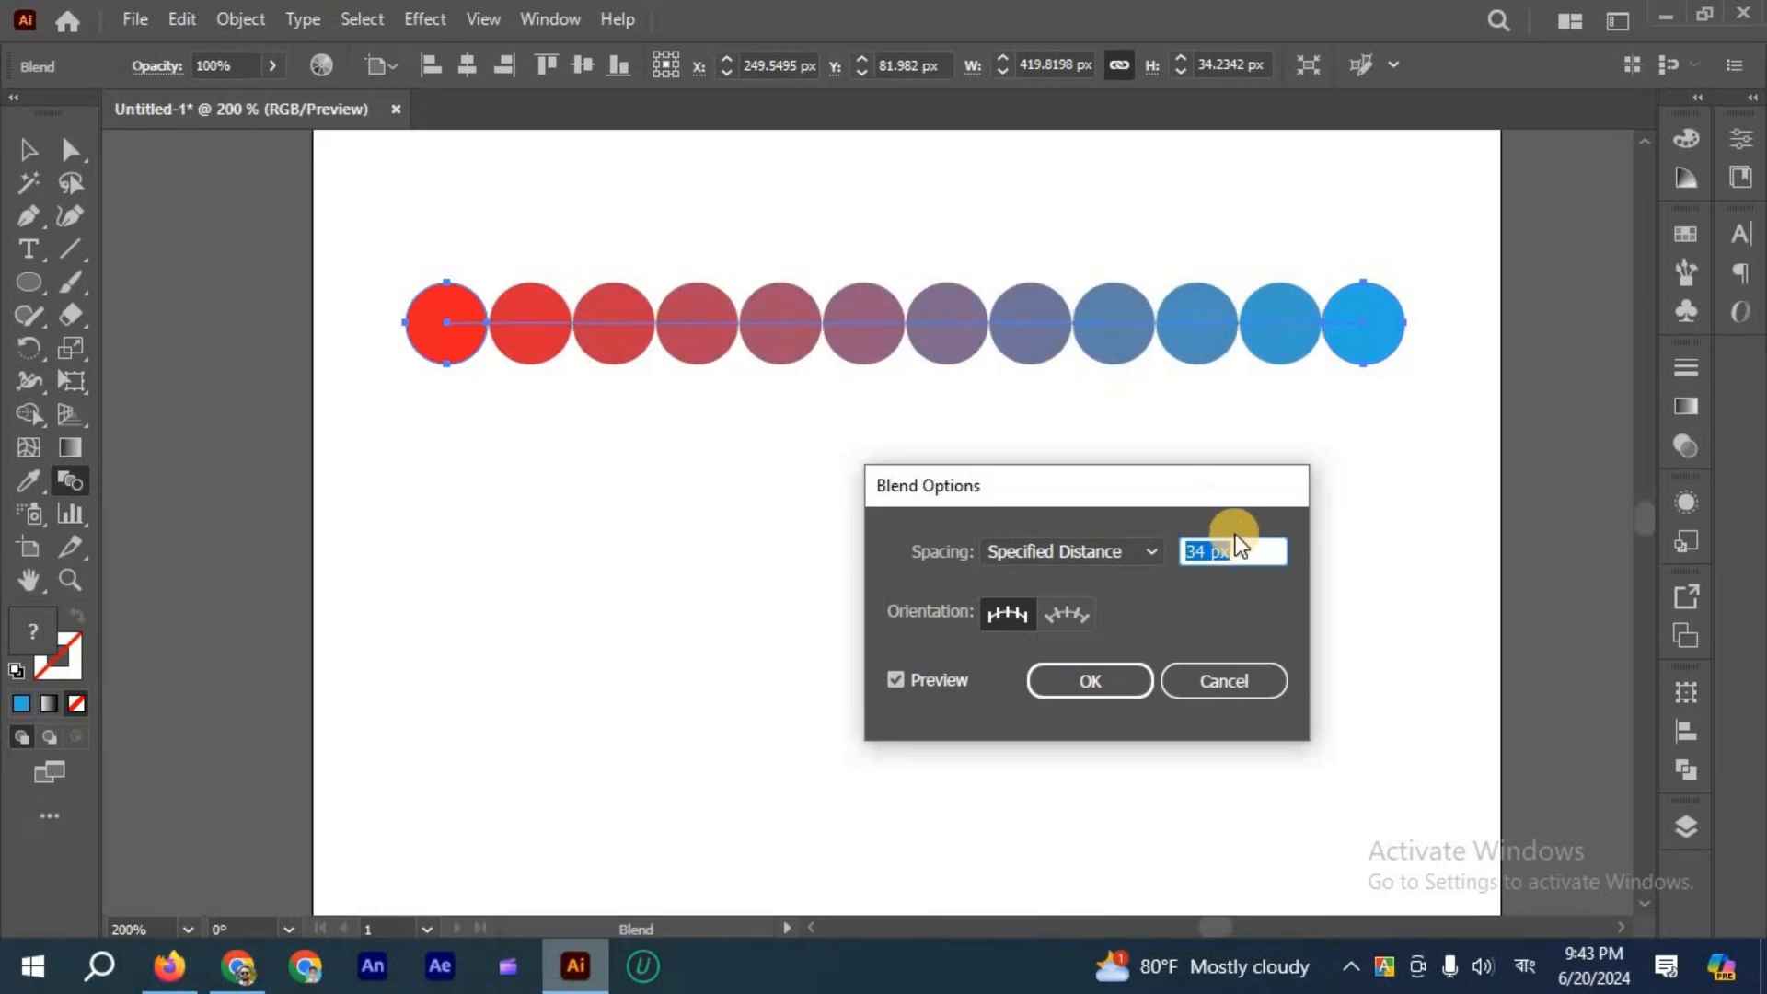
pyautogui.click(1225, 682)
pyautogui.press('v')
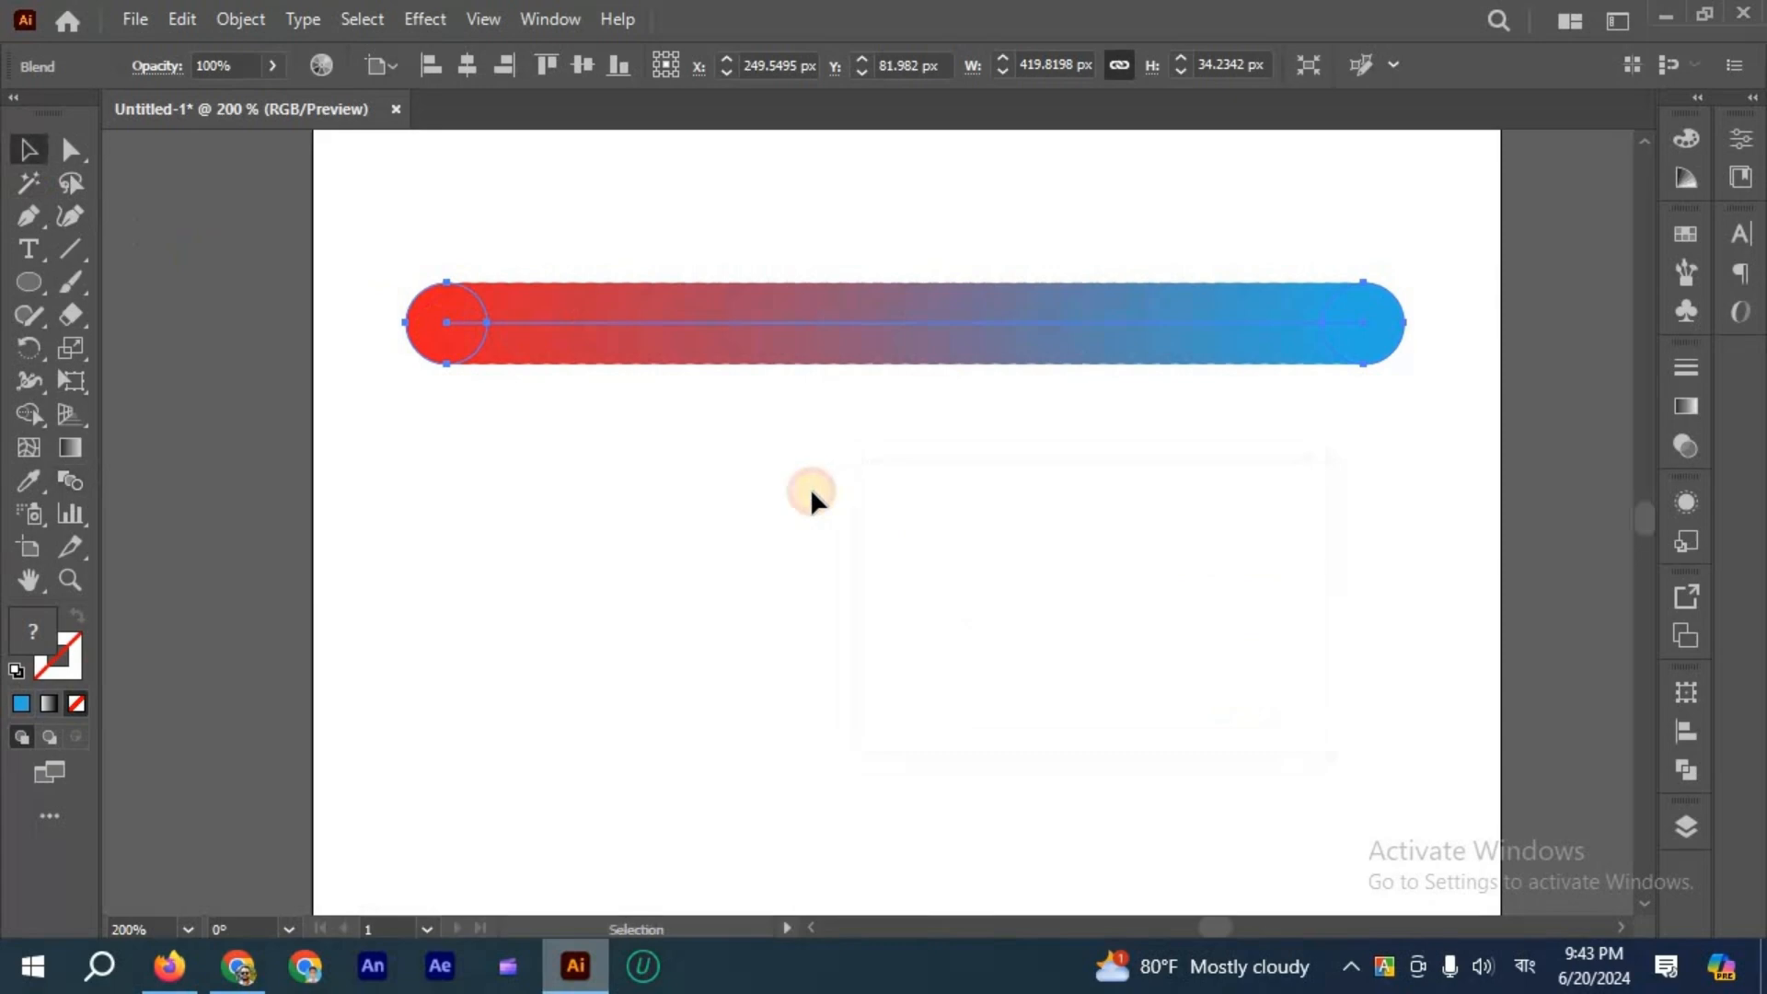
pyautogui.click(920, 404)
# Draw a blue square about 47 px wide below the band's red end with the Rectangle tool.
pyautogui.hotkey('ctrl', '-')
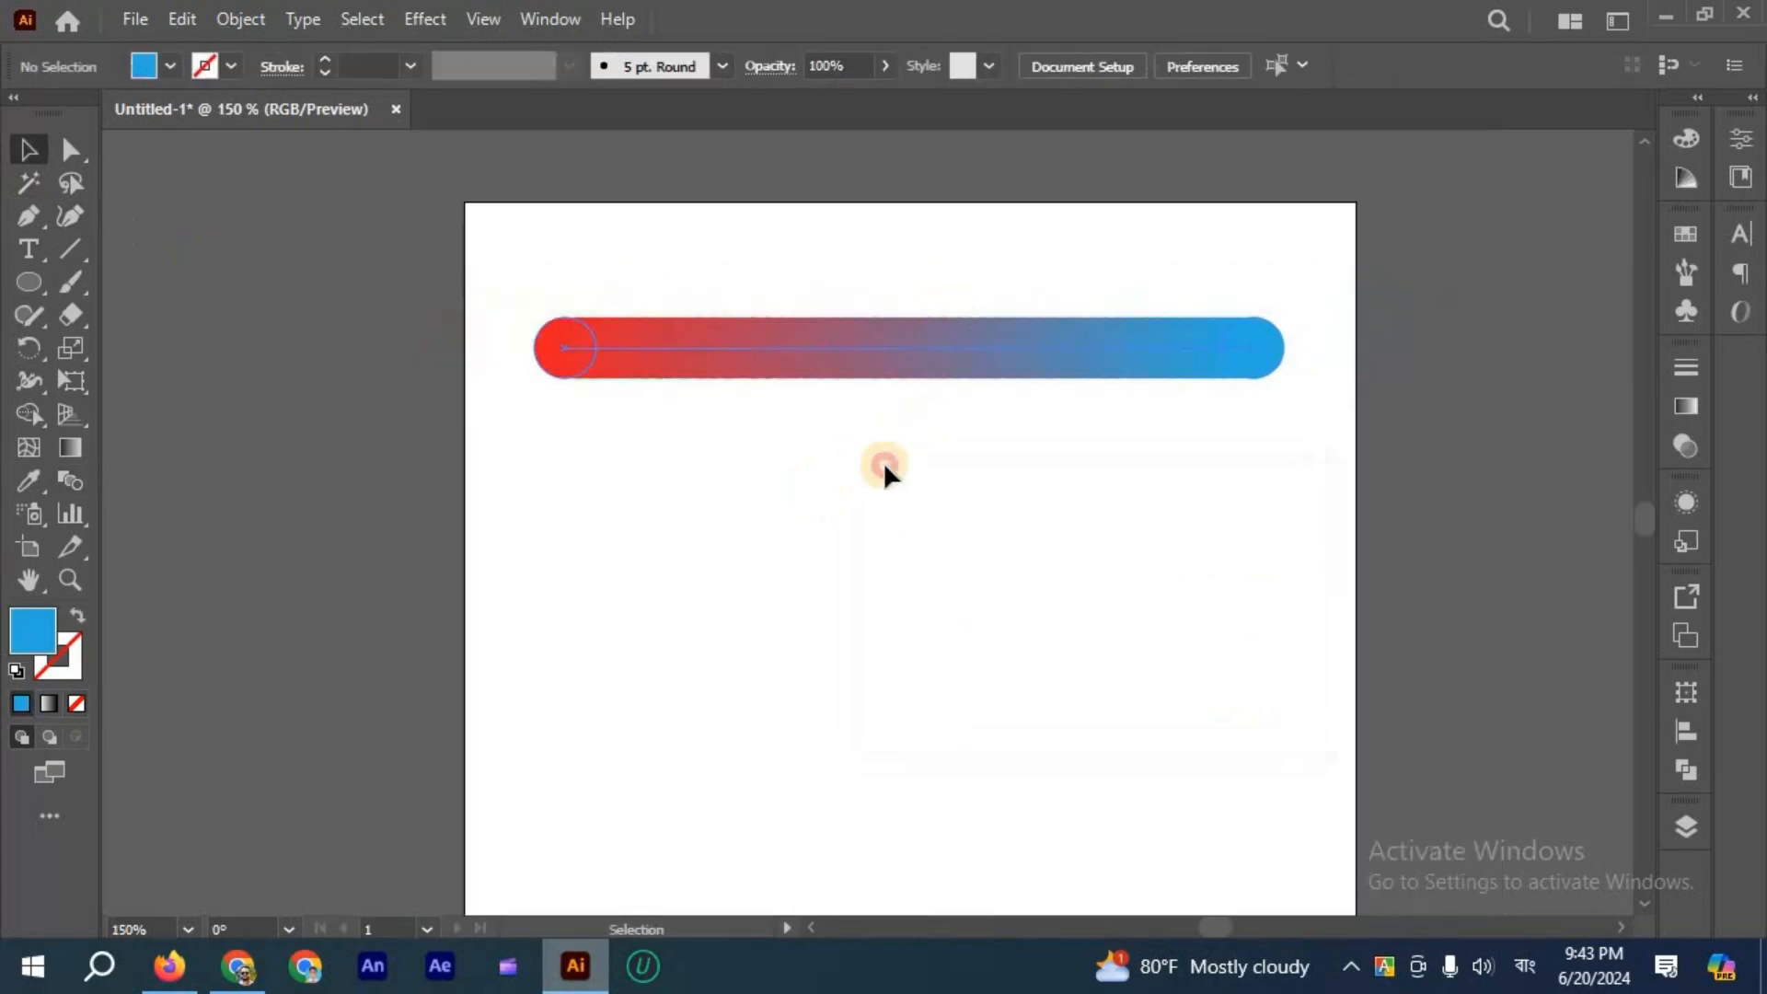
pyautogui.moveTo(26, 280); pyautogui.dragTo(164, 282)
pyautogui.hotkey('ctrl', '+')
pyautogui.moveTo(529, 419); pyautogui.dragTo(641, 531)
pyautogui.press('v')
pyautogui.click(280, 323)
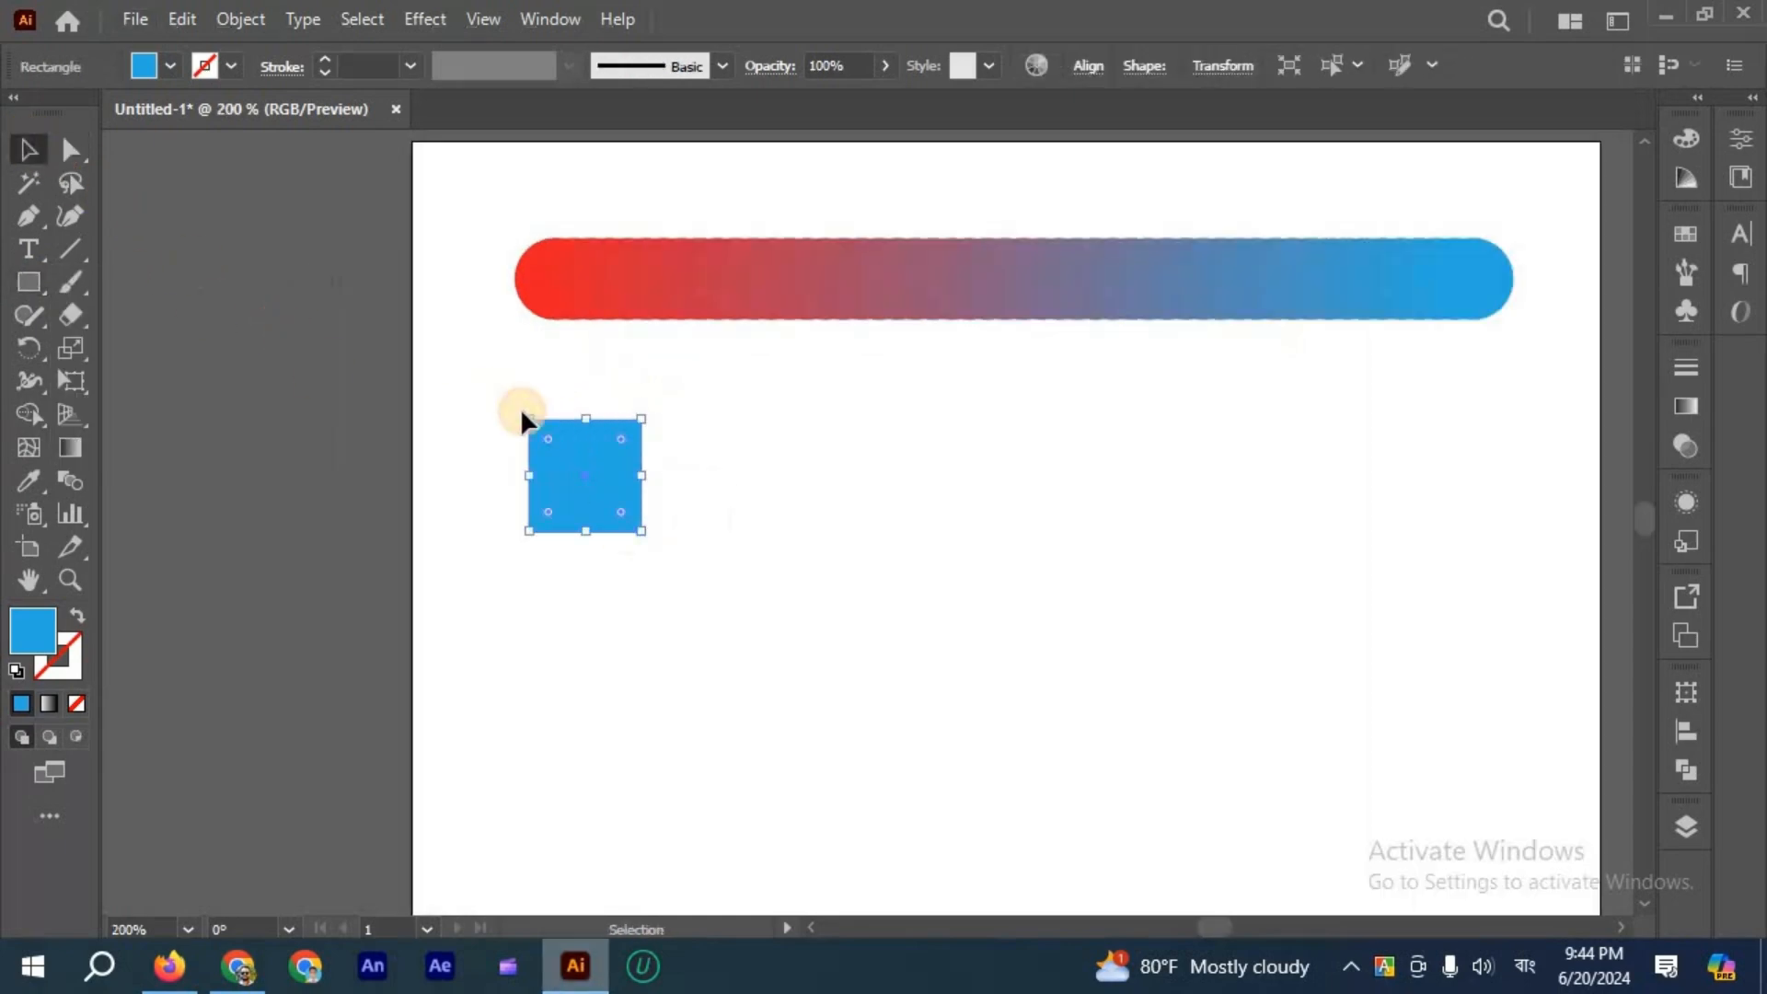
# Draw a blue circle of similar size below the band's blue end with the Ellipse tool.
pyautogui.moveTo(26, 286); pyautogui.dragTo(148, 347)
pyautogui.hotkey('ctrl', '-')
pyautogui.moveTo(1029, 428)
pyautogui.mouseDown()
pyautogui.moveTo(1111, 507)
pyautogui.moveTo(1087, 462)
pyautogui.mouseUp()
pyautogui.press('v')
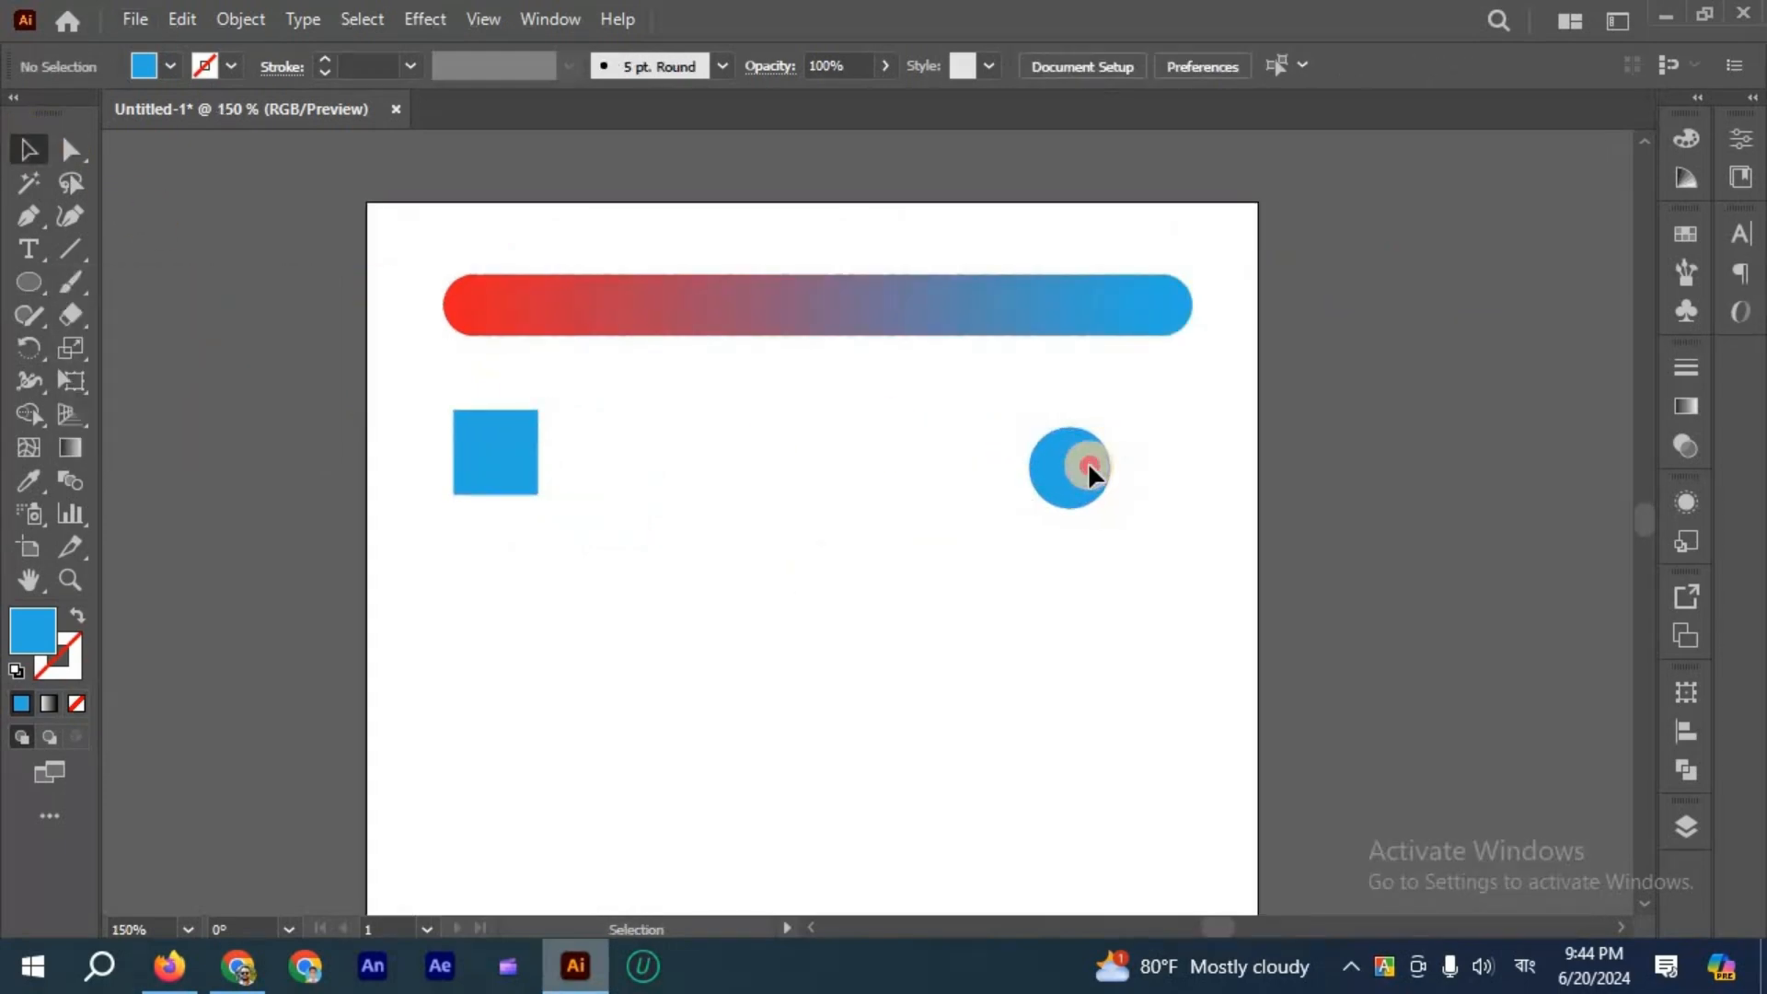
# Align the square and circle on their vertical centres and move the circle right to line up with the band's blue end.
pyautogui.moveTo(470, 383); pyautogui.dragTo(1151, 556)
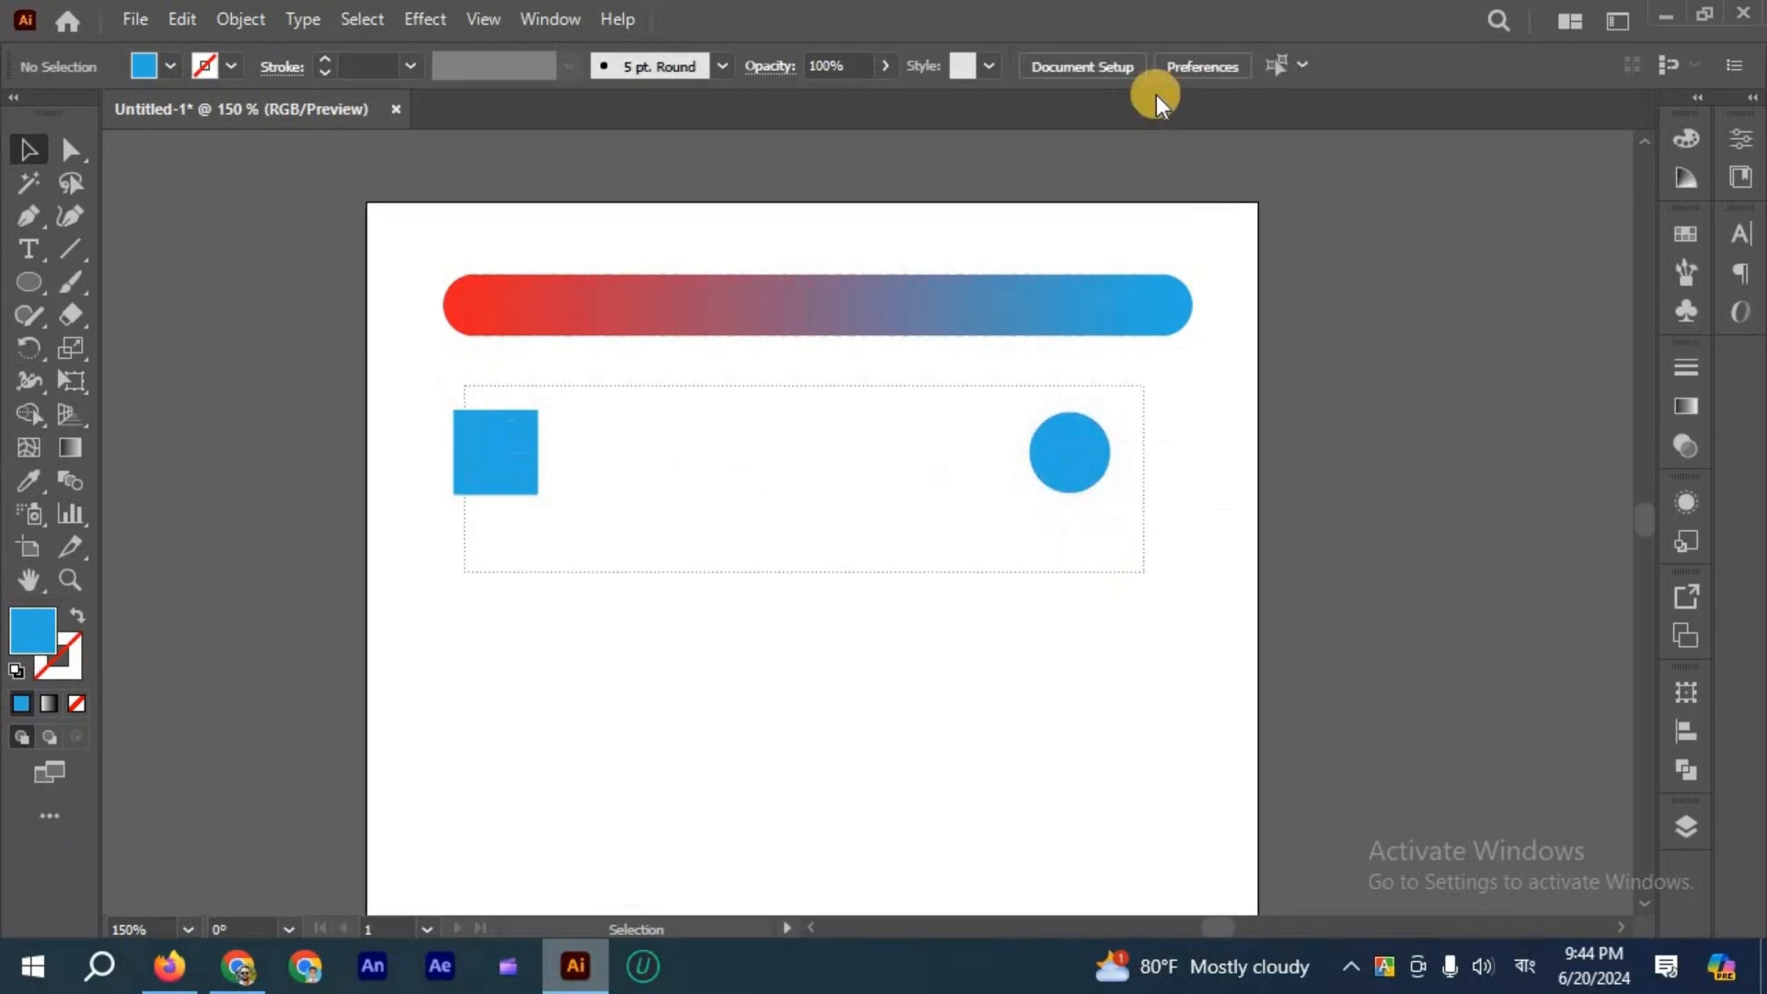
pyautogui.click(1088, 67)
pyautogui.click(1019, 137)
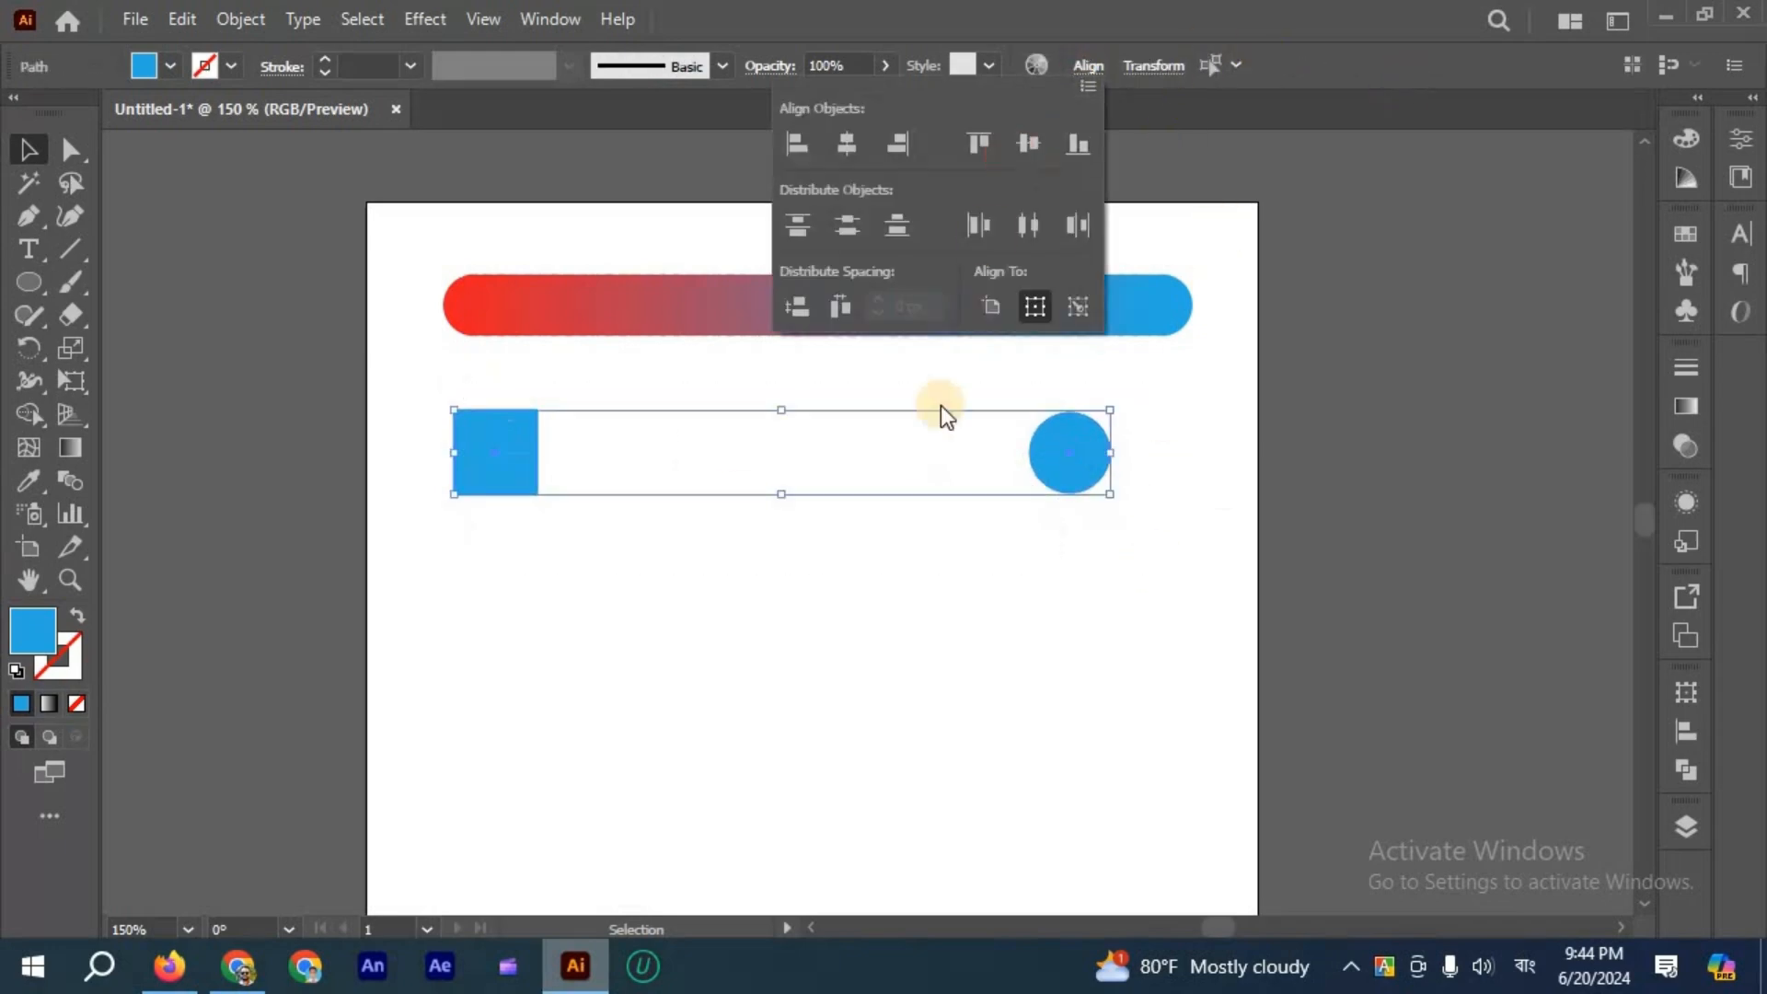
pyautogui.click(910, 549)
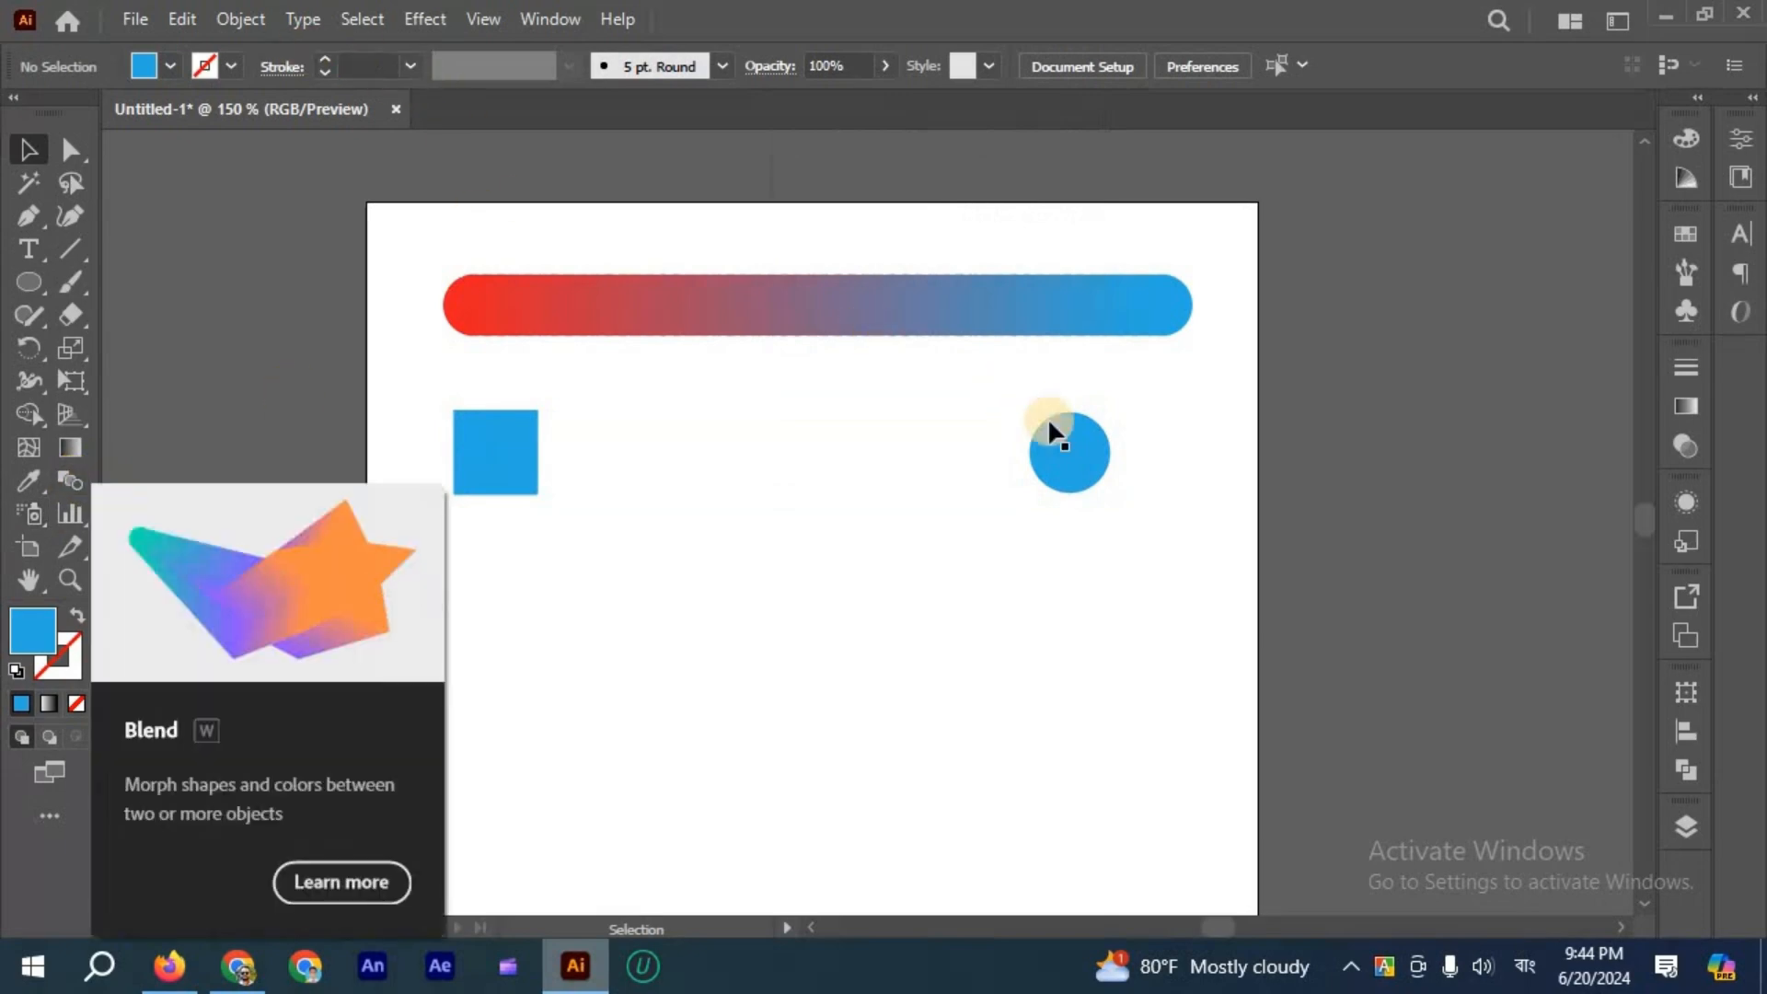
pyautogui.moveTo(1072, 452); pyautogui.dragTo(1187, 464)
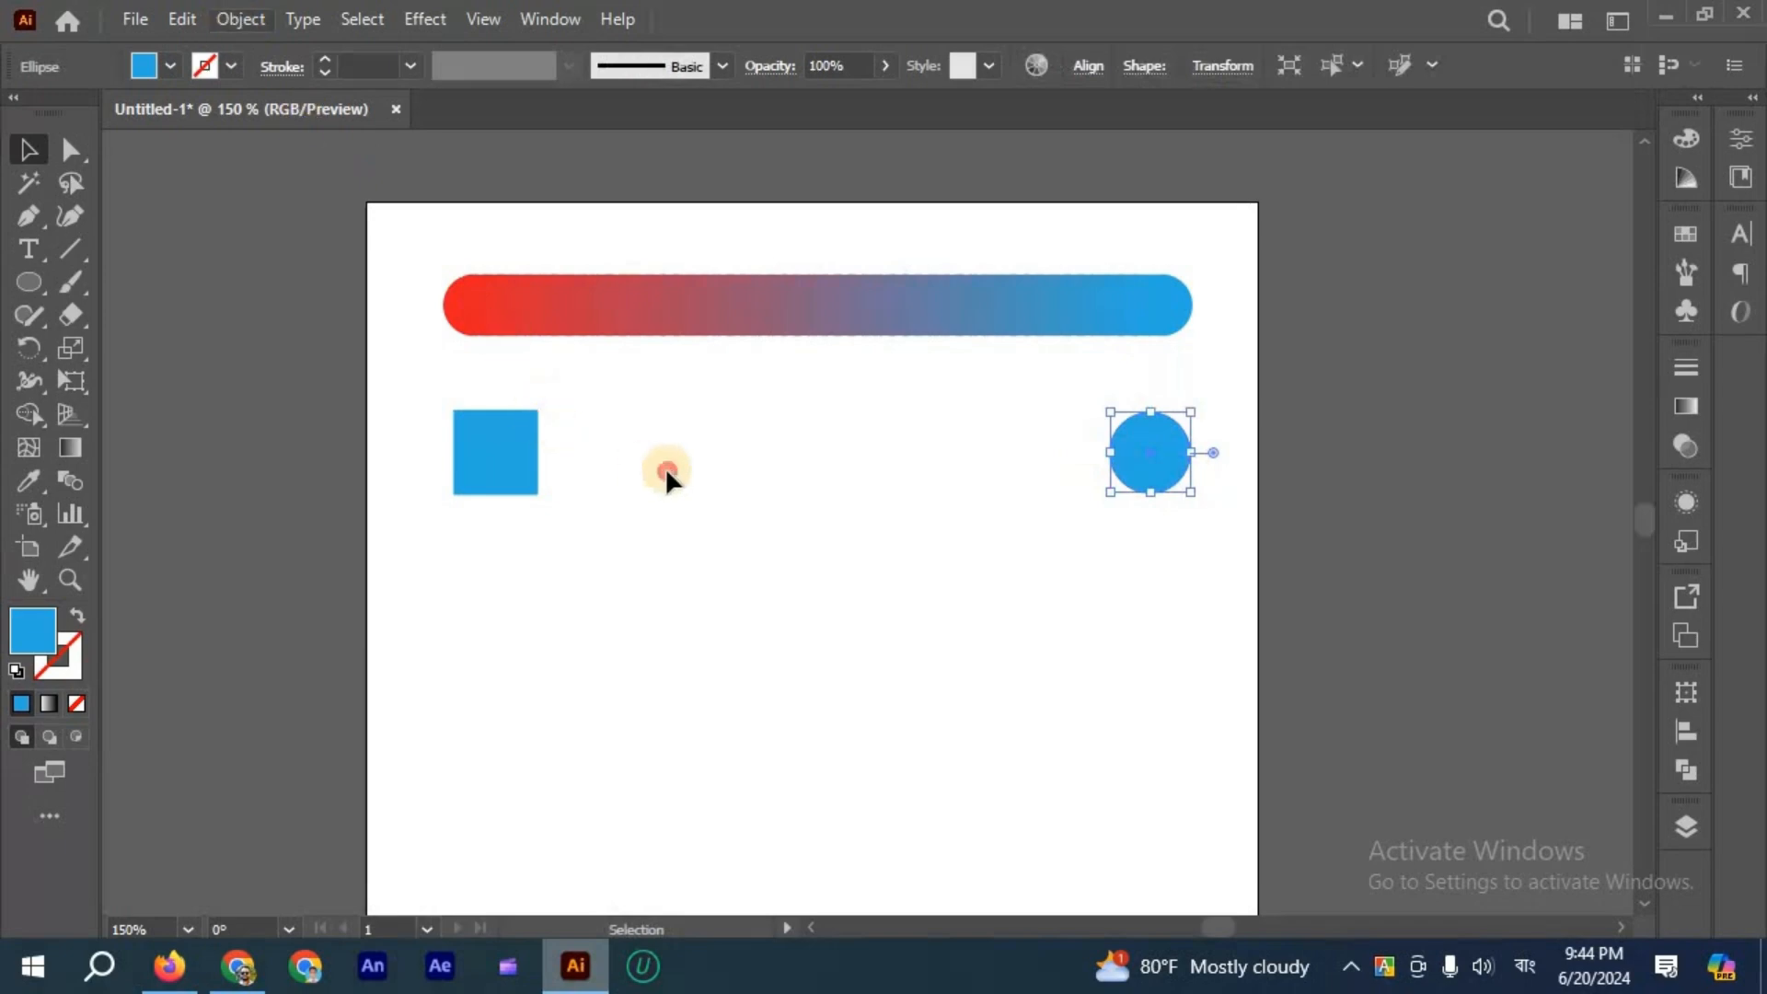
pyautogui.click(407, 400)
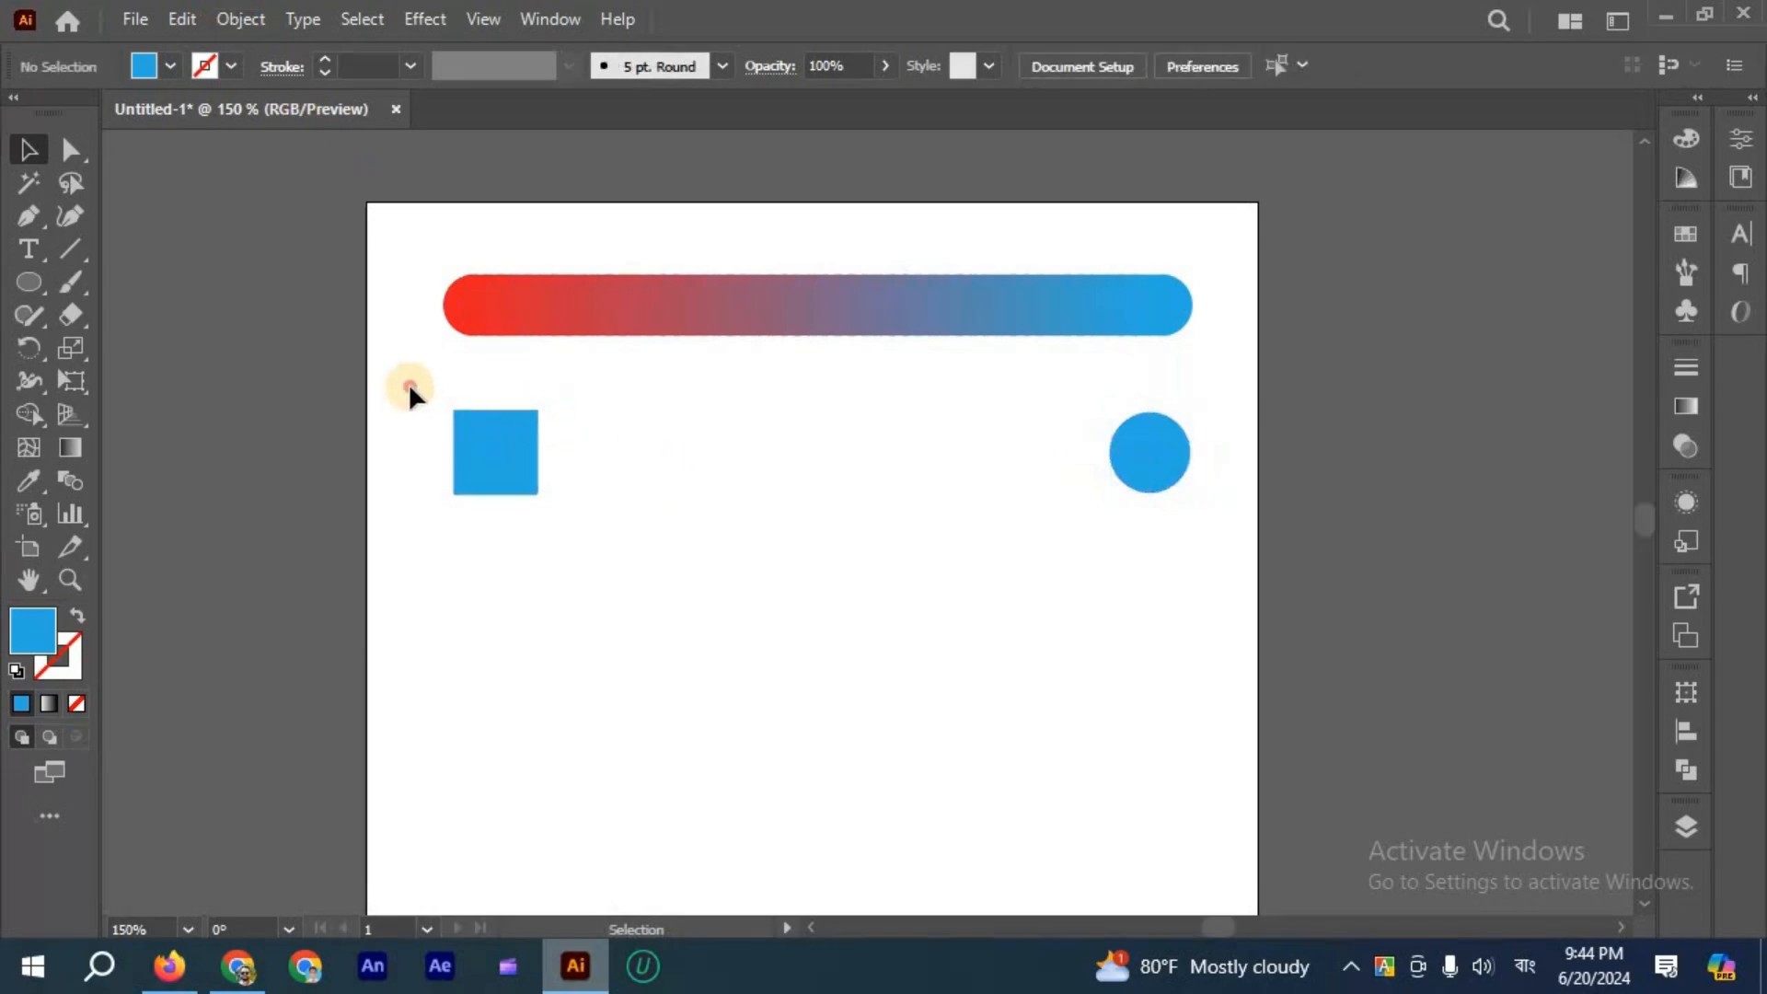
# Blend the blue square into the blue circle from centre to centre with the Blend tool.
pyautogui.moveTo(1185, 513); pyautogui.dragTo(410, 387)
pyautogui.click(71, 479)
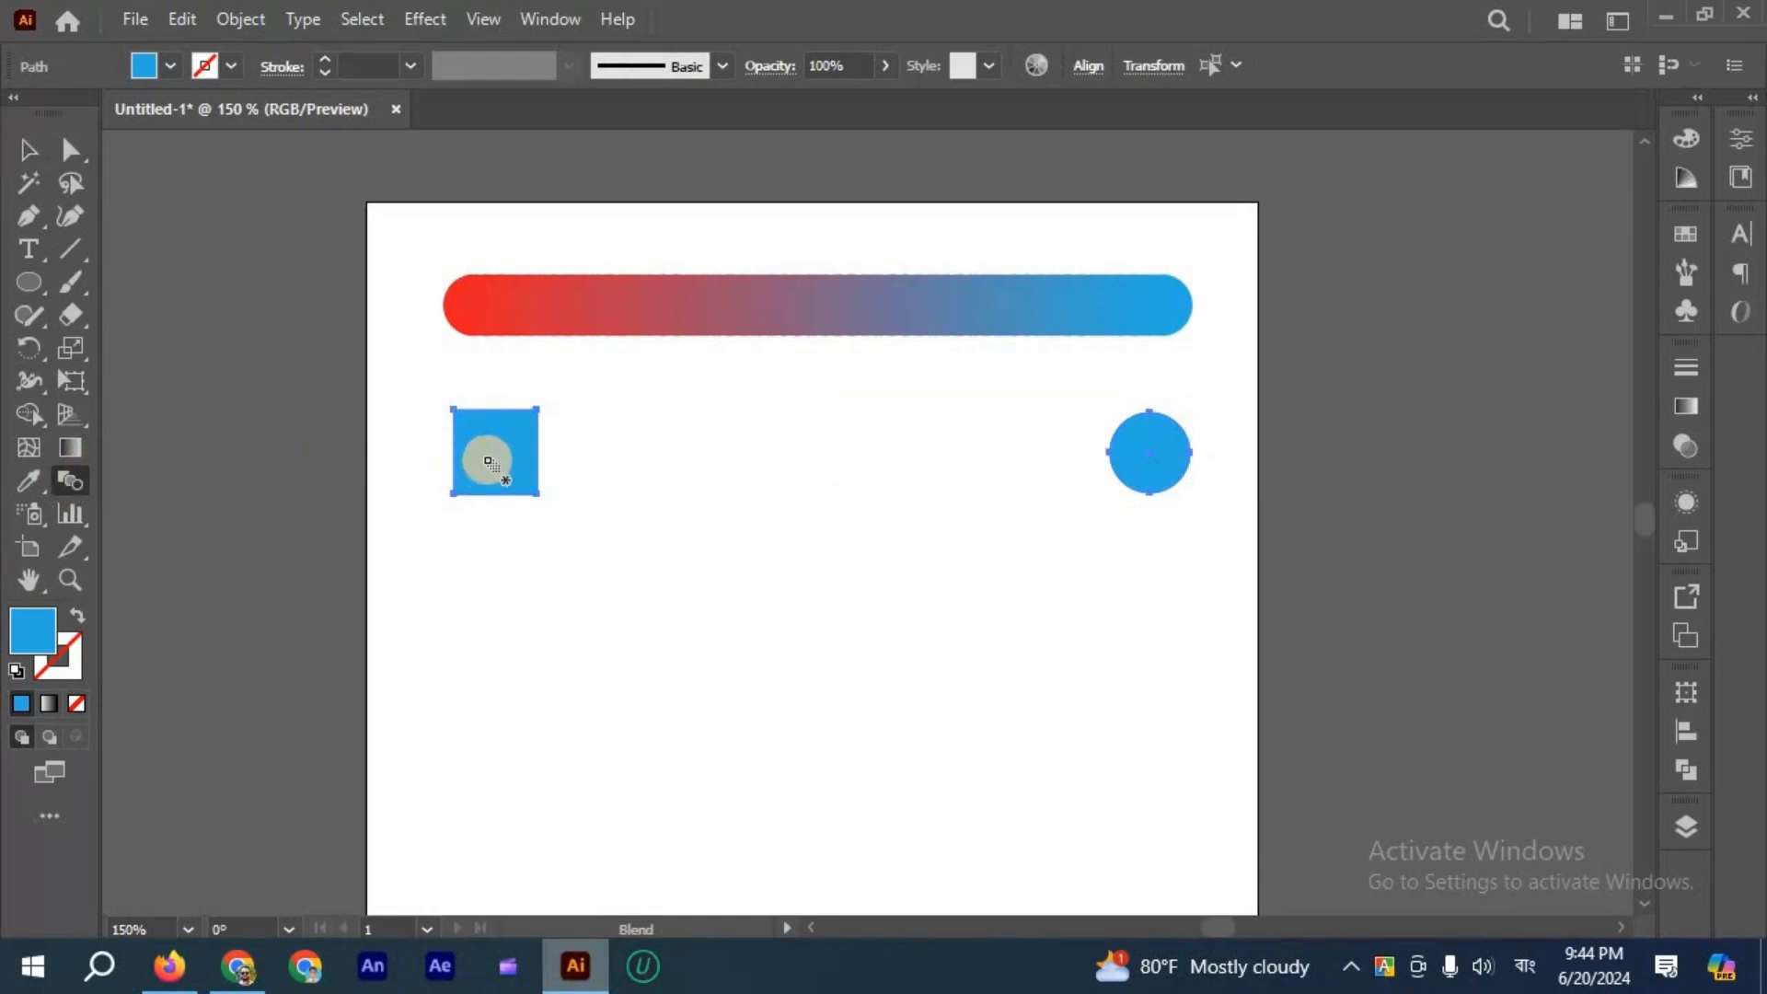
pyautogui.click(498, 451)
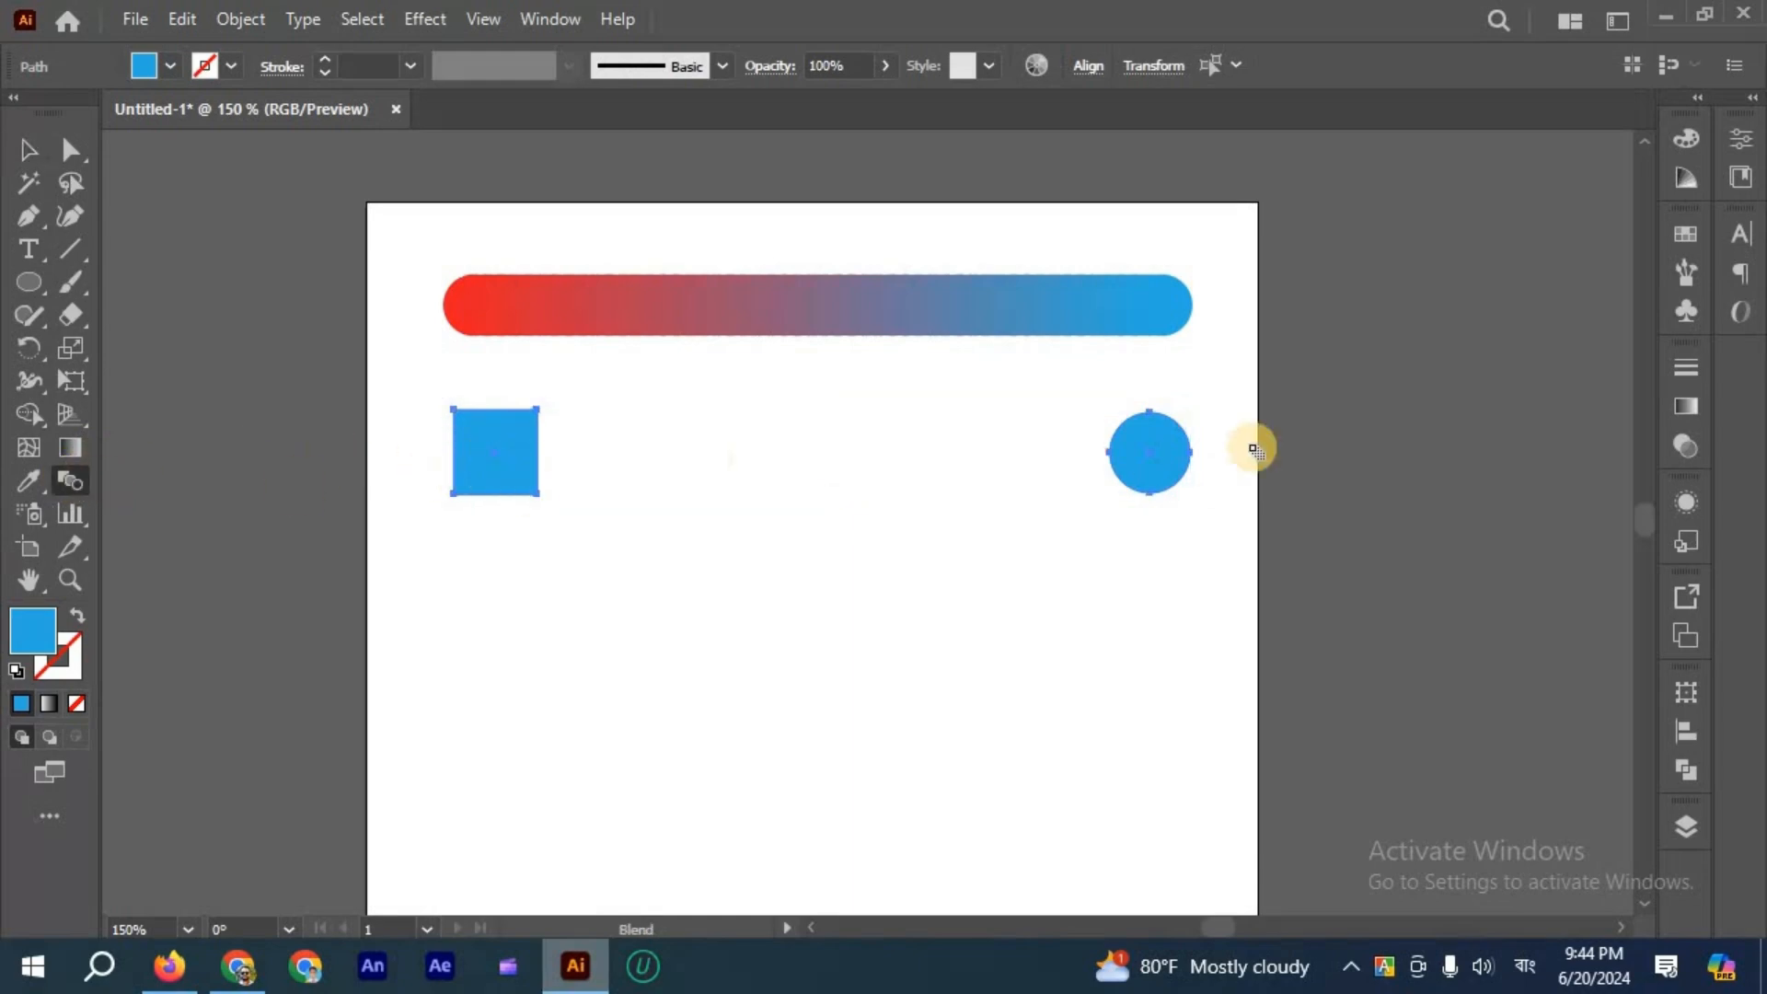
pyautogui.click(1141, 453)
pyautogui.click(30, 157)
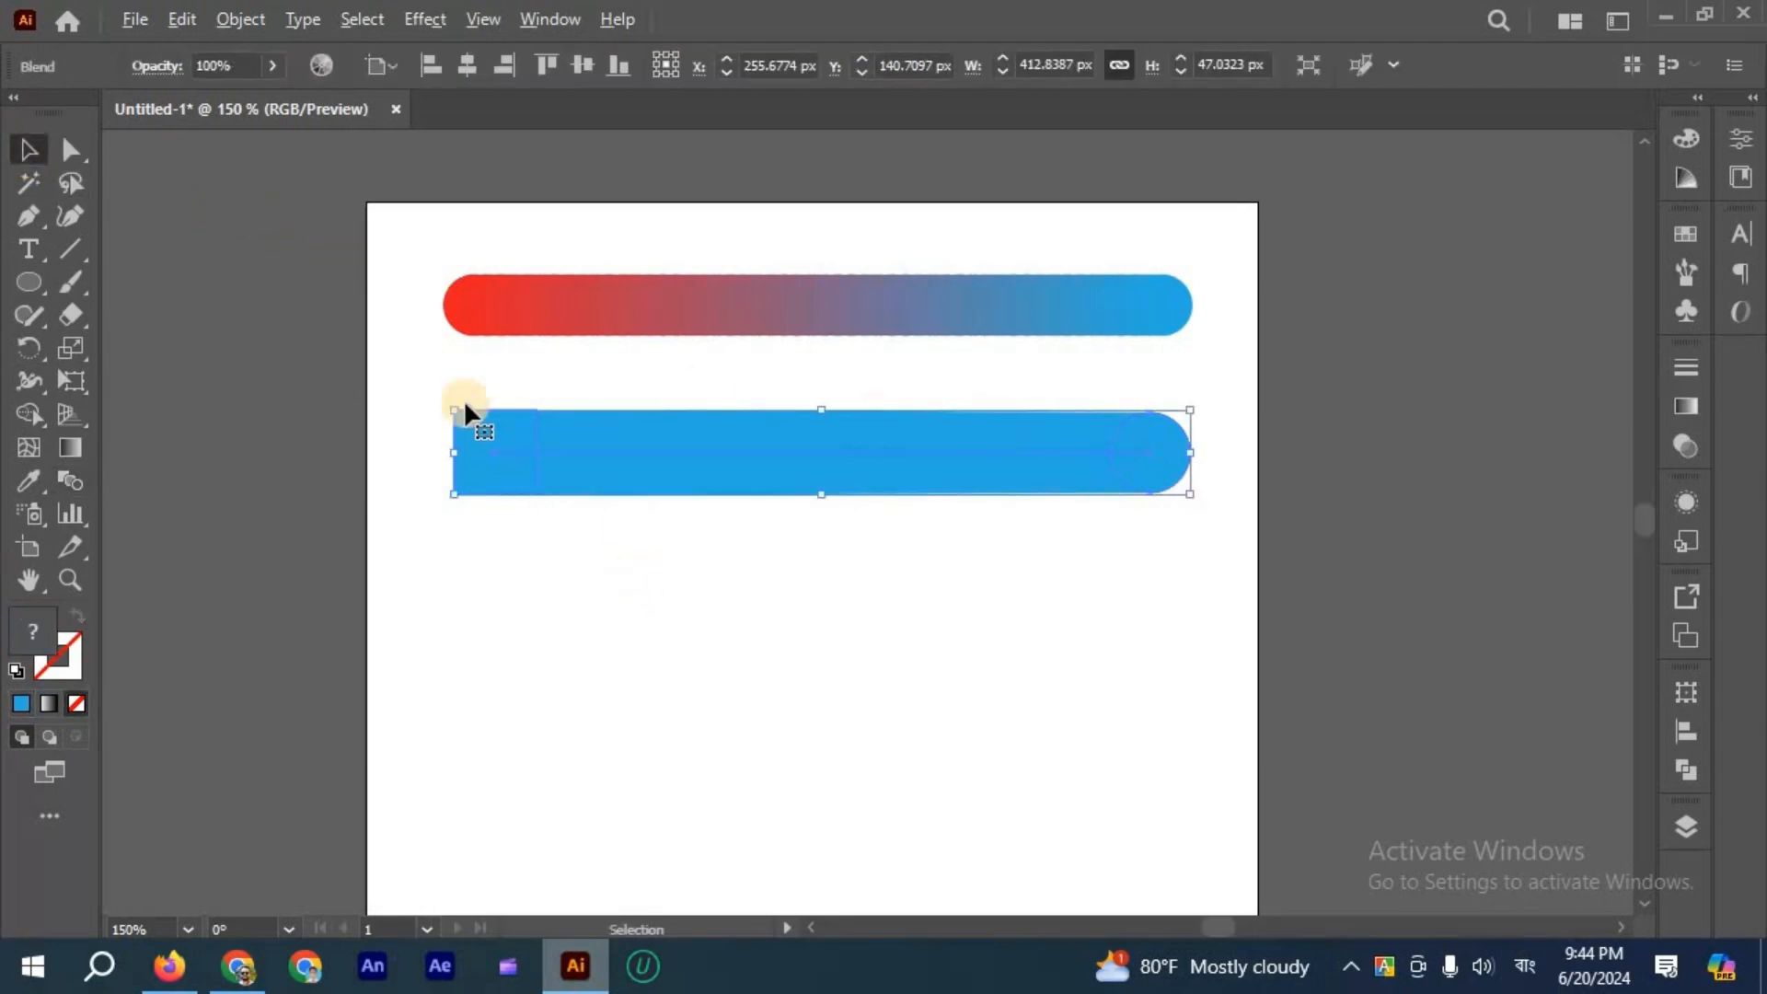
# Select the square-to-circle blend and release it into separate shapes.
pyautogui.hotkey('ctrl', '=')
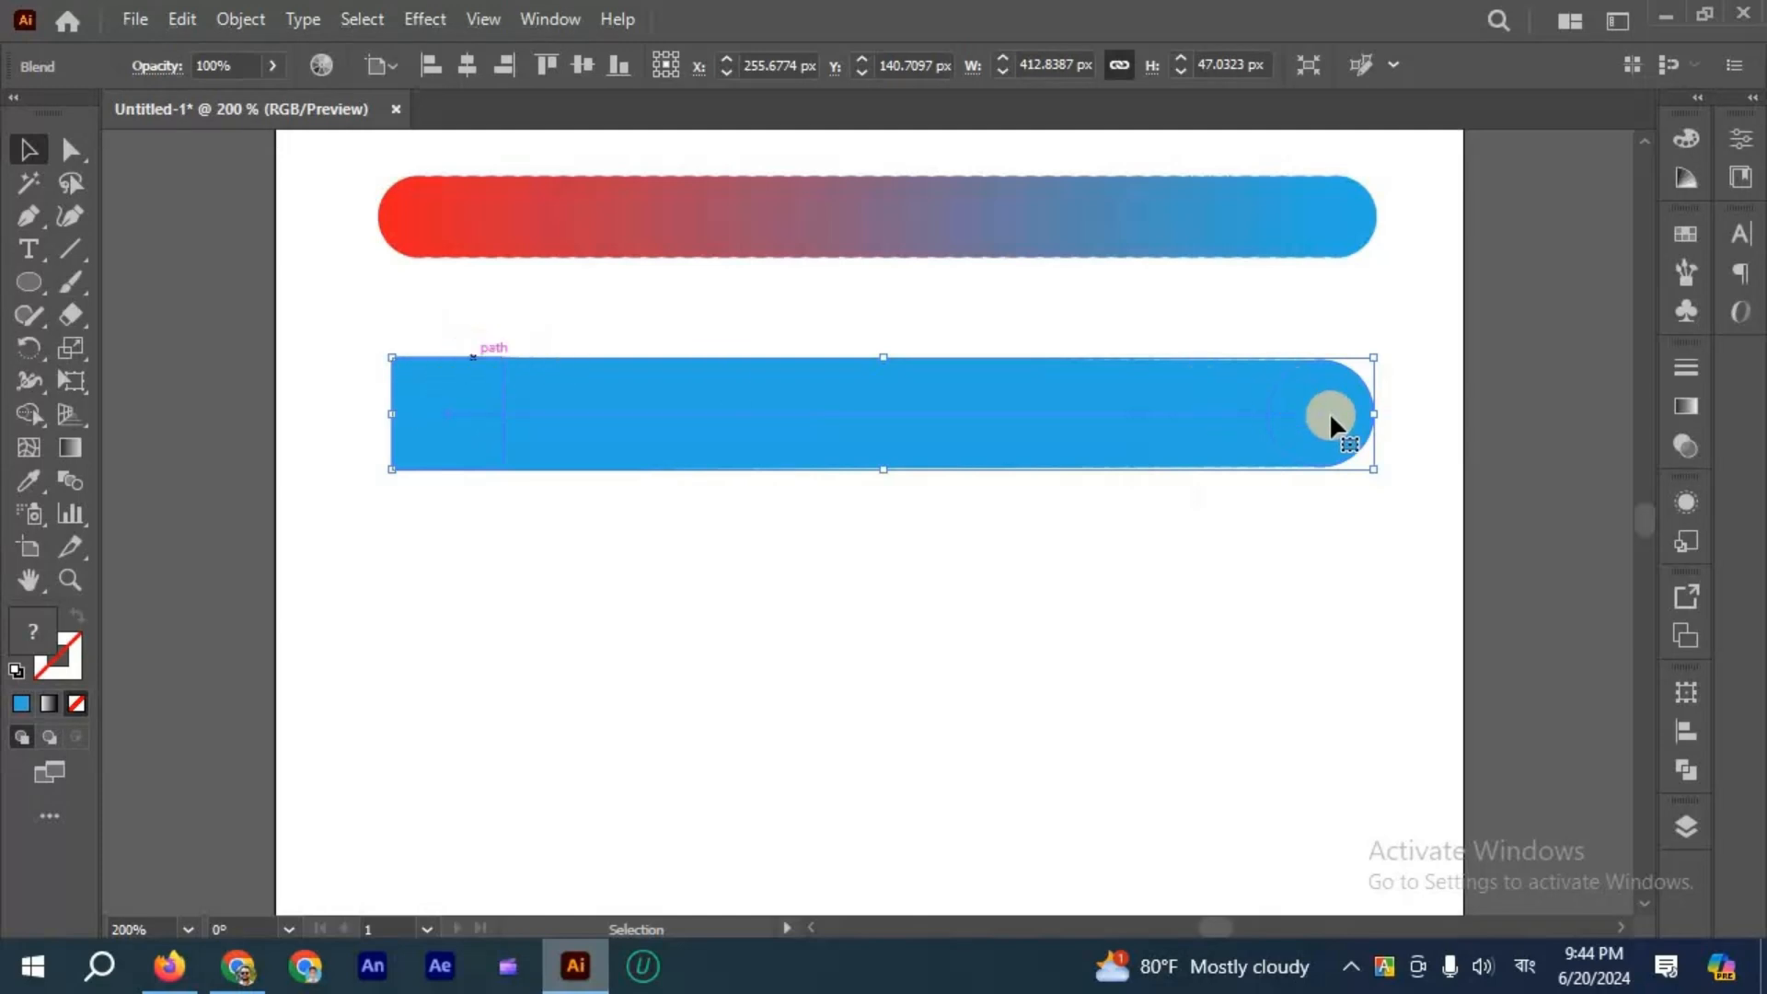
pyautogui.click(1360, 555)
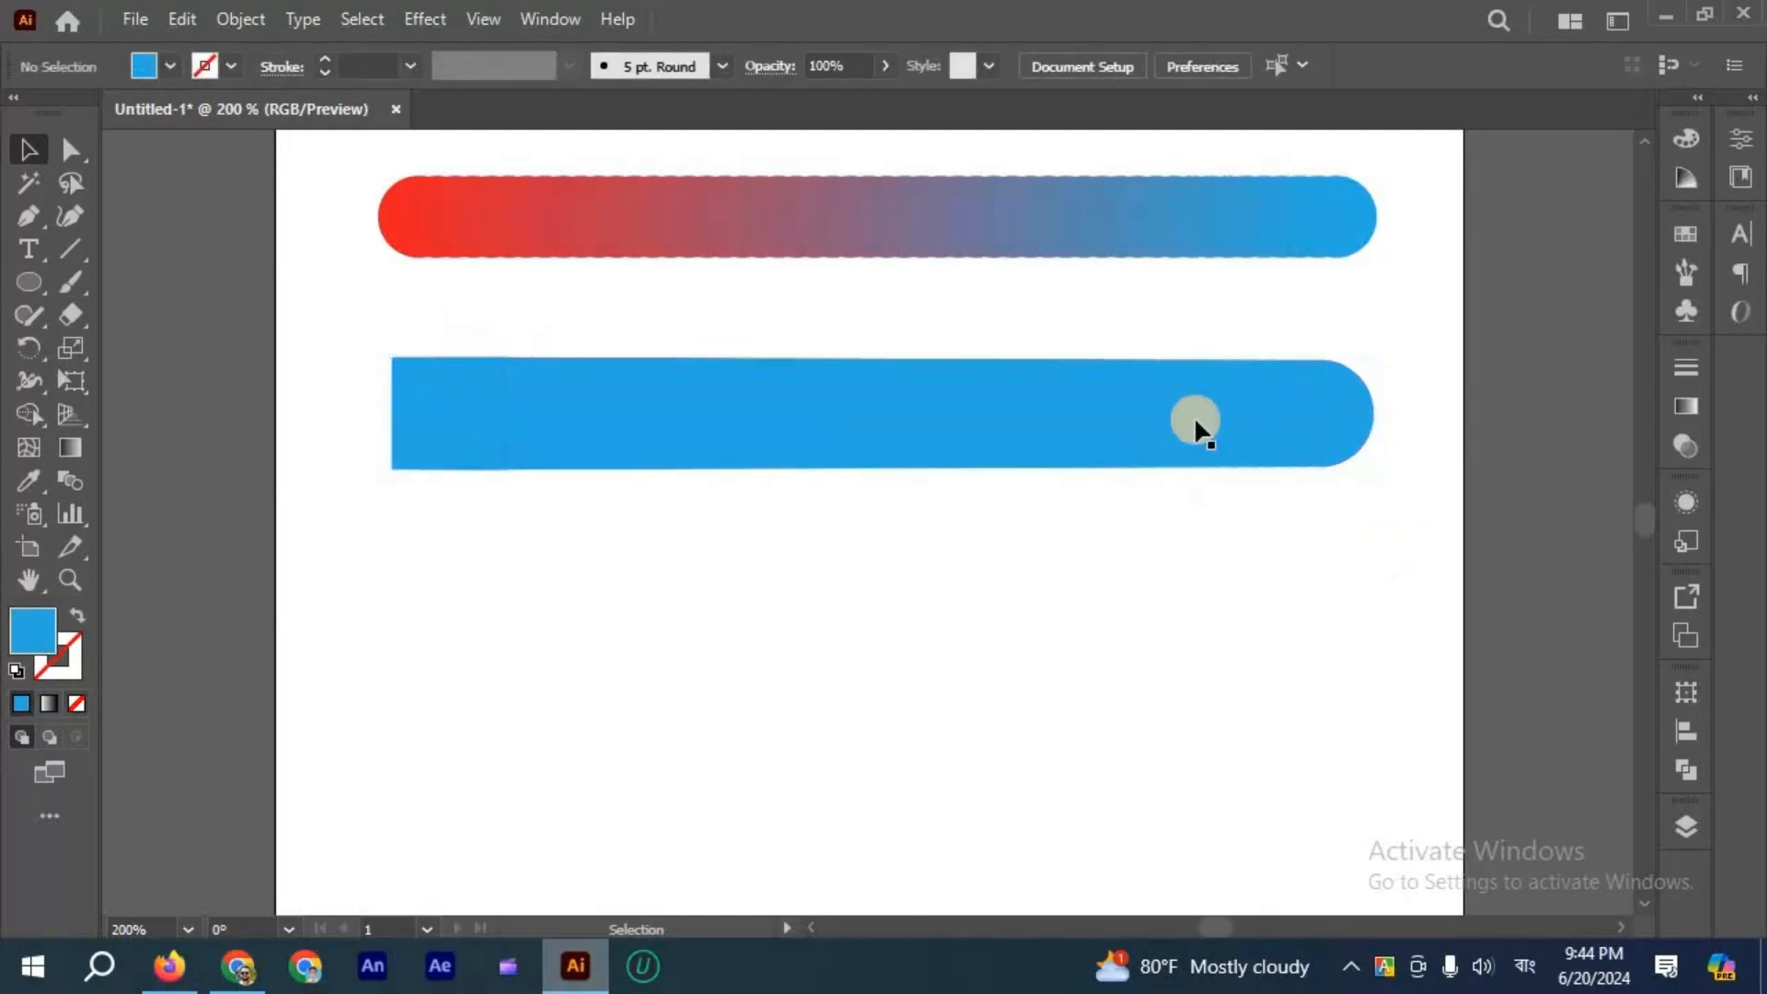
pyautogui.click(1185, 456)
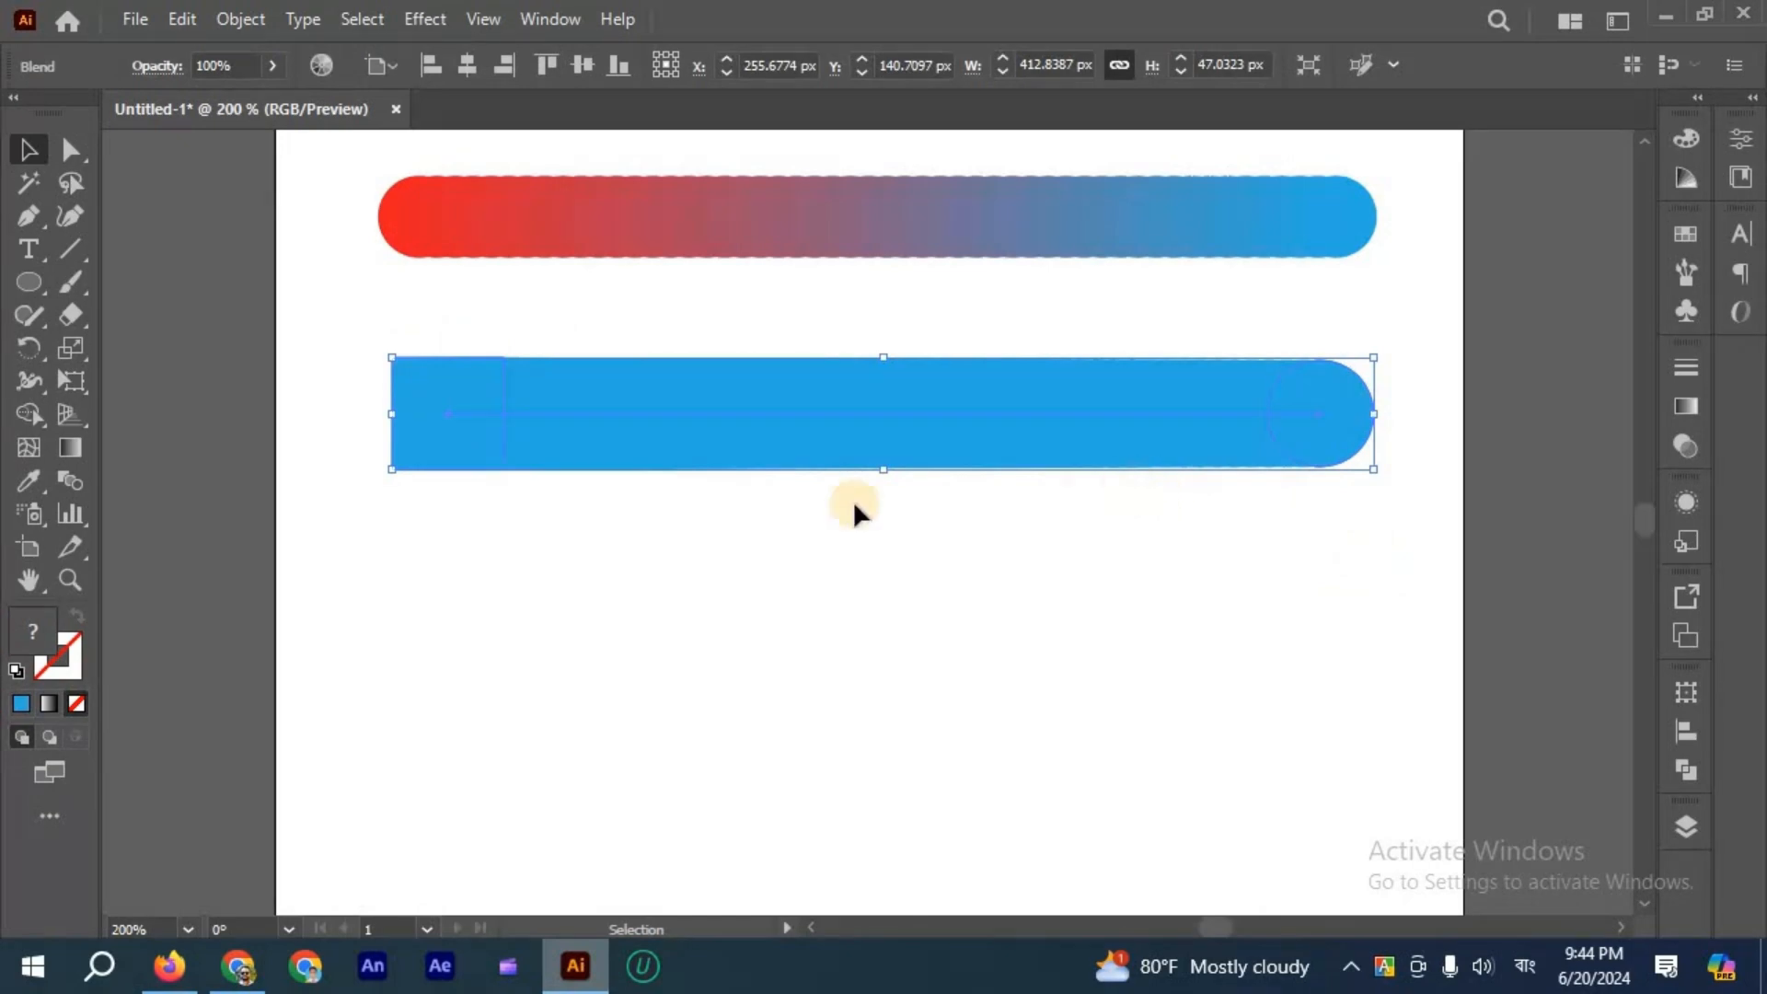
pyautogui.hotkey('alt', 'ctrl', 'shift', 'b')
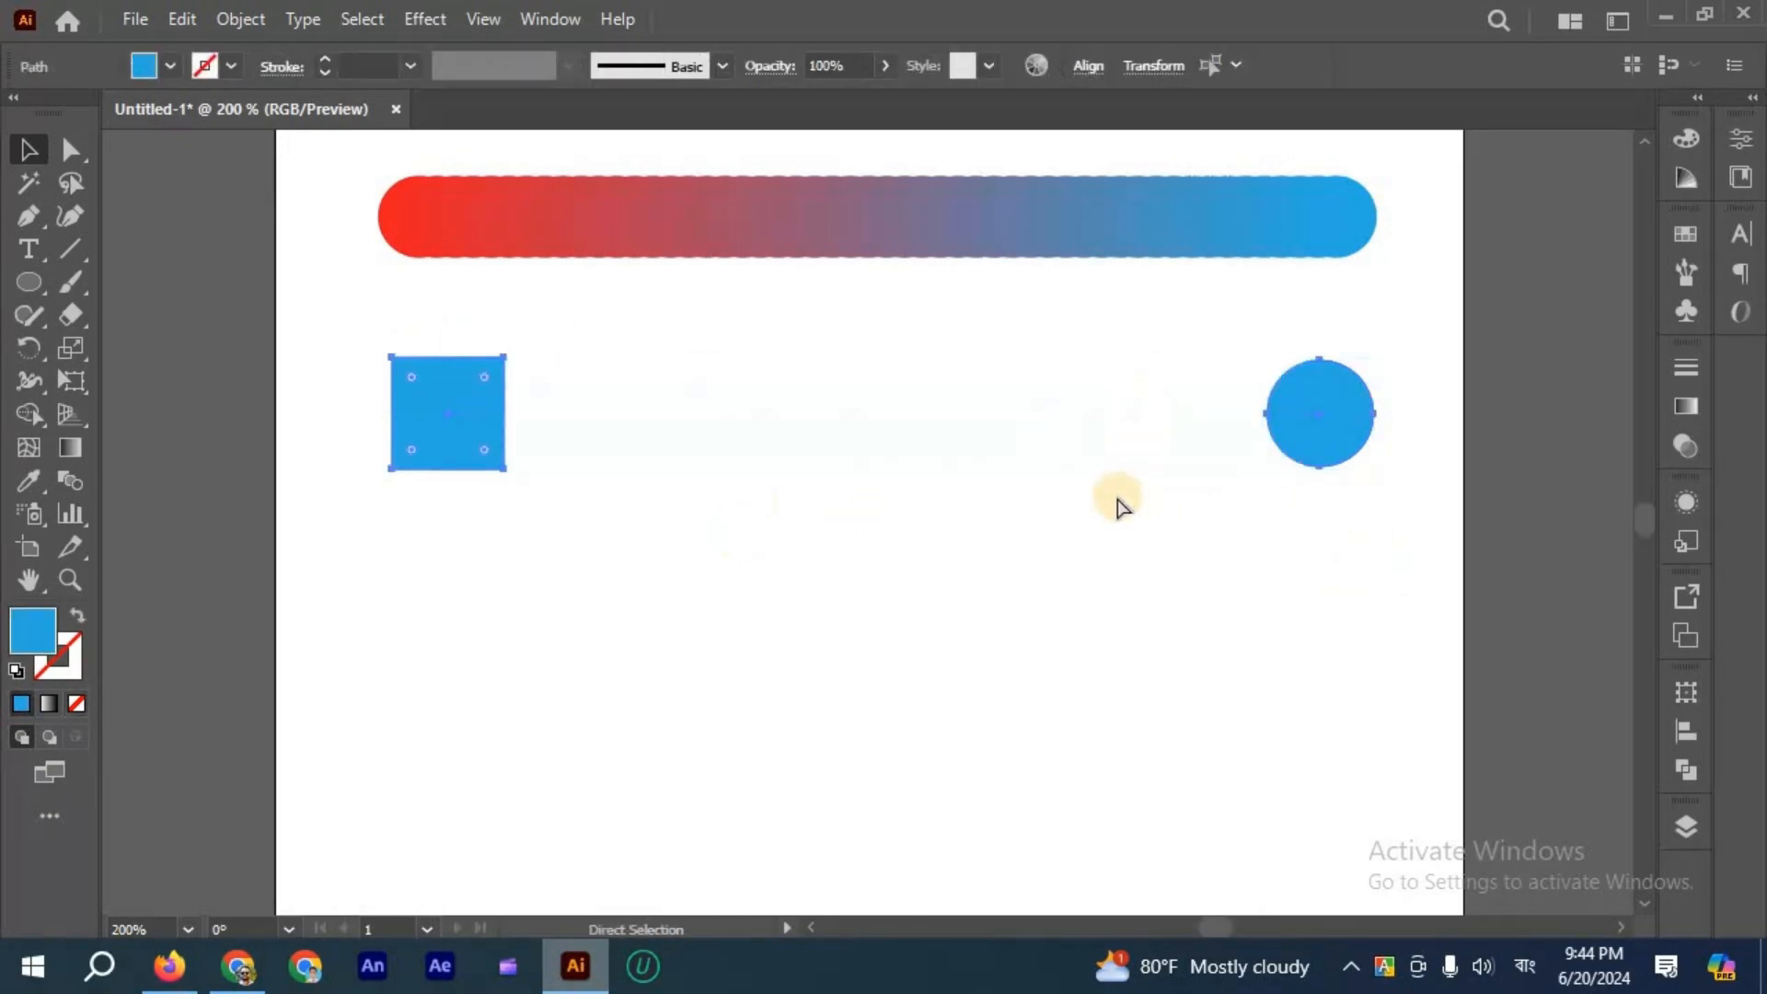
# Fill the released circle below the band's blue end with orange.
pyautogui.hotkey('ctrl', 'z')
pyautogui.hotkey('ctrl', 'shift', 'z')
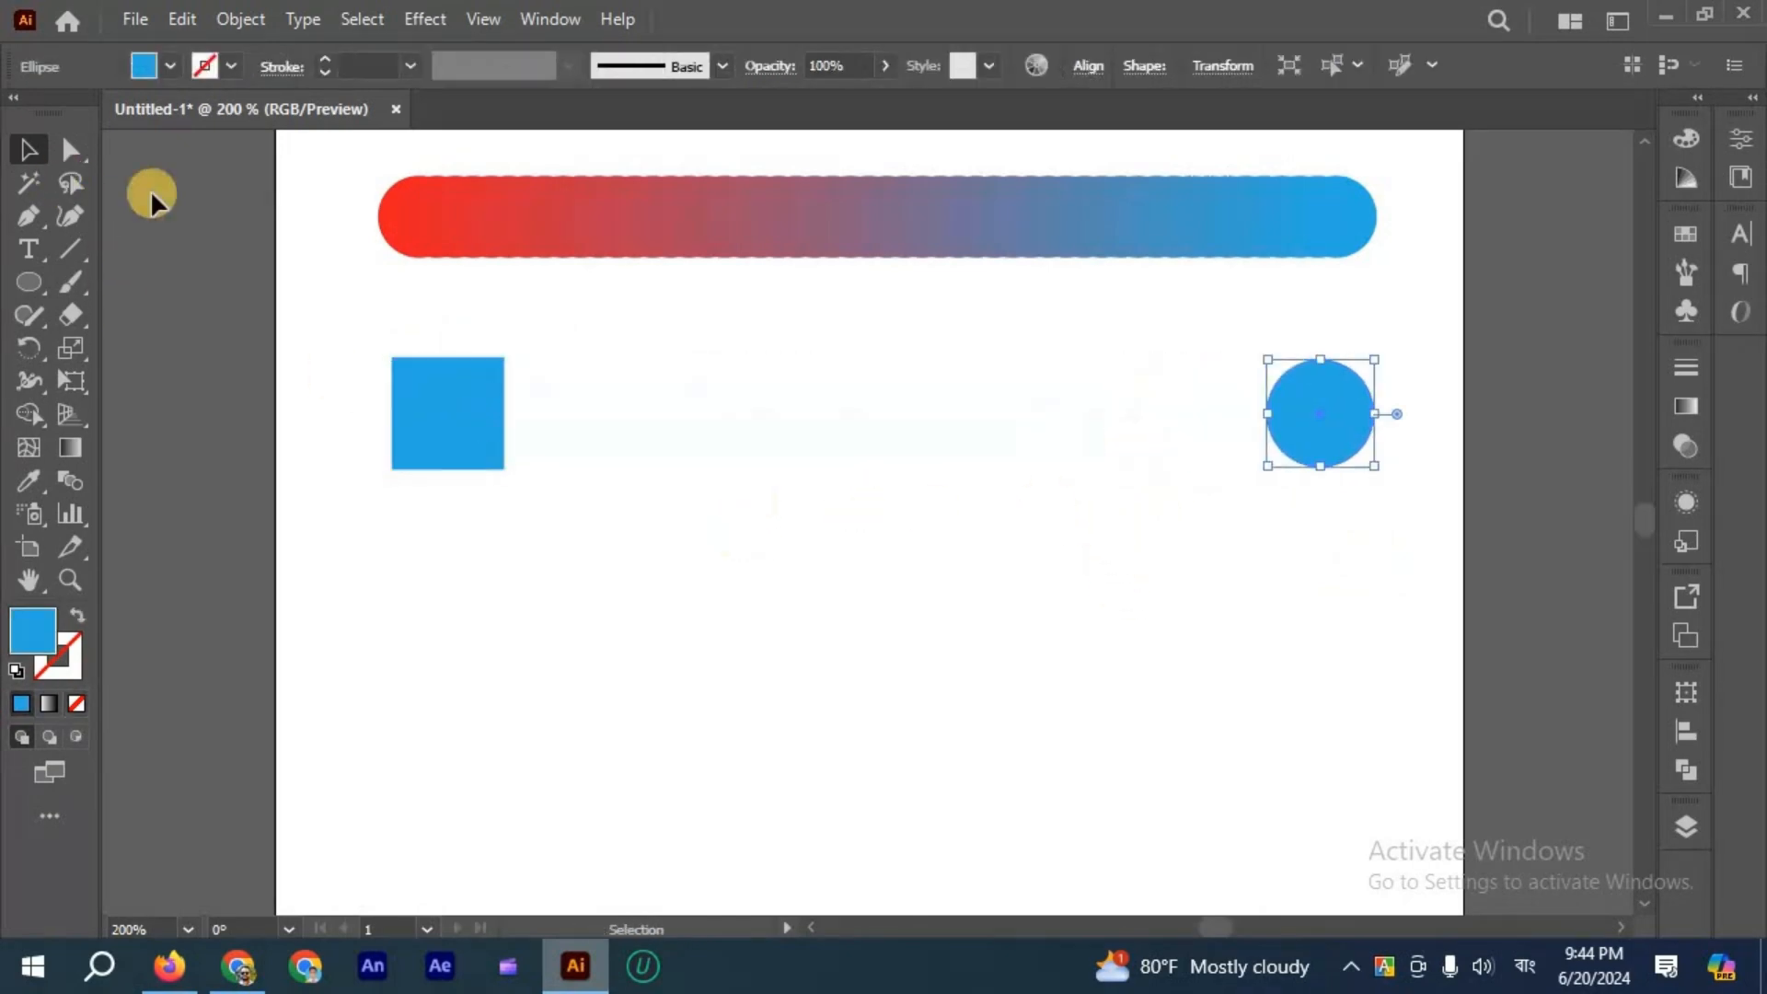
pyautogui.click(175, 63)
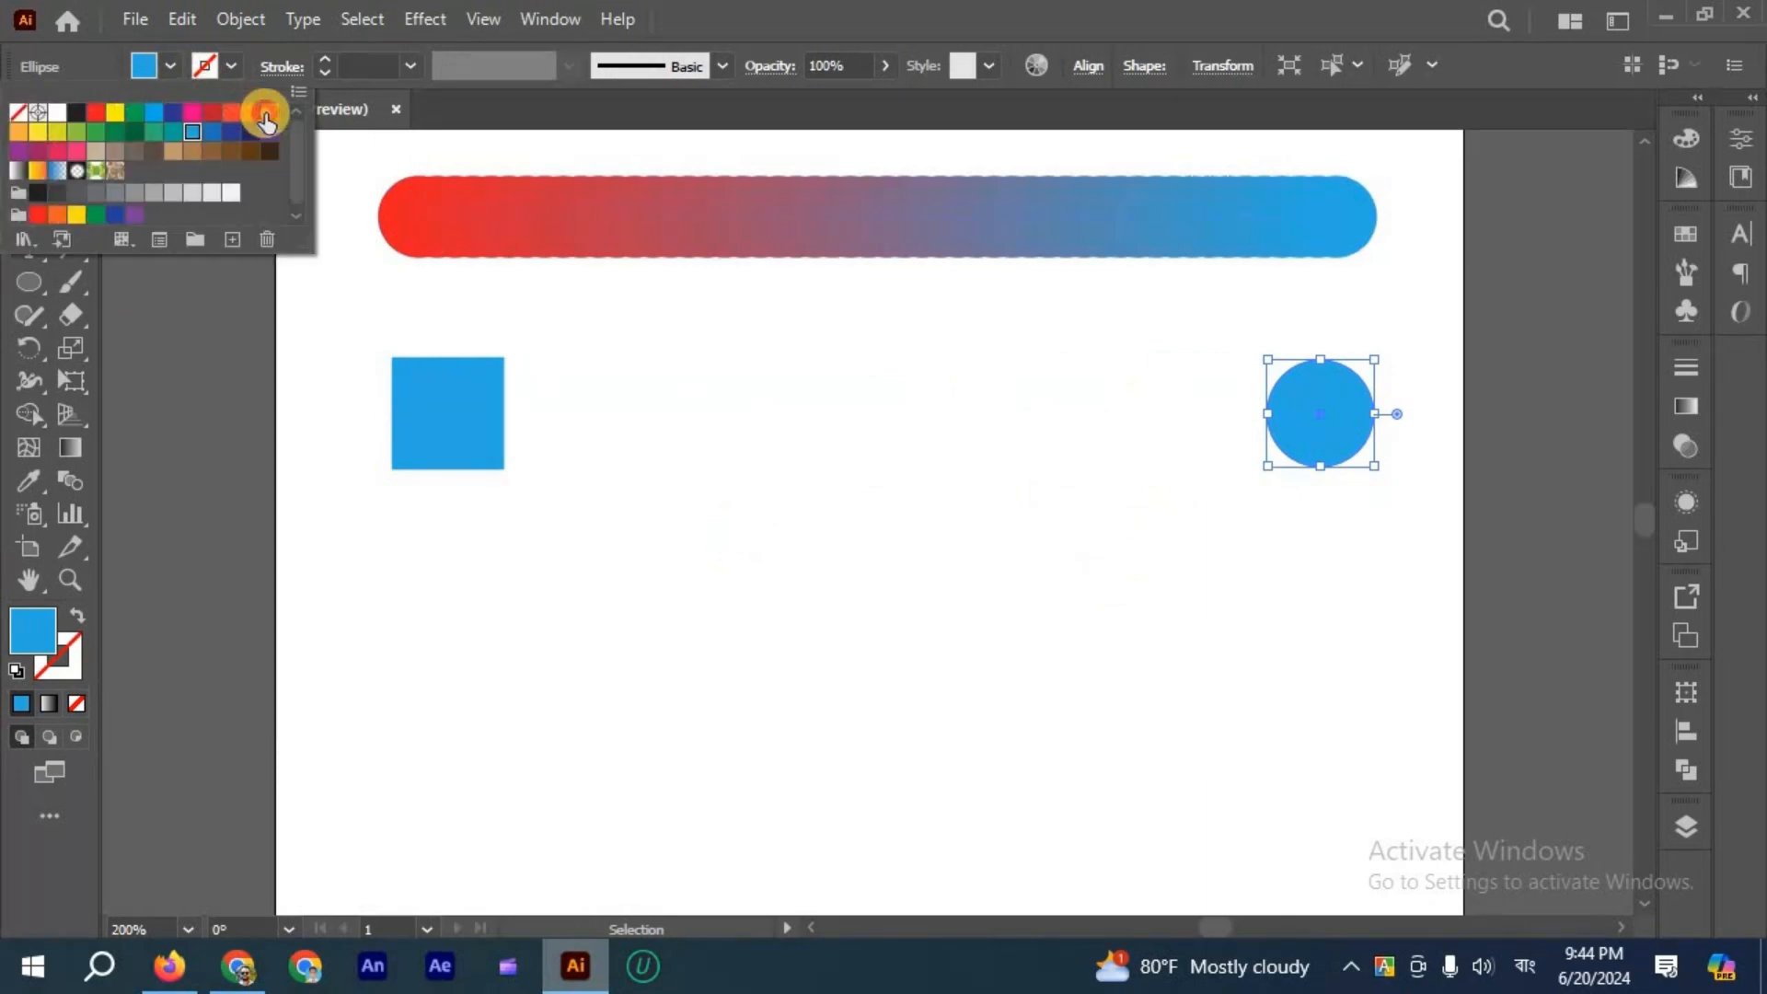
pyautogui.click(269, 111)
# Rotate the blue square so that it stands on its corner as a diamond.
pyautogui.click(449, 374)
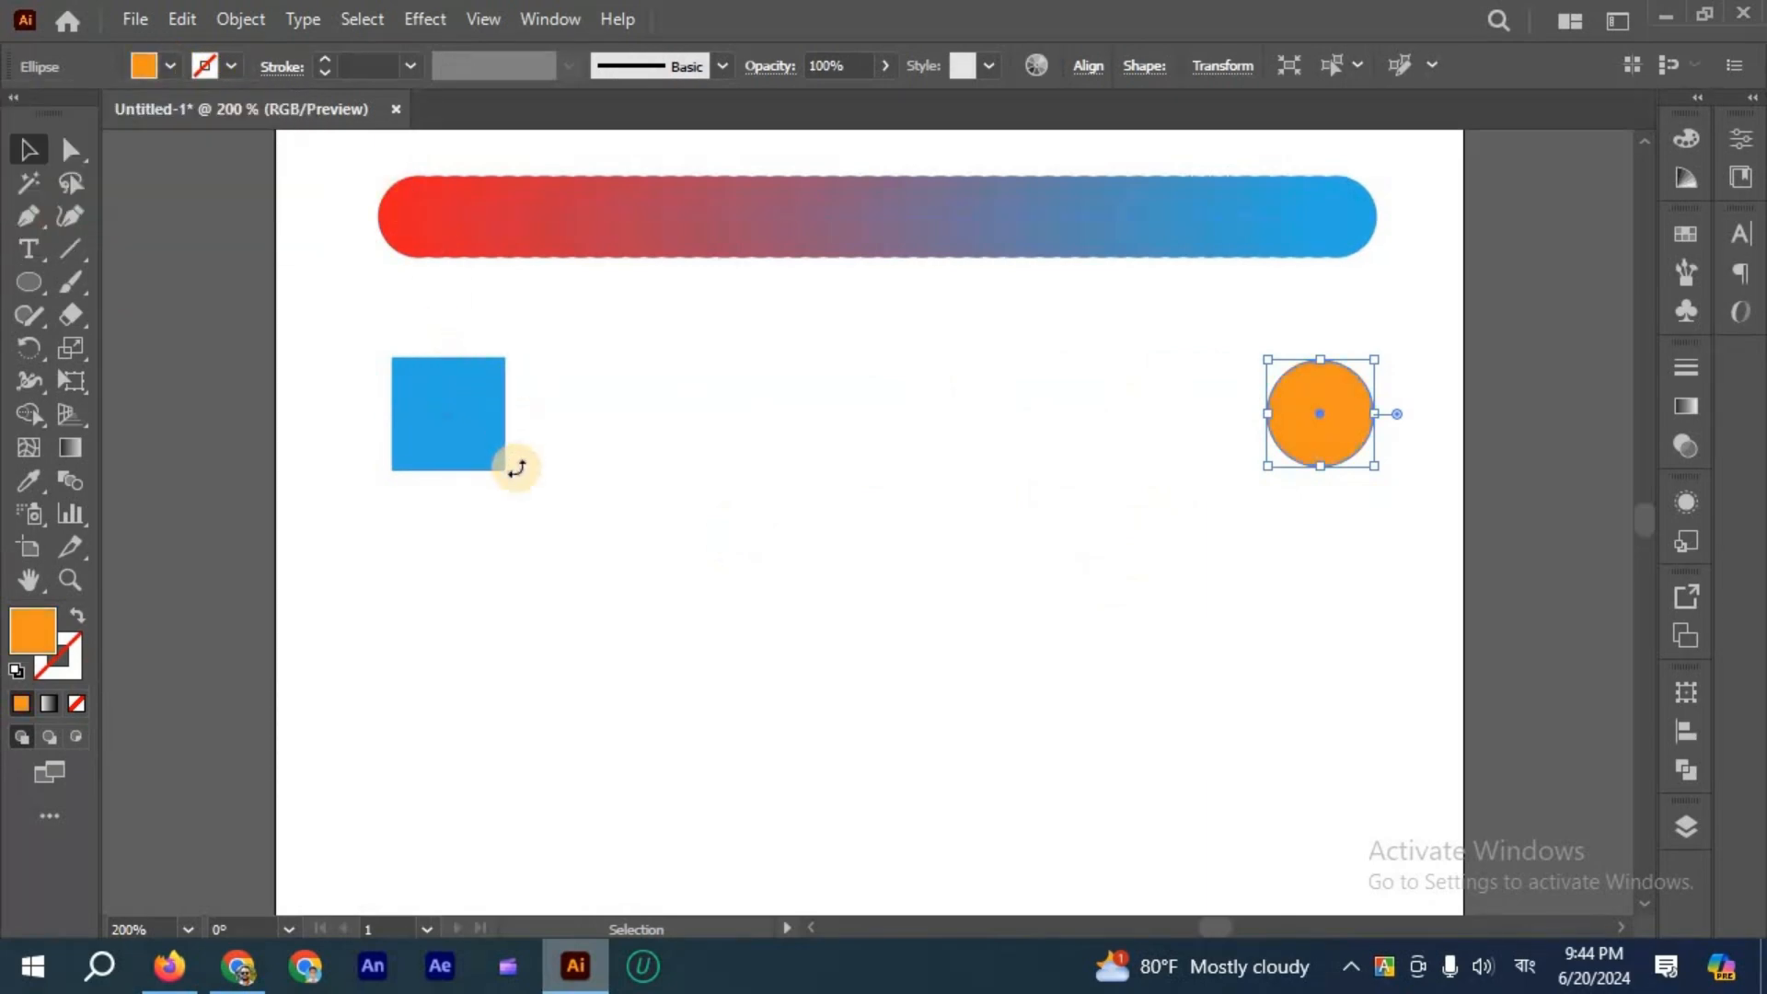
pyautogui.moveTo(528, 415); pyautogui.dragTo(323, 332)
pyautogui.click(1380, 557)
# Blend the blue diamond into the orange circle from centre to centre with the Blend tool.
pyautogui.moveTo(870, 392); pyautogui.dragTo(1380, 552)
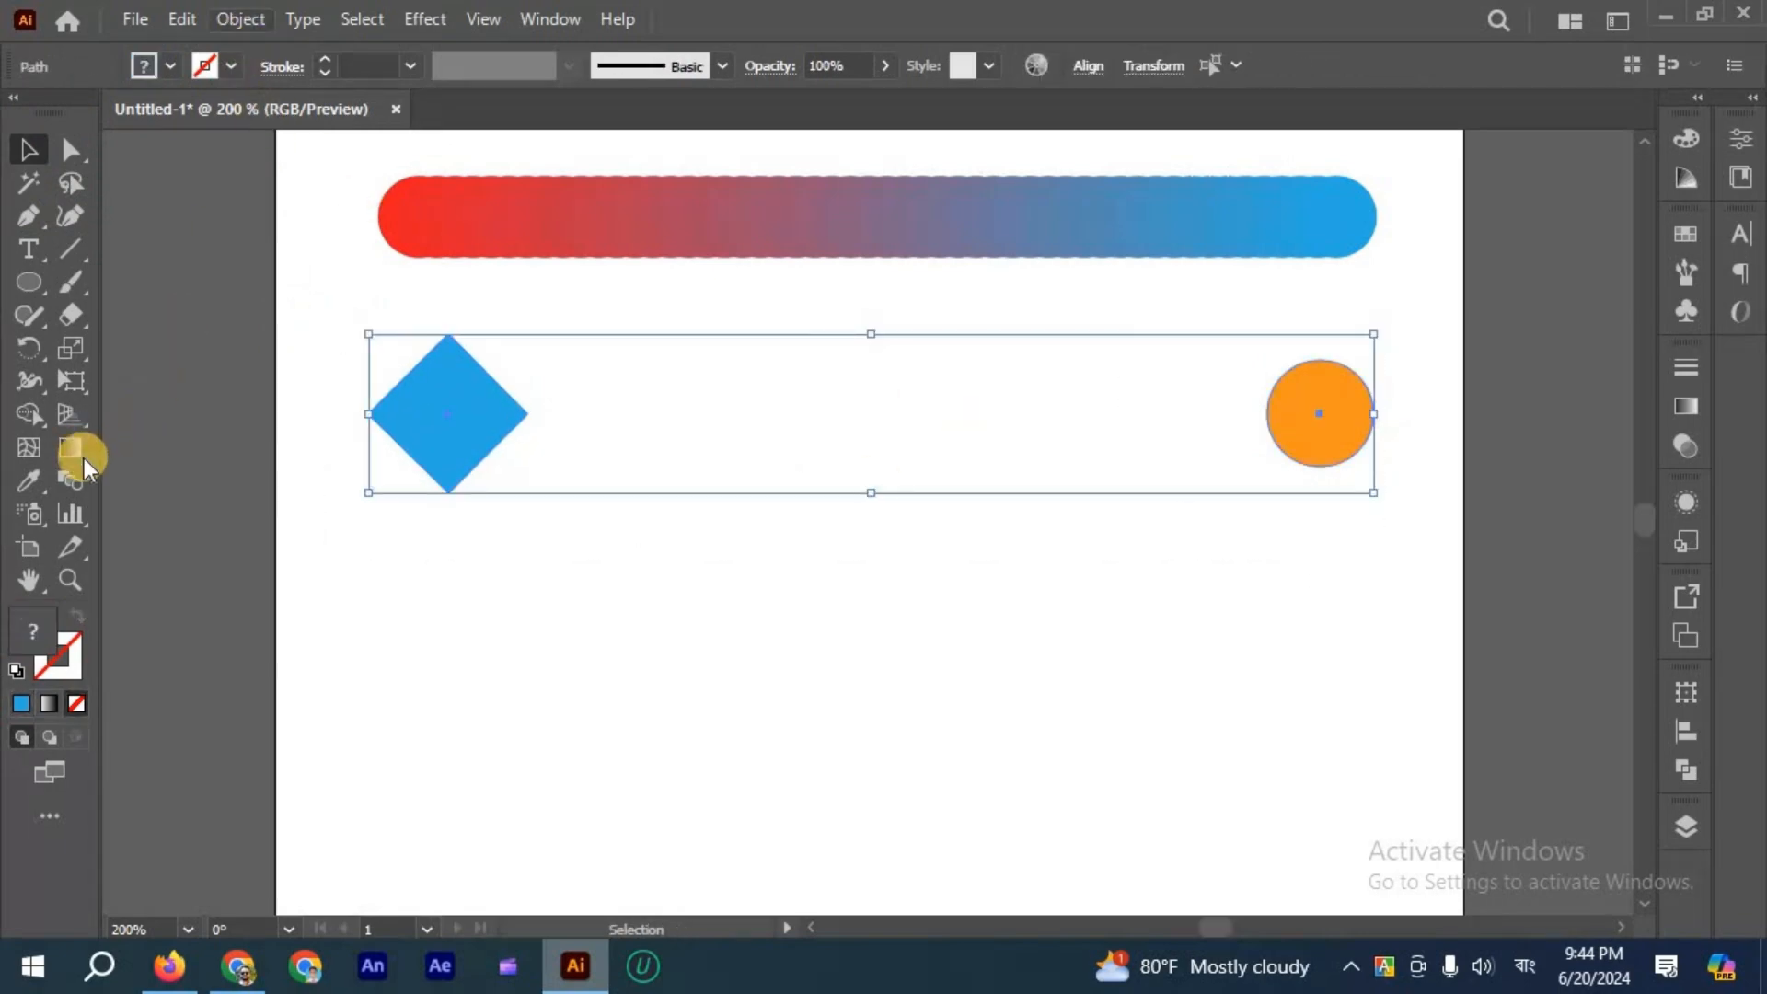
pyautogui.click(71, 482)
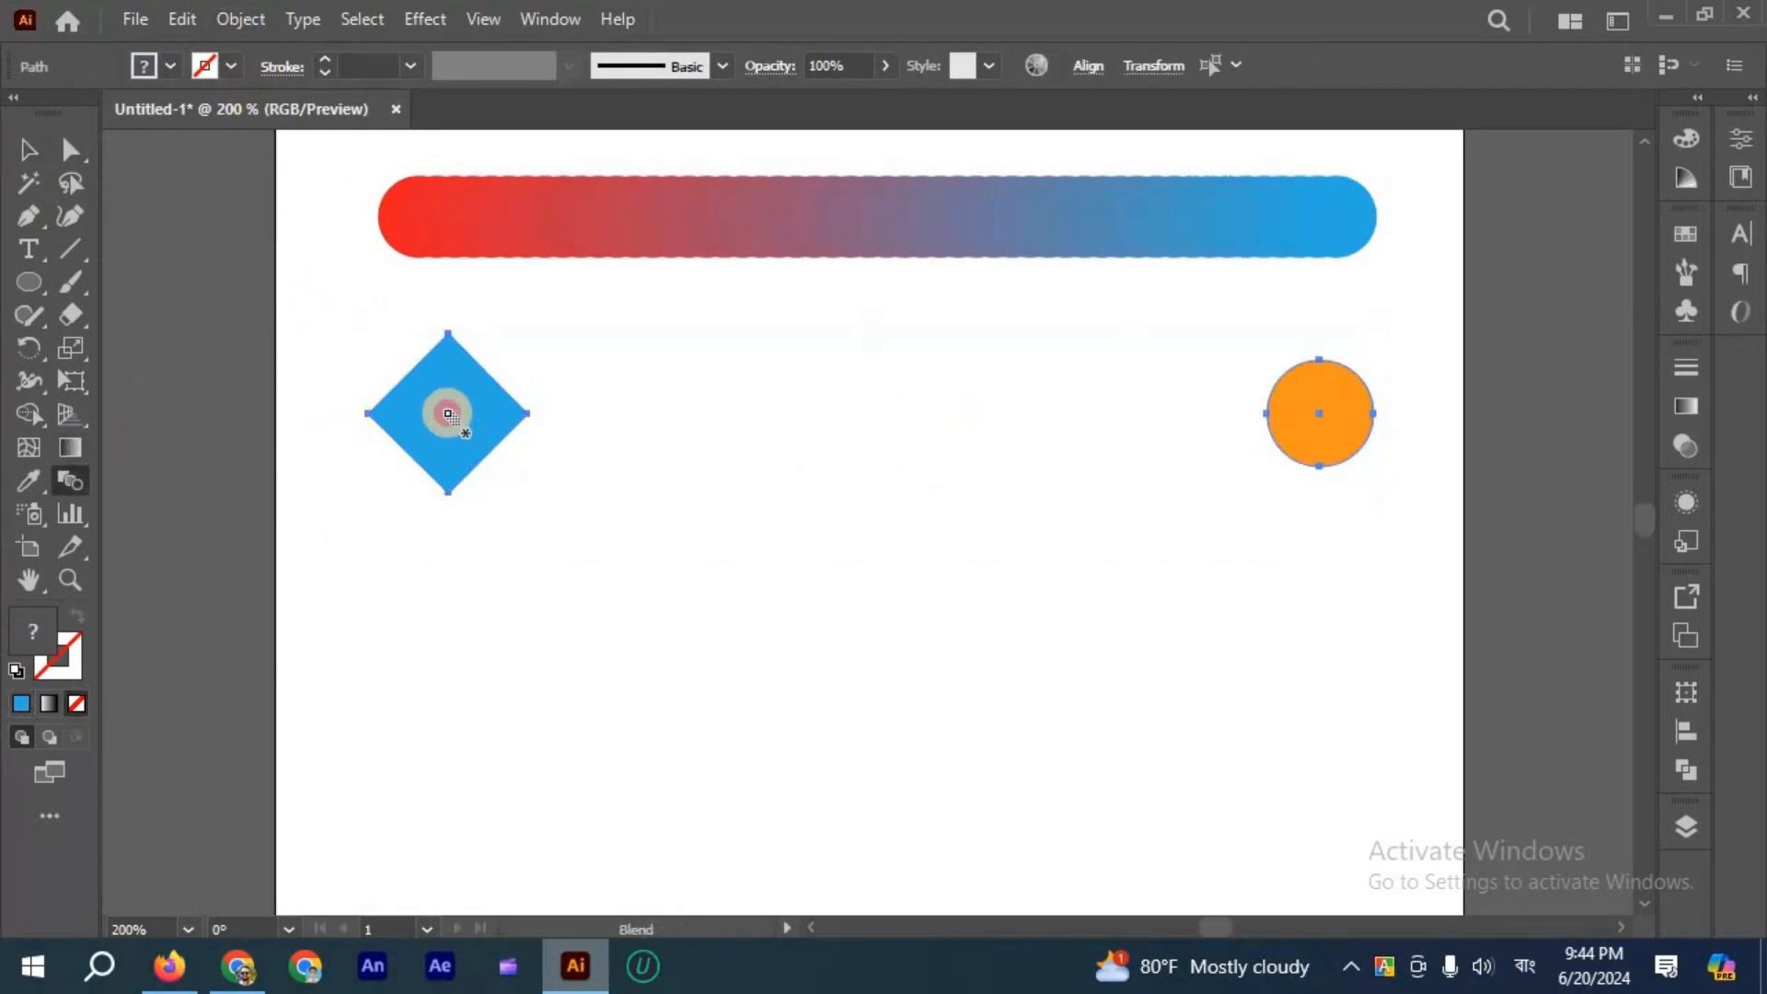
pyautogui.click(1322, 414)
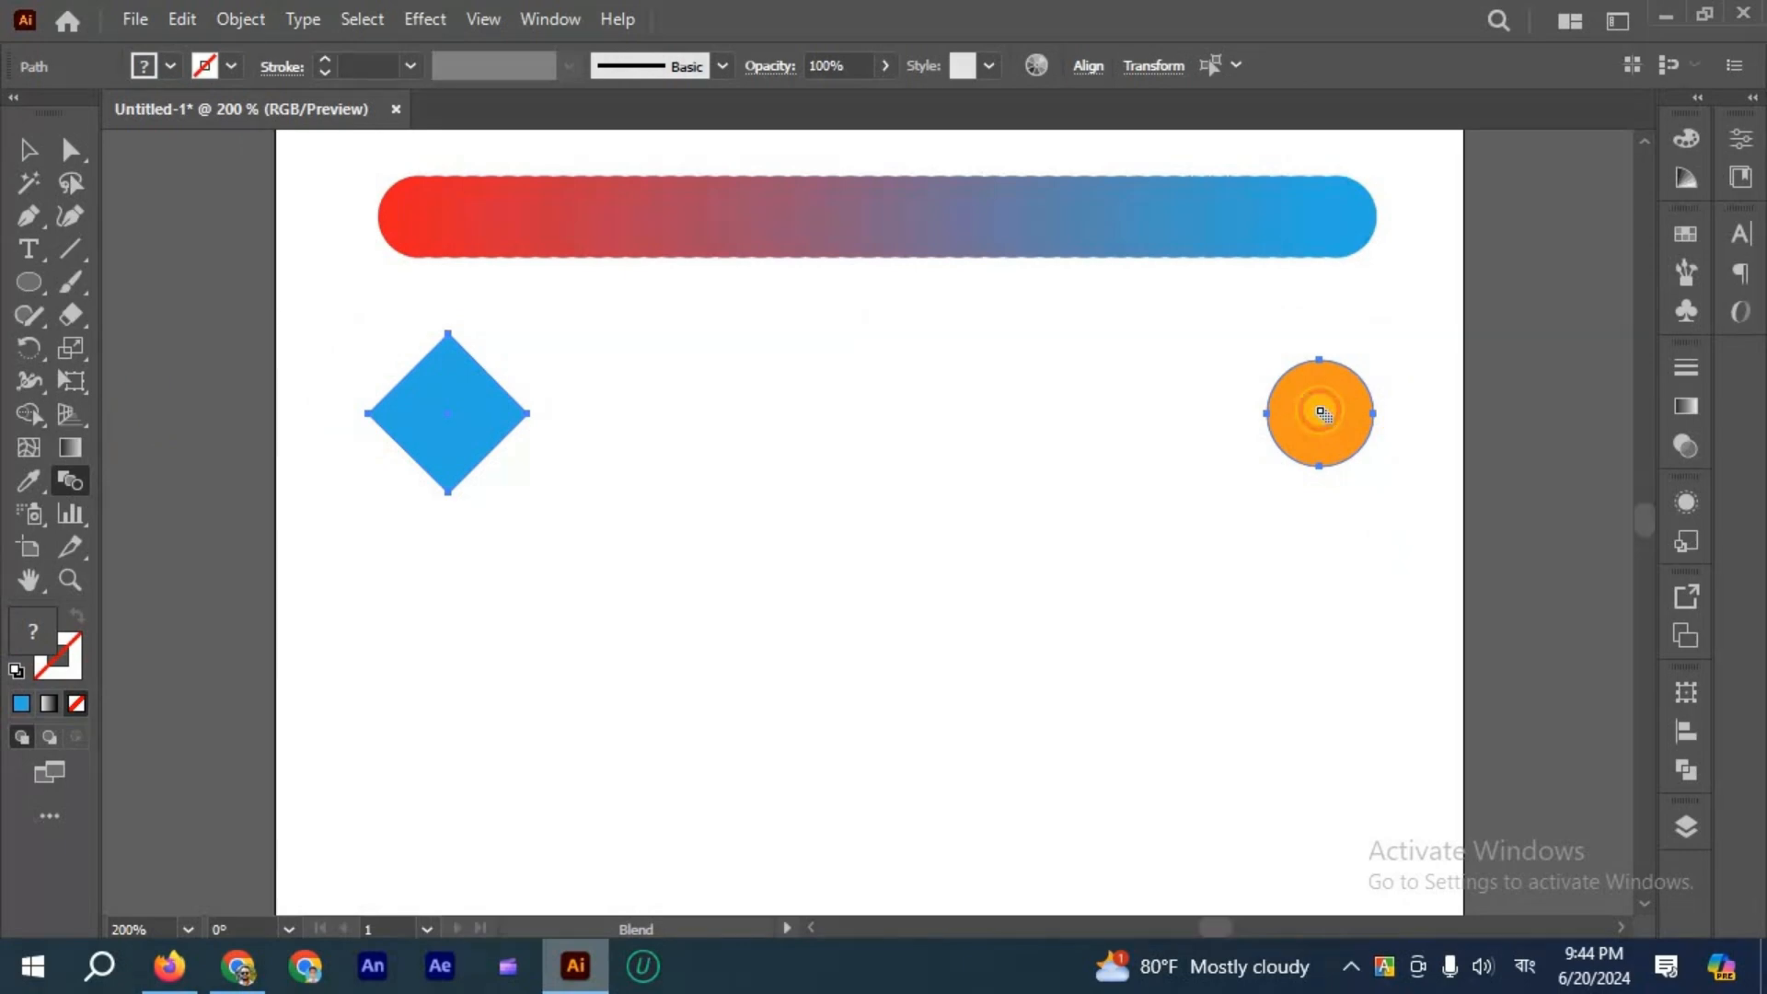
pyautogui.click(27, 149)
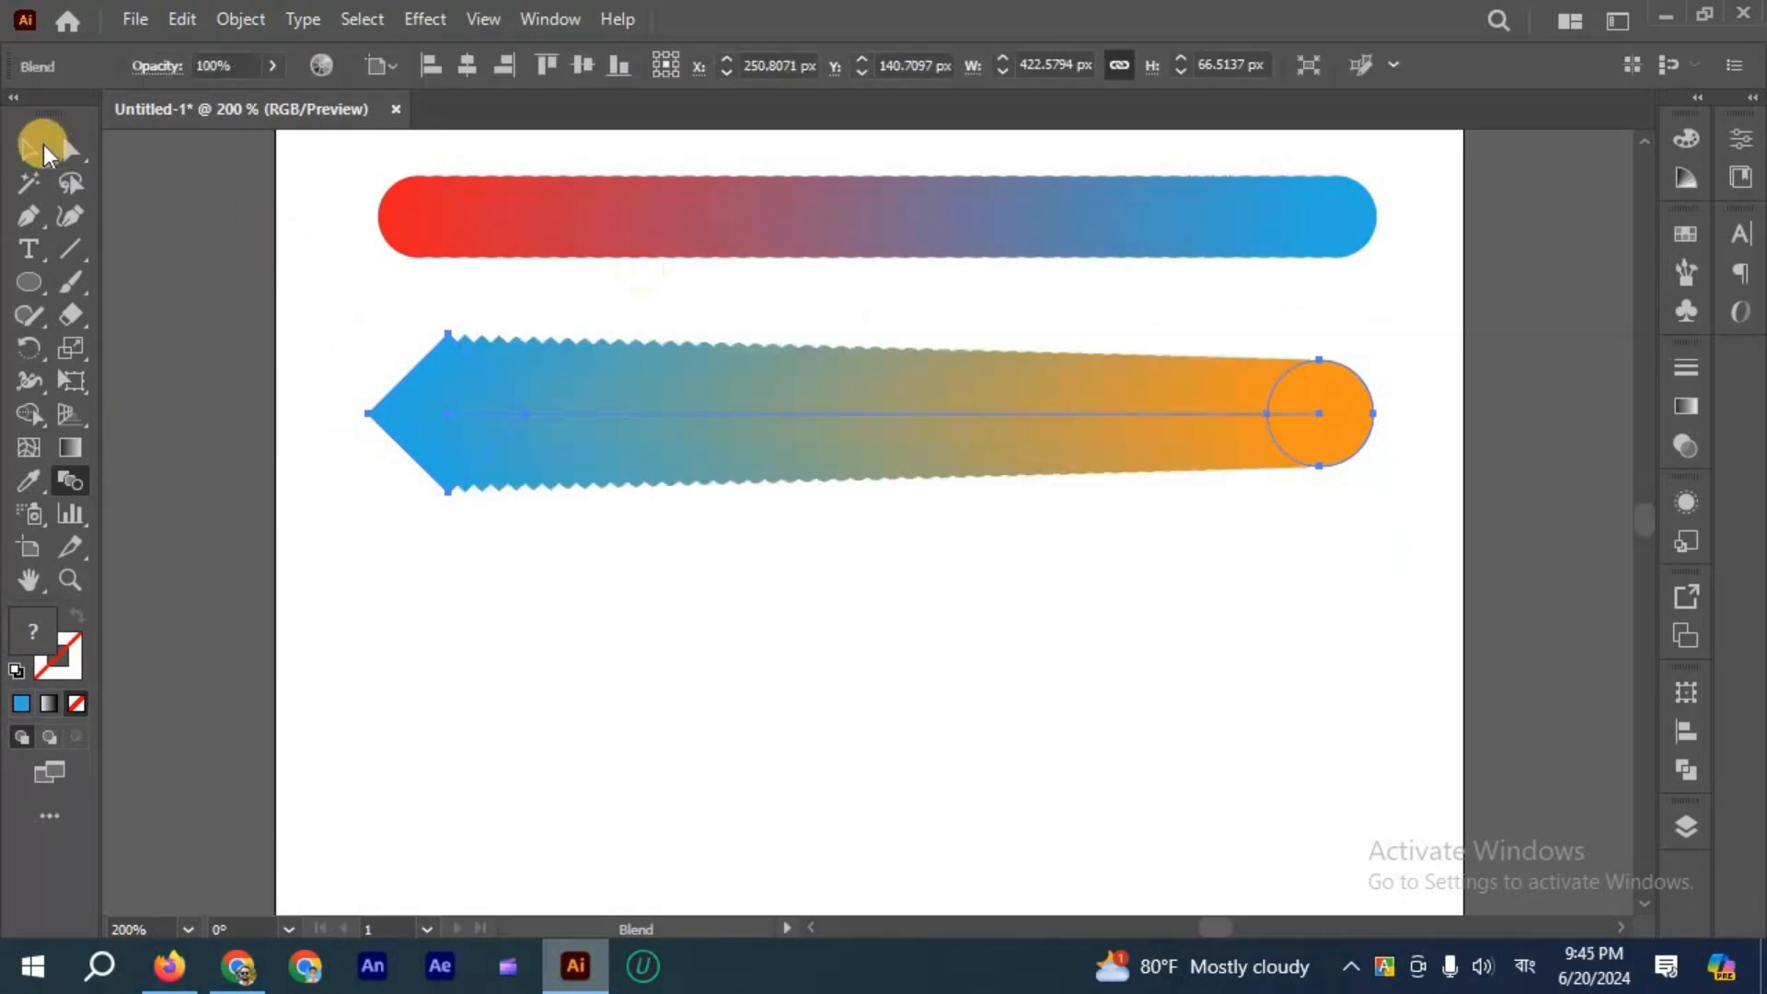
pyautogui.click(527, 550)
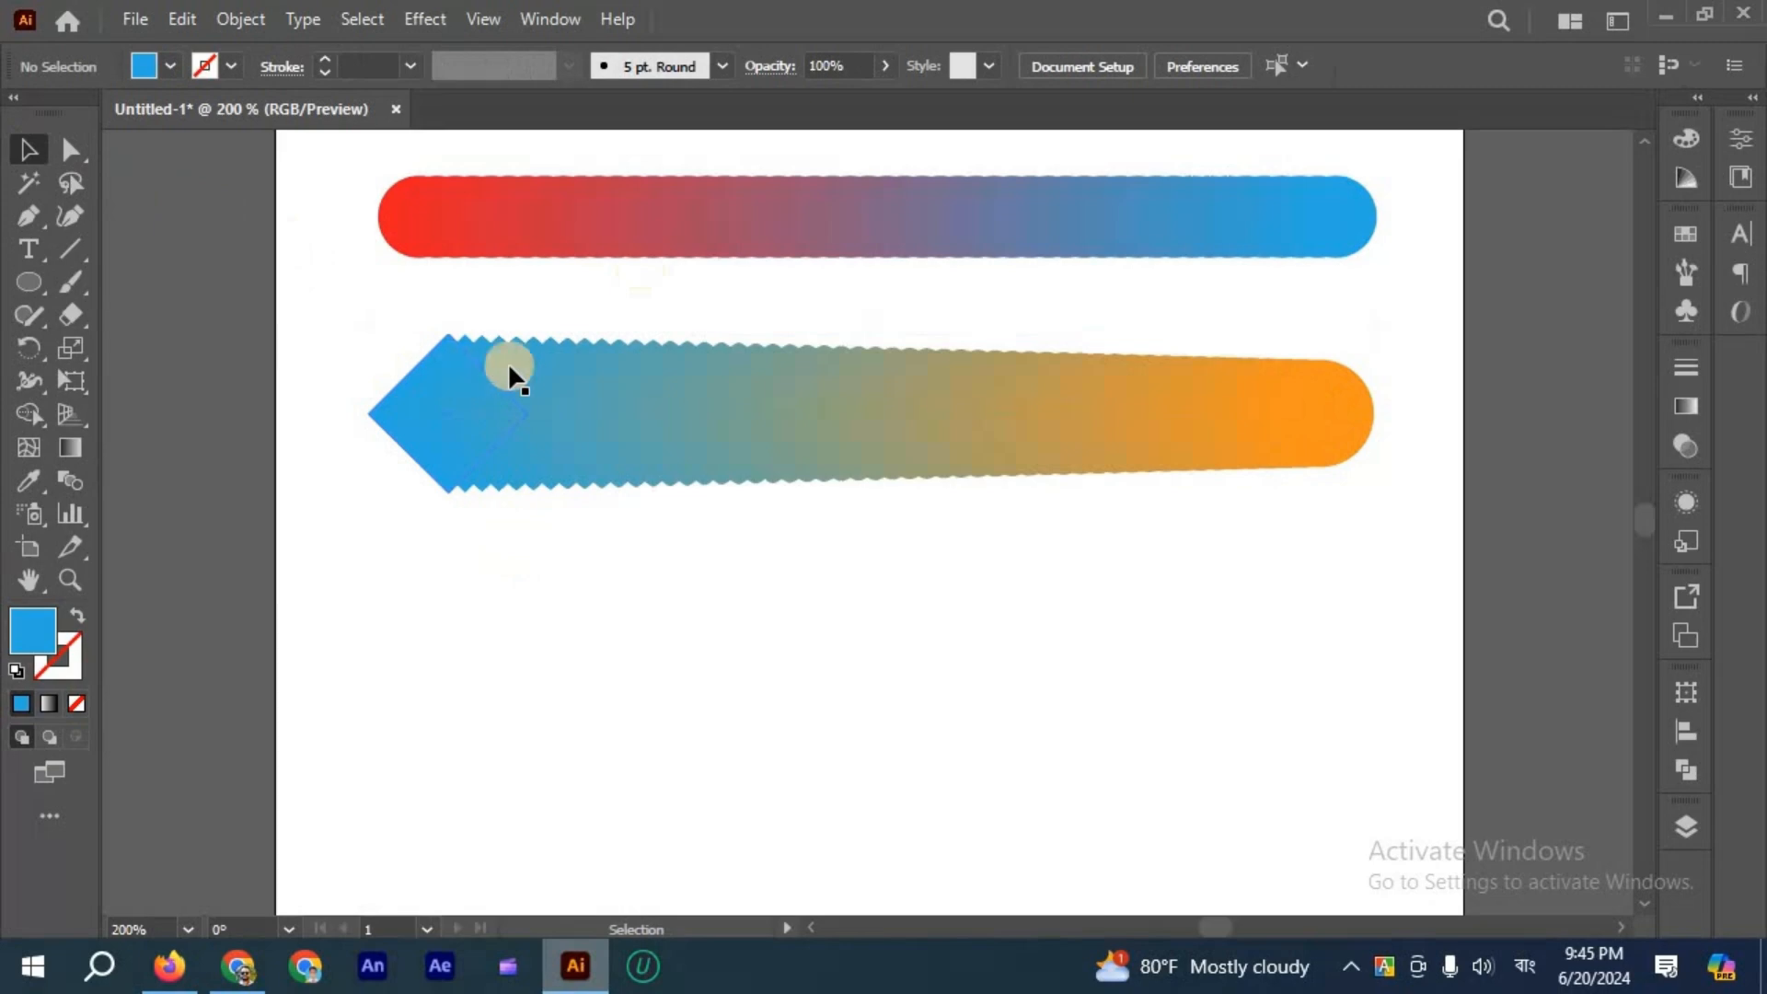
# Preview the diamond-to-circle blend with 7 specified steps, reduce to 4, return to 5, and discard the change.
pyautogui.click(889, 414)
pyautogui.doubleClick(55, 485)
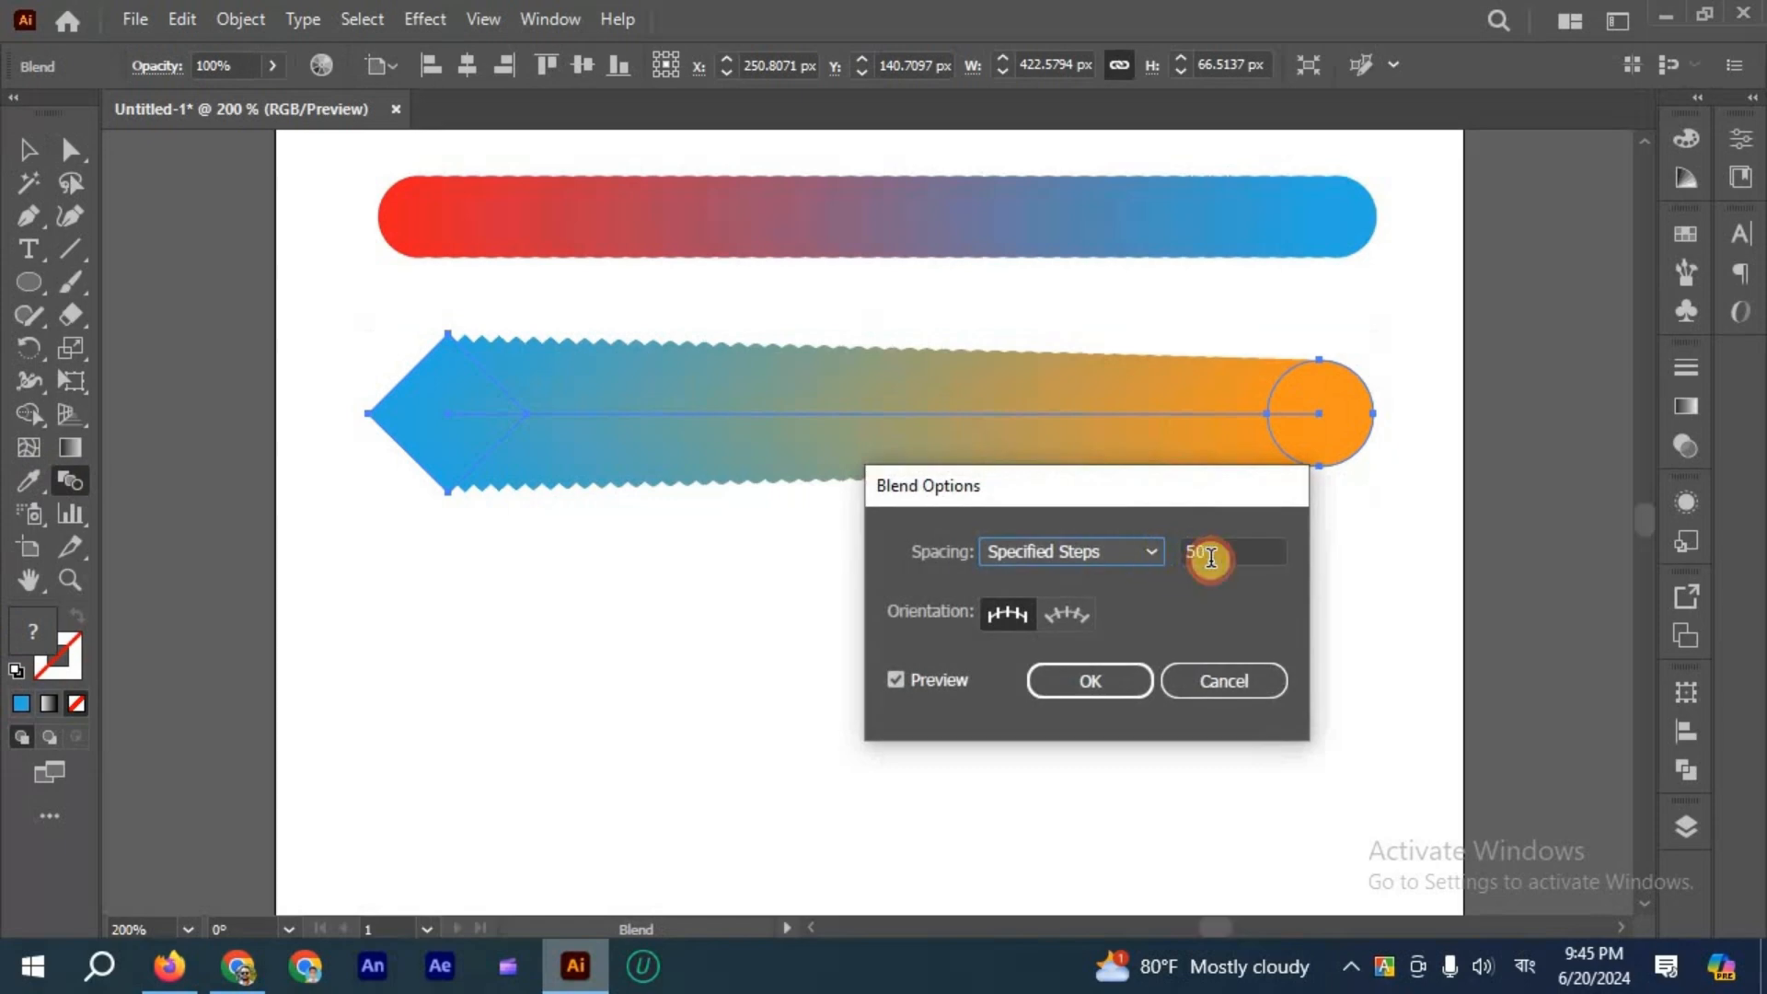
pyautogui.doubleClick(1210, 556)
pyautogui.write('7')
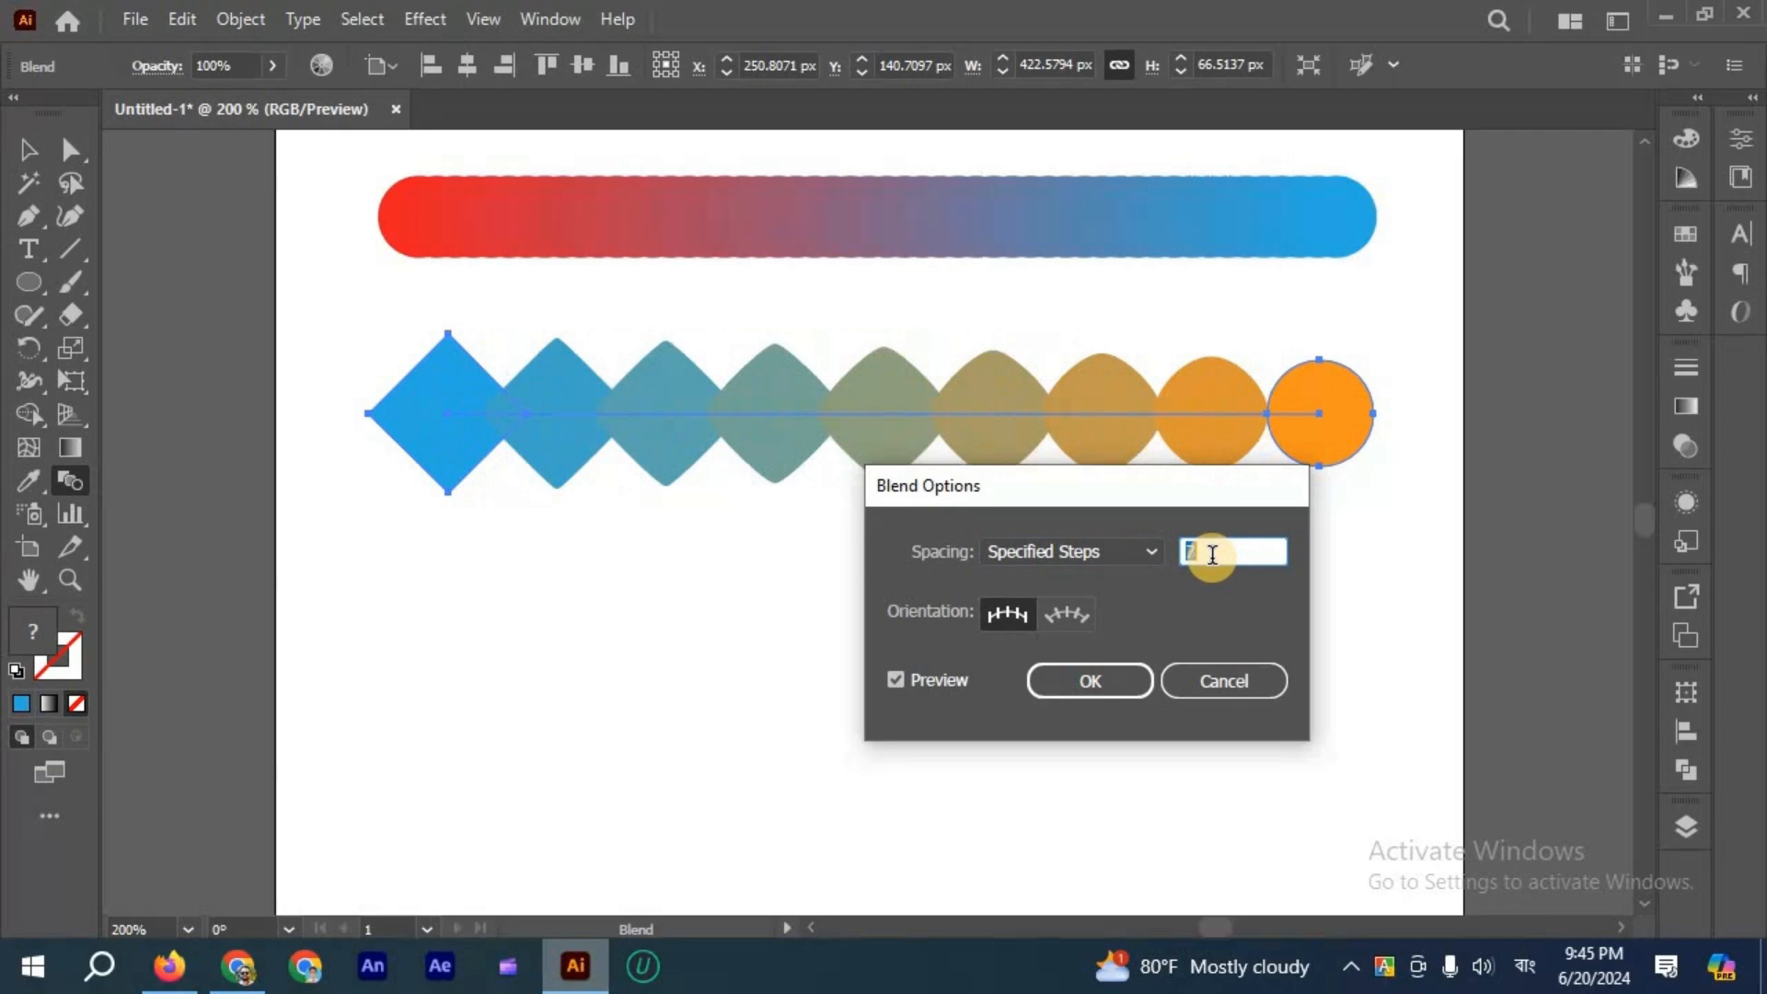
pyautogui.press('Down')
pyautogui.press('Down')
pyautogui.moveTo(1106, 486); pyautogui.dragTo(1110, 574)
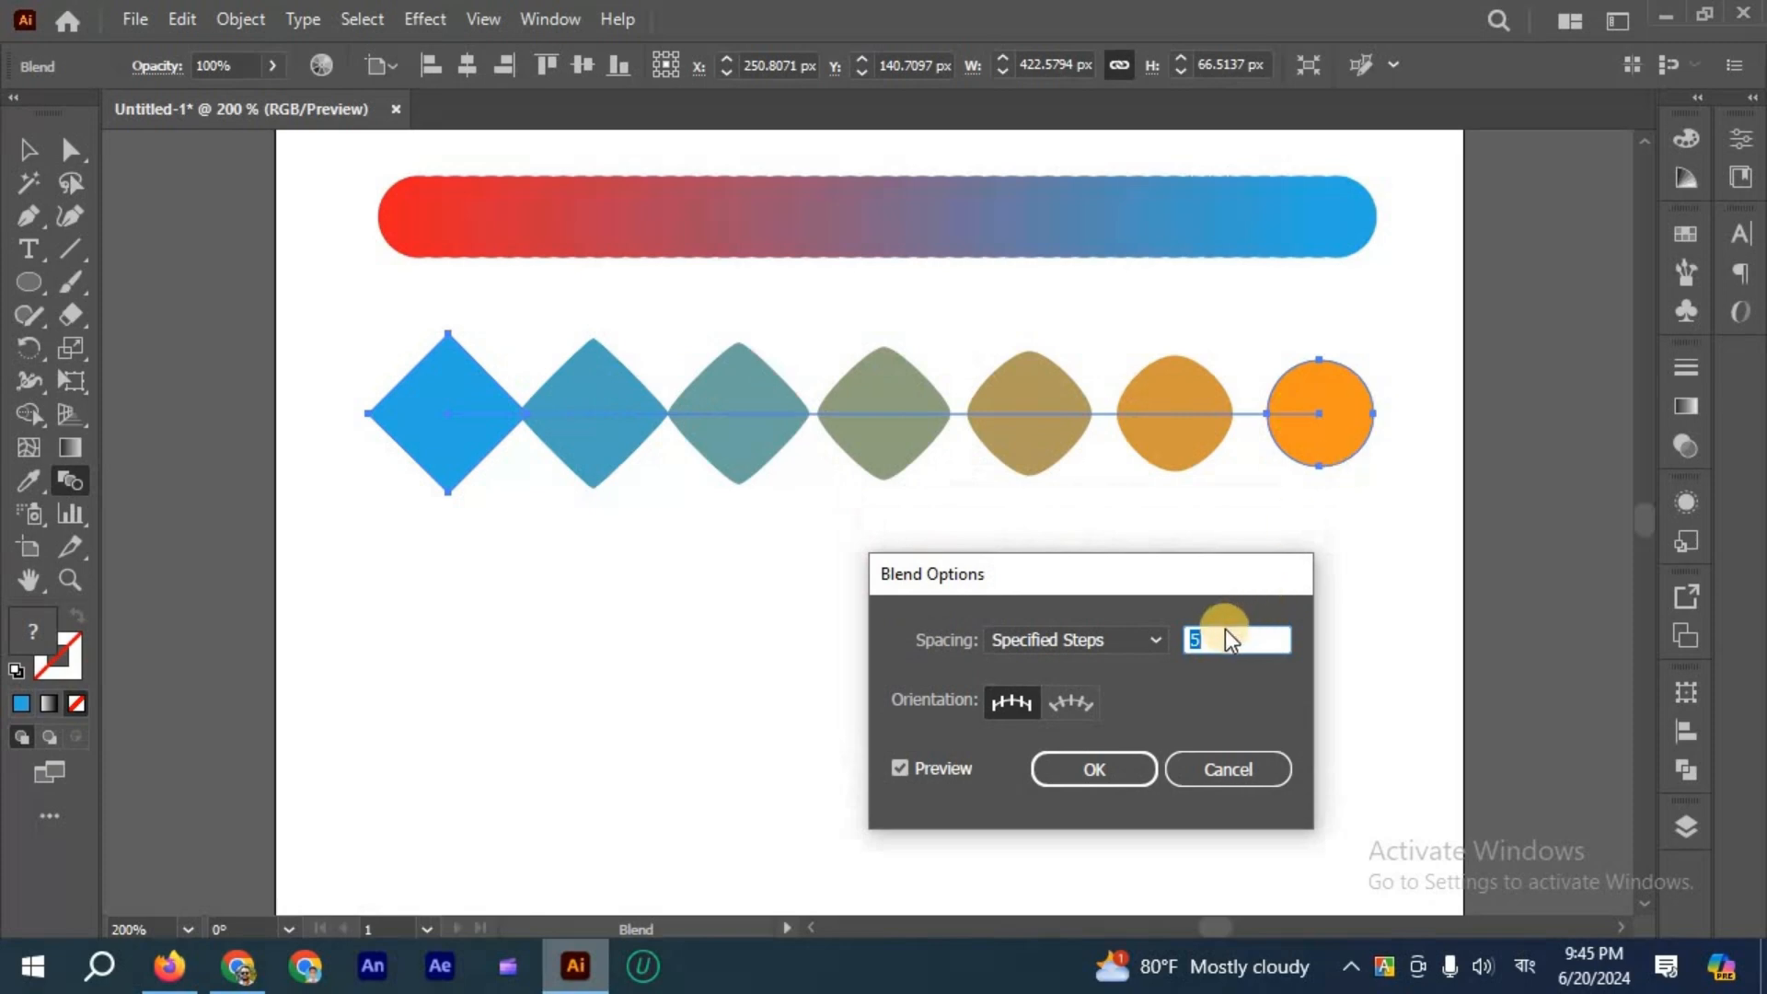
pyautogui.press('Down')
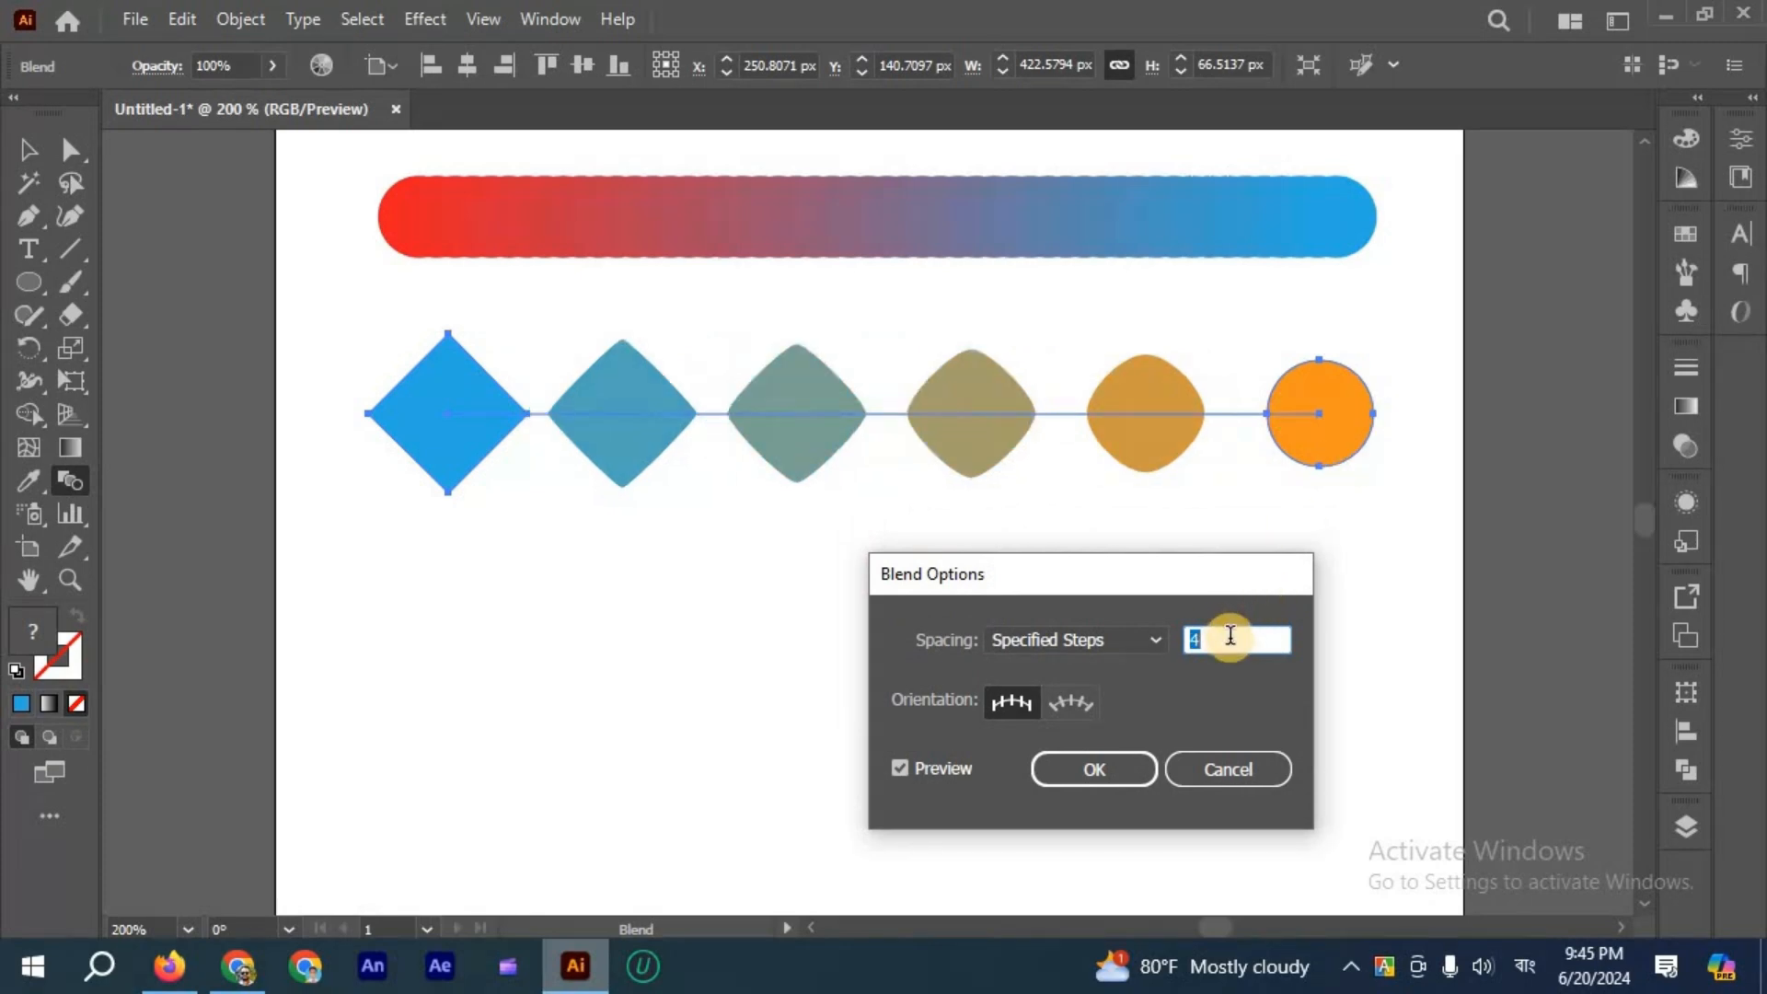
pyautogui.press('Up')
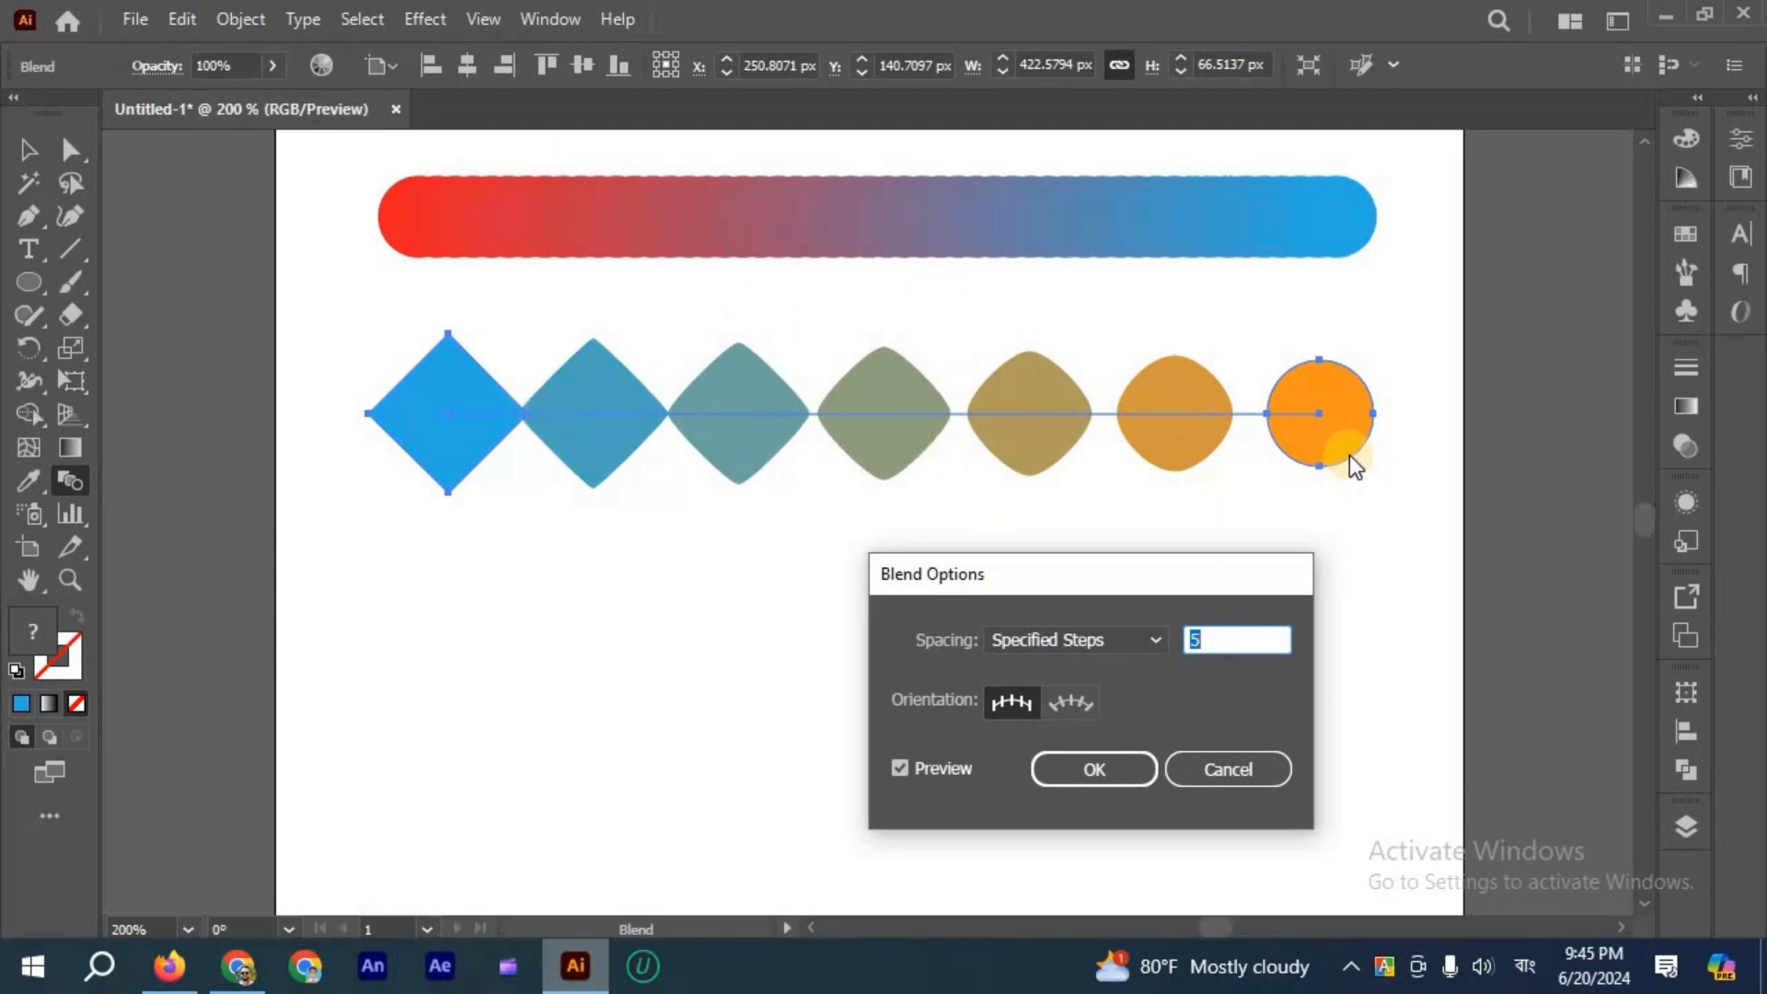
pyautogui.click(1256, 764)
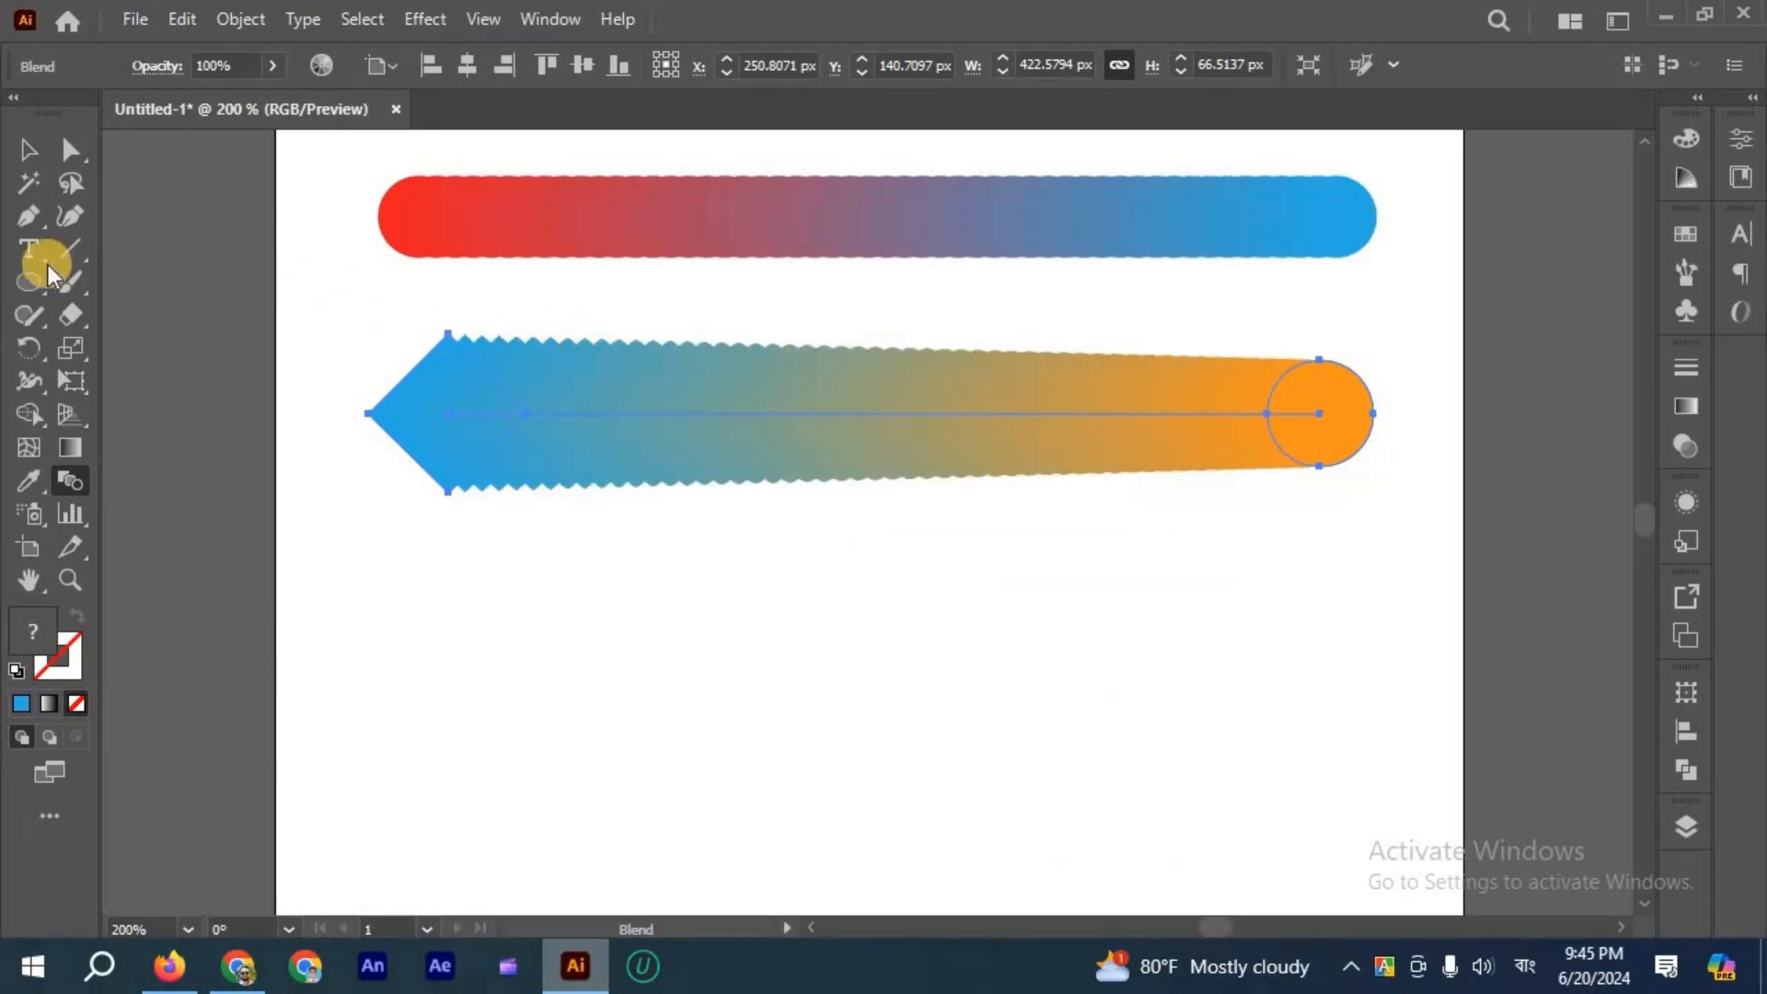
# Draw a blue hexagon with the Polygon tool and place it clear below the diamond end of the second blend.
pyautogui.click(35, 279)
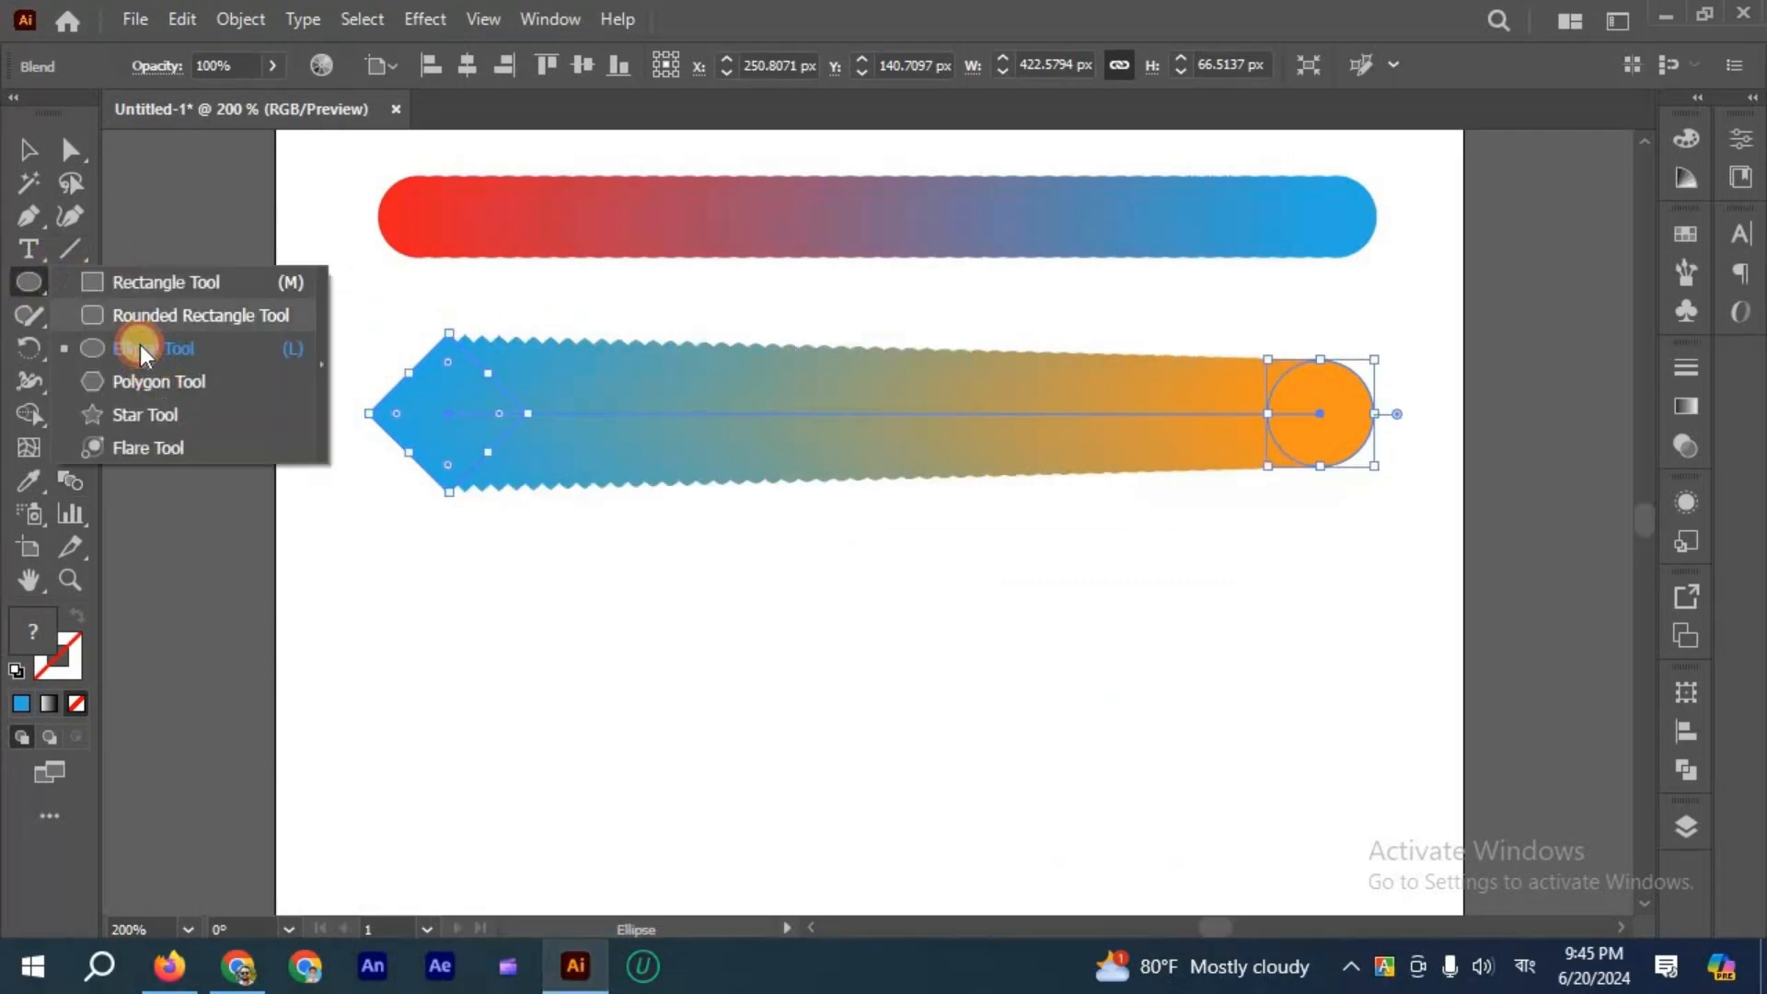
pyautogui.click(193, 371)
pyautogui.scroll(-1, 403, 533)
pyautogui.moveTo(398, 534); pyautogui.dragTo(476, 636)
pyautogui.click(21, 156)
pyautogui.moveTo(406, 498); pyautogui.dragTo(495, 588)
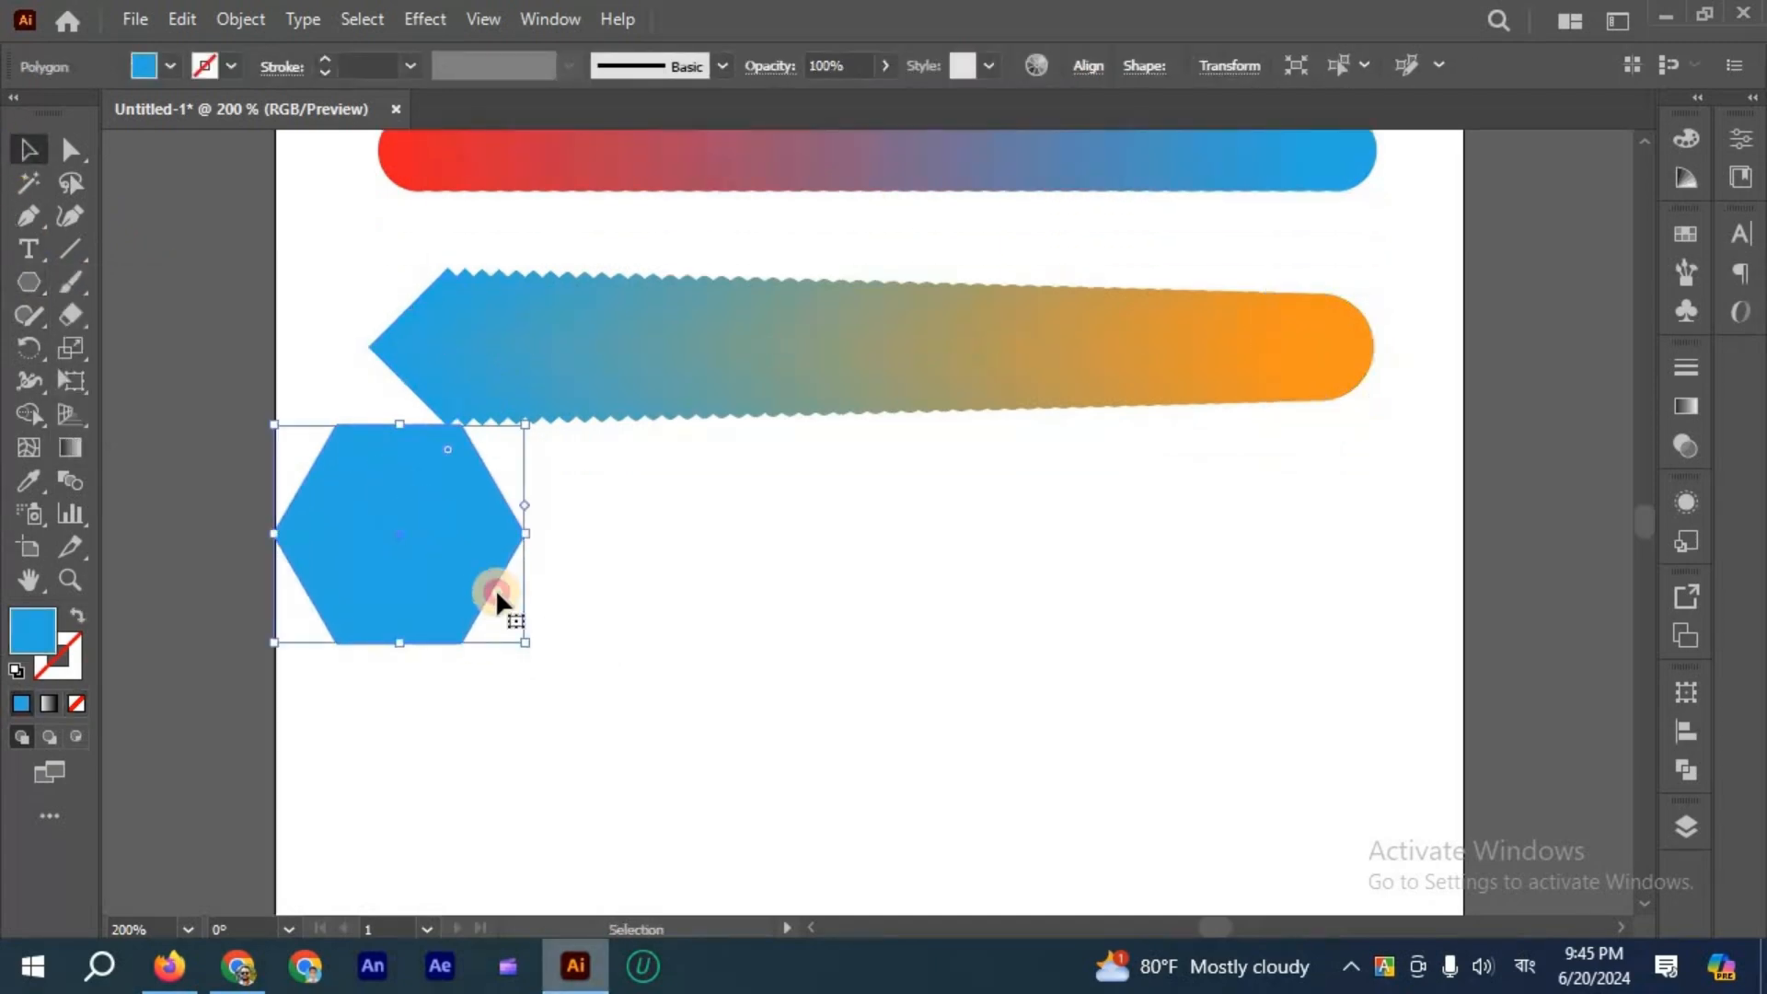
# Give the hexagon a 5 pt dark blue stroke and remove its fill.
pyautogui.click(322, 59)
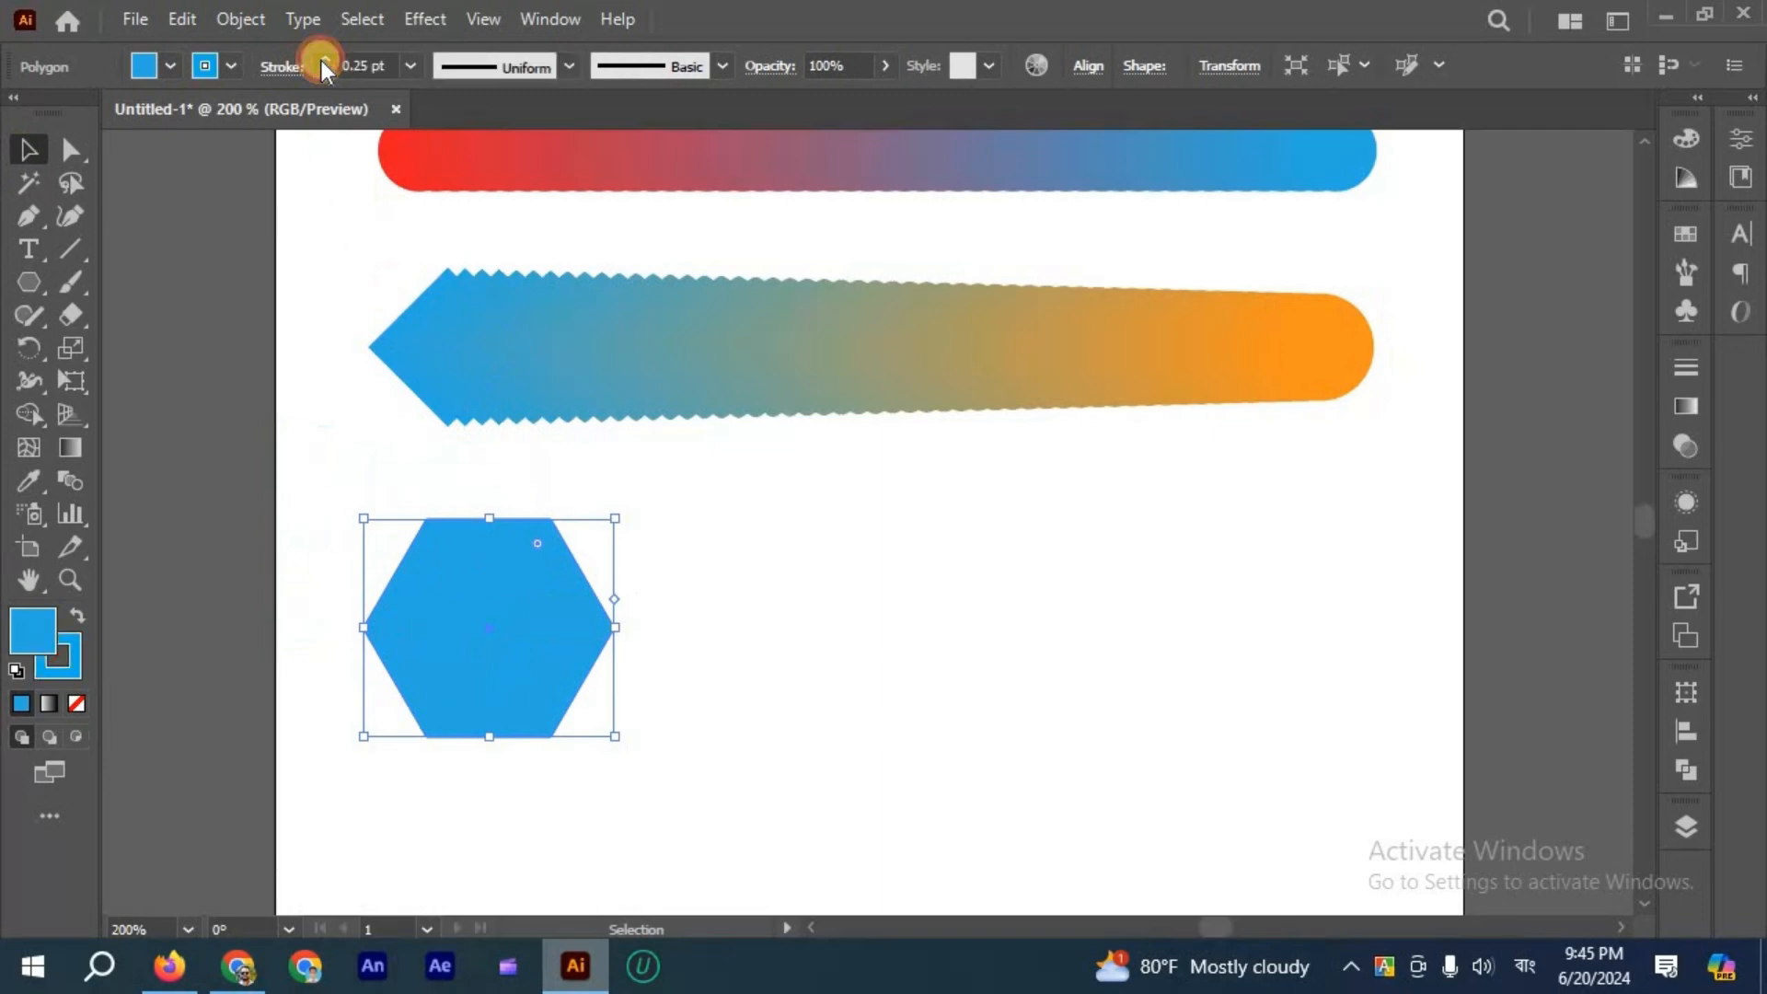
pyautogui.click(230, 64)
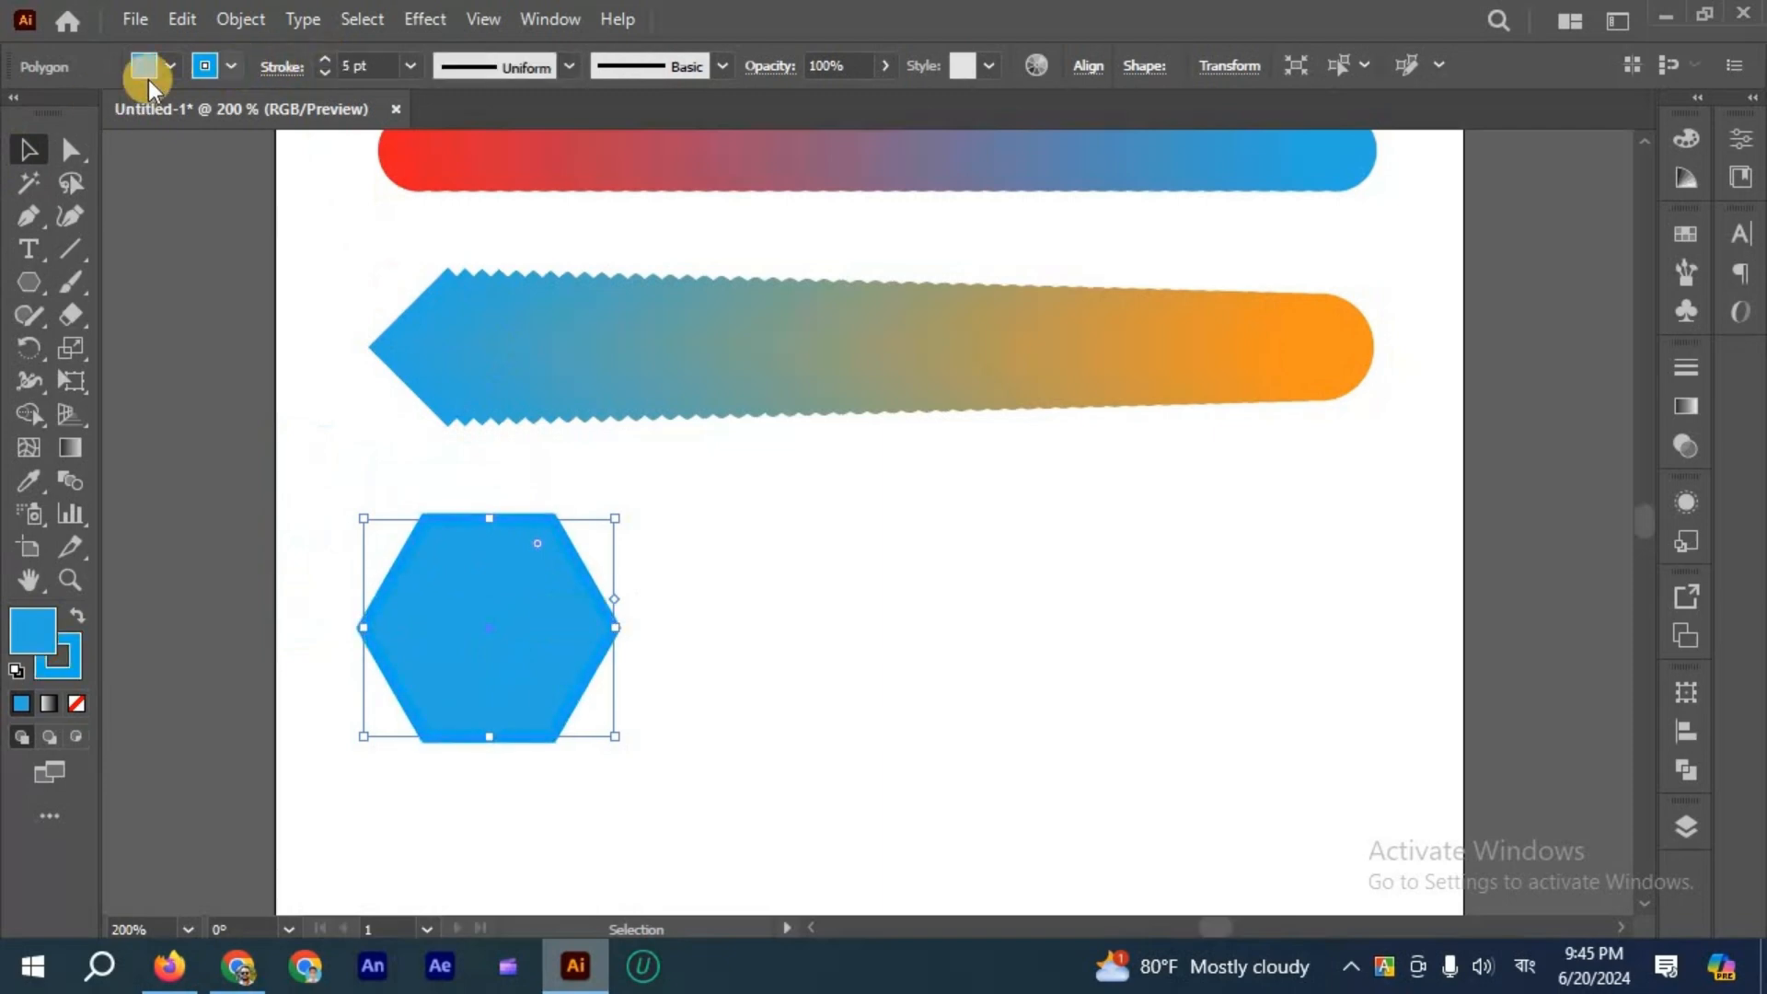
pyautogui.click(173, 112)
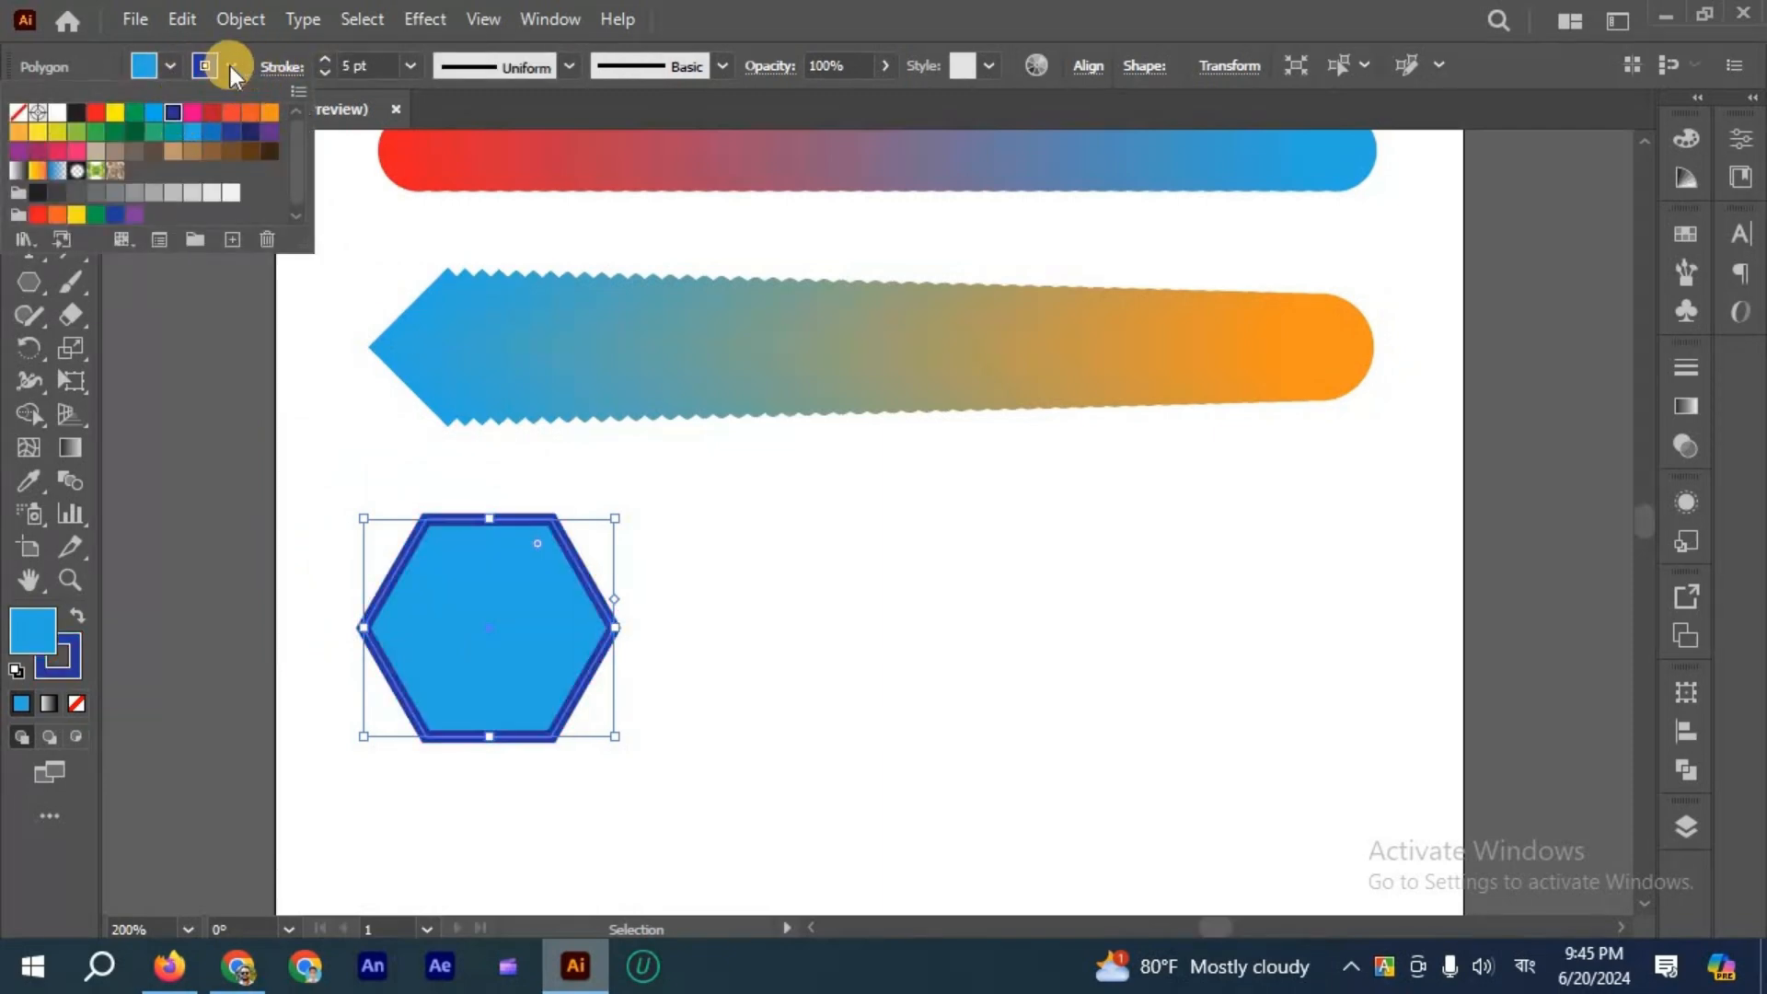
pyautogui.click(170, 64)
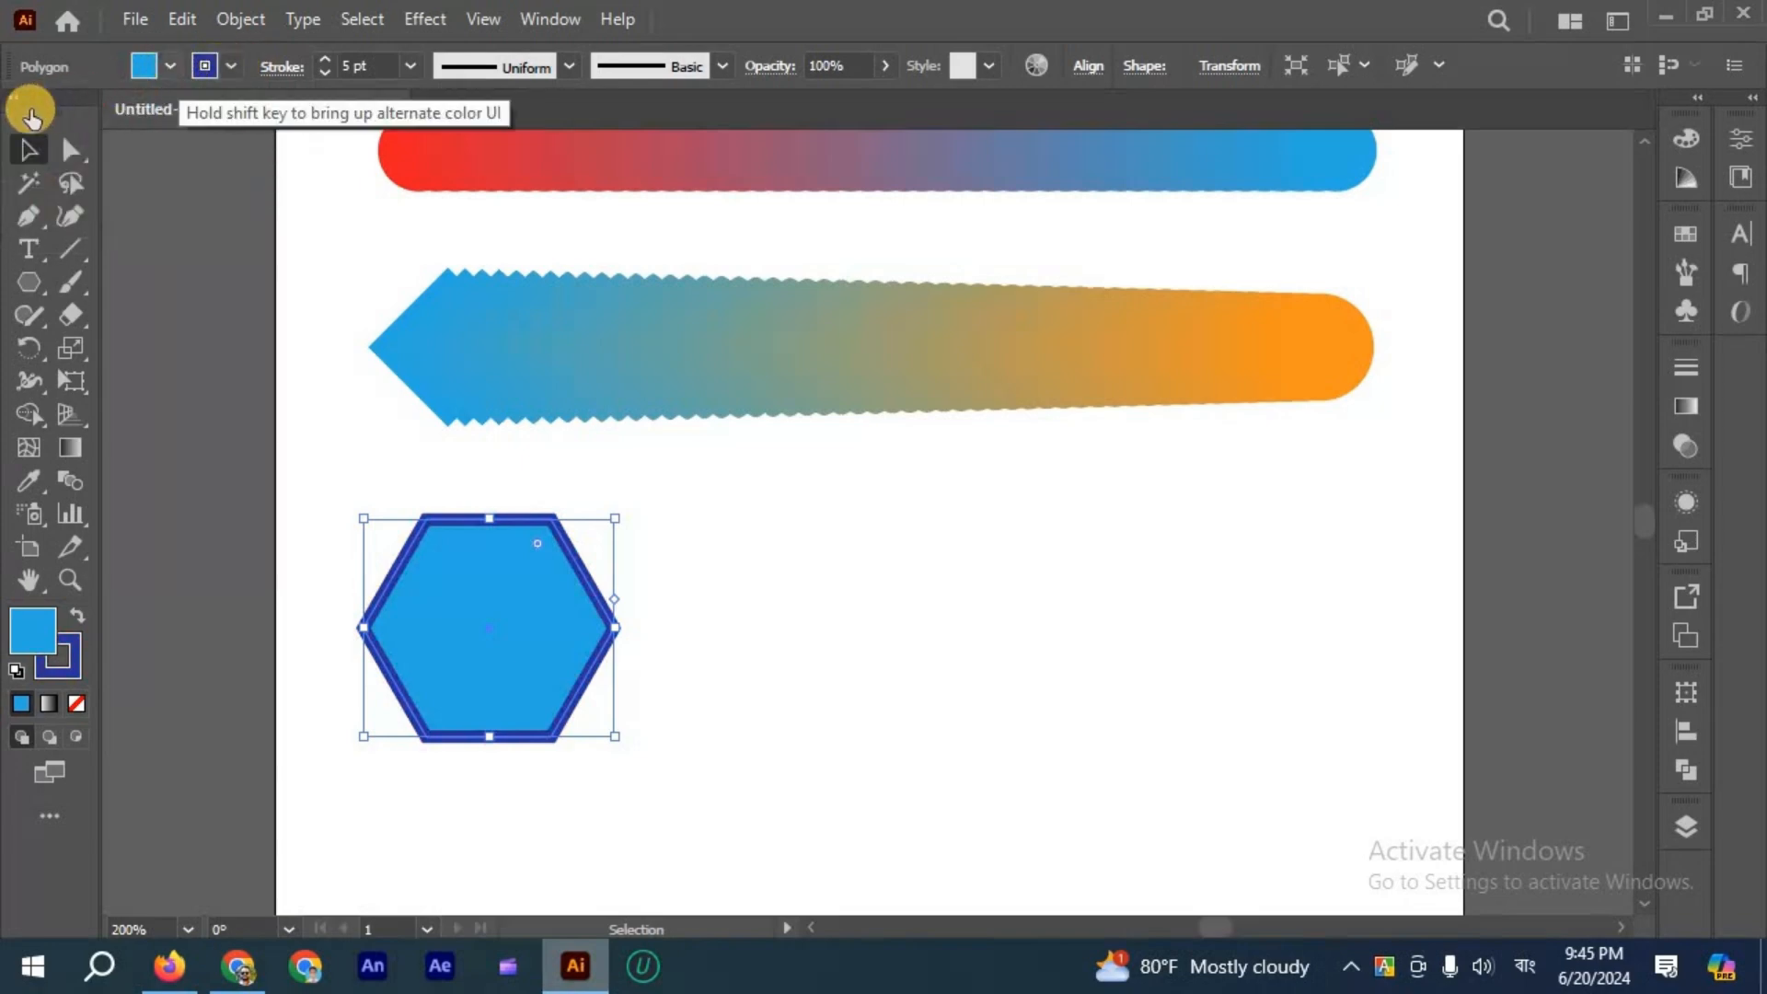
pyautogui.click(171, 66)
pyautogui.click(19, 113)
# Draw an unfilled triangle with the Polygon tool to the right of the hexagon, reducing the polygon to three sides.
pyautogui.click(20, 281)
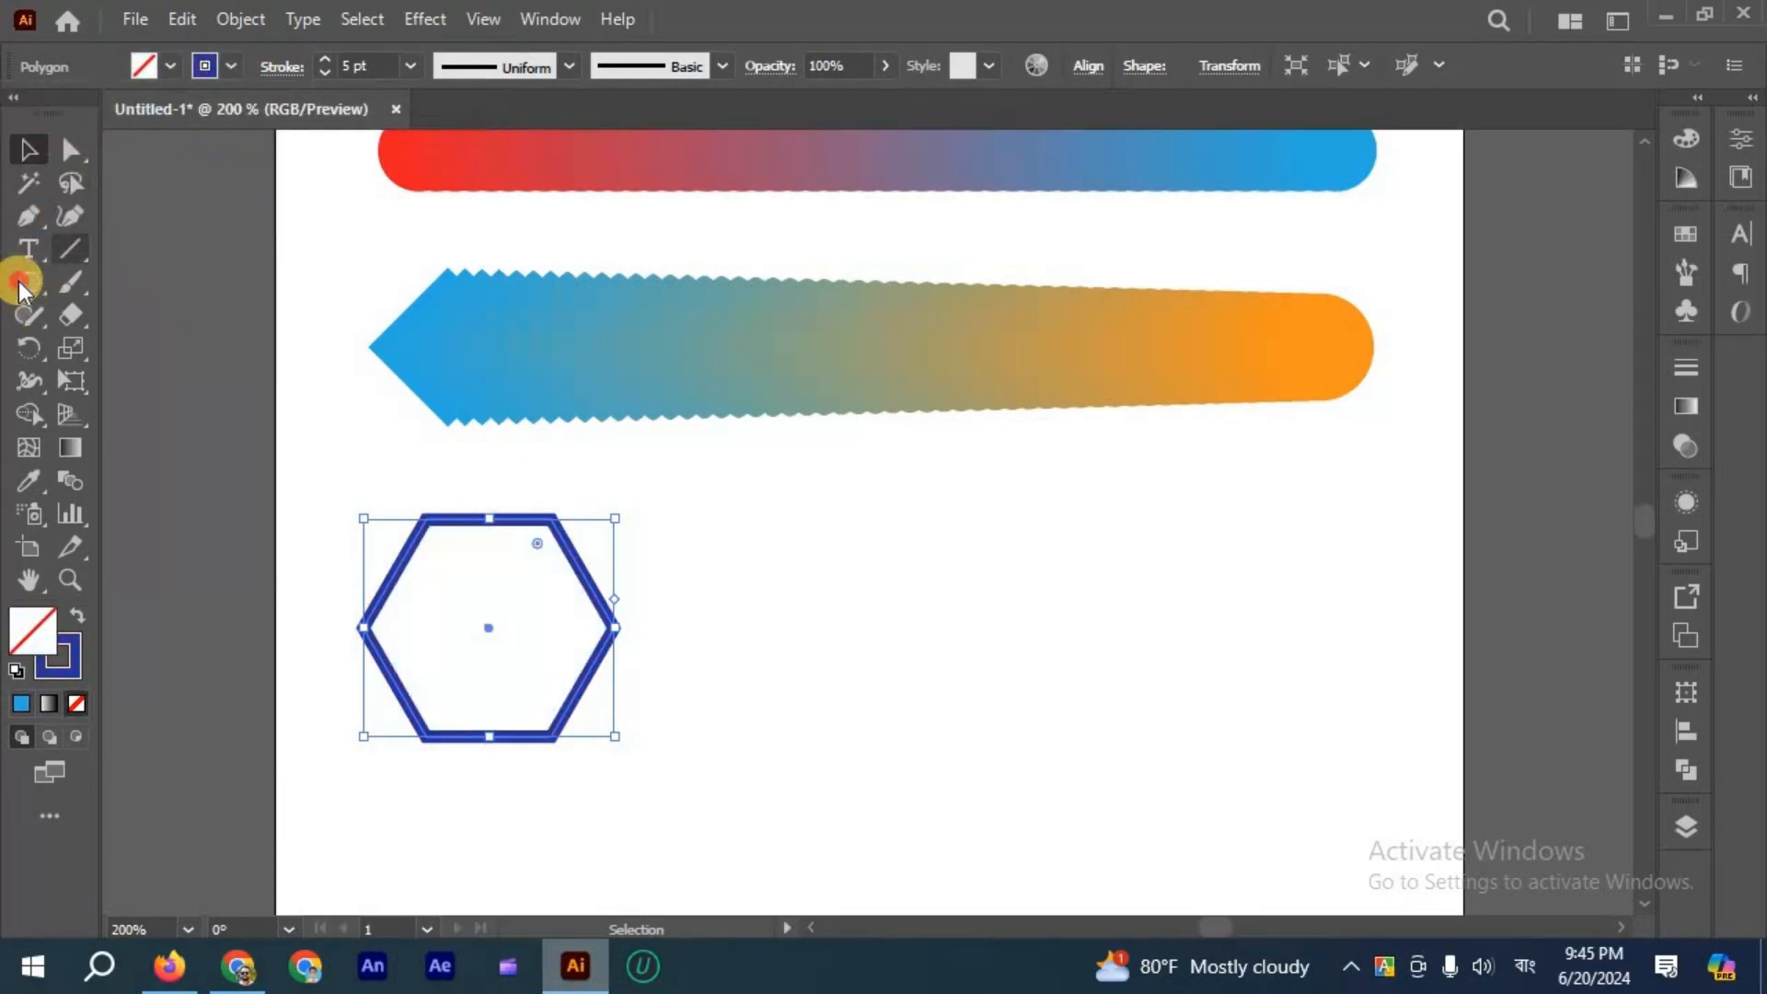
pyautogui.click(191, 379)
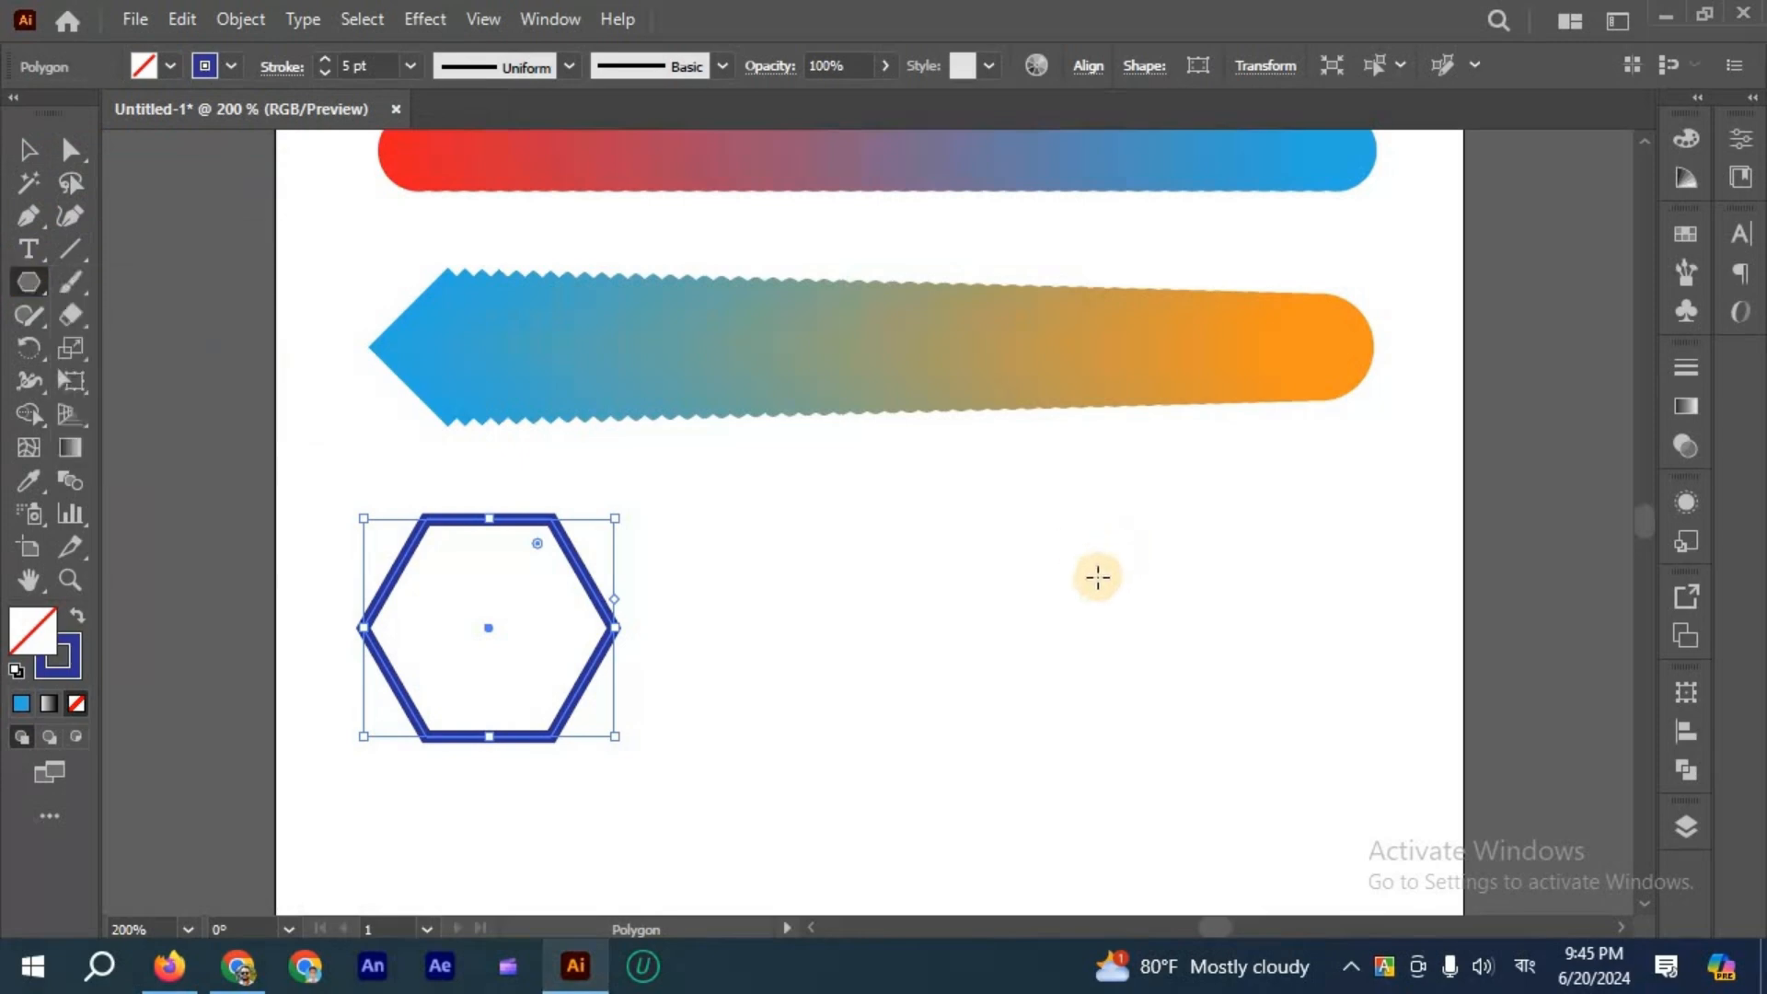
pyautogui.moveTo(1095, 576); pyautogui.dragTo(1261, 684)
pyautogui.press('Down')
pyautogui.press('Down')
pyautogui.press('Down')
pyautogui.click(37, 150)
pyautogui.moveTo(360, 531); pyautogui.dragTo(977, 672)
# Select the triangle and change its stroke colour to orange.
pyautogui.moveTo(1072, 562); pyautogui.dragTo(1345, 734)
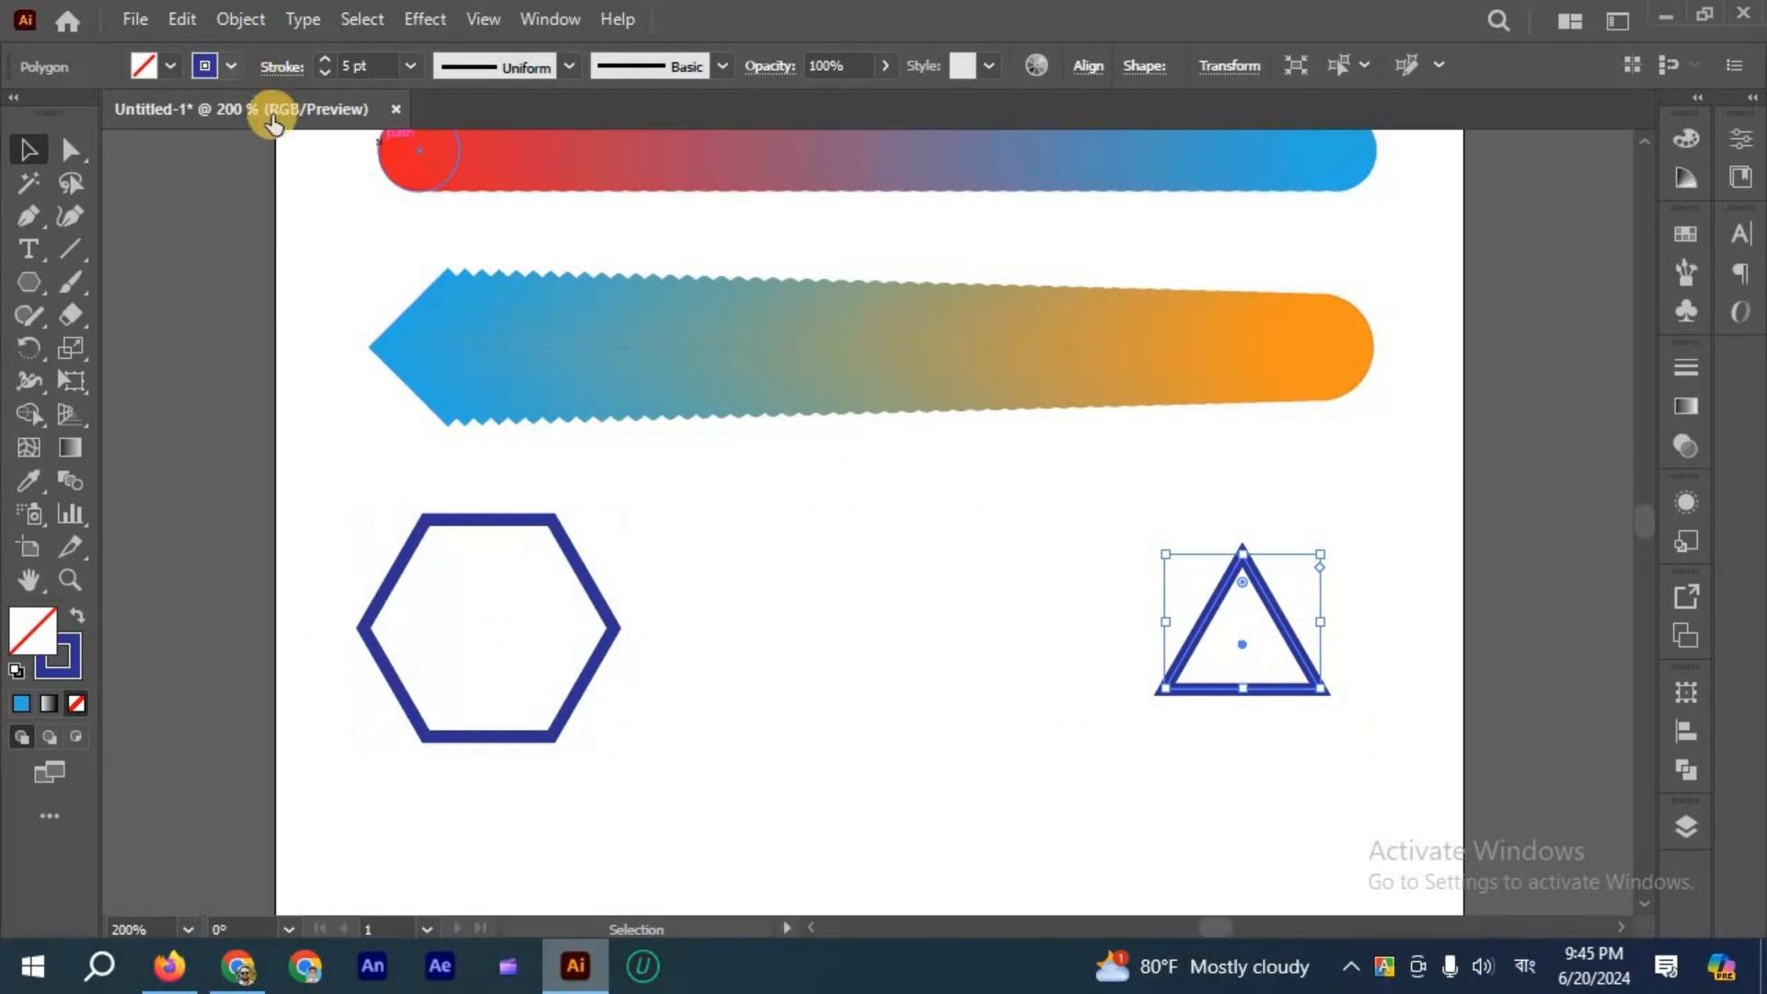
pyautogui.click(231, 66)
pyautogui.click(231, 111)
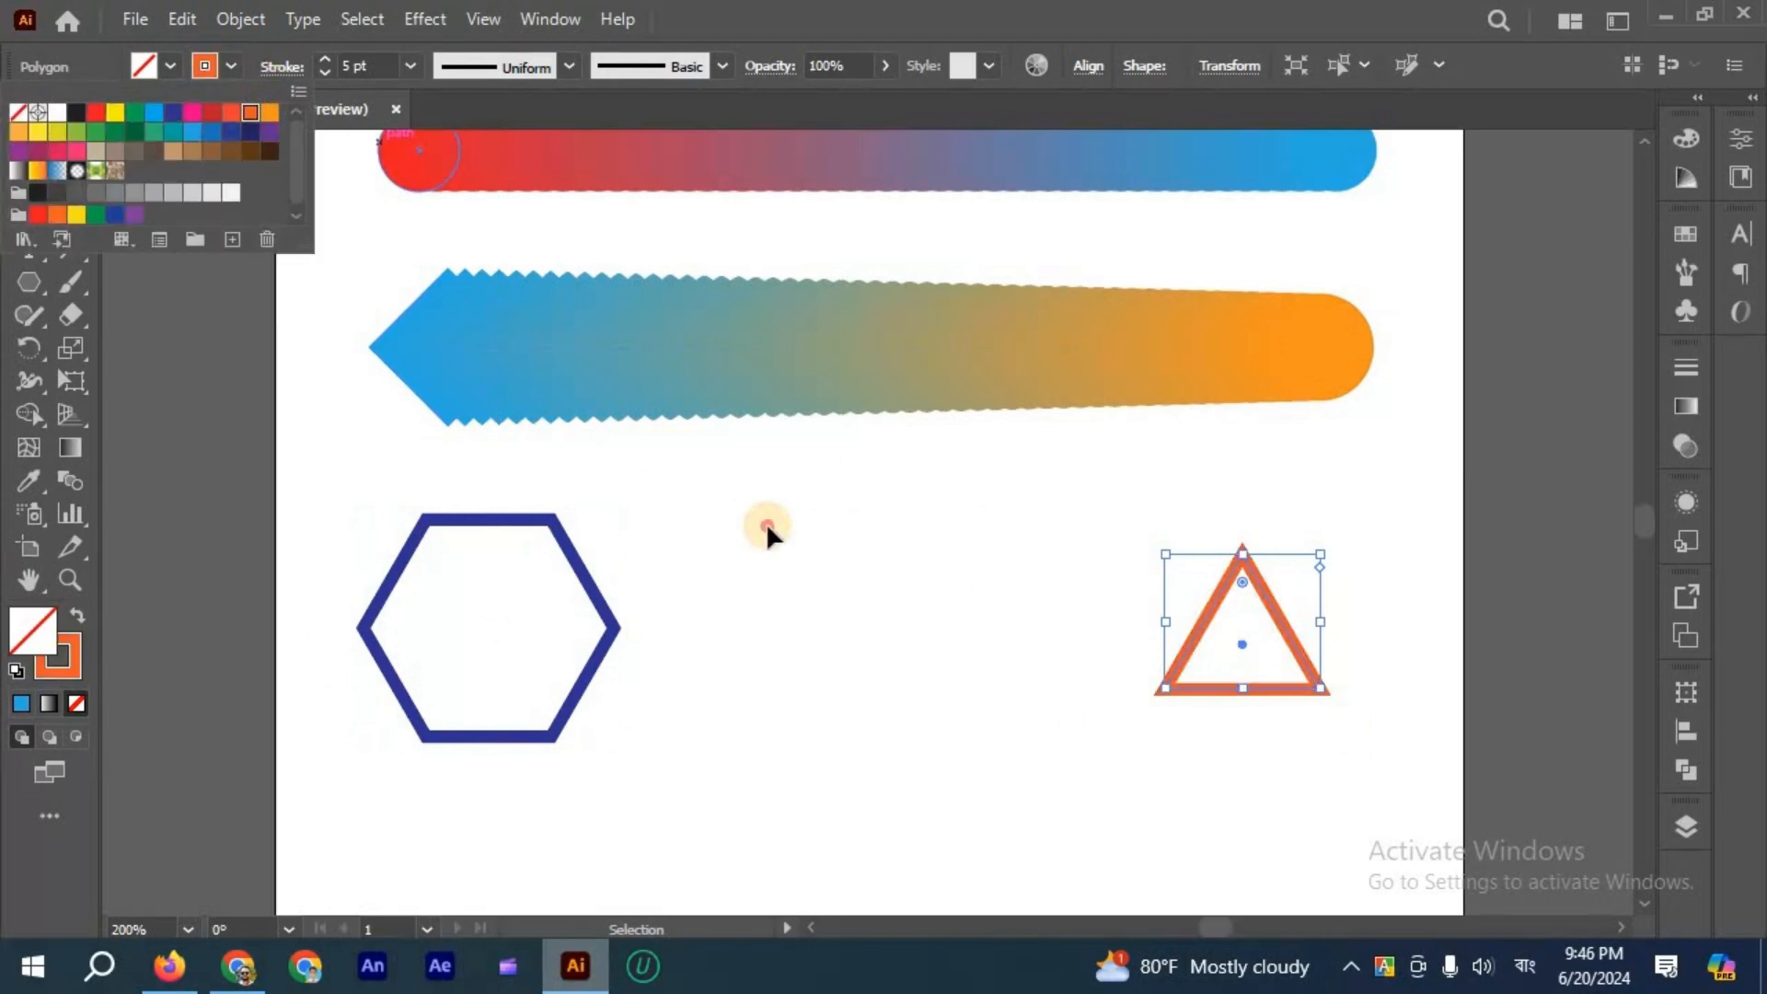
pyautogui.click(393, 494)
# Blend the dark blue hexagon into the orange triangle from centre to centre with the Blend tool.
pyautogui.moveTo(1317, 736); pyautogui.dragTo(145, 502)
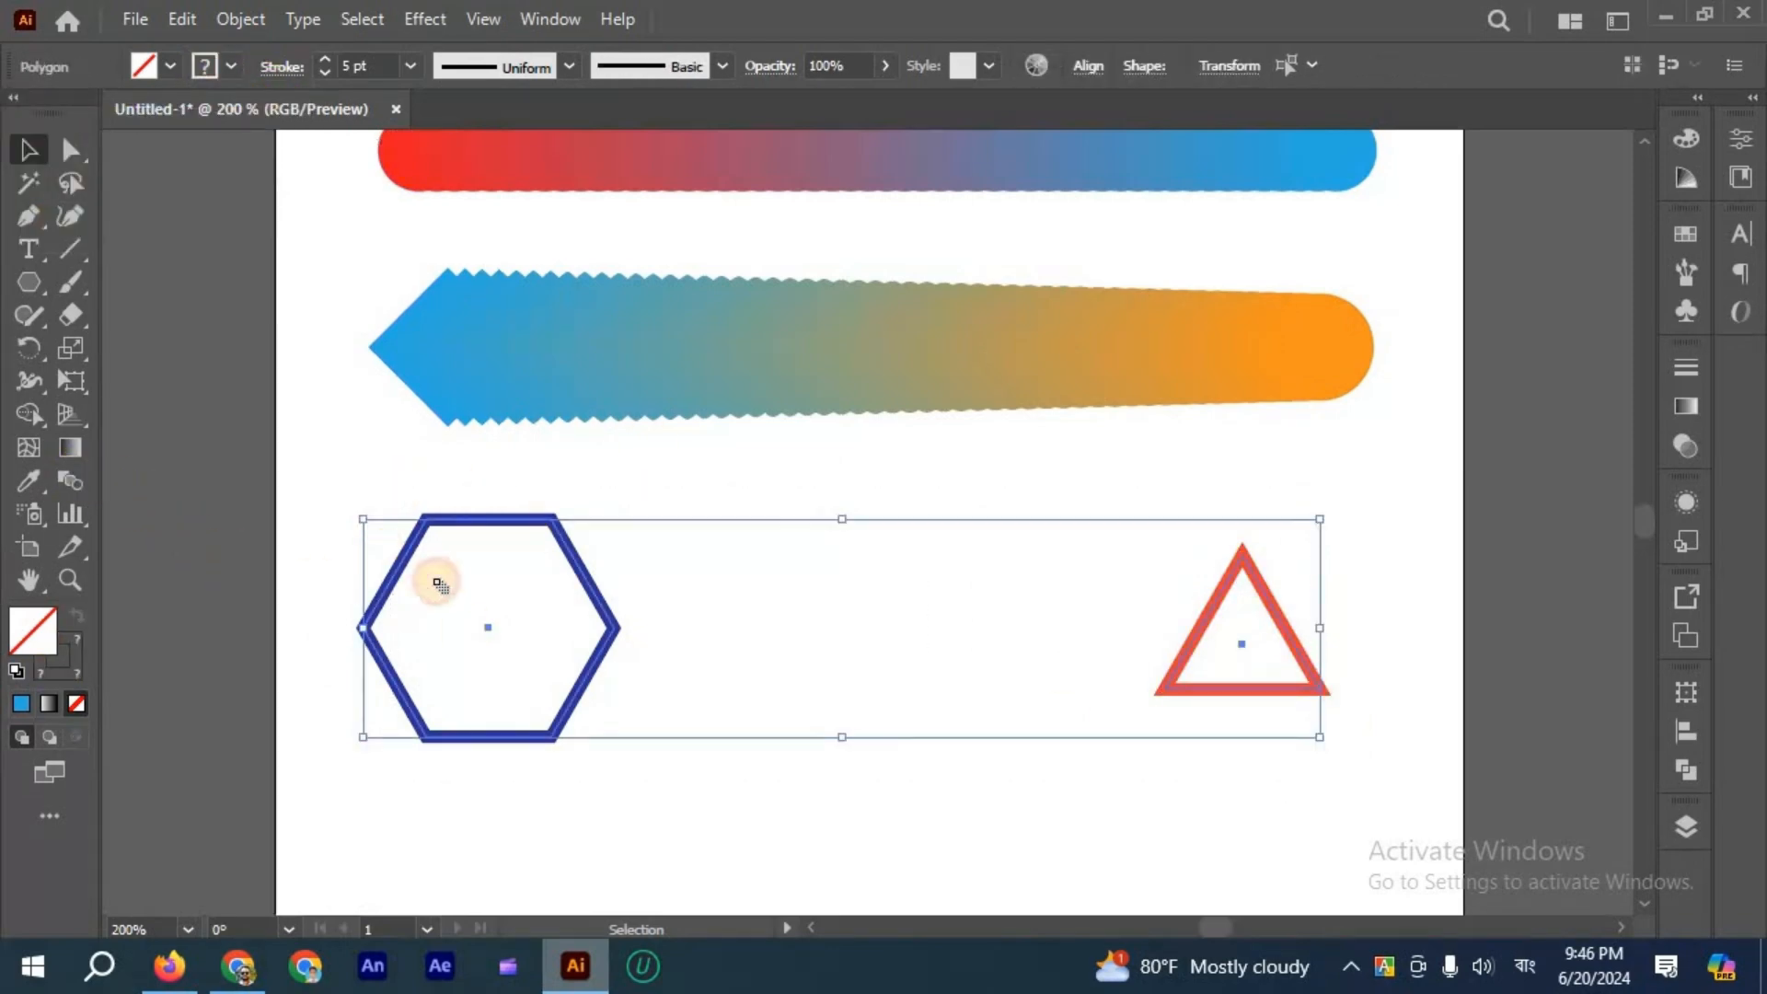
pyautogui.press('w')
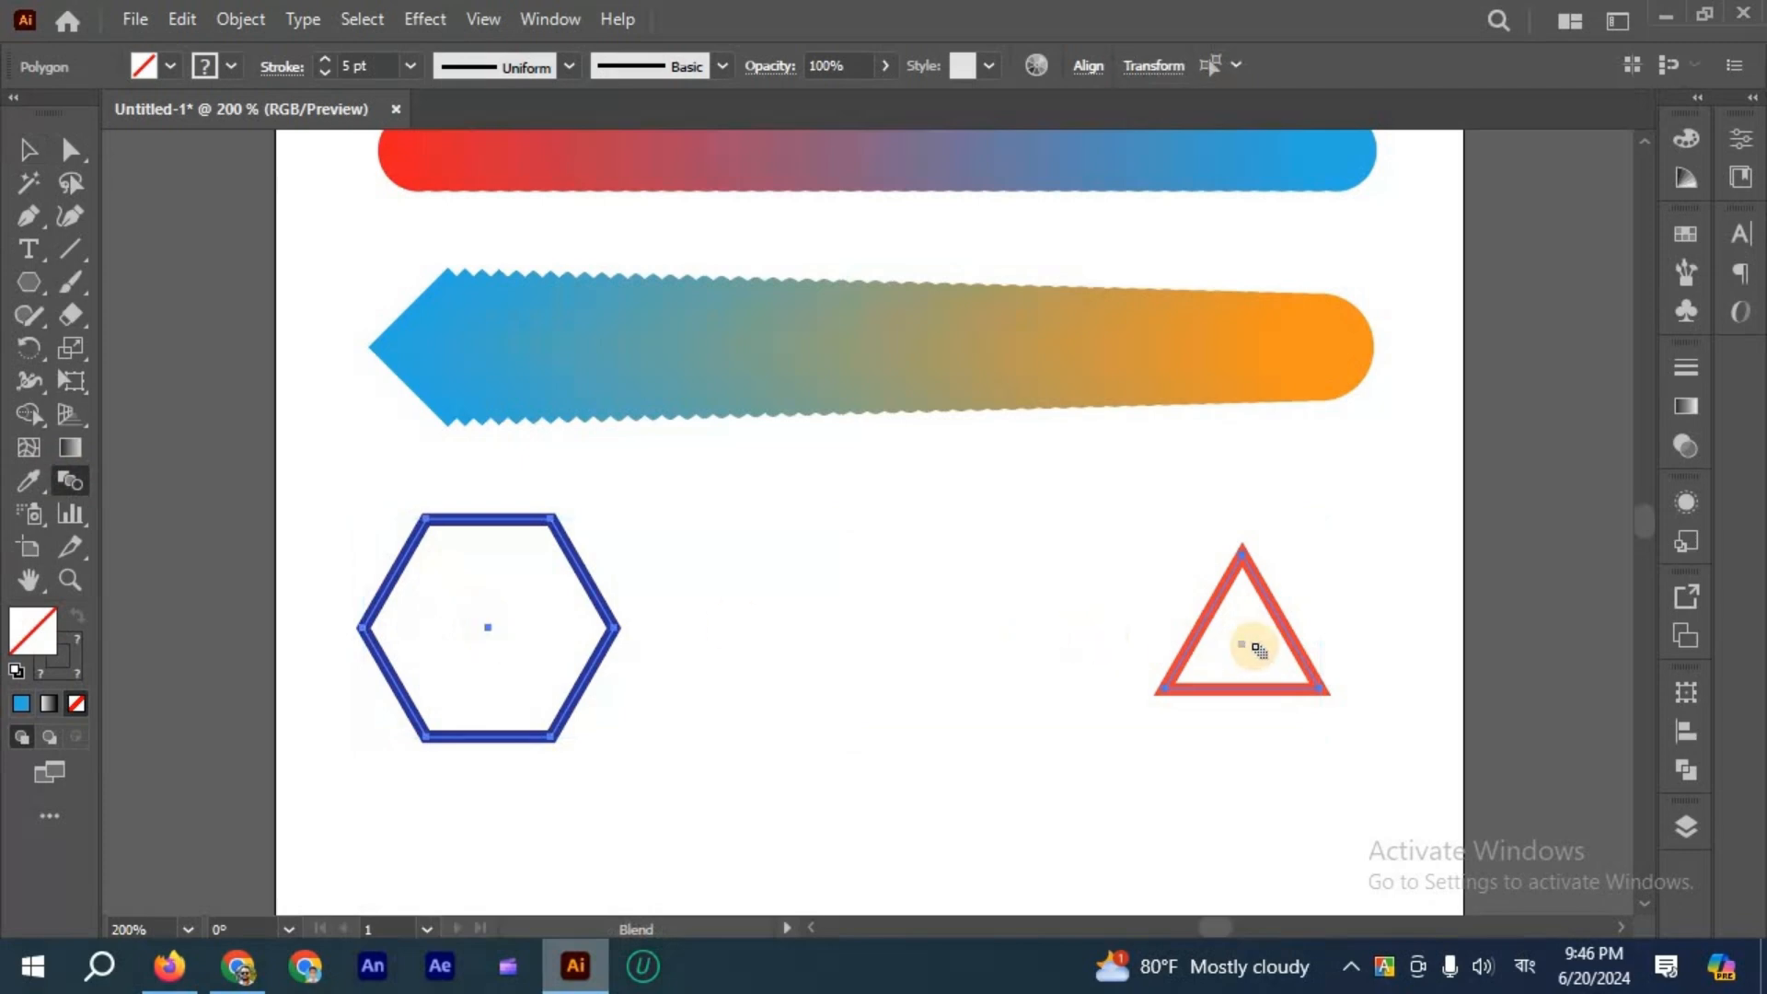
pyautogui.click(1242, 649)
pyautogui.press('v')
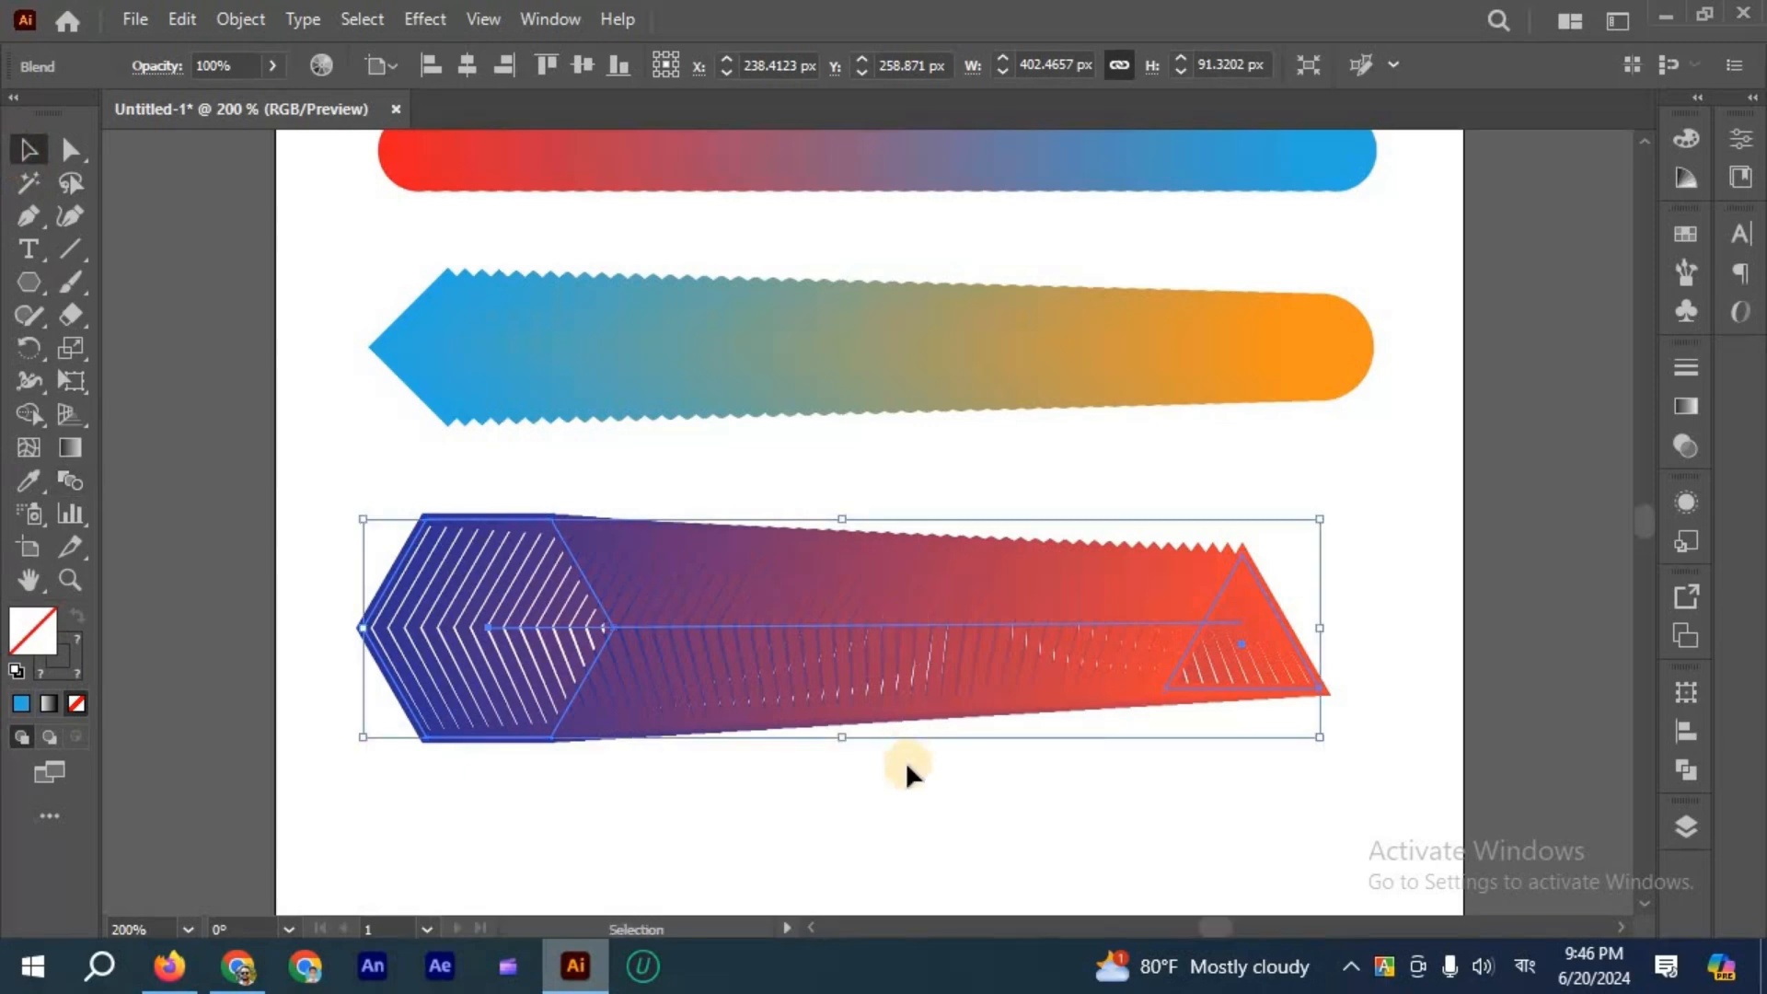
pyautogui.click(902, 778)
pyautogui.scroll(-2, 714, 580)
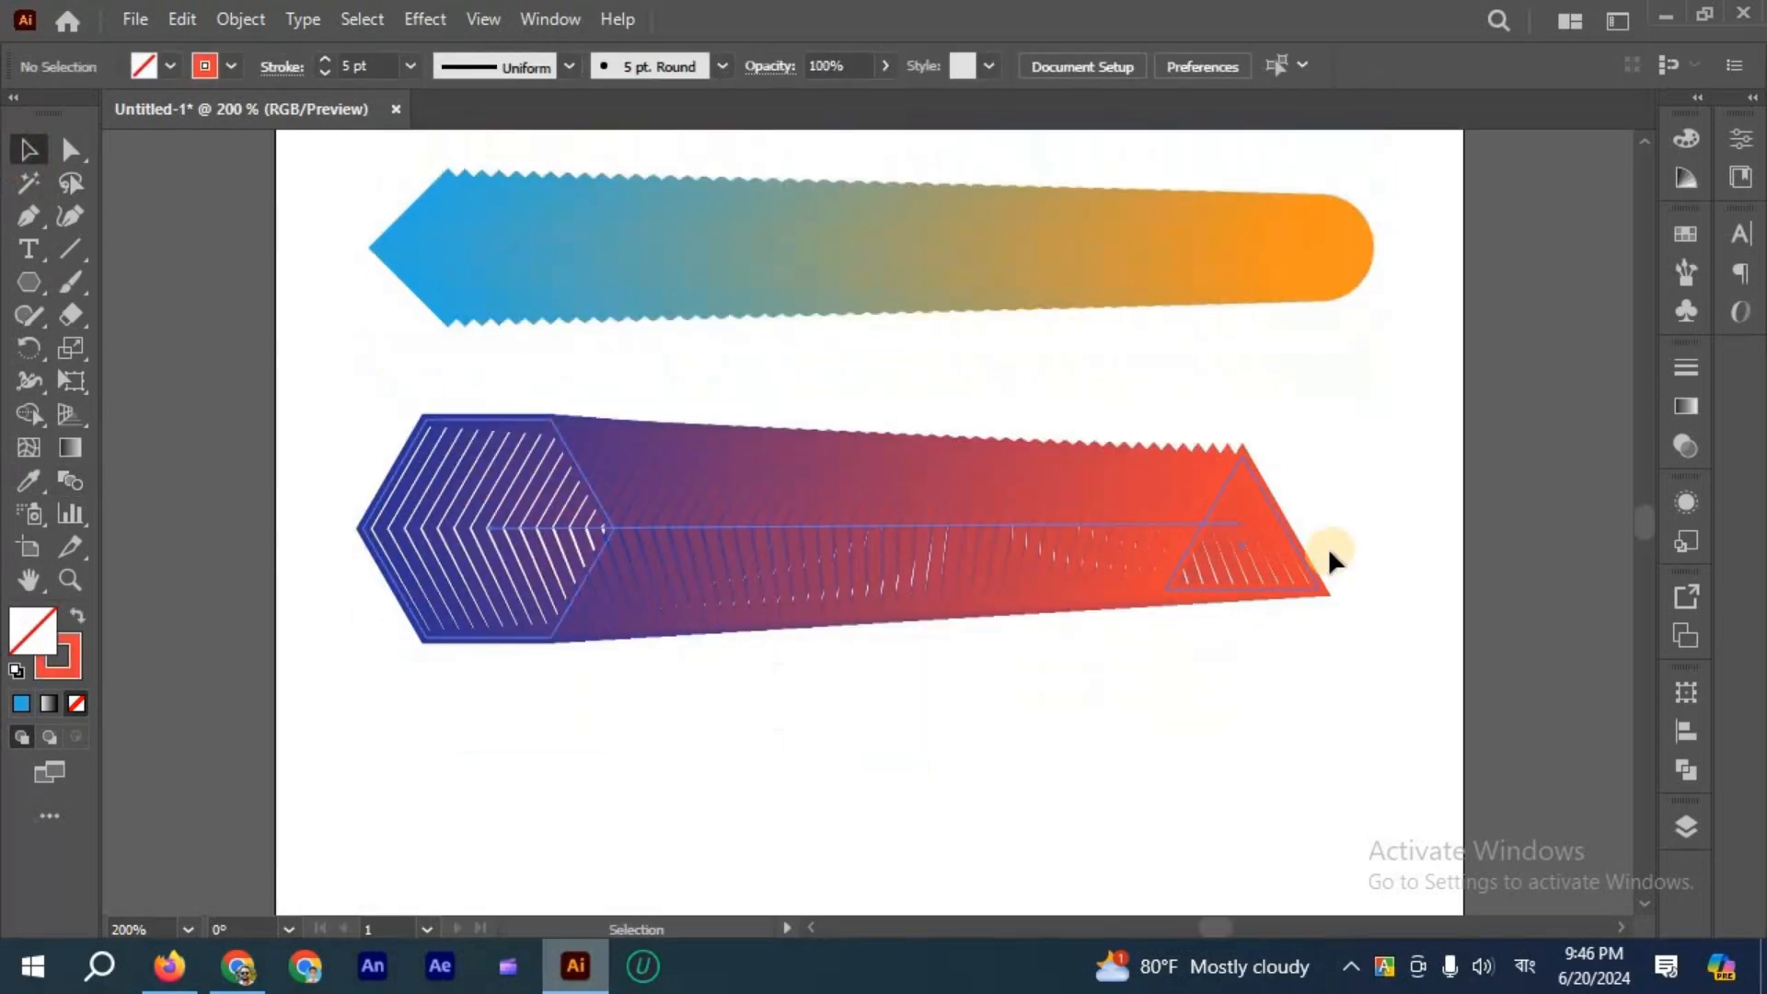
# Set the spacing of the hexagon-to-triangle blend to 23 specified steps.
pyautogui.click(716, 431)
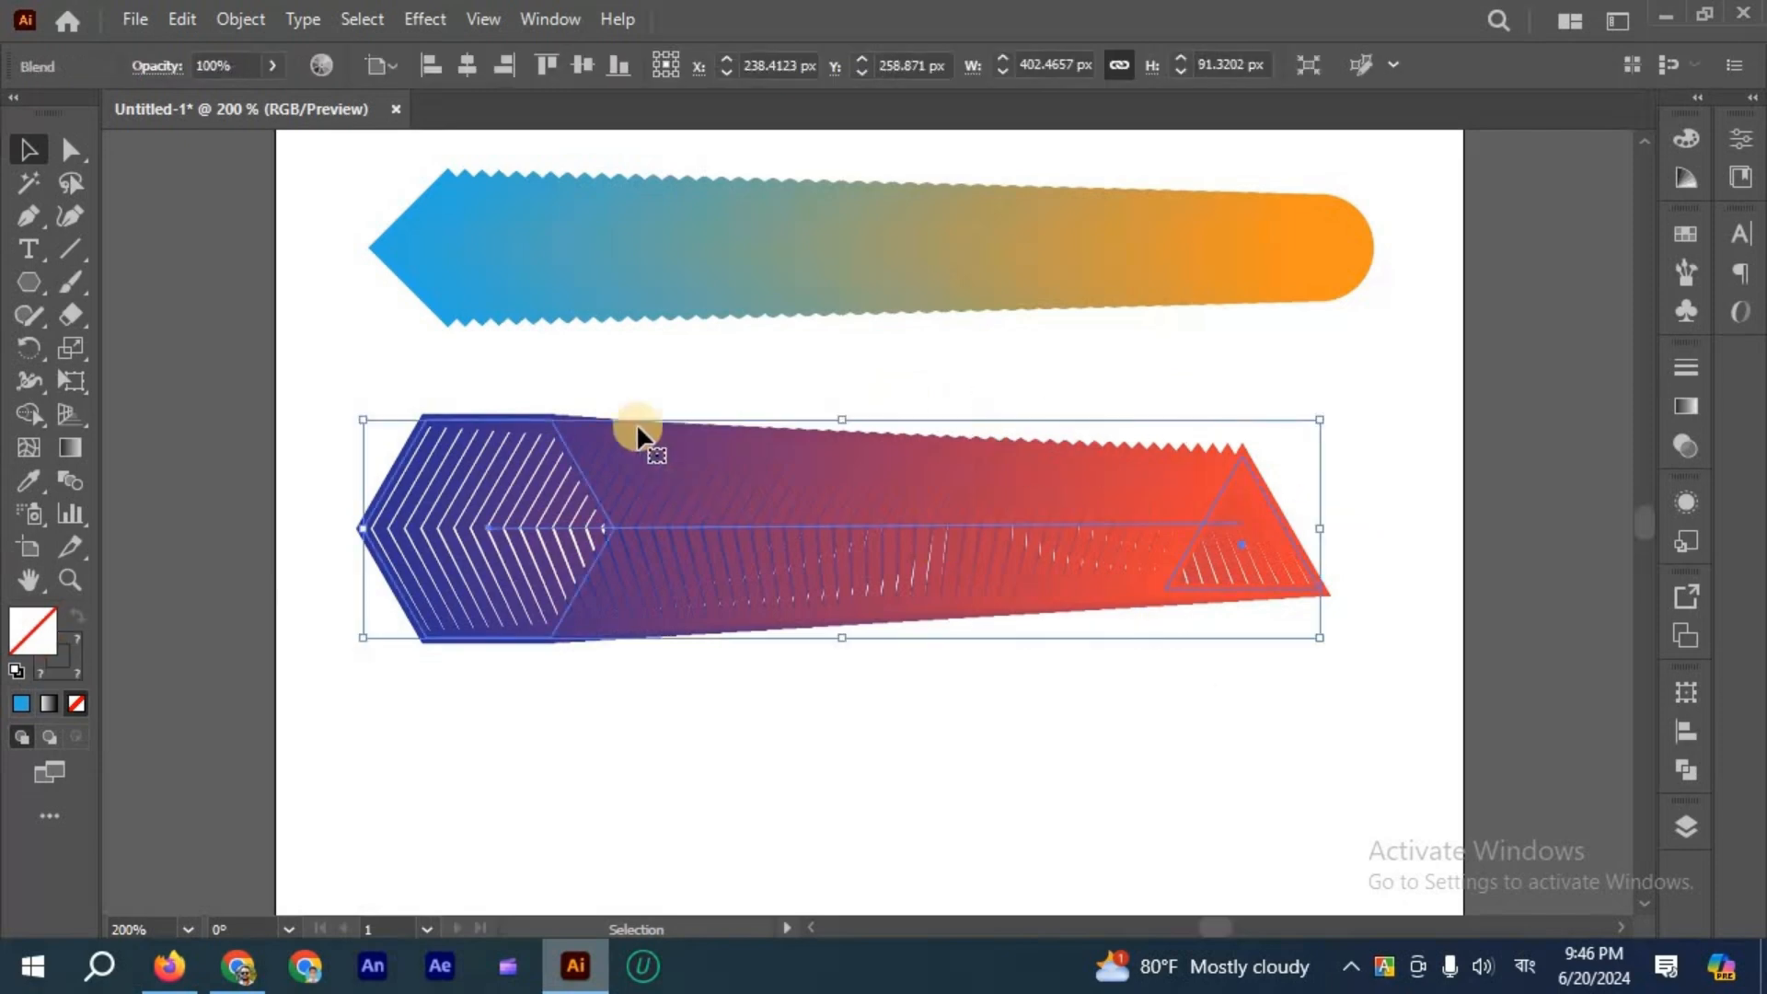
pyautogui.doubleClick(58, 473)
pyautogui.click(1193, 640)
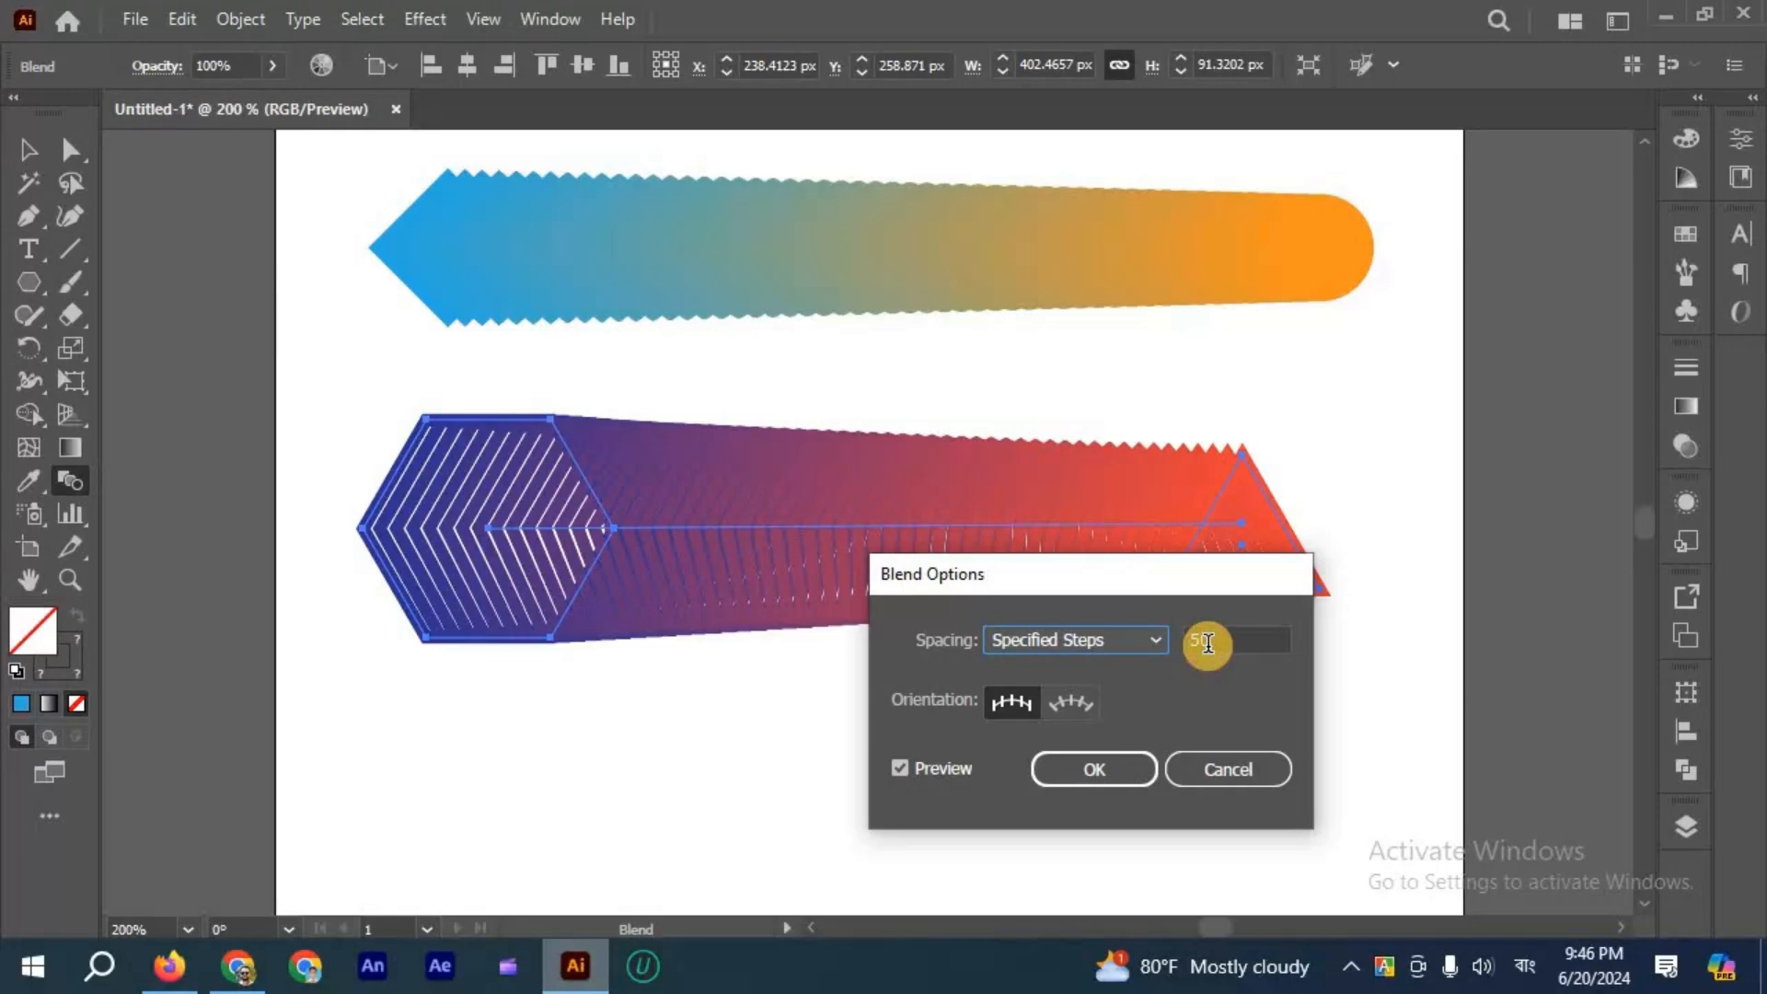
pyautogui.click(1207, 644)
pyautogui.press('Down')
pyautogui.press('Down')
pyautogui.press('Down')
pyautogui.press('Down')
pyautogui.press('Down')
pyautogui.press('Down')
pyautogui.press('Down')
pyautogui.press('Down')
pyautogui.press('Down')
pyautogui.press('Down')
pyautogui.press('Down')
pyautogui.press('Down')
pyautogui.press('Down')
pyautogui.press('Down')
pyautogui.press('Down')
pyautogui.press('Down')
pyautogui.press('Down')
pyautogui.press('Down')
pyautogui.press('Down')
pyautogui.press('Down')
pyautogui.press('Down')
pyautogui.press('Down')
pyautogui.press('Down')
pyautogui.press('Down')
pyautogui.press('Down')
pyautogui.moveTo(1182, 581); pyautogui.dragTo(1163, 722)
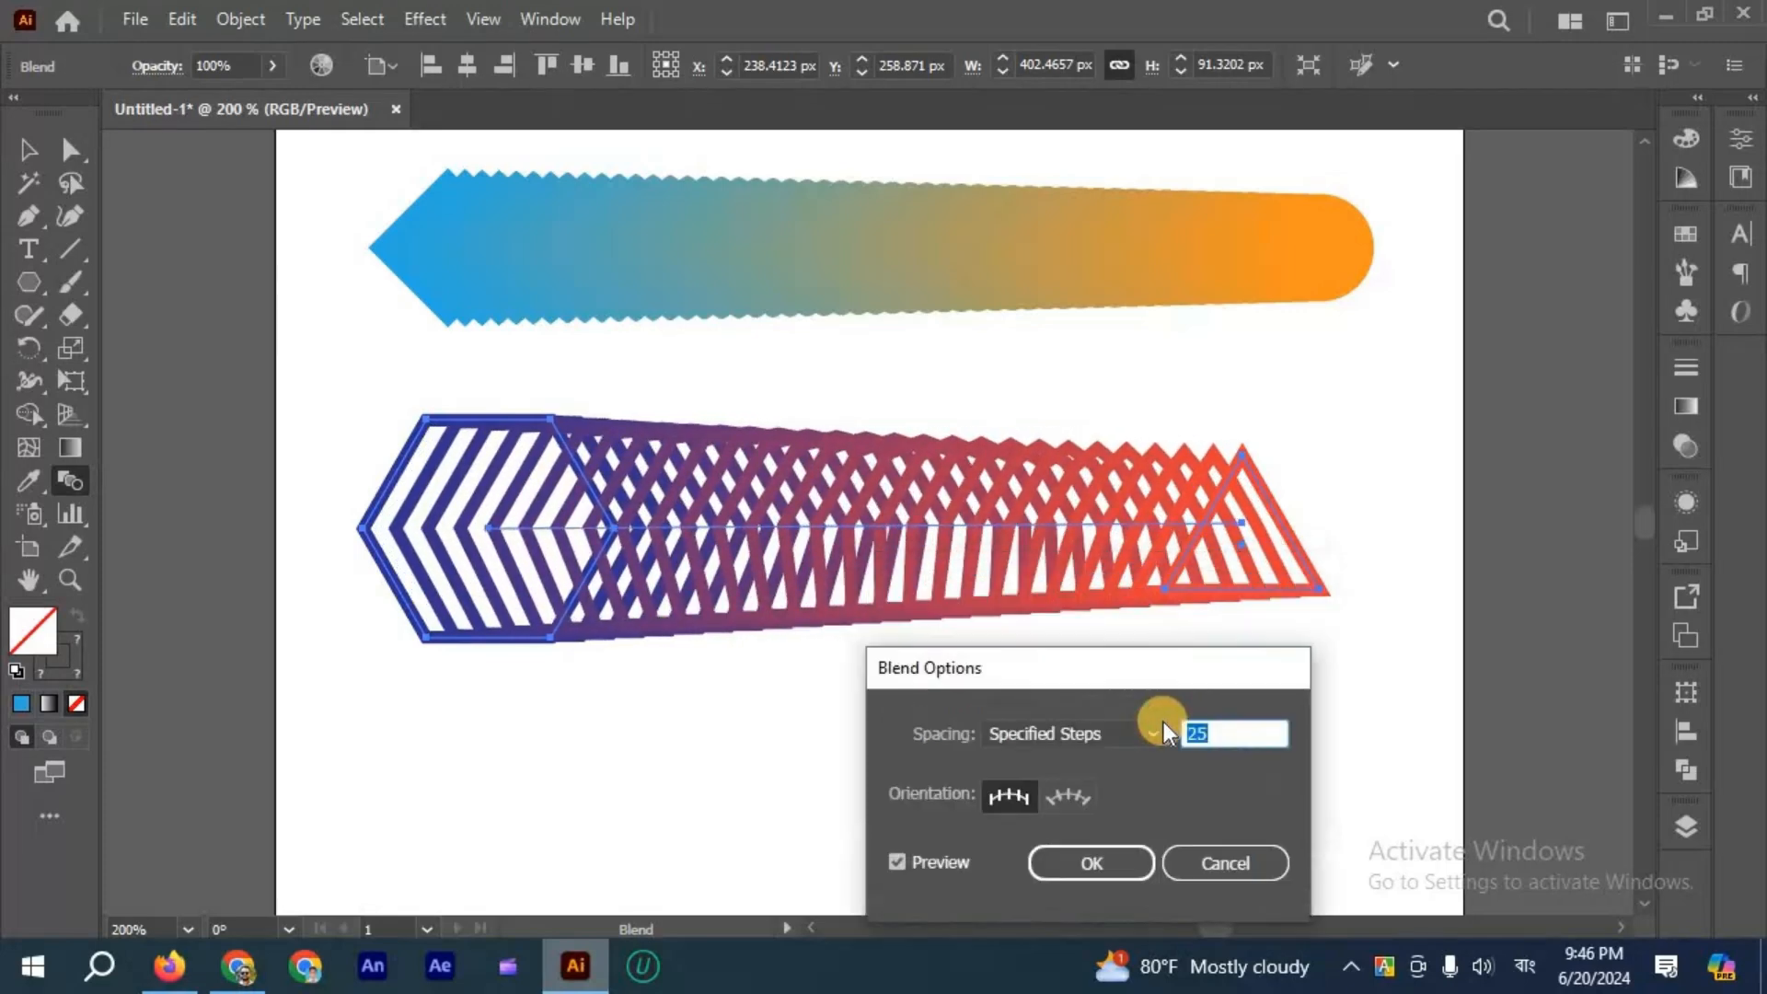
pyautogui.press('Down')
pyautogui.press('Down')
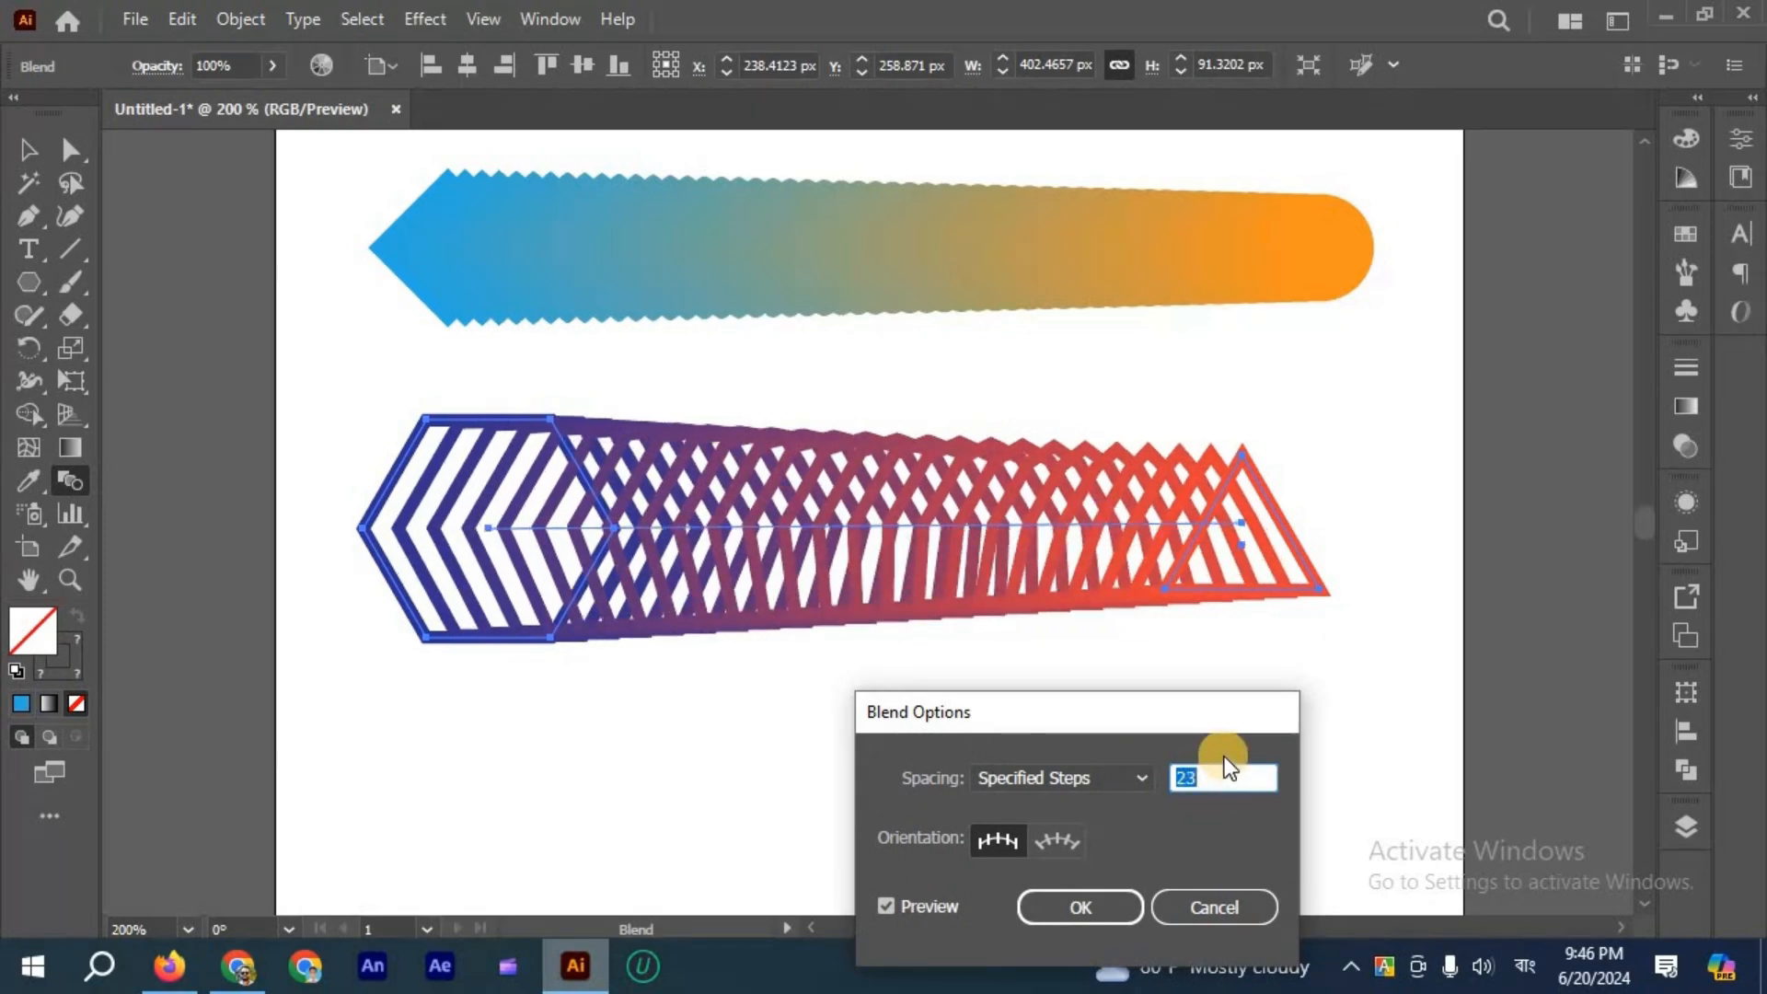
pyautogui.moveTo(1128, 714); pyautogui.dragTo(1352, 612)
pyautogui.click(1313, 804)
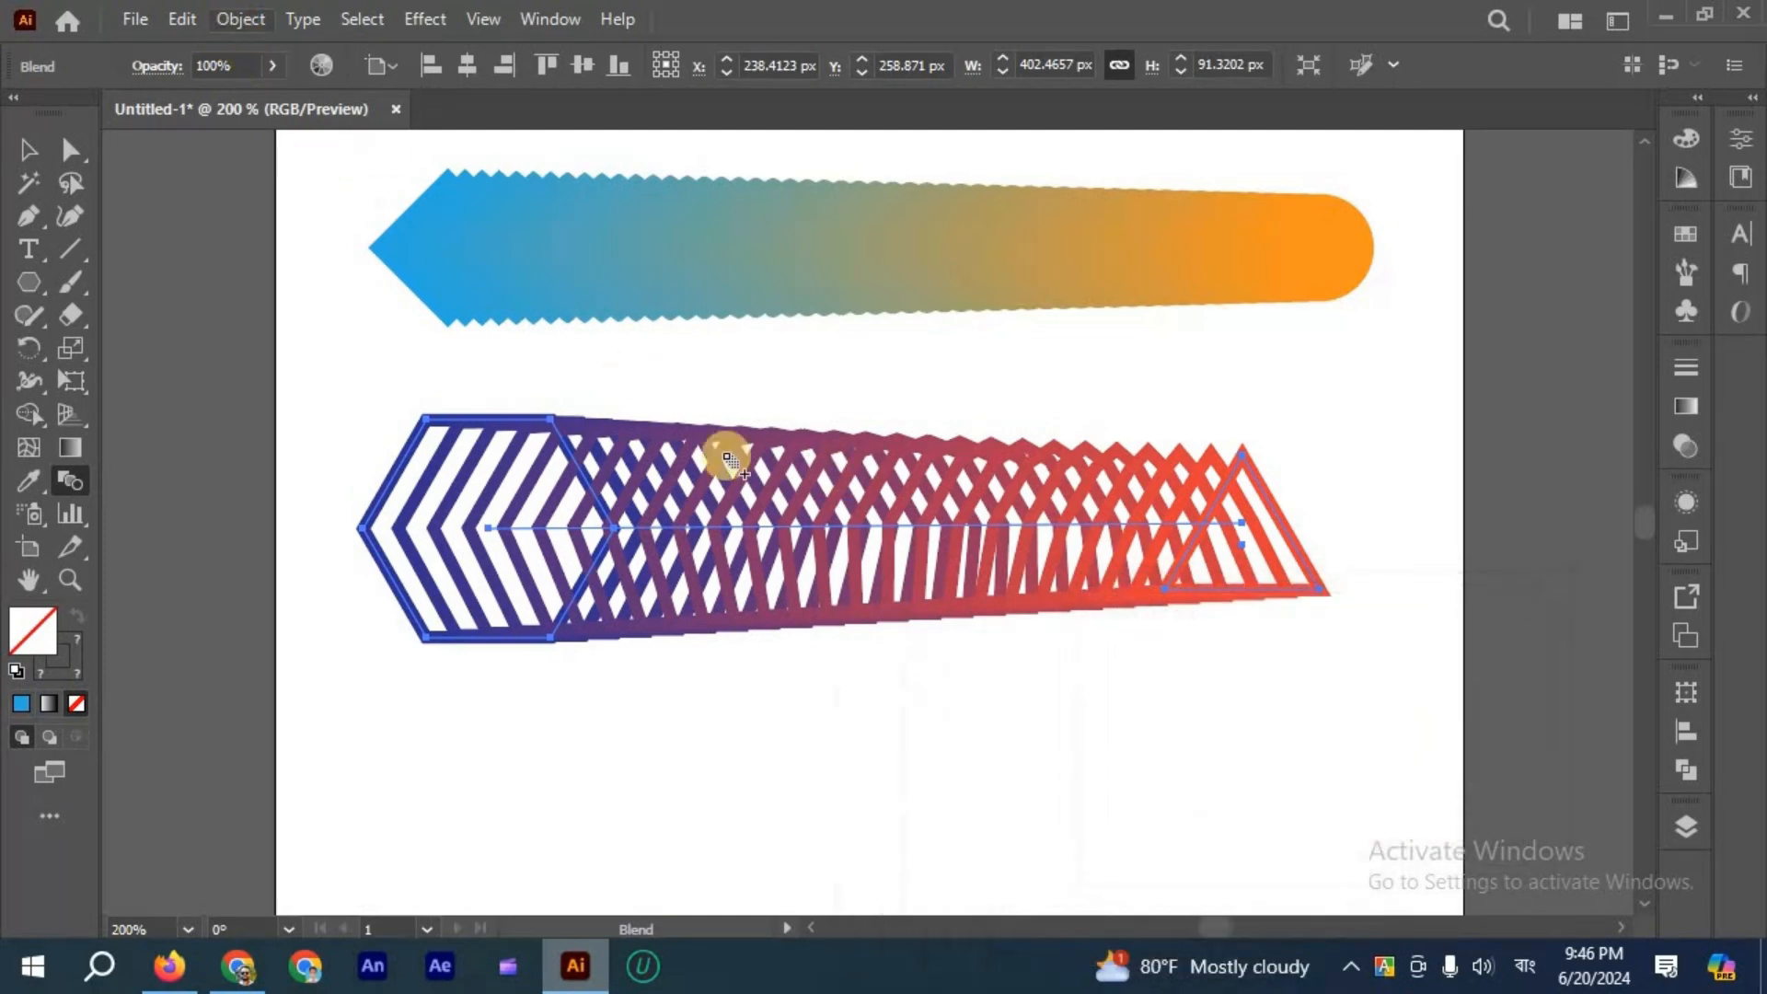
# Look through the Blend commands available for the selected hexagon-to-triangle blend.
pyautogui.click(235, 20)
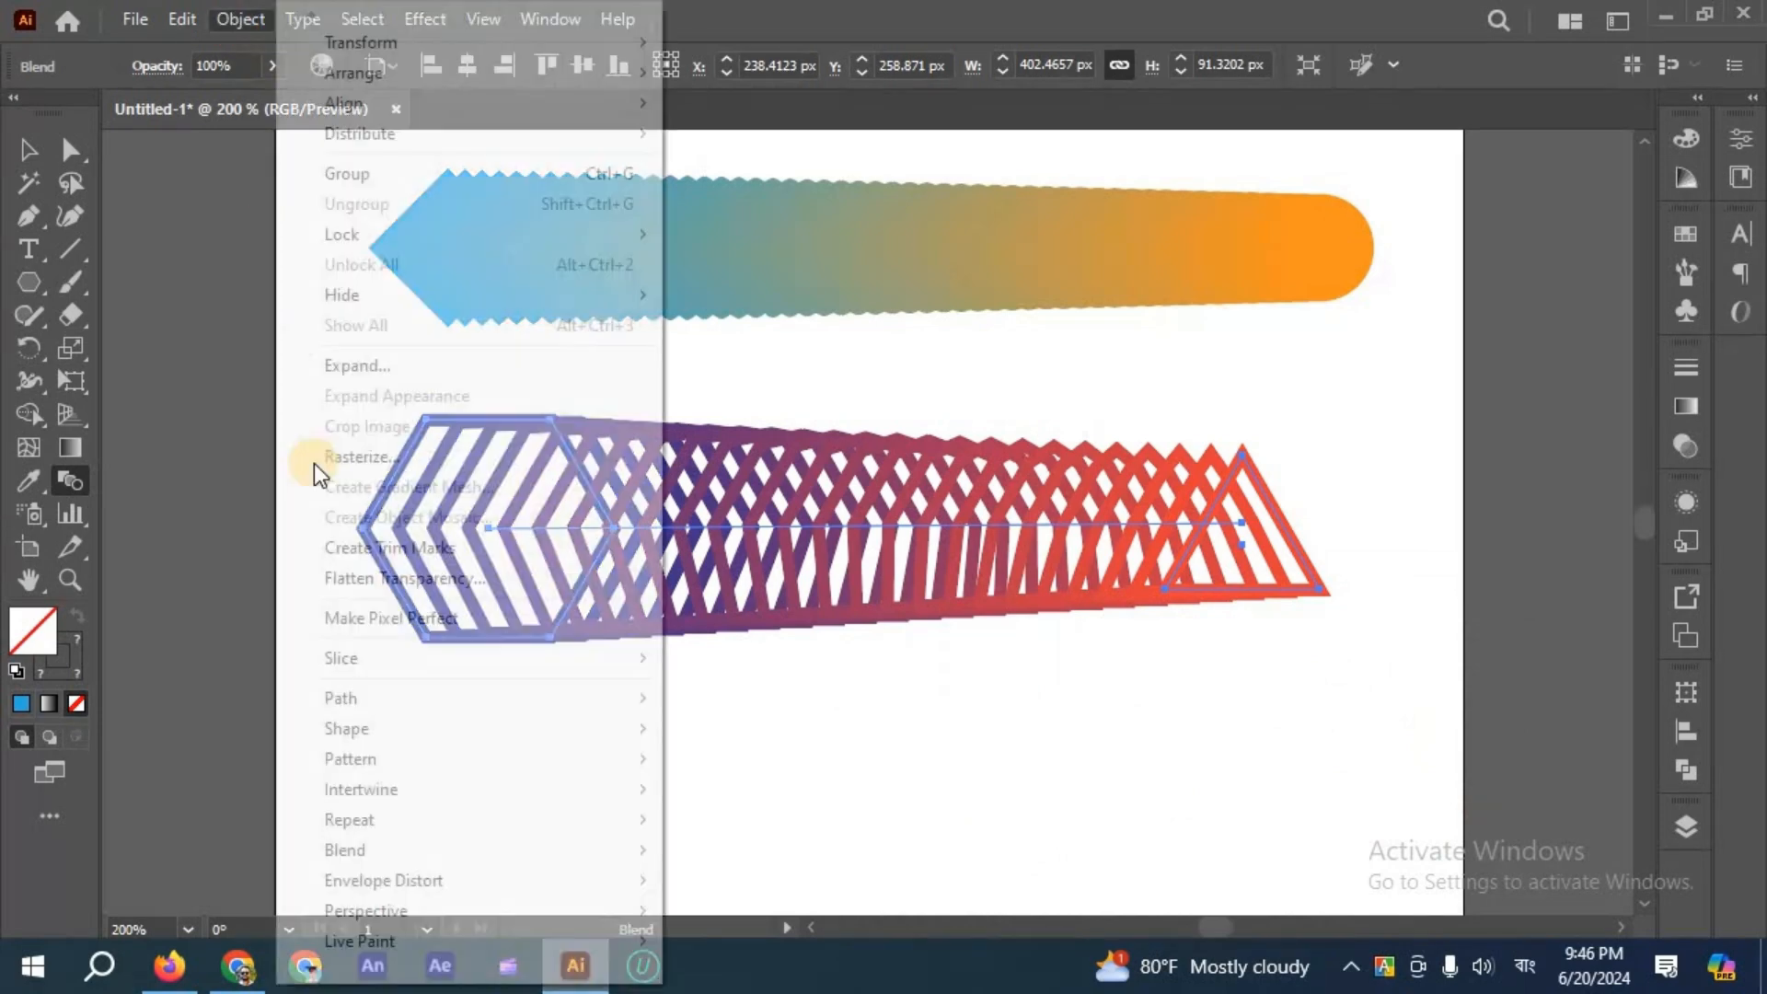
pyautogui.moveTo(374, 846)
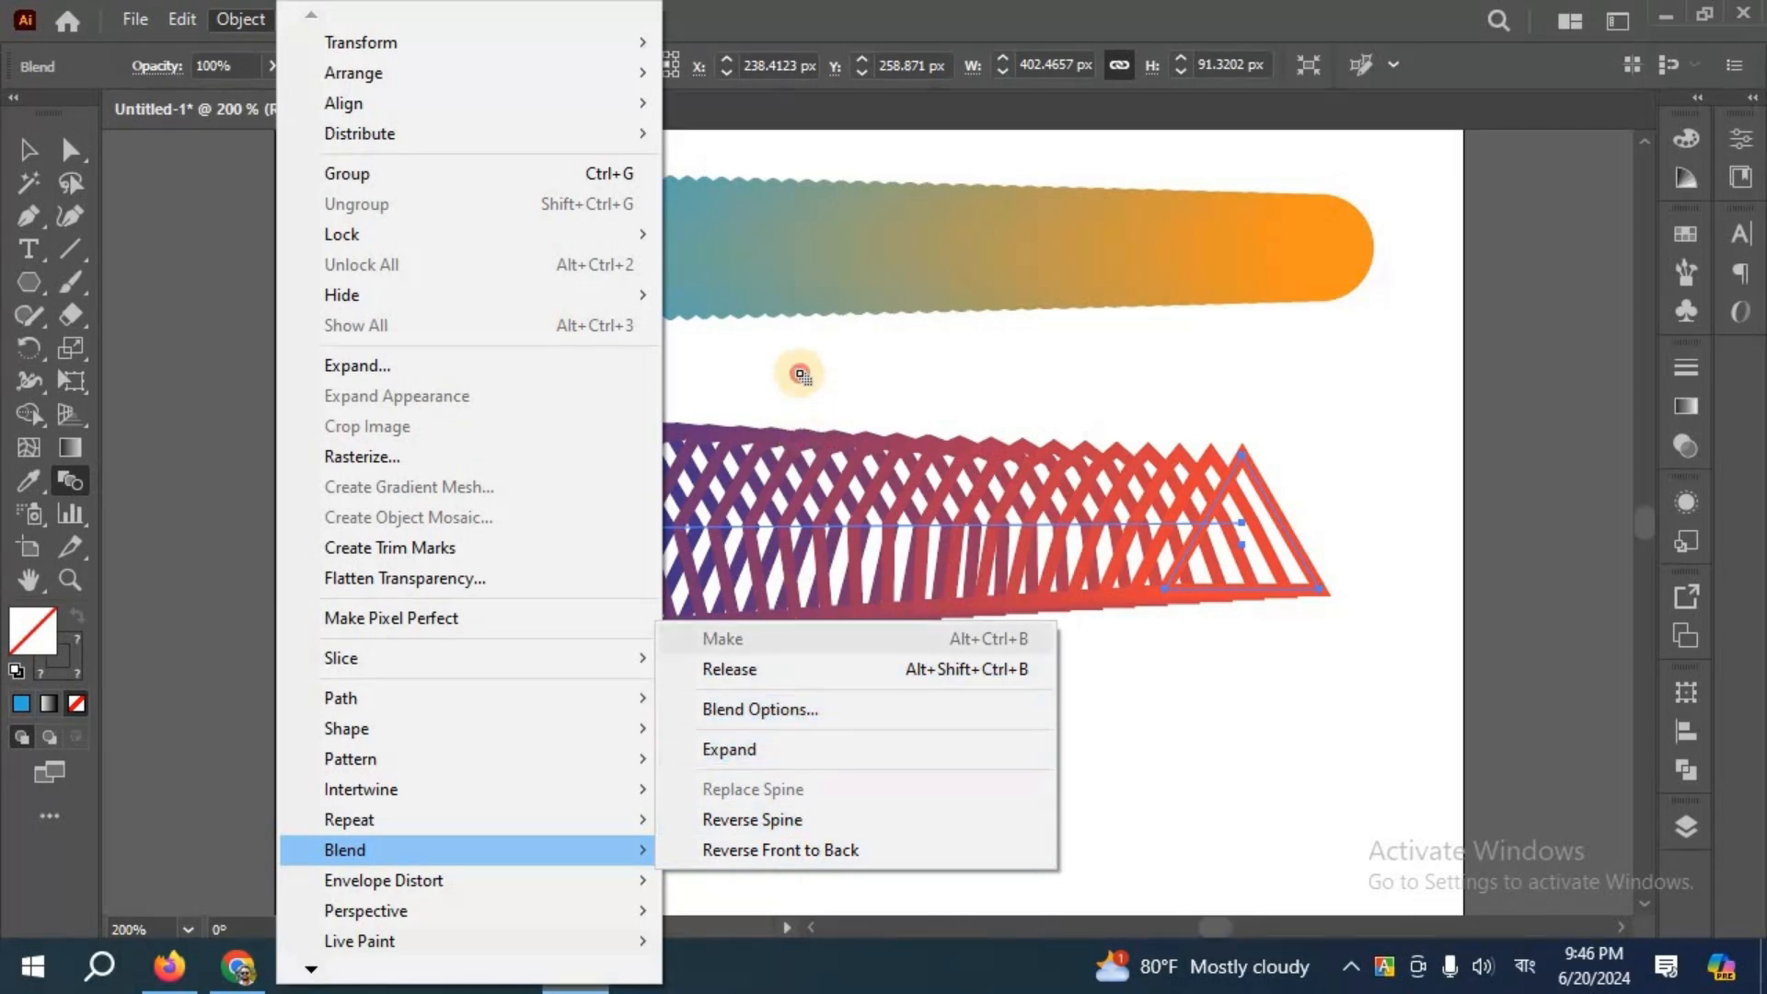
# Reverse the spine of the hexagon-to-triangle blend so the two end shapes swap places, and deselect it.
pyautogui.click(28, 149)
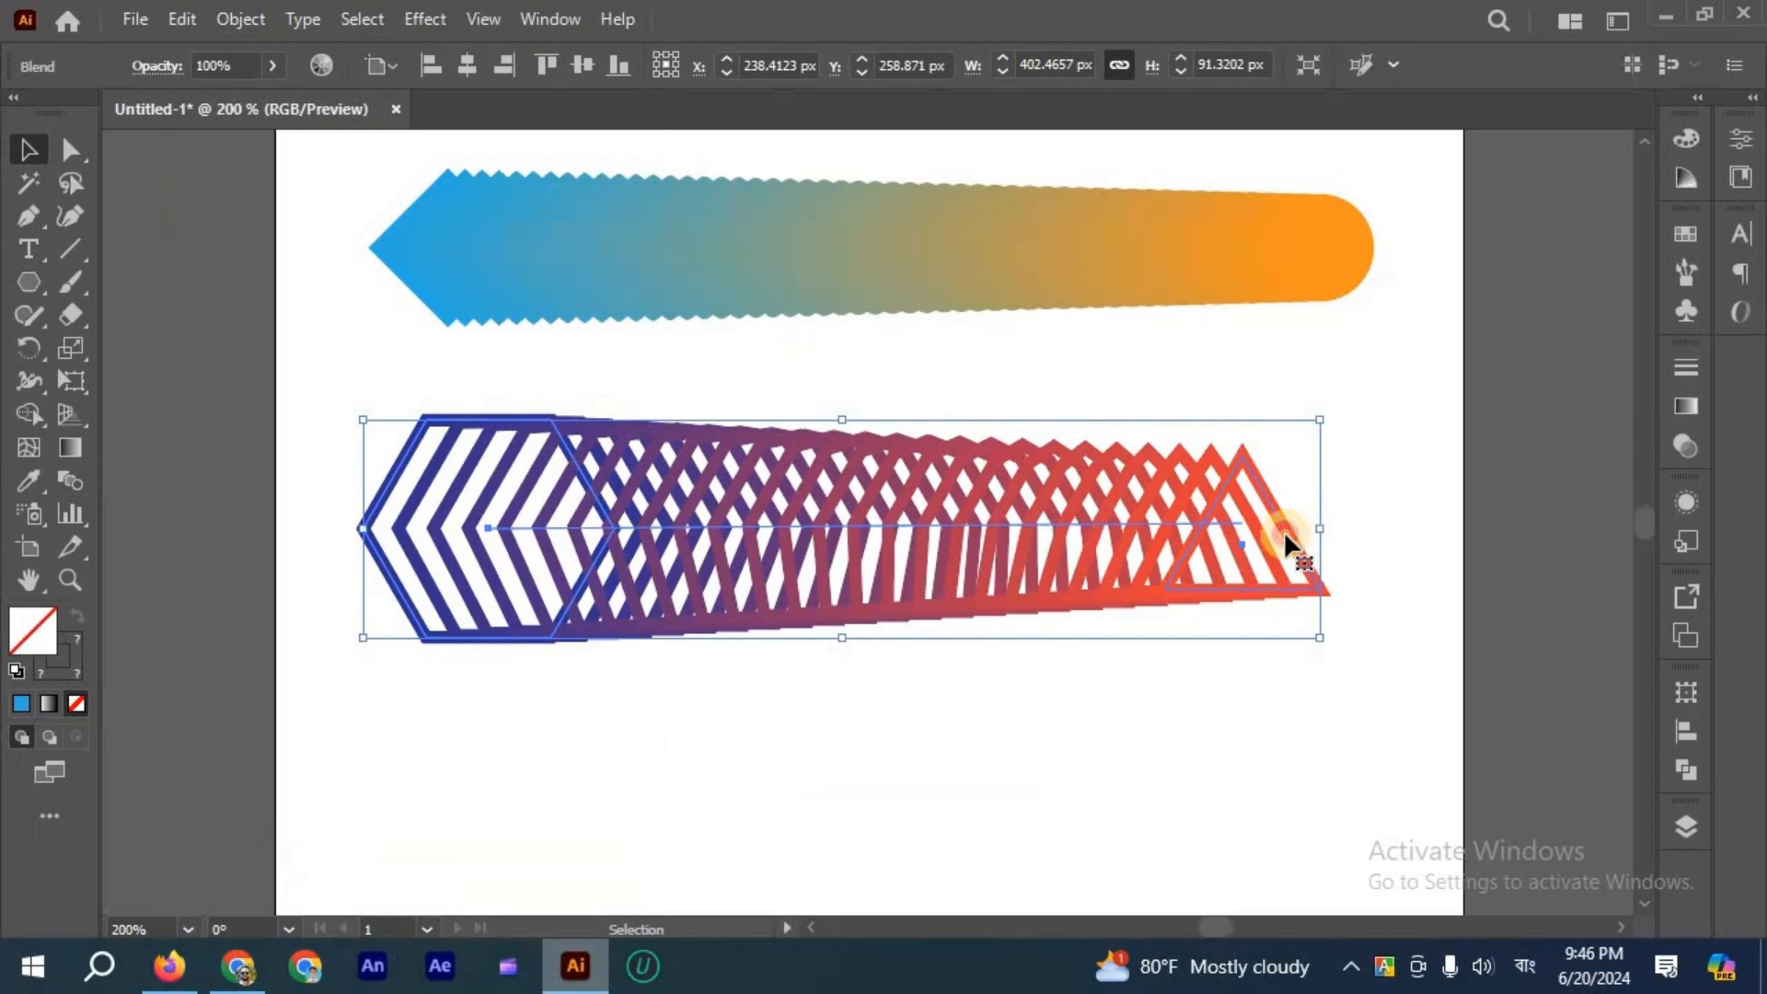
pyautogui.click(977, 686)
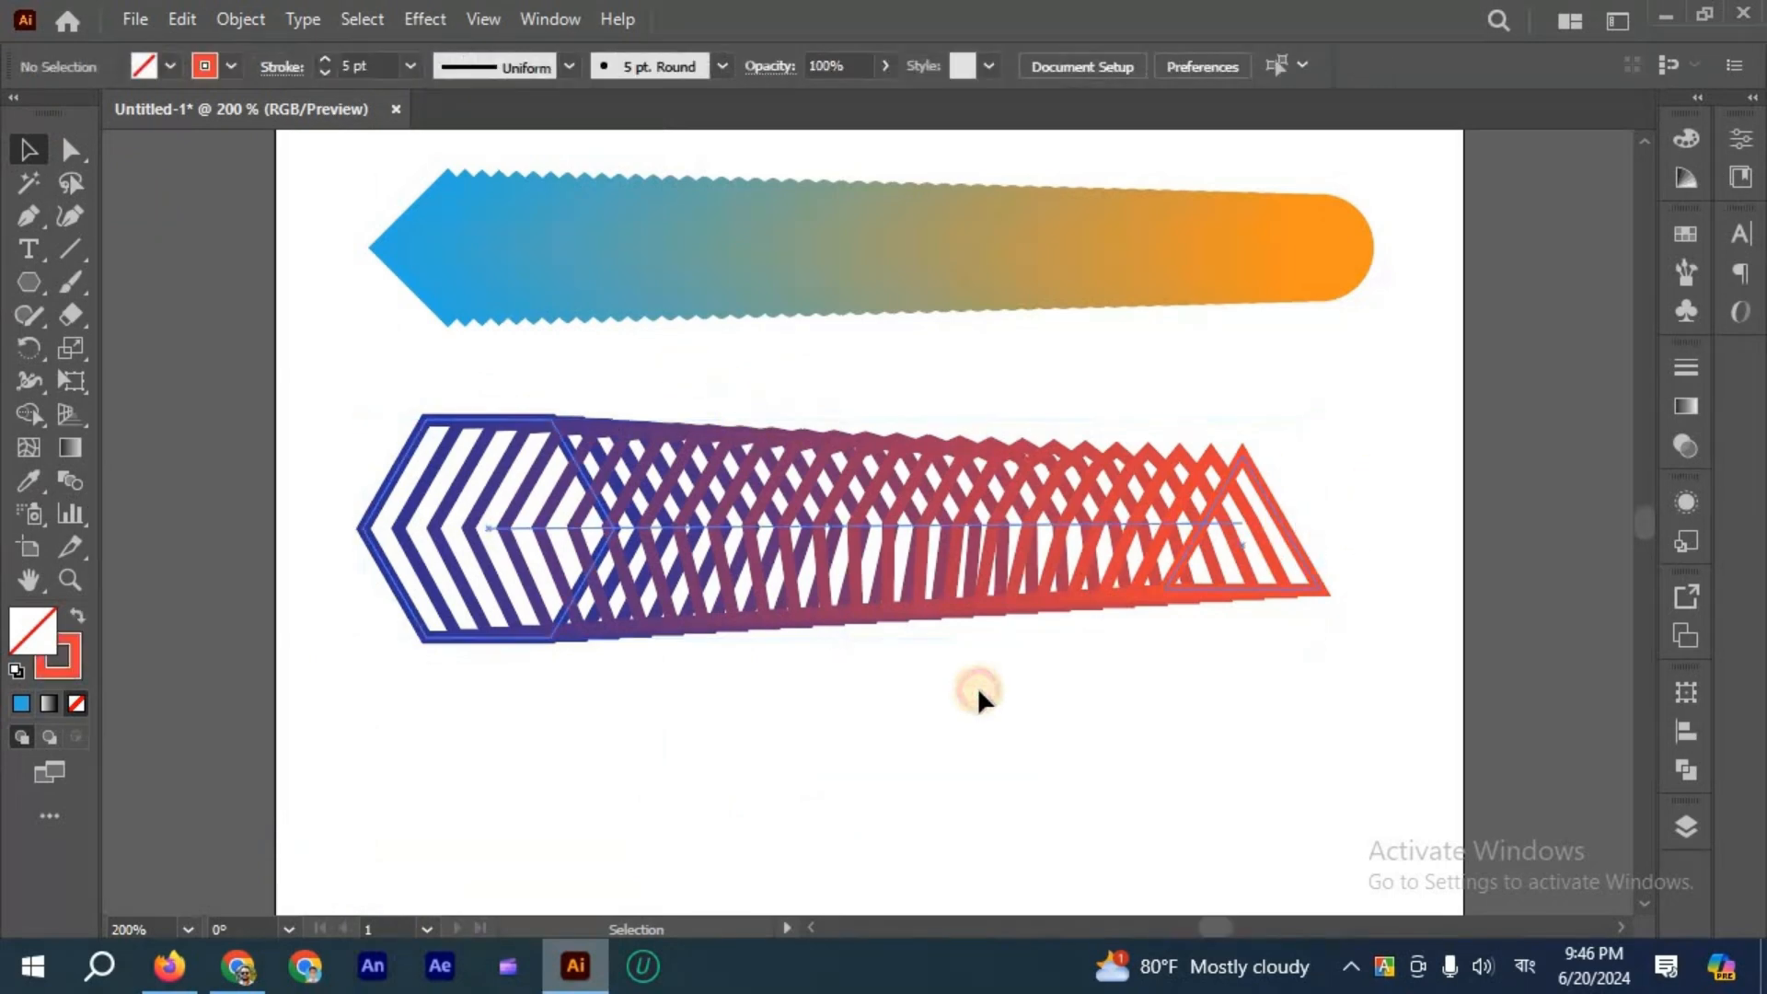
pyautogui.click(569, 576)
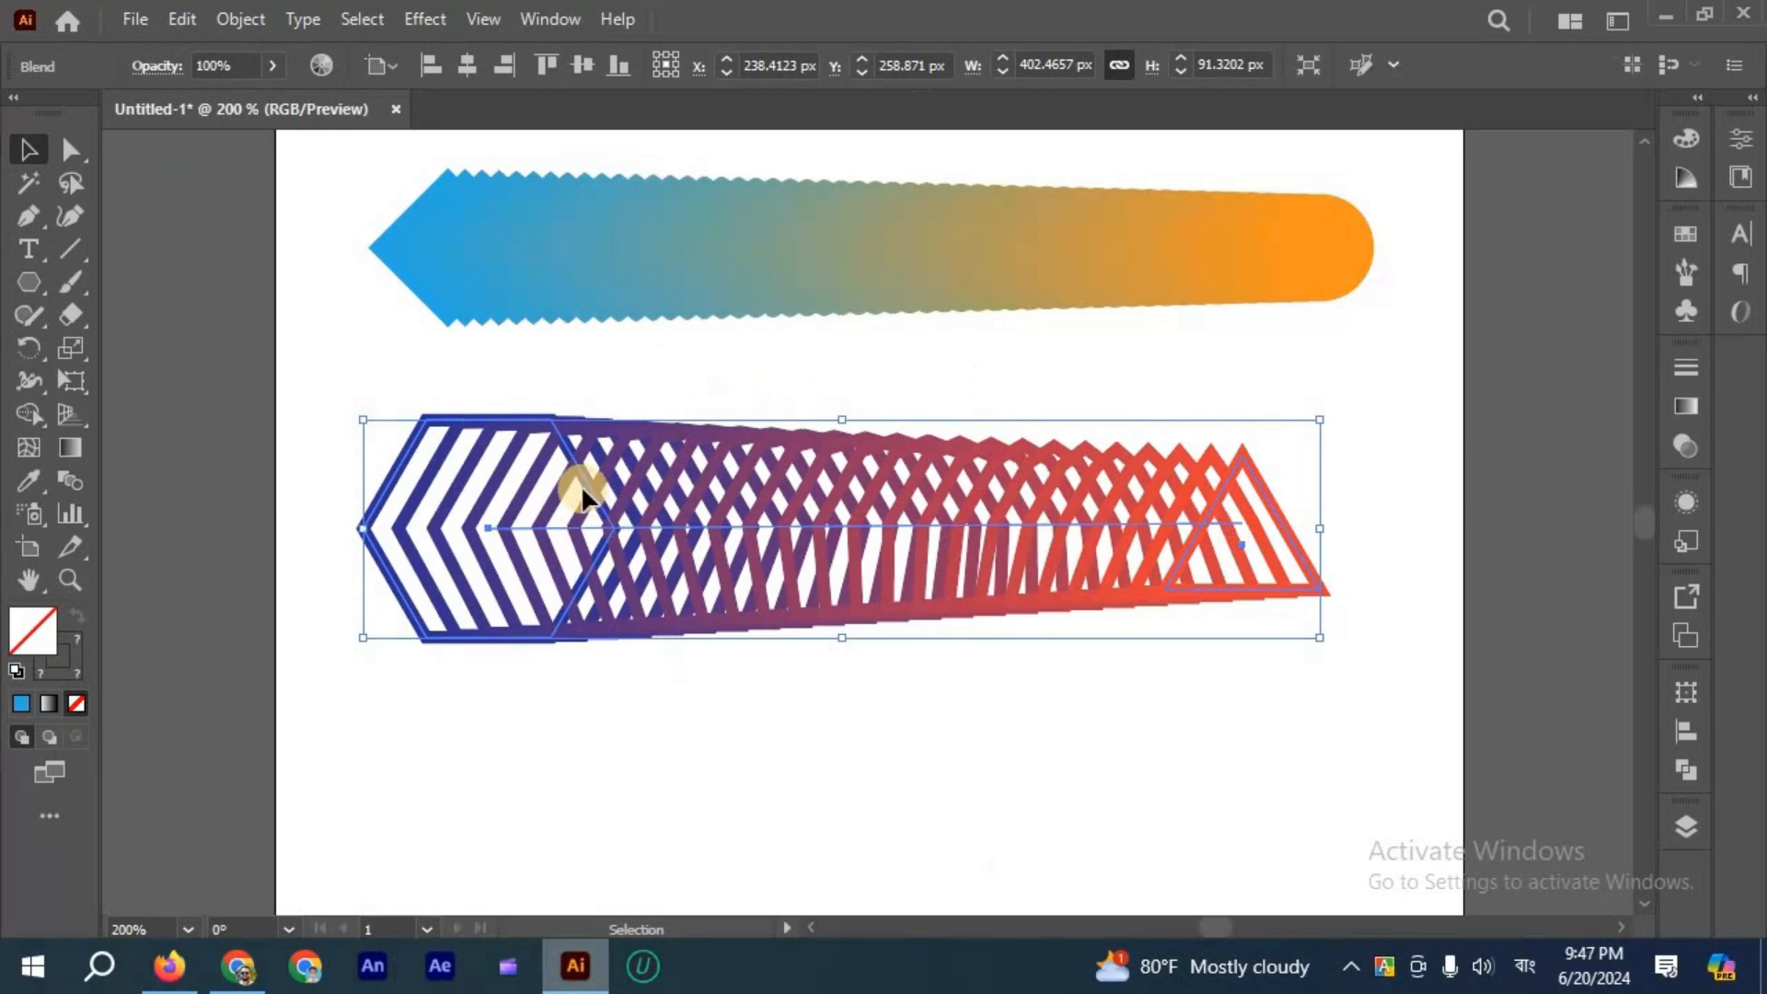
pyautogui.click(239, 18)
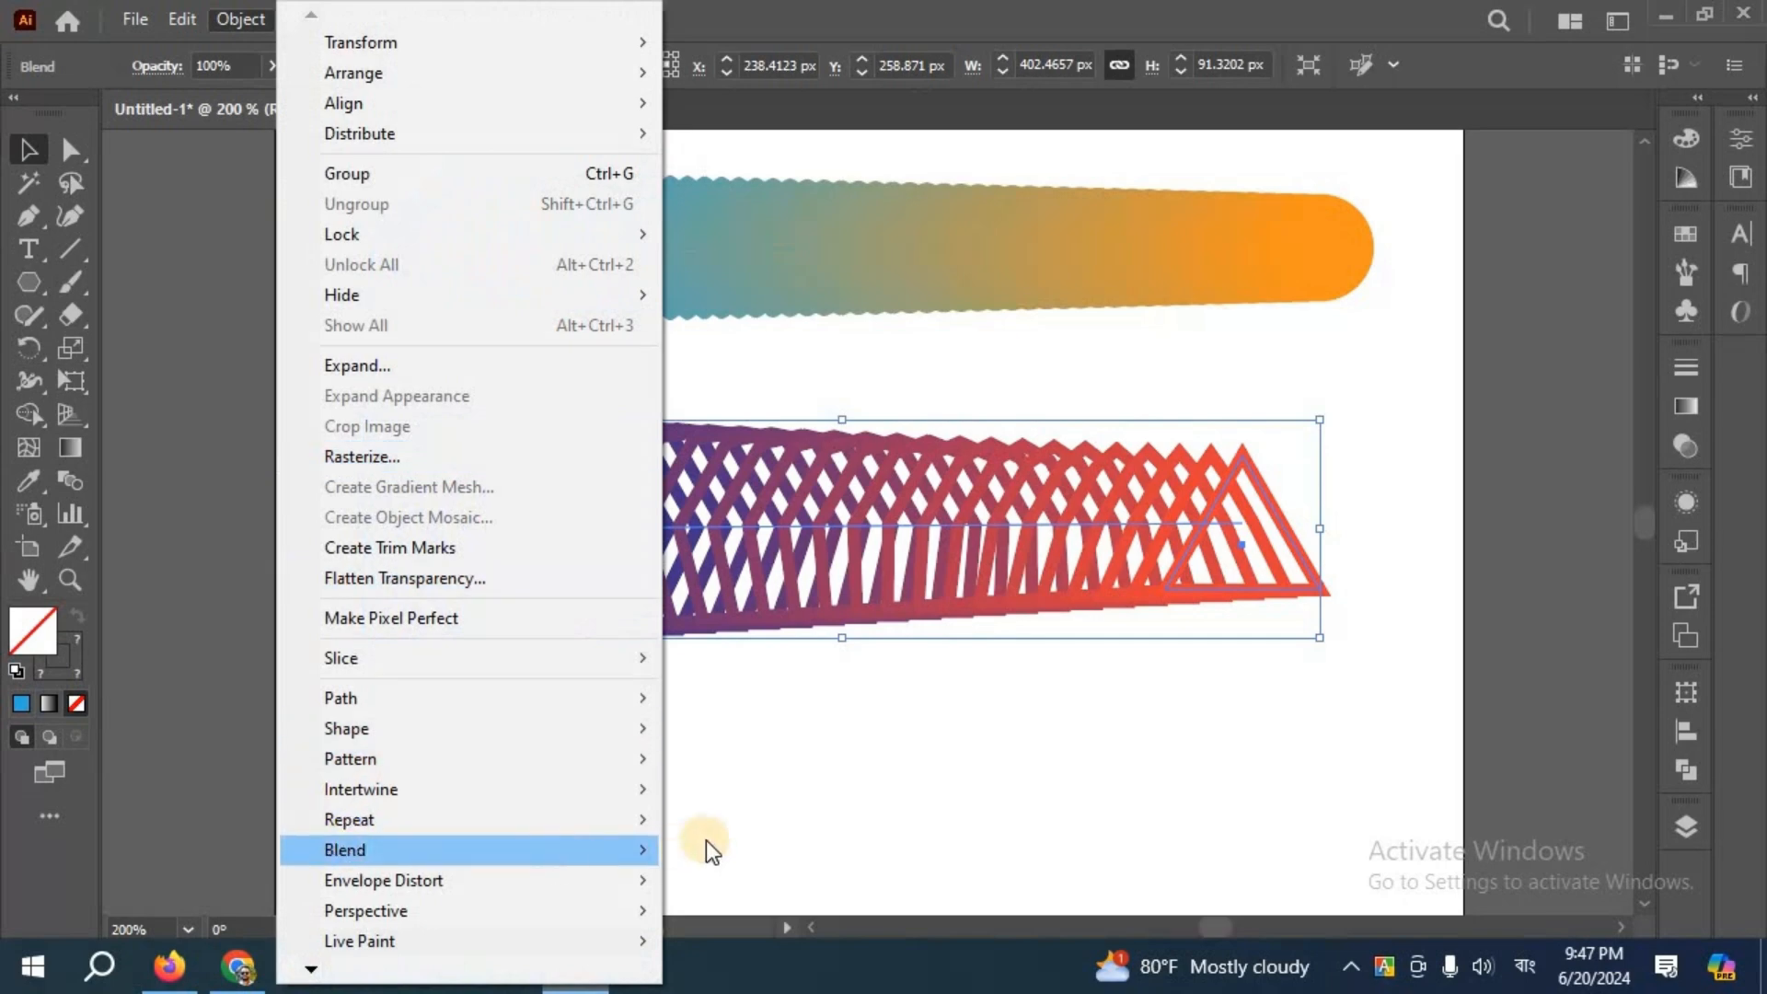
pyautogui.click(727, 819)
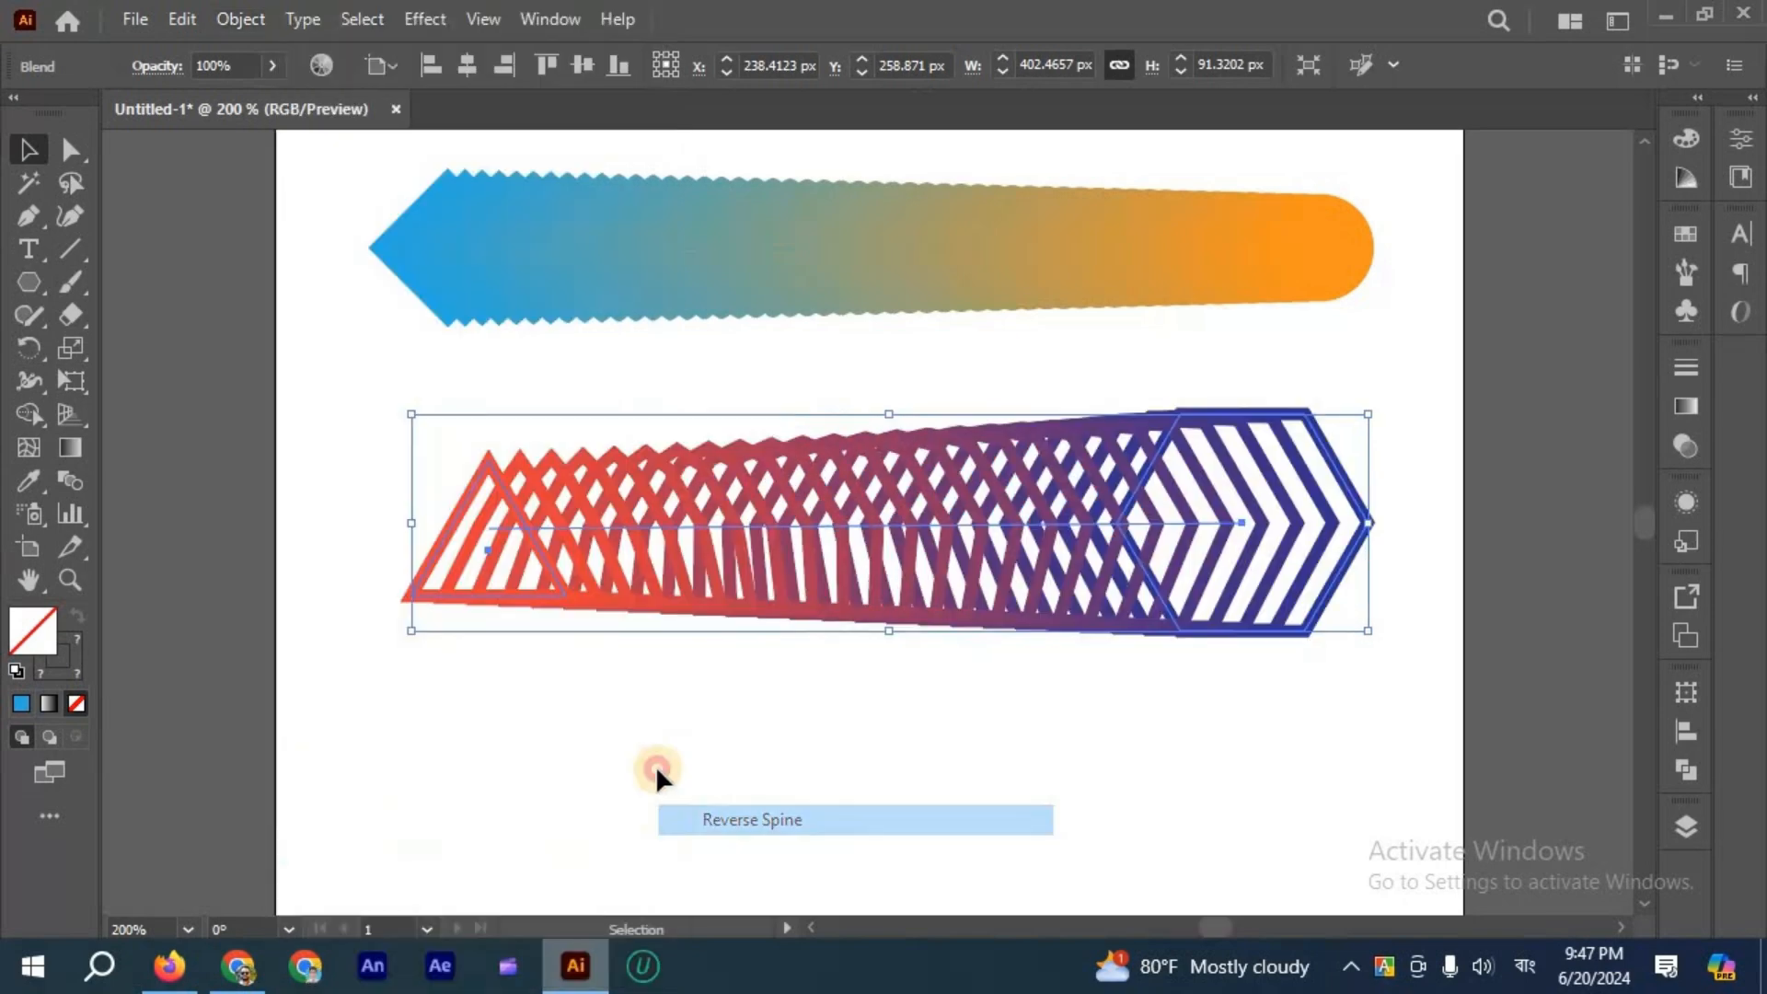
pyautogui.click(517, 532)
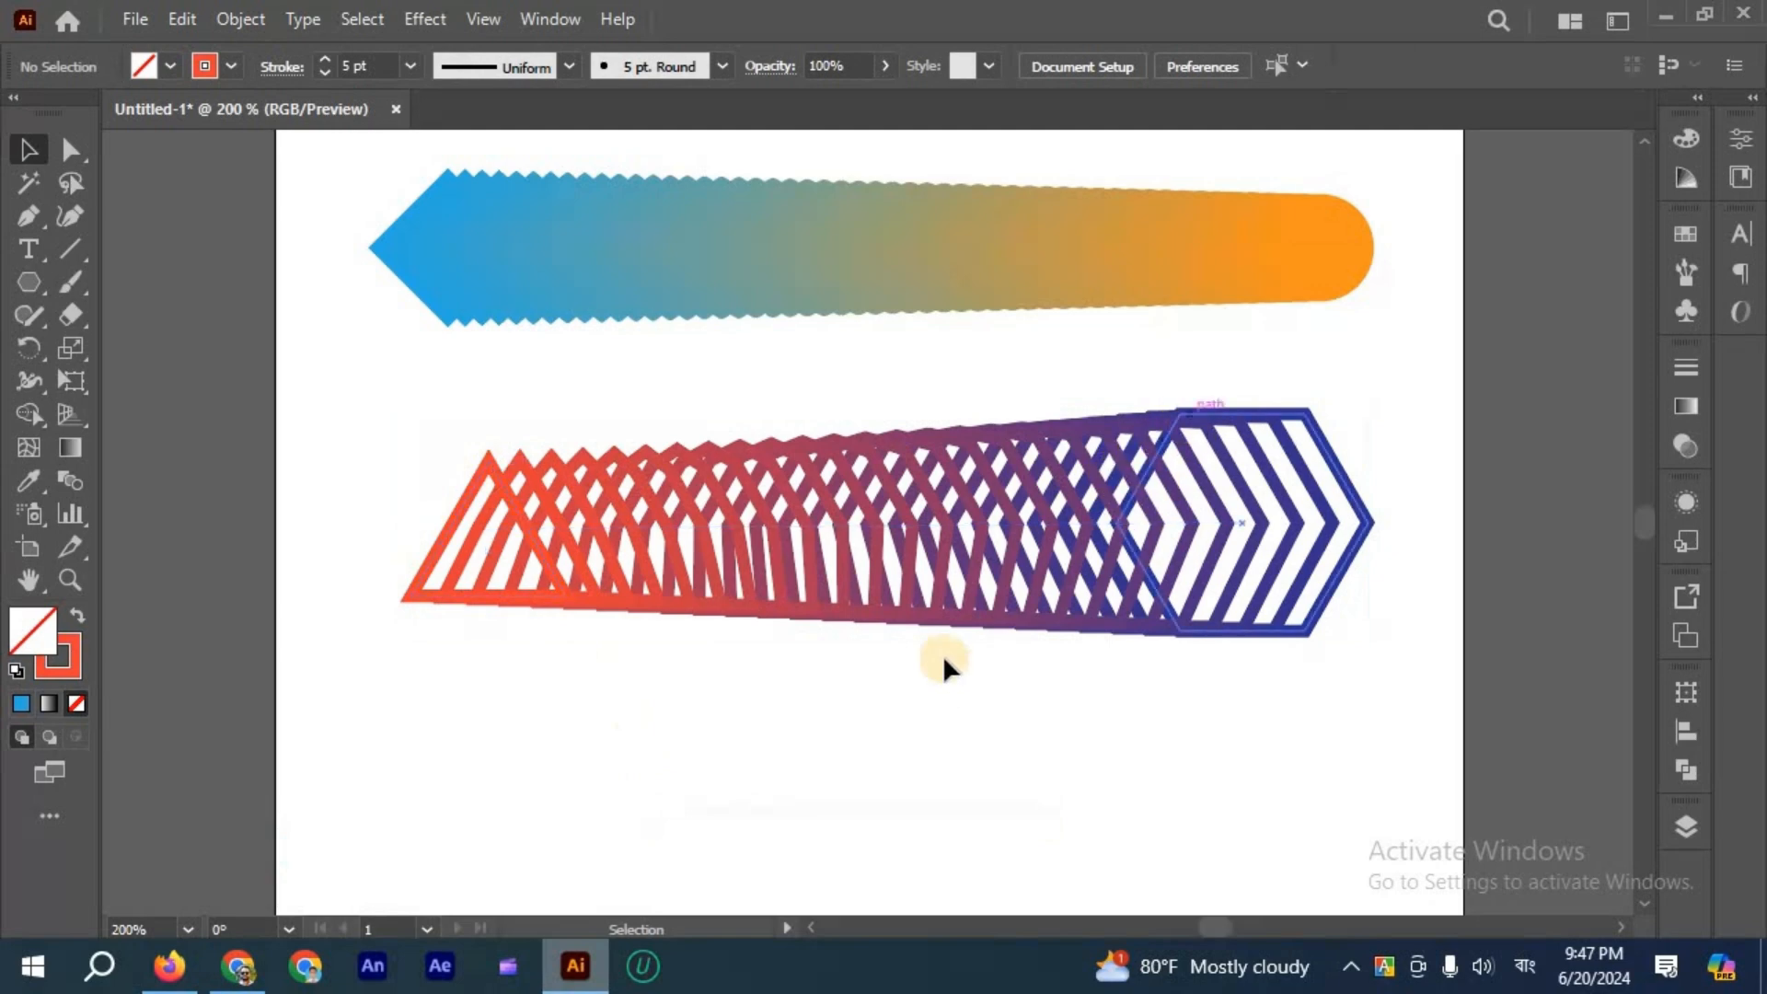
# Examine the overlap and stacking of the outlines at the triangle end and the hexagon end of the blend.
pyautogui.click(514, 525)
pyautogui.click(507, 508)
pyautogui.scroll(3, 504, 502)
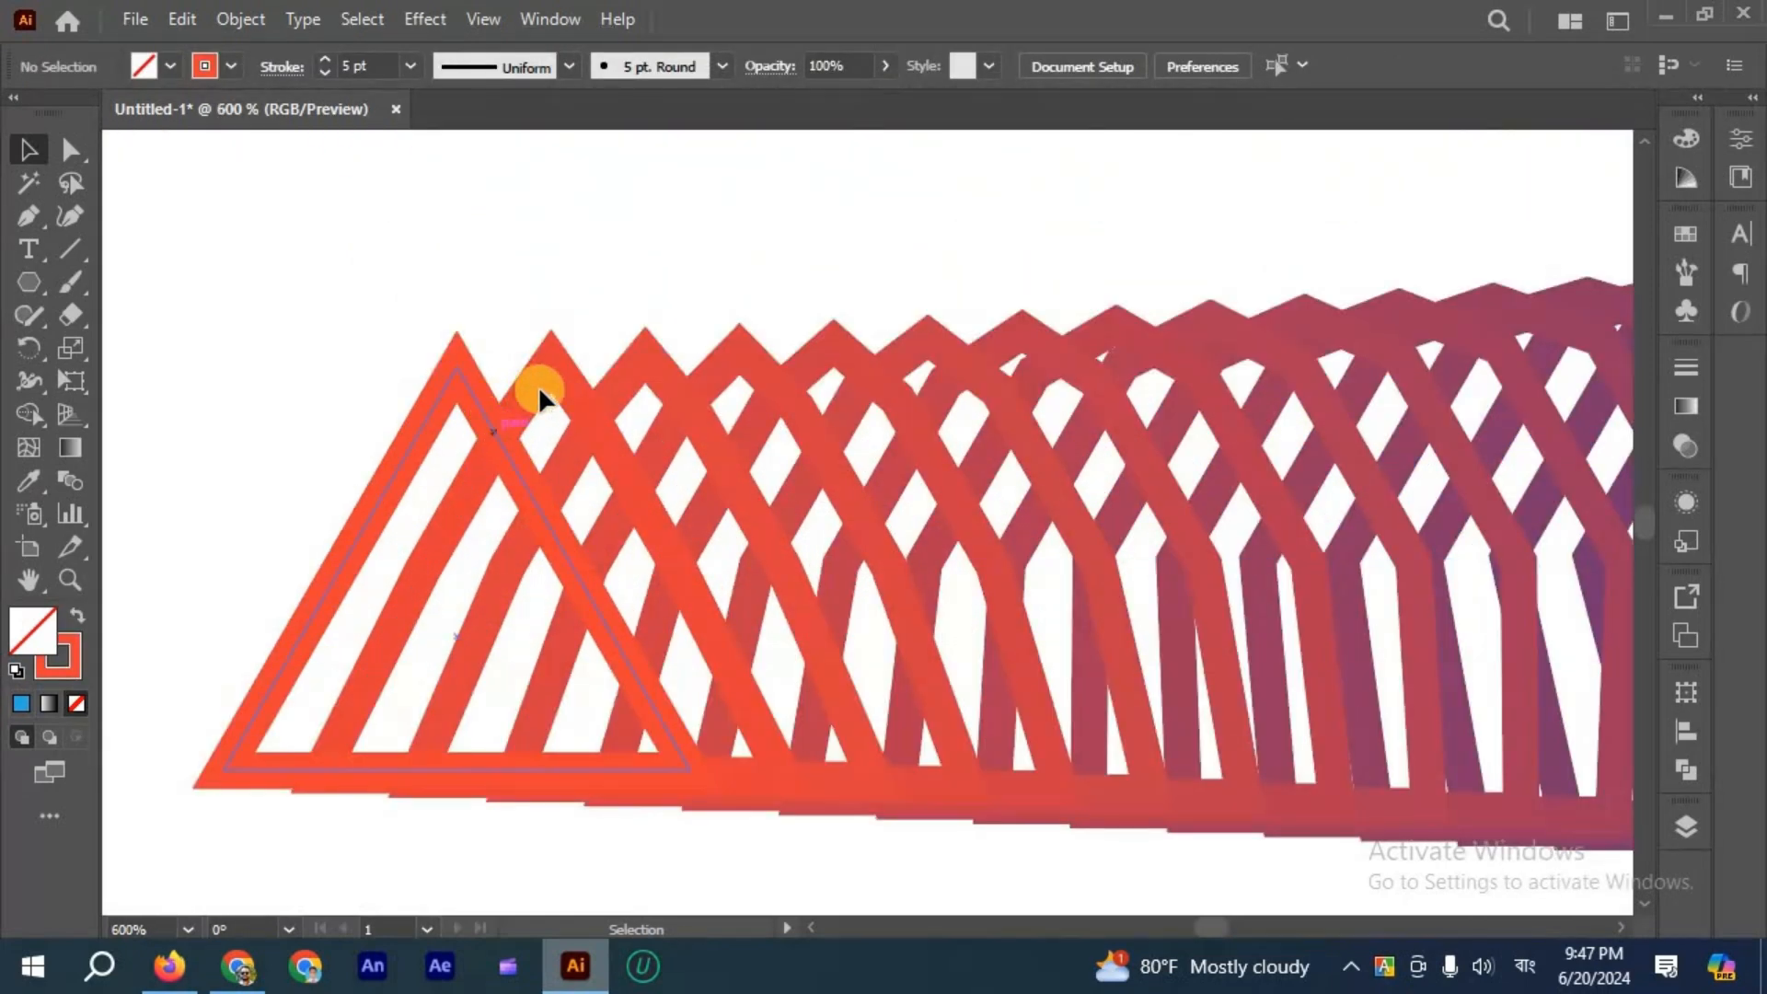
pyautogui.scroll(-3, 1117, 442)
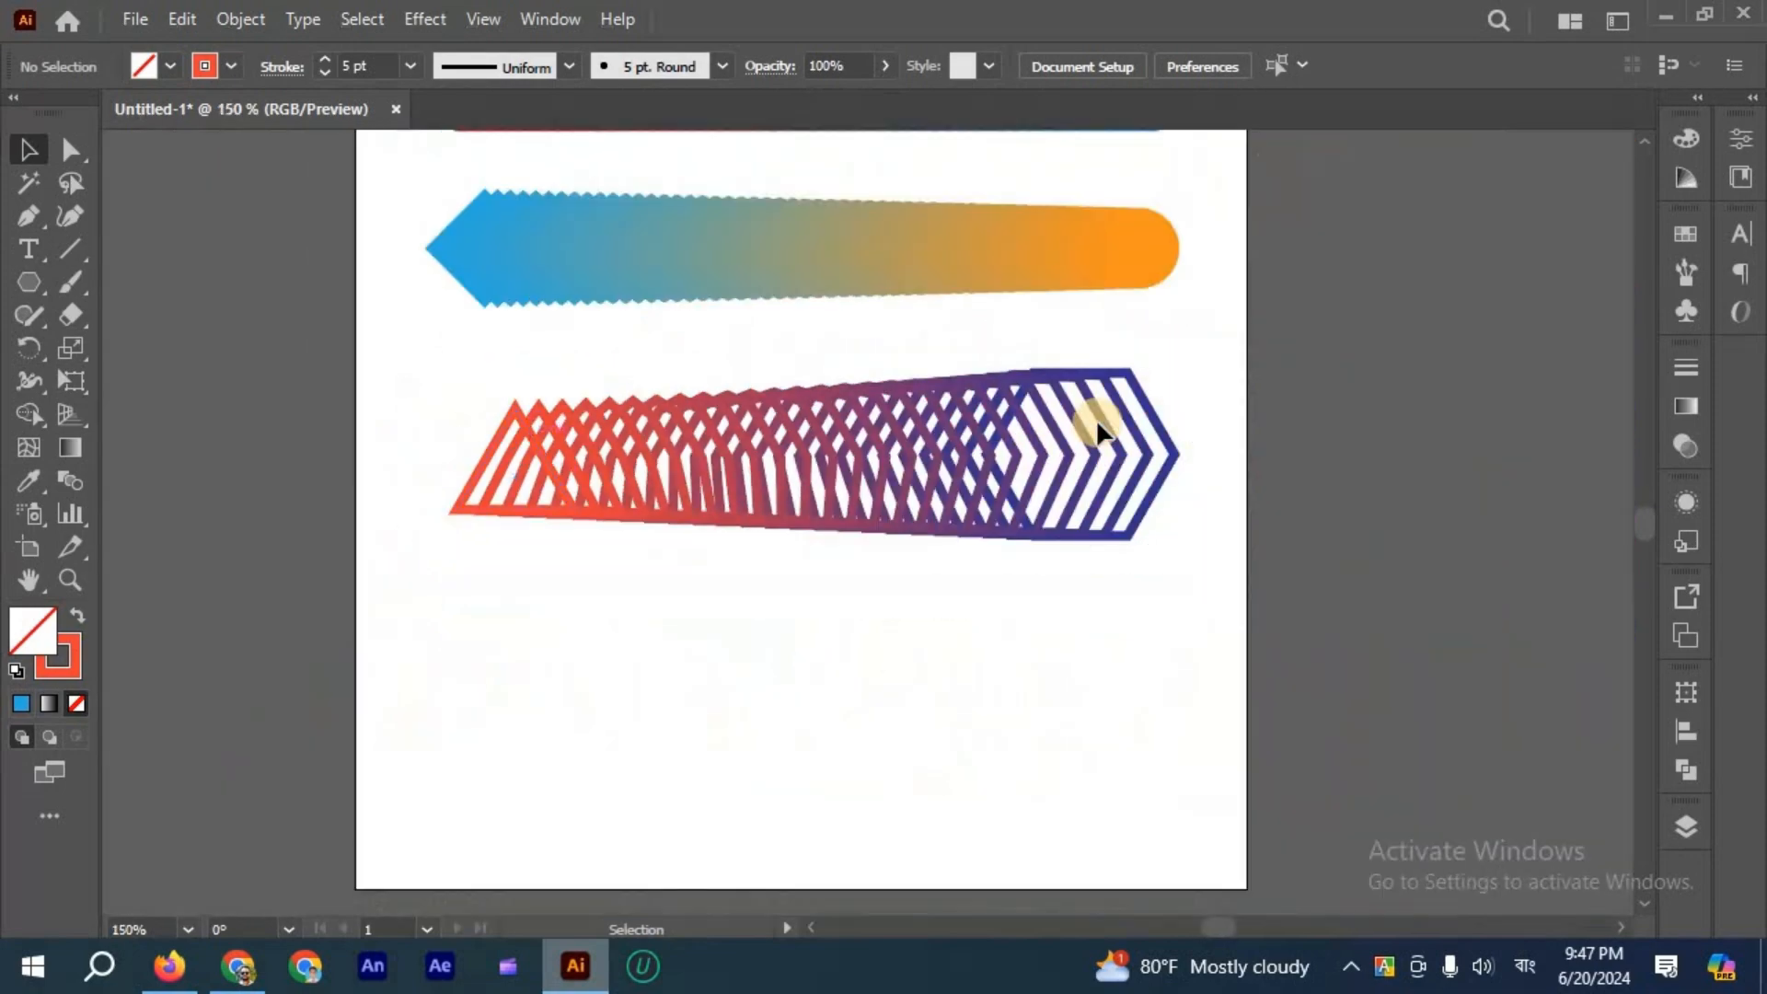
pyautogui.scroll(2, 1161, 391)
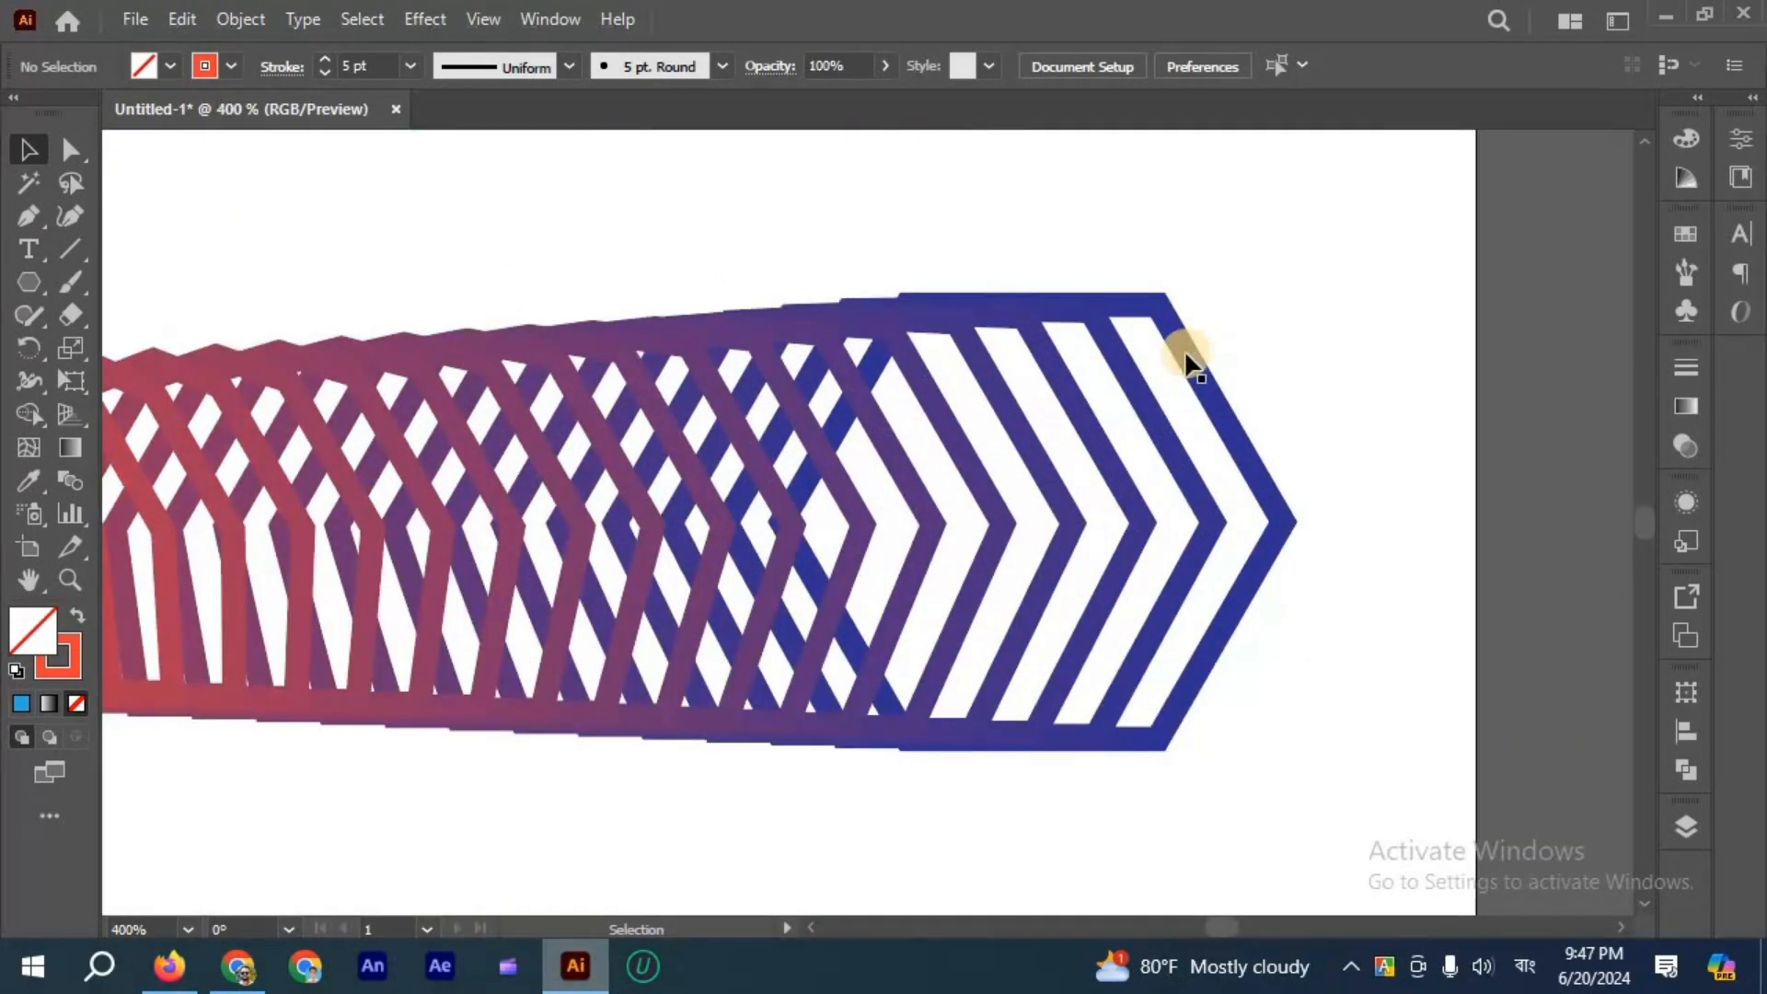
pyautogui.scroll(-1, 1164, 326)
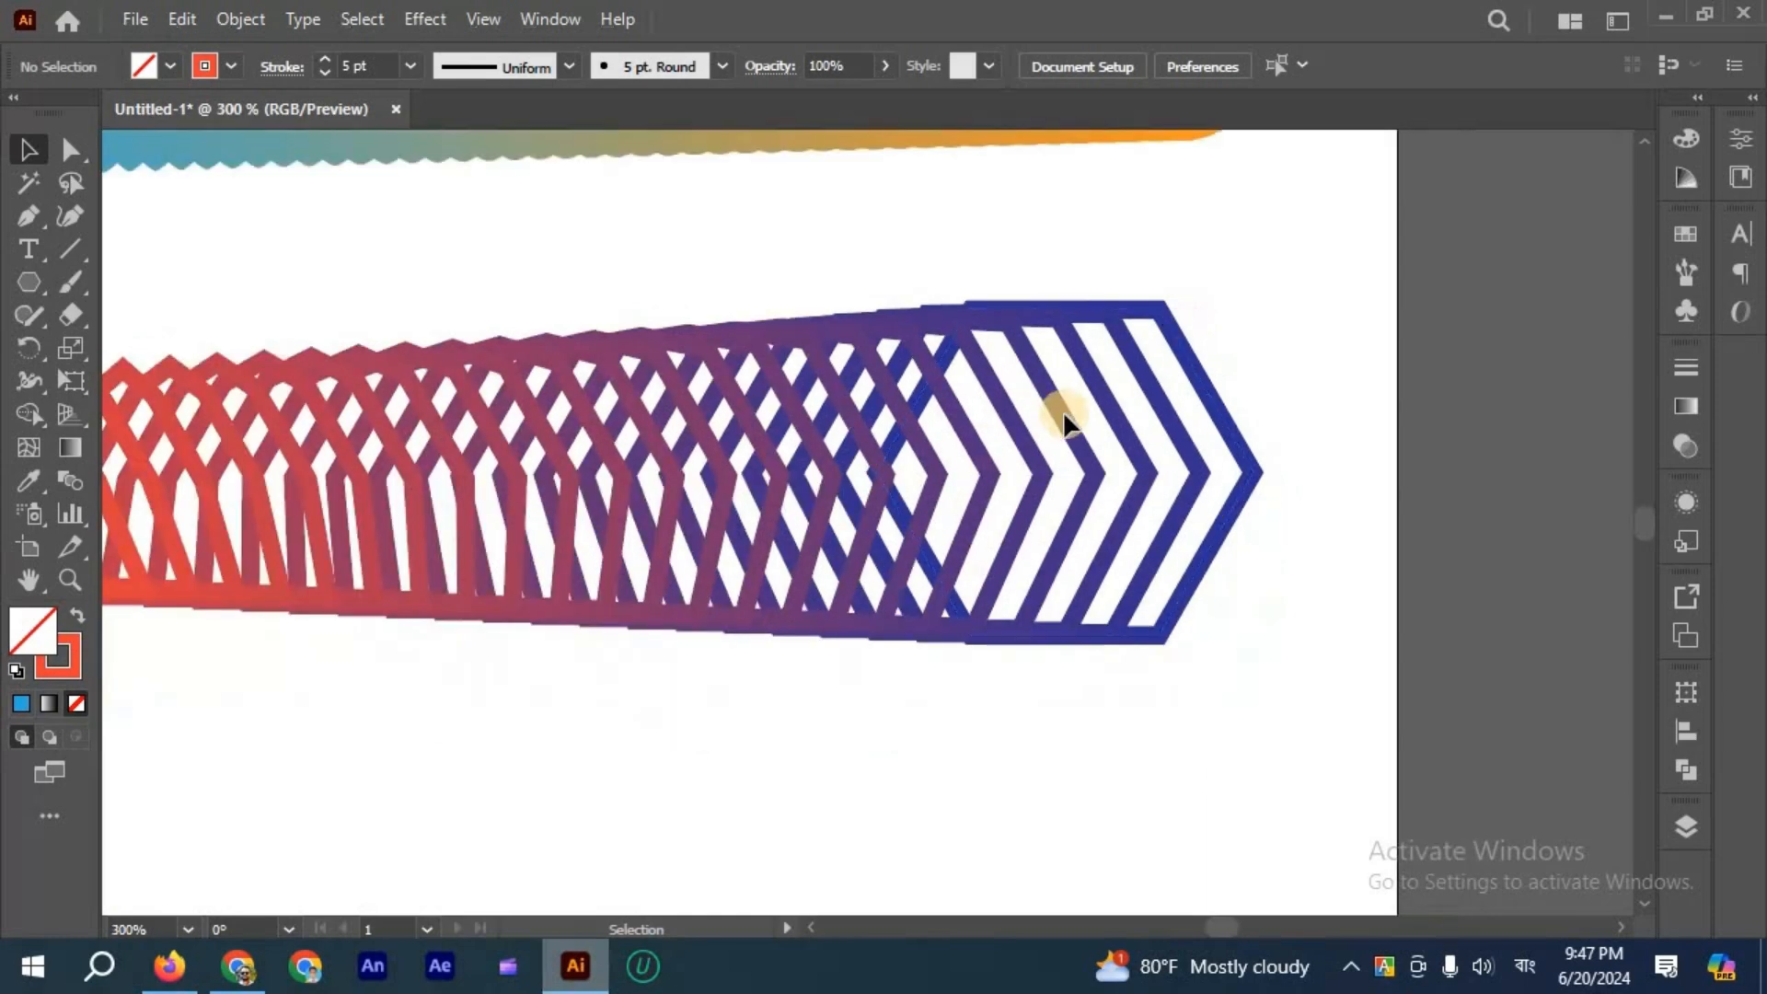
pyautogui.hscroll(-4, 1209, 442)
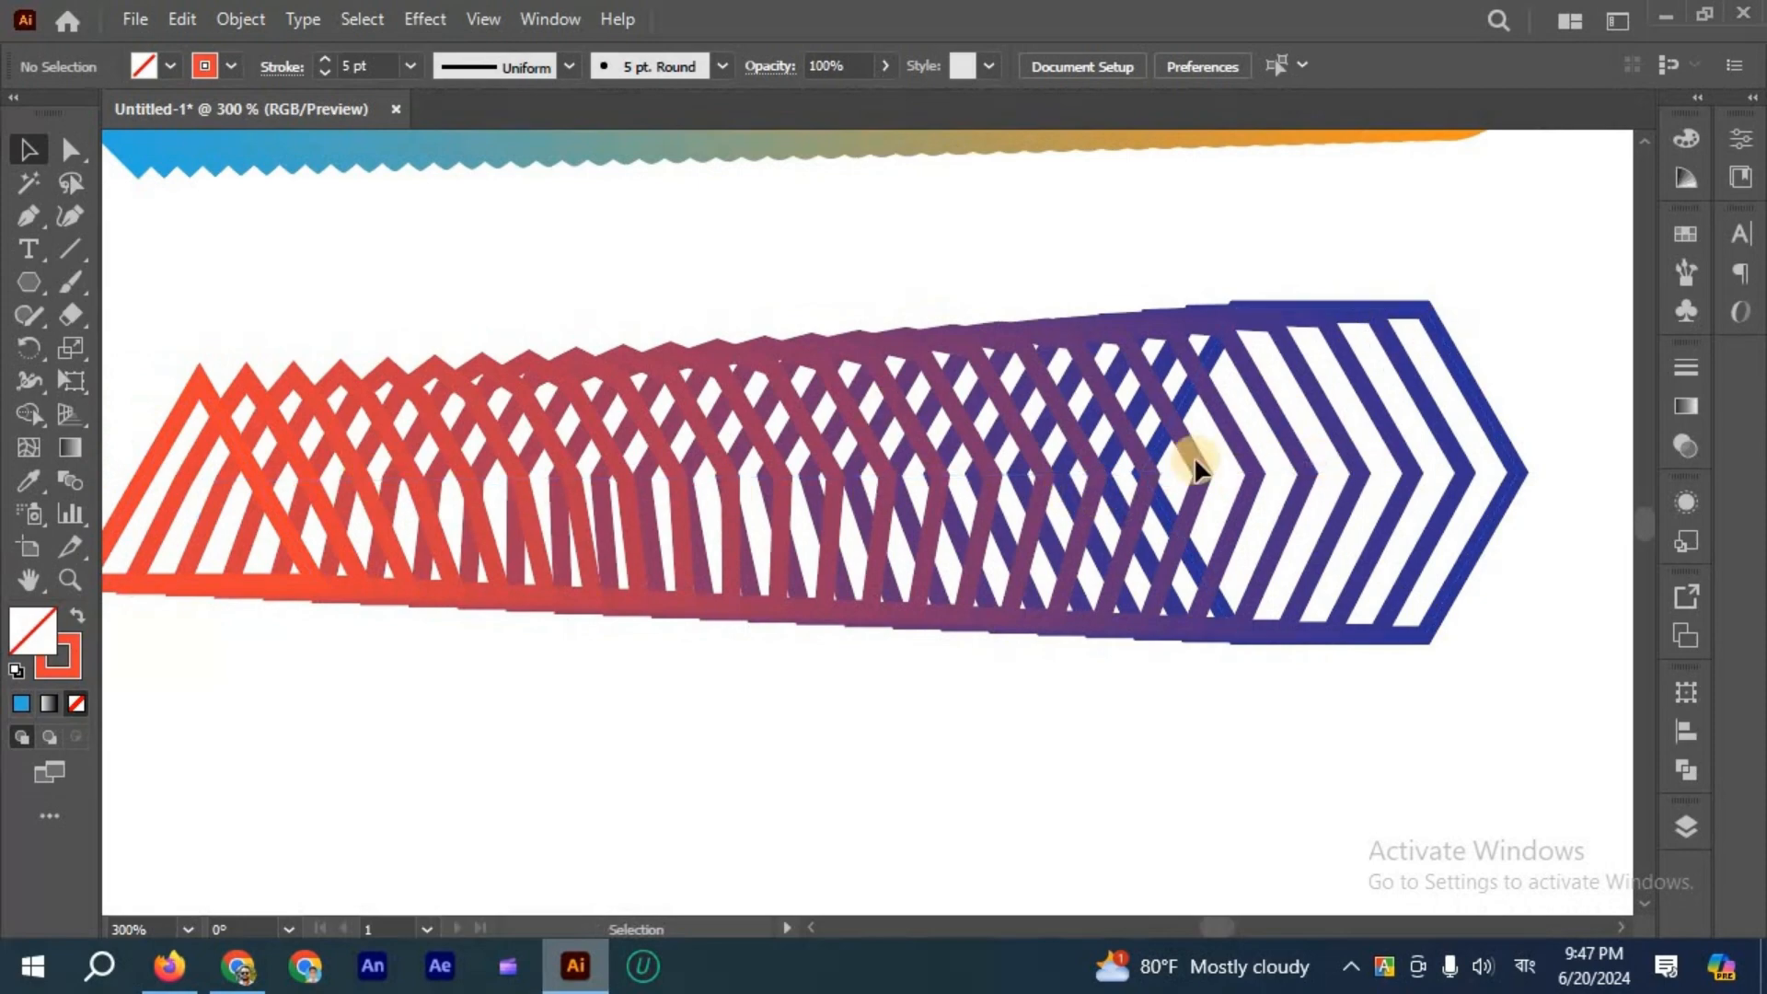
pyautogui.scroll(1, 1289, 424)
pyautogui.scroll(-2, 1190, 463)
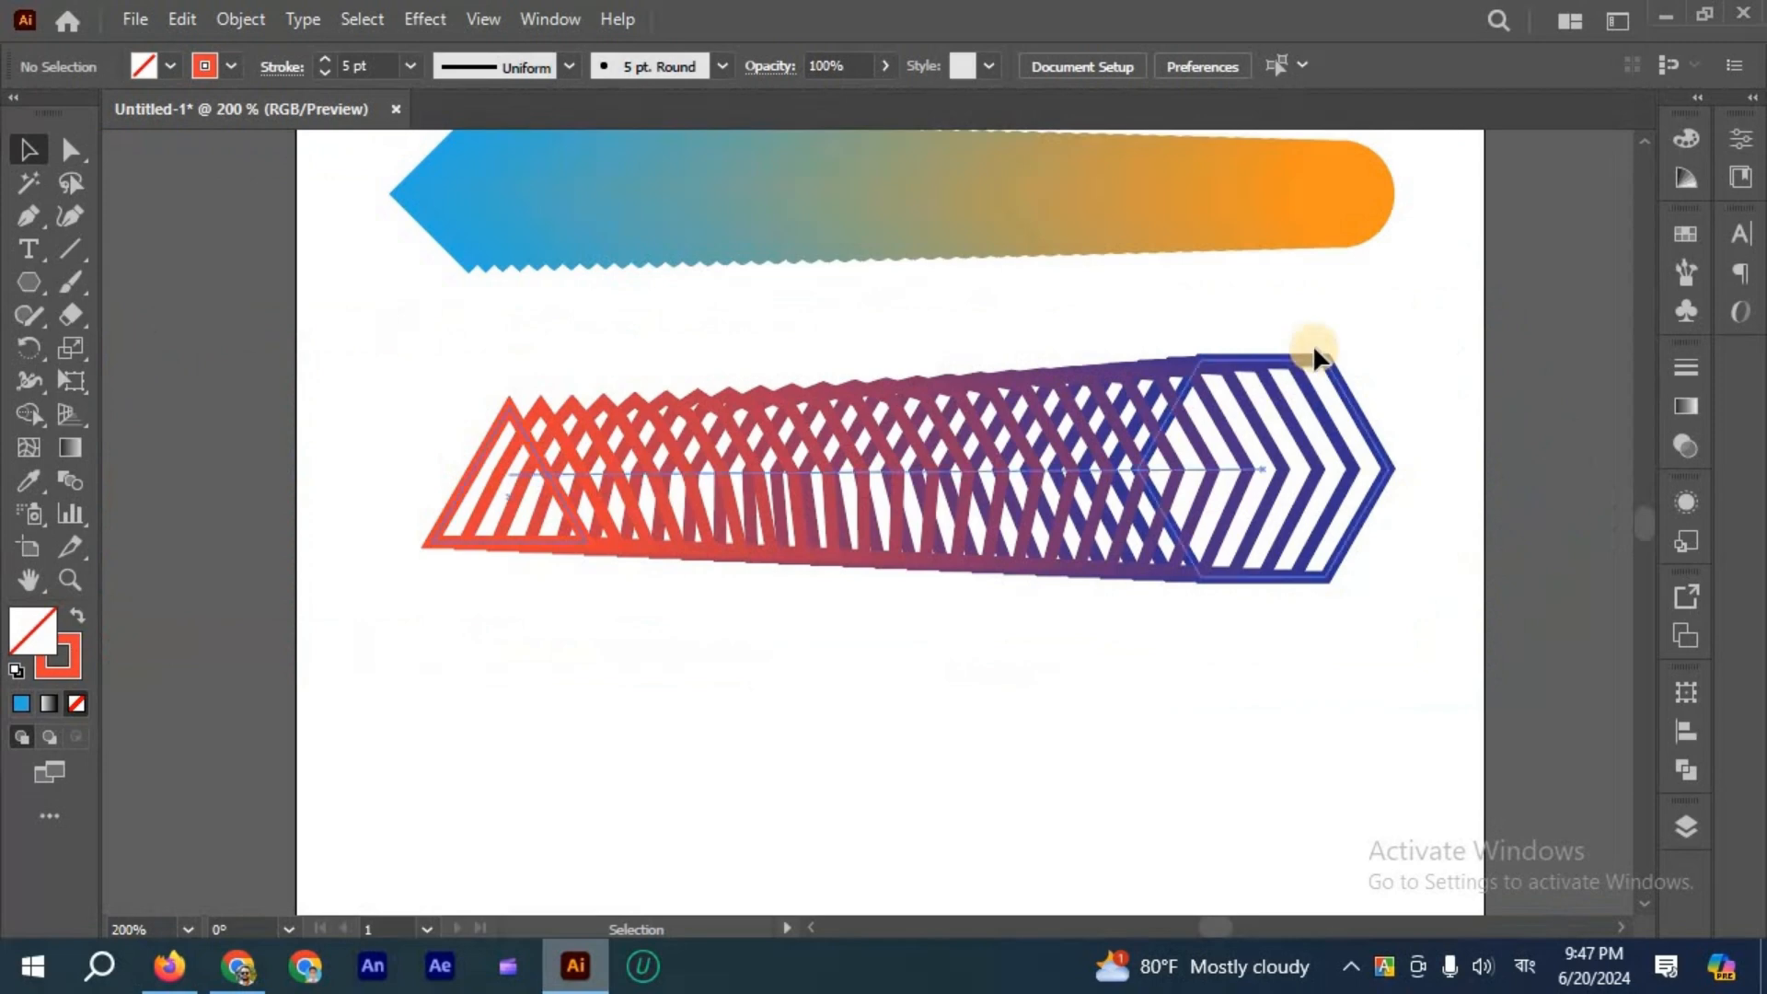
# Reverse the stacking order of the triangle-and-hexagon blend front to back and check how its outlines overlap.
pyautogui.moveTo(819, 324); pyautogui.dragTo(1128, 619)
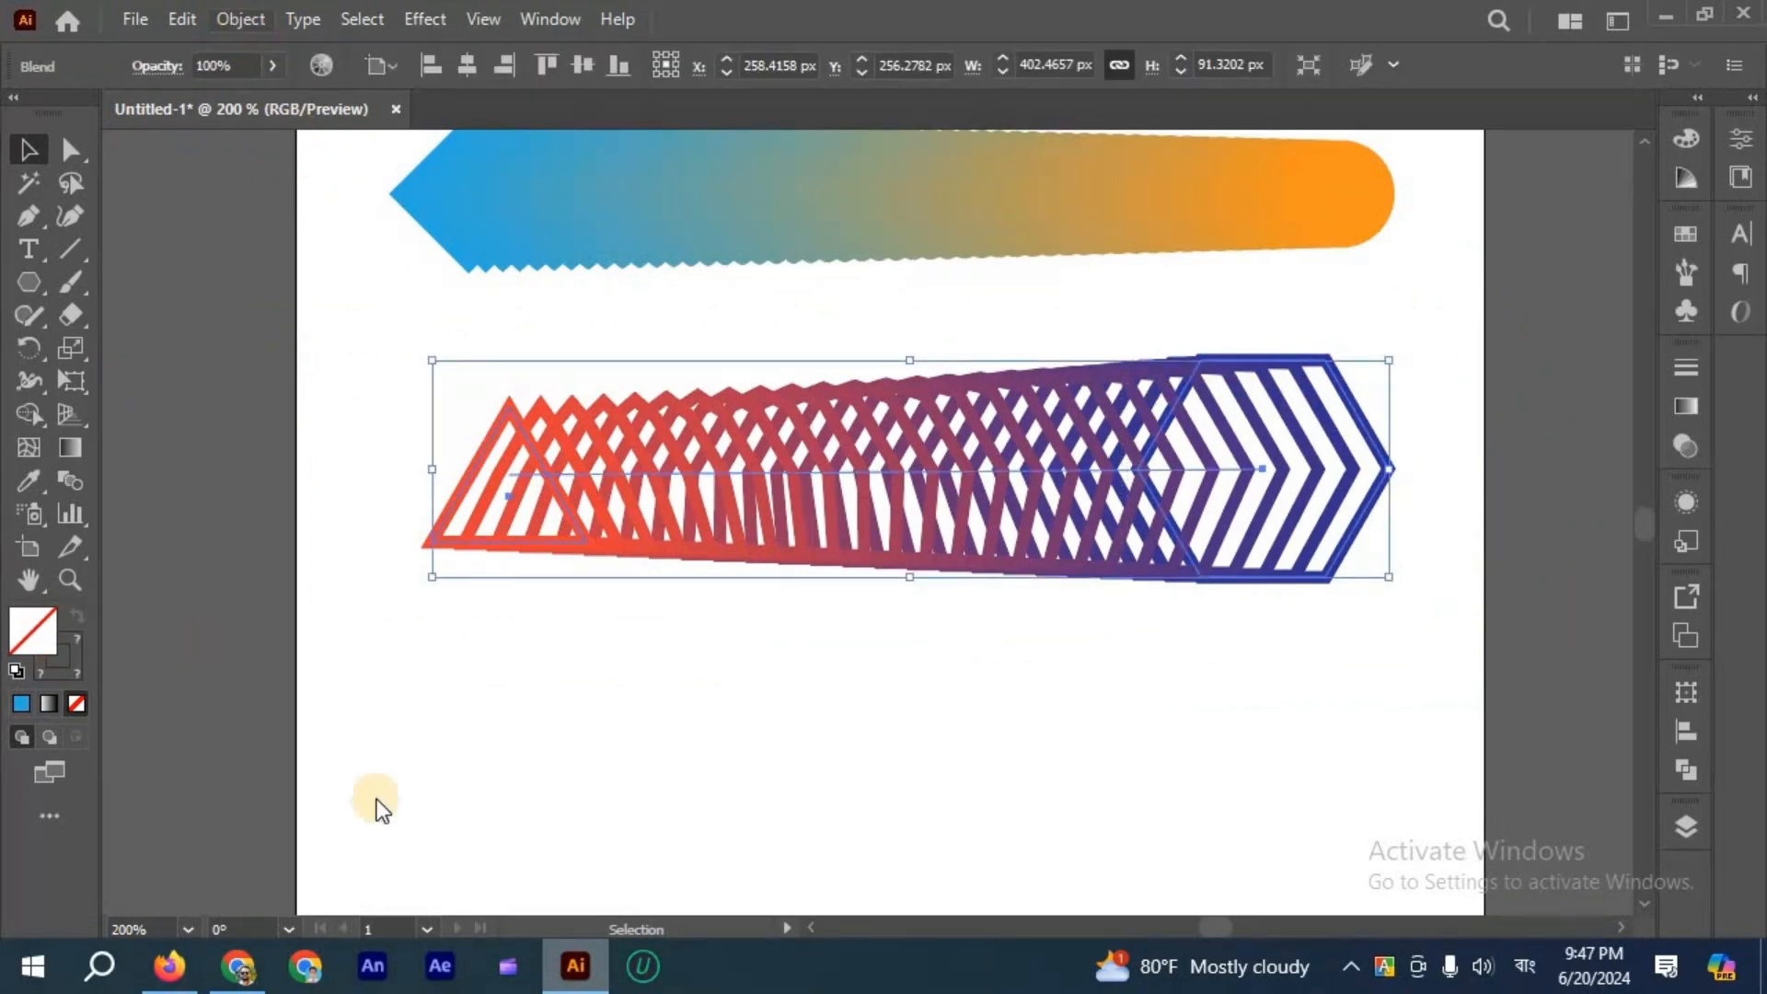
pyautogui.hotkey('alt', 'o')
pyautogui.moveTo(605, 847)
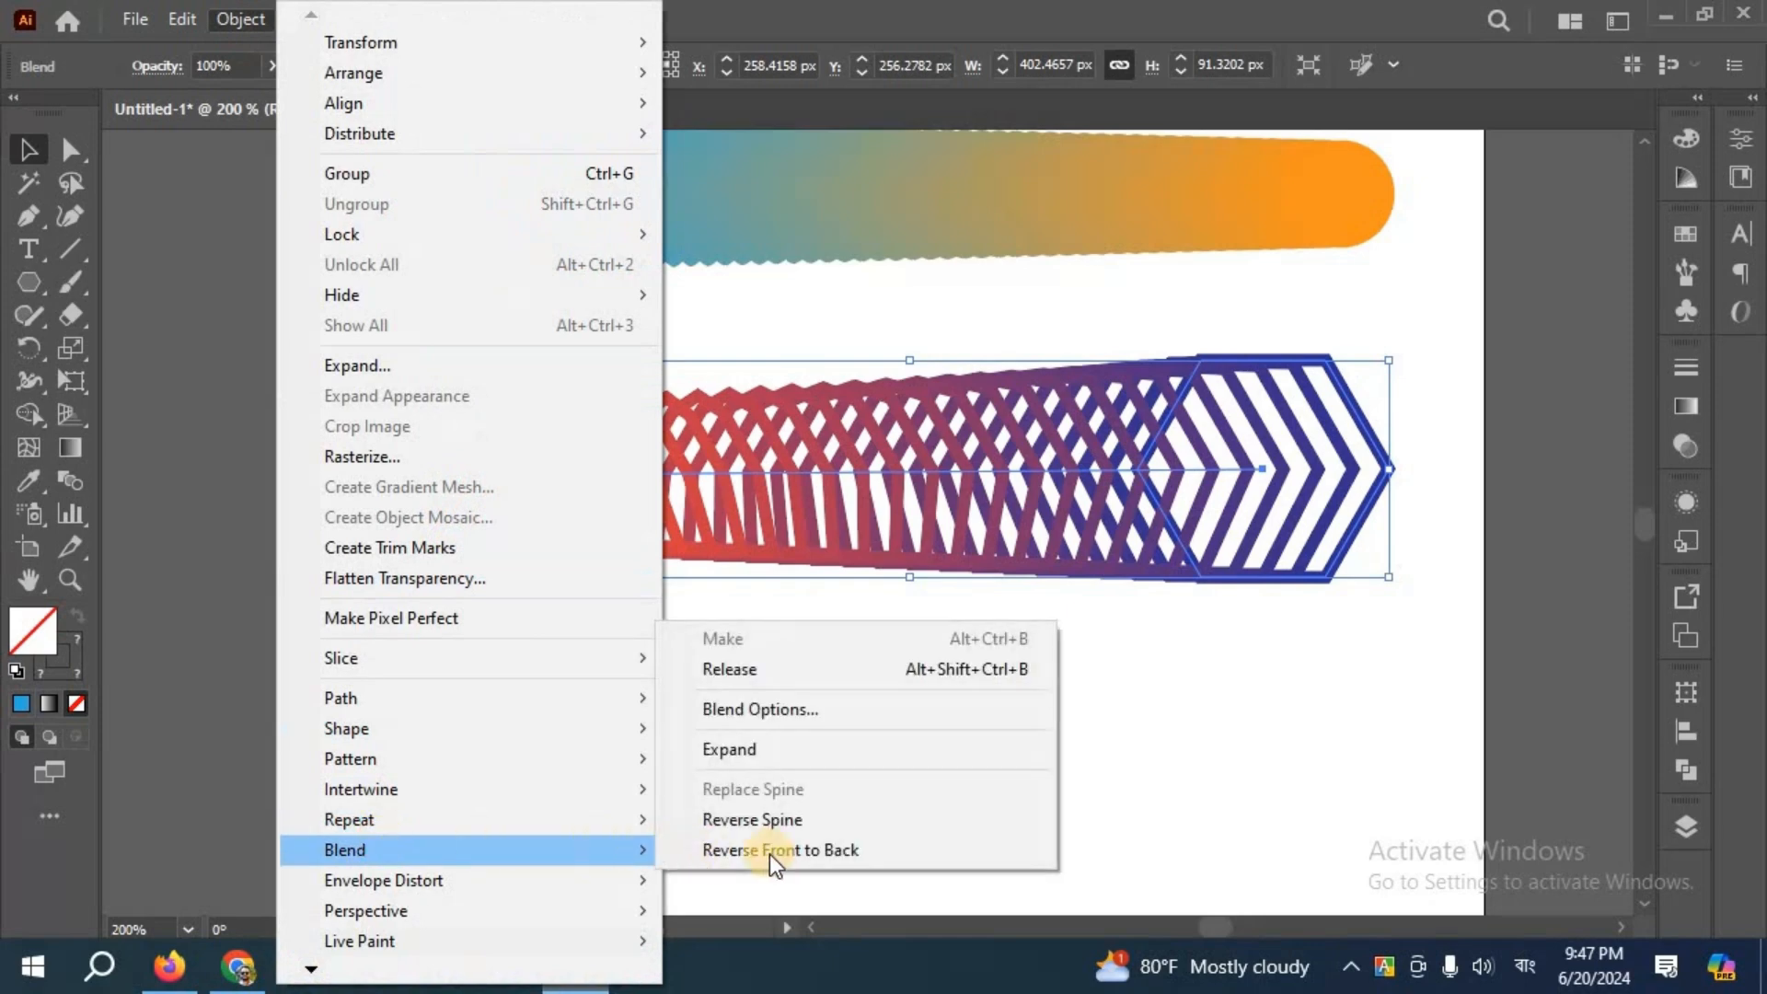
pyautogui.click(768, 850)
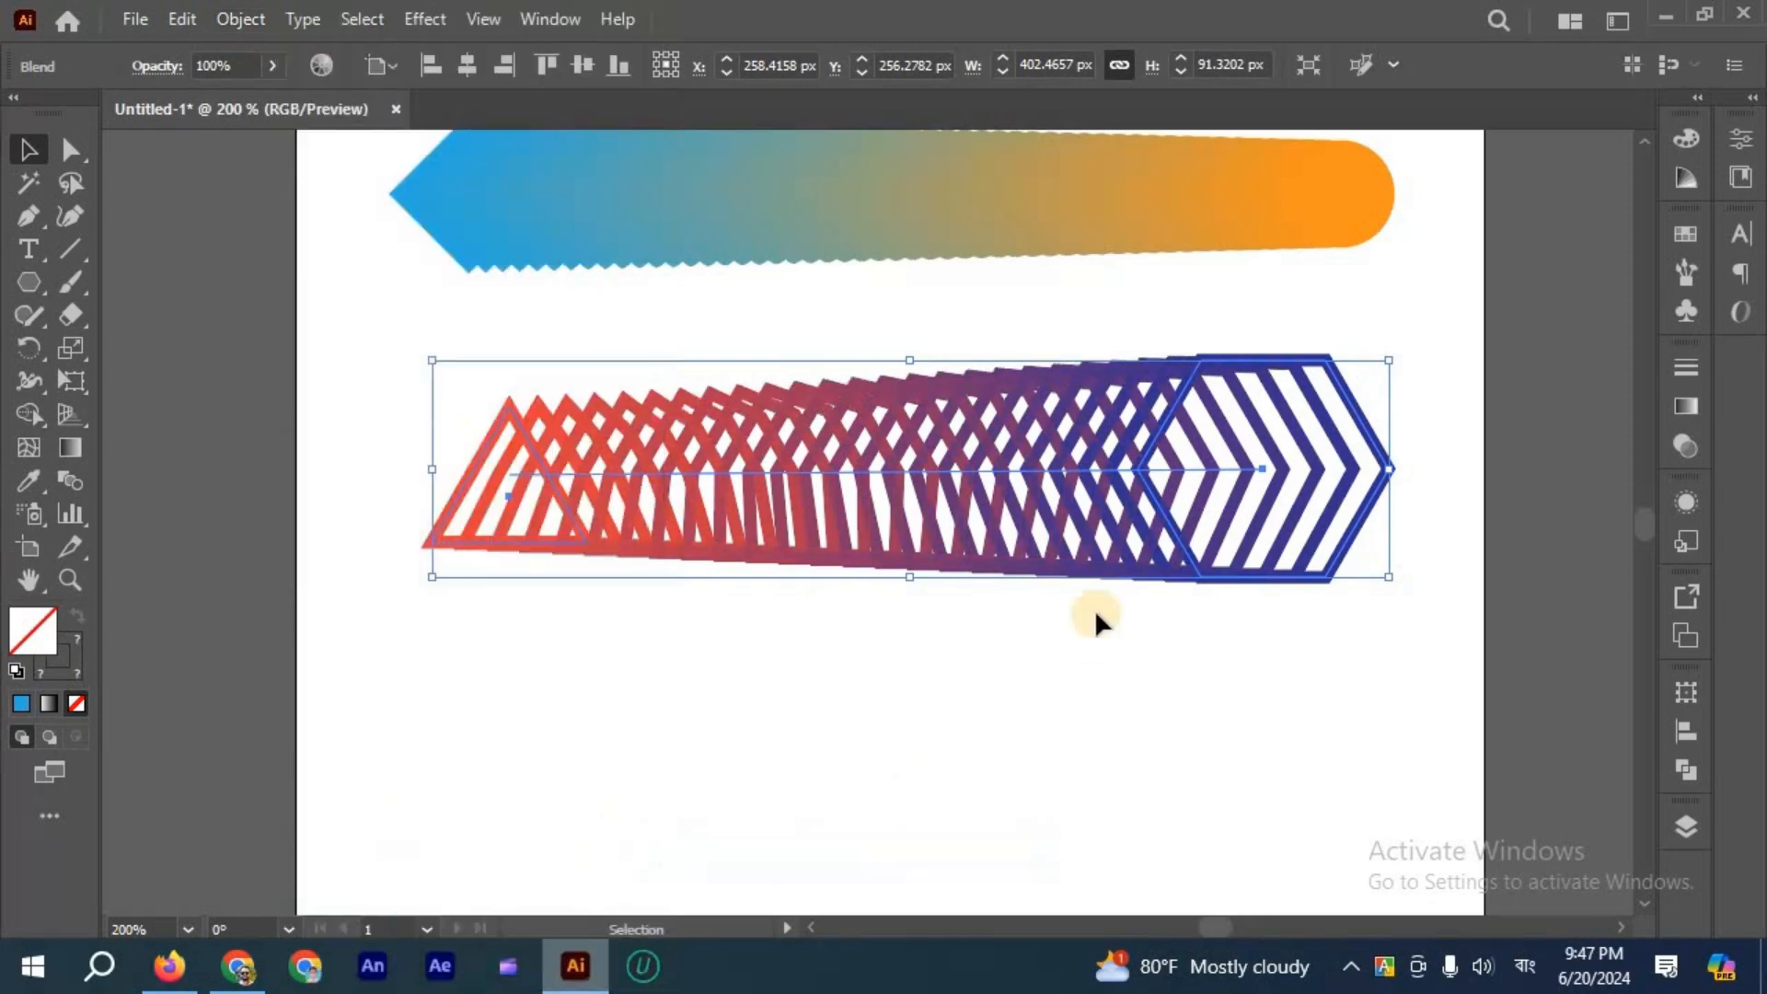
pyautogui.click(1099, 598)
pyautogui.scroll(1, 1151, 442)
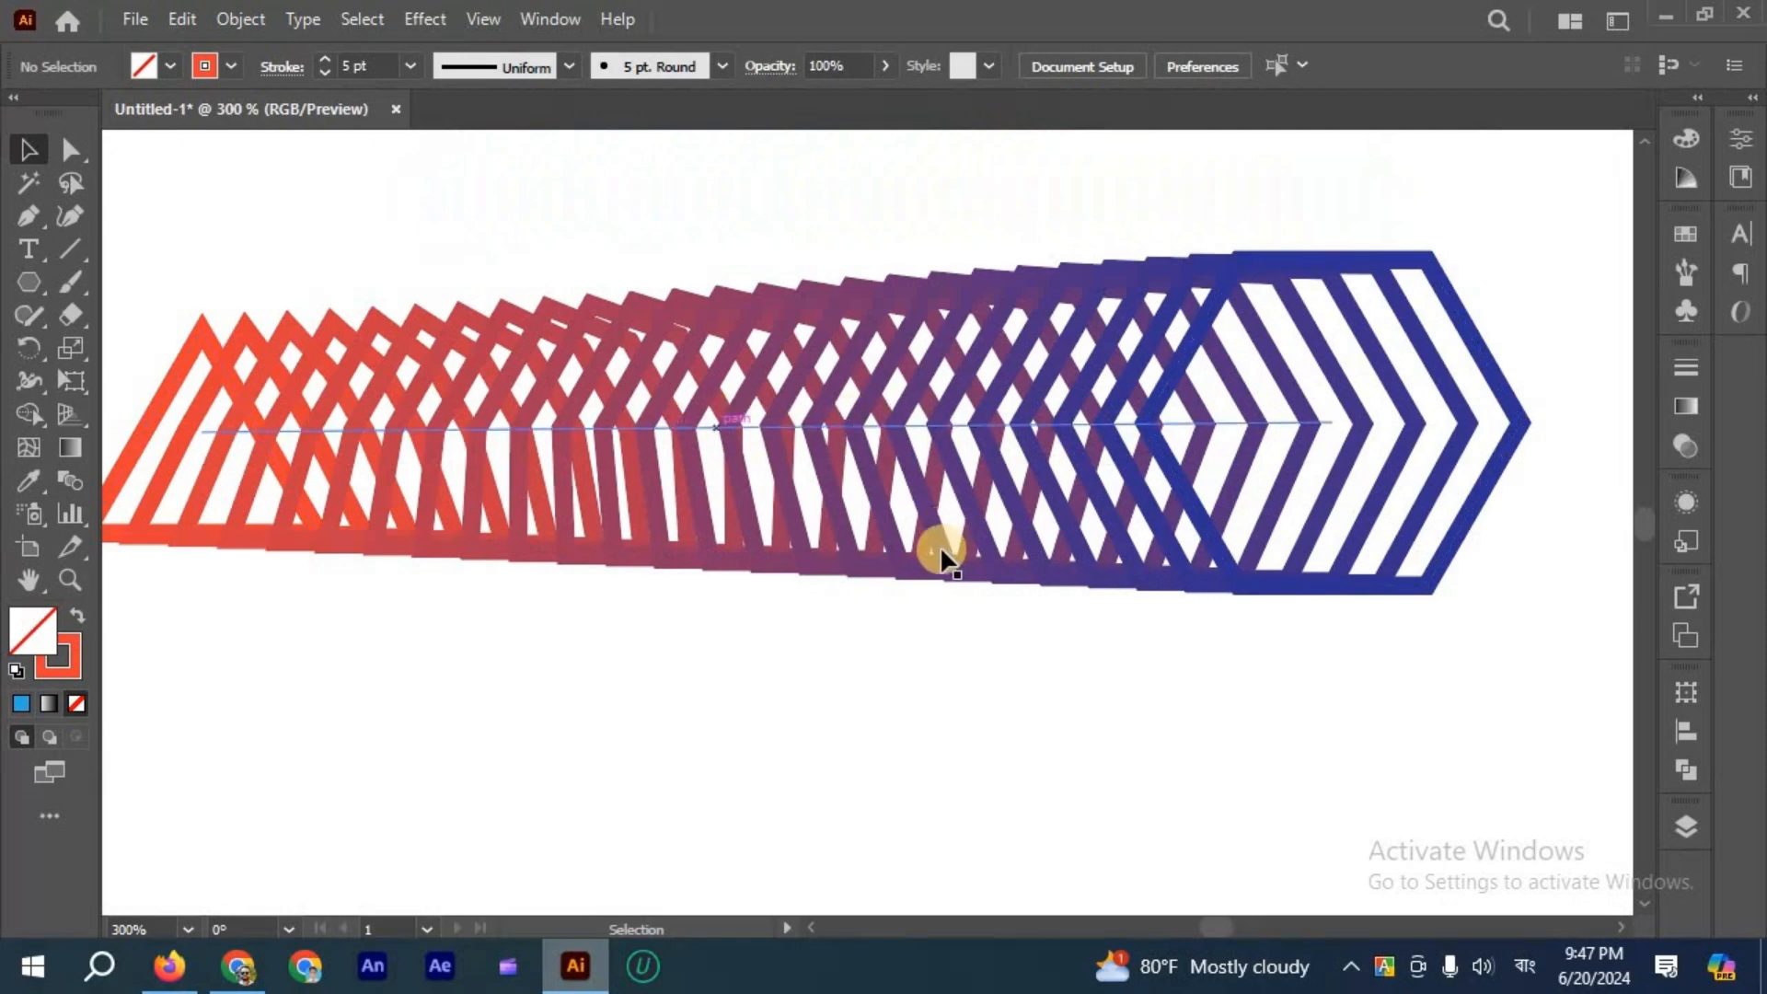
pyautogui.scroll(-2, 920, 707)
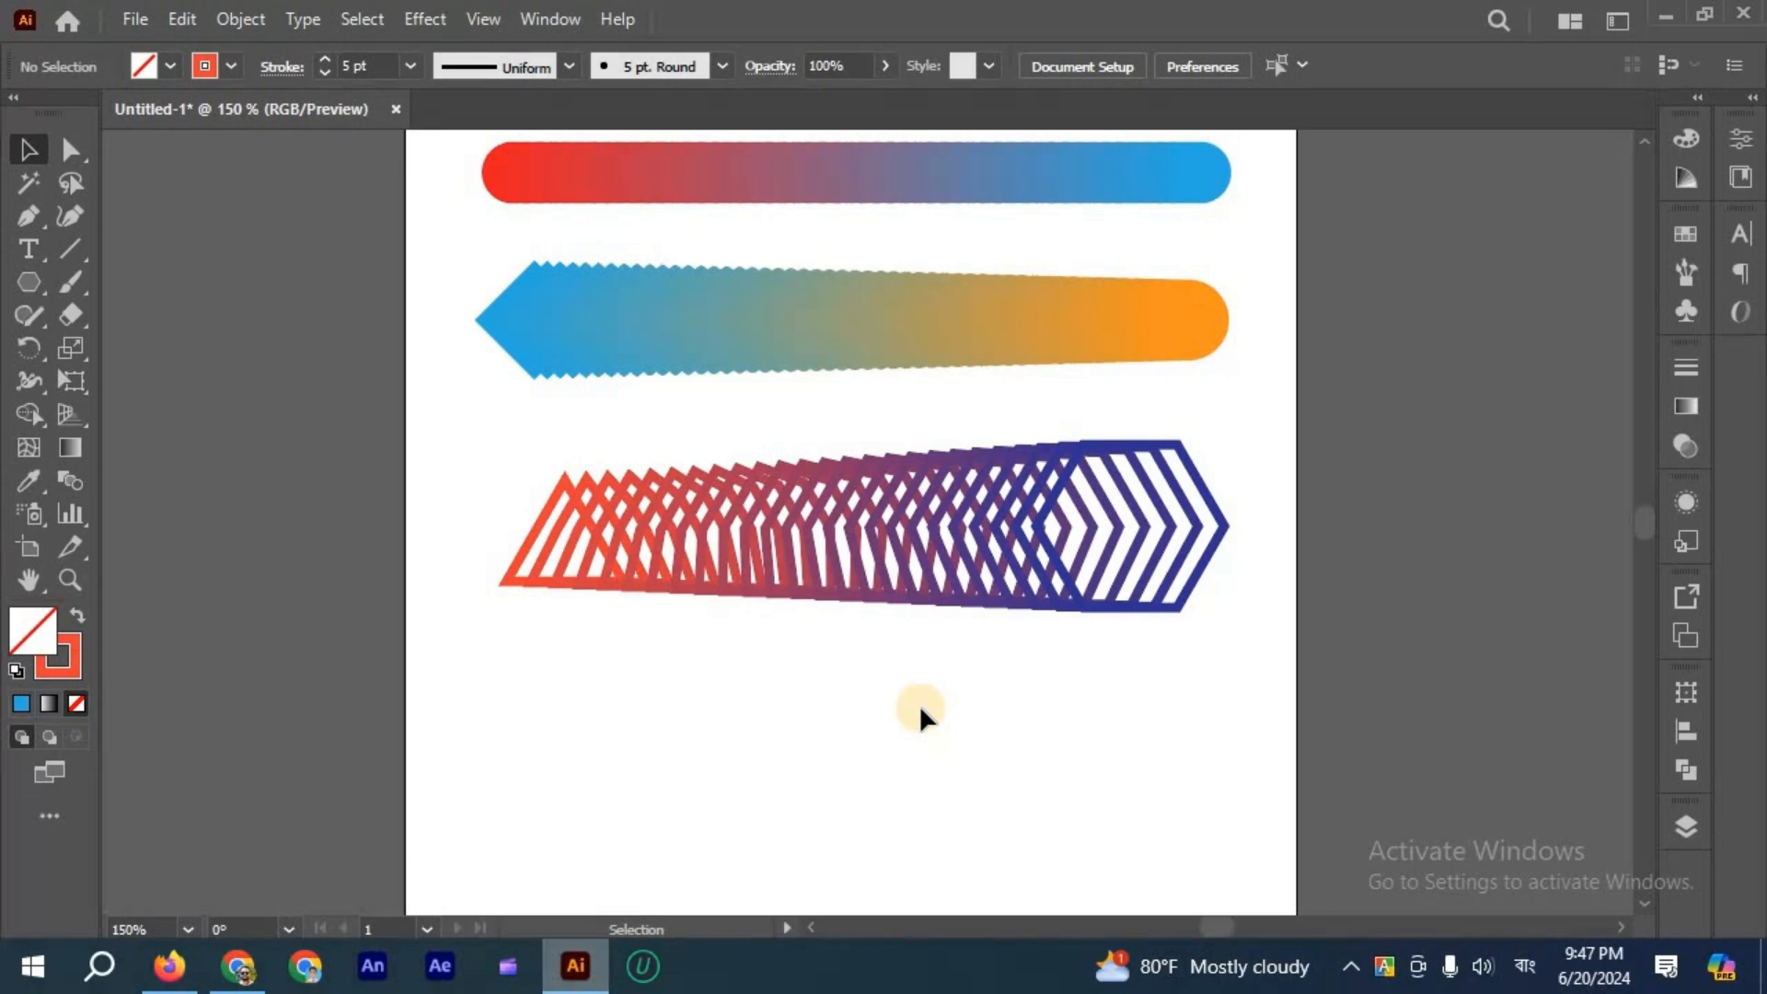
pyautogui.hotkey('ctrl', '-')
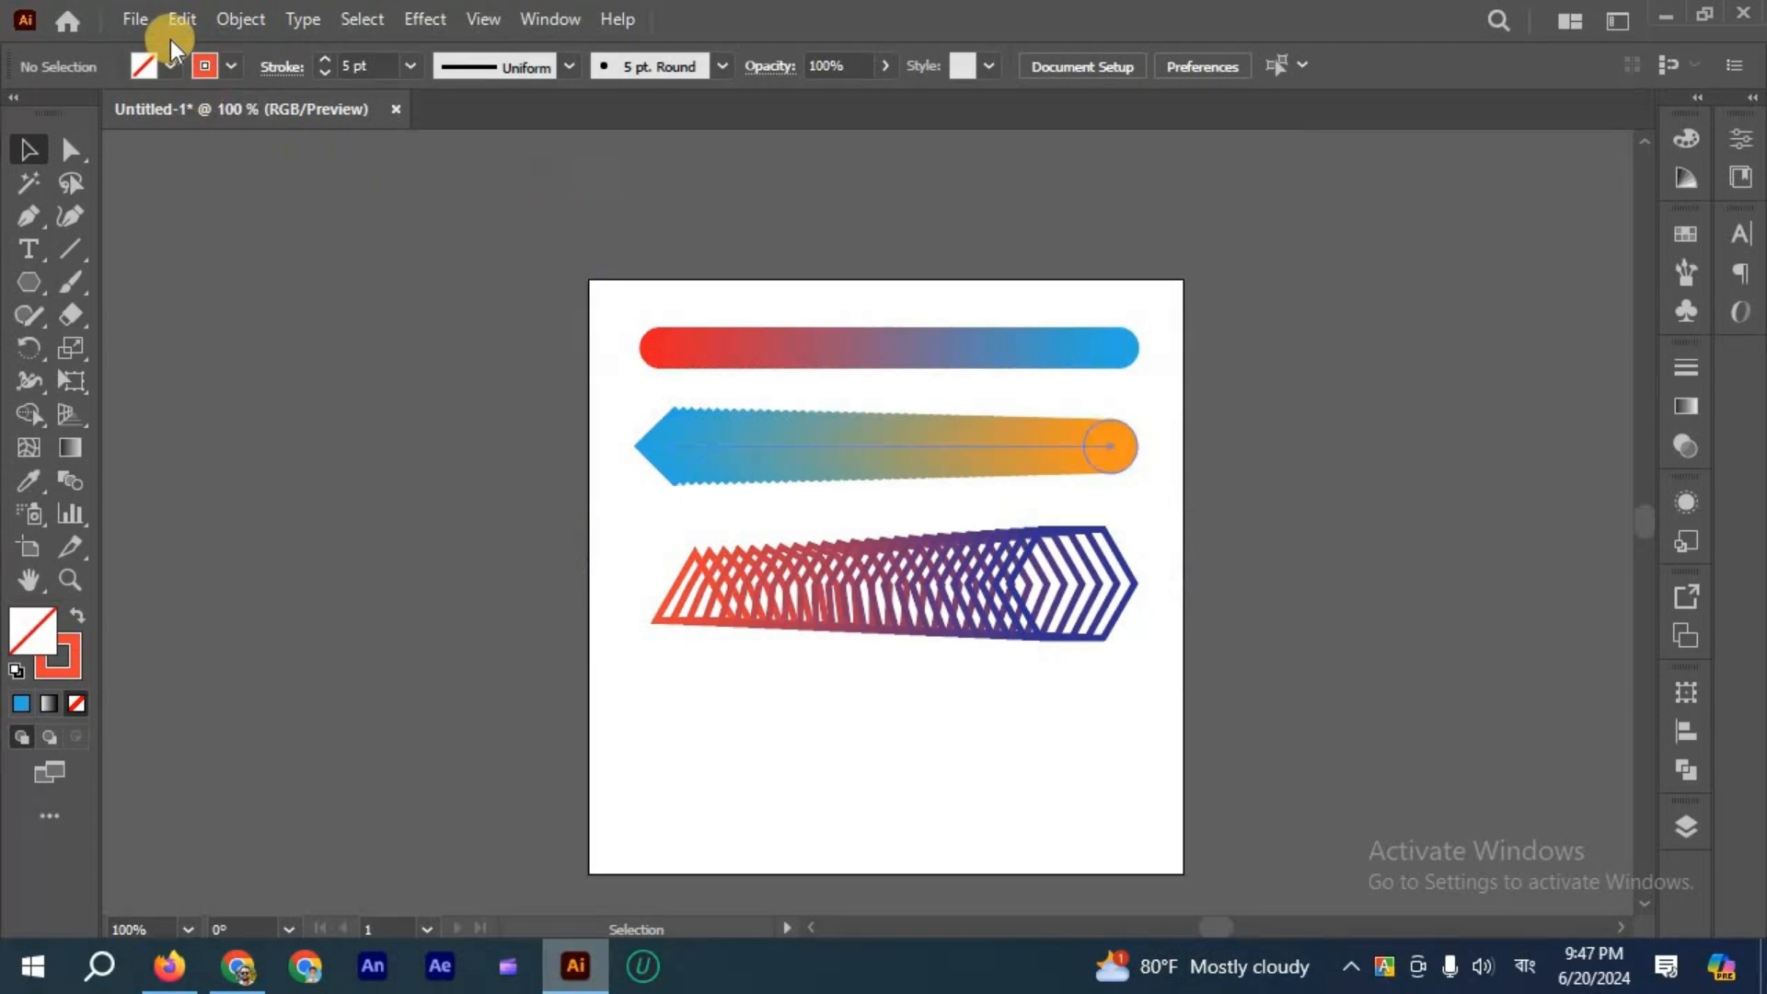
# Review the spacing and orientation settings in Blend Options, leaving them unchanged.
pyautogui.click(239, 13)
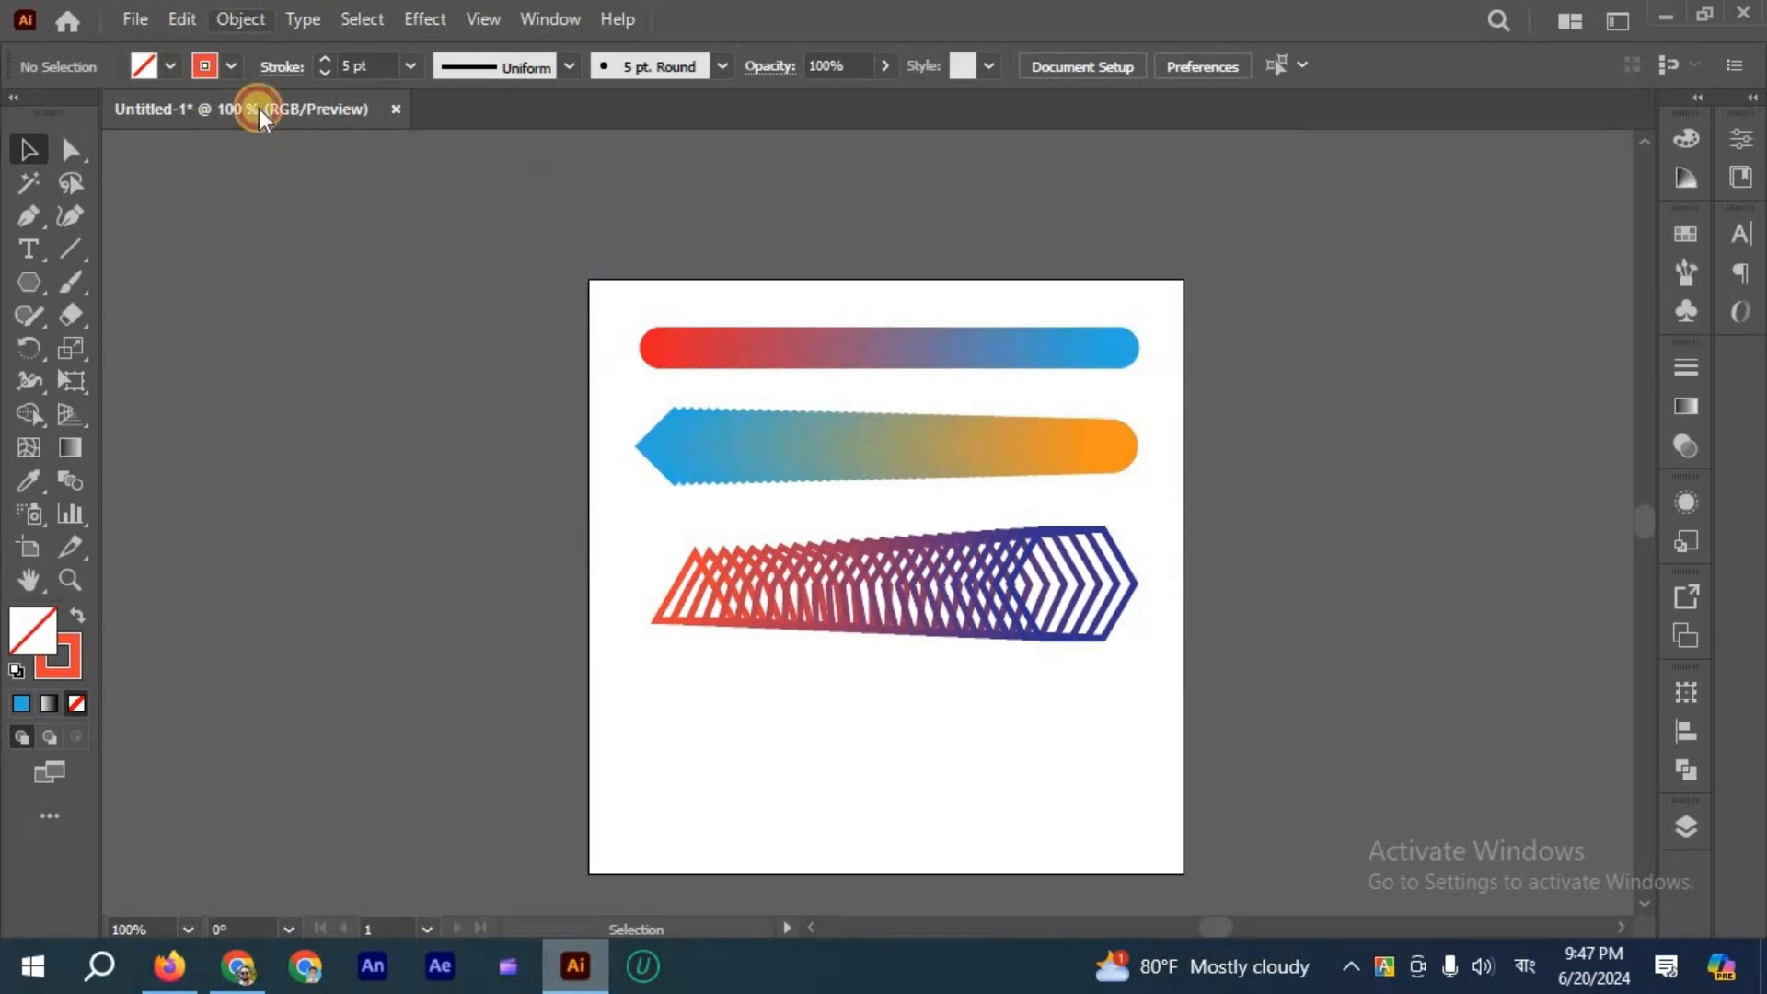
pyautogui.moveTo(429, 847)
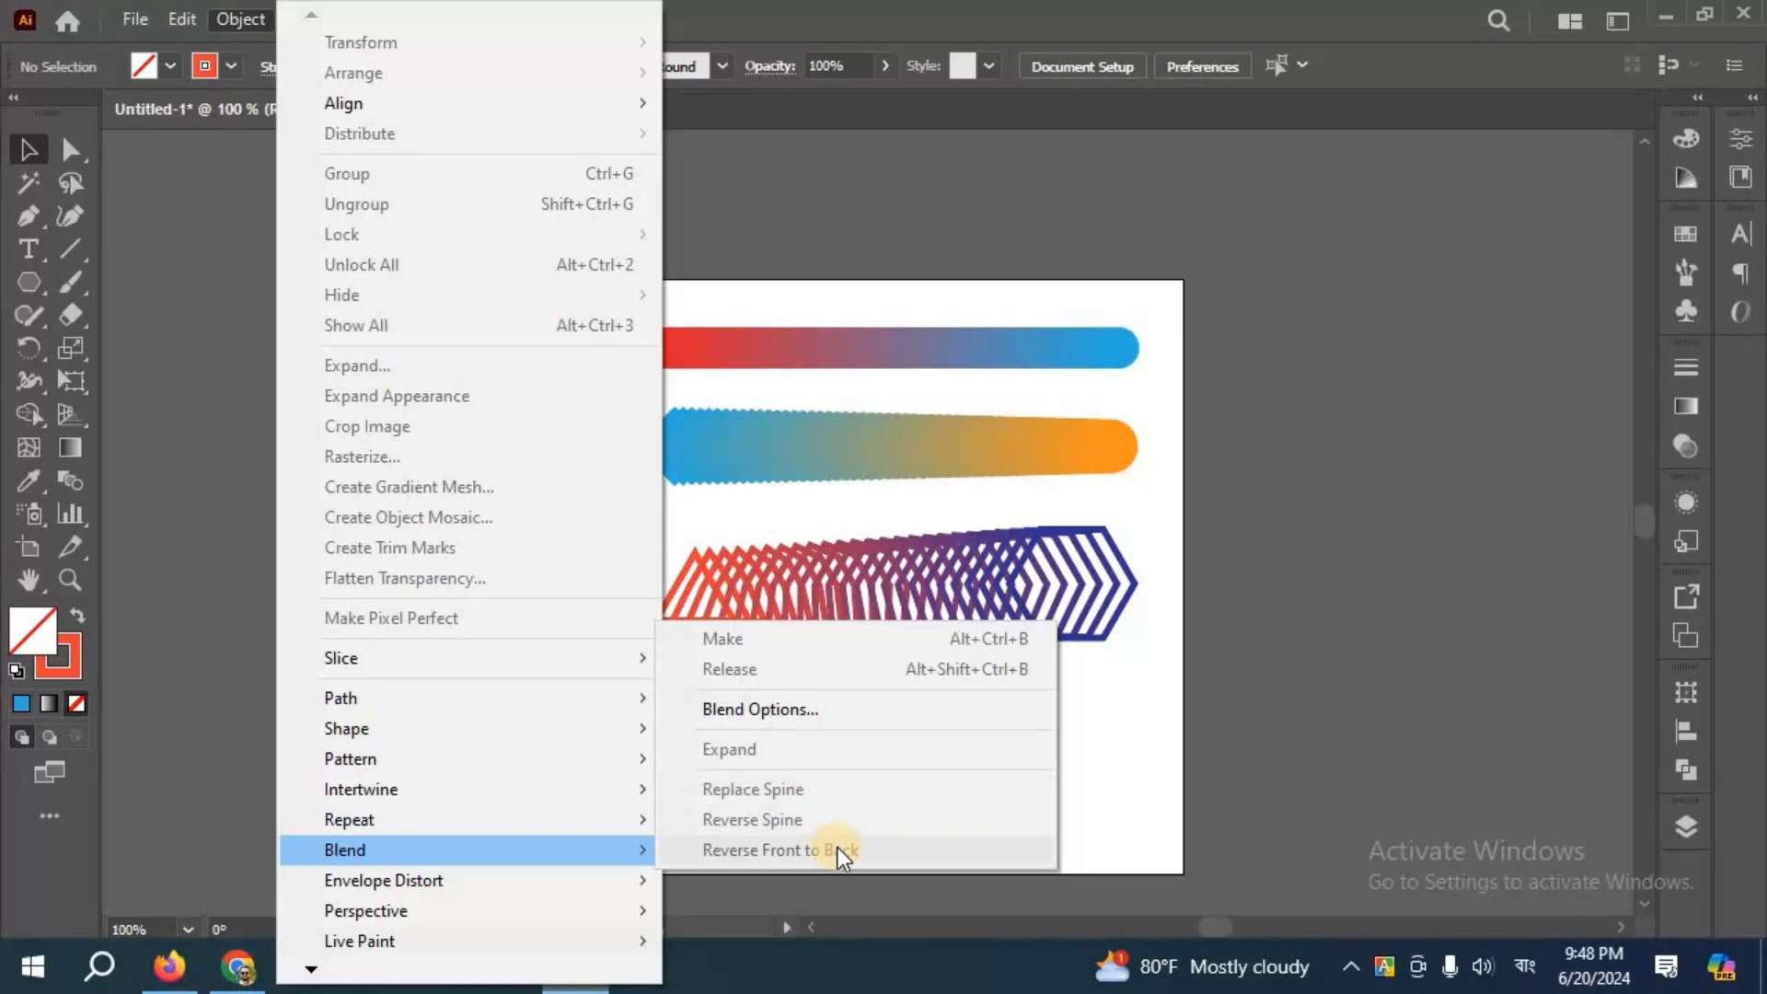
pyautogui.click(780, 716)
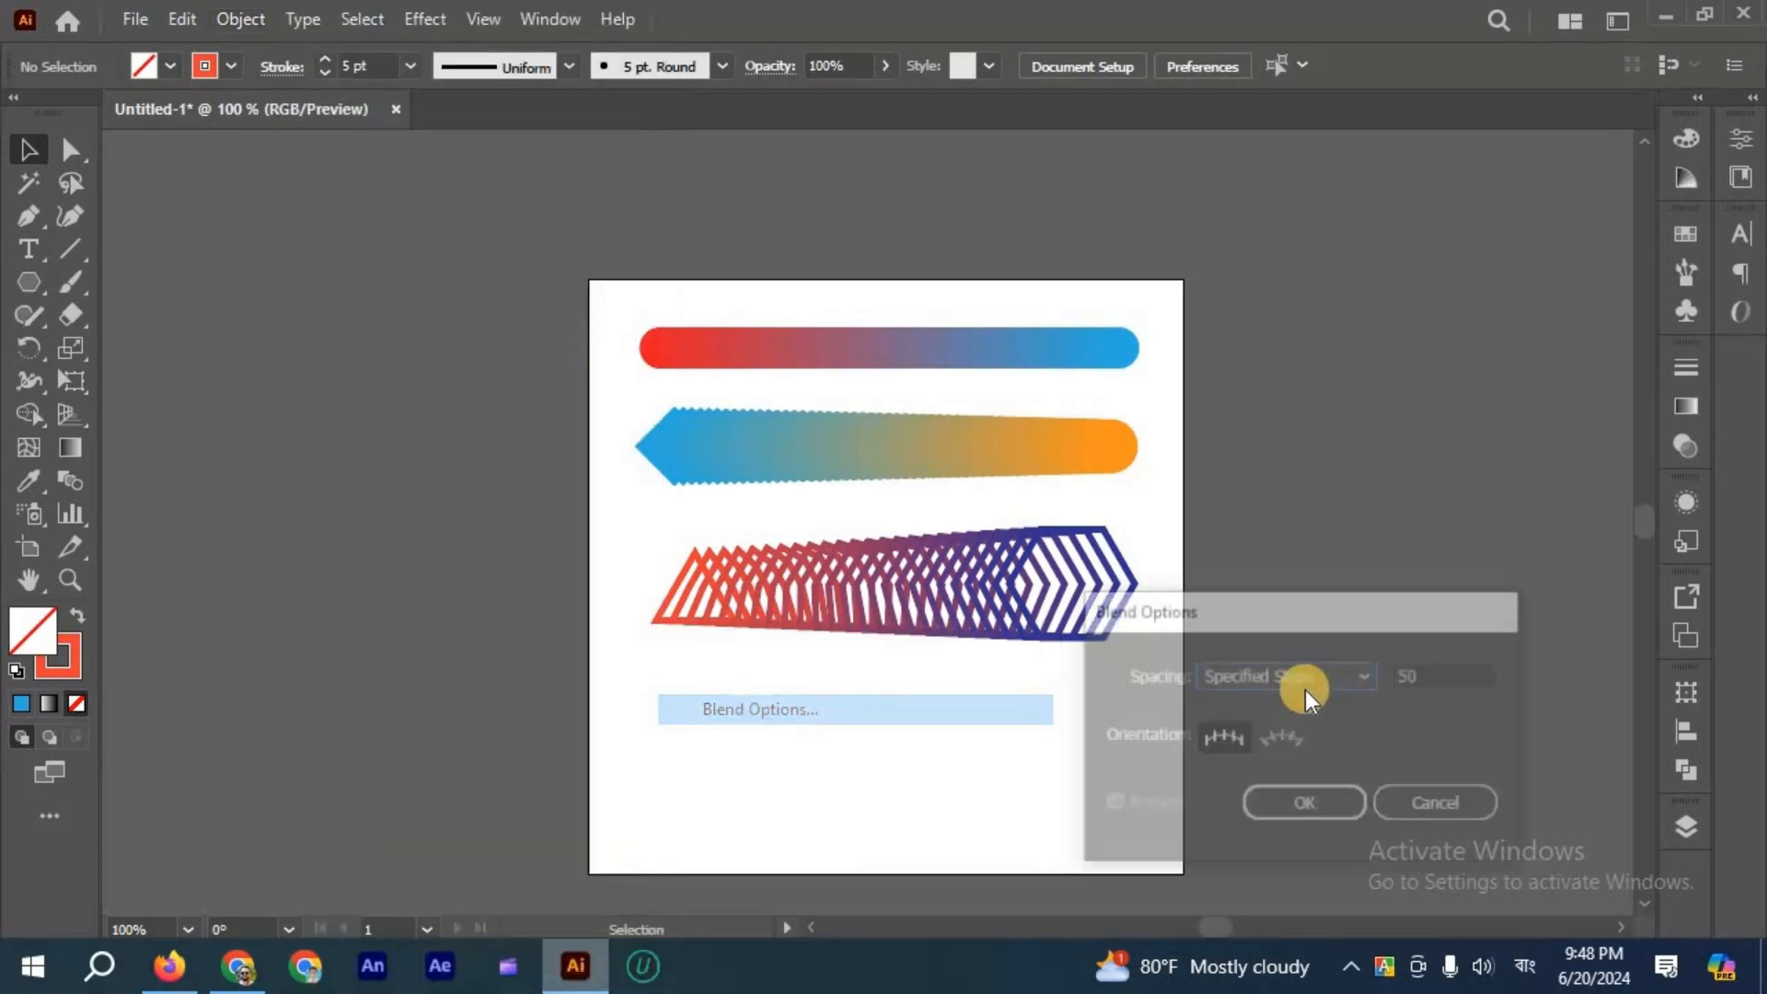
pyautogui.click(1365, 677)
pyautogui.click(1368, 677)
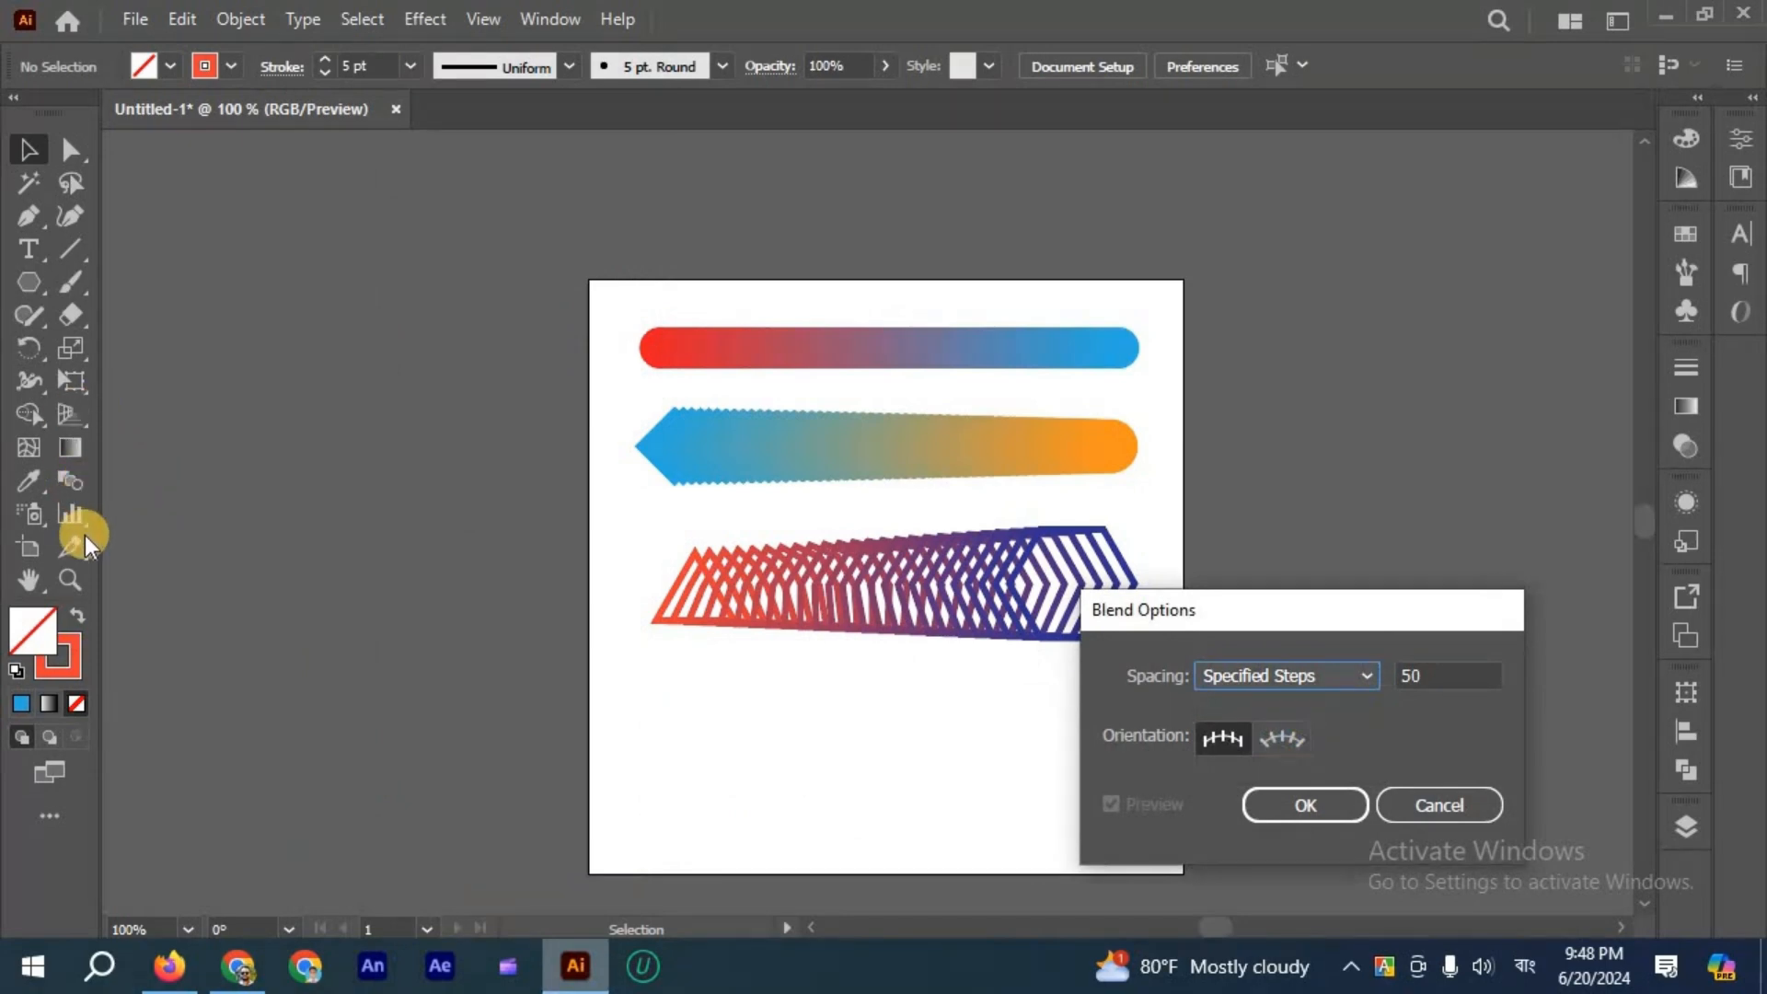
pyautogui.click(1431, 806)
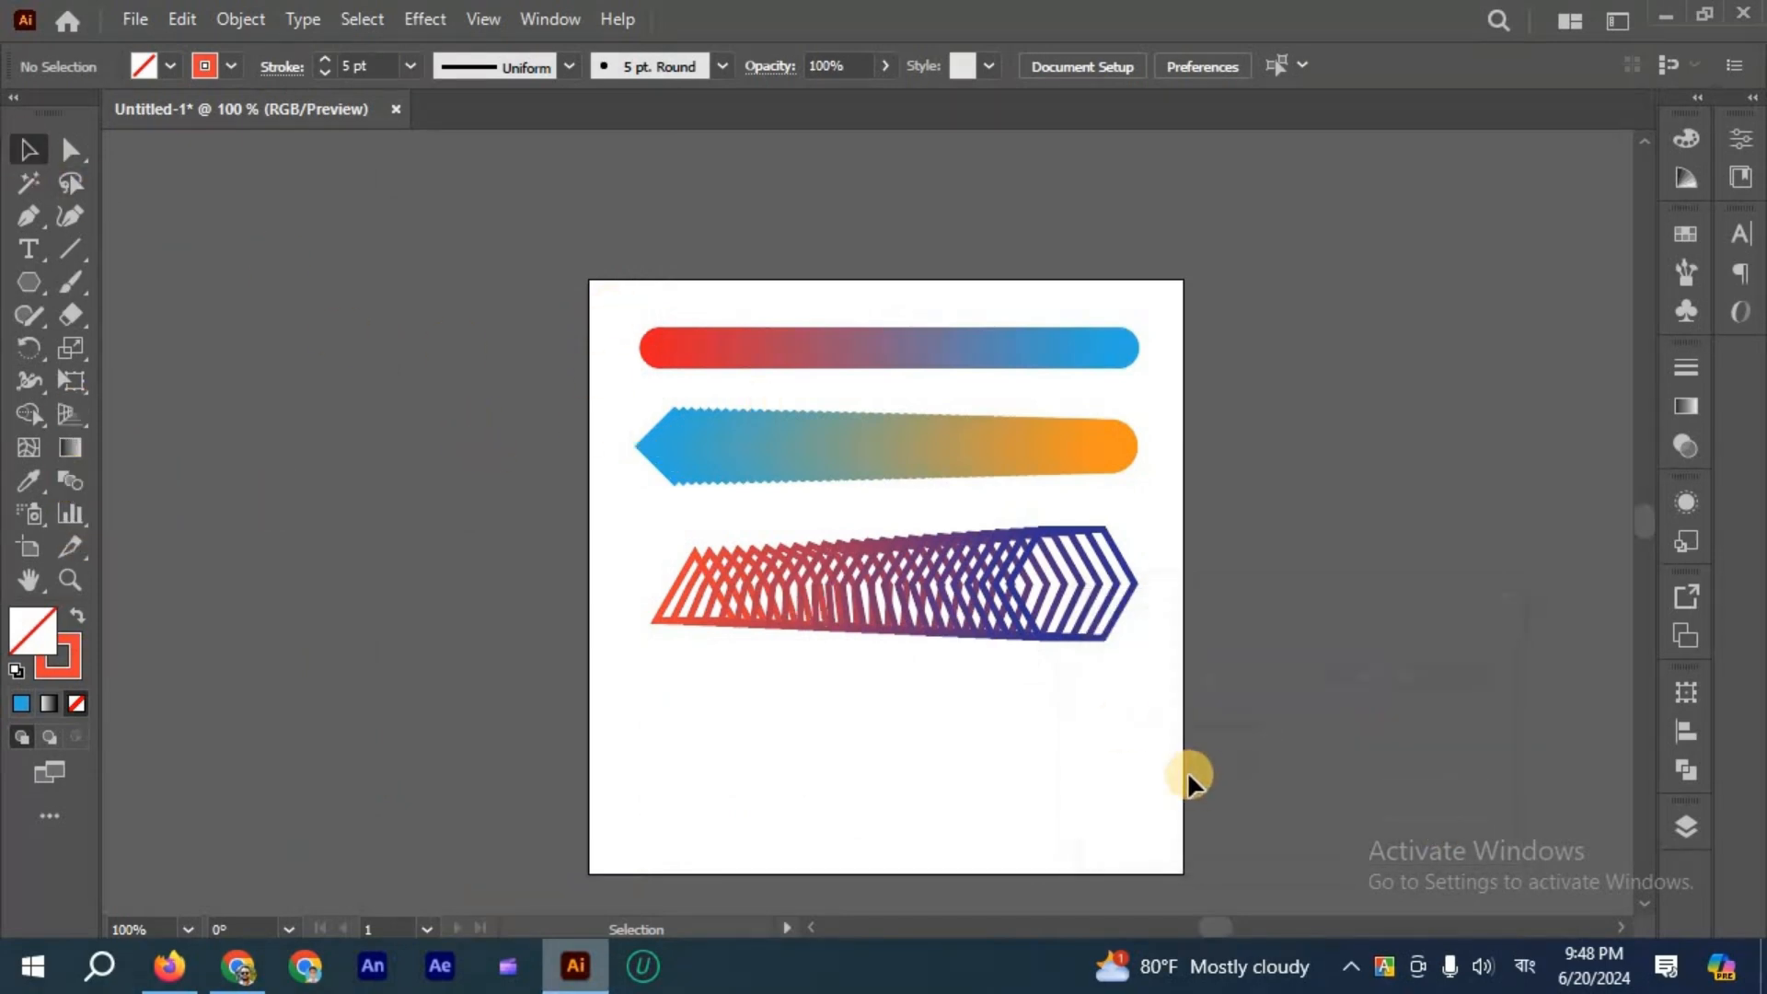
# Delete all the blends from the artboard.
pyautogui.hotkey('ctrl', 'a')
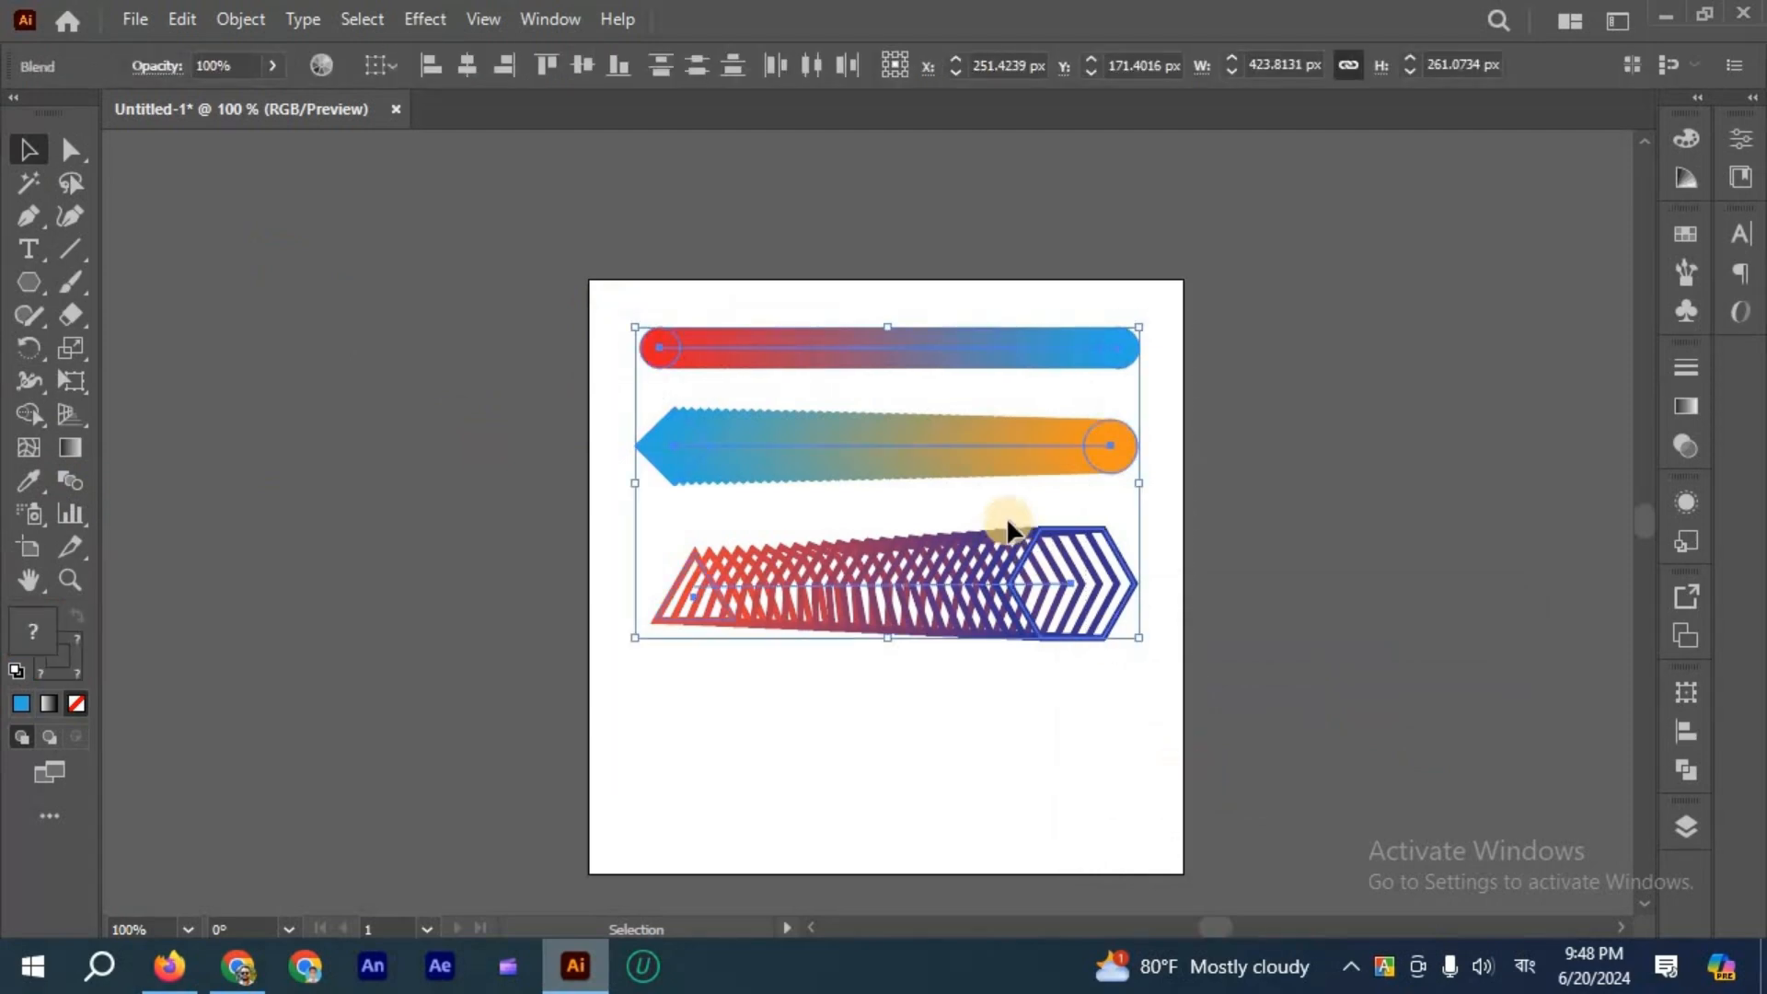
pyautogui.press('Delete')
pyautogui.scroll(-1, 935, 440)
pyautogui.keyDown('alt'); pyautogui.scroll(1, 976, 472); pyautogui.keyUp('alt')
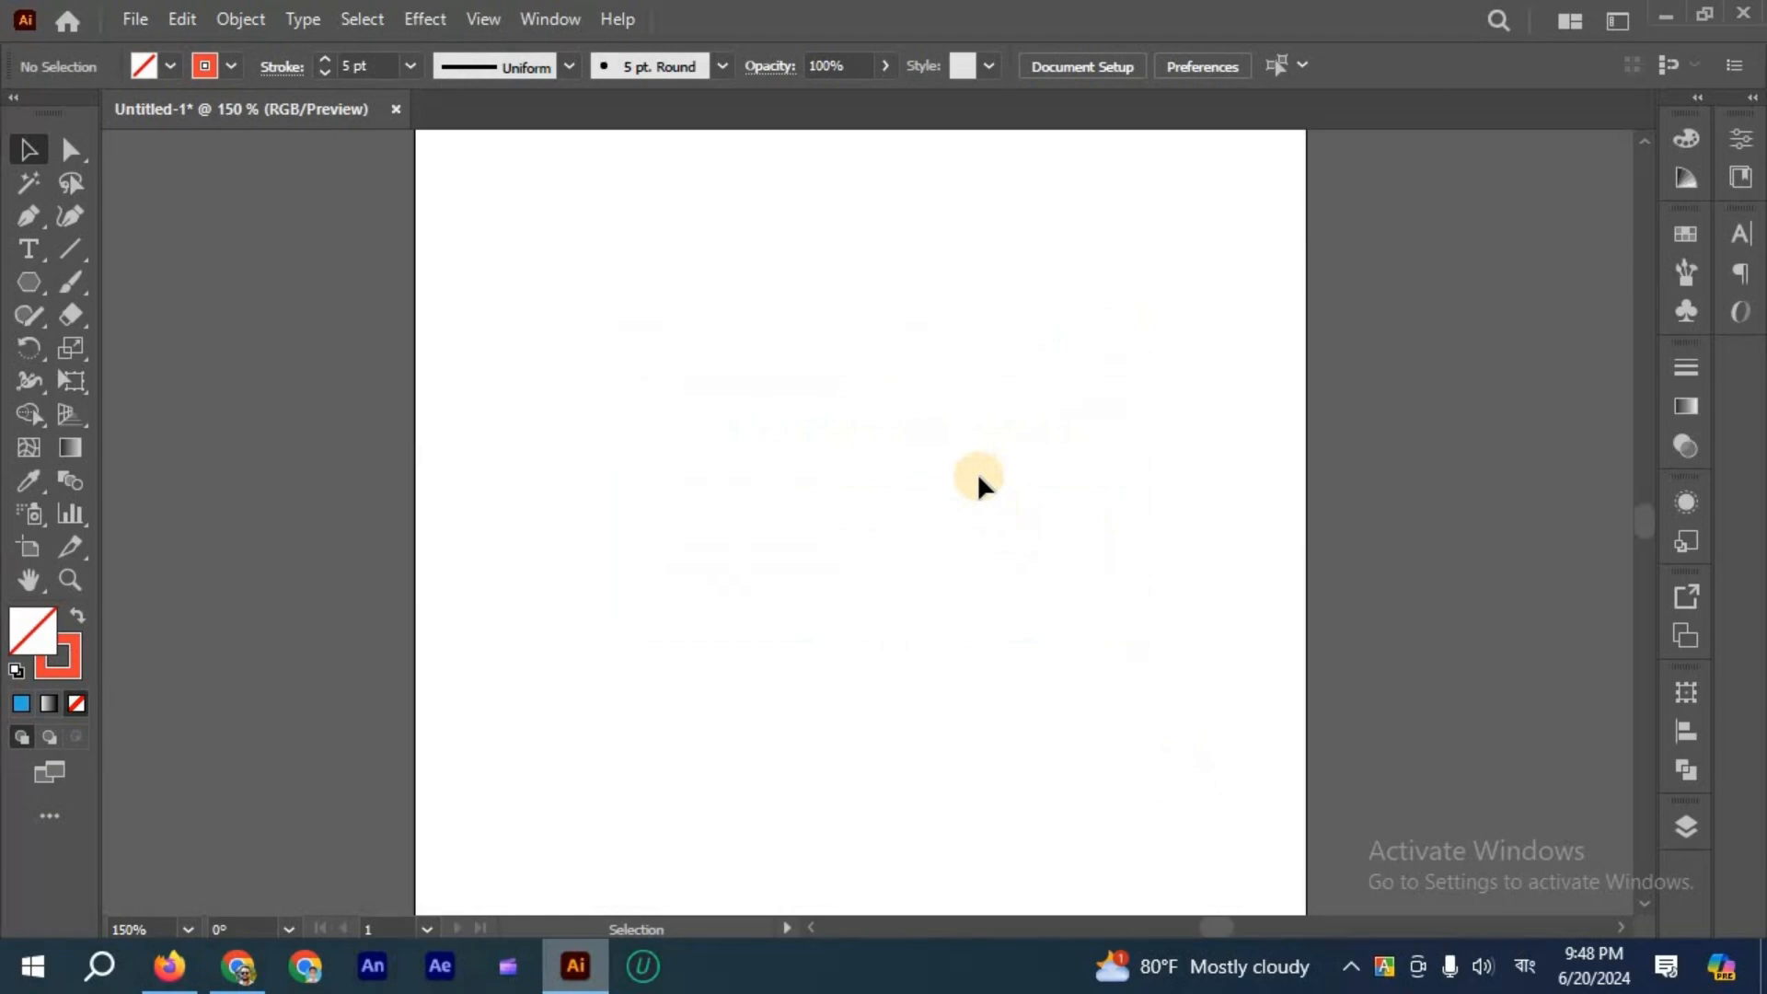
# Draw a circle about 17 px in diameter in the artboard's upper-left area and remove its stroke.
pyautogui.rightClick(30, 280)
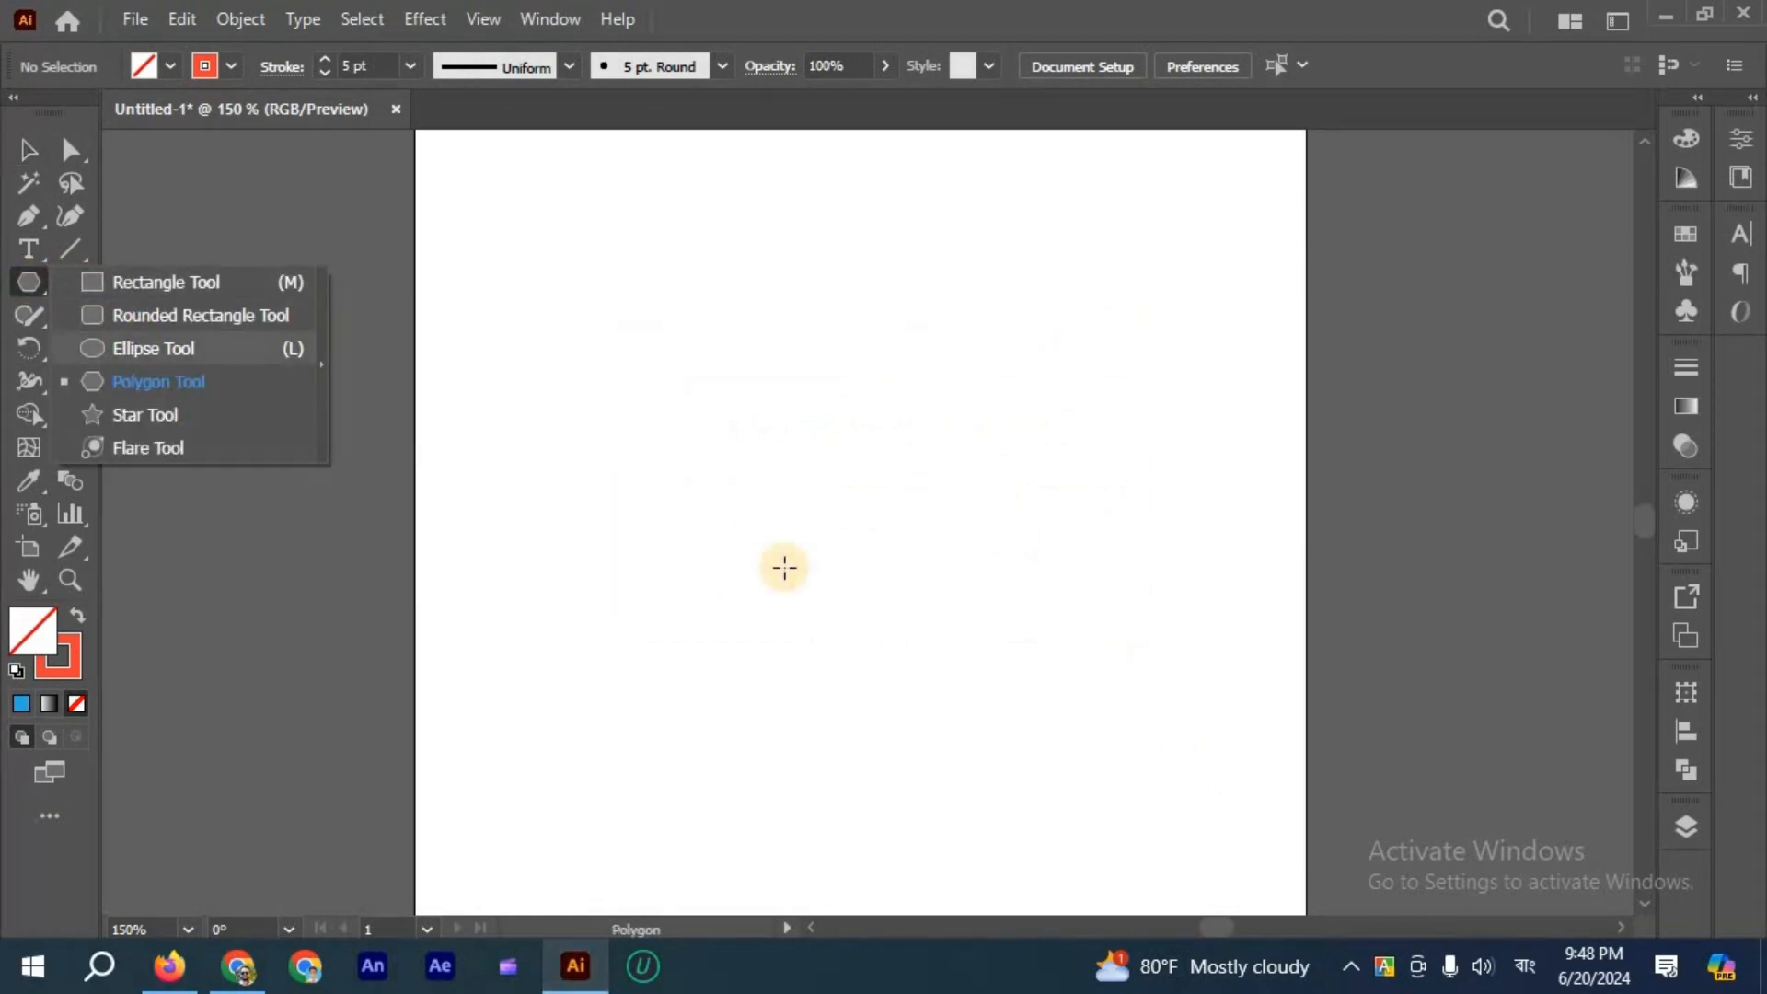
pyautogui.scroll(1, 505, 326)
pyautogui.moveTo(504, 310); pyautogui.dragTo(535, 339)
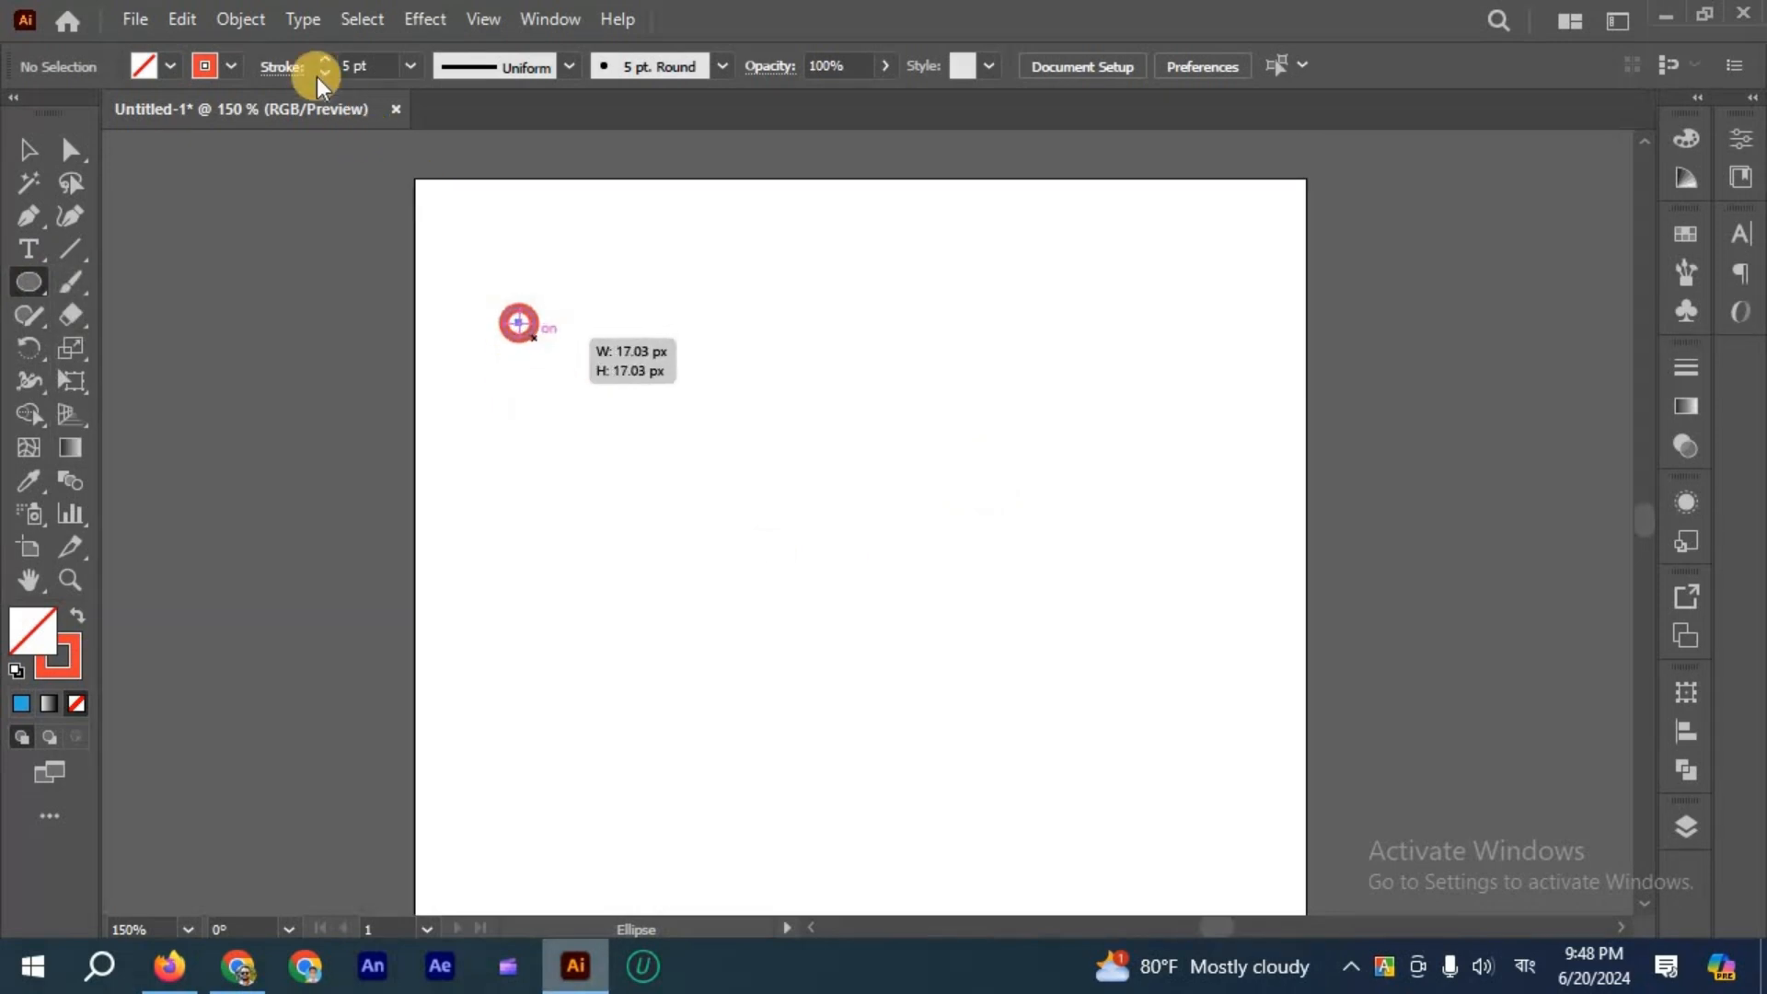
pyautogui.click(144, 67)
pyautogui.click(18, 113)
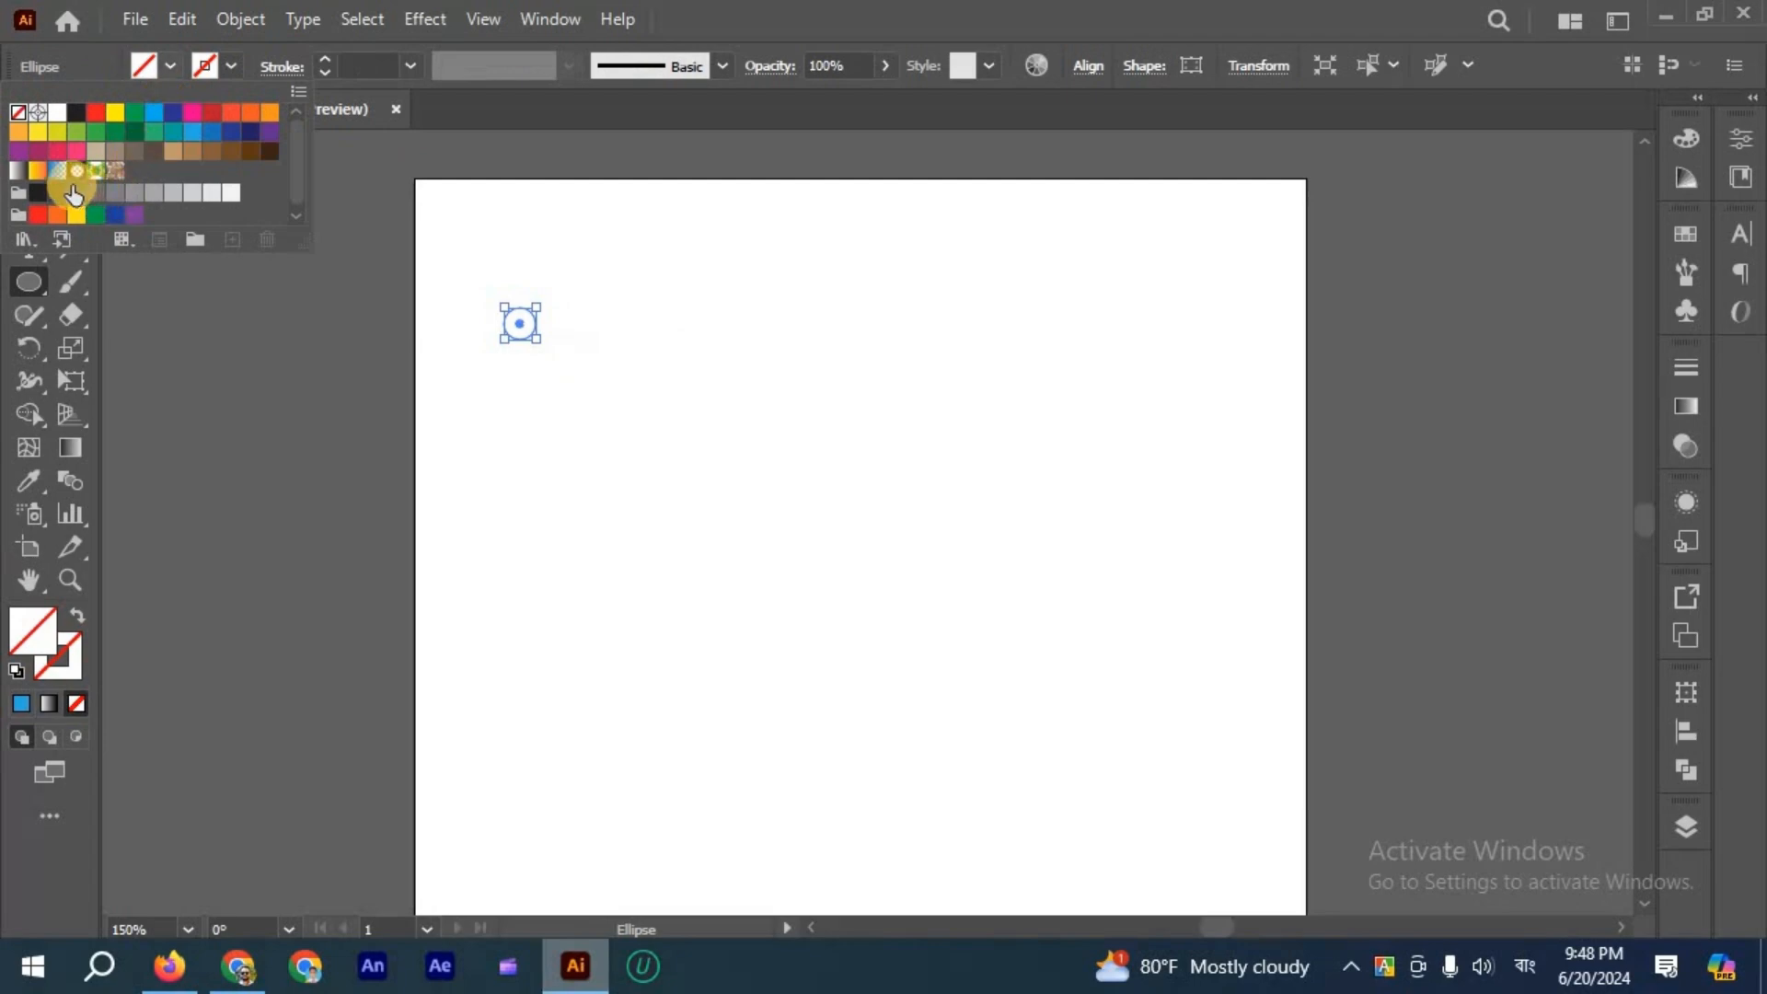
pyautogui.click(41, 175)
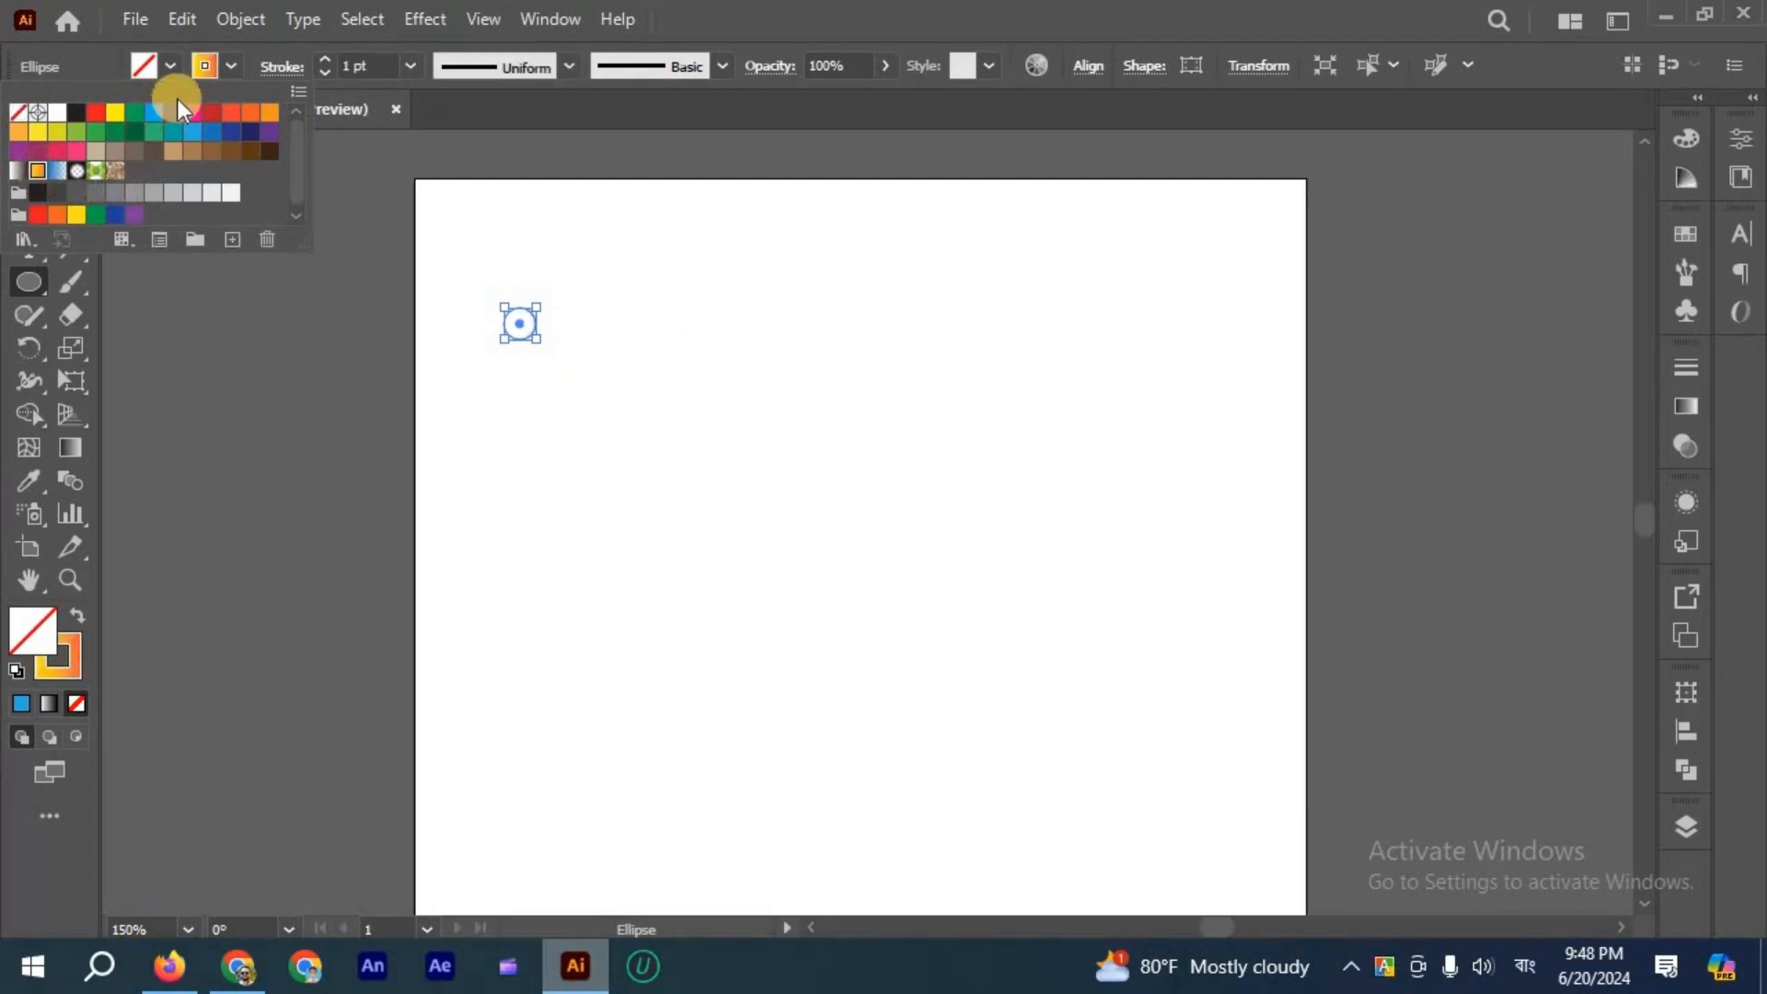
pyautogui.click(13, 123)
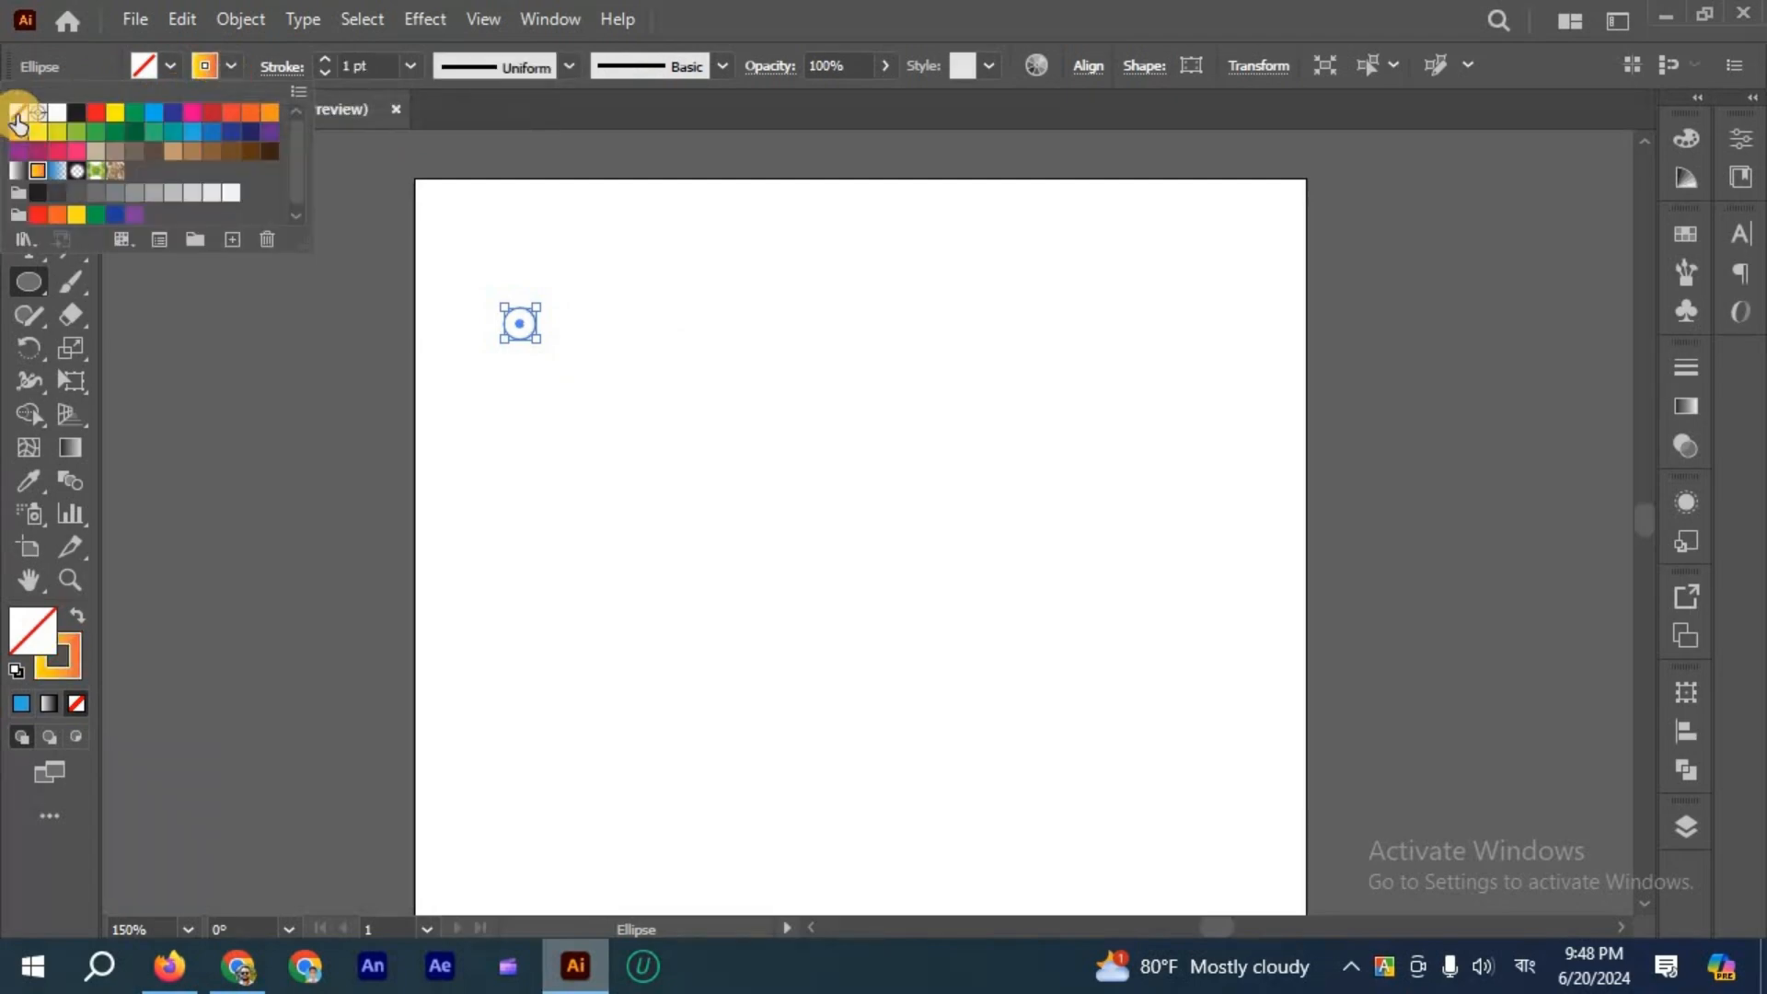
pyautogui.click(25, 112)
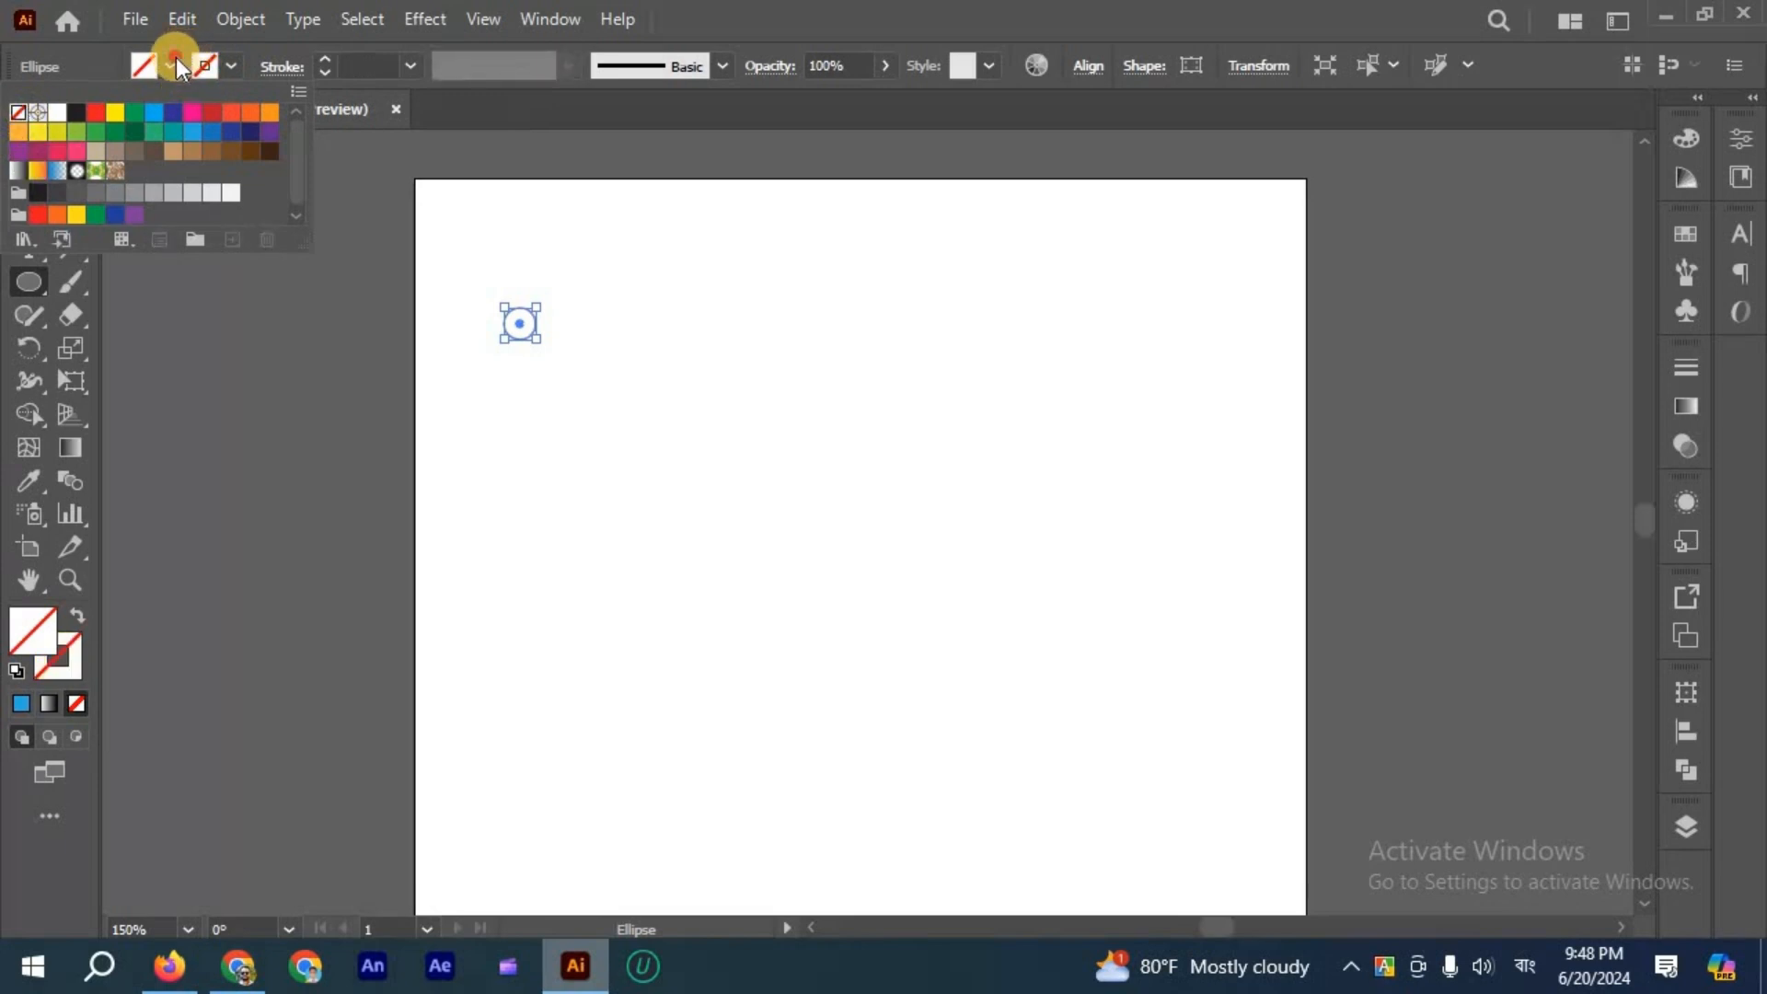
# Fill the small circle with the white-to-black linear gradient swatch.
pyautogui.click(167, 59)
pyautogui.click(13, 168)
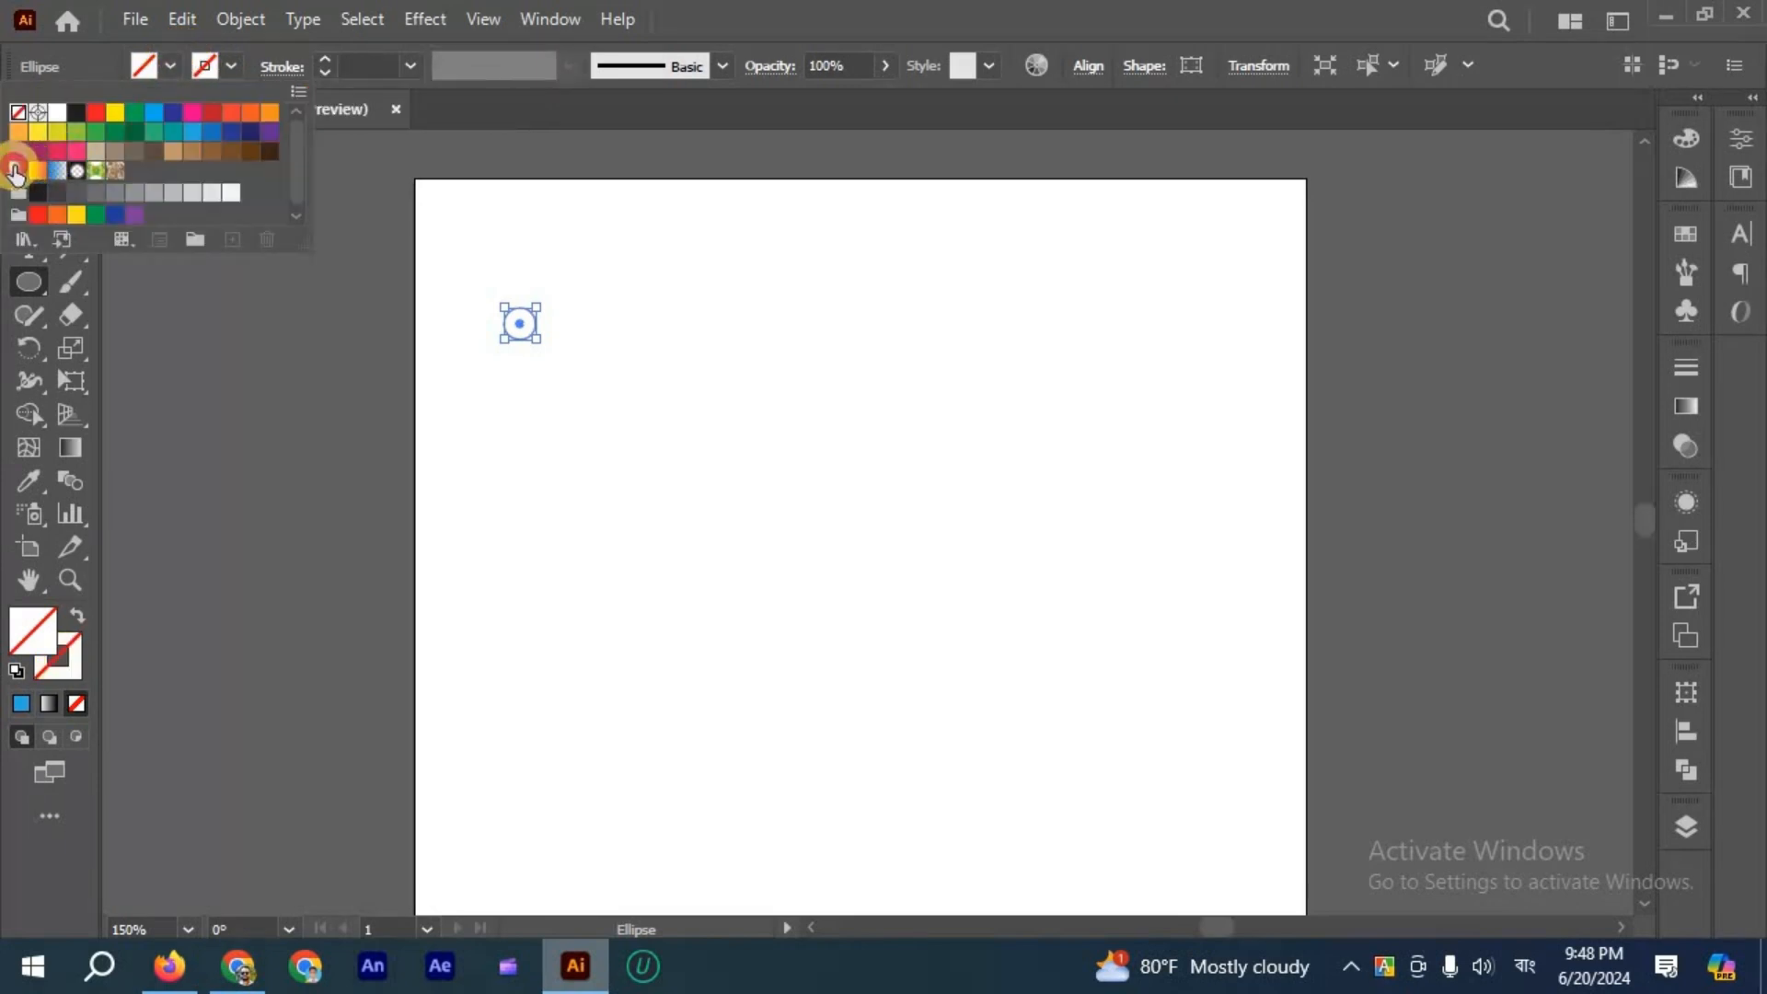
pyautogui.click(165, 64)
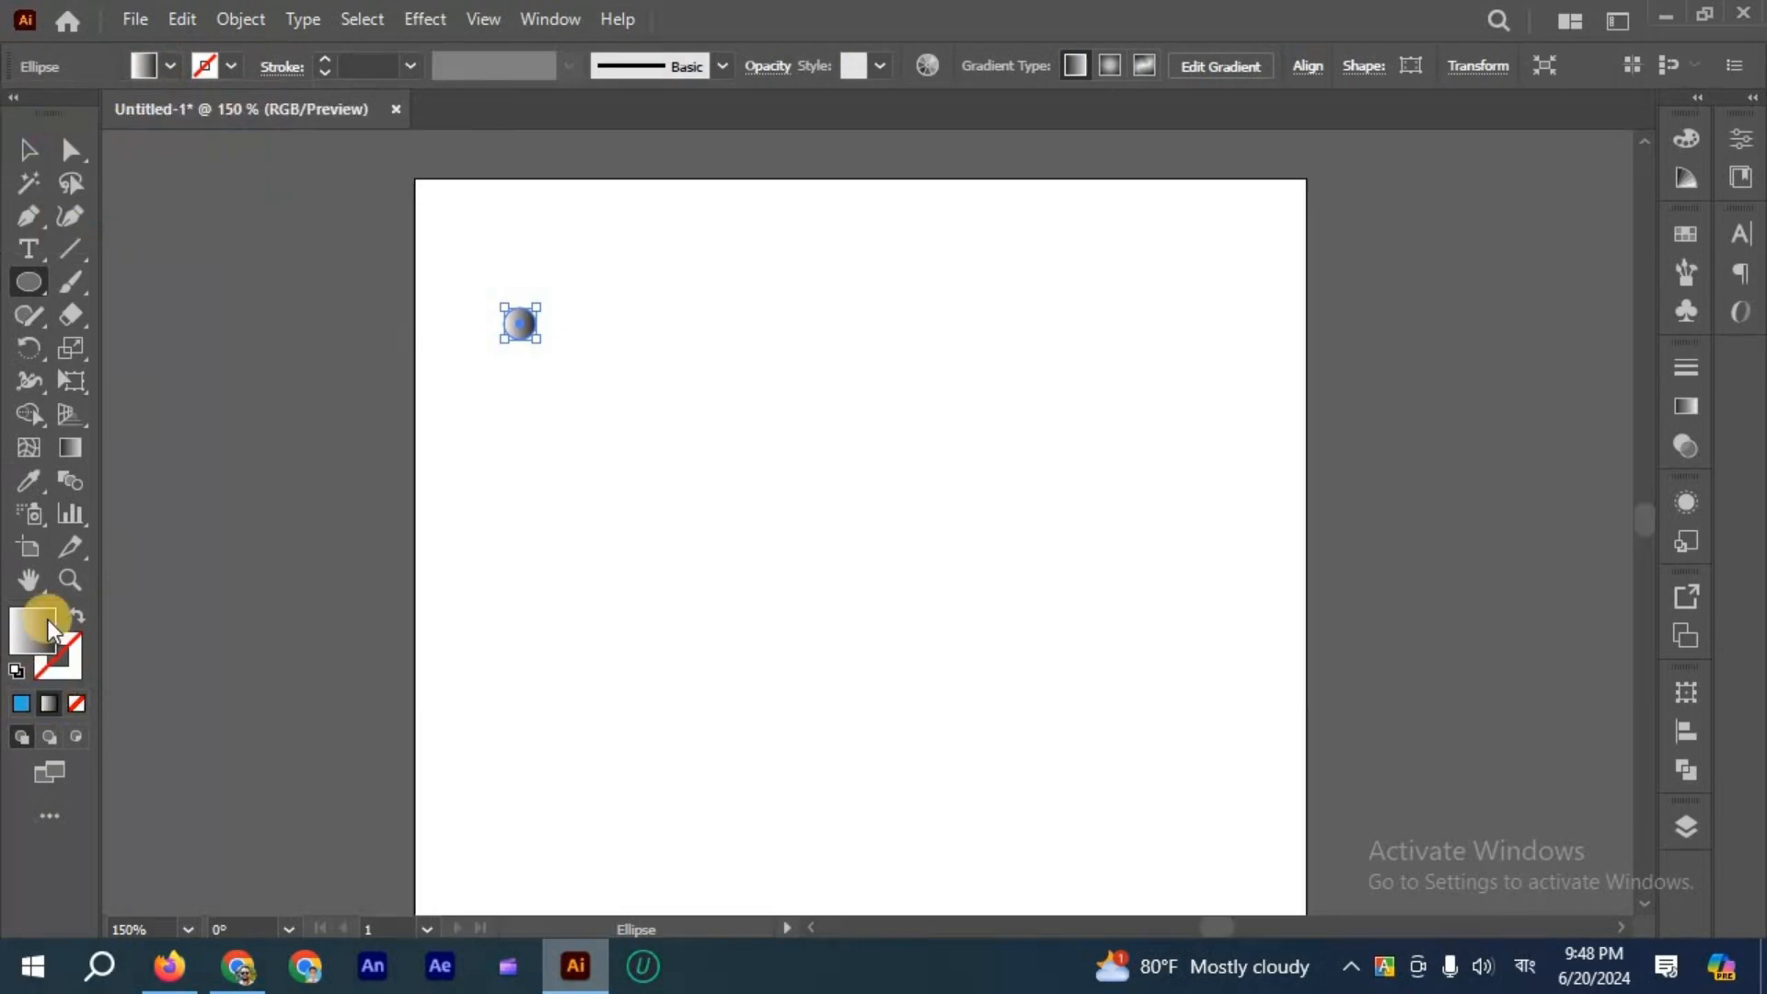
# Recolour the small circle's gradient with a dark blue start stop and a purple end stop.
pyautogui.click(1682, 405)
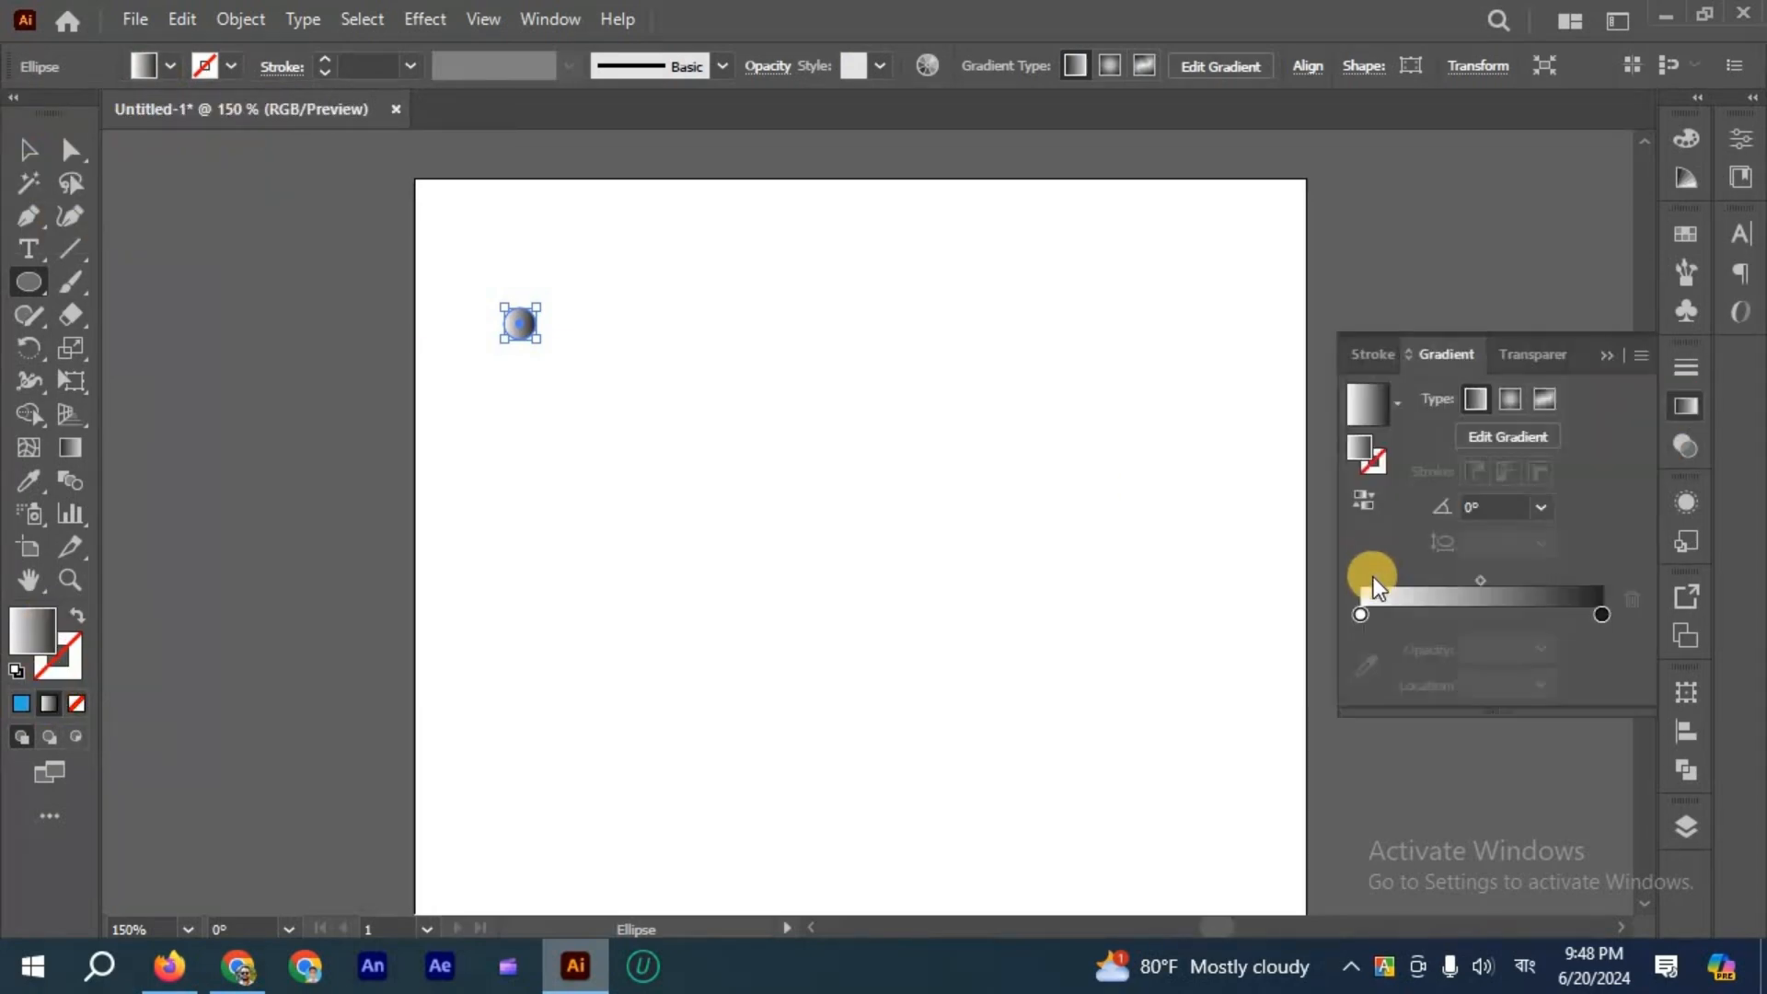
pyautogui.doubleClick(1360, 615)
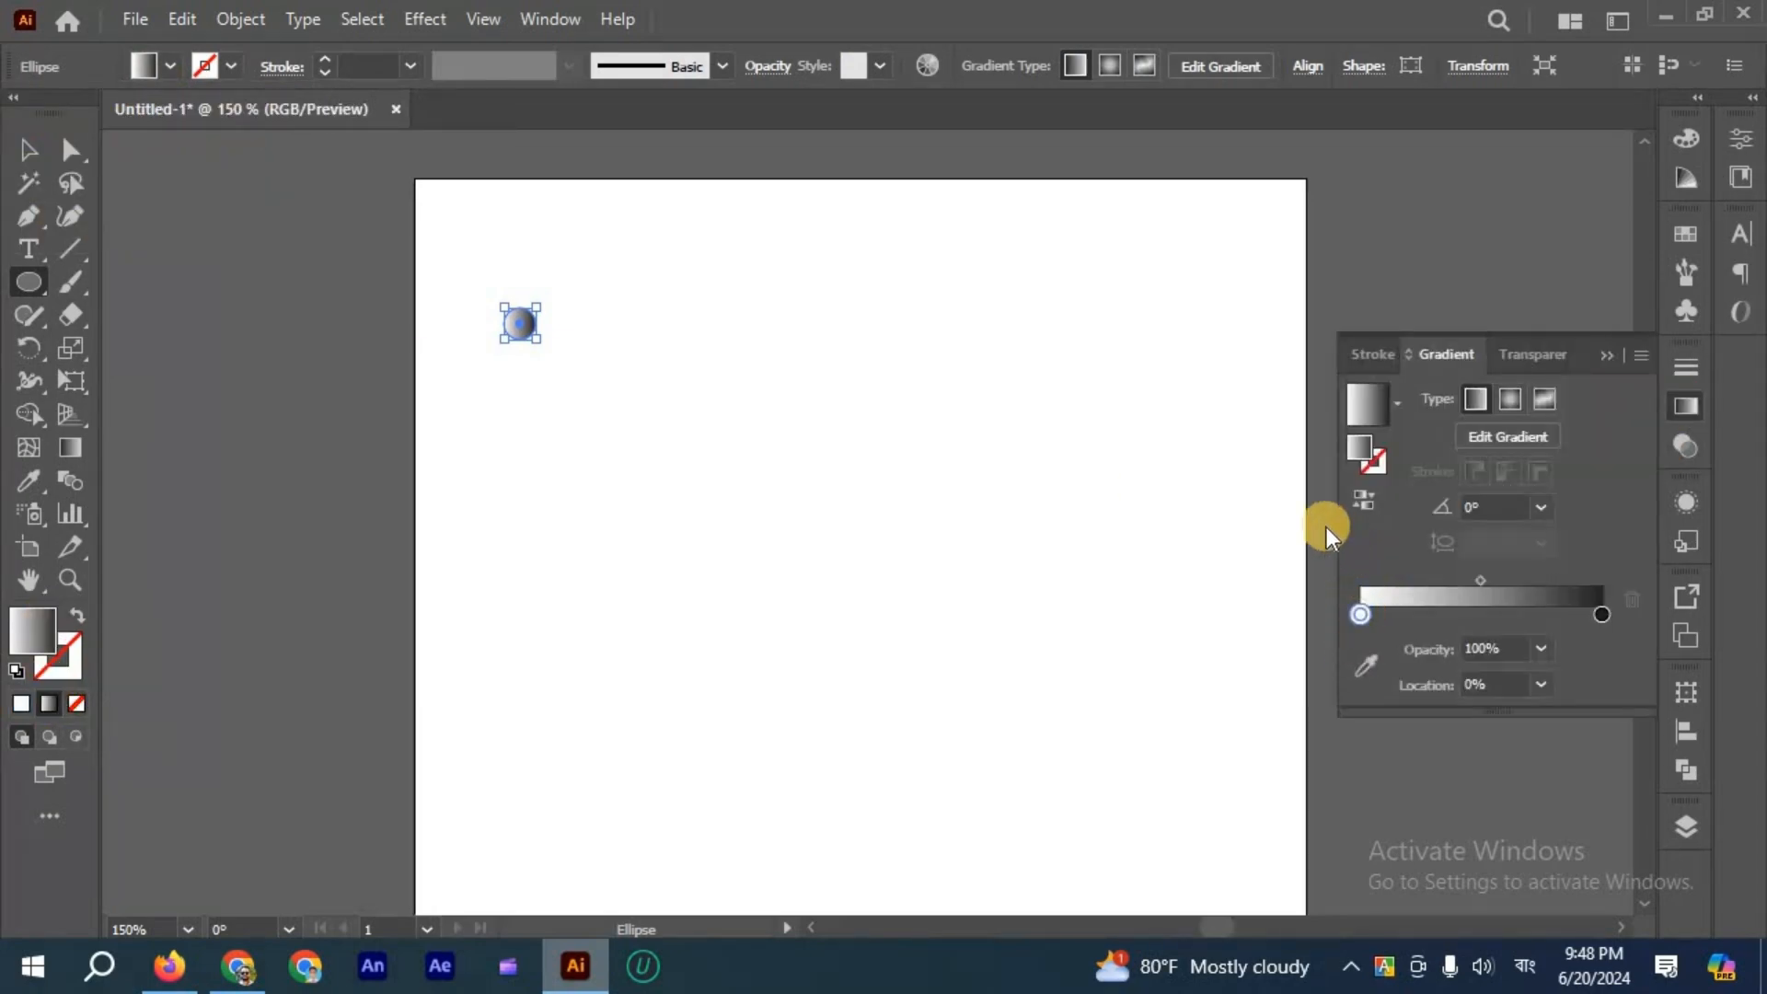
pyautogui.click(1246, 369)
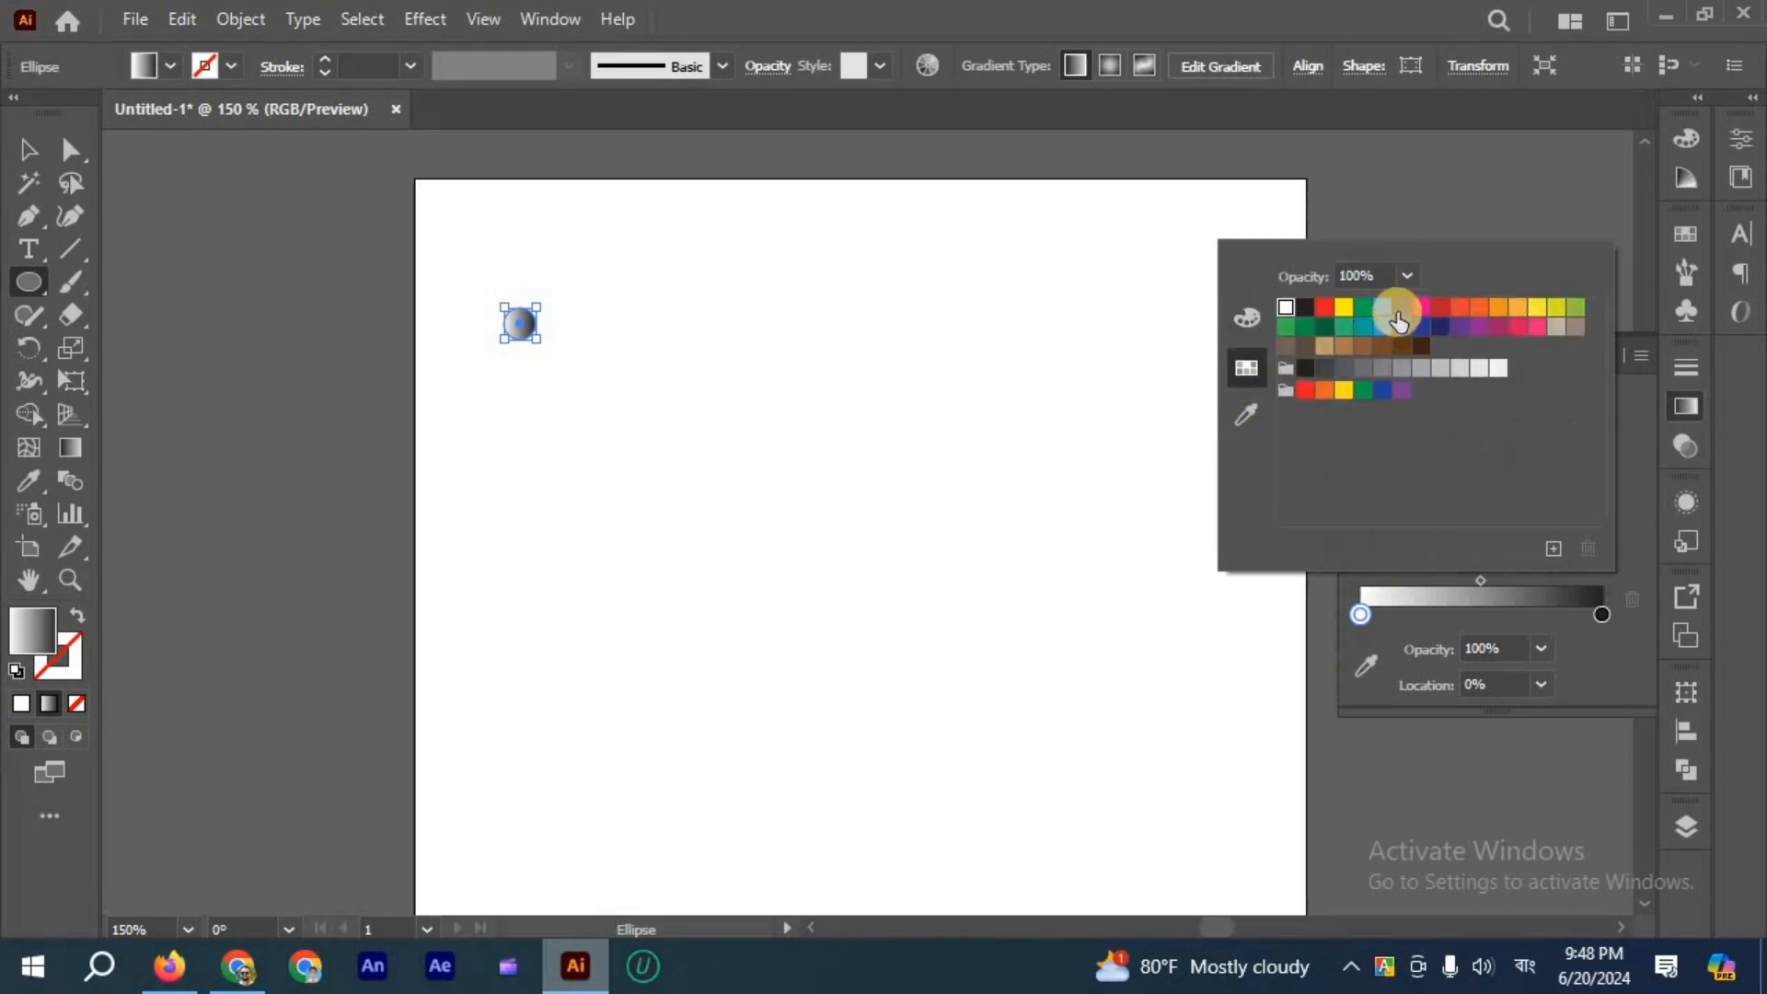
pyautogui.click(1399, 311)
pyautogui.click(1603, 616)
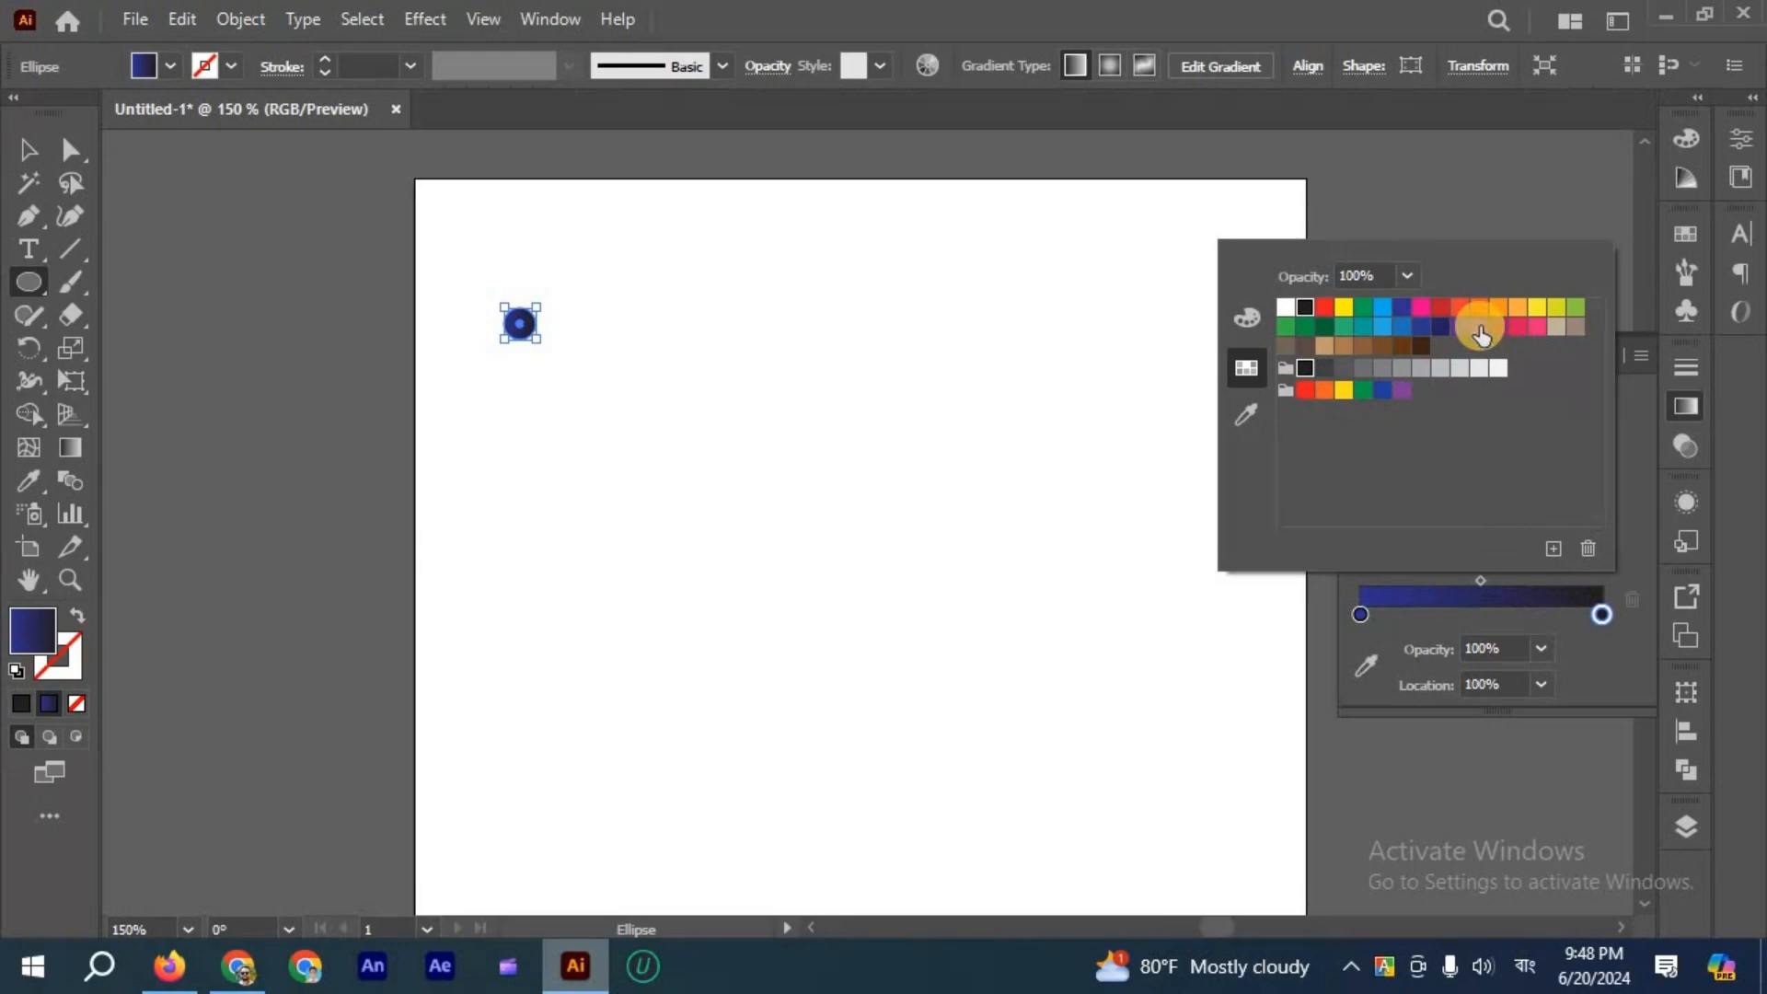
pyautogui.click(1479, 328)
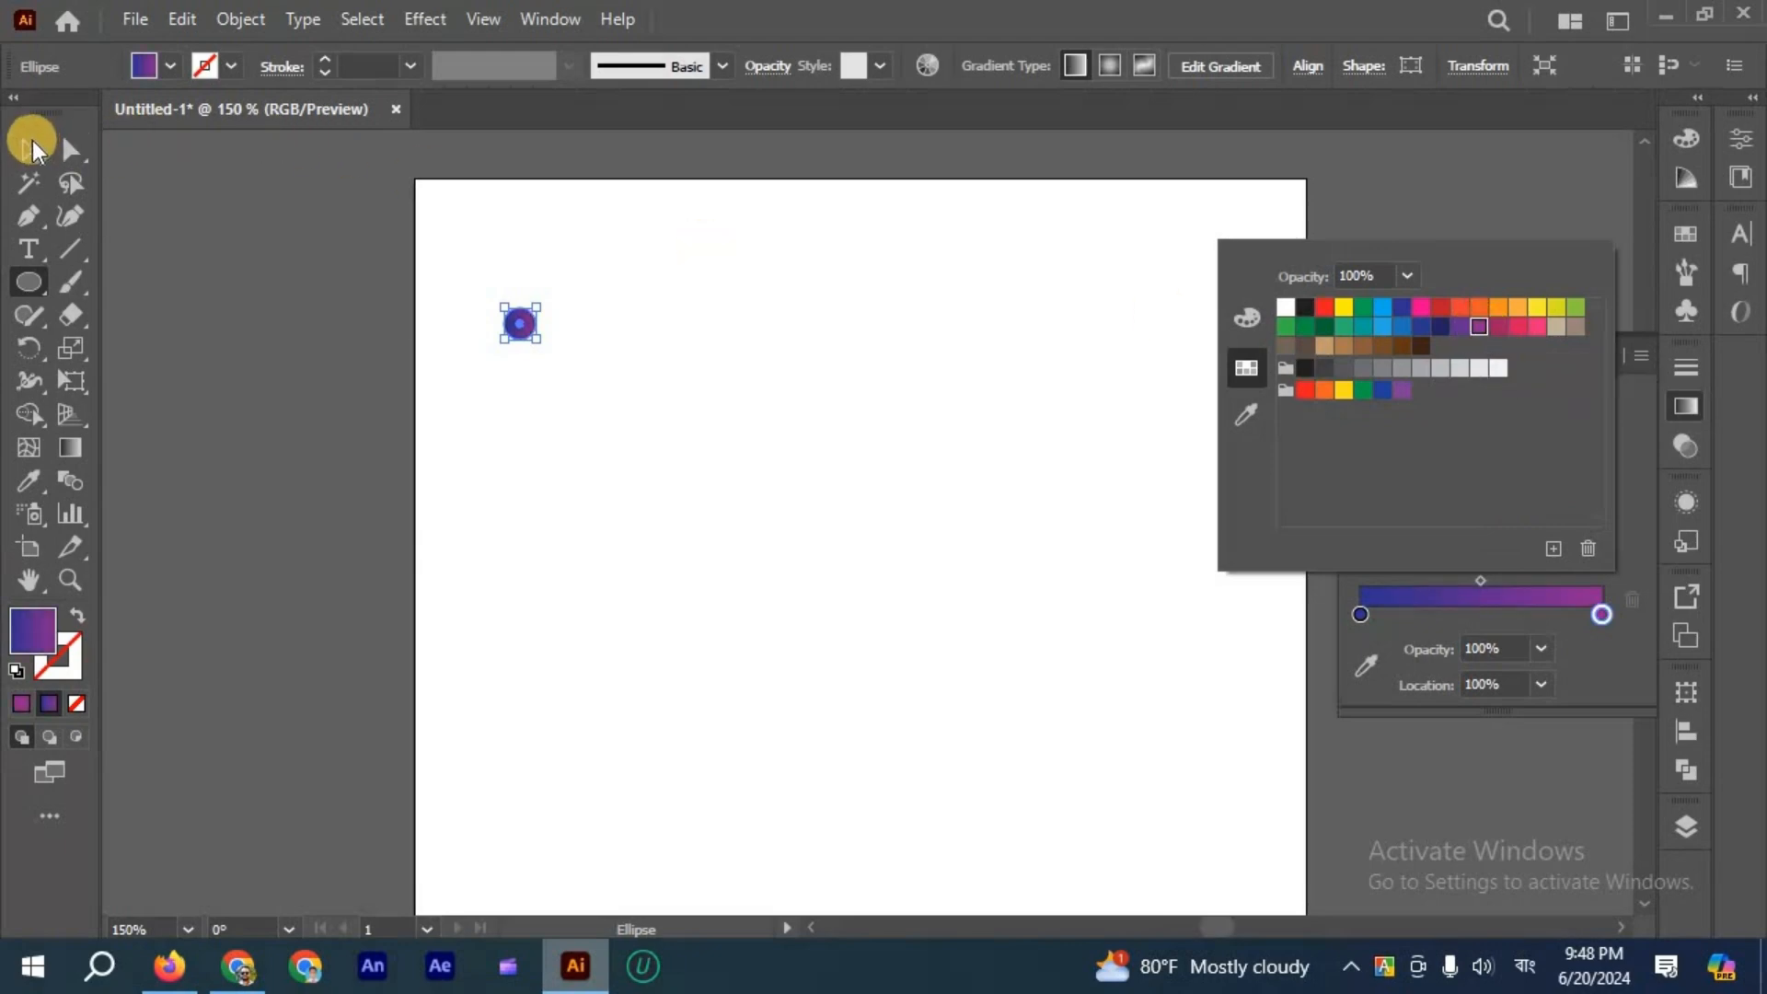
pyautogui.click(625, 438)
# Duplicate the blue-to-purple circle straight across to the artboard's upper-right area.
pyautogui.click(610, 442)
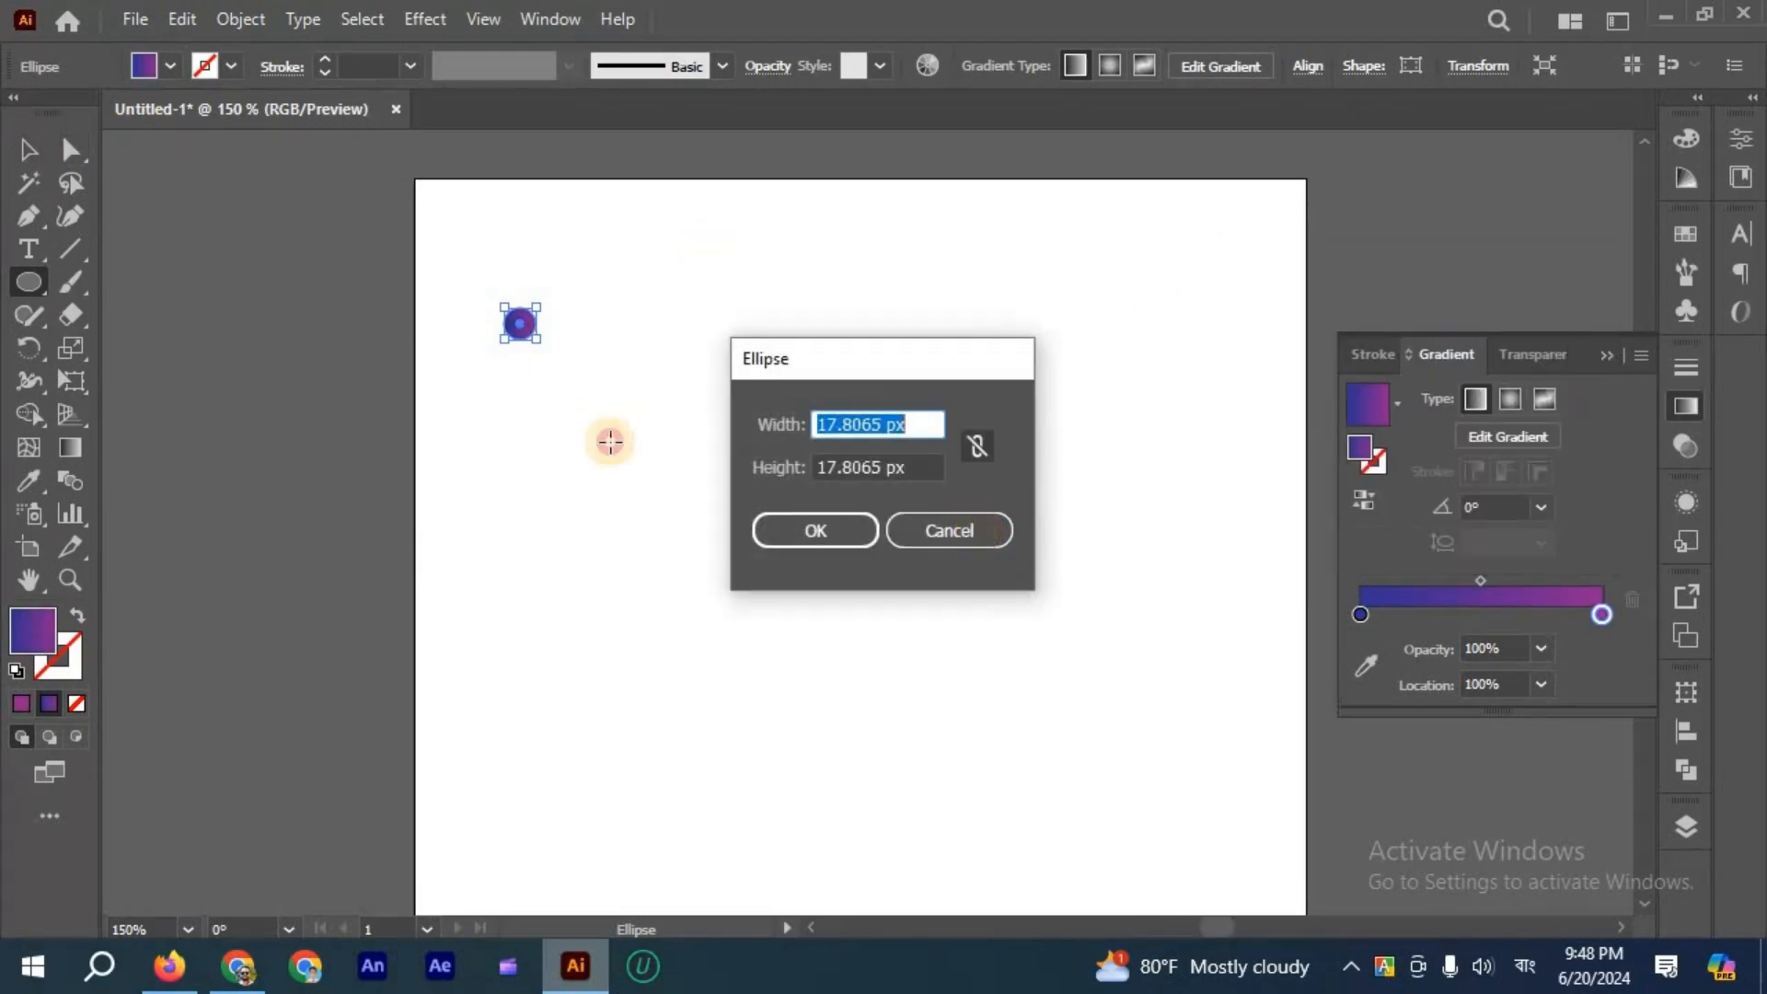
pyautogui.press('Escape')
pyautogui.click(31, 149)
pyautogui.click(528, 445)
pyautogui.click(521, 325)
pyautogui.moveTo(526, 336); pyautogui.dragTo(1219, 409)
# Recolour the duplicate circle's gradient with a red start stop and a yellow end stop.
pyautogui.doubleClick(1360, 615)
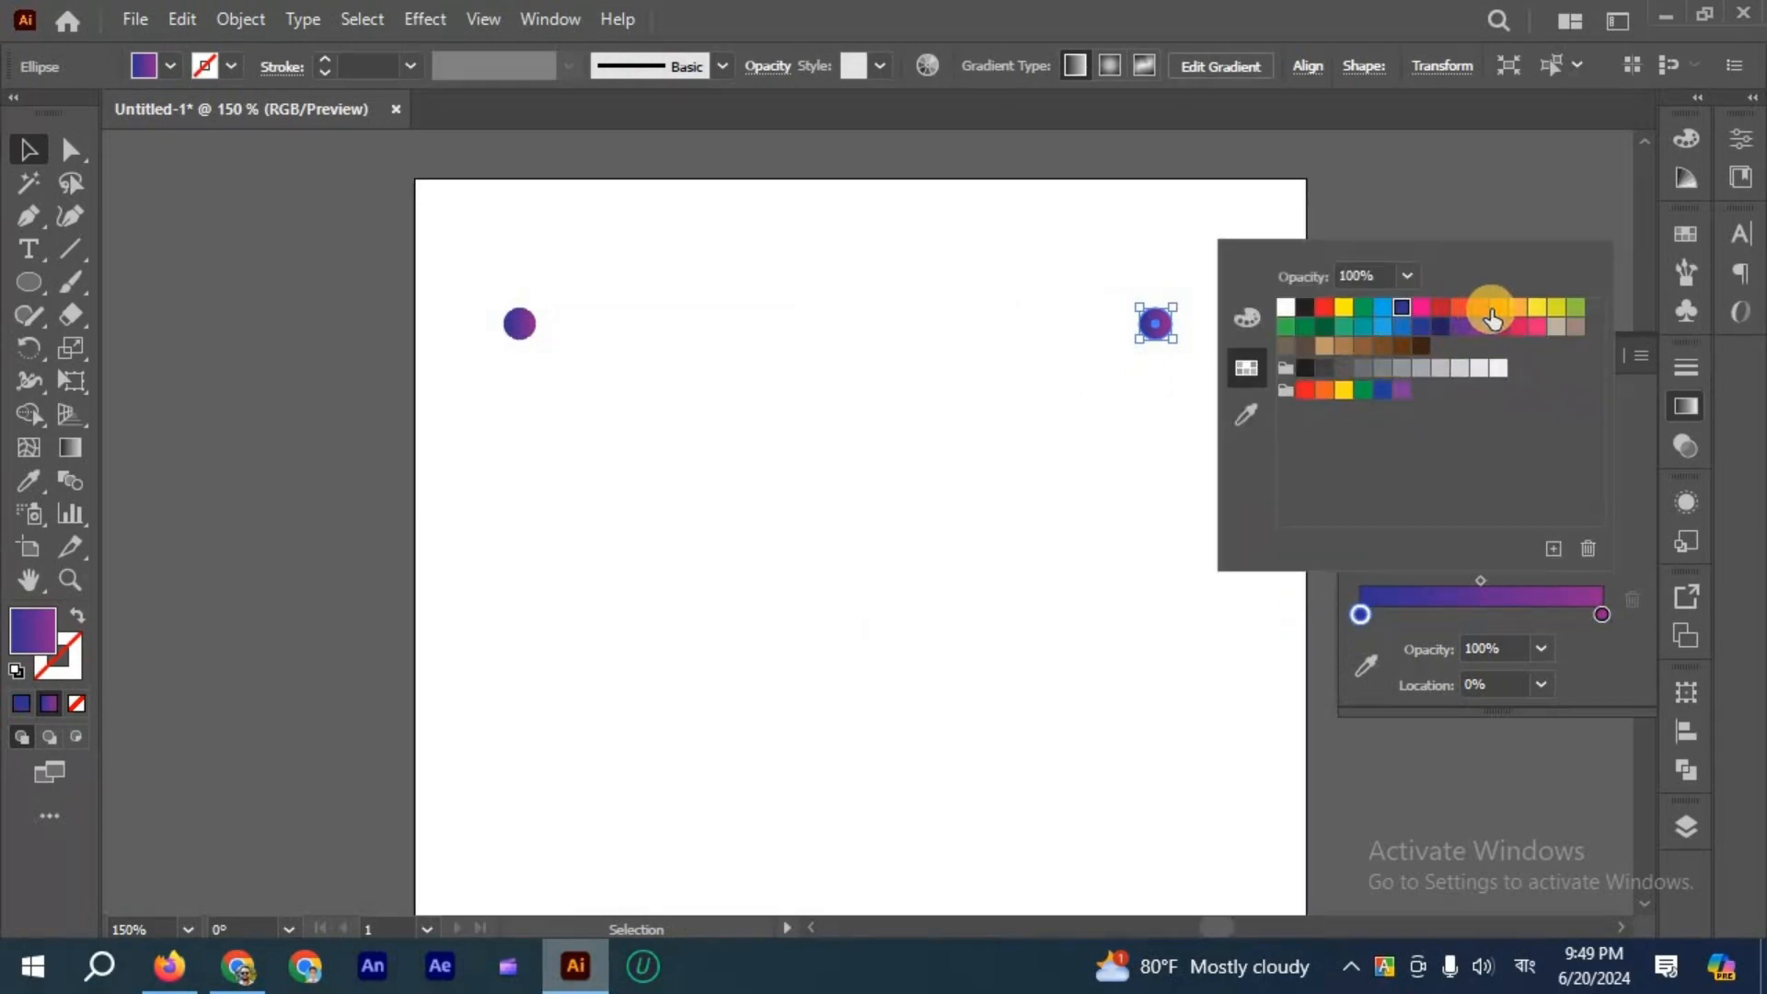
pyautogui.doubleClick(1601, 615)
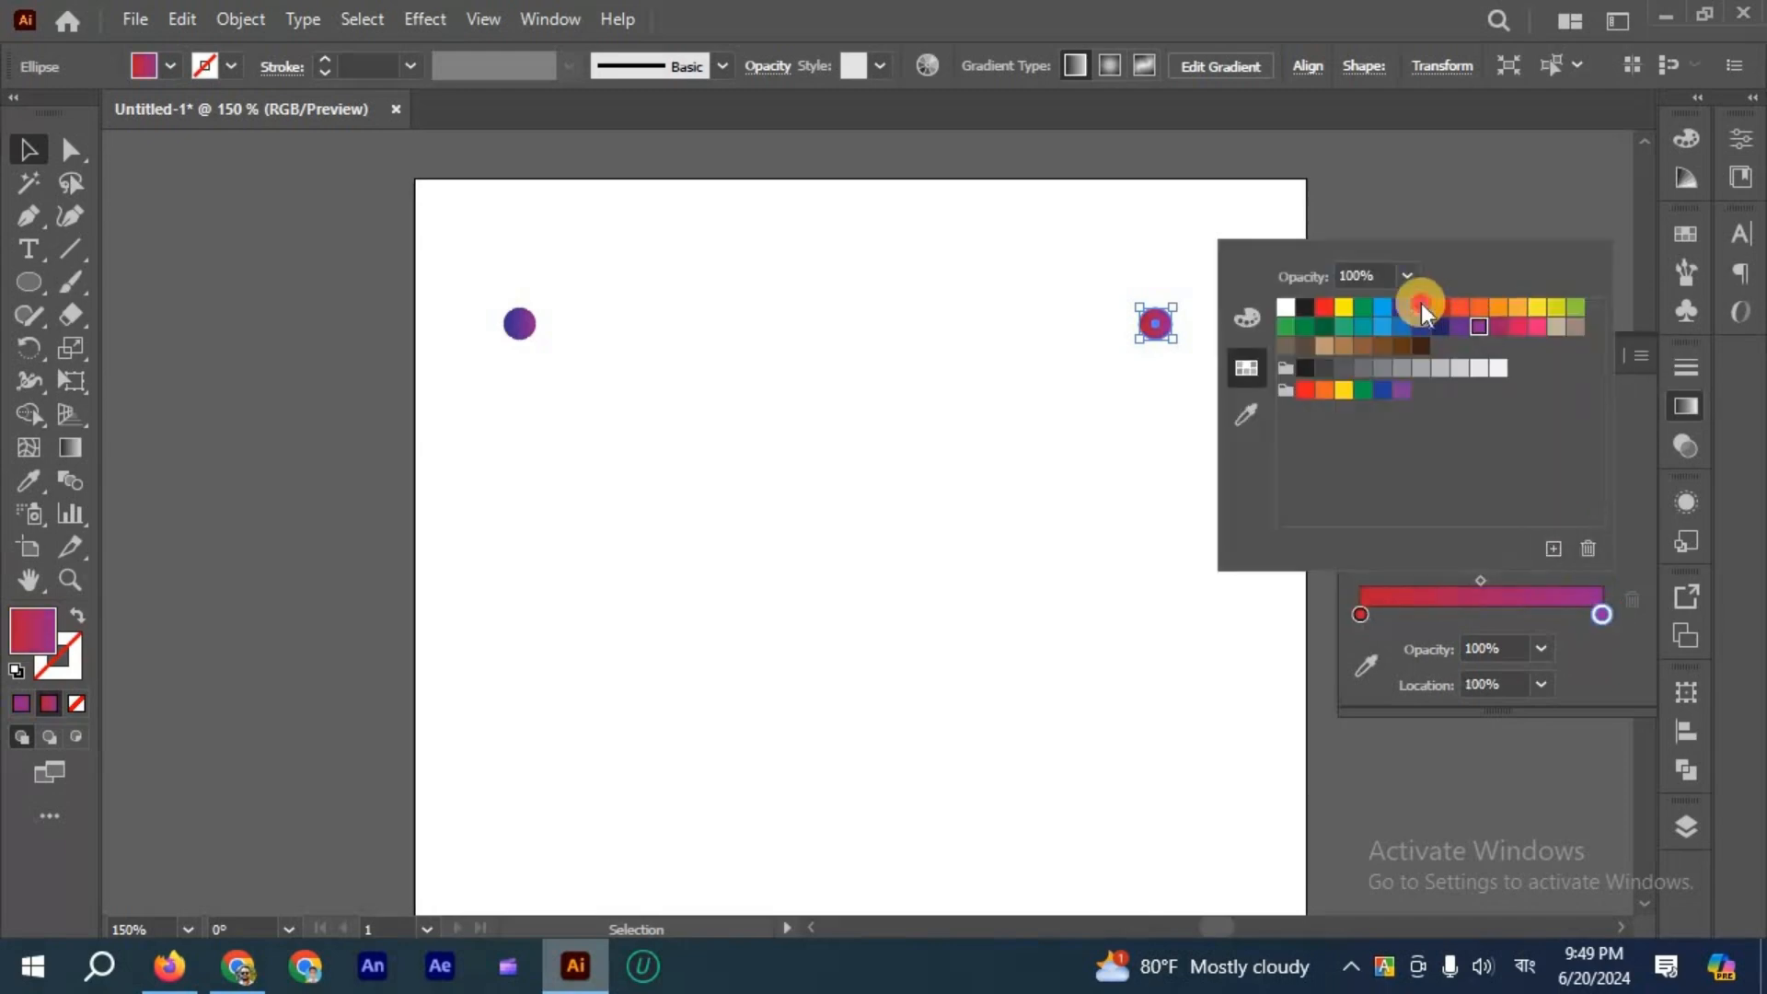
pyautogui.click(1478, 307)
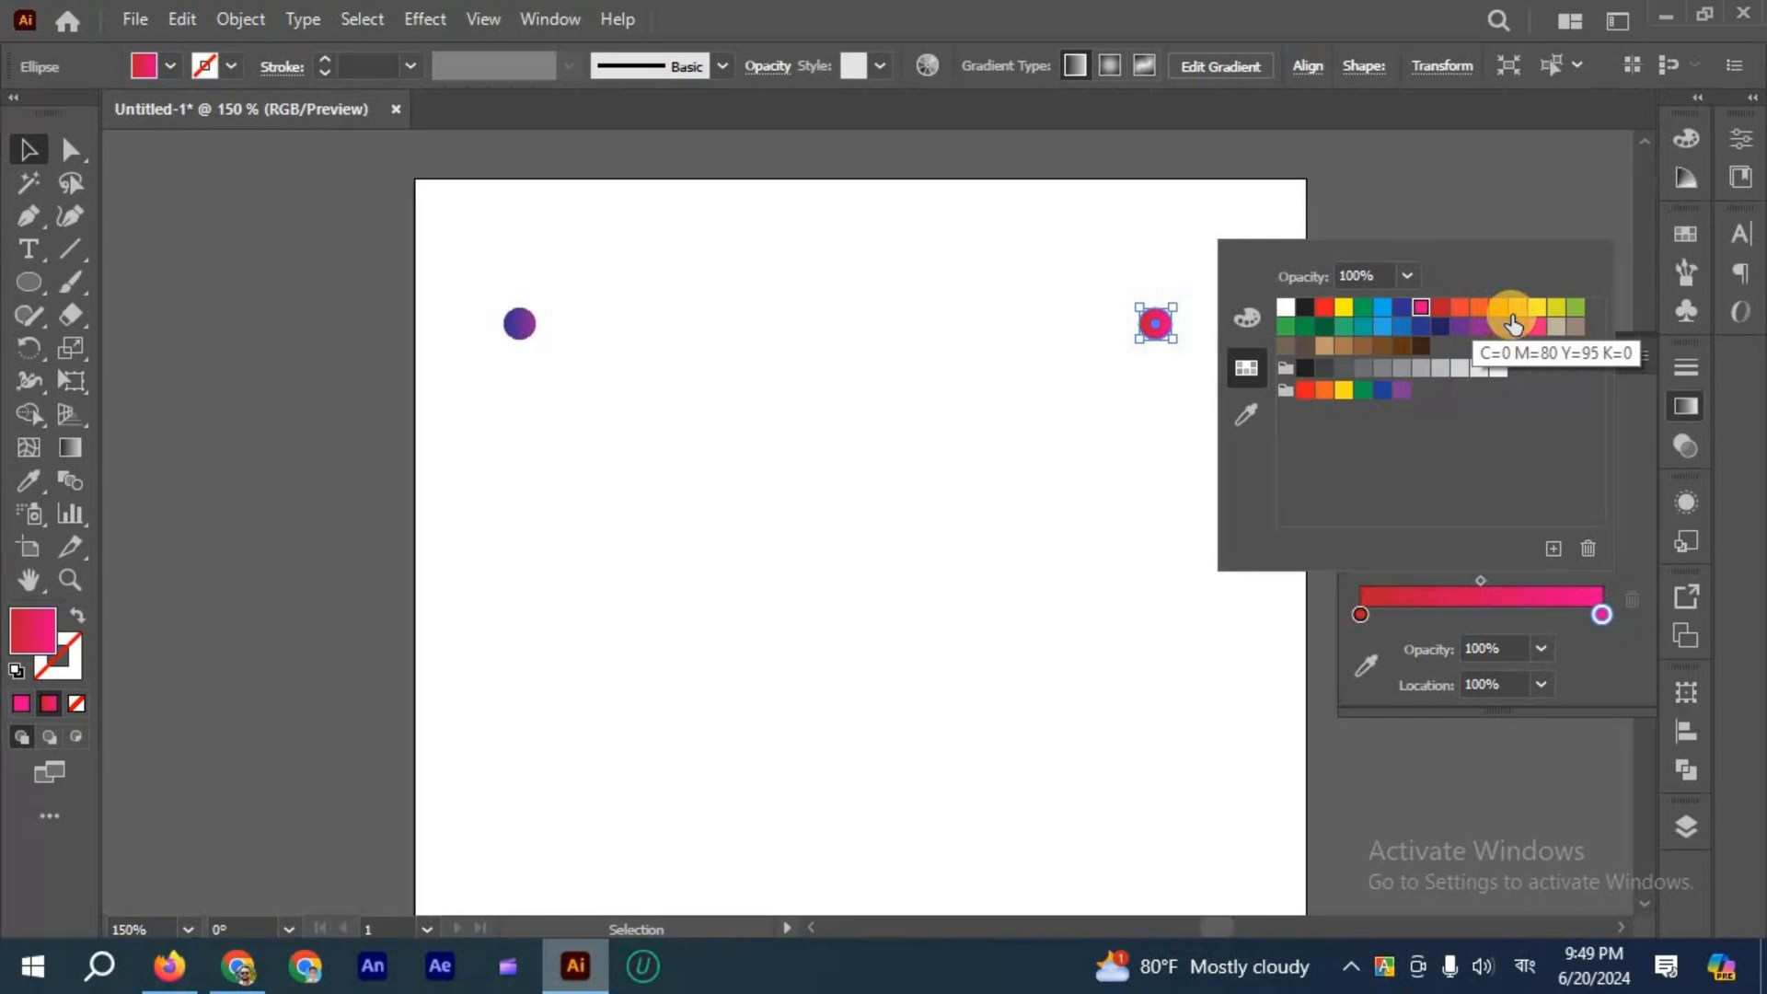
pyautogui.click(1518, 311)
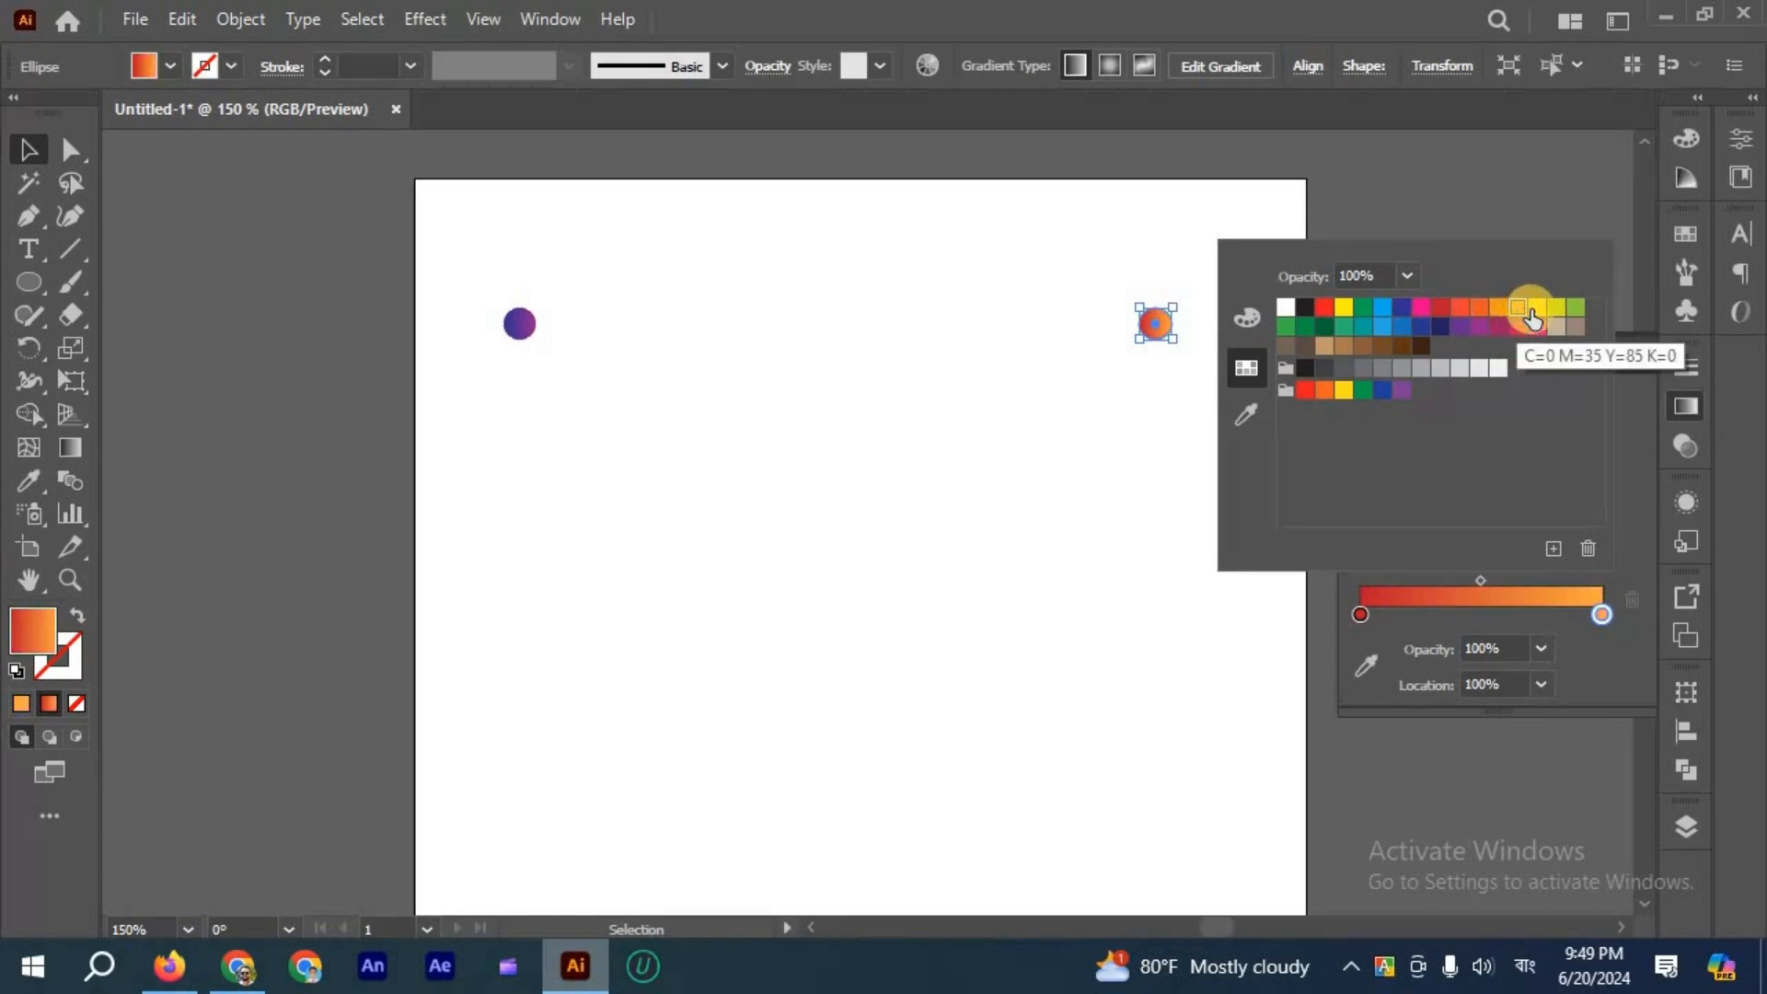
pyautogui.click(1576, 309)
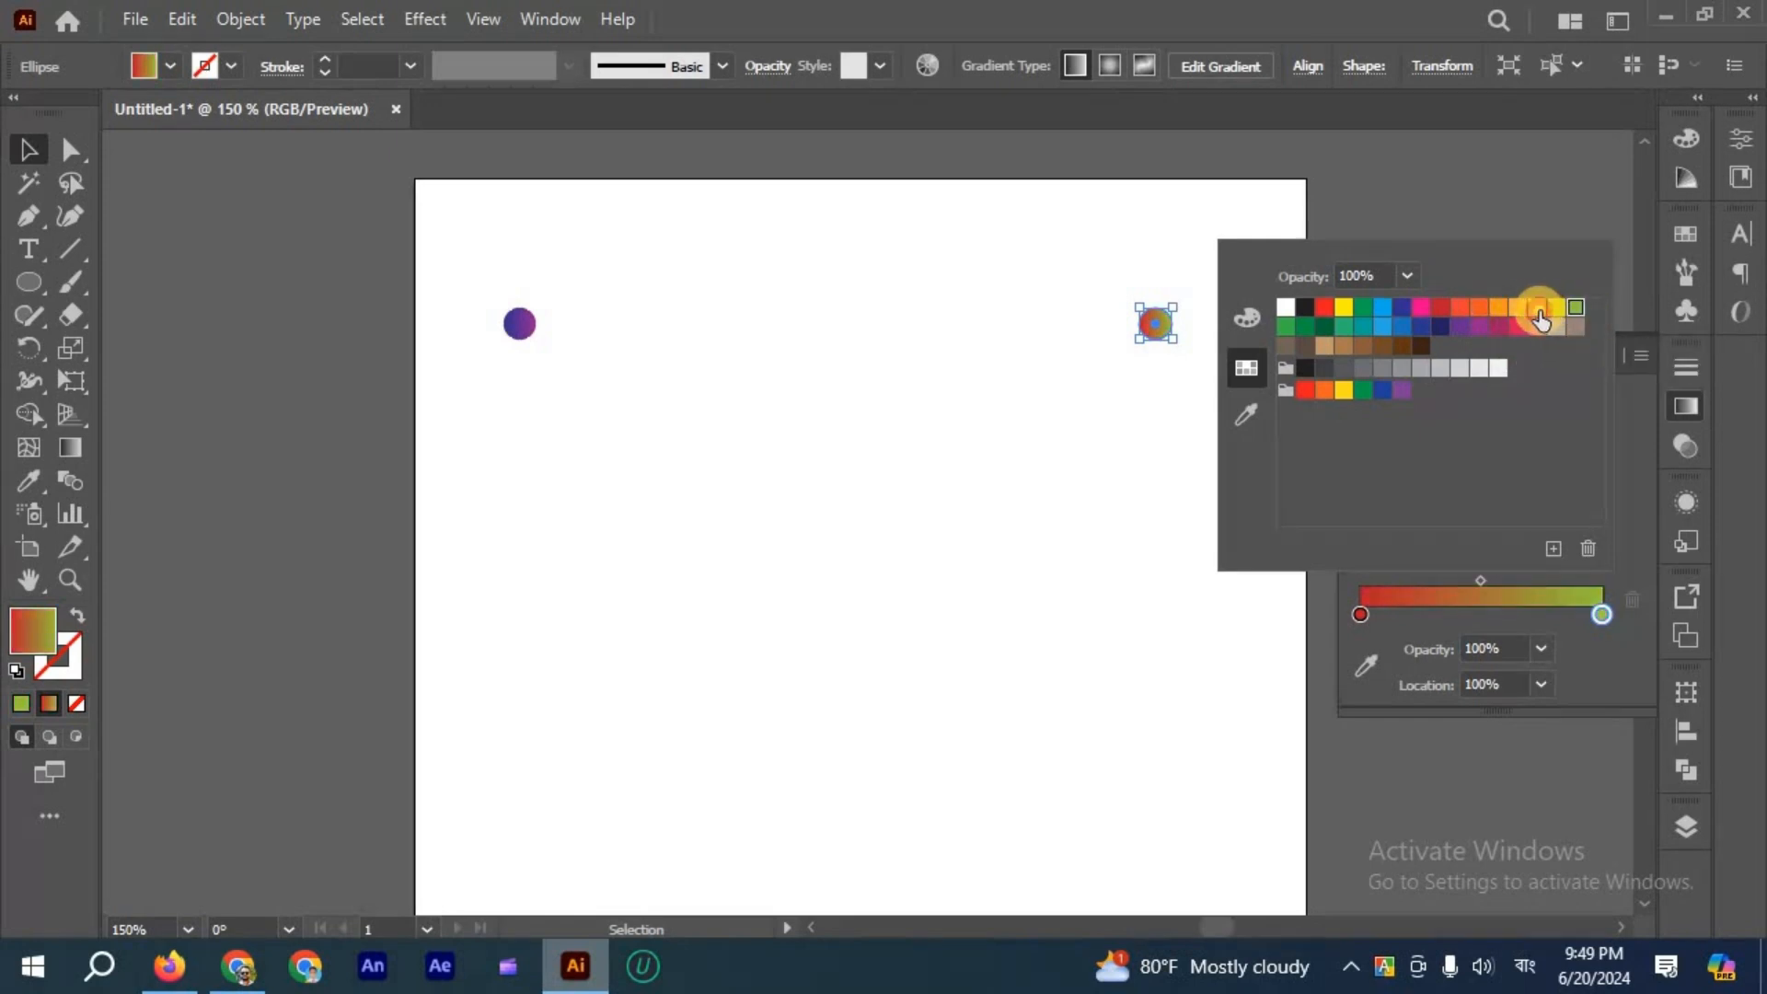
pyautogui.click(1537, 313)
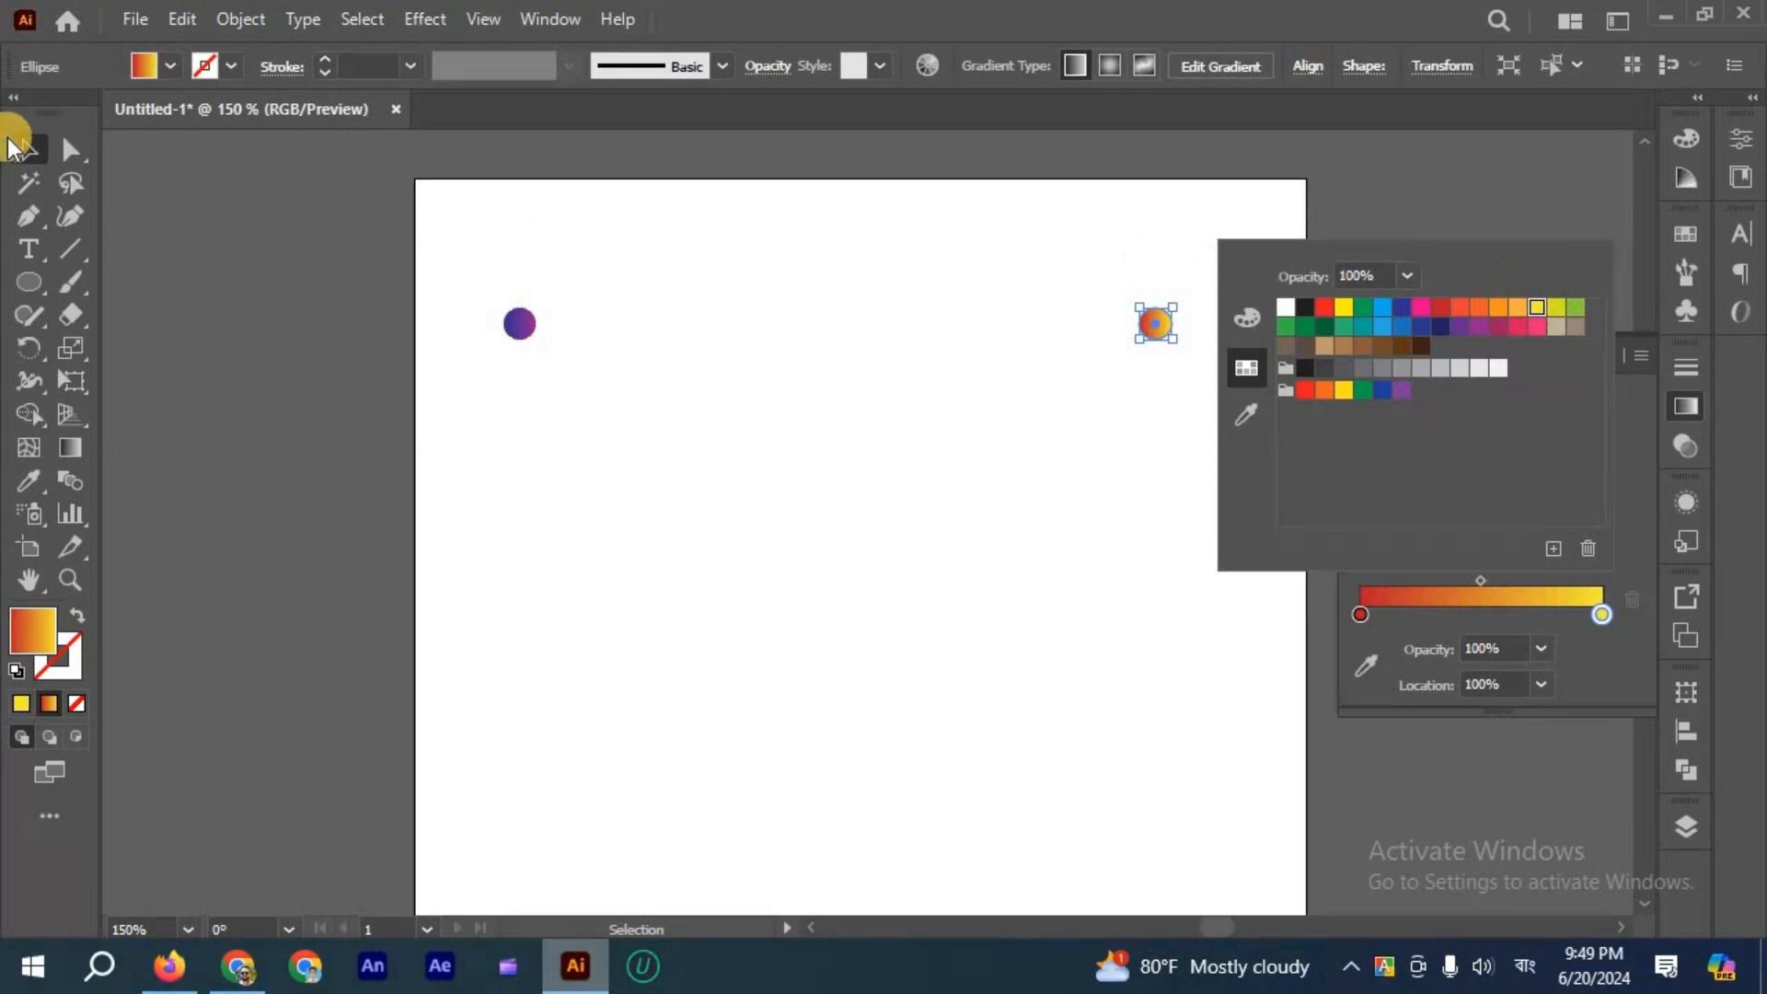
pyautogui.click(814, 532)
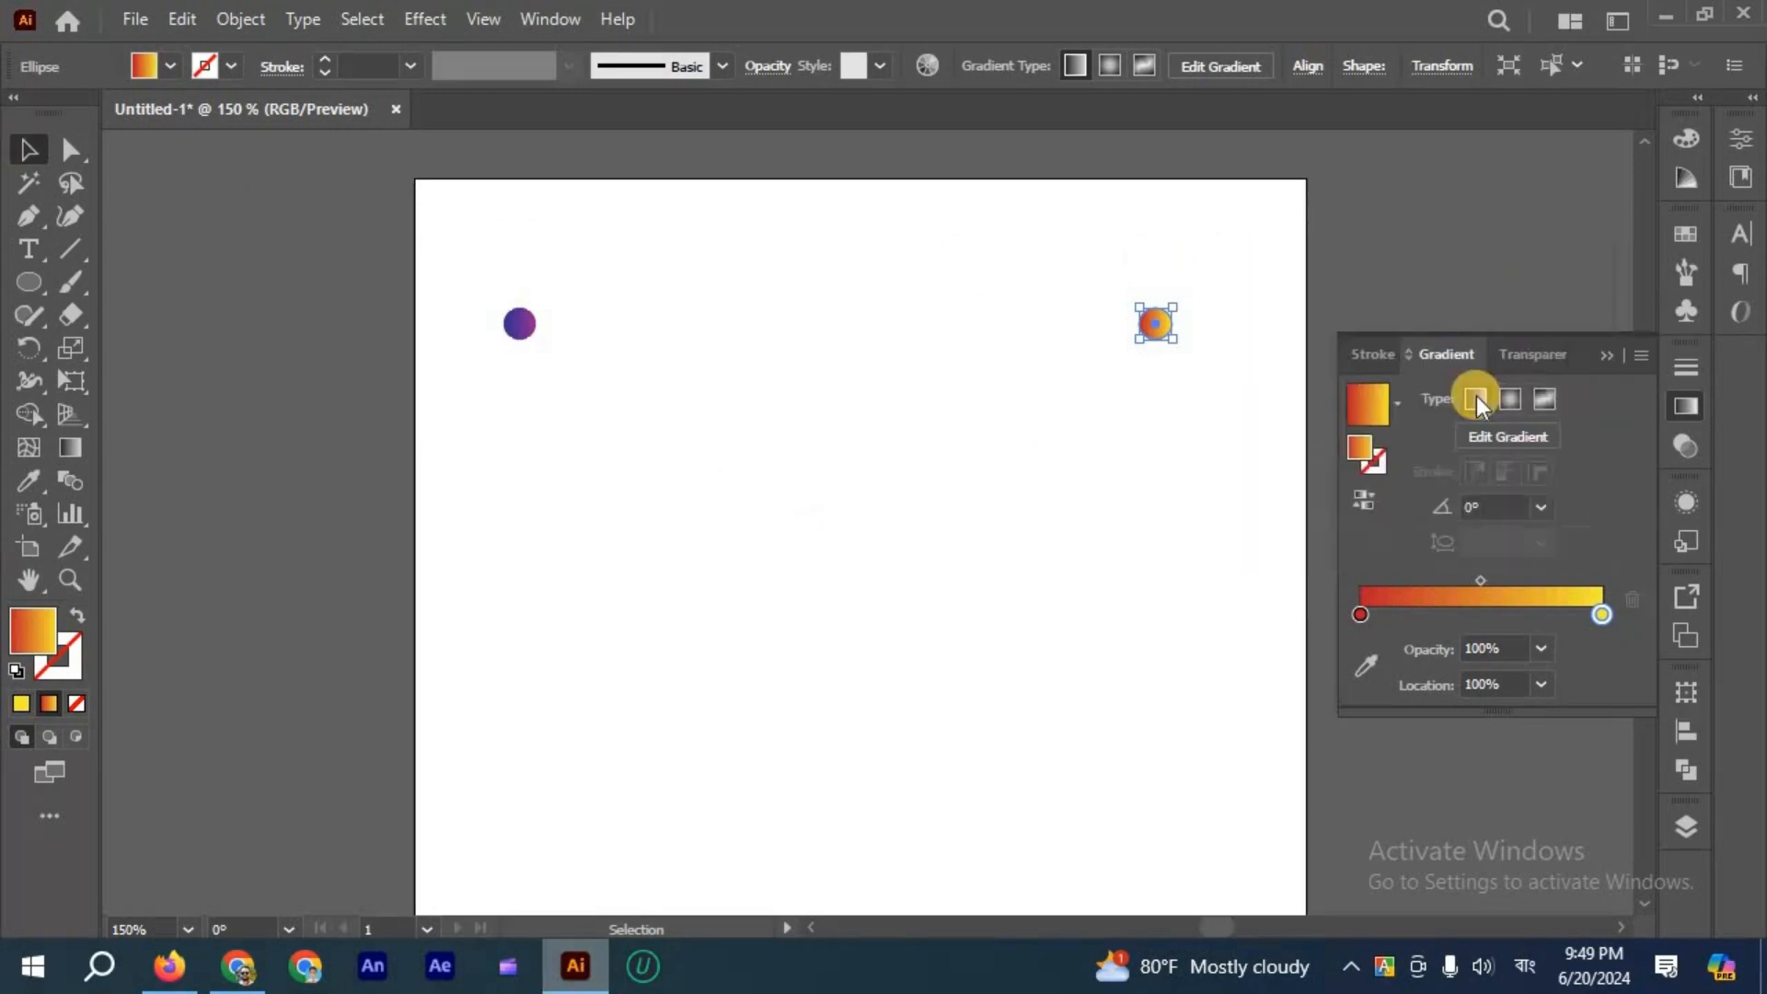
pyautogui.click(946, 463)
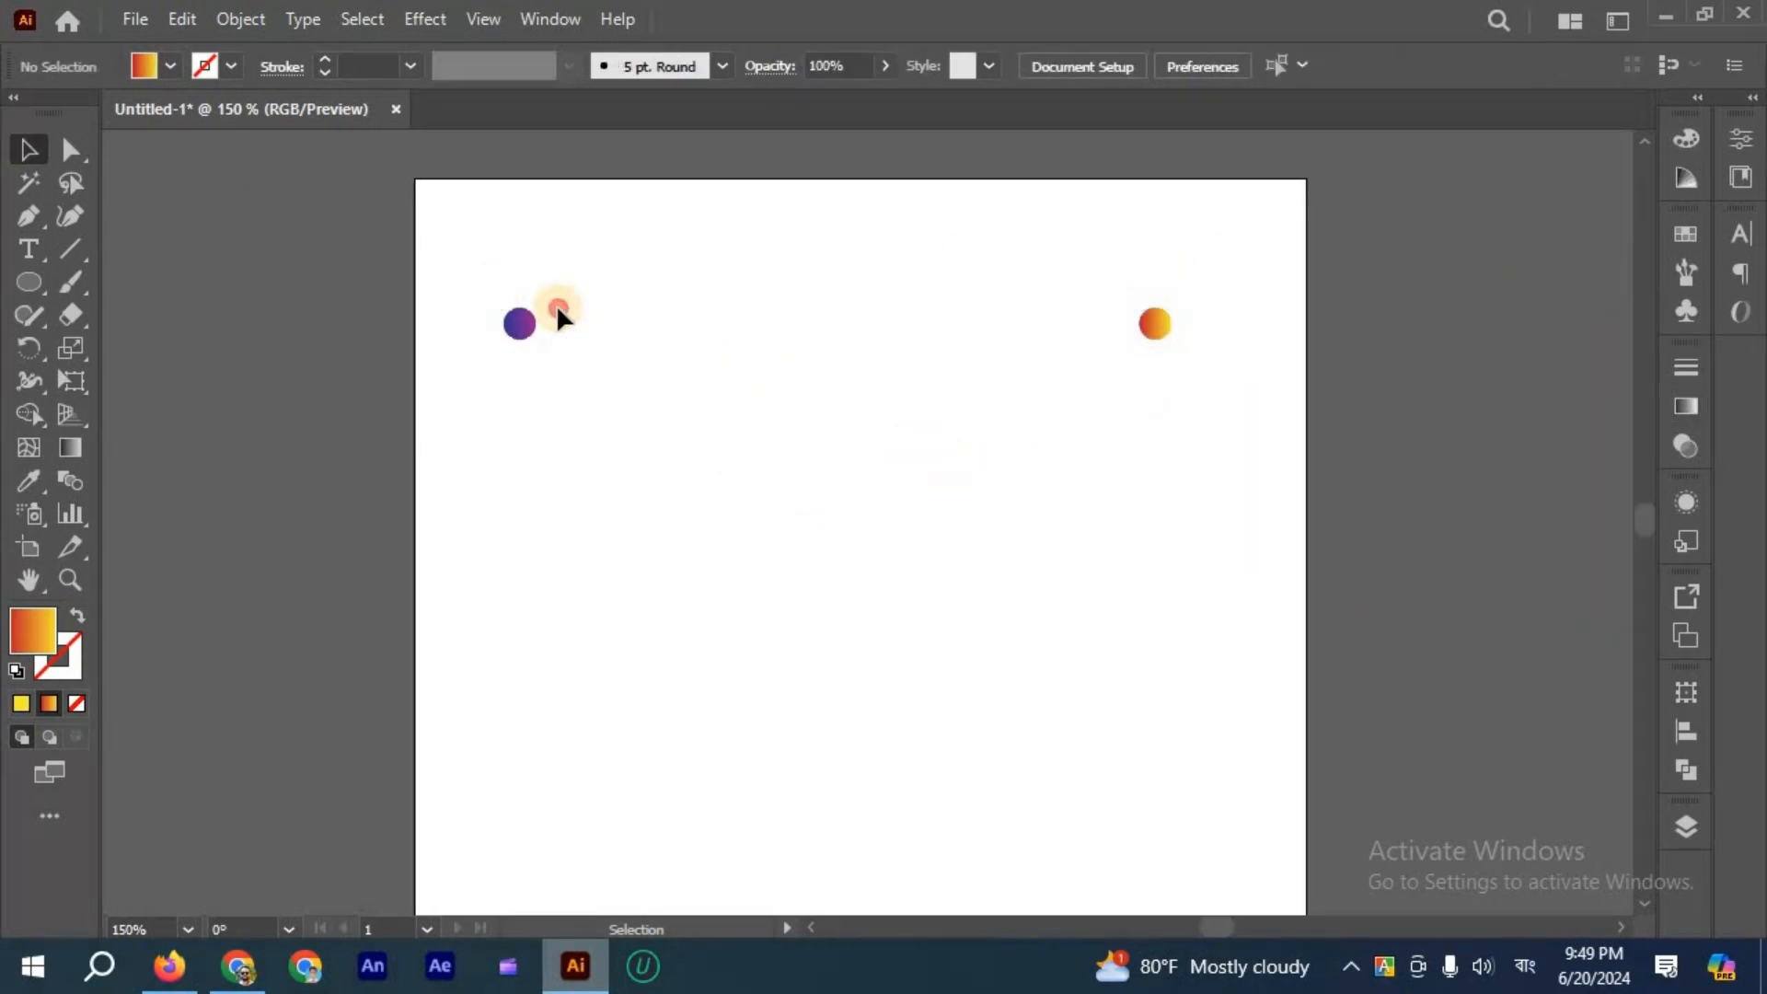
# Try to draw a square 5000 px wide with linked proportions, and undo it.
pyautogui.moveTo(1201, 411); pyautogui.dragTo(495, 285)
pyautogui.click(795, 383)
pyautogui.hotkey('ctrl', '-')
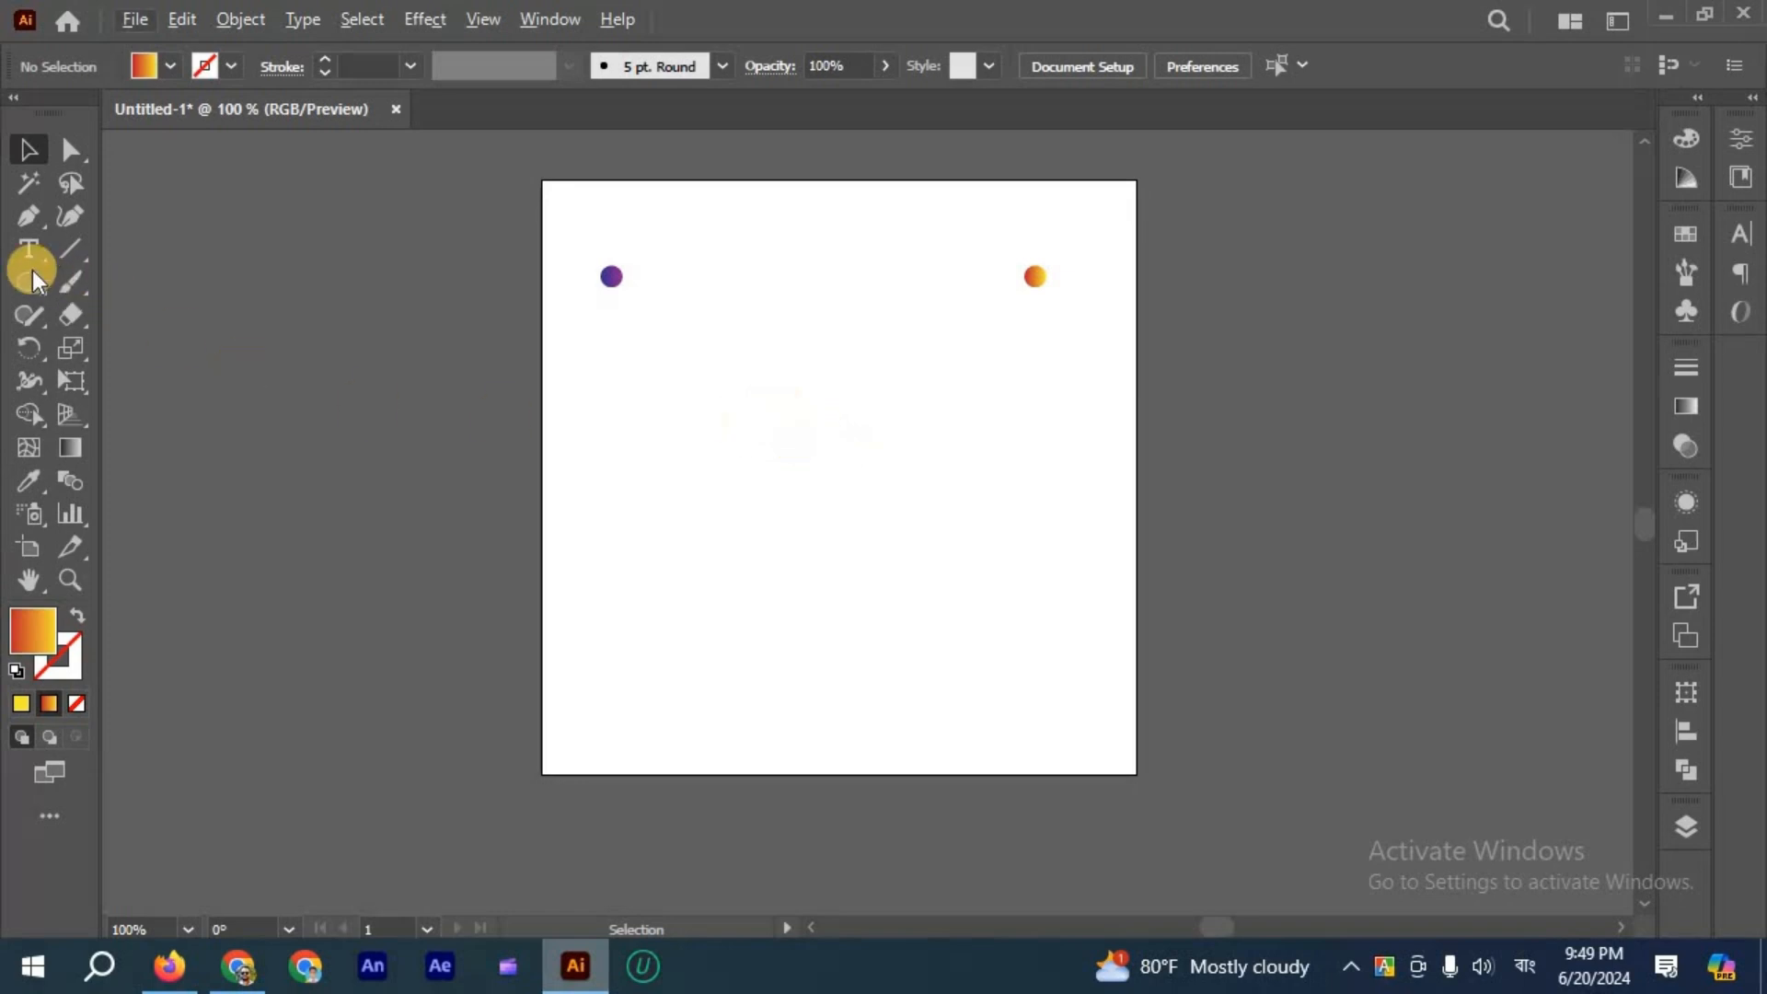
pyautogui.moveTo(29, 268); pyautogui.dragTo(138, 280)
pyautogui.click(727, 405)
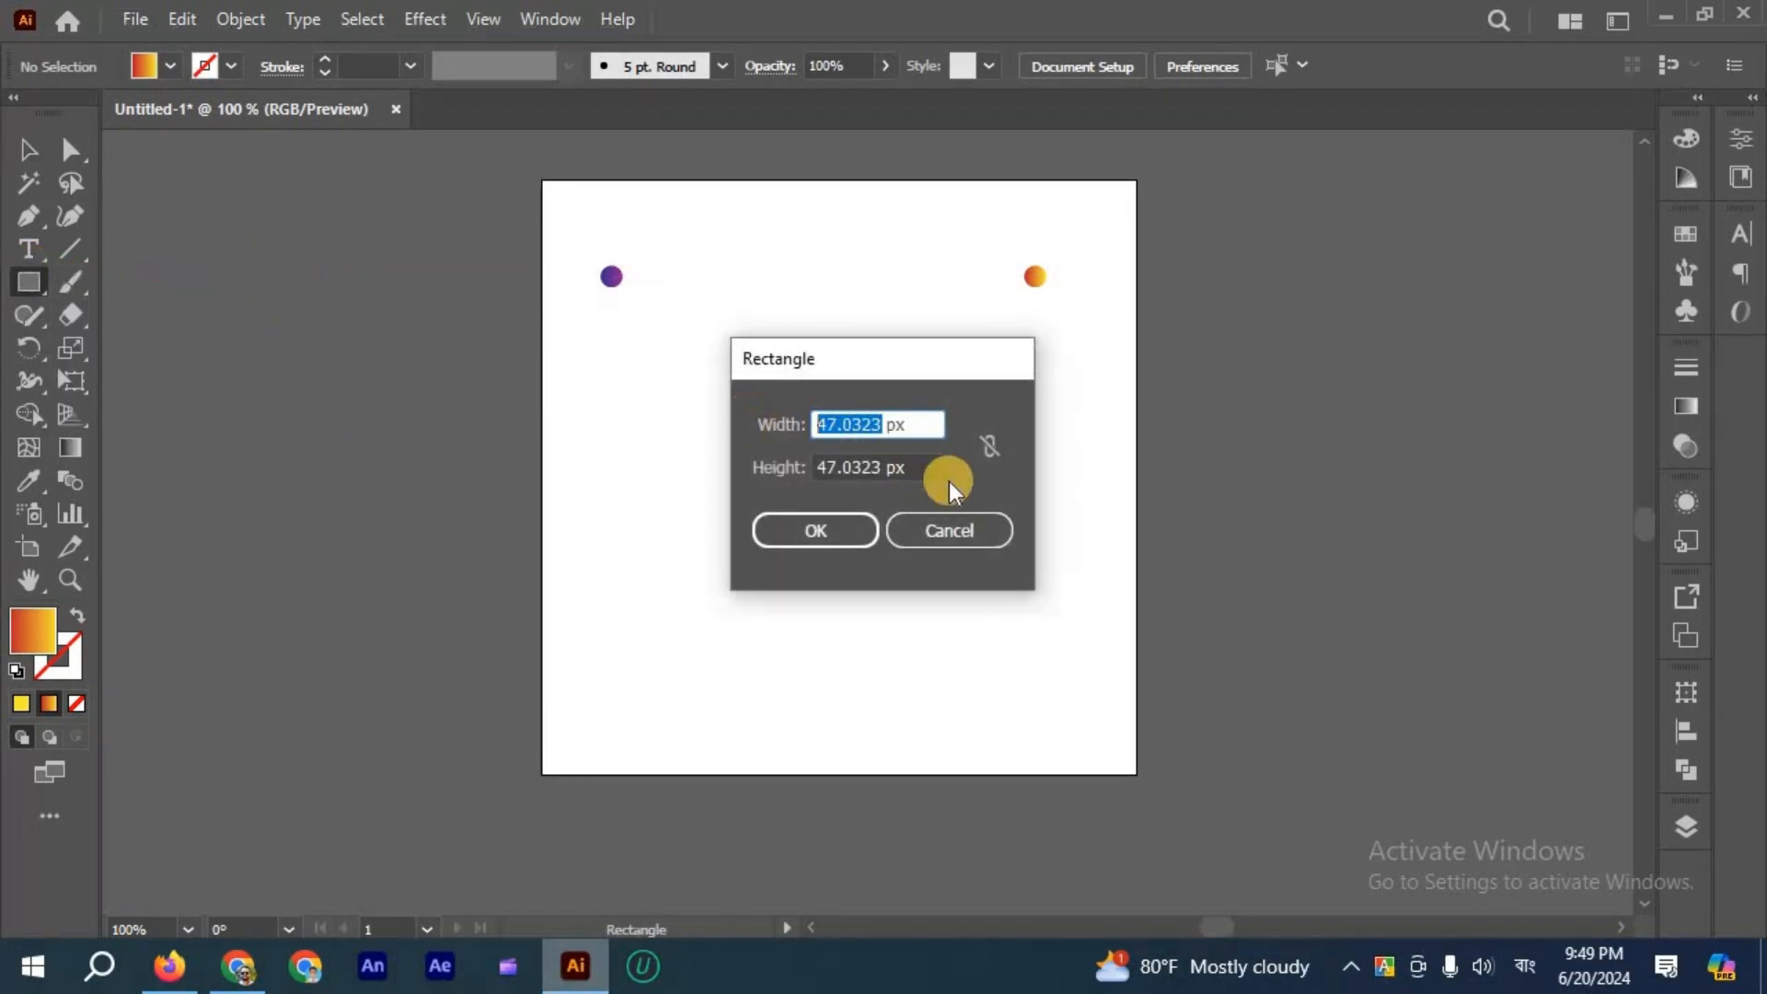
pyautogui.click(987, 449)
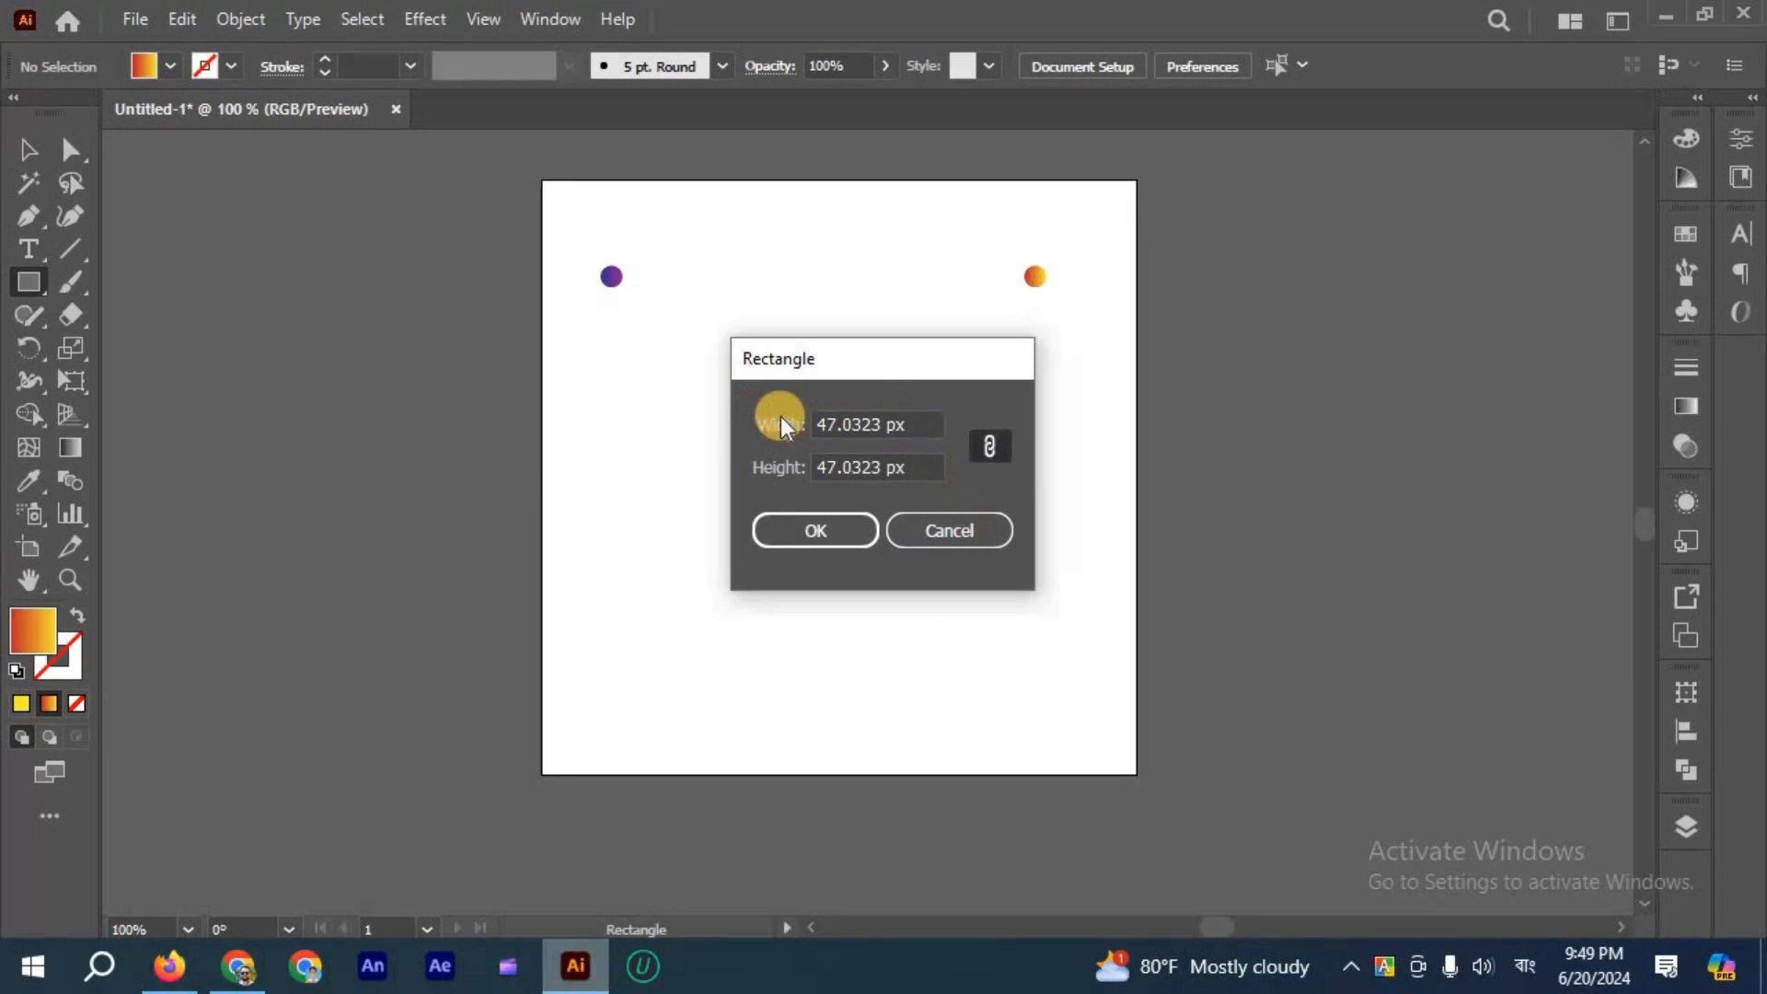
pyautogui.write('5000')
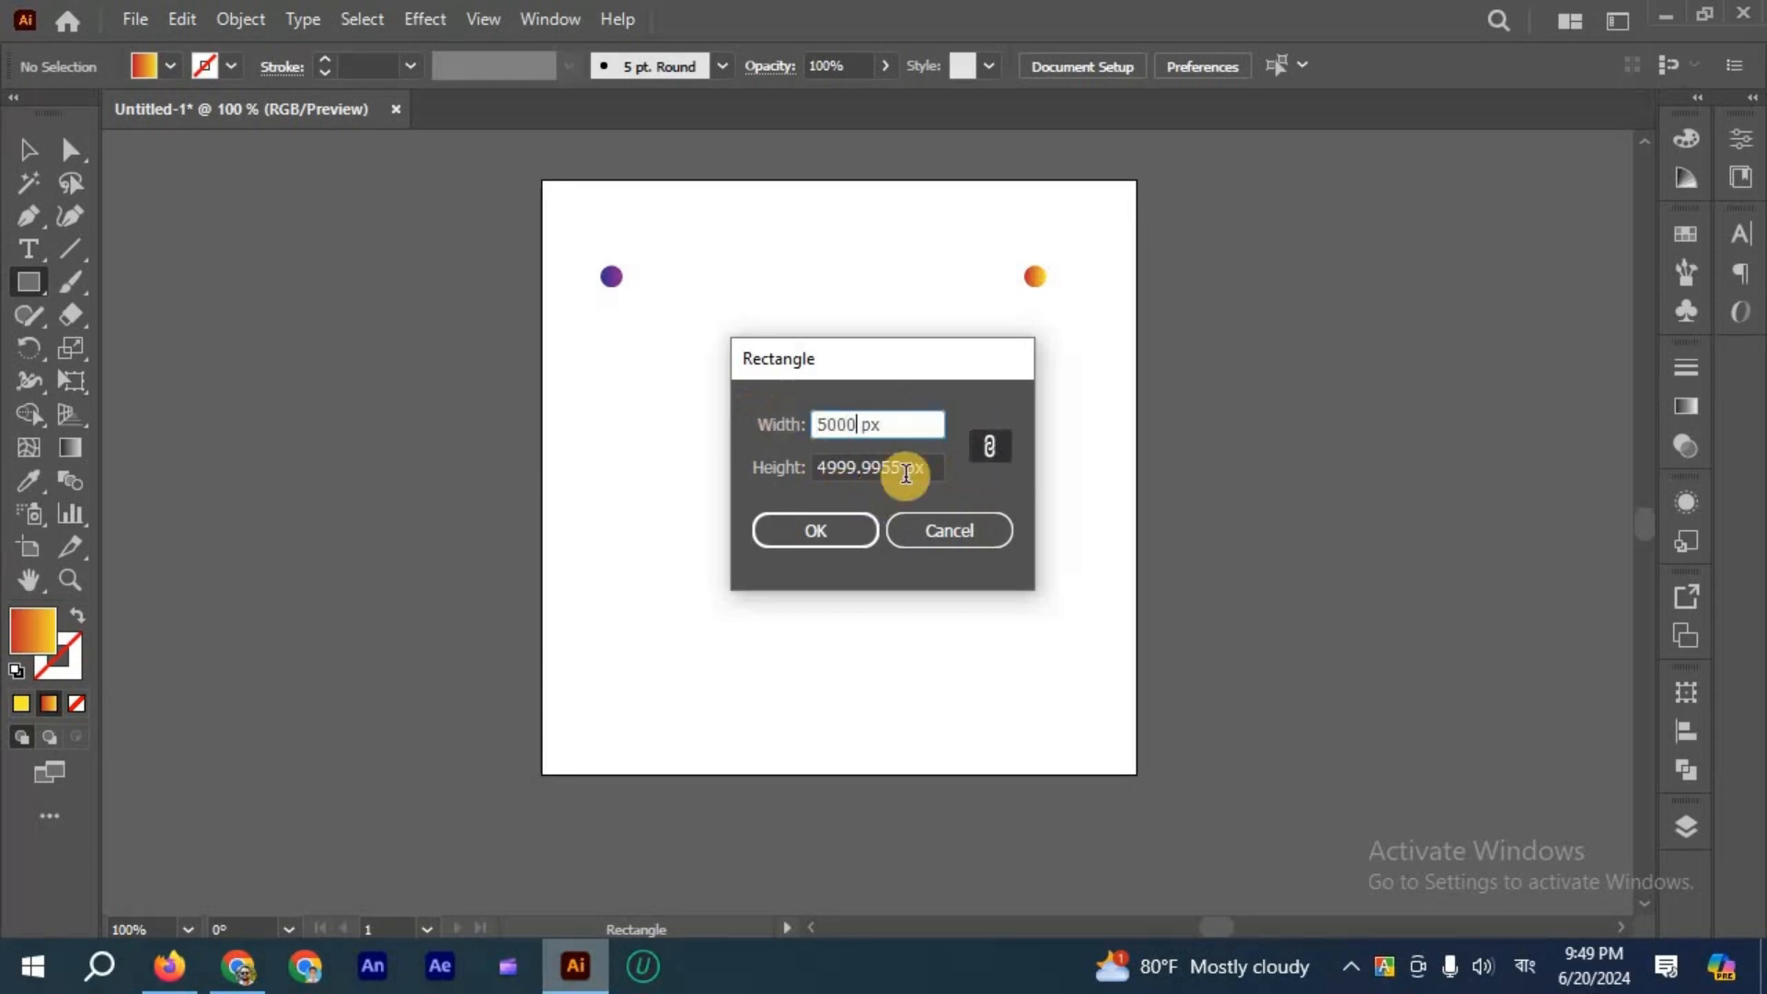
pyautogui.click(832, 530)
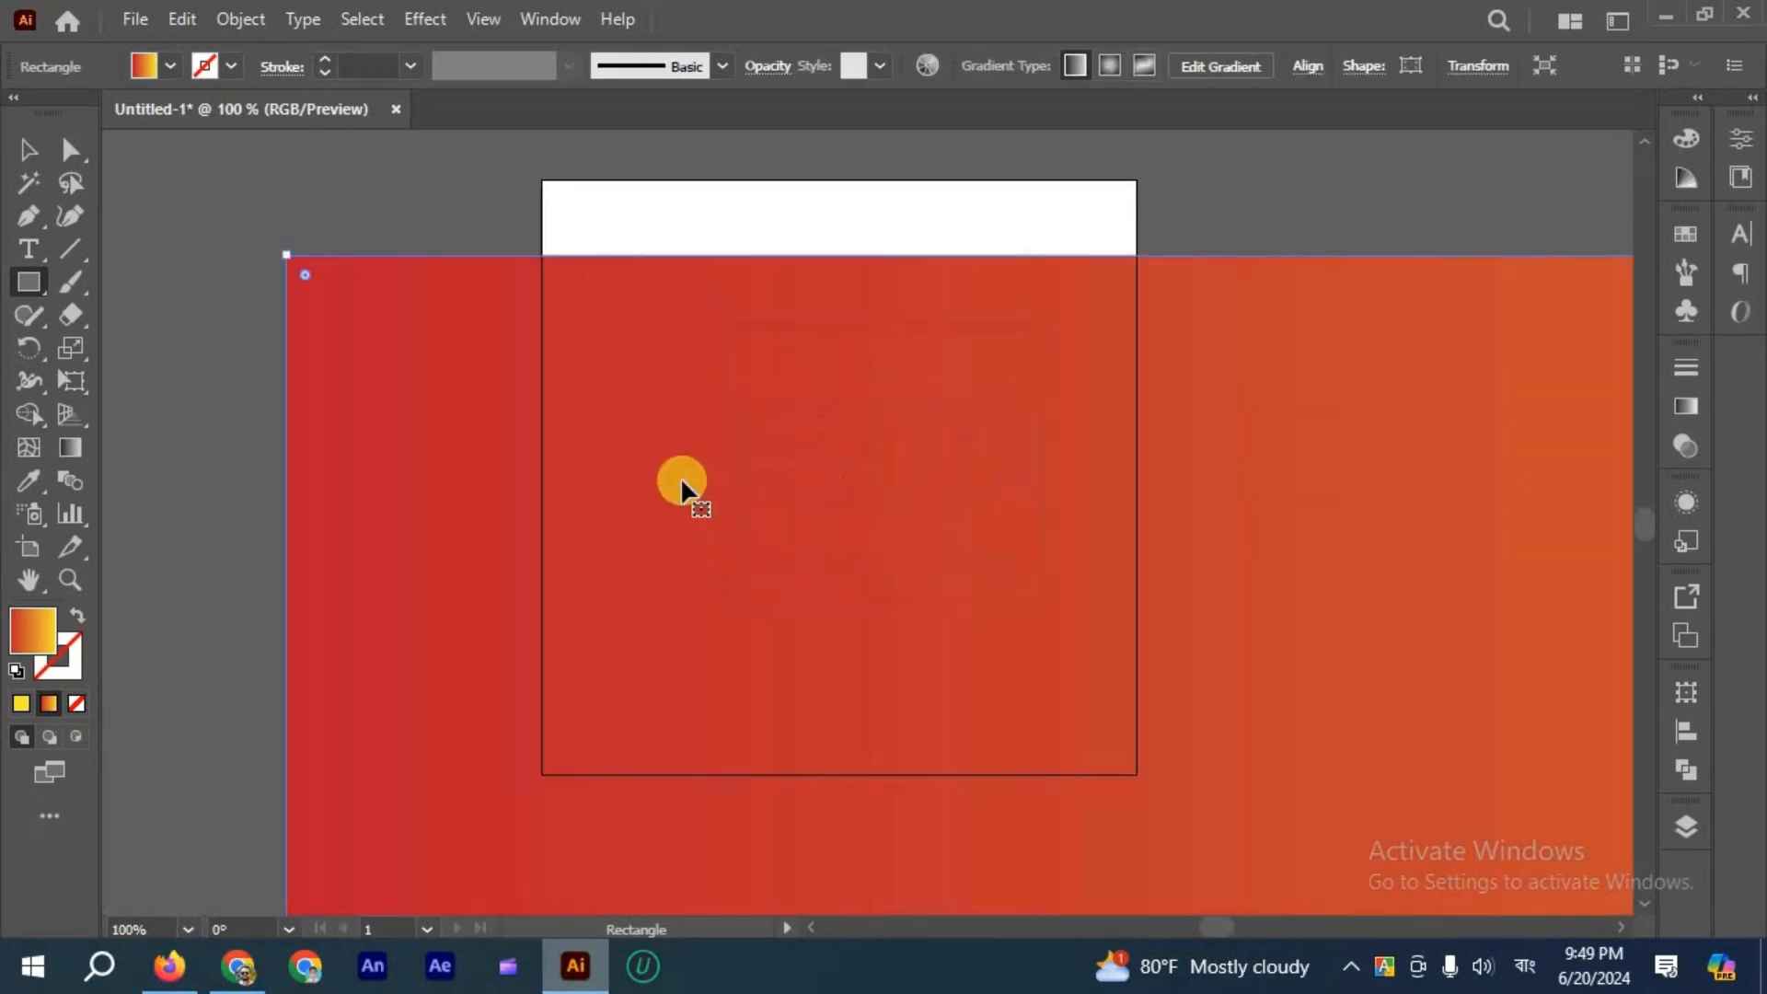
pyautogui.hotkey('ctrl', 'z')
# Create a 500 px by 500 px square with the Rectangle tool.
pyautogui.click(612, 418)
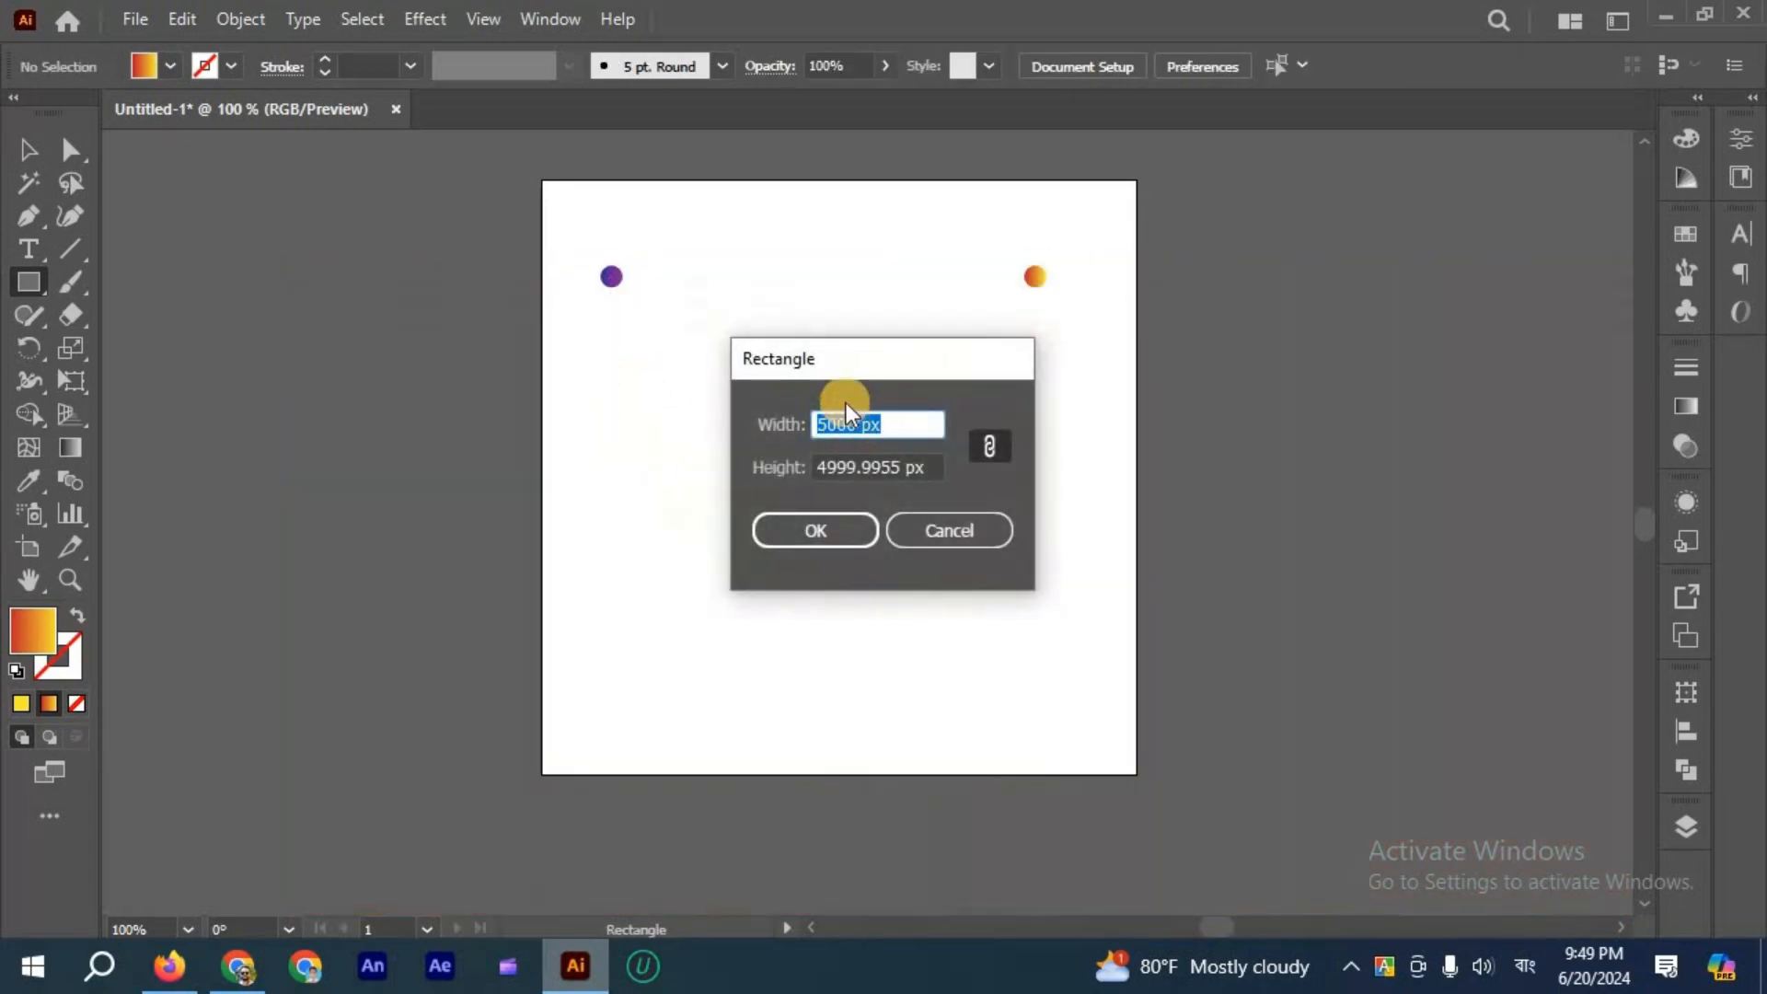
pyautogui.click(841, 403)
pyautogui.press('Delete')
pyautogui.press('Tab')
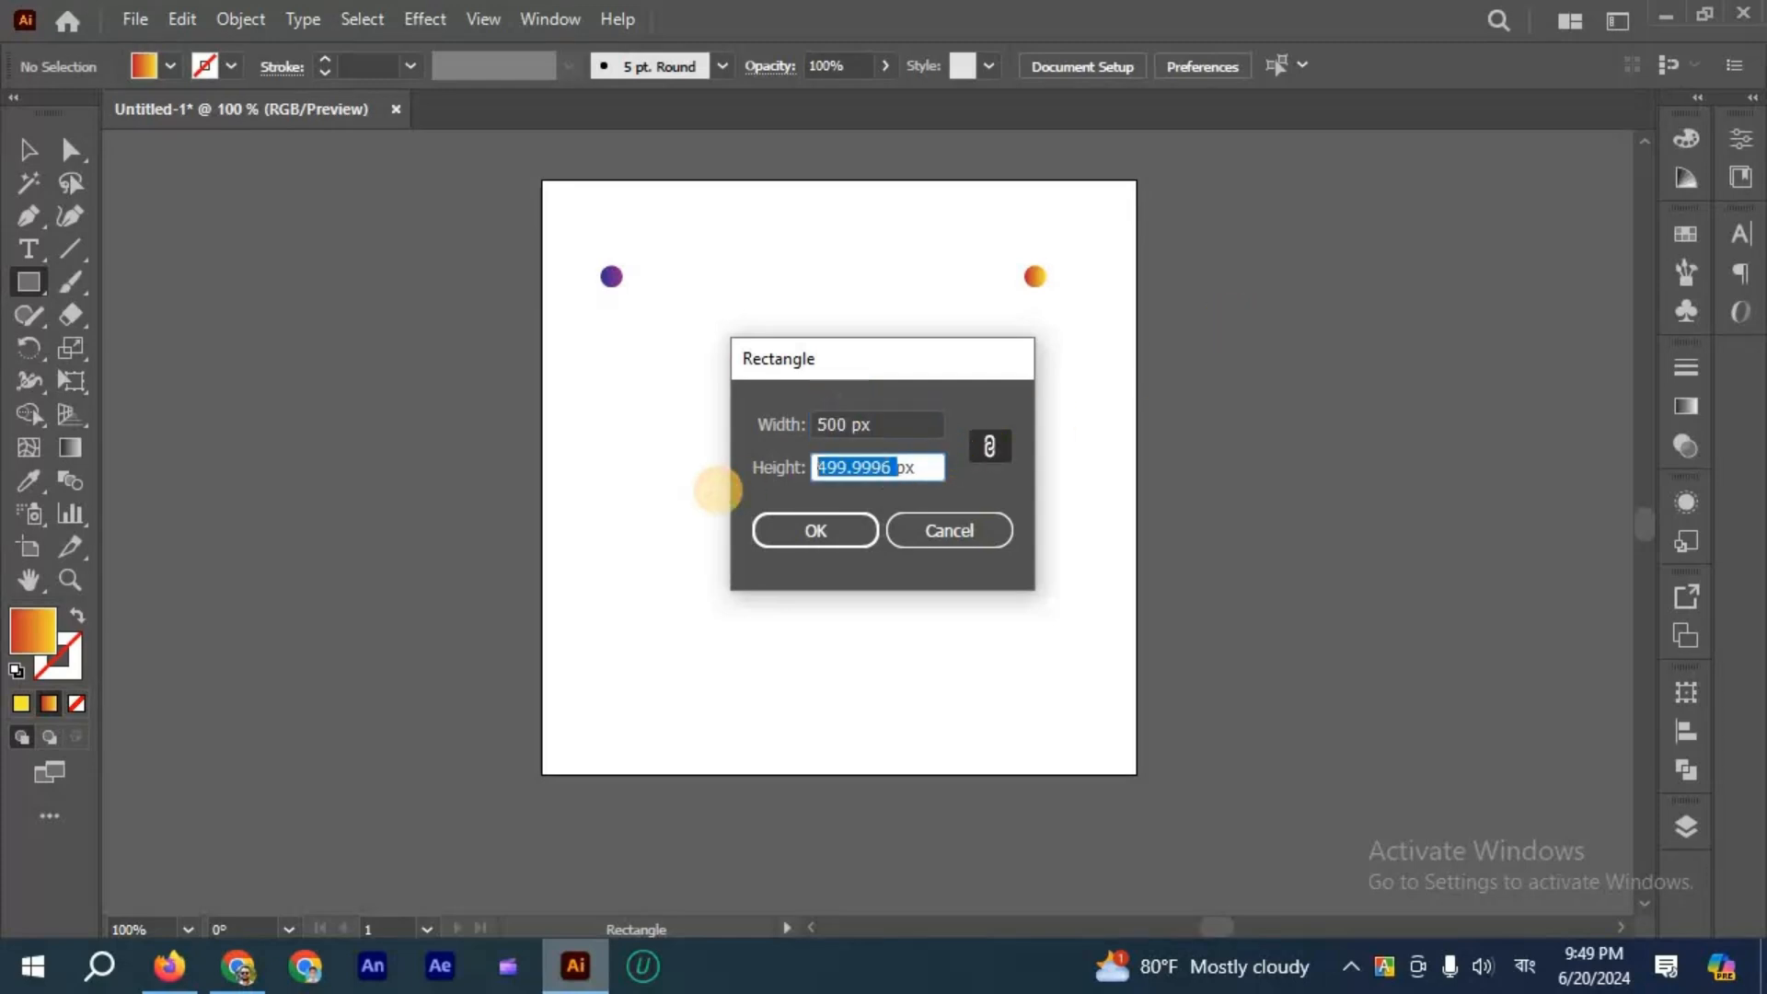
pyautogui.write('500px')
pyautogui.click(819, 530)
# Move the square over the artboard and align it to the artboard's centre horizontally and vertically.
pyautogui.press('v')
pyautogui.moveTo(899, 462); pyautogui.dragTo(768, 279)
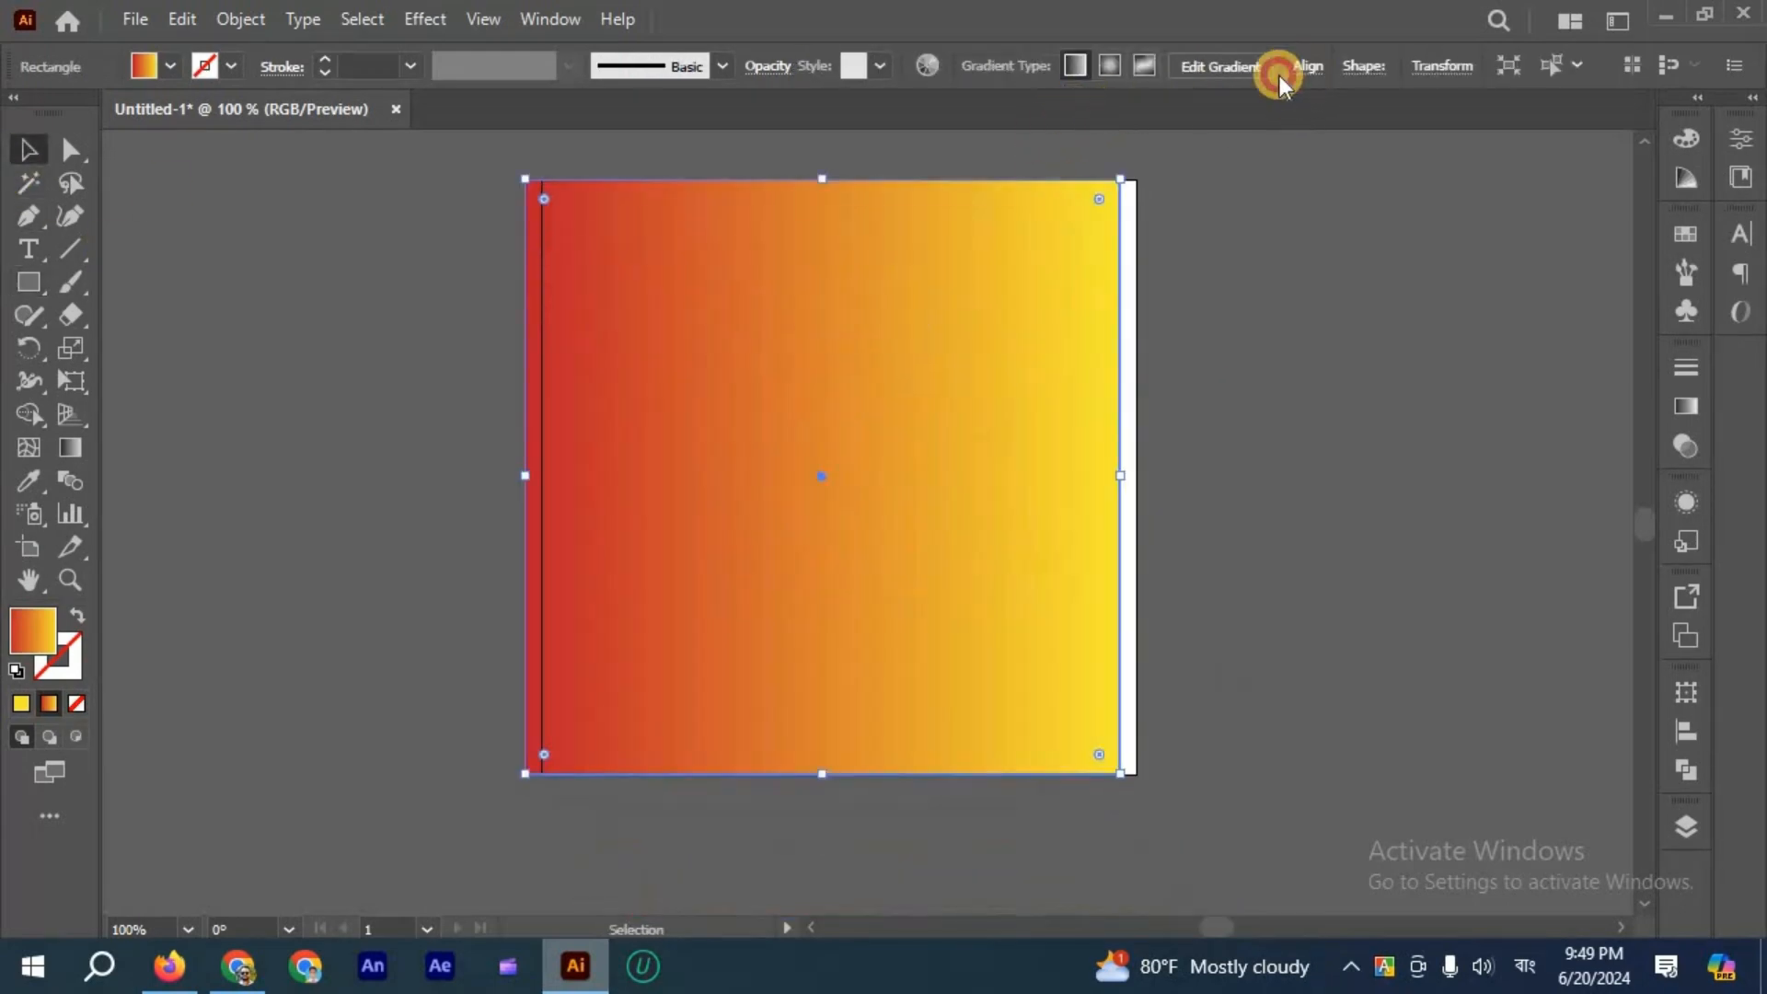
pyautogui.click(1248, 142)
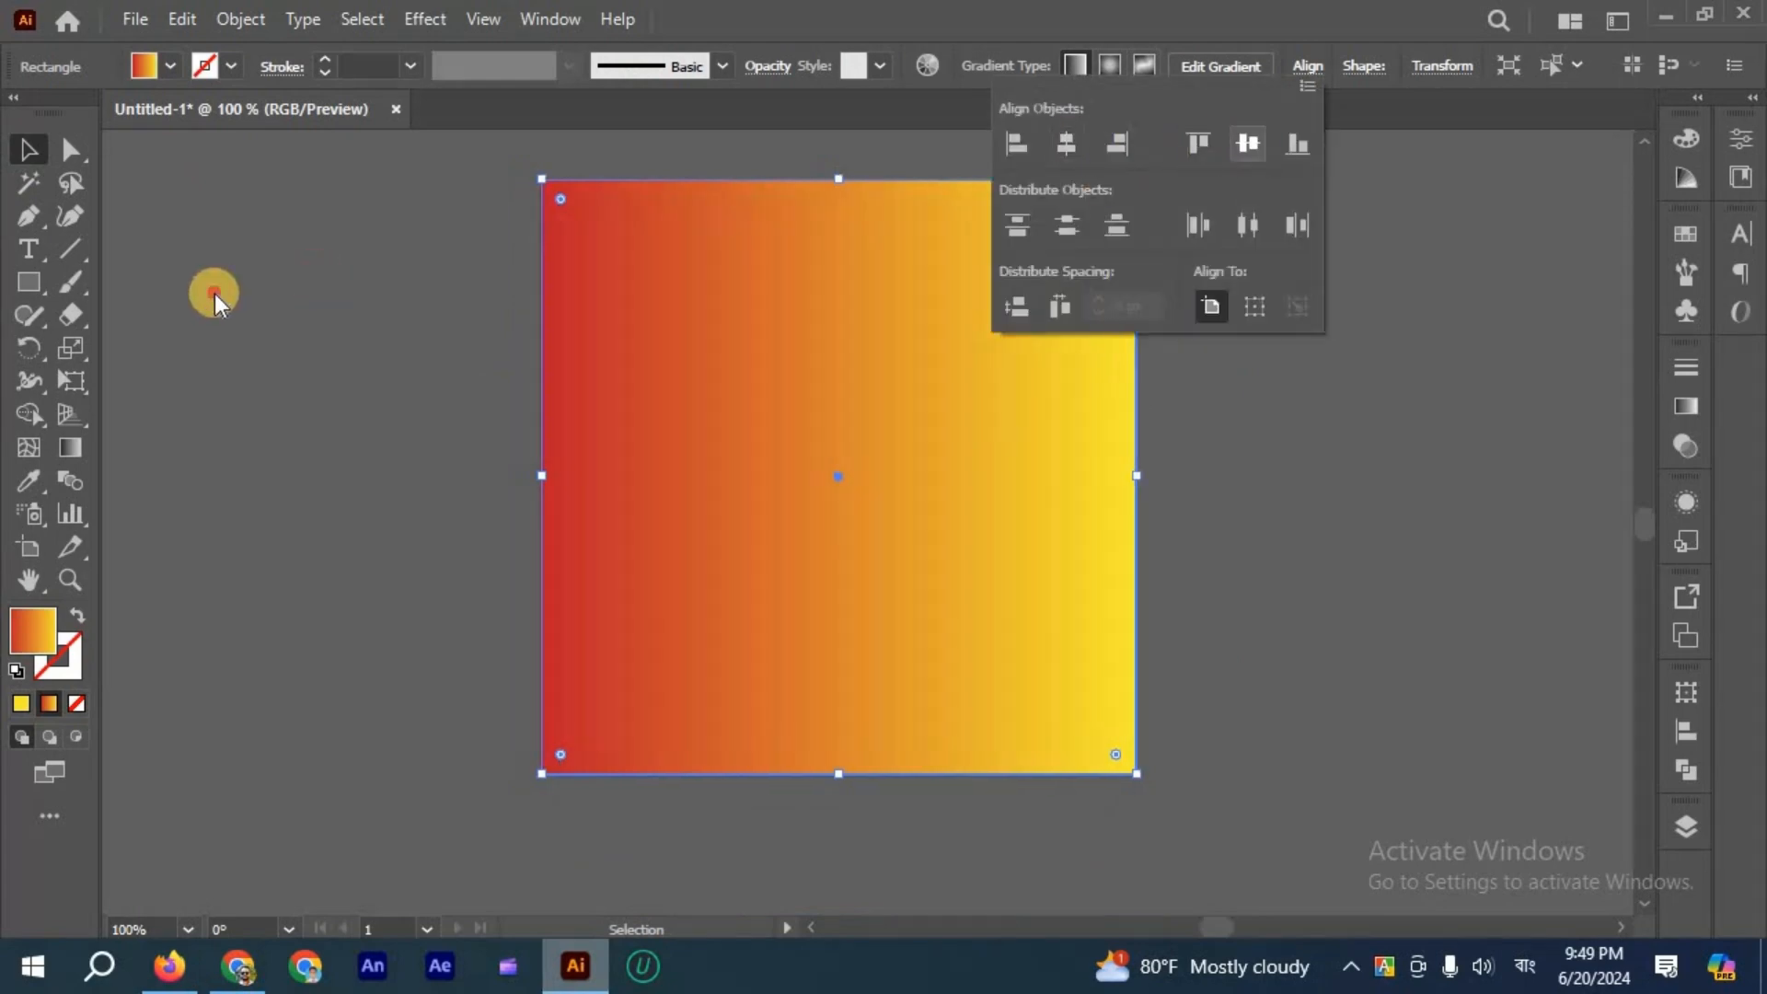
pyautogui.click(141, 365)
# Replace the square's gradient fill with solid black, hex 000000.
pyautogui.click(22, 705)
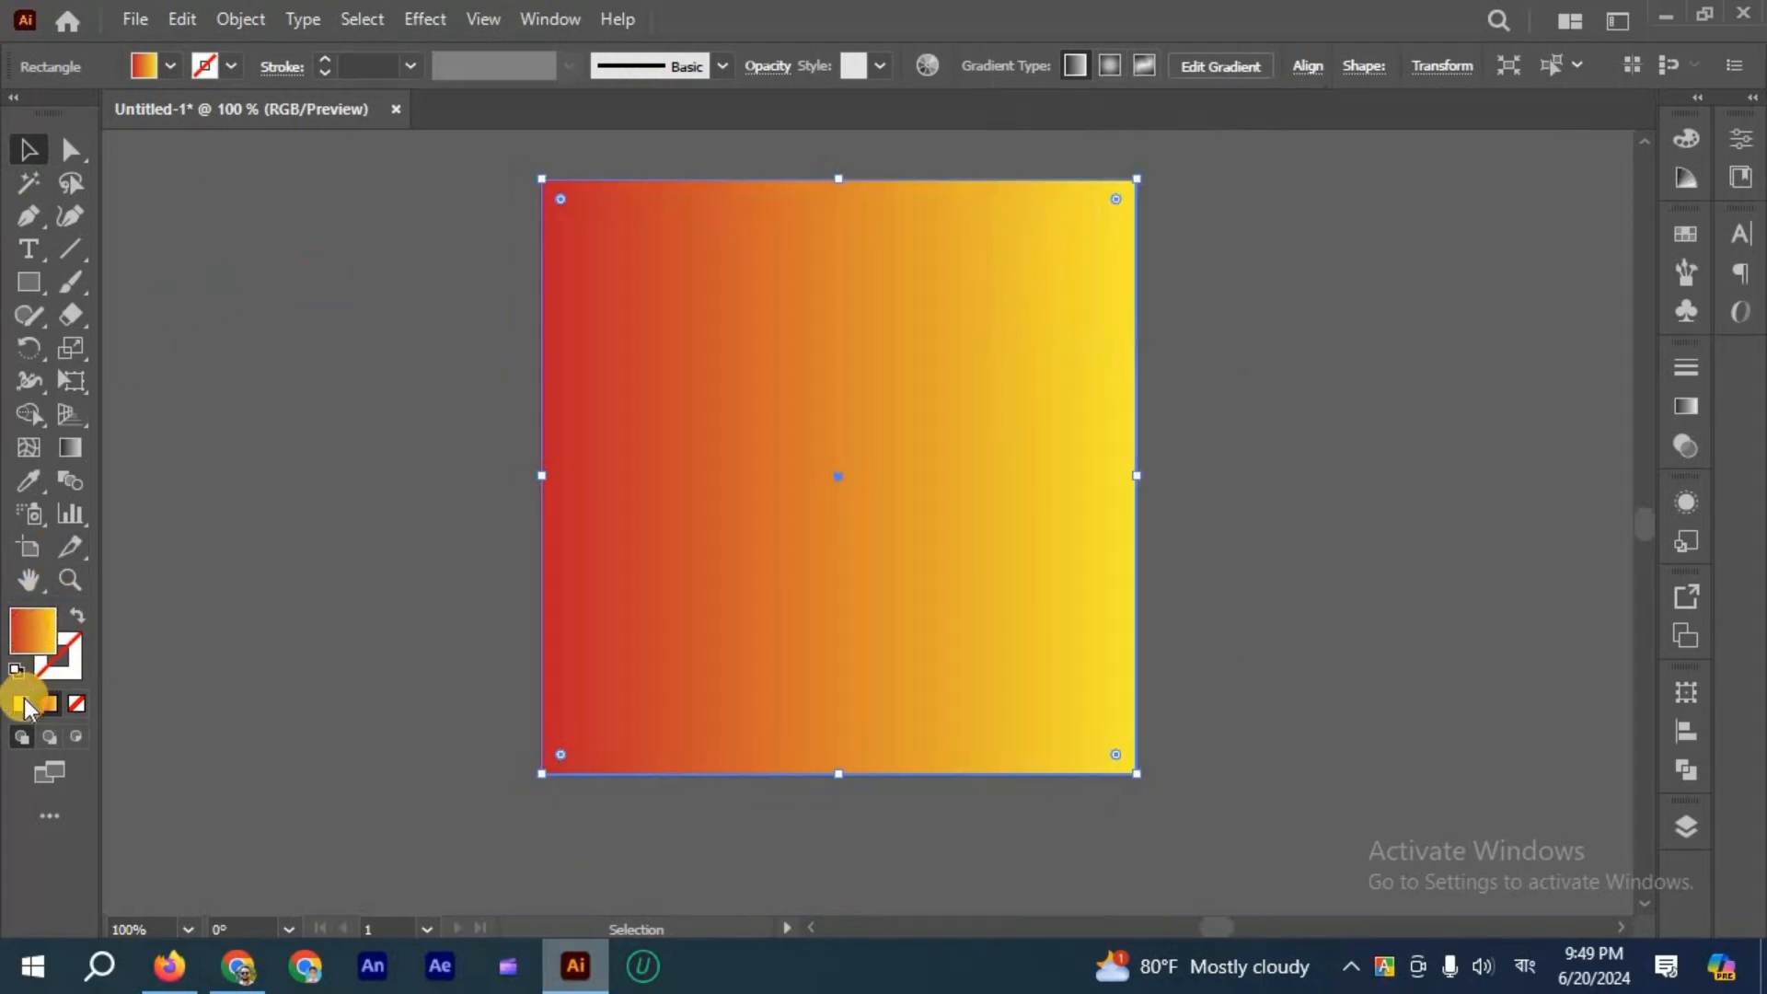
pyautogui.doubleClick(35, 635)
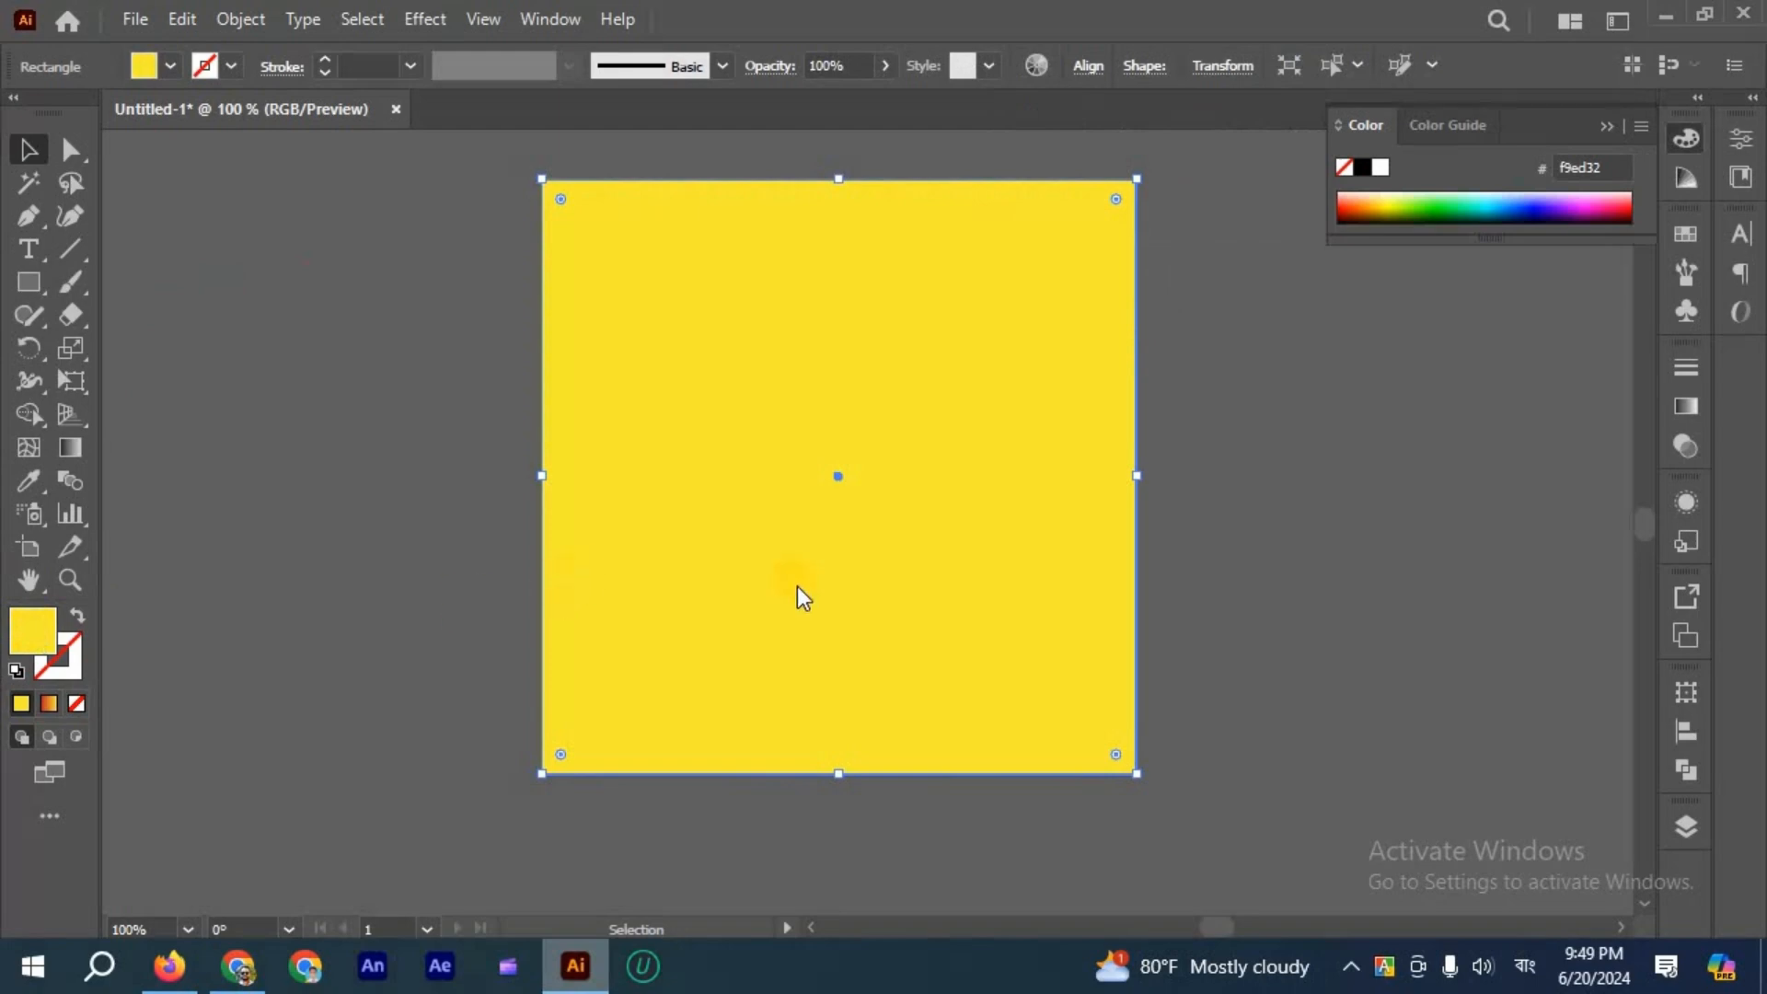
pyautogui.click(936, 616)
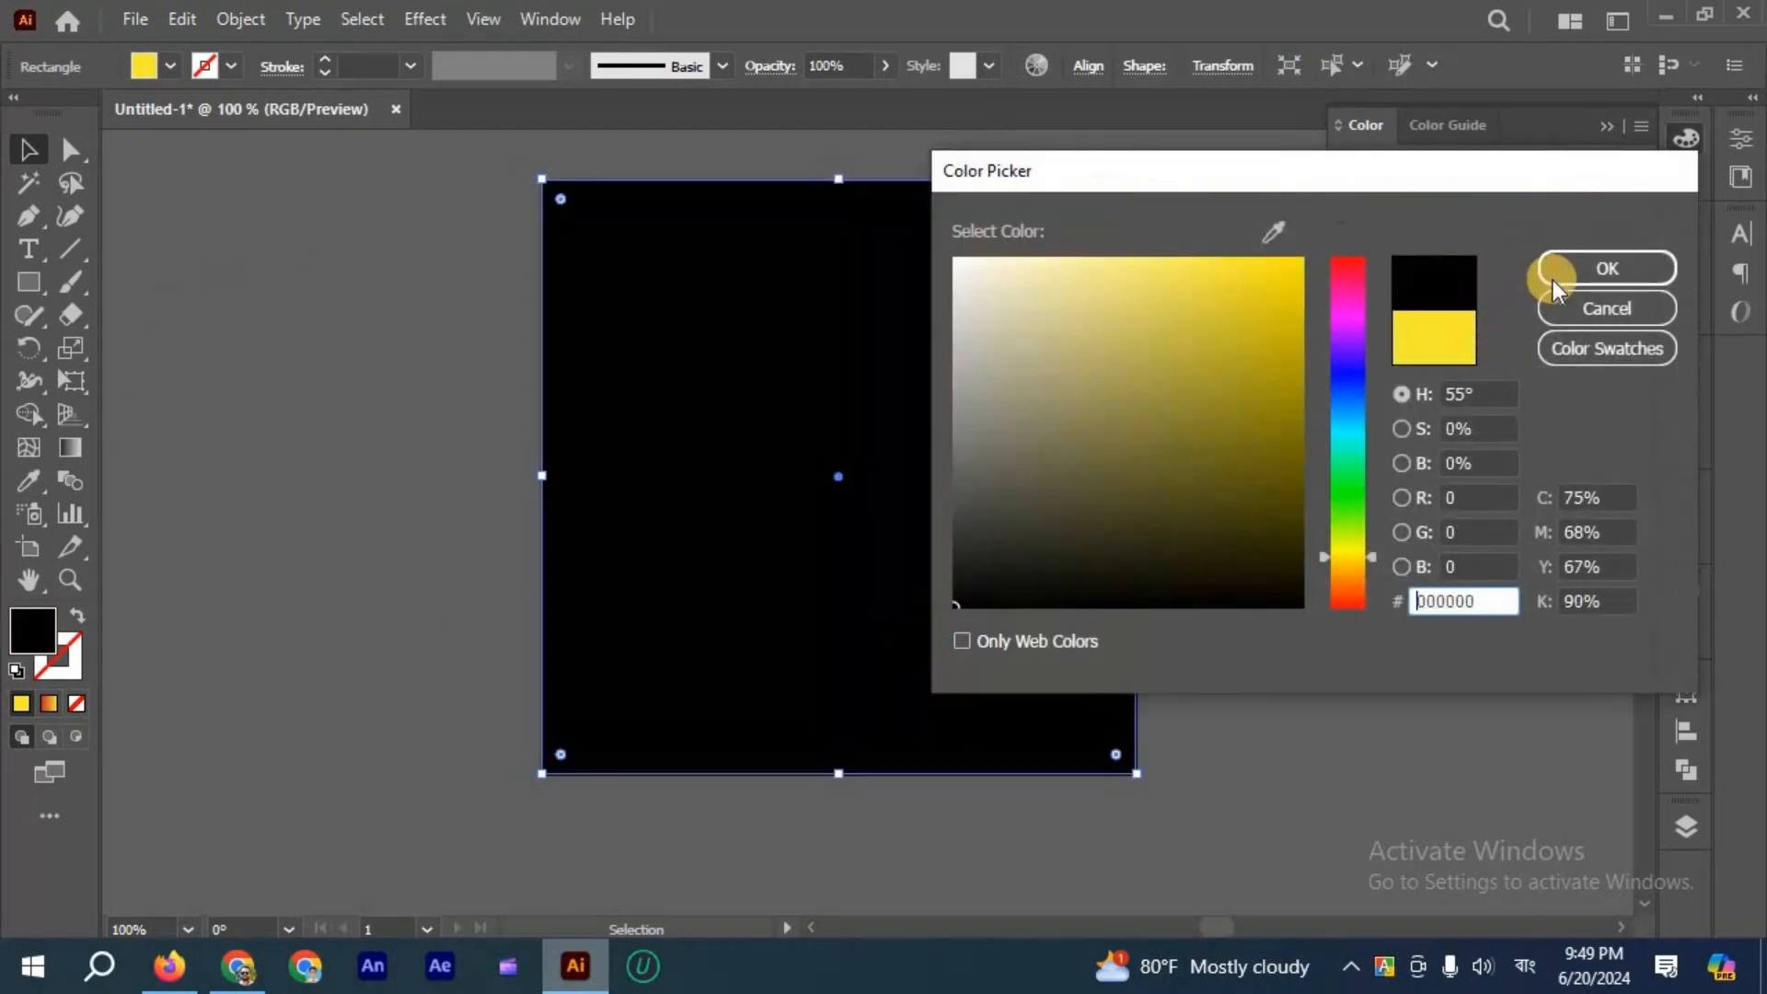
pyautogui.press('Return')
# Send the black square behind the two circles and lock it as the background.
pyautogui.rightClick(875, 782)
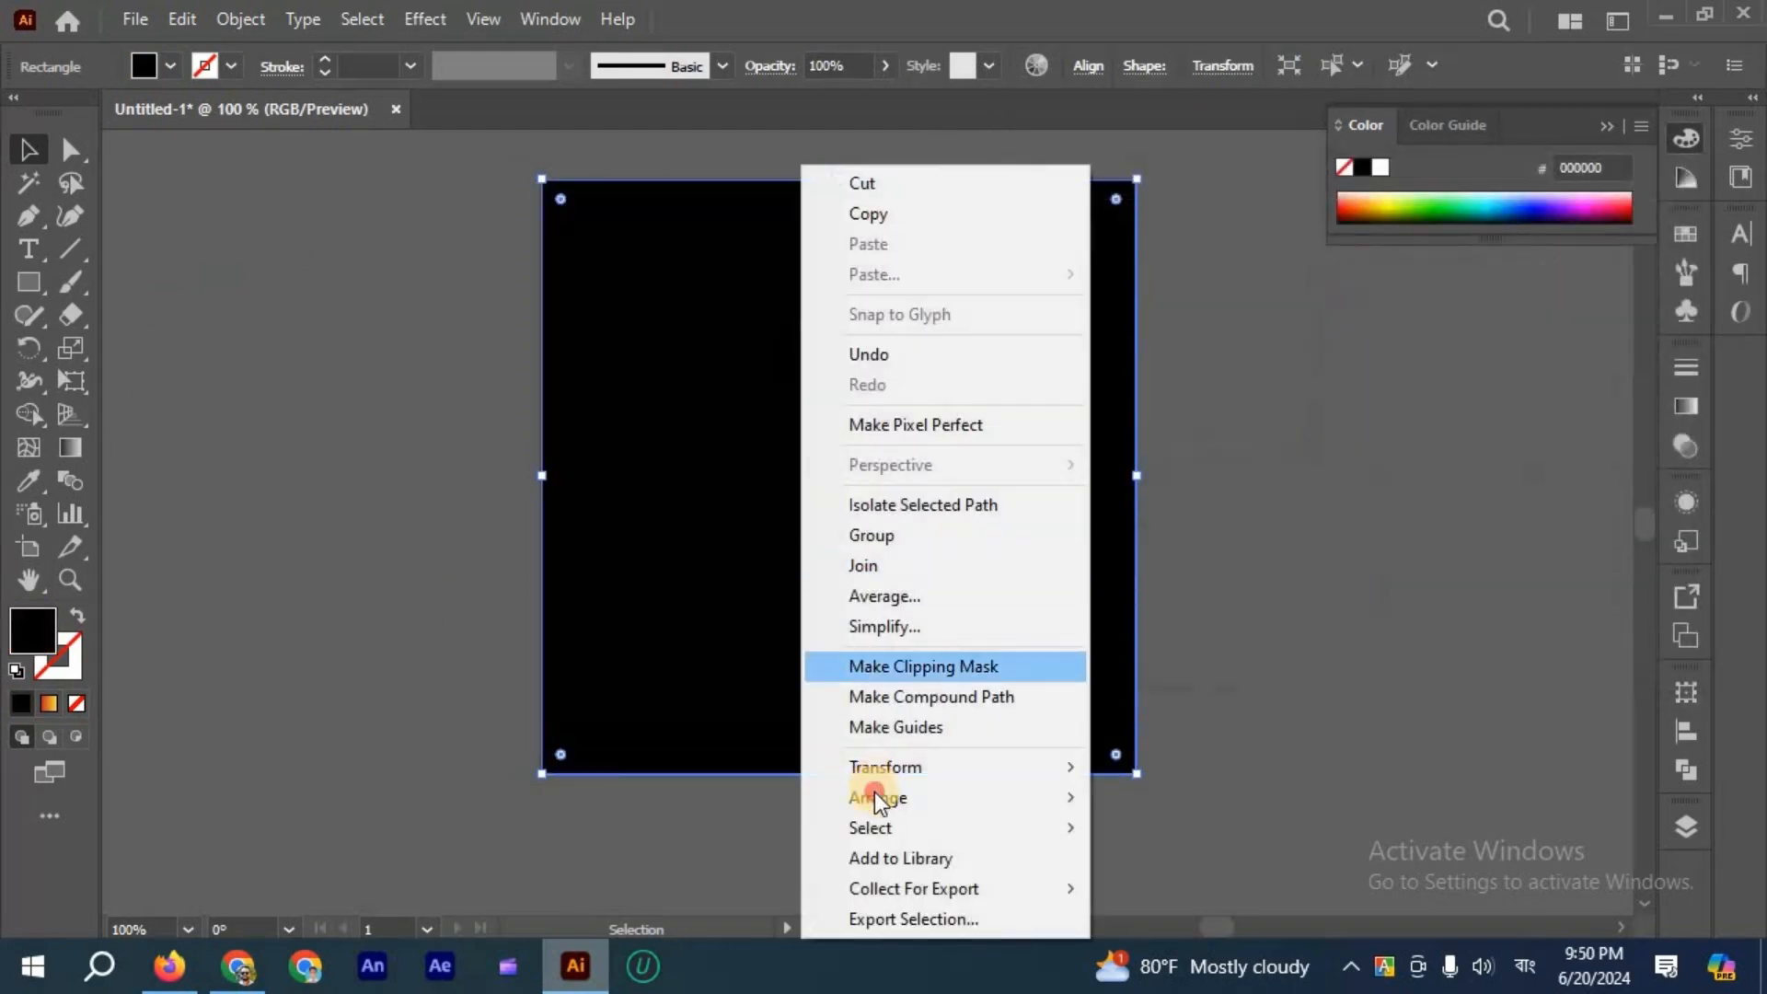
pyautogui.moveTo(975, 797)
pyautogui.click(1154, 886)
pyautogui.click(1258, 643)
pyautogui.click(970, 405)
pyautogui.hotkey('ctrl', '2')
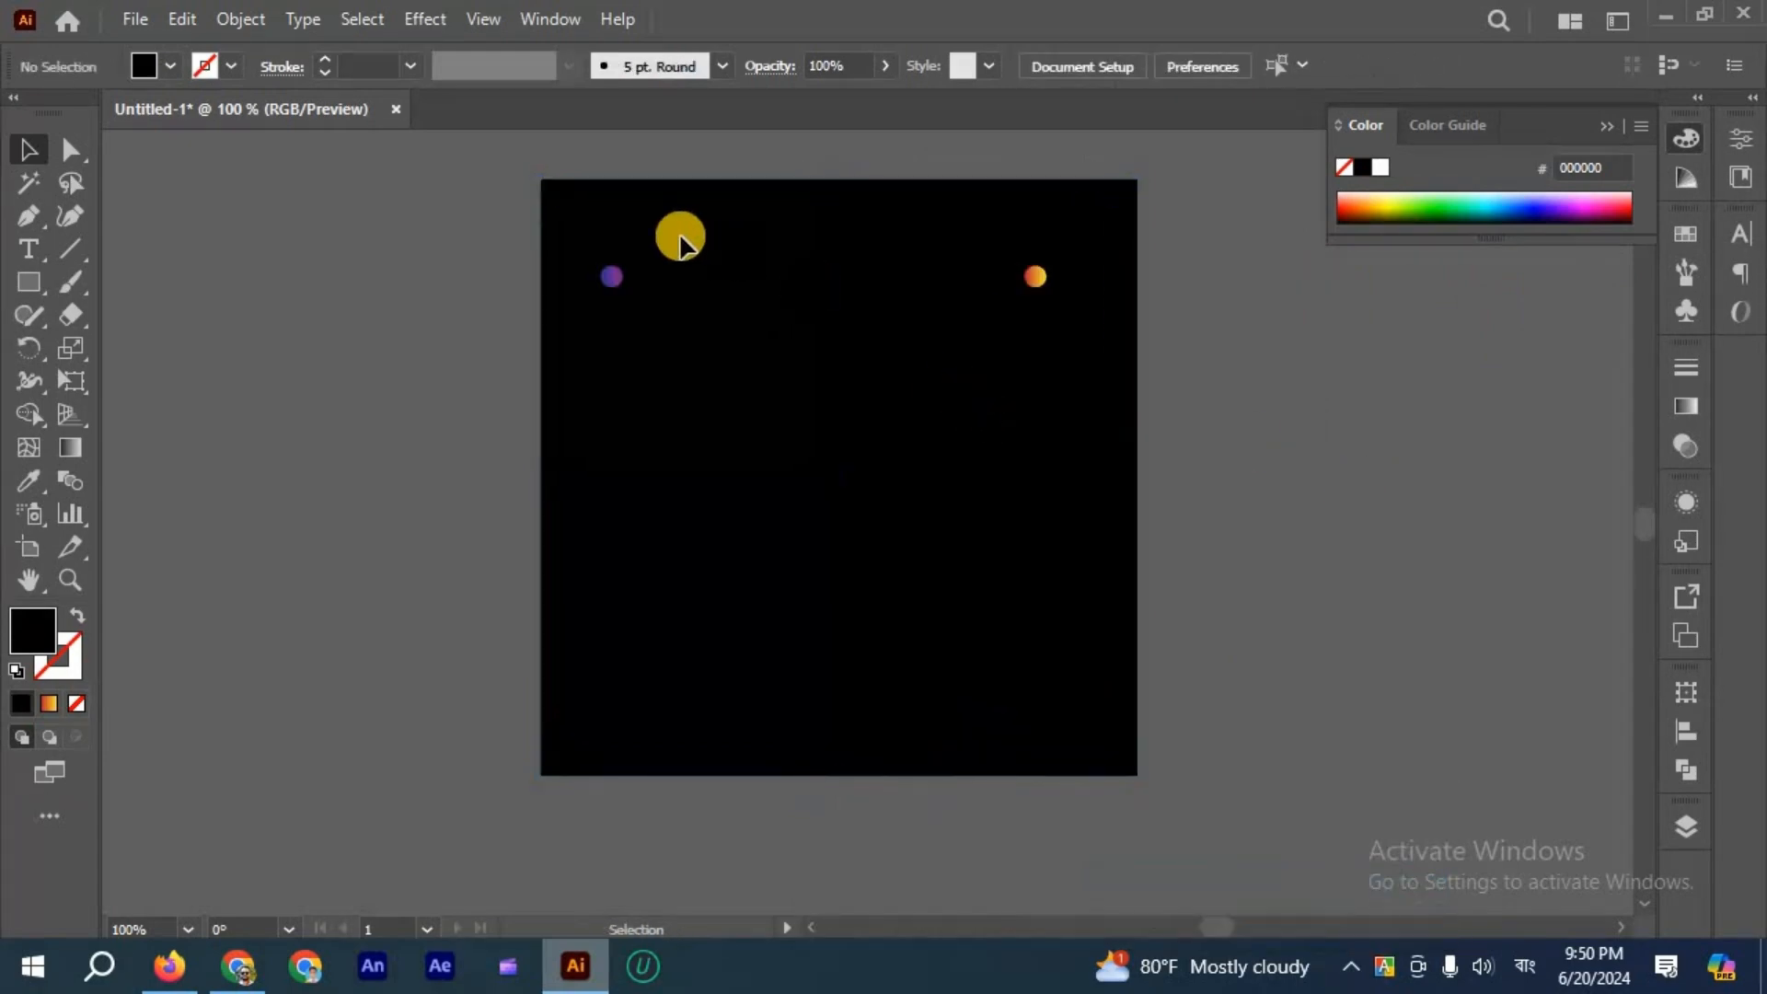
# Make a blend between the blue-to-purple circle and the red-to-yellow circle.
pyautogui.hotkey('ctrl', '=')
pyautogui.moveTo(1270, 386); pyautogui.dragTo(465, 304)
pyautogui.click(525, 250)
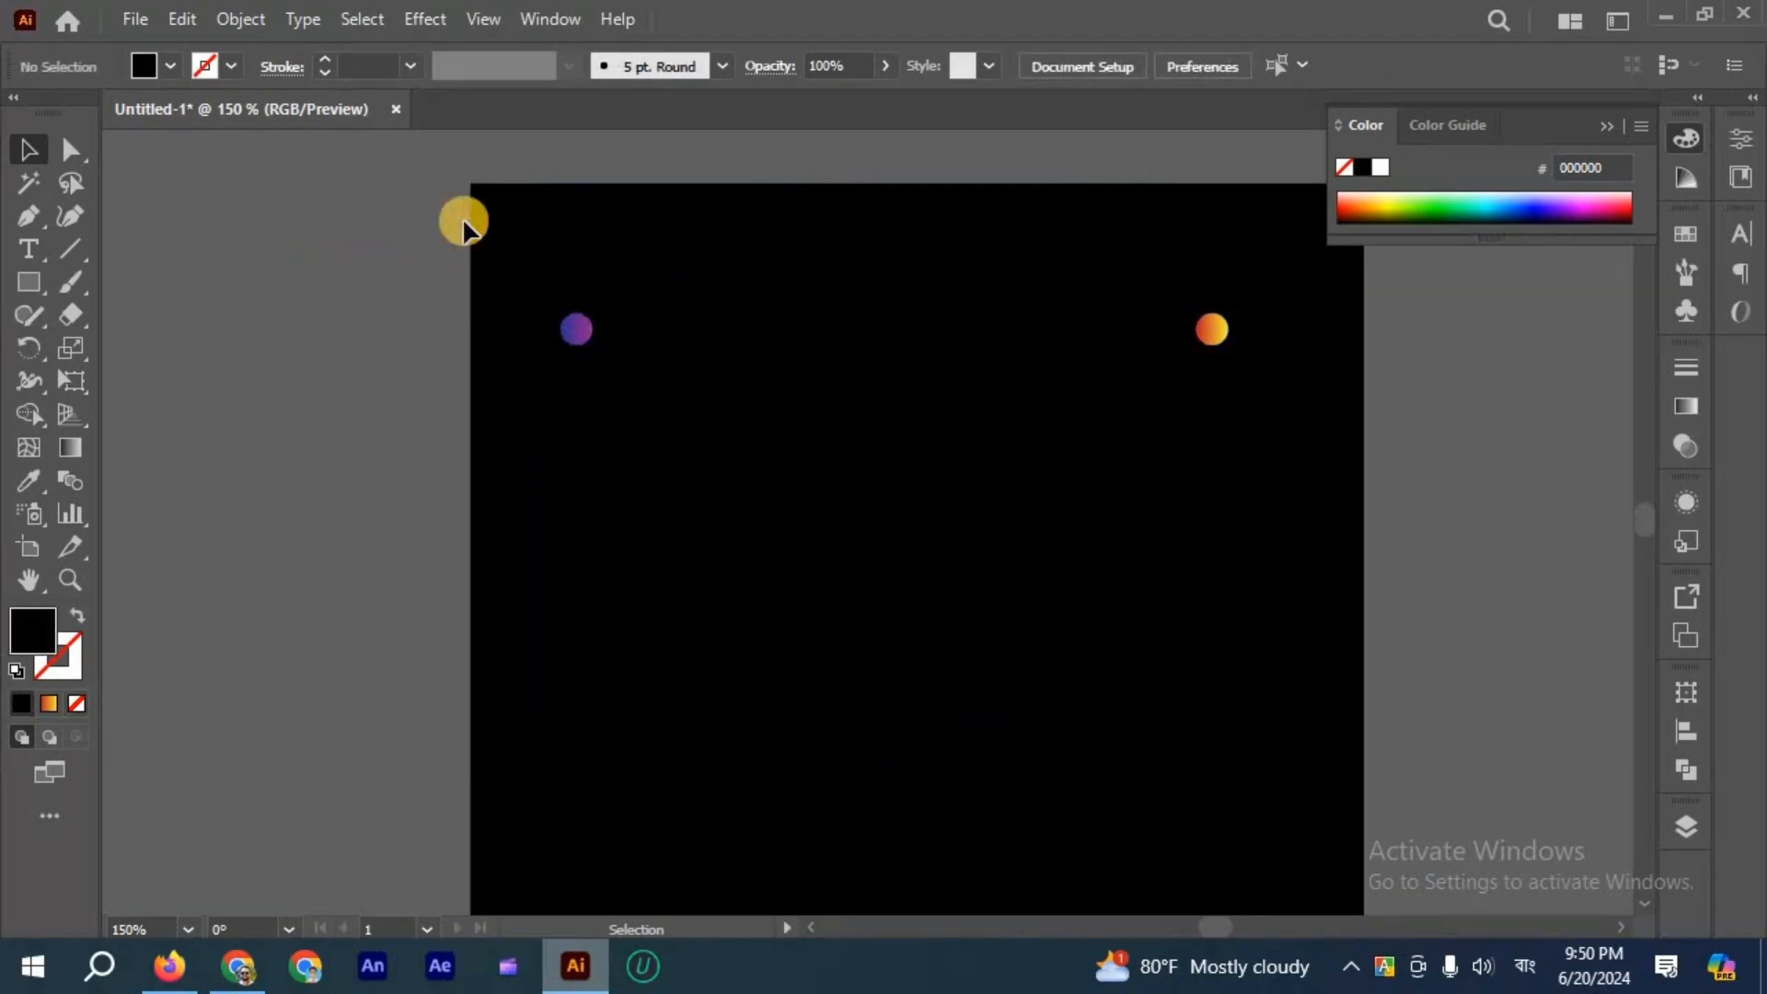
pyautogui.moveTo(463, 248); pyautogui.dragTo(1279, 373)
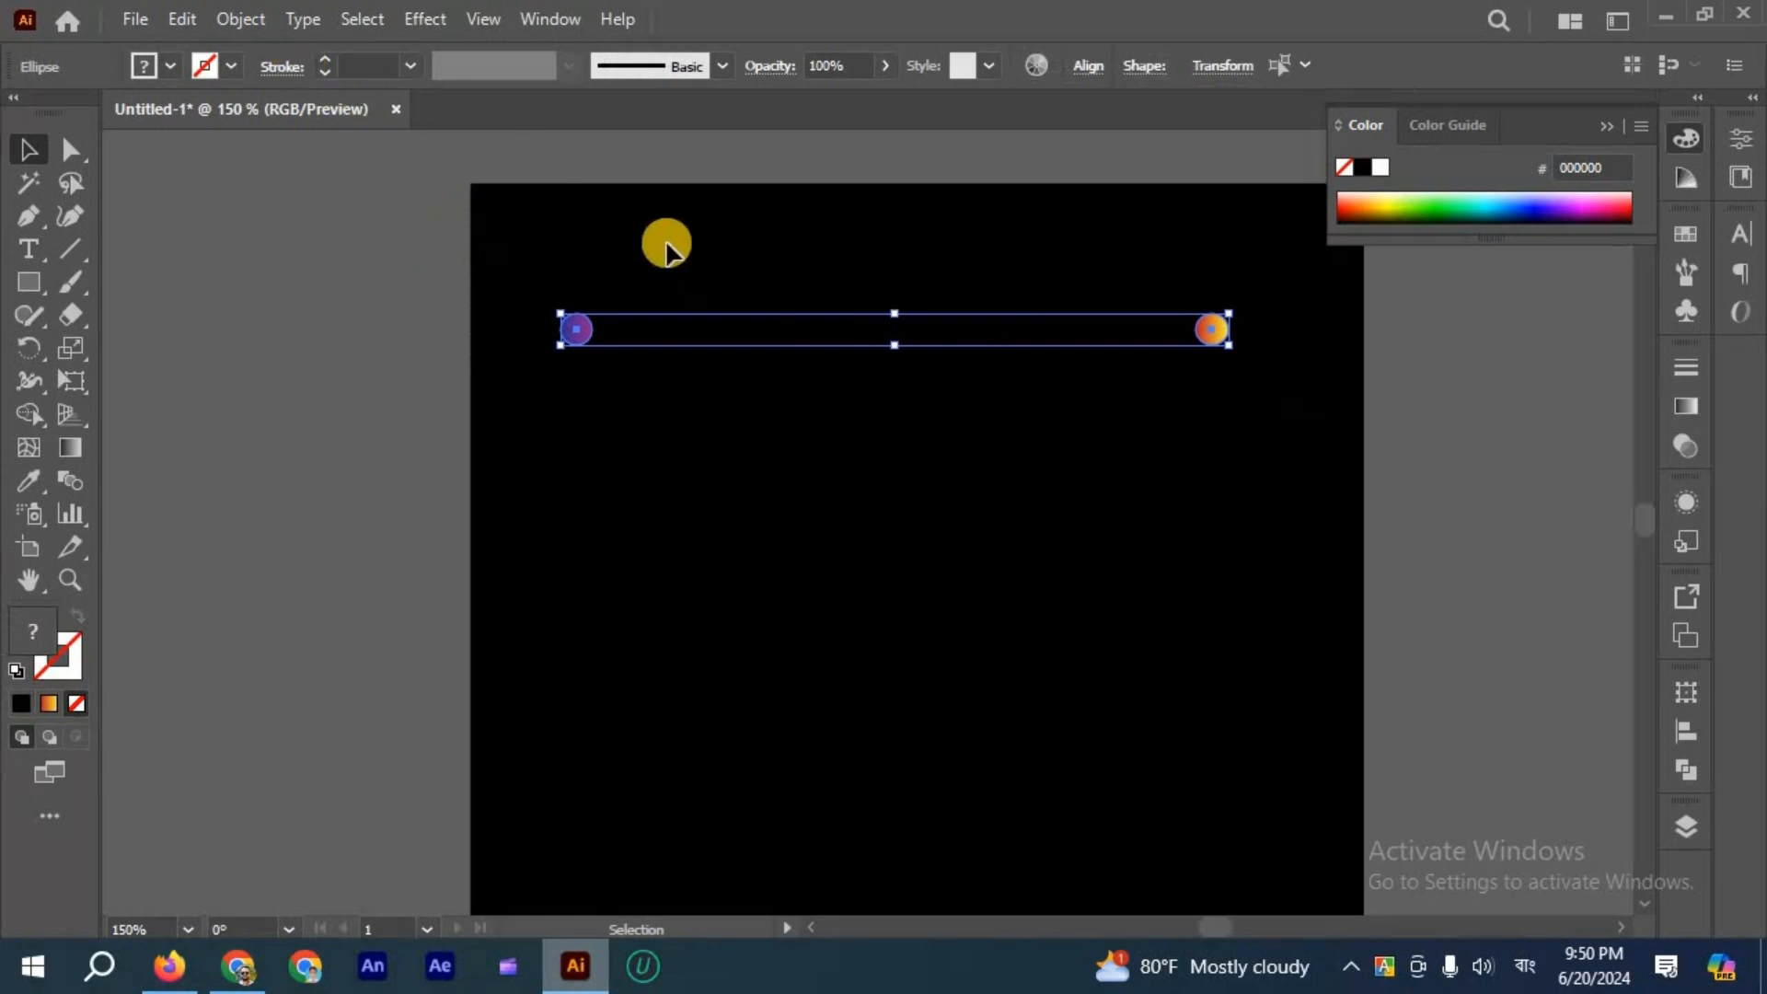
pyautogui.click(241, 18)
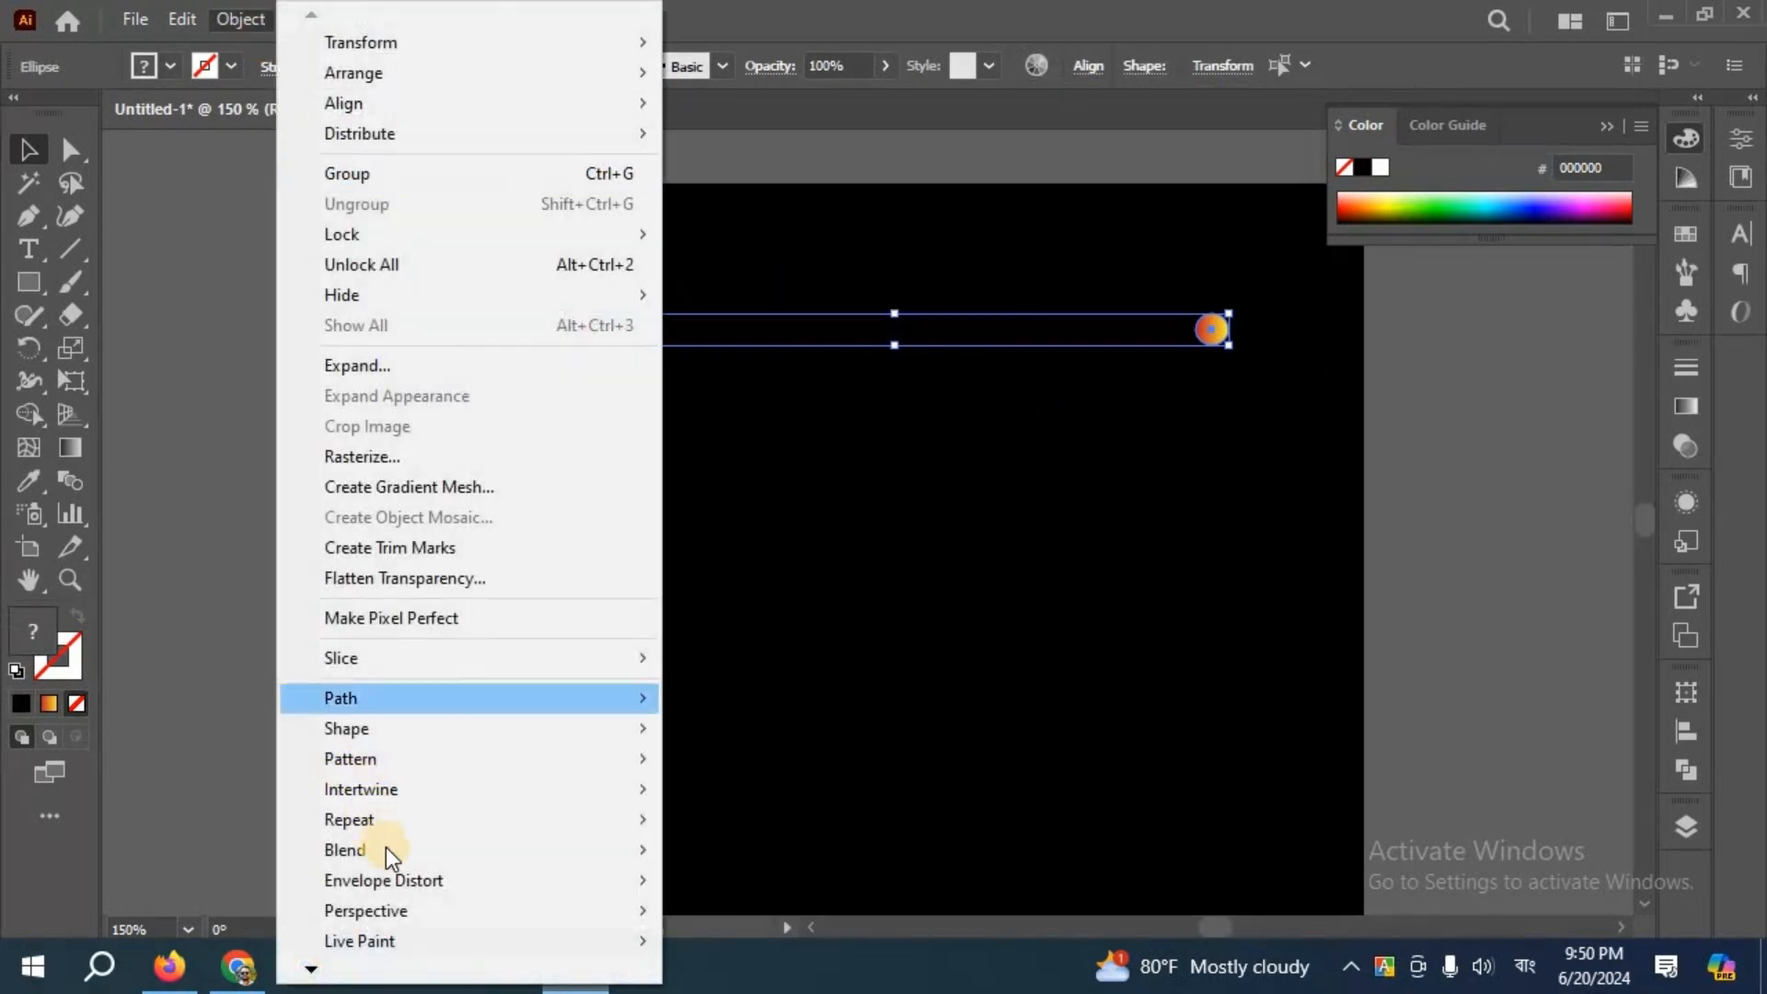
pyautogui.moveTo(385, 847)
pyautogui.click(736, 638)
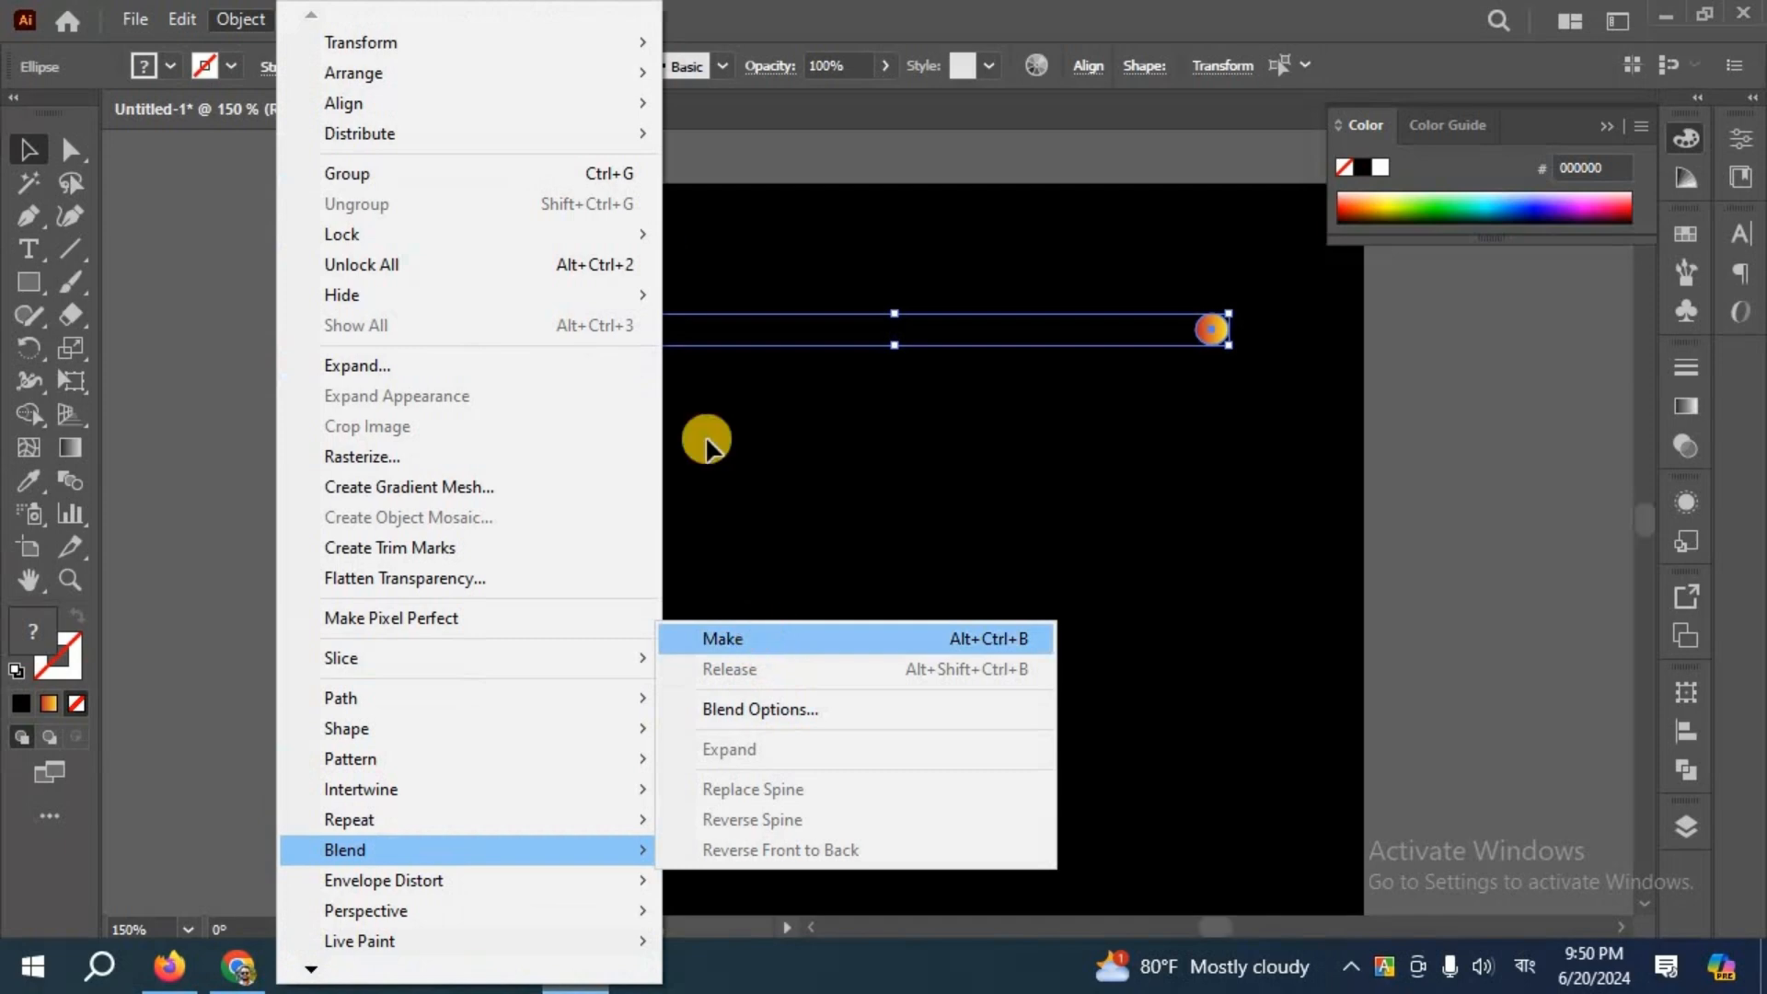
pyautogui.click(784, 295)
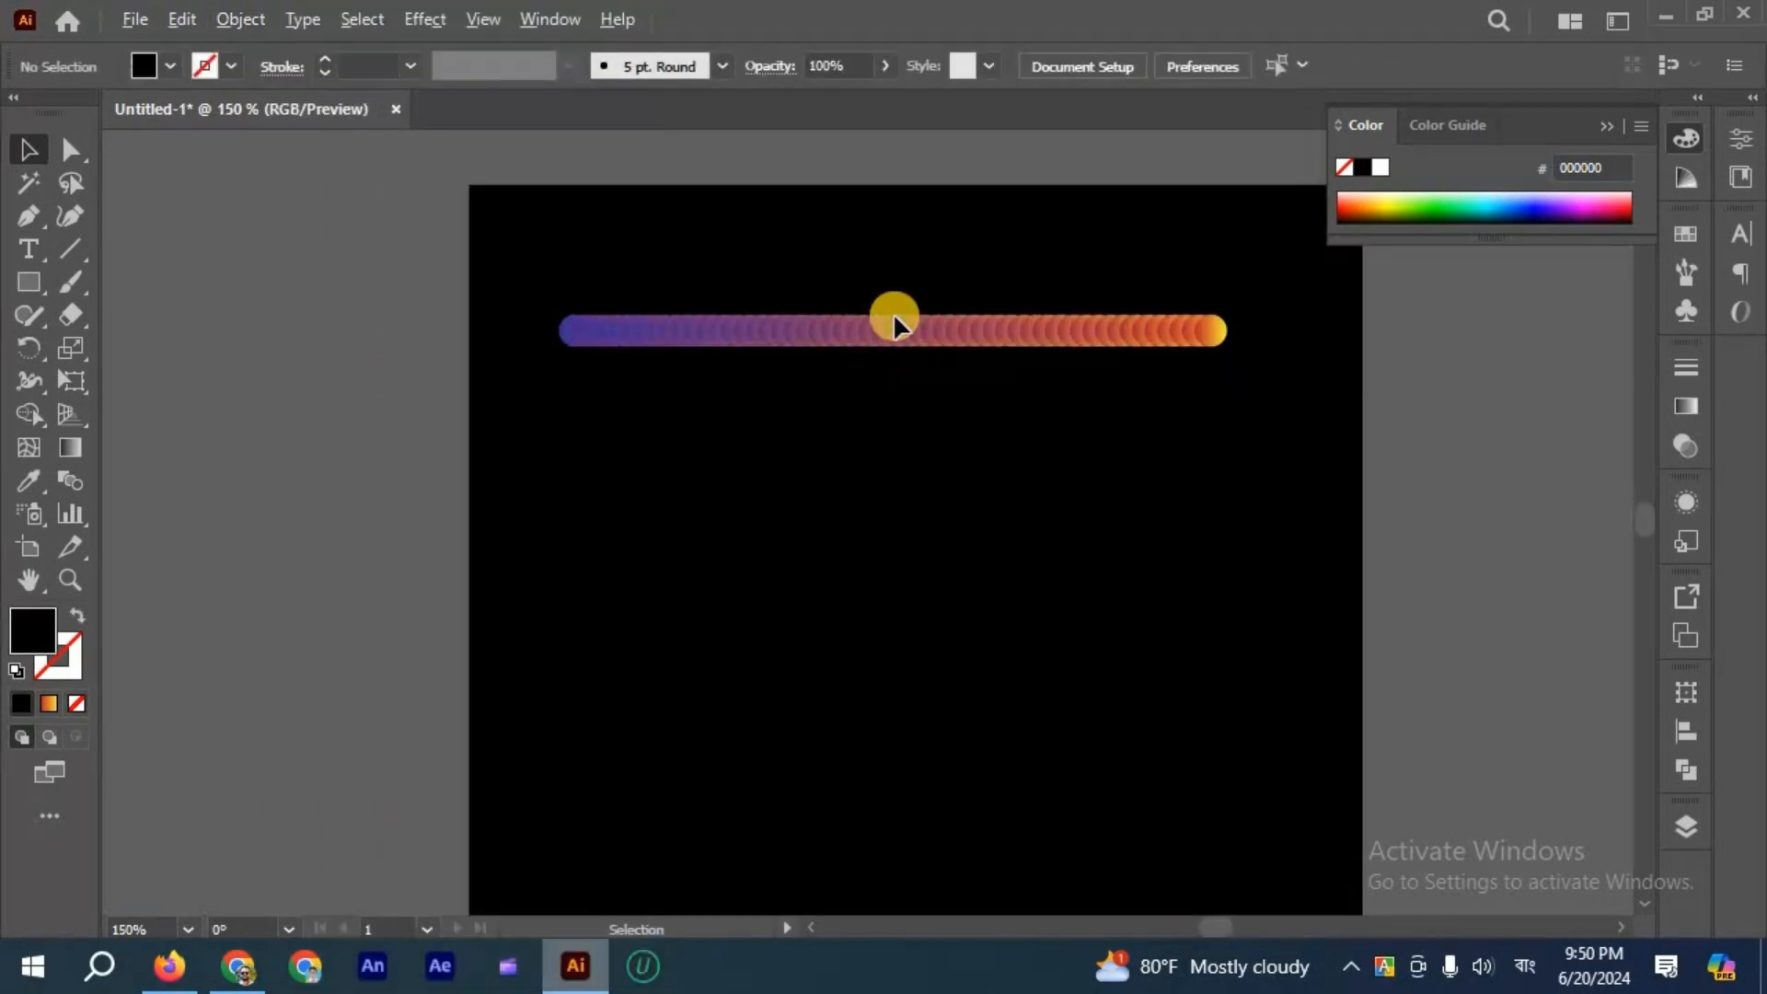
pyautogui.scroll(2, 893, 308)
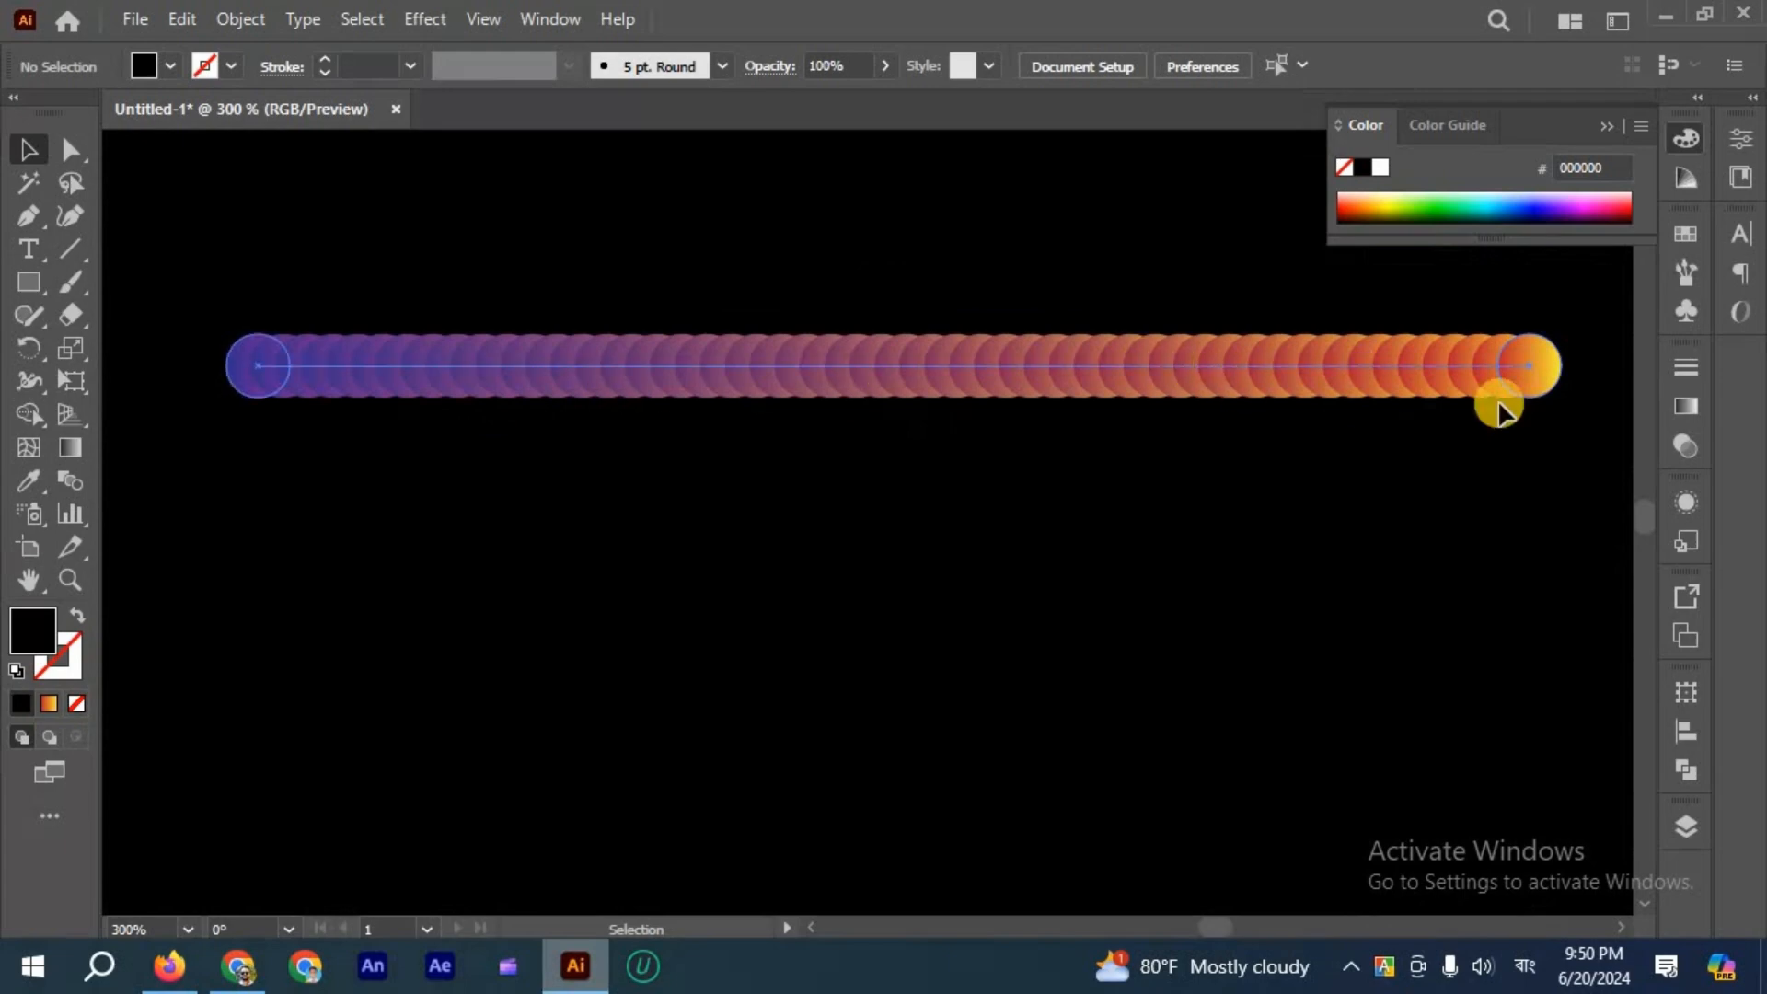
pyautogui.hotkey('ctrl', '-')
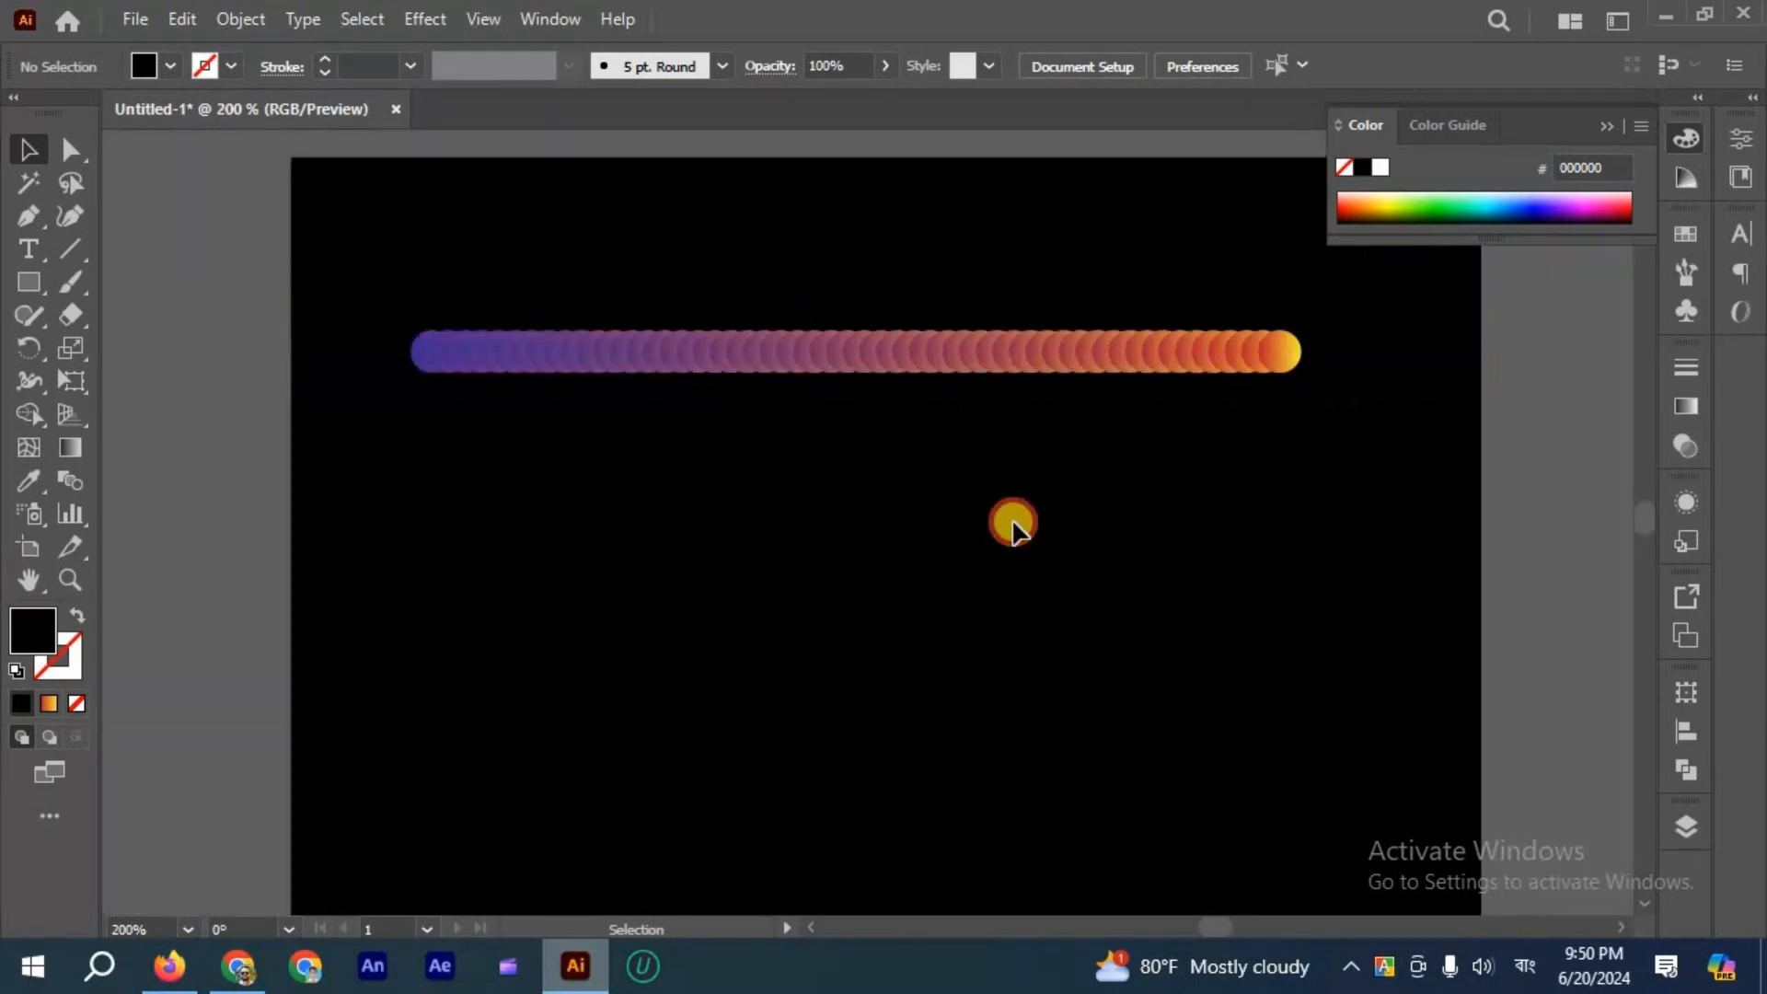
# Set the blend between the two circles to 250 specified steps.
pyautogui.hotkey('ctrl', 'a')
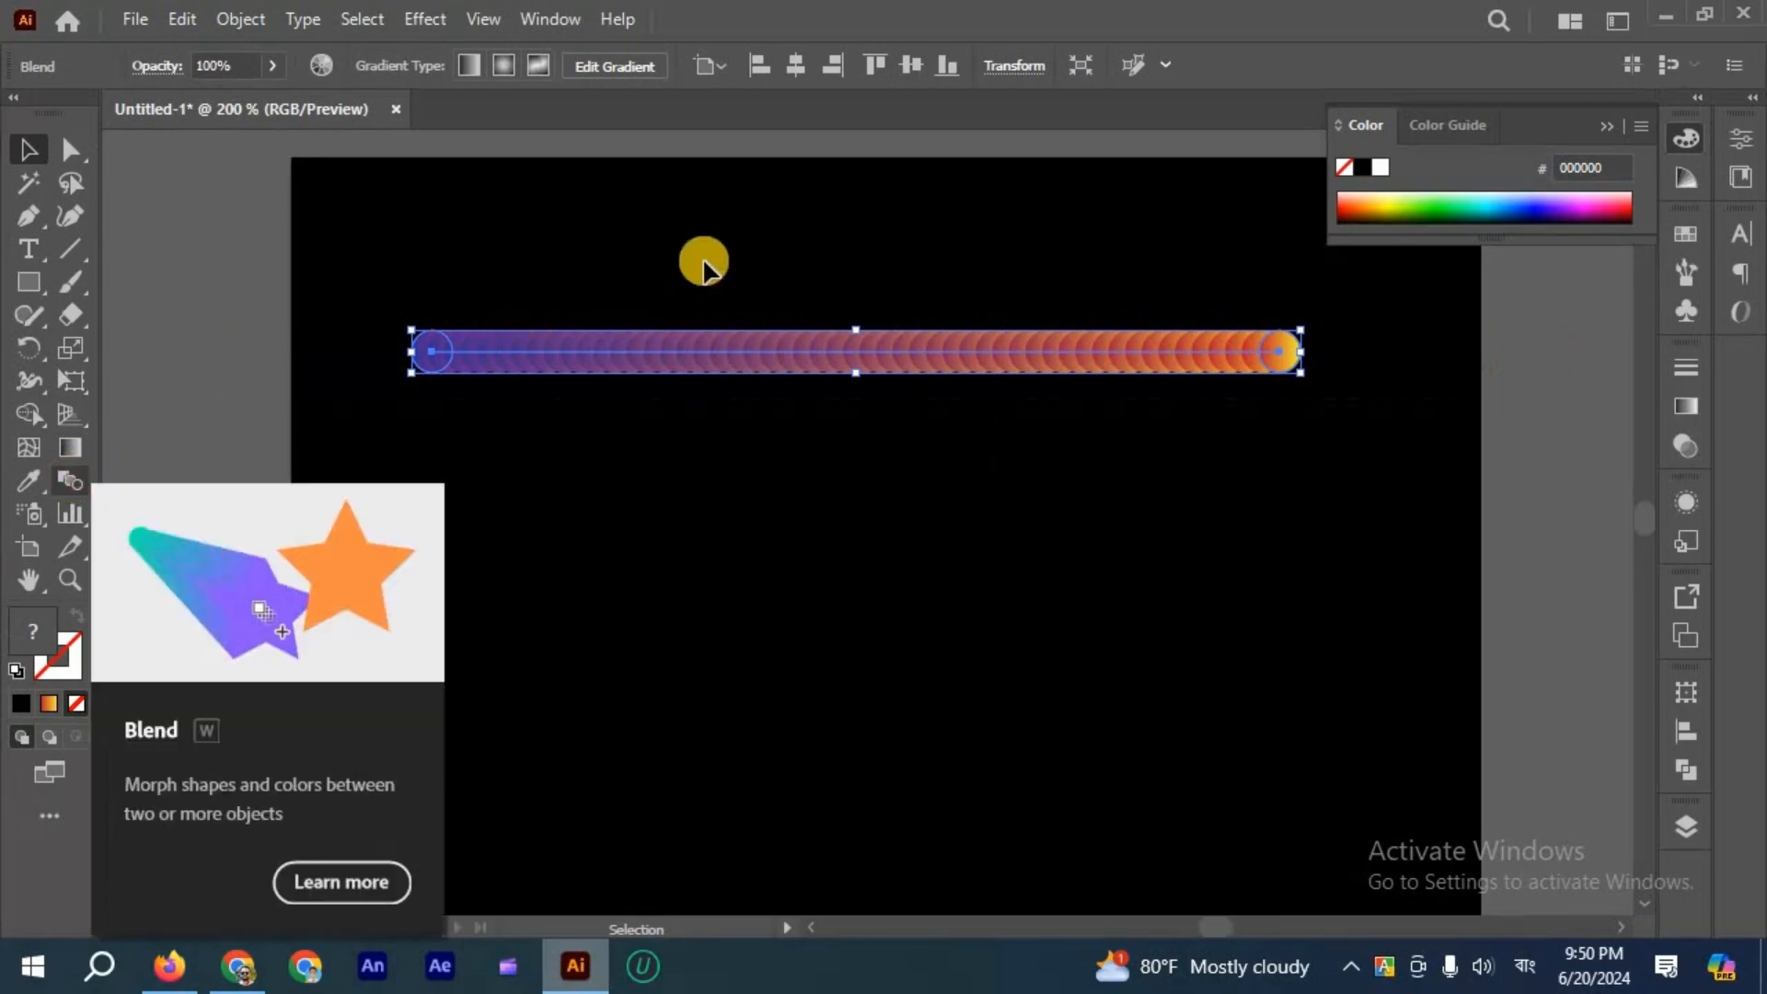
pyautogui.click(512, 273)
pyautogui.moveTo(513, 267); pyautogui.dragTo(777, 420)
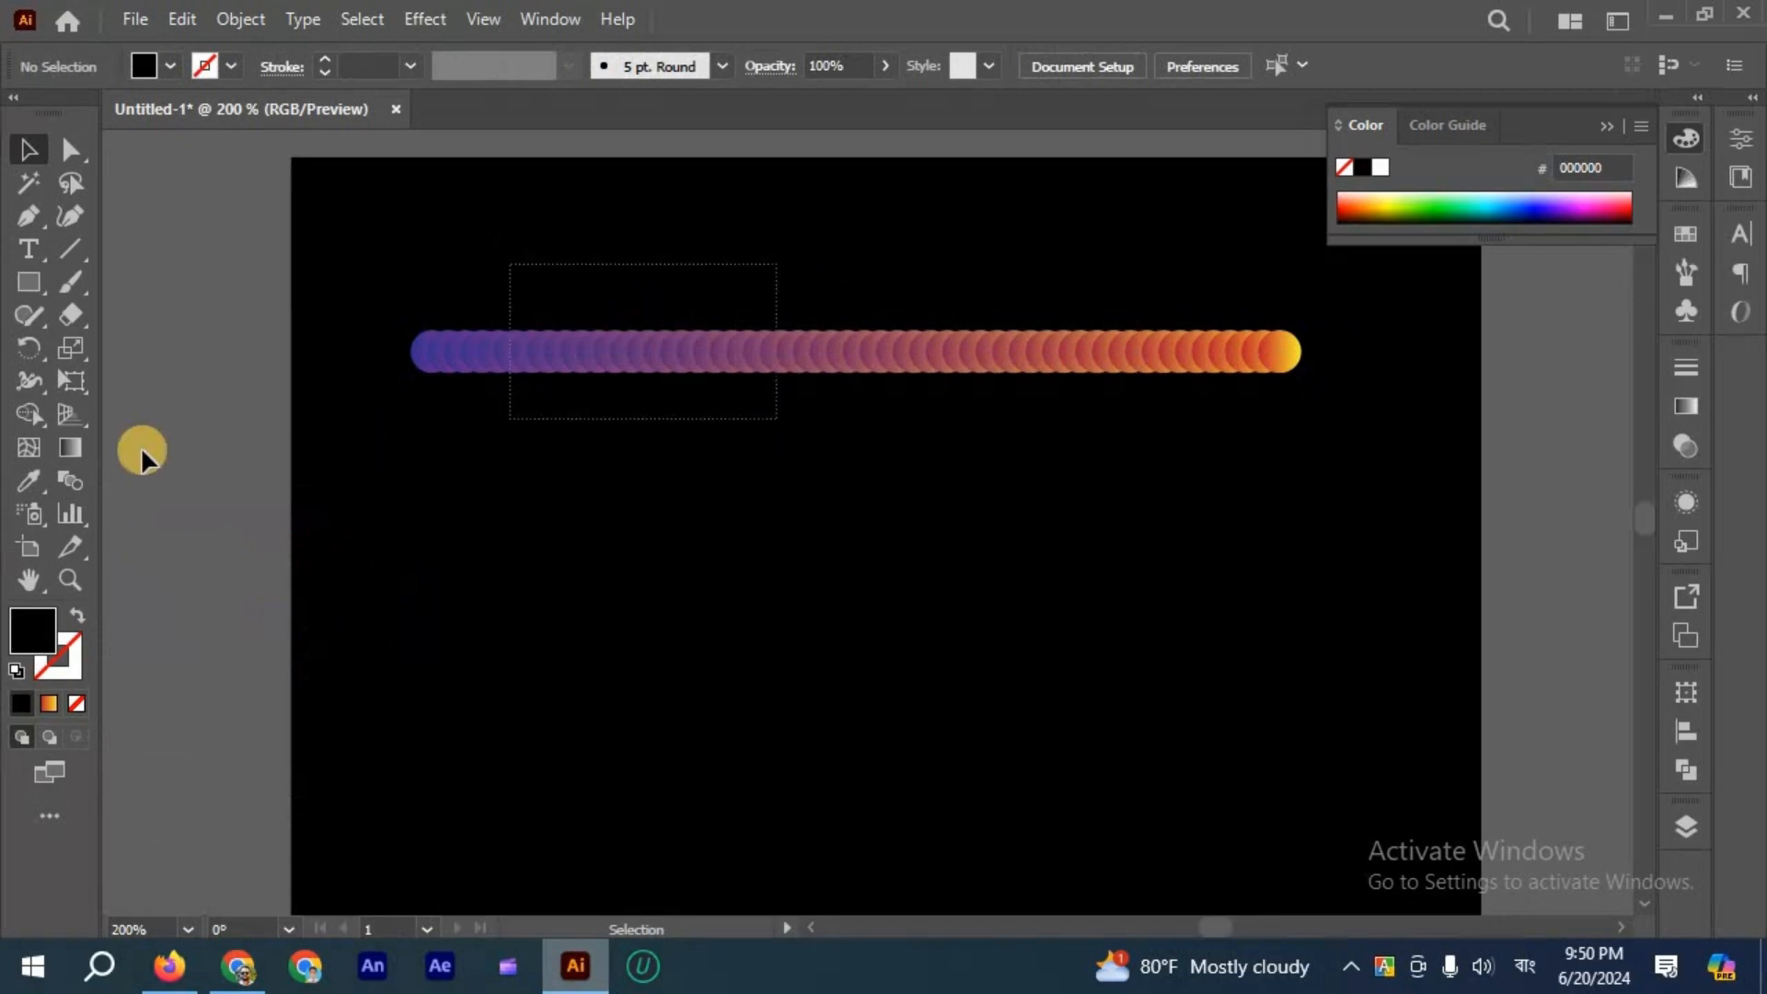
pyautogui.click(541, 286)
pyautogui.click(576, 356)
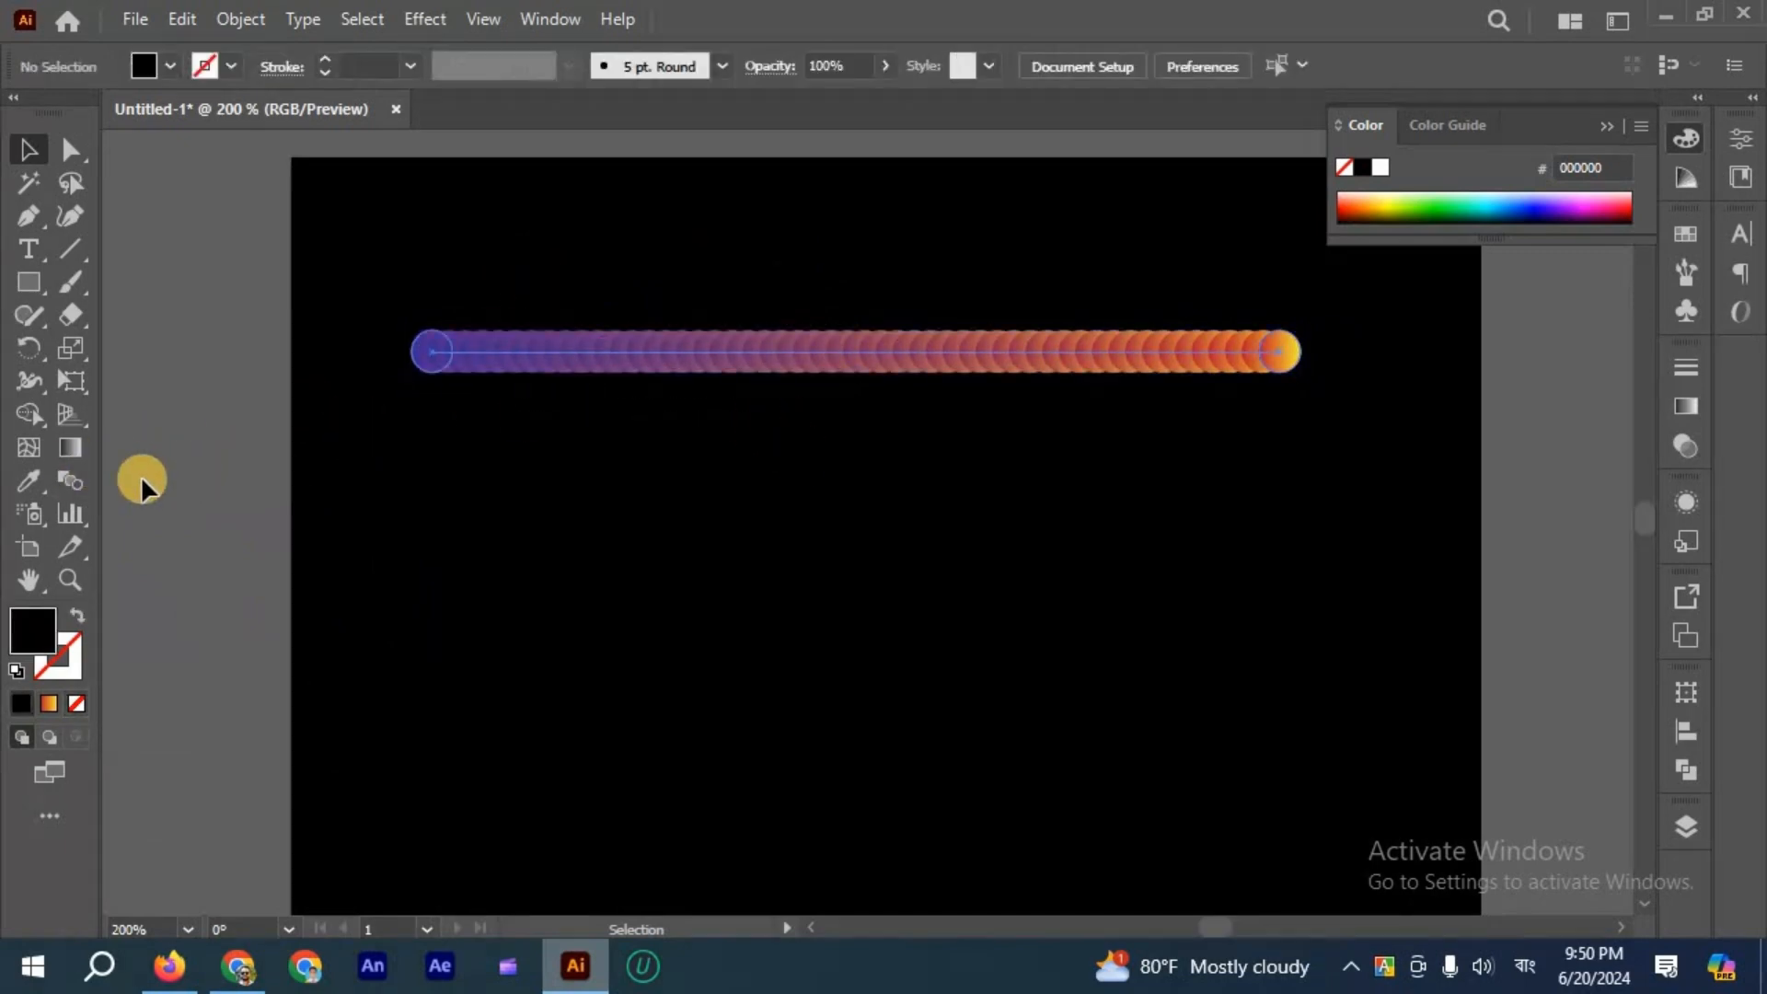
pyautogui.doubleClick(83, 478)
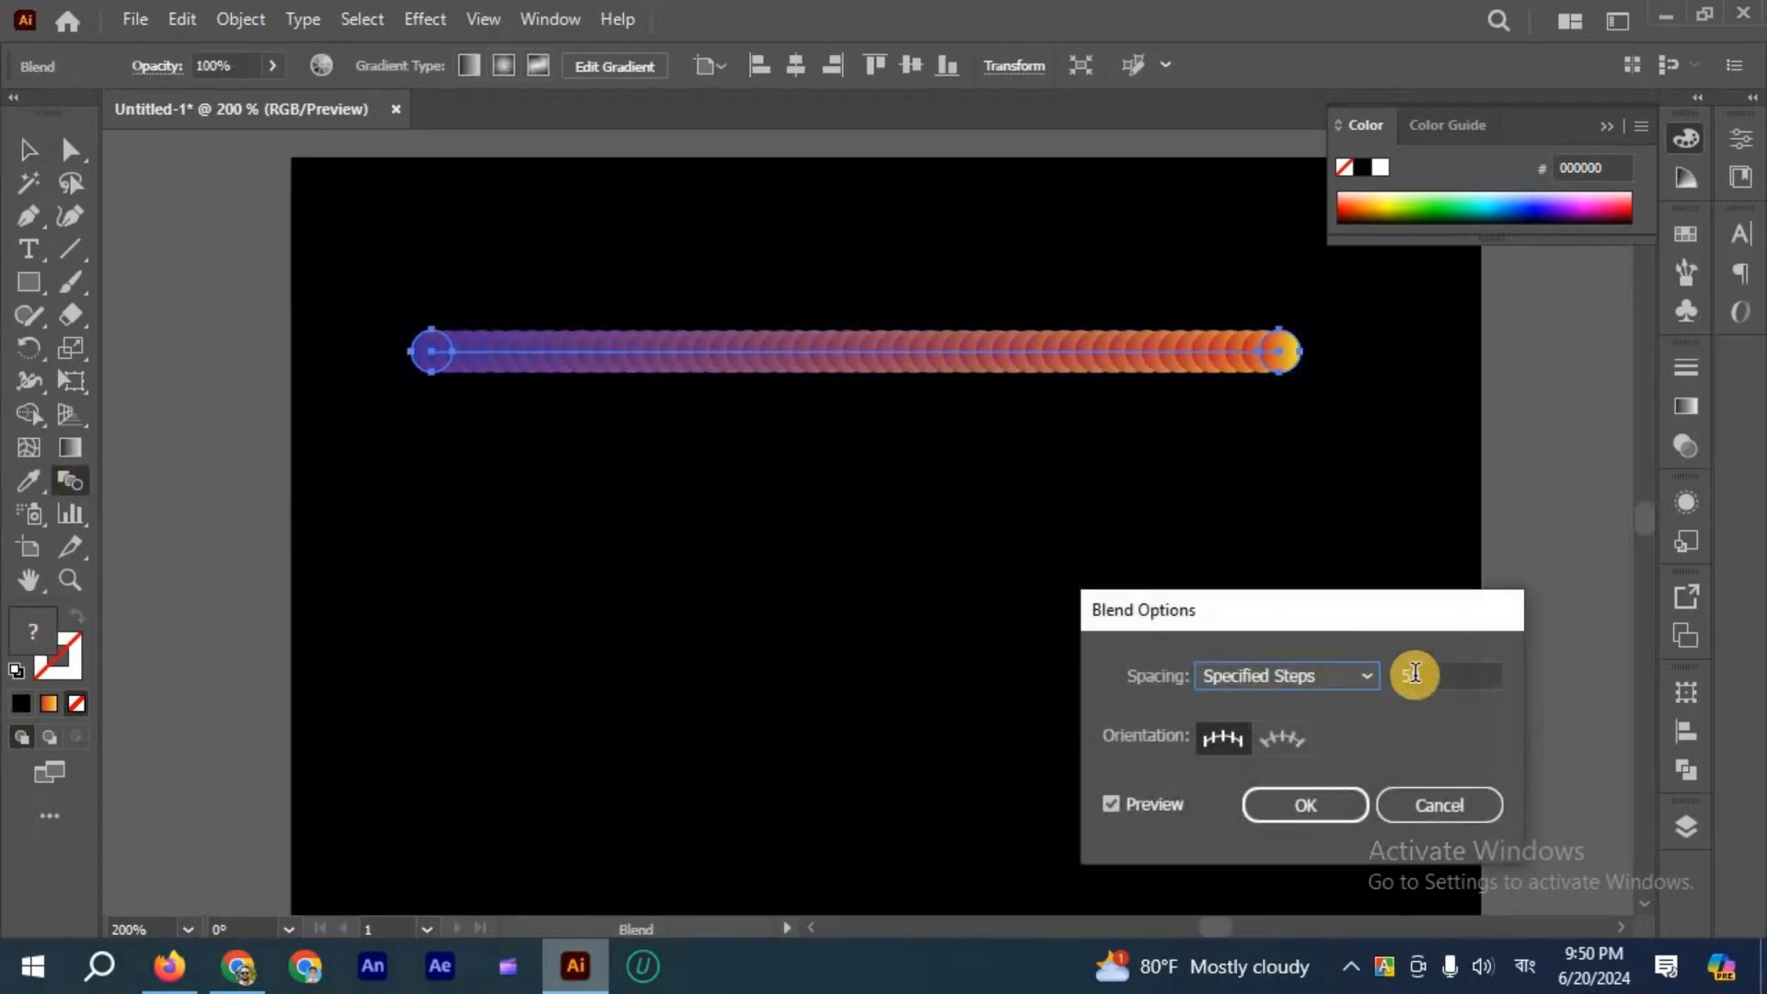
pyautogui.press('Tab')
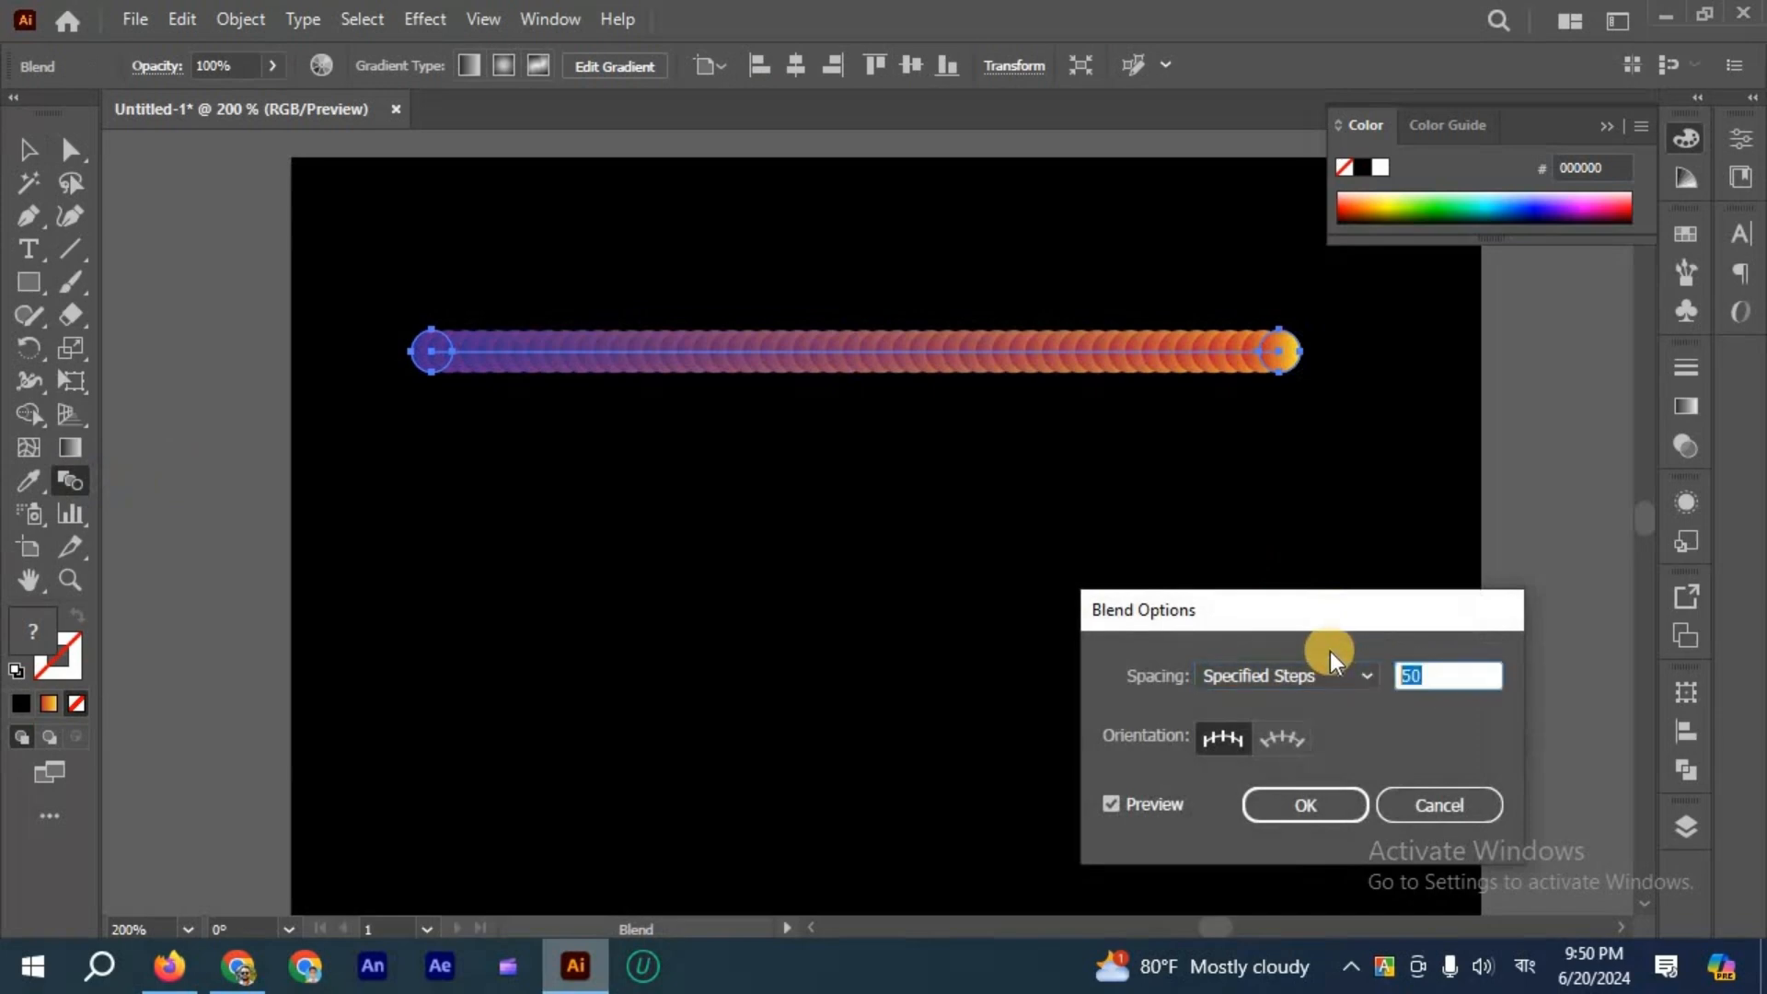
pyautogui.write('100')
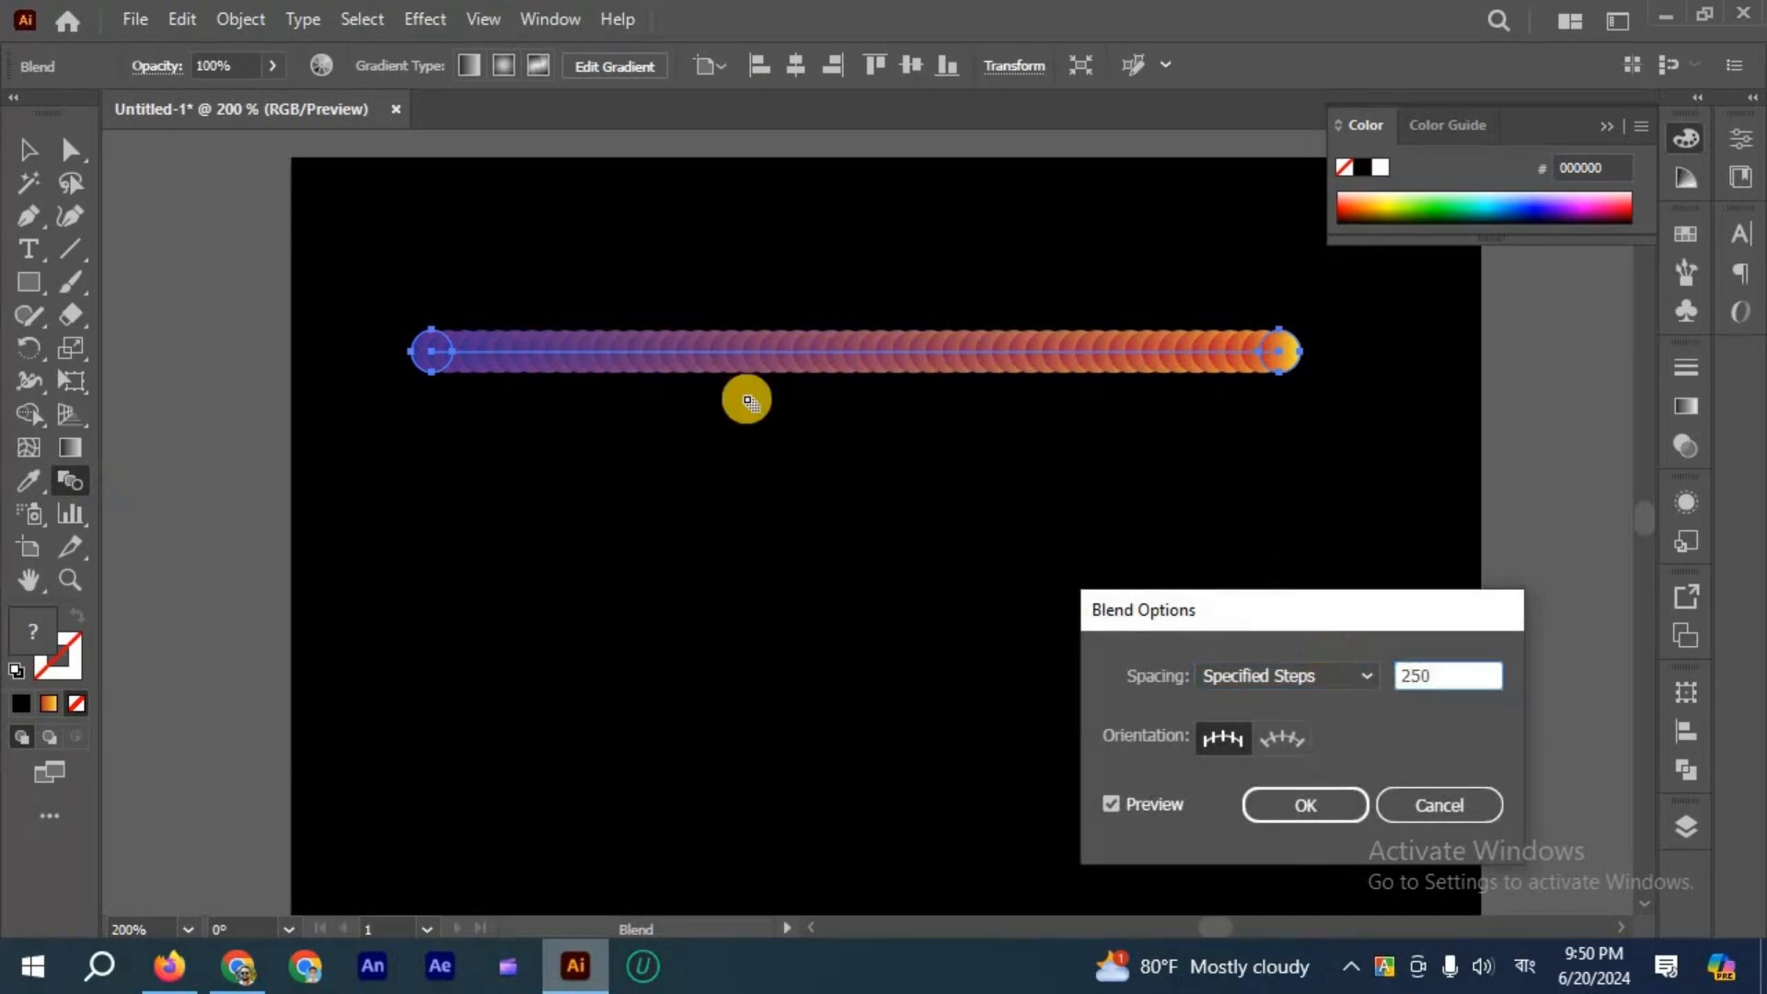
pyautogui.press('Return')
pyautogui.press('v')
pyautogui.click(1049, 446)
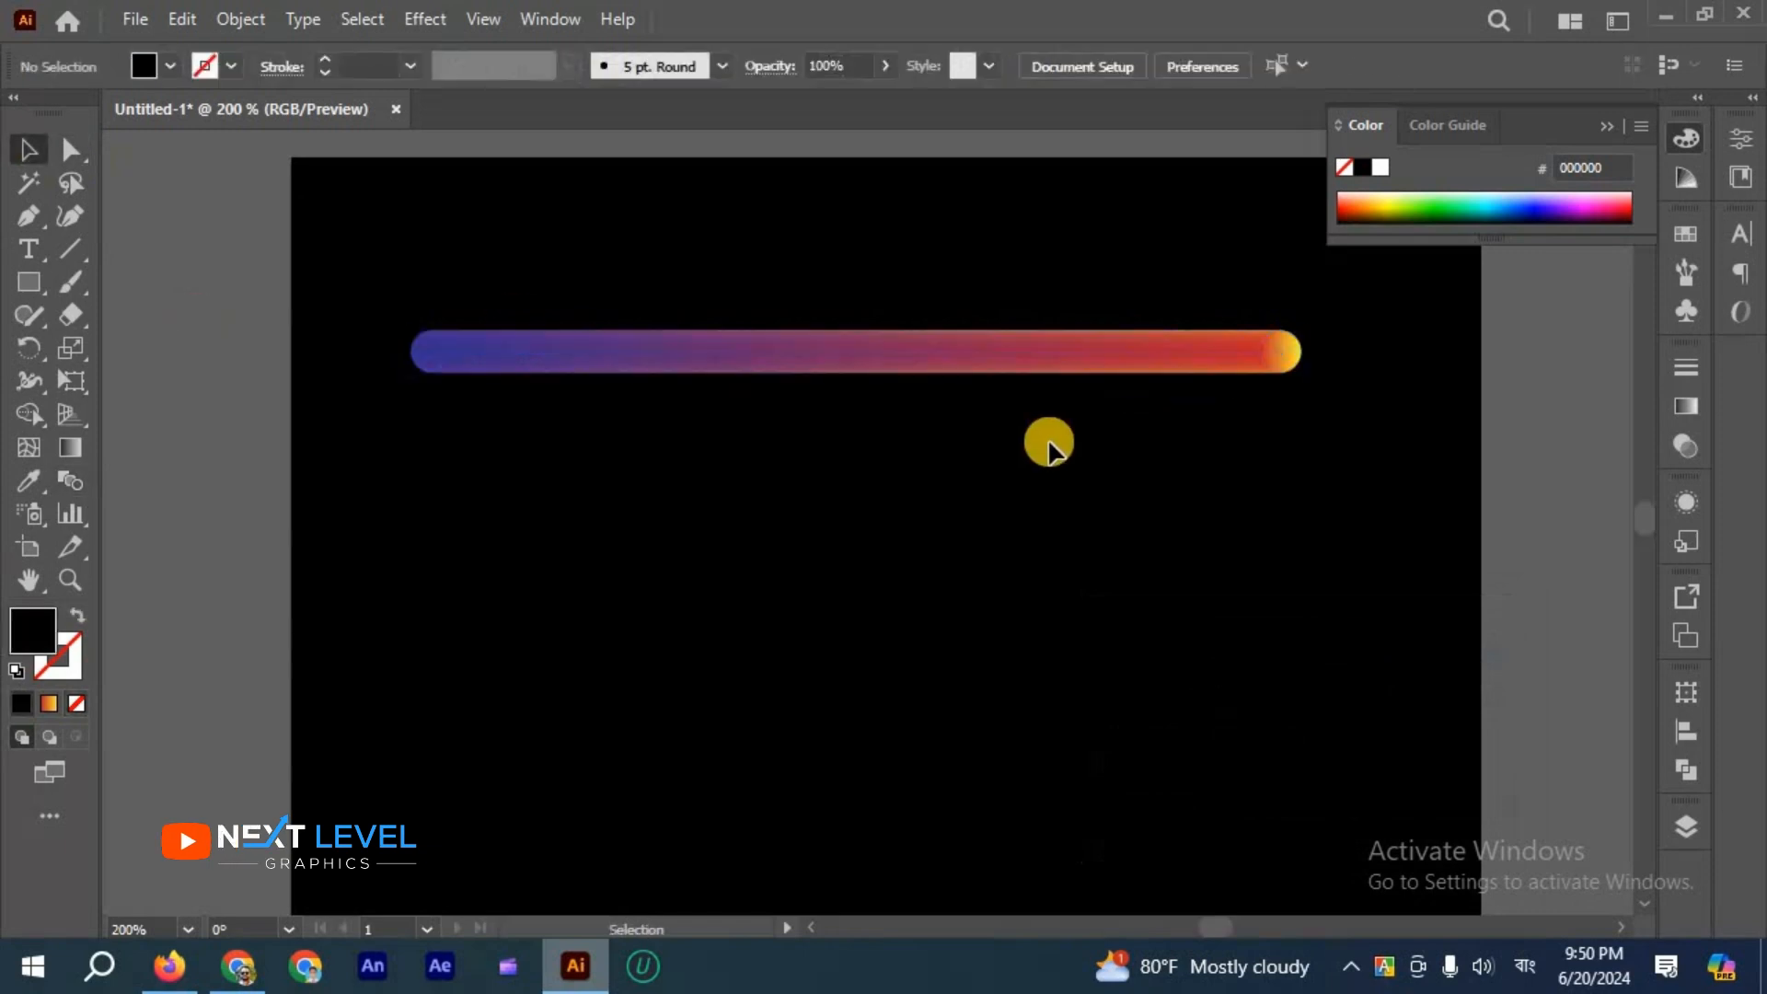
pyautogui.scroll(1, 1035, 460)
pyautogui.scroll(-2, 948, 440)
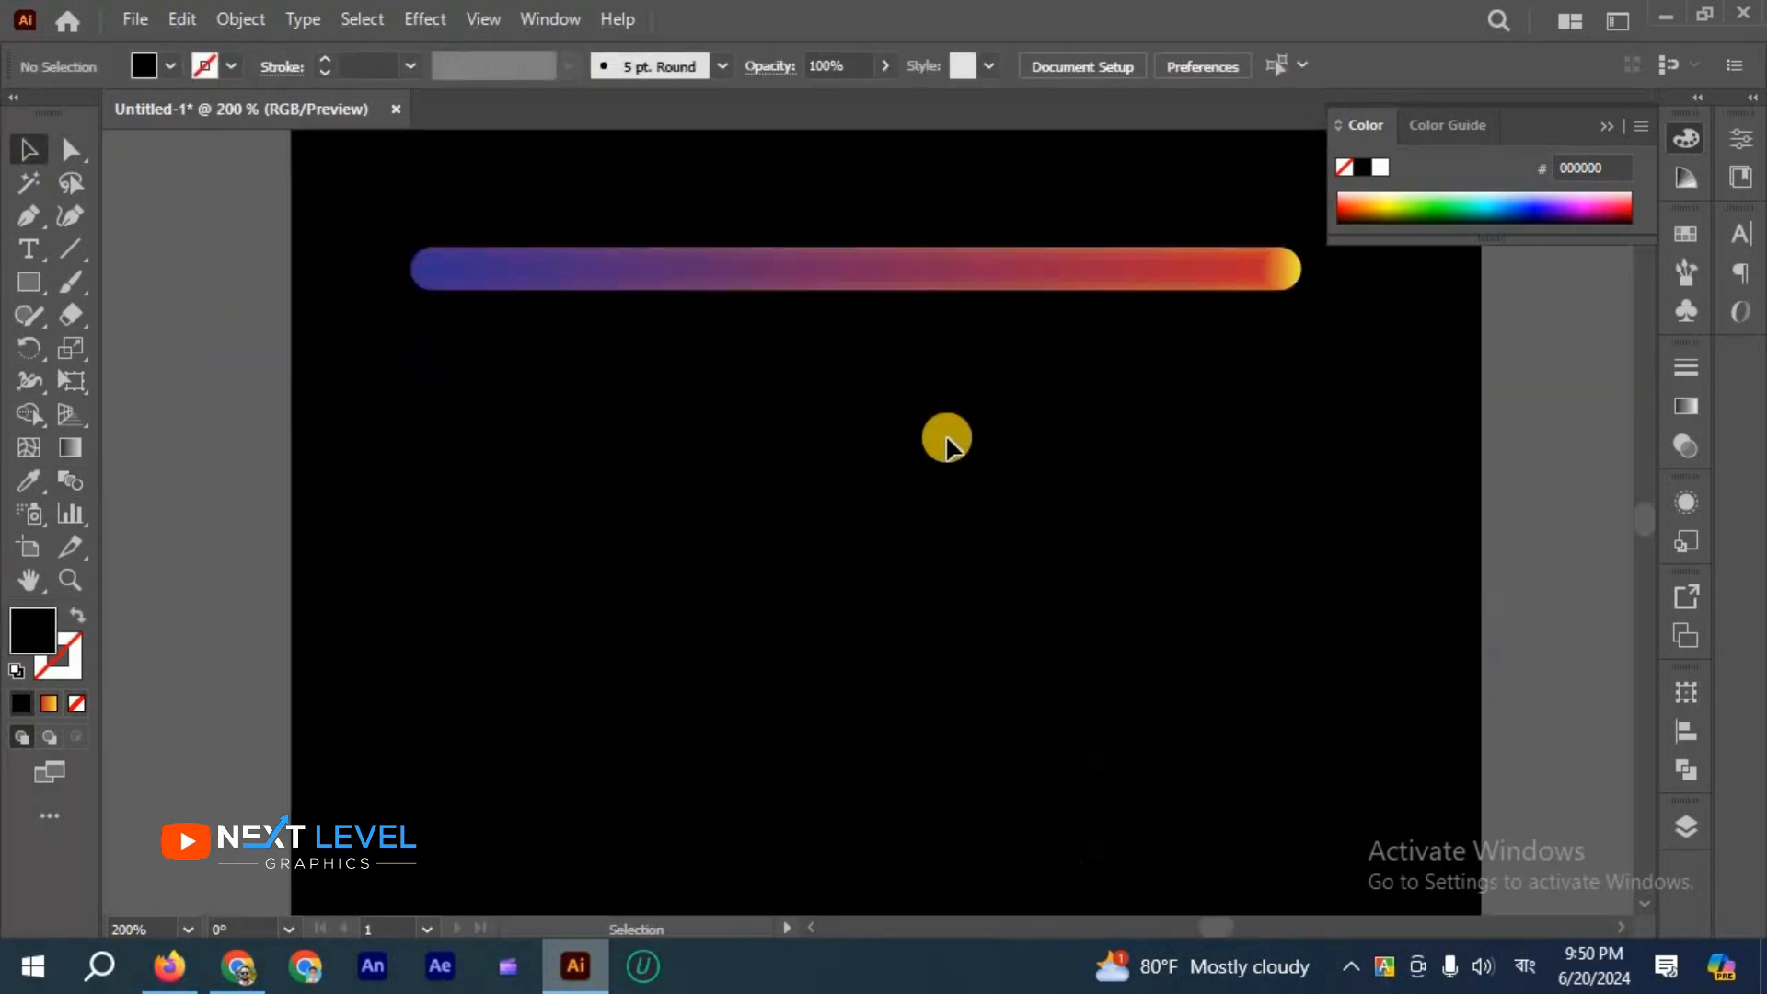
pyautogui.scroll(-1, 513, 378)
pyautogui.scroll(-1, 793, 287)
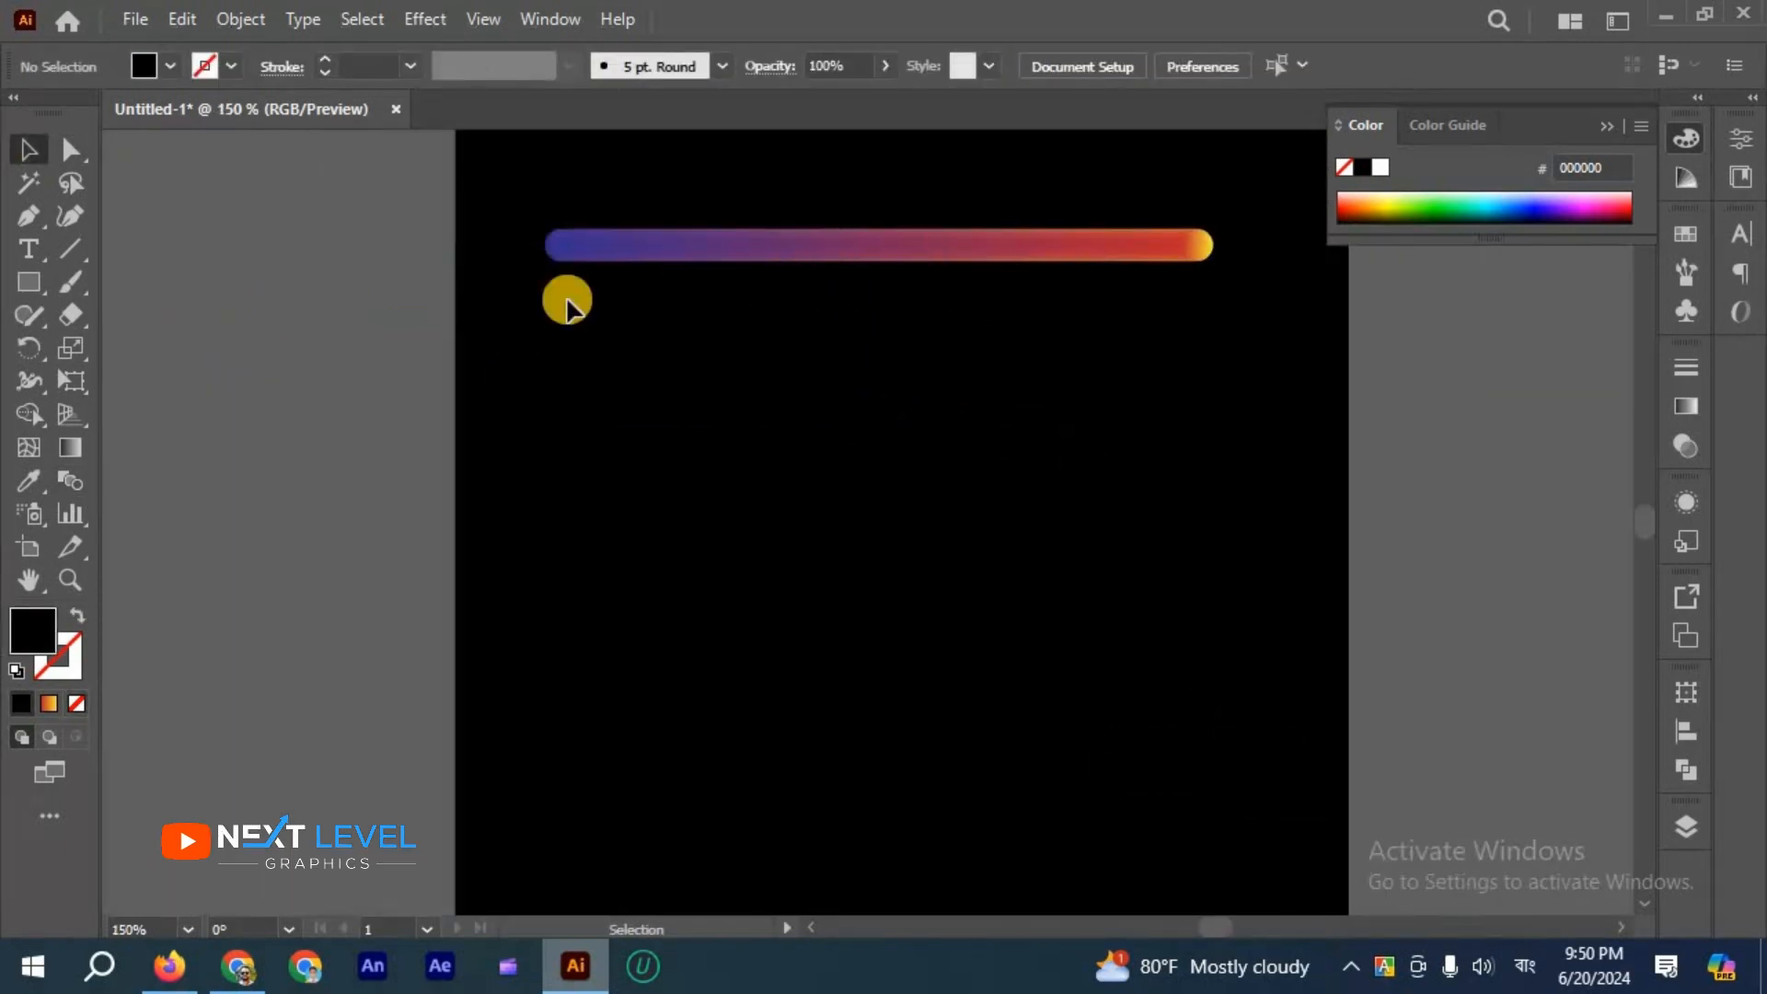
pyautogui.hotkey('alt', 'o')
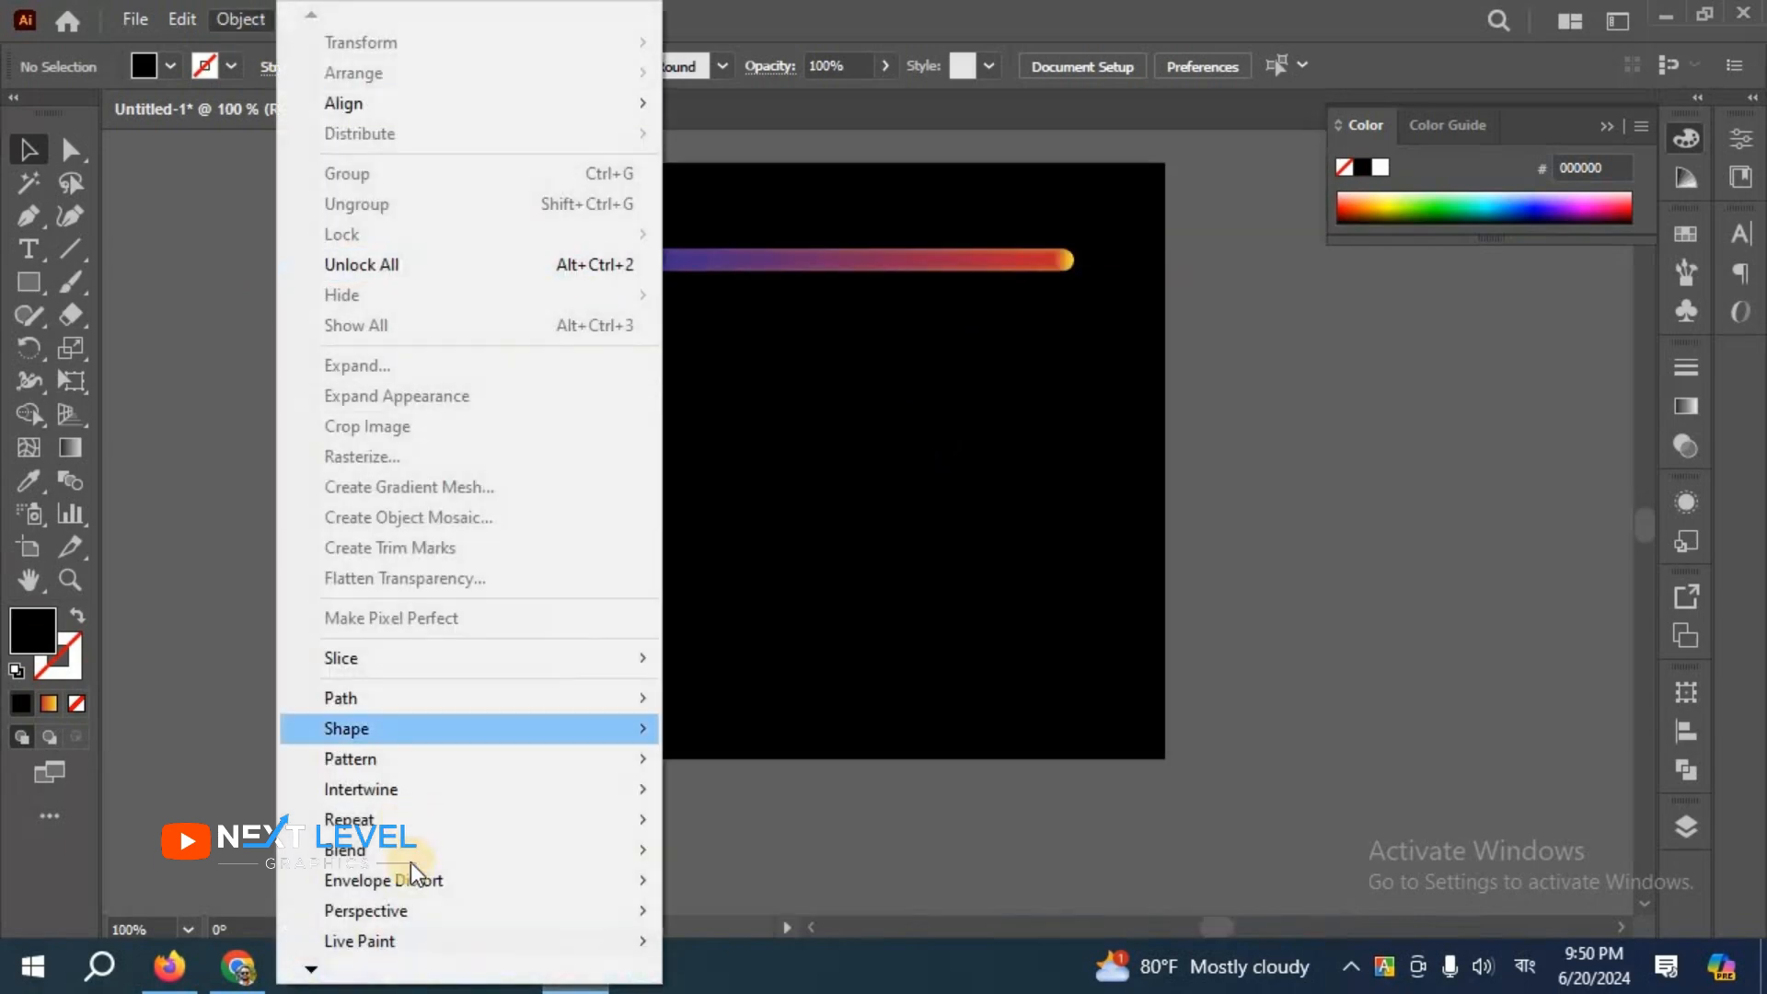
pyautogui.moveTo(410, 851)
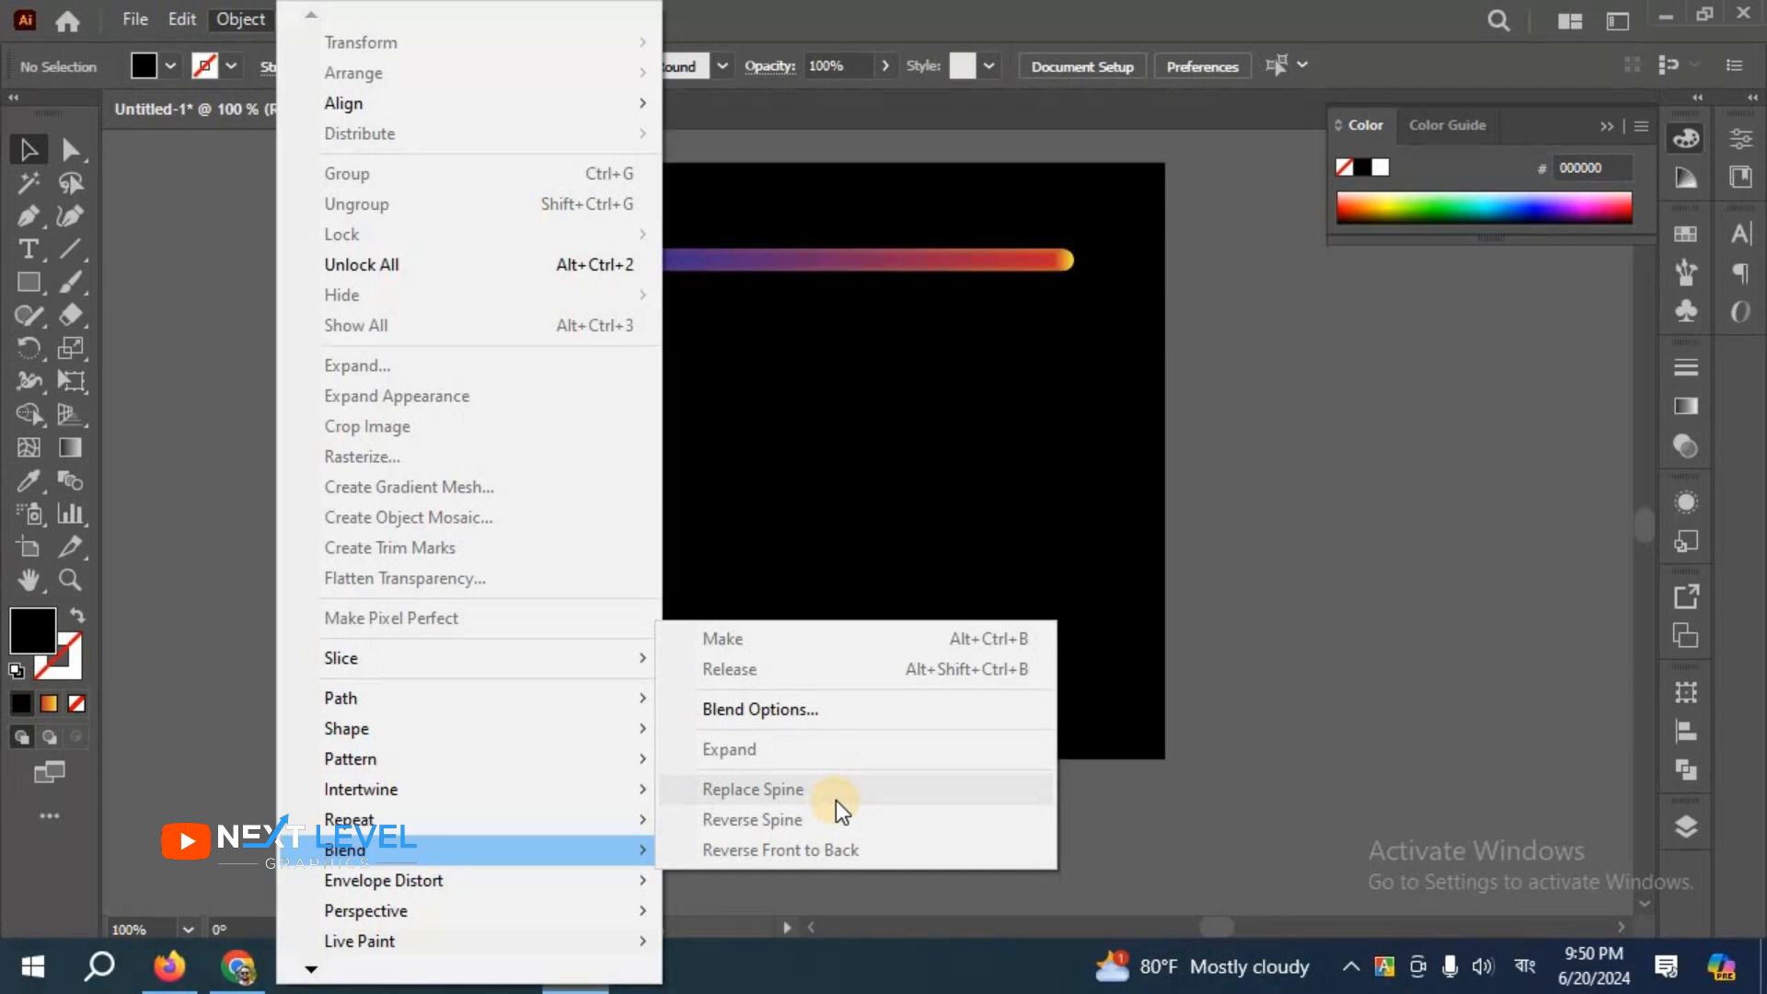
pyautogui.click(228, 362)
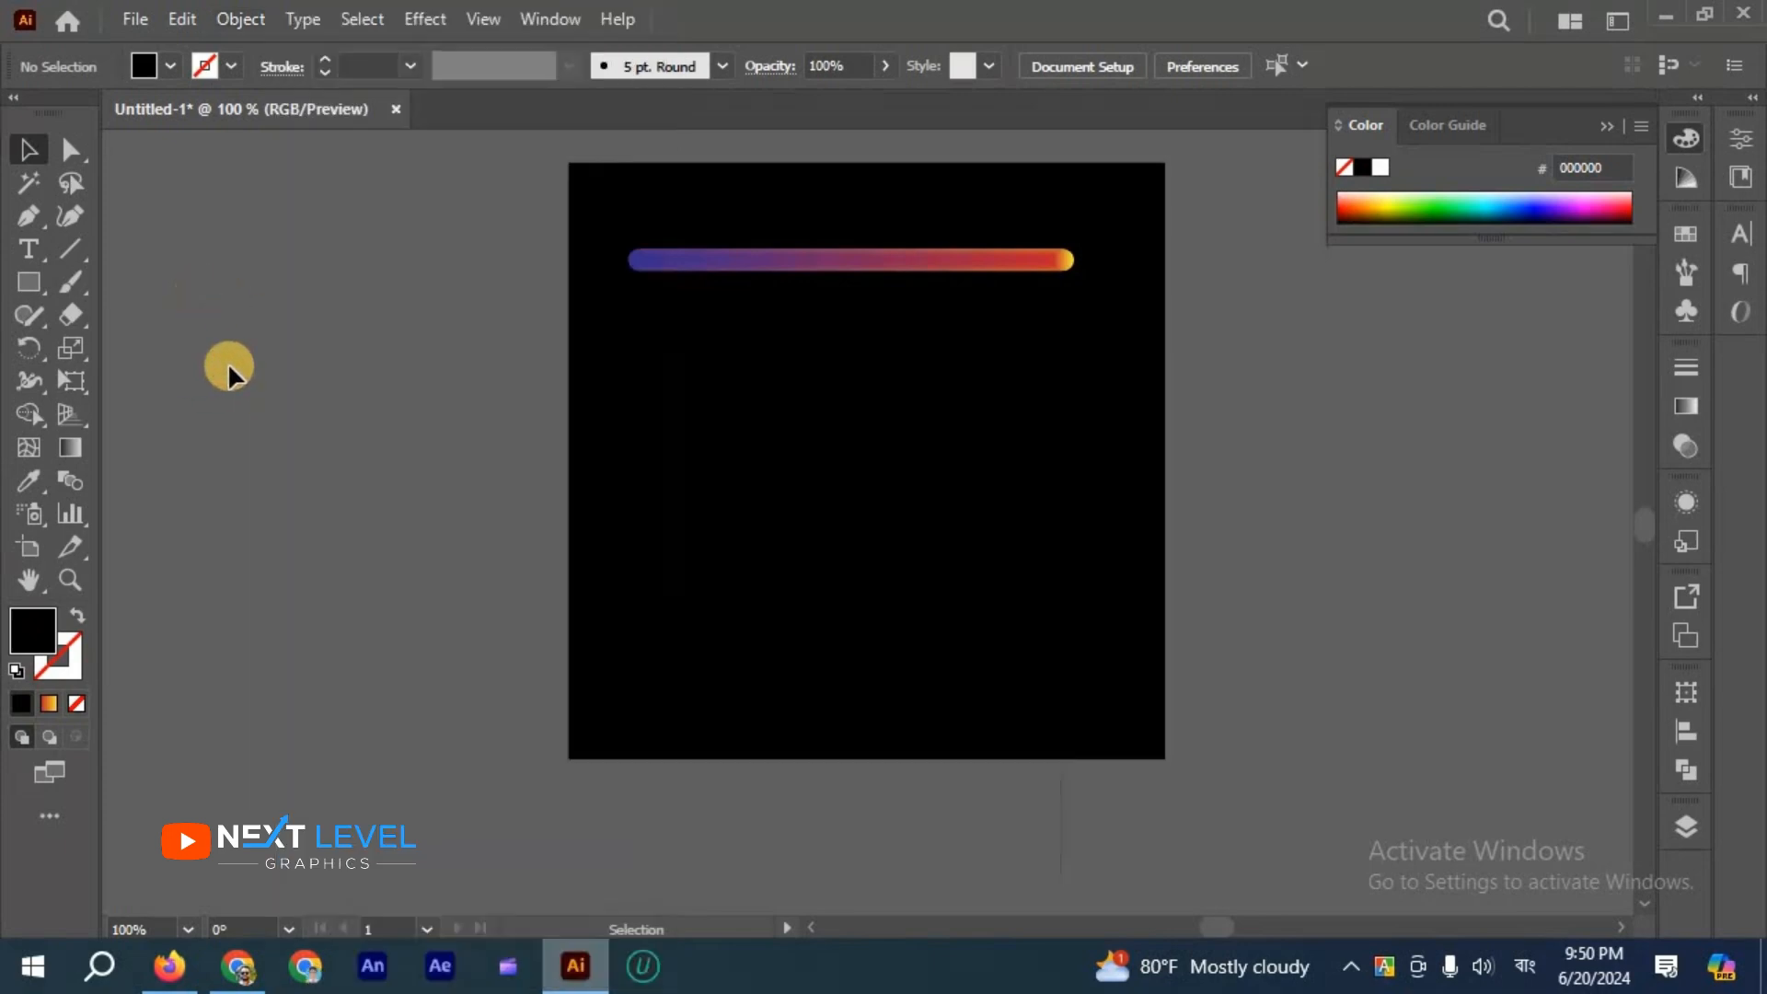
# Paint a freehand S-shaped stroke on the empty canvas beside the black square with the Paintbrush.
pyautogui.click(69, 278)
pyautogui.hotkey('ctrl', '=')
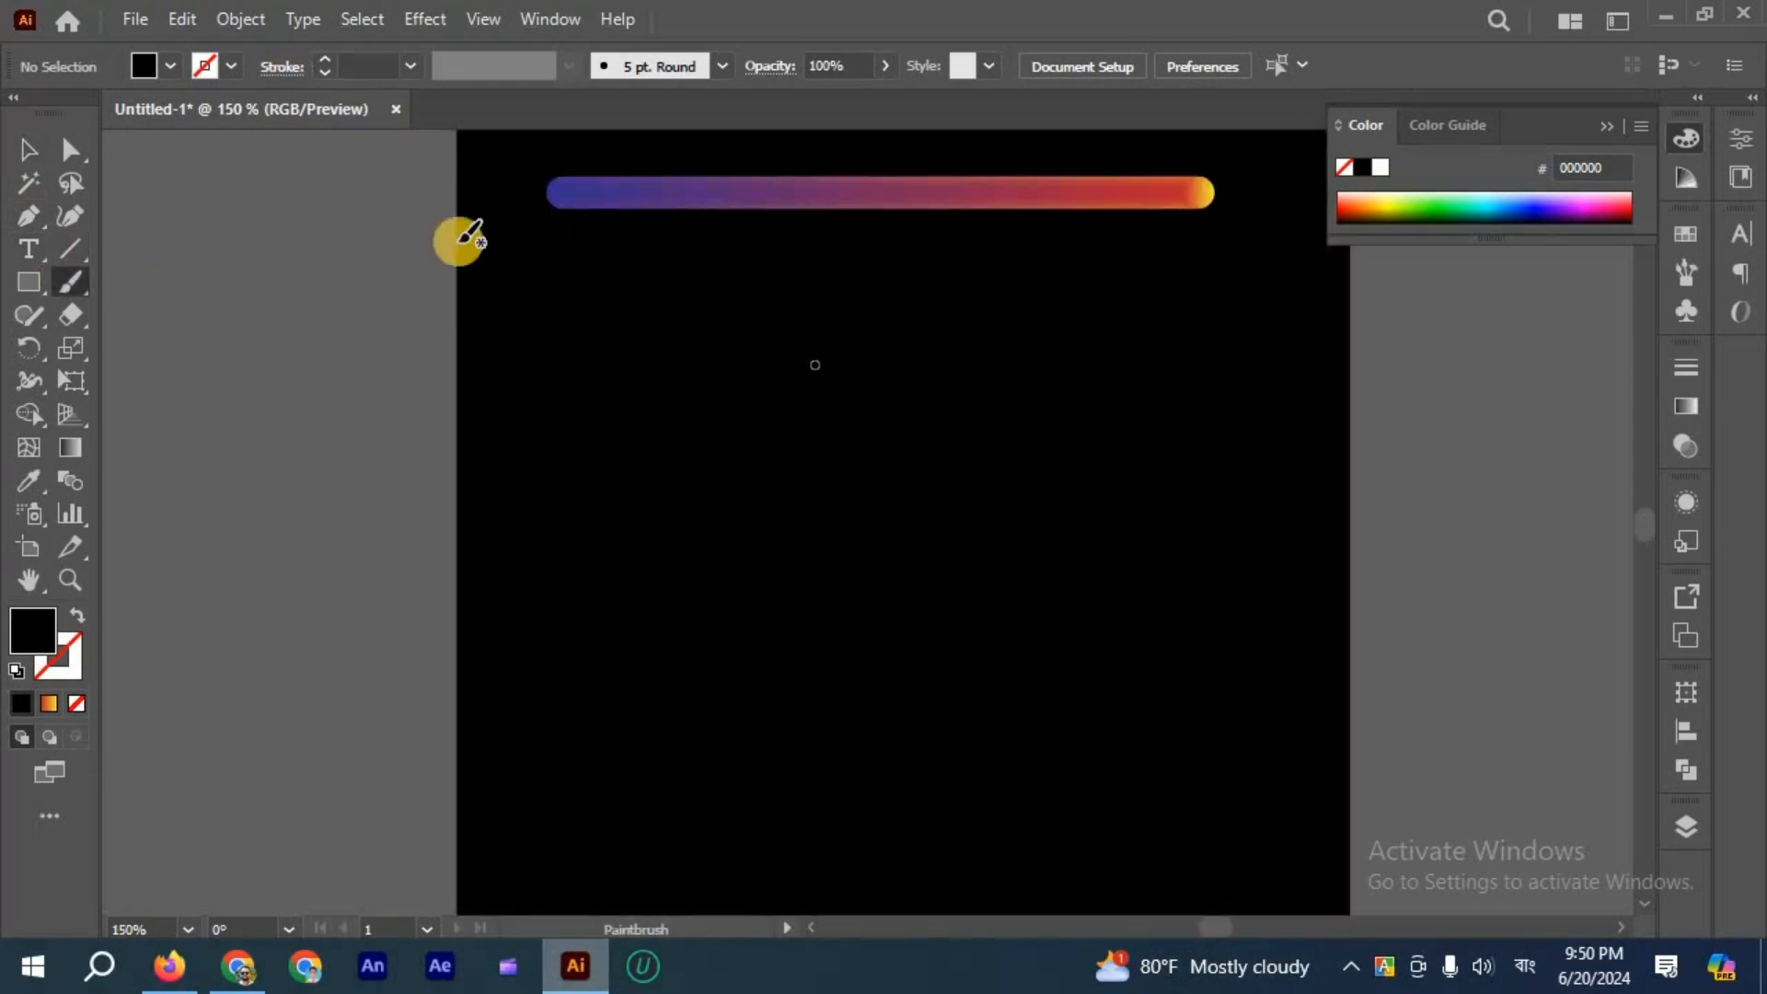
pyautogui.hotkey('ctrl', '-')
pyautogui.moveTo(428, 270)
pyautogui.mouseDown()
pyautogui.moveTo(359, 308)
pyautogui.moveTo(430, 377)
pyautogui.moveTo(467, 485)
pyautogui.moveTo(359, 410)
pyautogui.mouseUp()
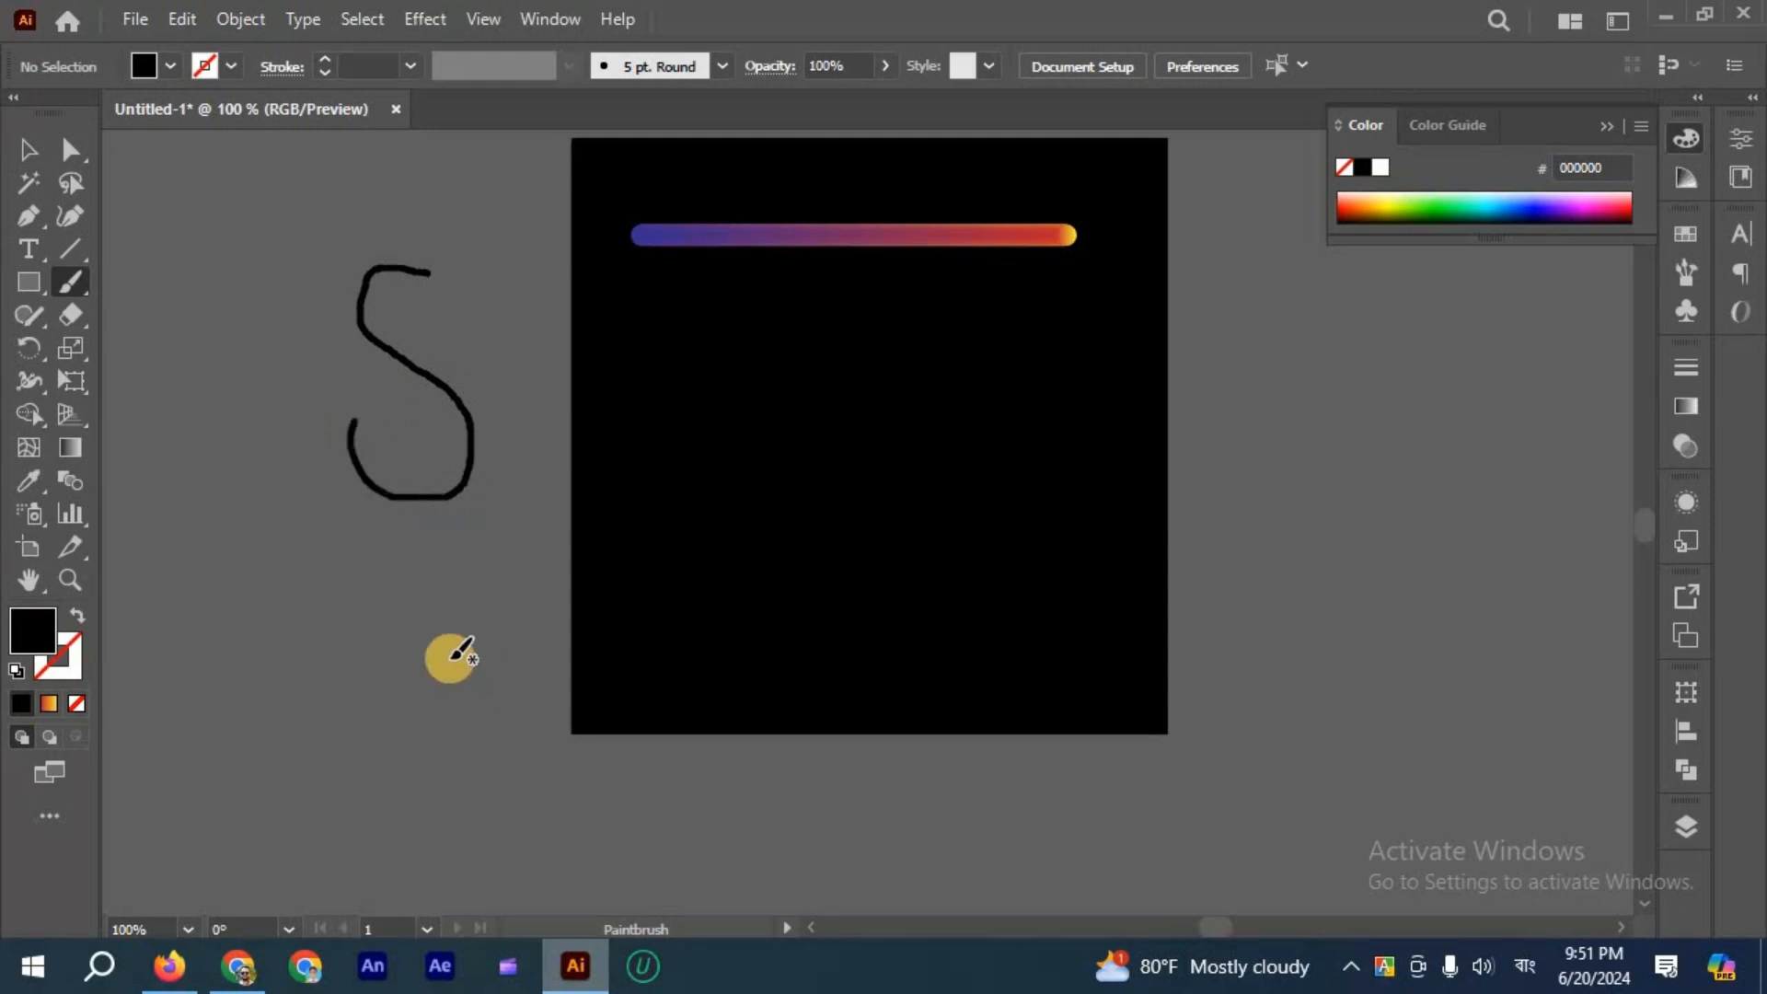
pyautogui.moveTo(523, 646)
pyautogui.mouseDown()
pyautogui.moveTo(359, 583)
pyautogui.moveTo(270, 573)
pyautogui.mouseUp()
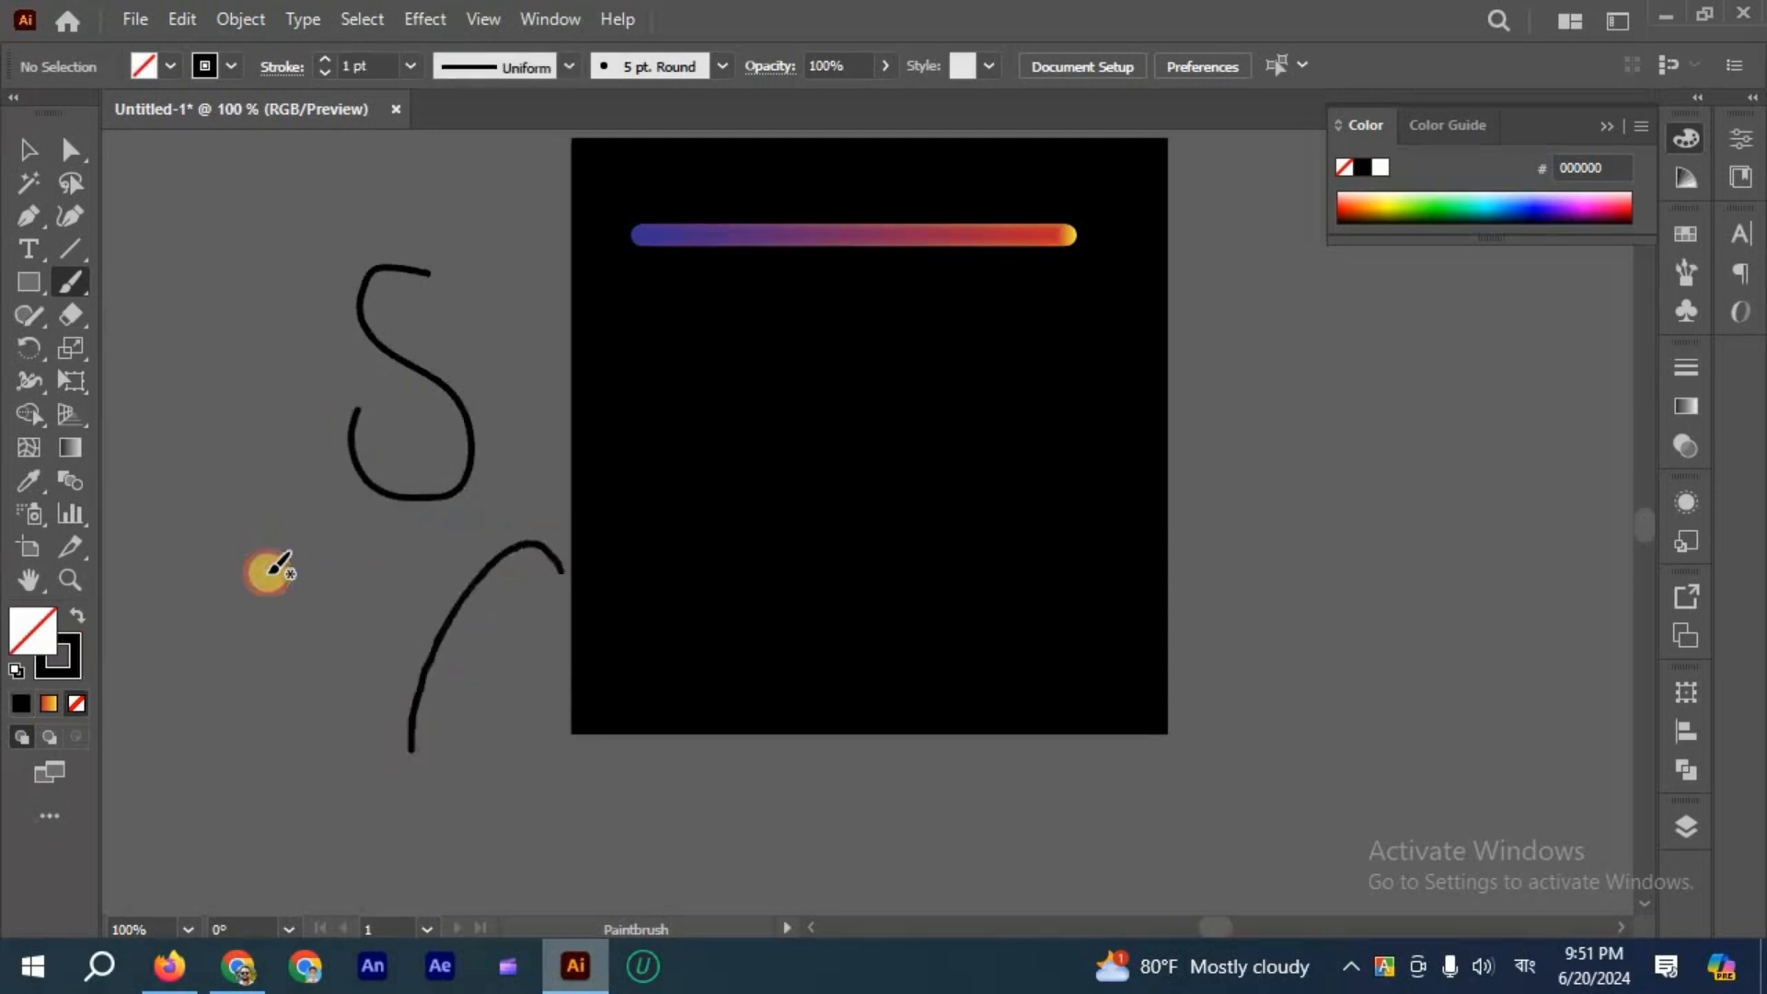
pyautogui.moveTo(624, 527); pyautogui.dragTo(749, 525)
pyautogui.hotkey('ctrl', 'z')
# Paint a freehand P-shaped stroke beside the S with the Paintbrush.
pyautogui.hscroll(-5, 367, 363)
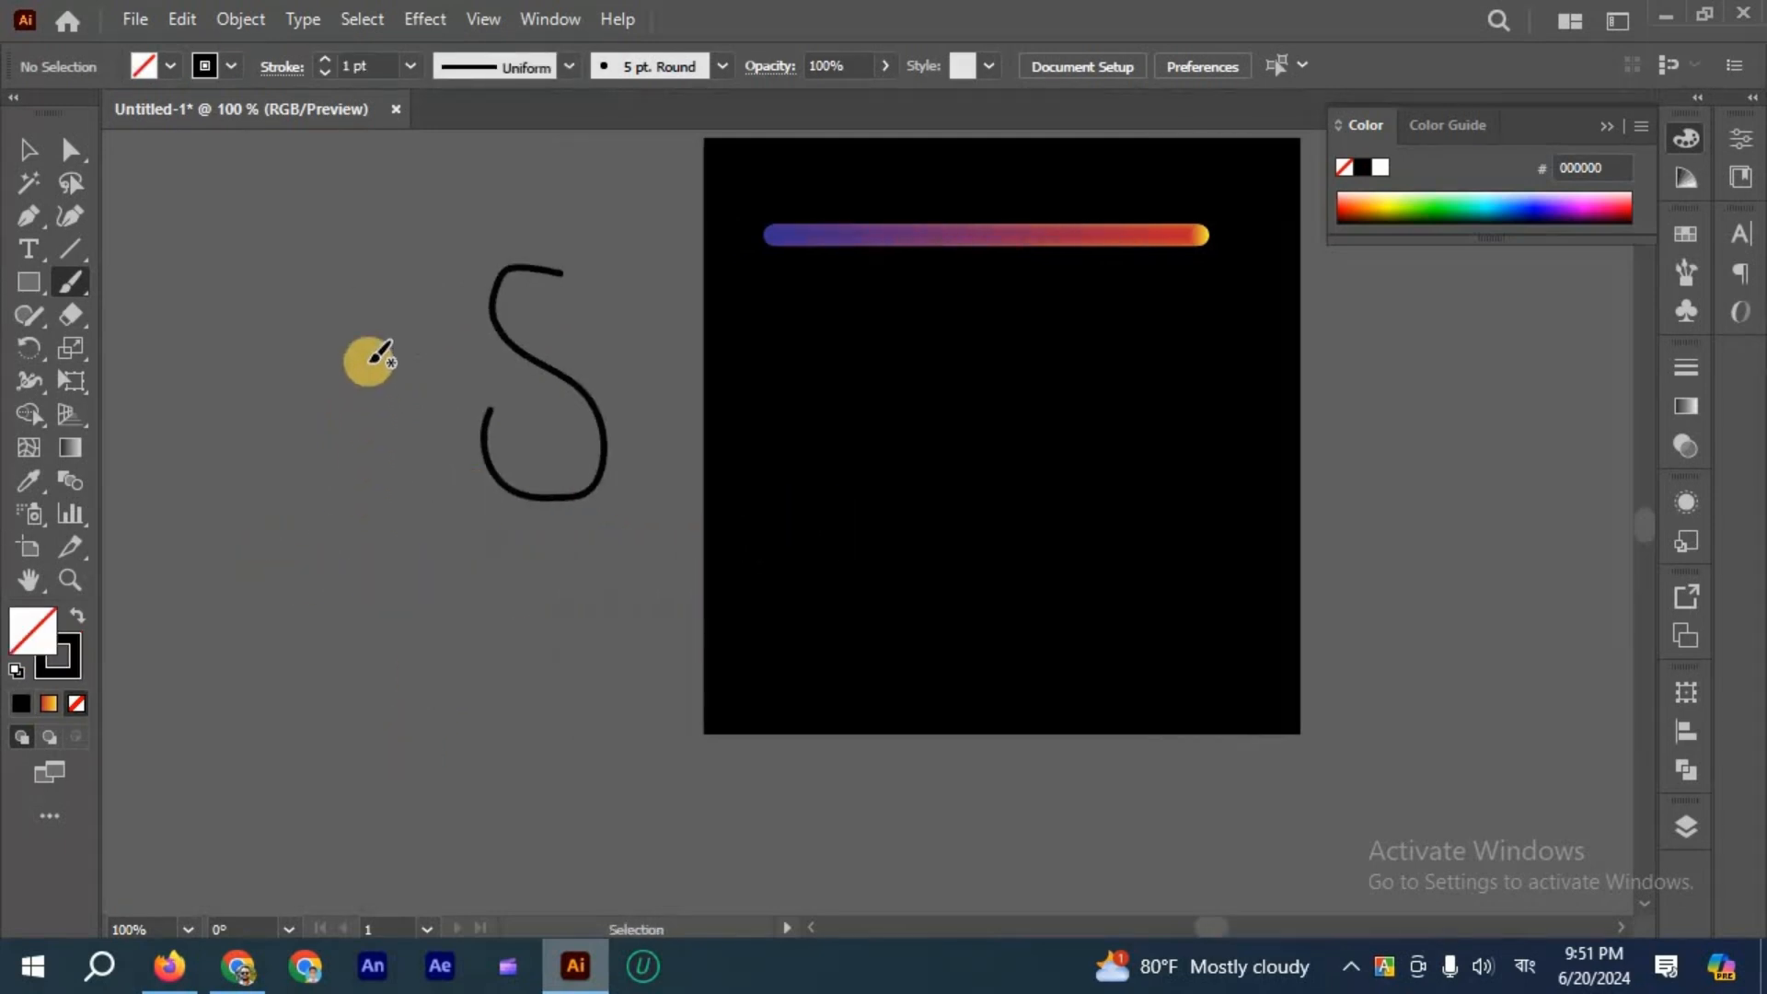
pyautogui.moveTo(441, 283); pyautogui.dragTo(364, 354)
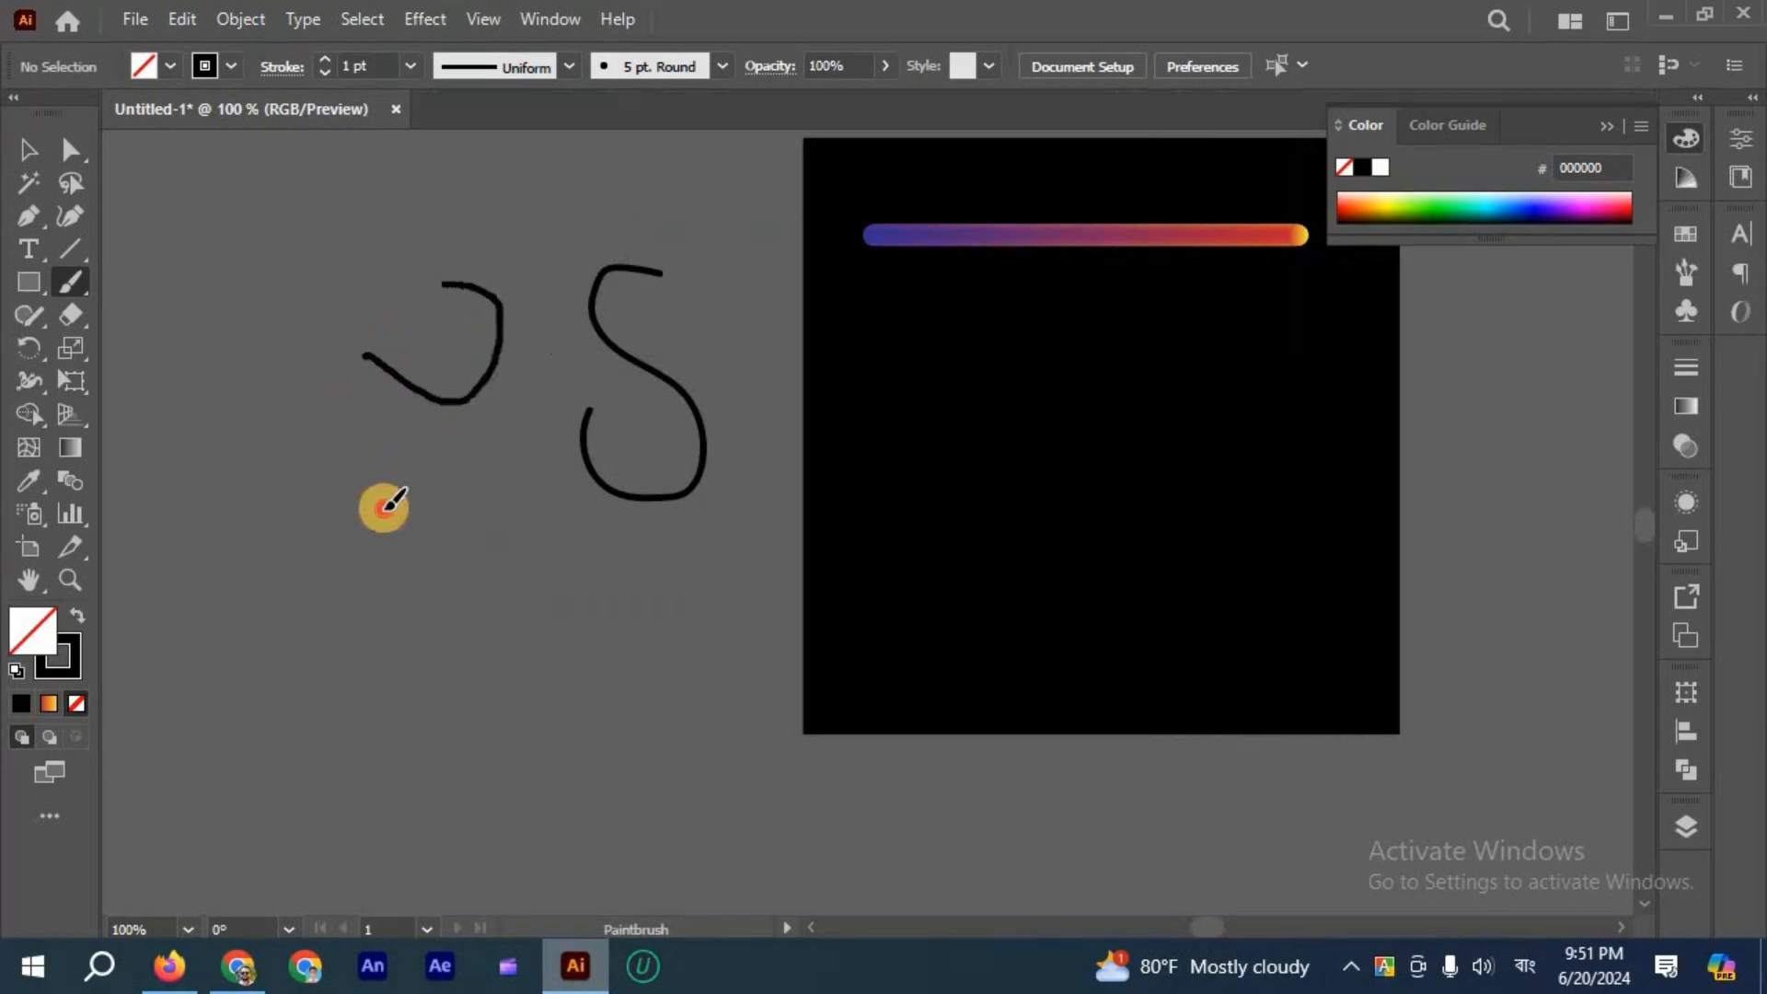
pyautogui.moveTo(381, 512); pyautogui.dragTo(381, 513)
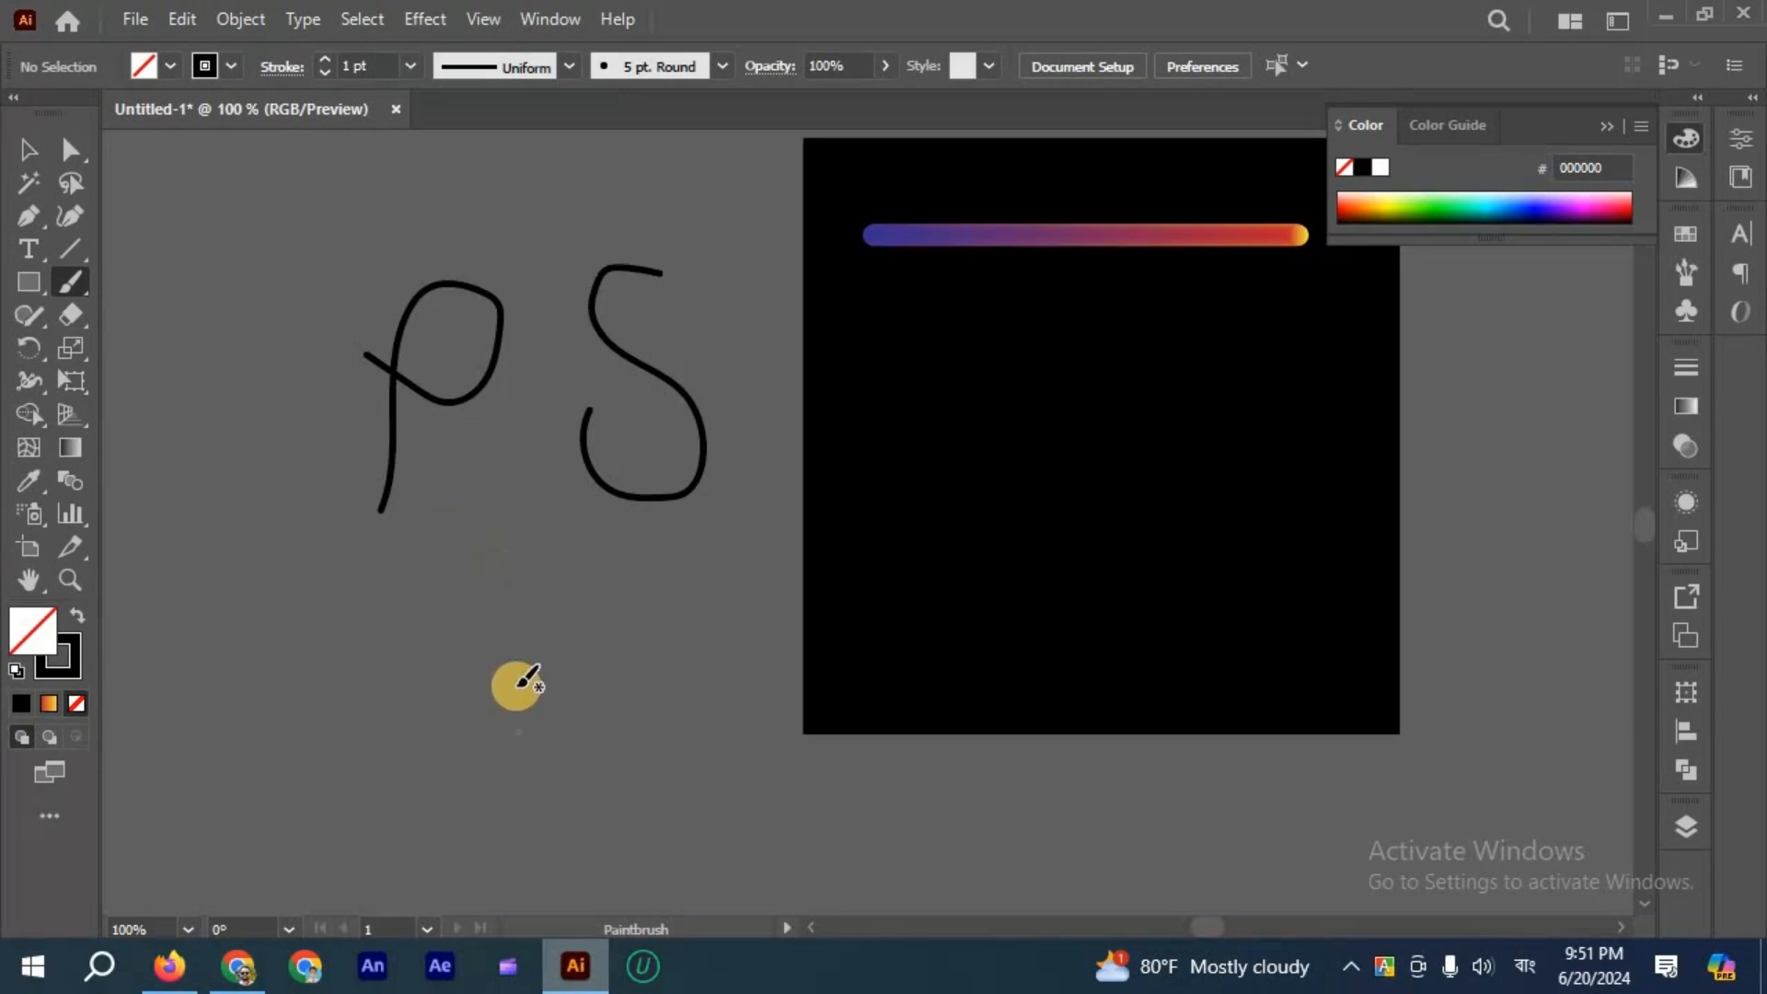
# Paint a smaller P-shaped stroke below the S and delete the first P-shaped stroke.
pyautogui.moveTo(572, 573); pyautogui.dragTo(547, 563)
pyautogui.moveTo(512, 733); pyautogui.dragTo(511, 718)
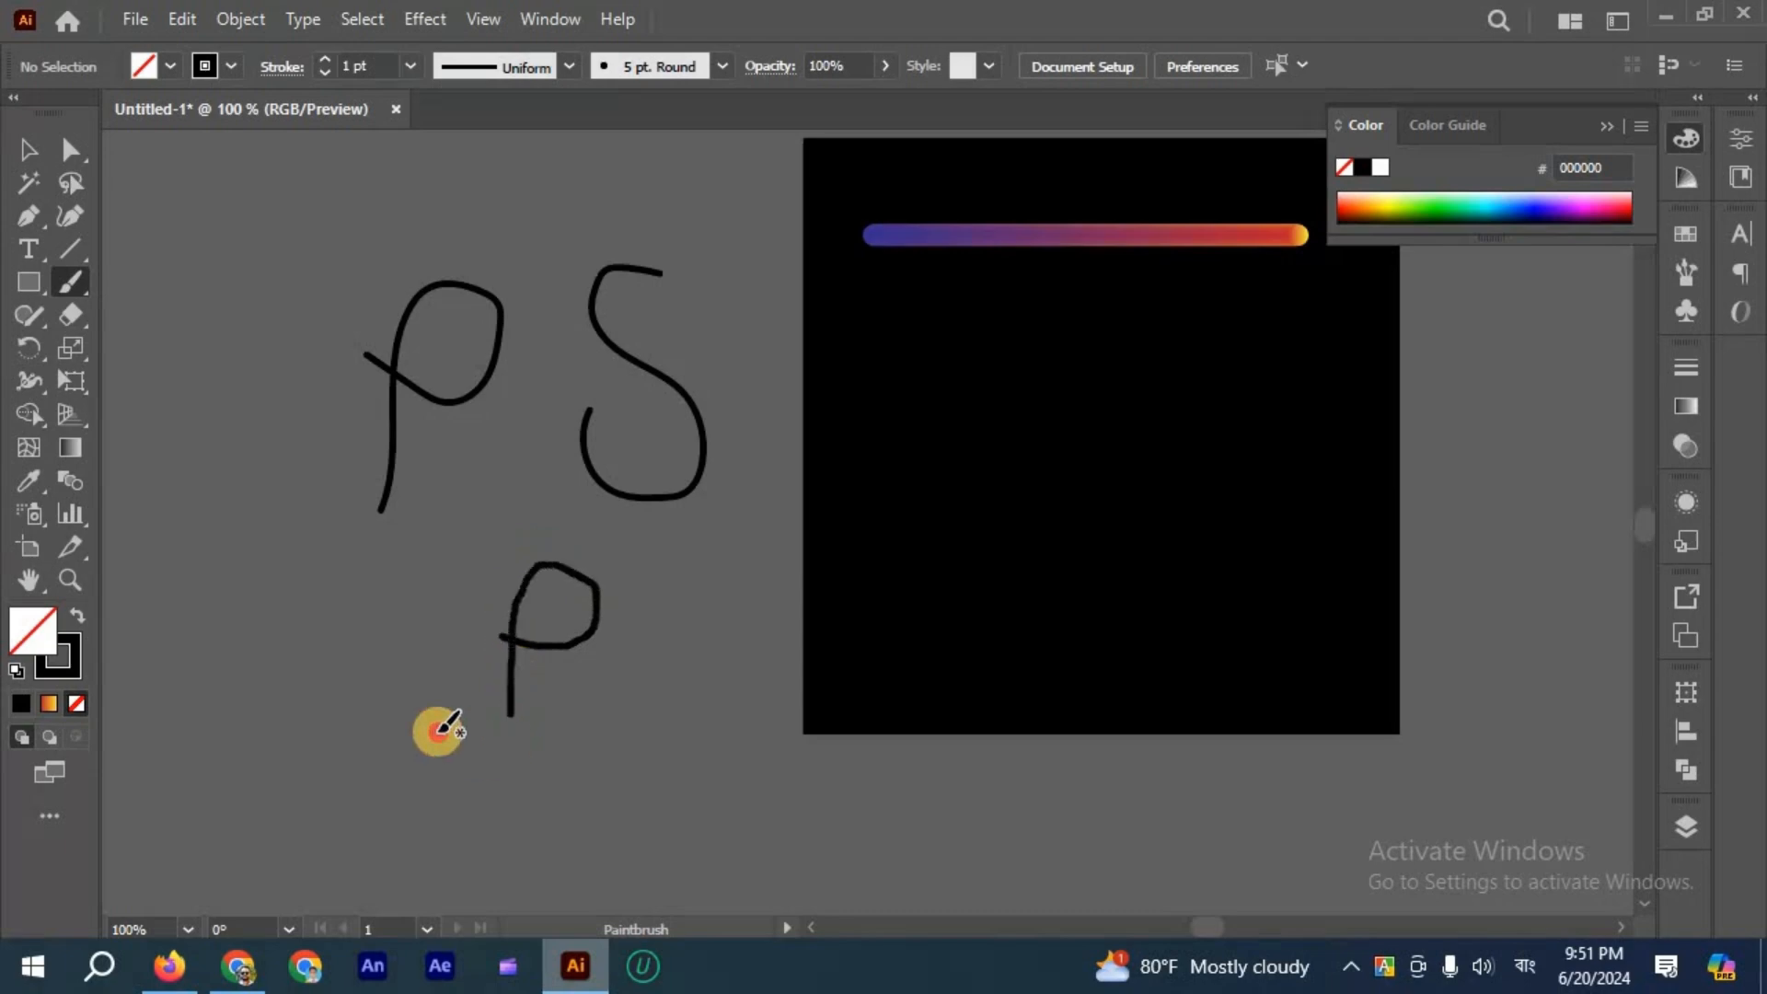
pyautogui.click(462, 439)
pyautogui.press('Delete')
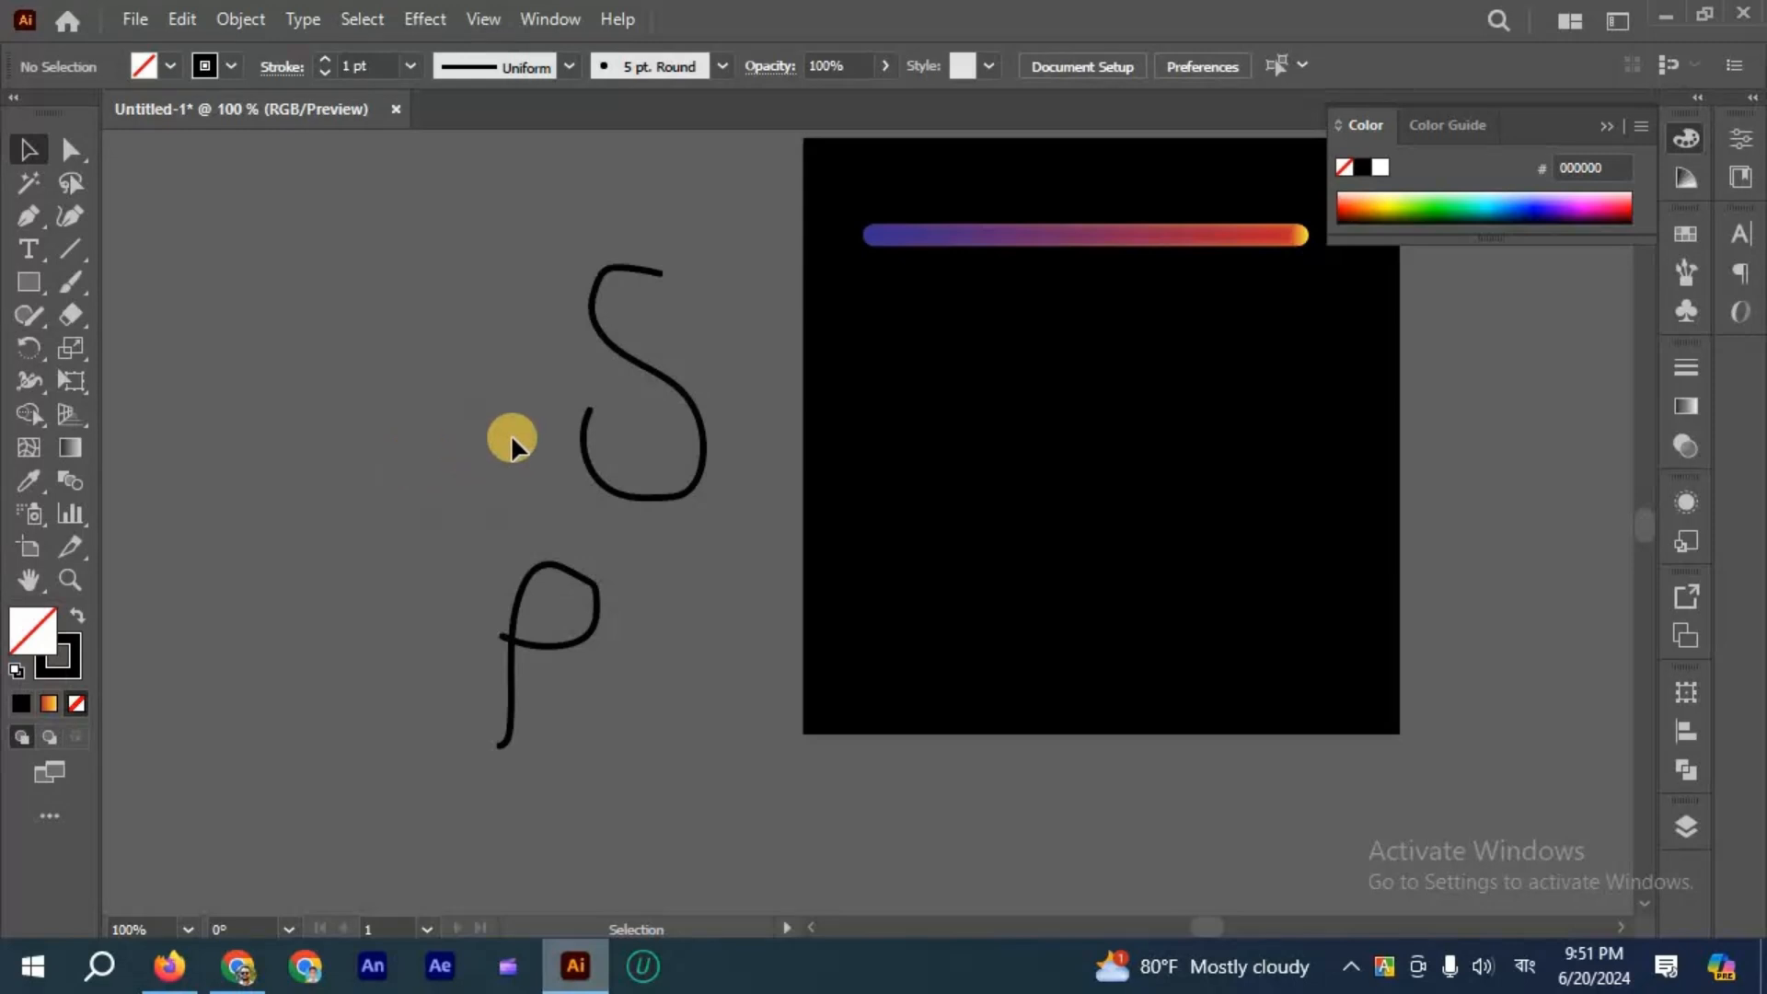
# Move the S path onto the black square below the blend and set its stroke colour to white.
pyautogui.scroll(-1, 422, 456)
pyautogui.moveTo(611, 440); pyautogui.dragTo(891, 497)
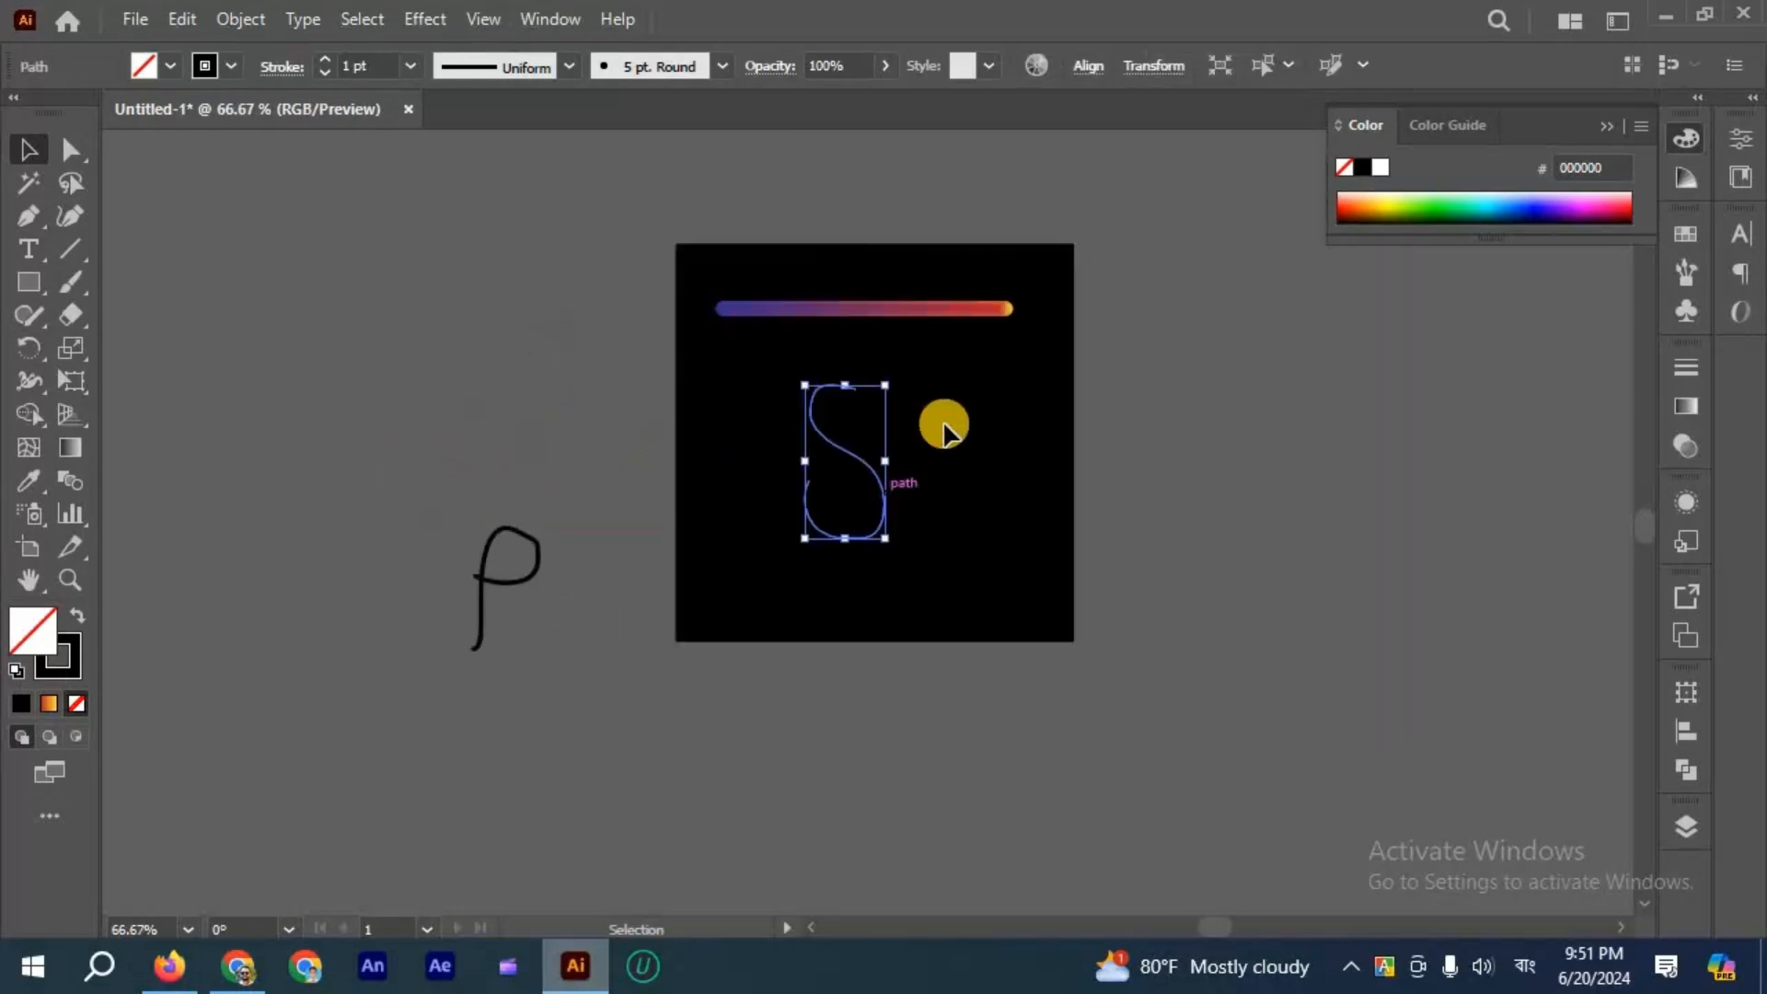
pyautogui.scroll(1, 686, 216)
pyautogui.moveTo(670, 198); pyautogui.dragTo(857, 543)
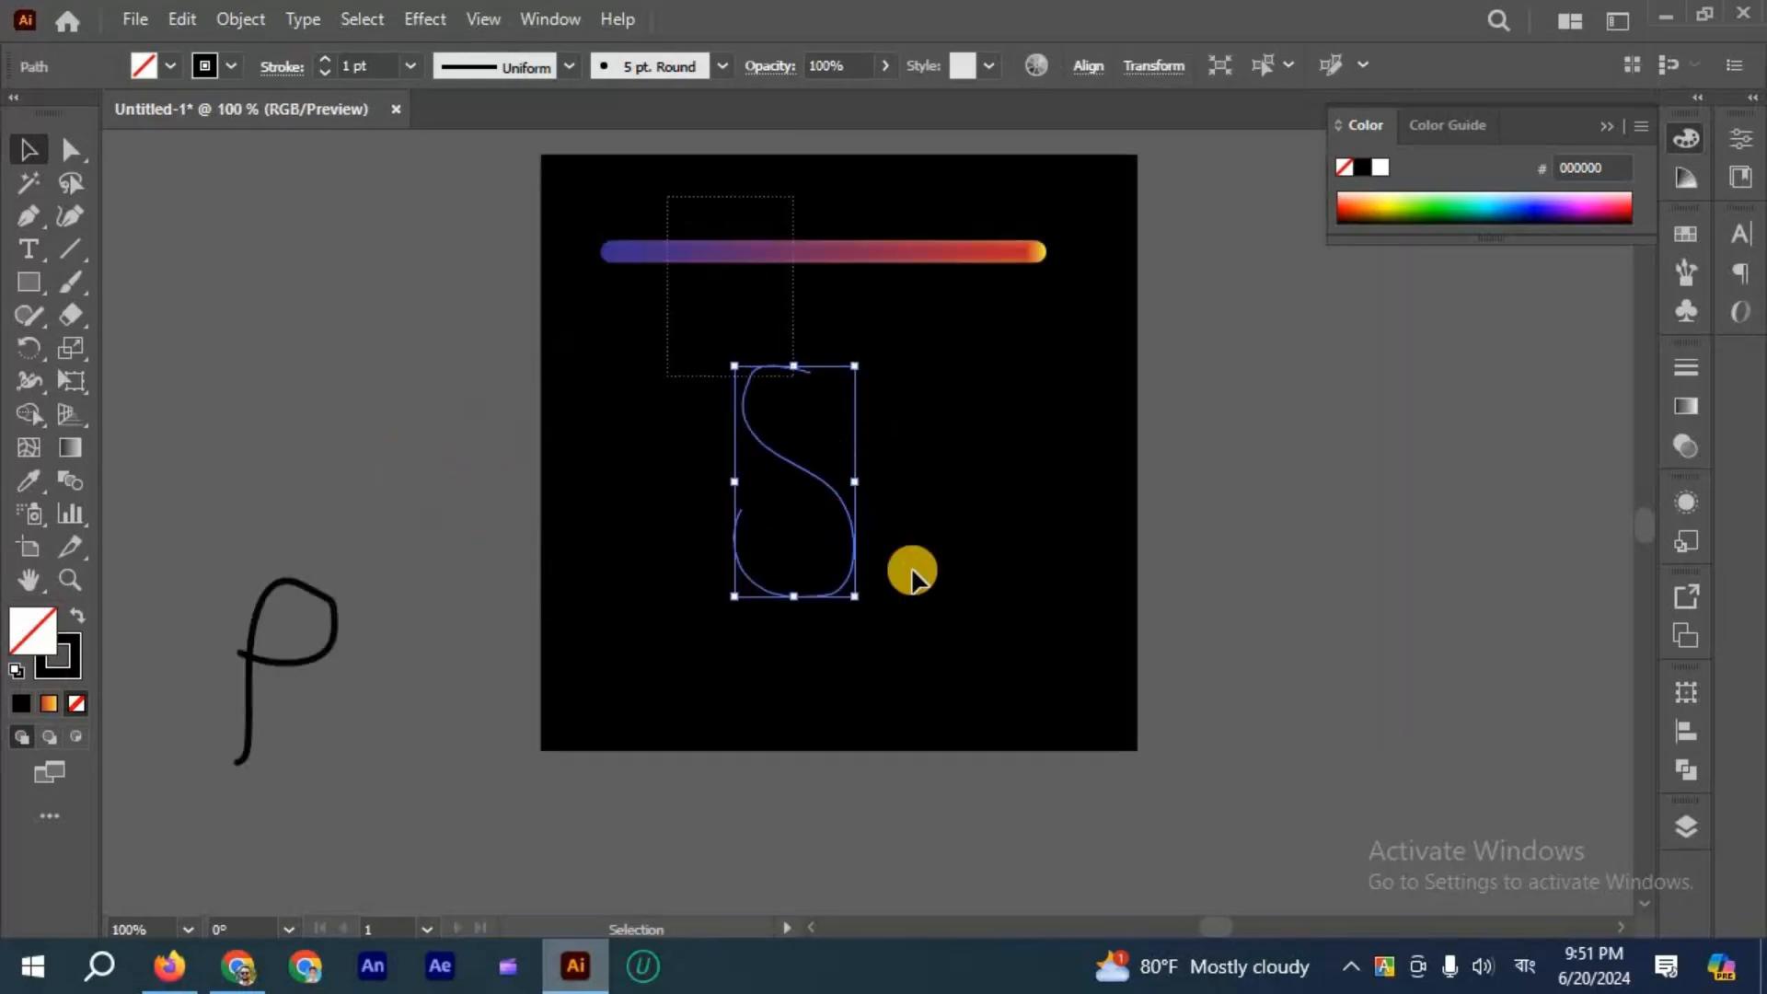
pyautogui.click(815, 466)
pyautogui.click(778, 464)
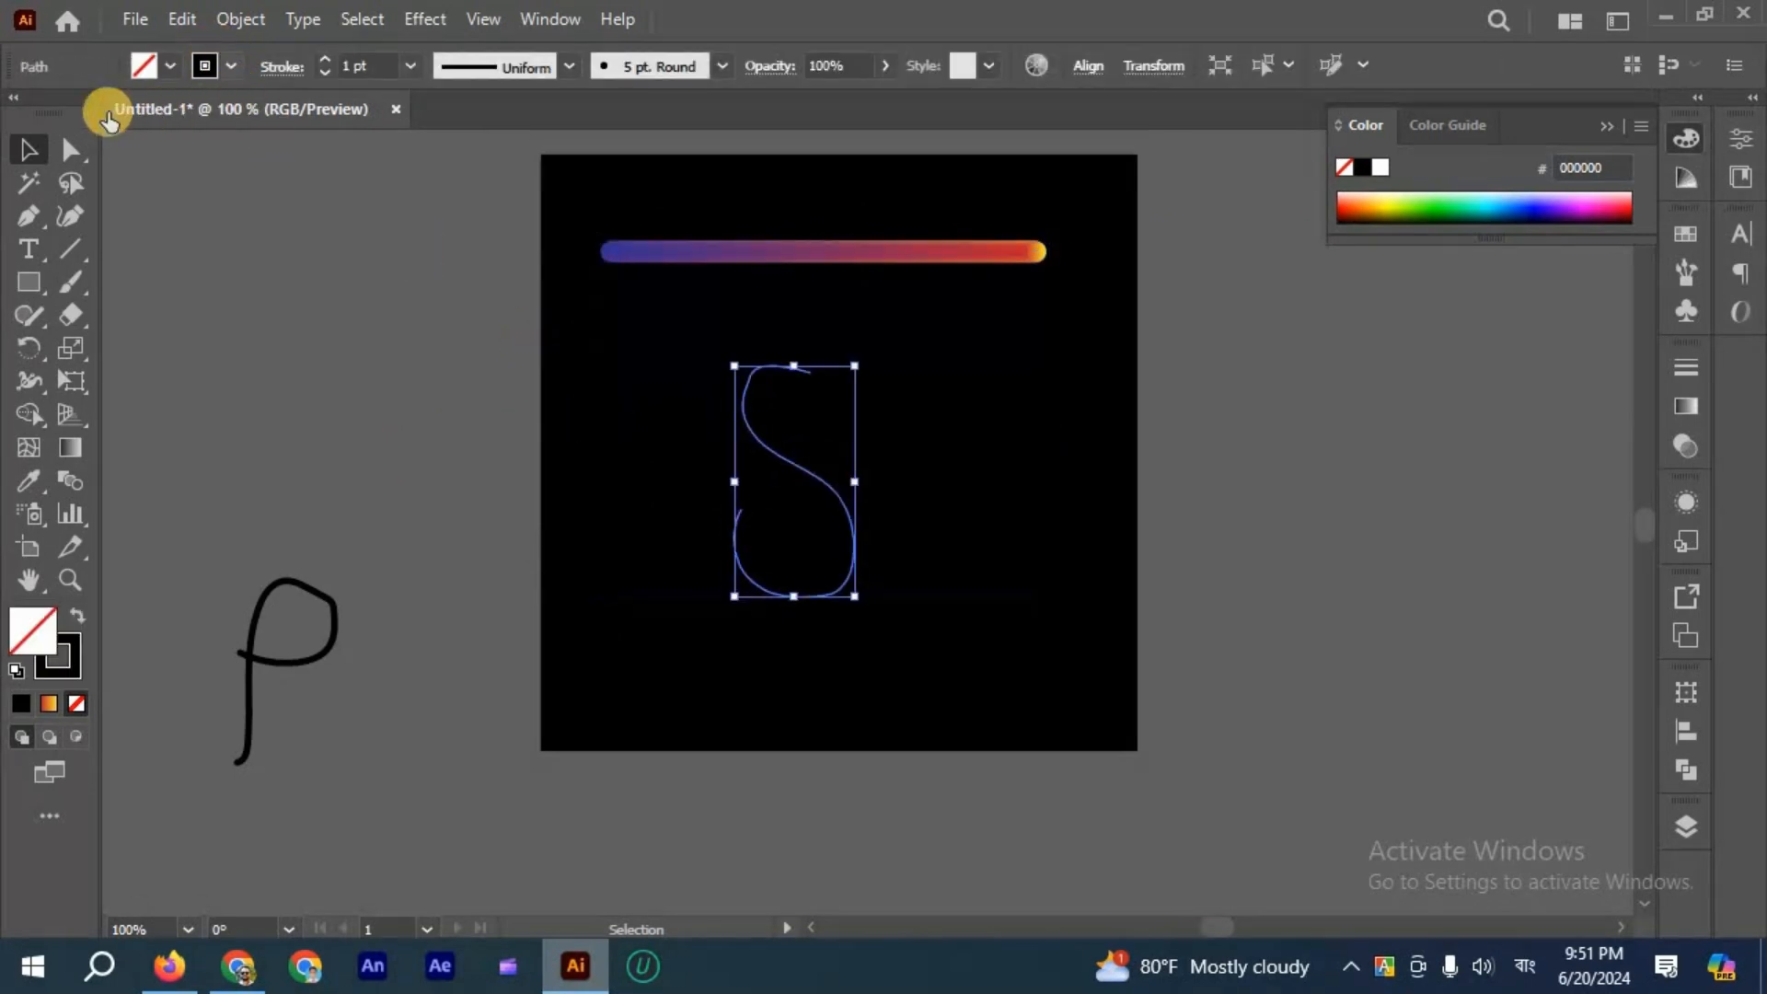
pyautogui.click(366, 350)
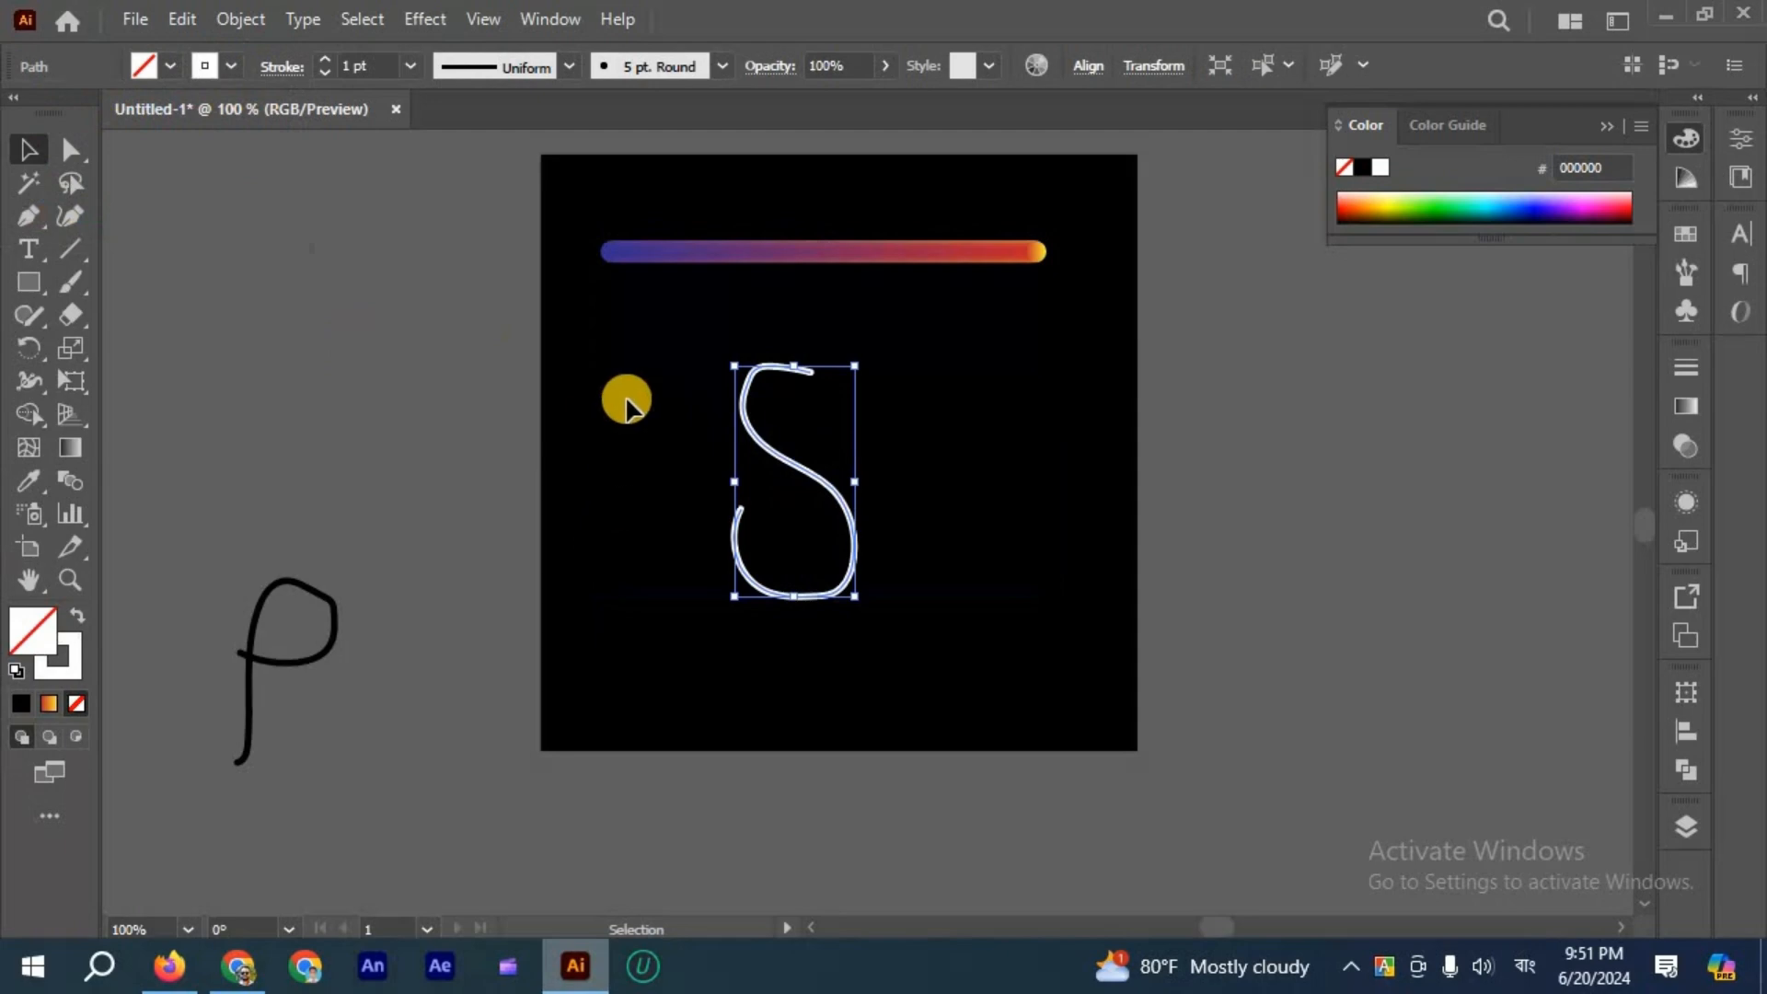
# Replace the blend's spine with the white S path, view the result up close and undo the replacement.
pyautogui.click(626, 398)
pyautogui.scroll(2, 610, 311)
pyautogui.moveTo(622, 317); pyautogui.dragTo(861, 676)
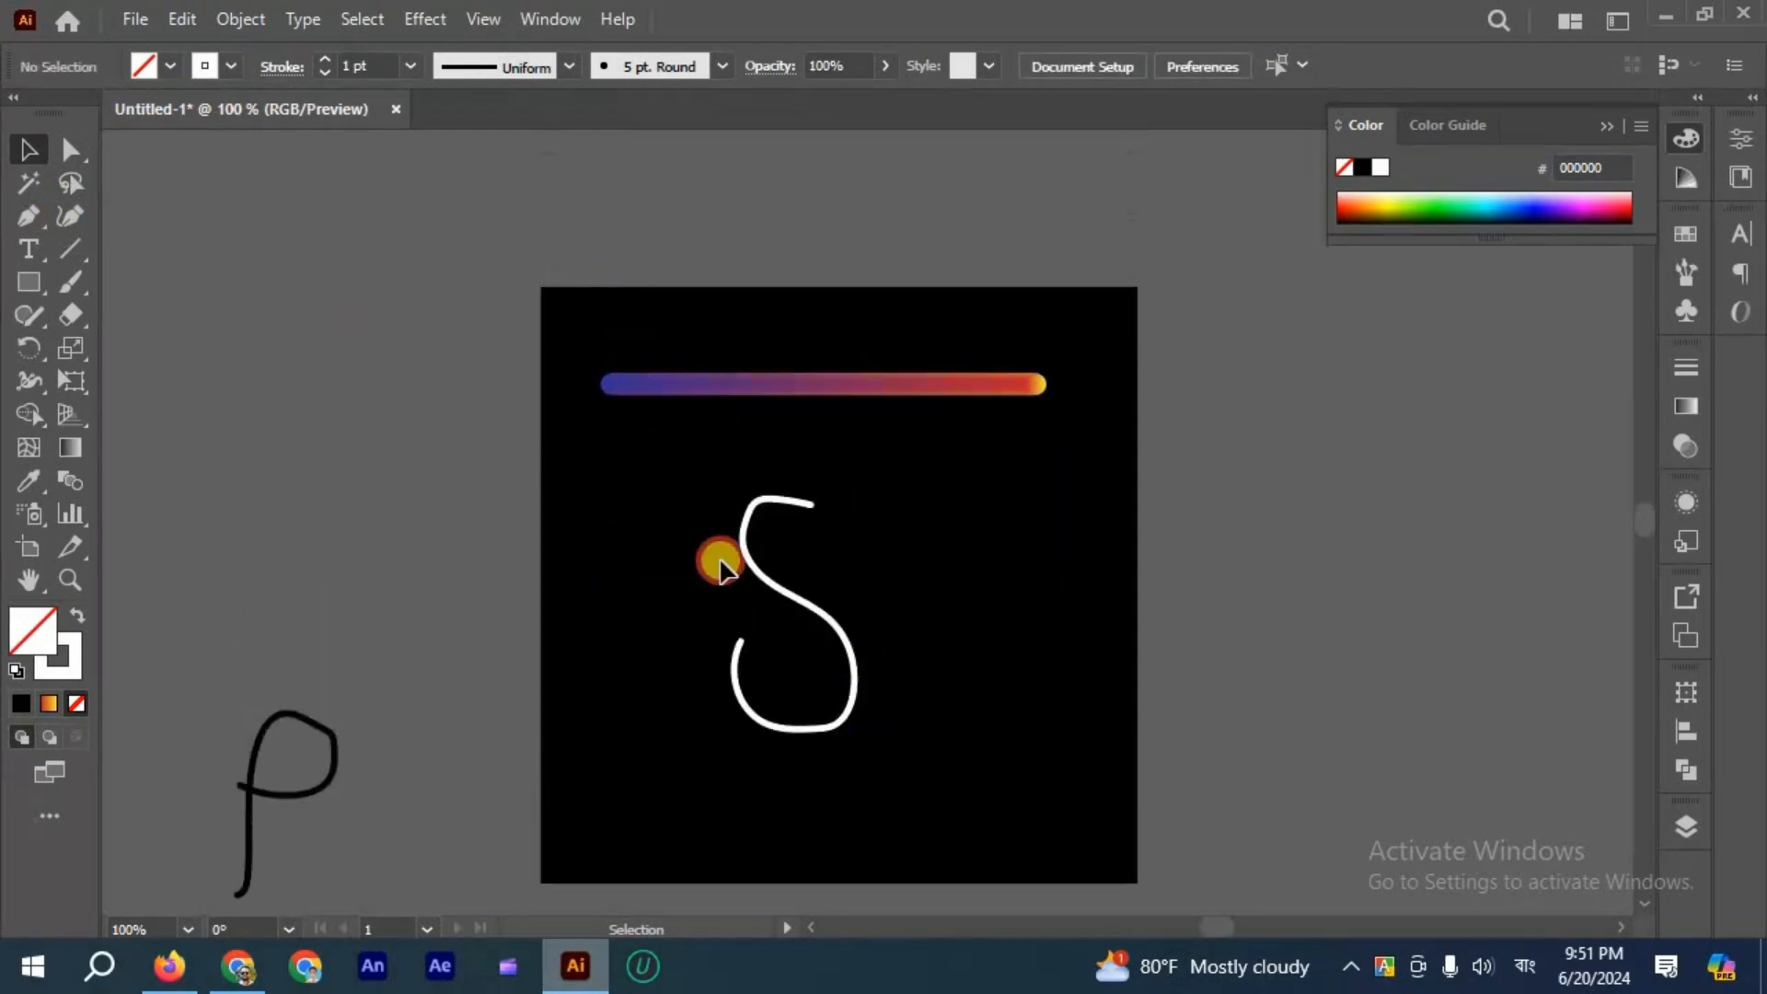
pyautogui.click(241, 20)
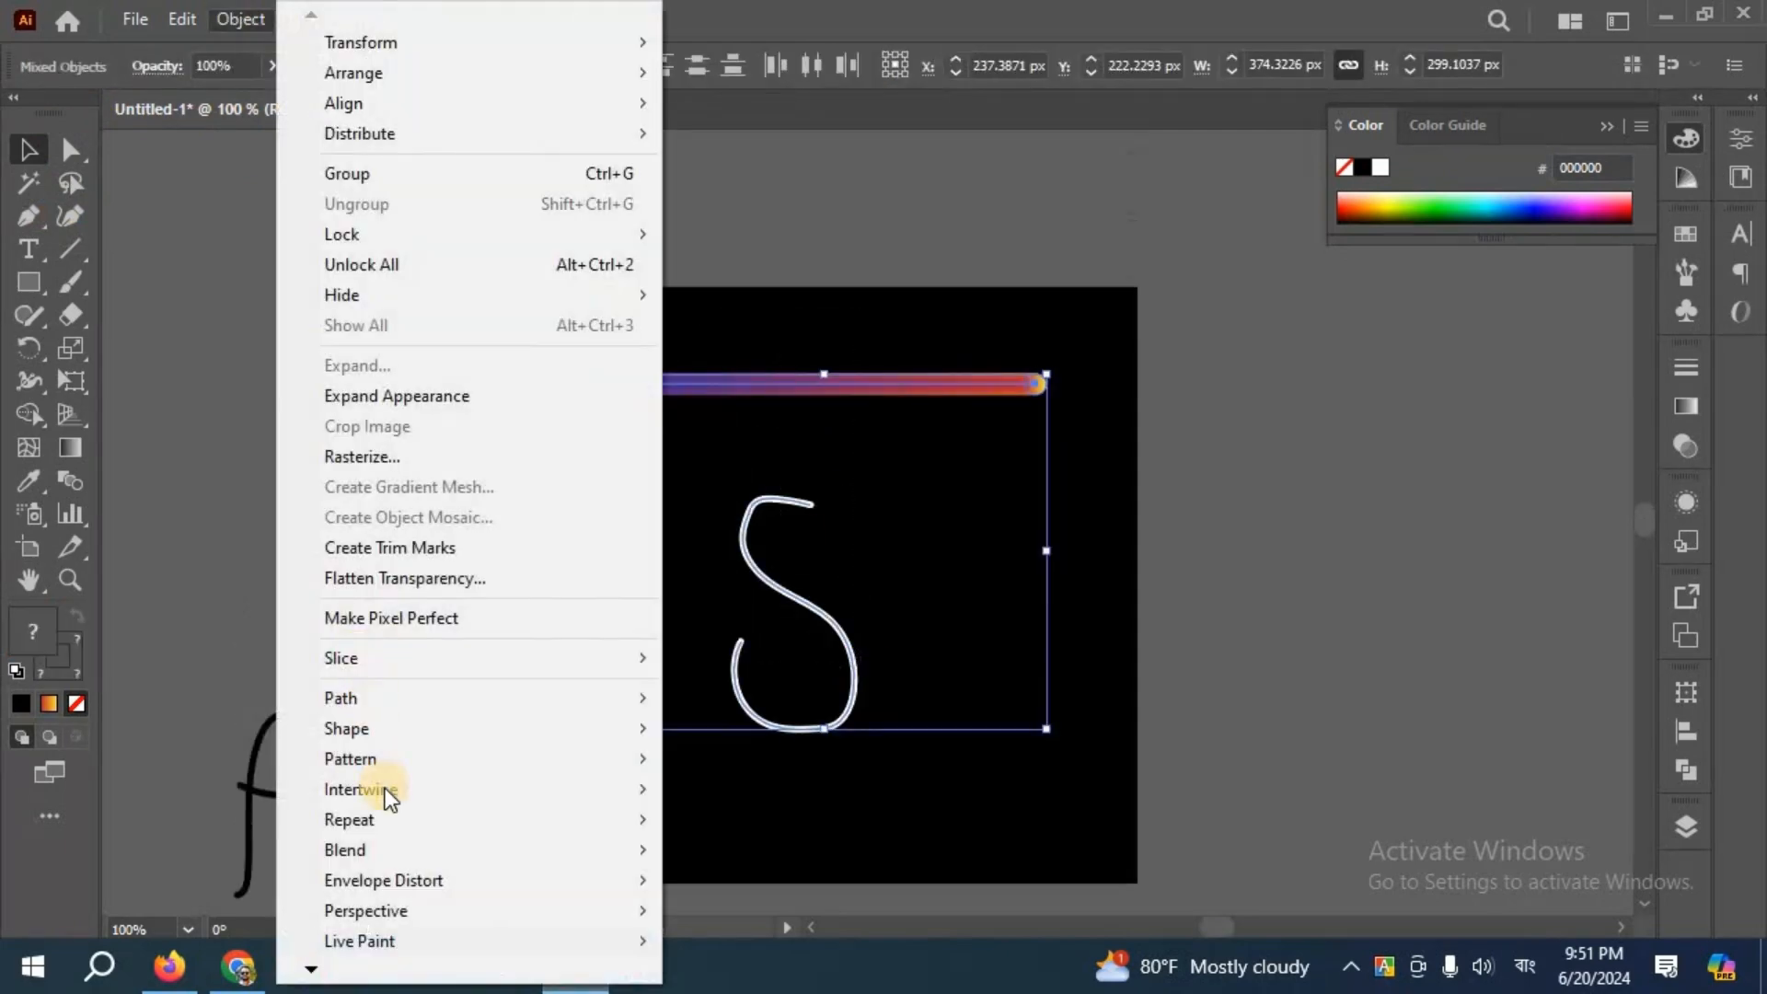
pyautogui.moveTo(407, 849)
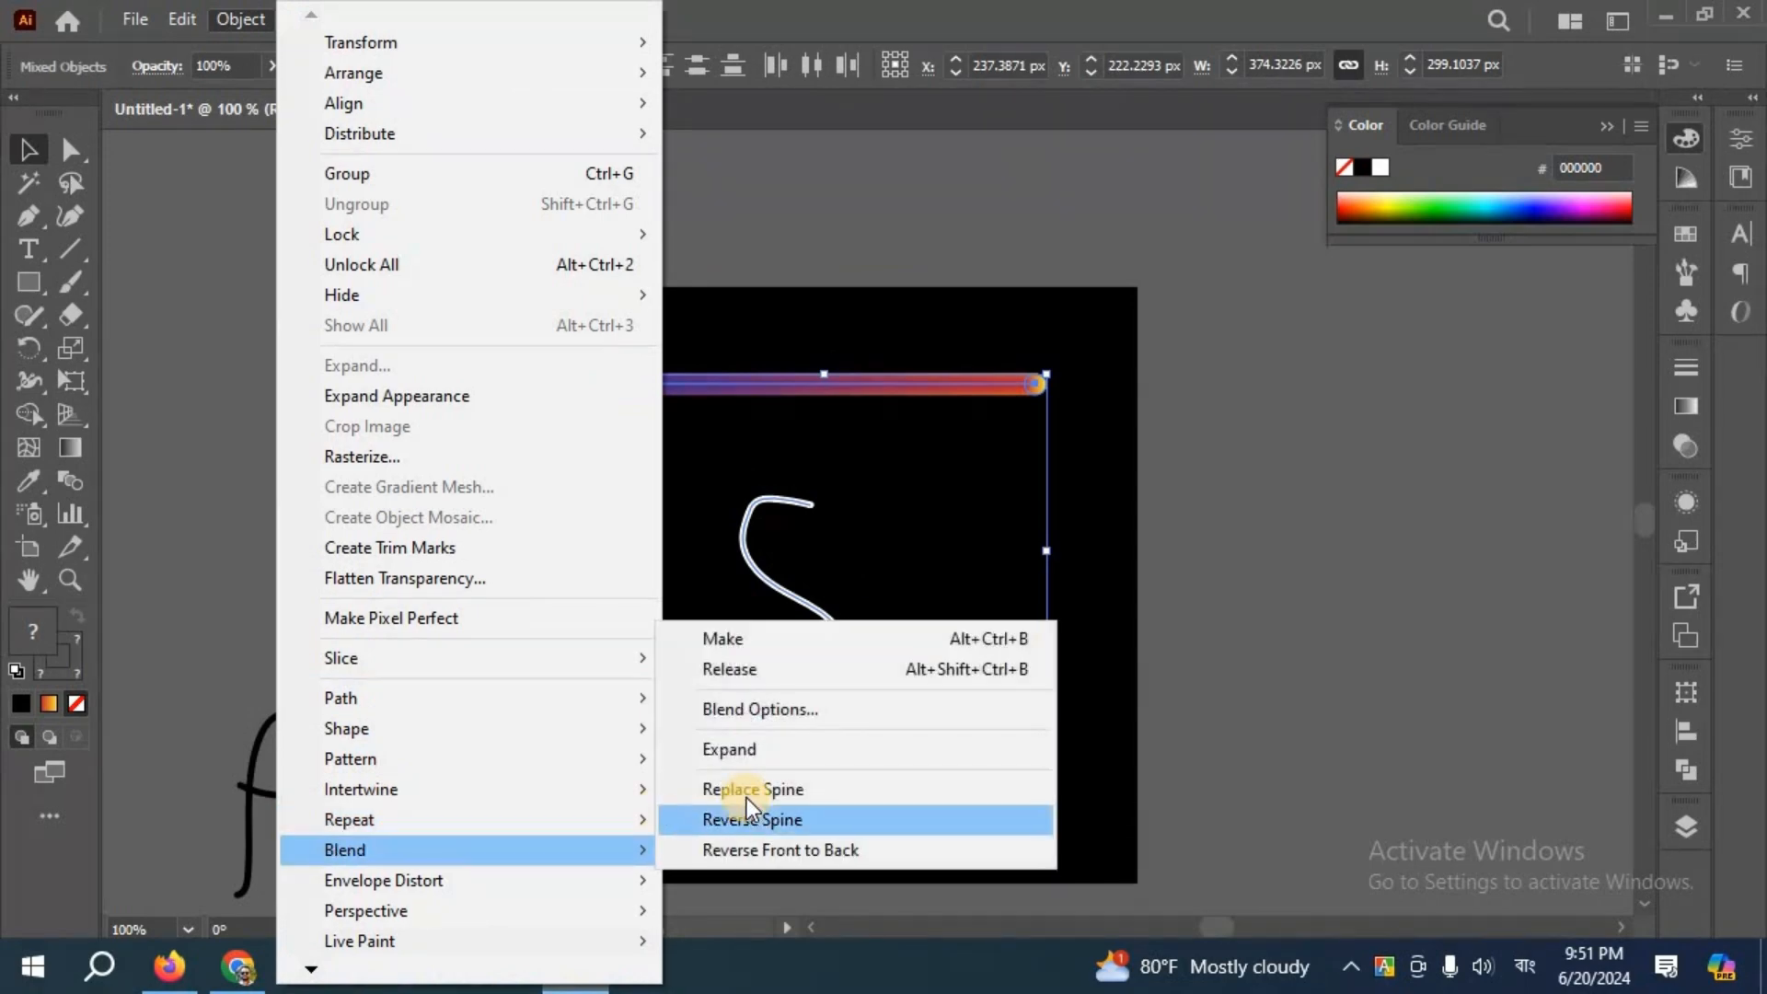
pyautogui.click(747, 789)
pyautogui.click(1151, 466)
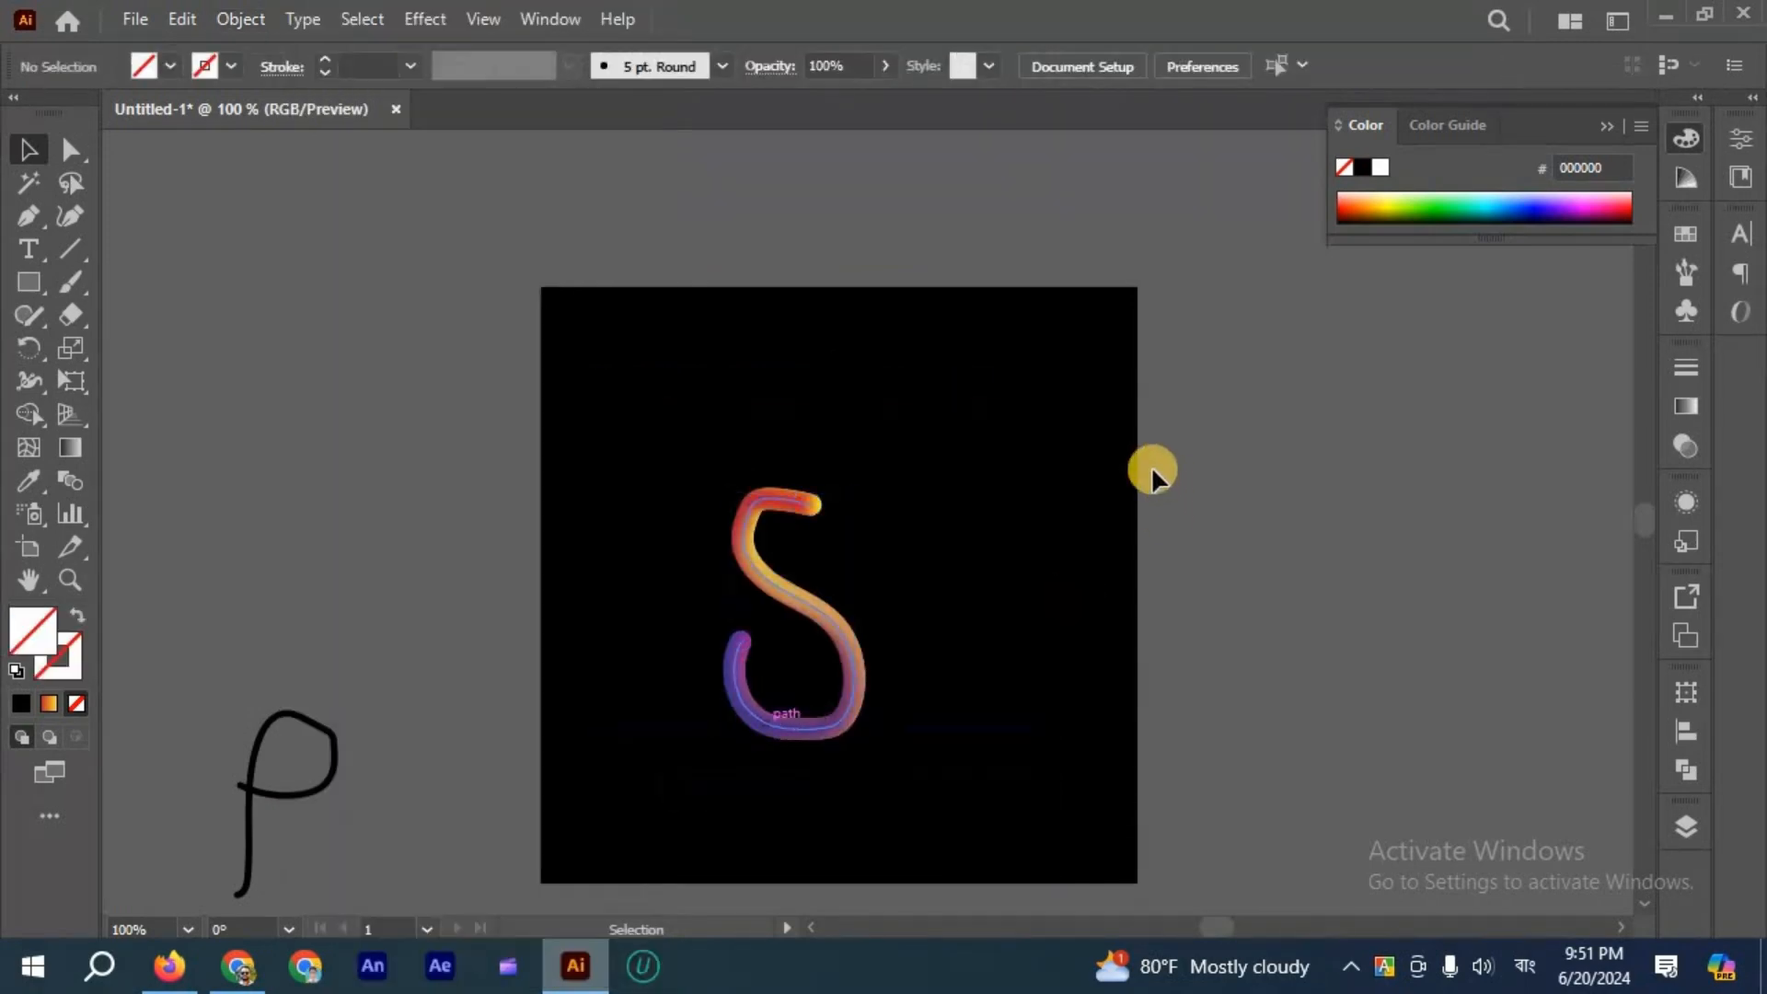
pyautogui.hotkey('ctrl', '=')
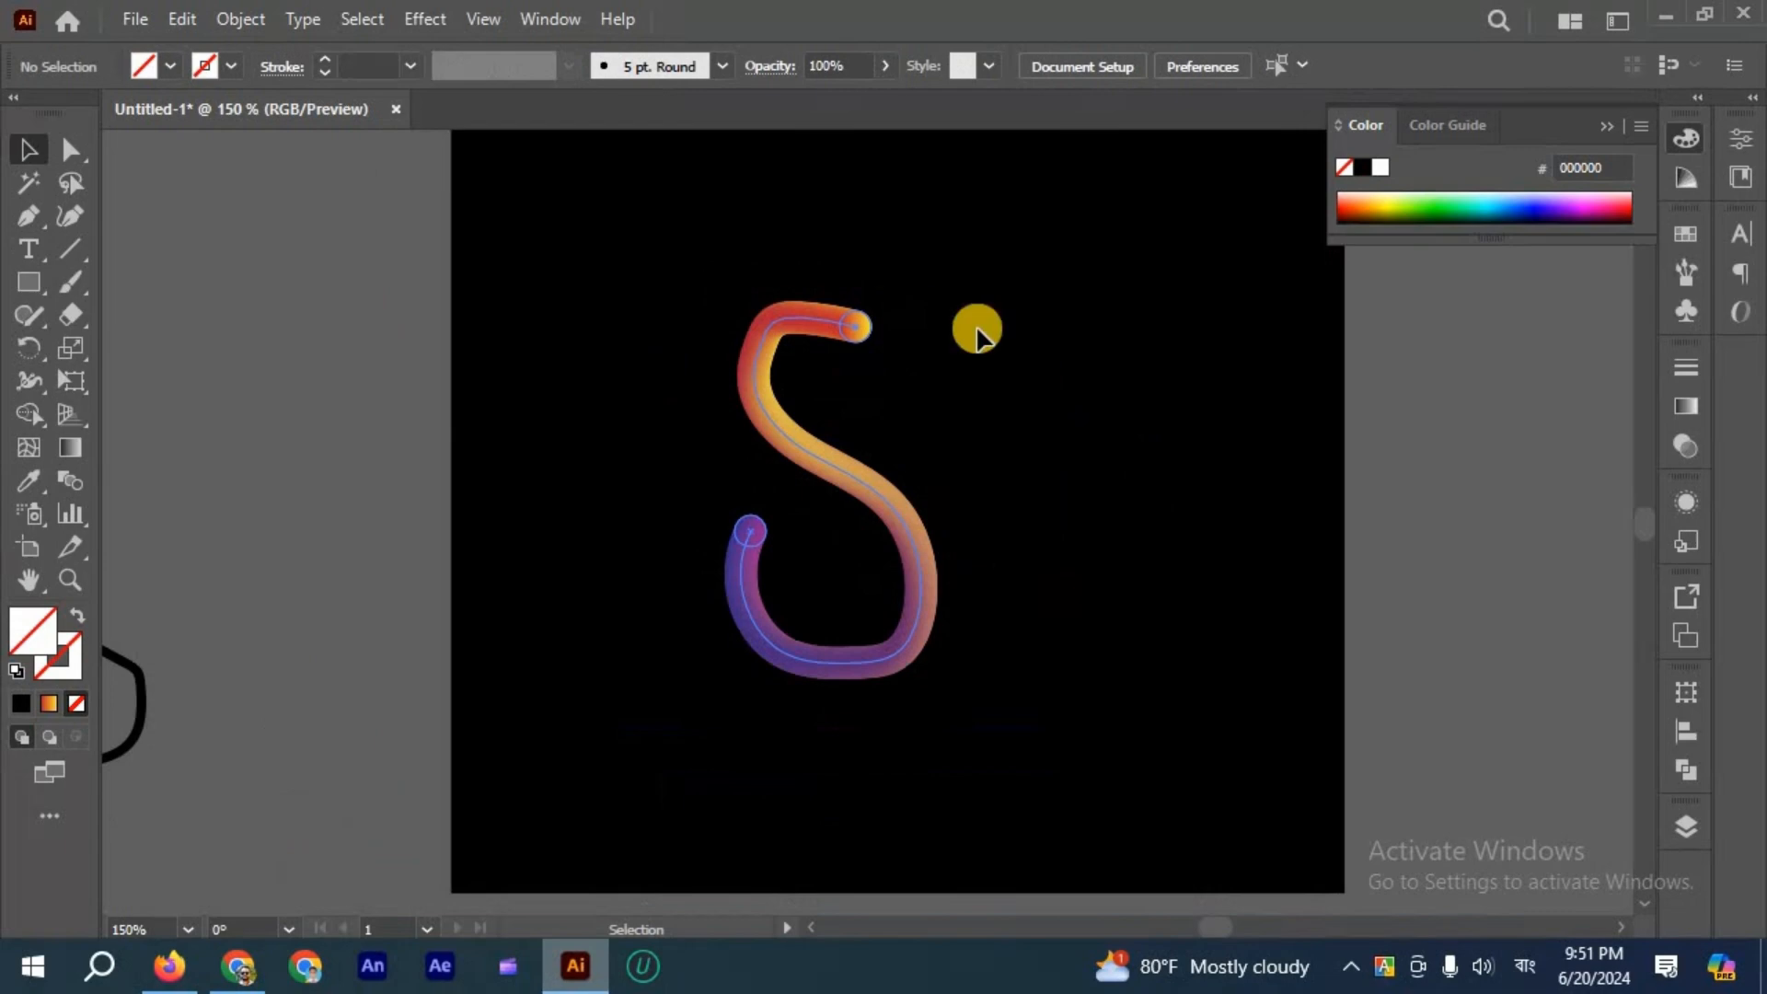
pyautogui.hotkey('ctrl', '-')
pyautogui.hotkey('ctrl', '=')
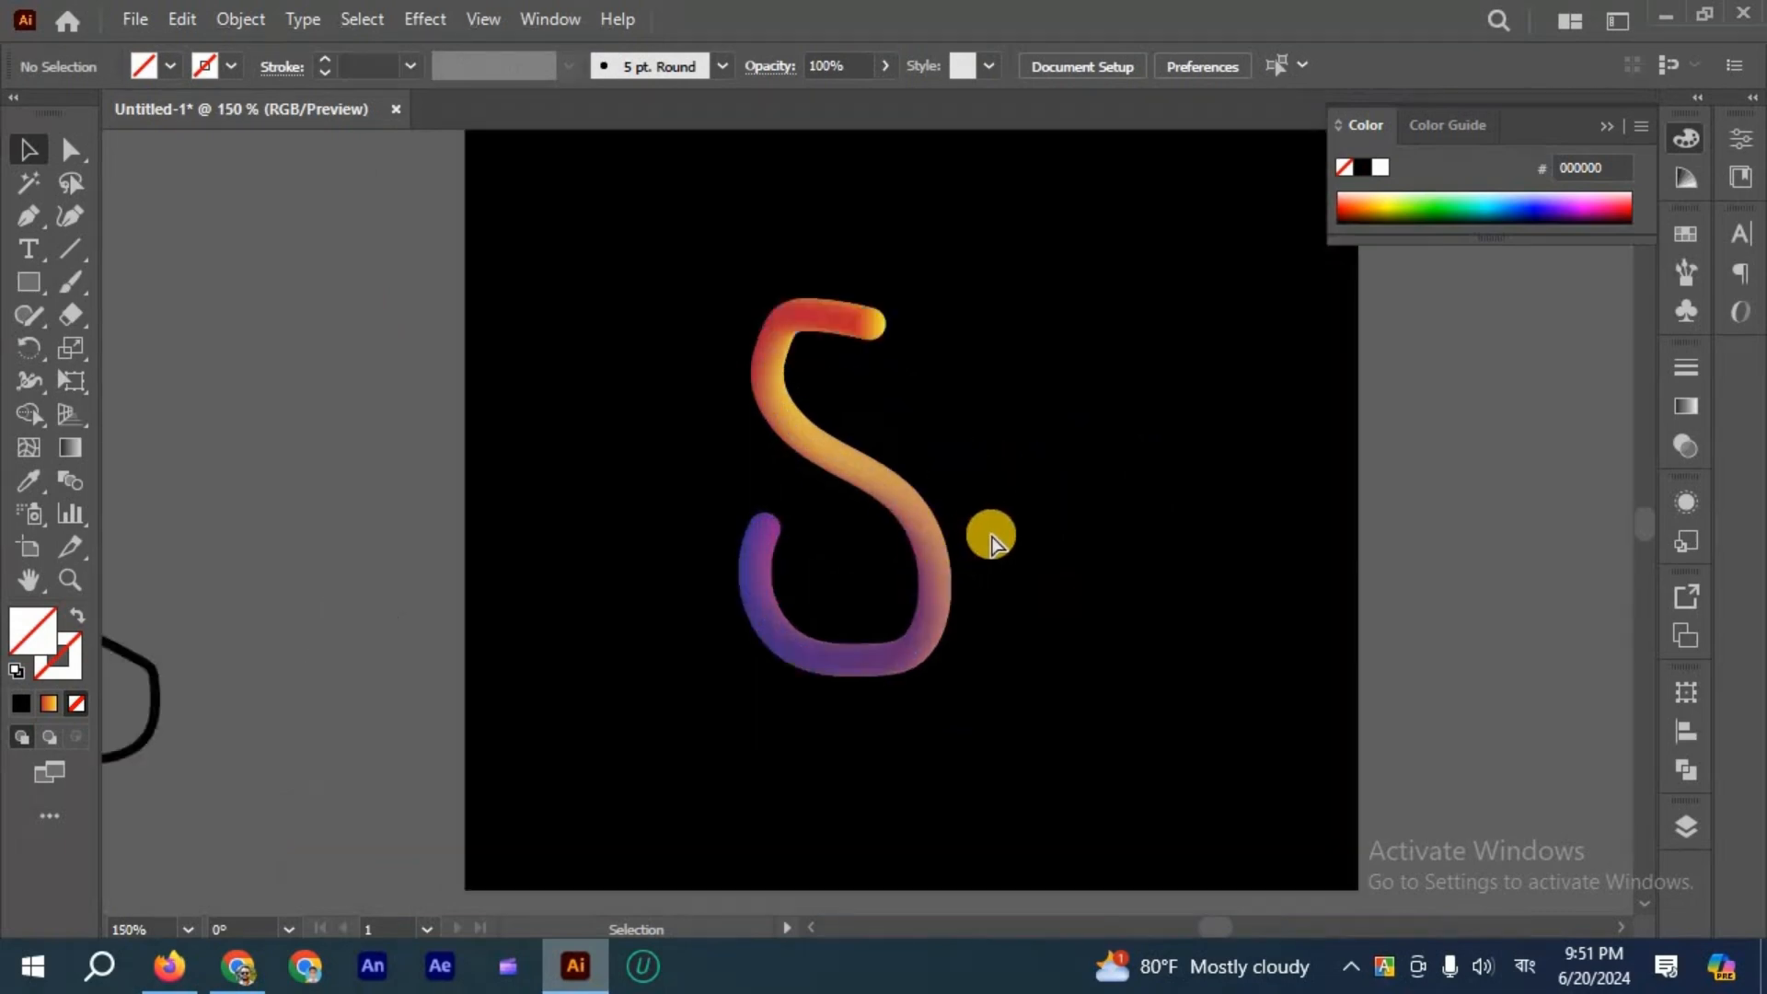
pyautogui.hotkey('ctrl', 'z')
# Move the P path onto the black square beside the S.
pyautogui.click(654, 580)
pyautogui.hotkey('ctrl', '-')
pyautogui.hotkey('ctrl', '-')
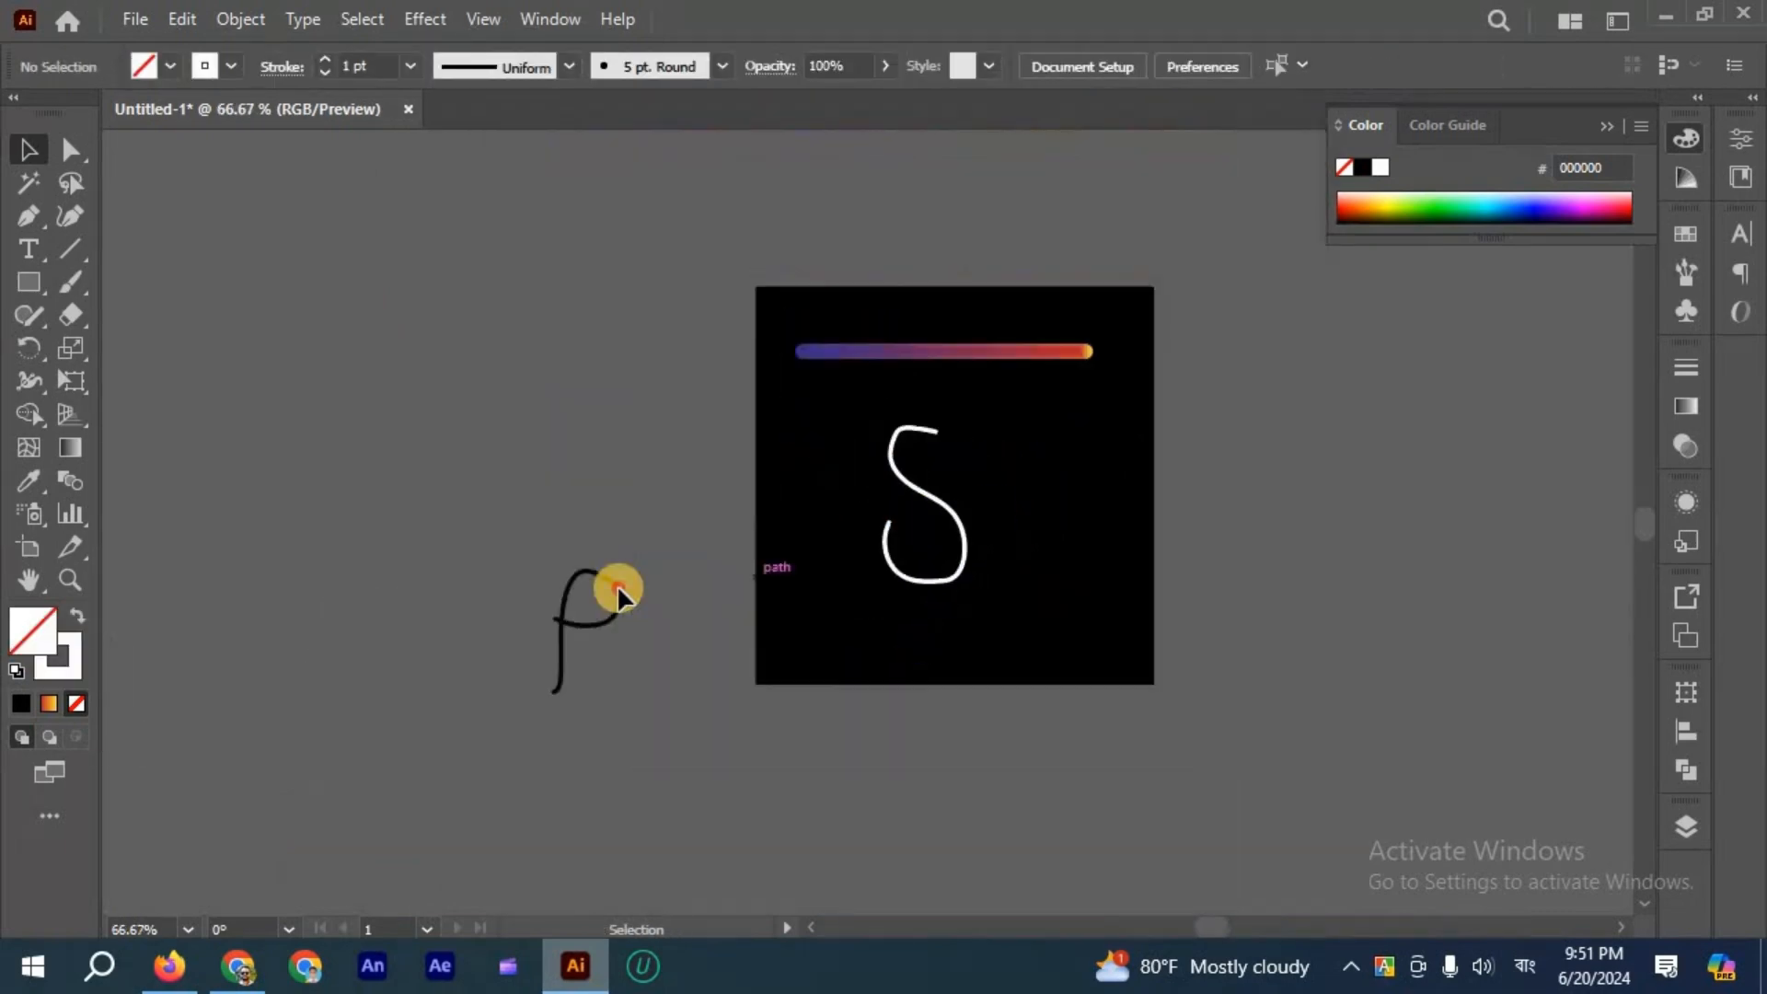
pyautogui.moveTo(1059, 474); pyautogui.dragTo(1063, 481)
pyautogui.hotkey('ctrl', '=')
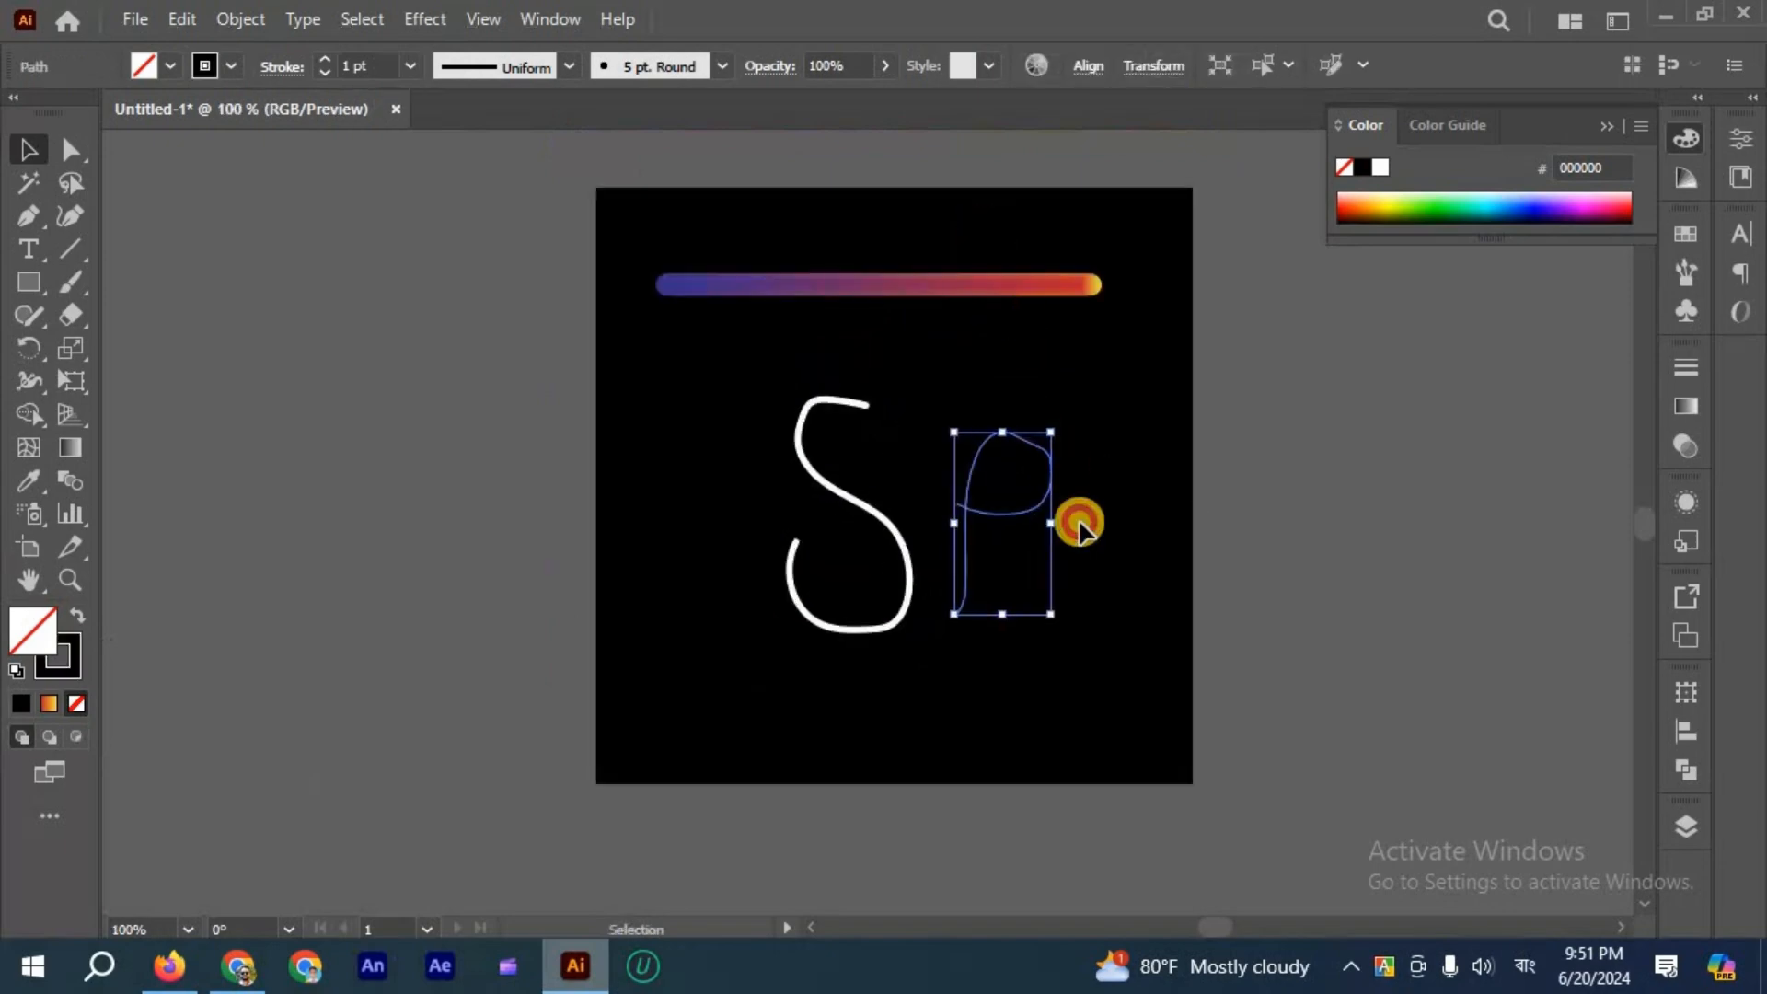
# Select the blend together with the P path, reverse the blend's spine and undo the reversal.
pyautogui.keyDown('shift'); pyautogui.click(661, 284); pyautogui.keyUp('shift')
pyautogui.click(242, 21)
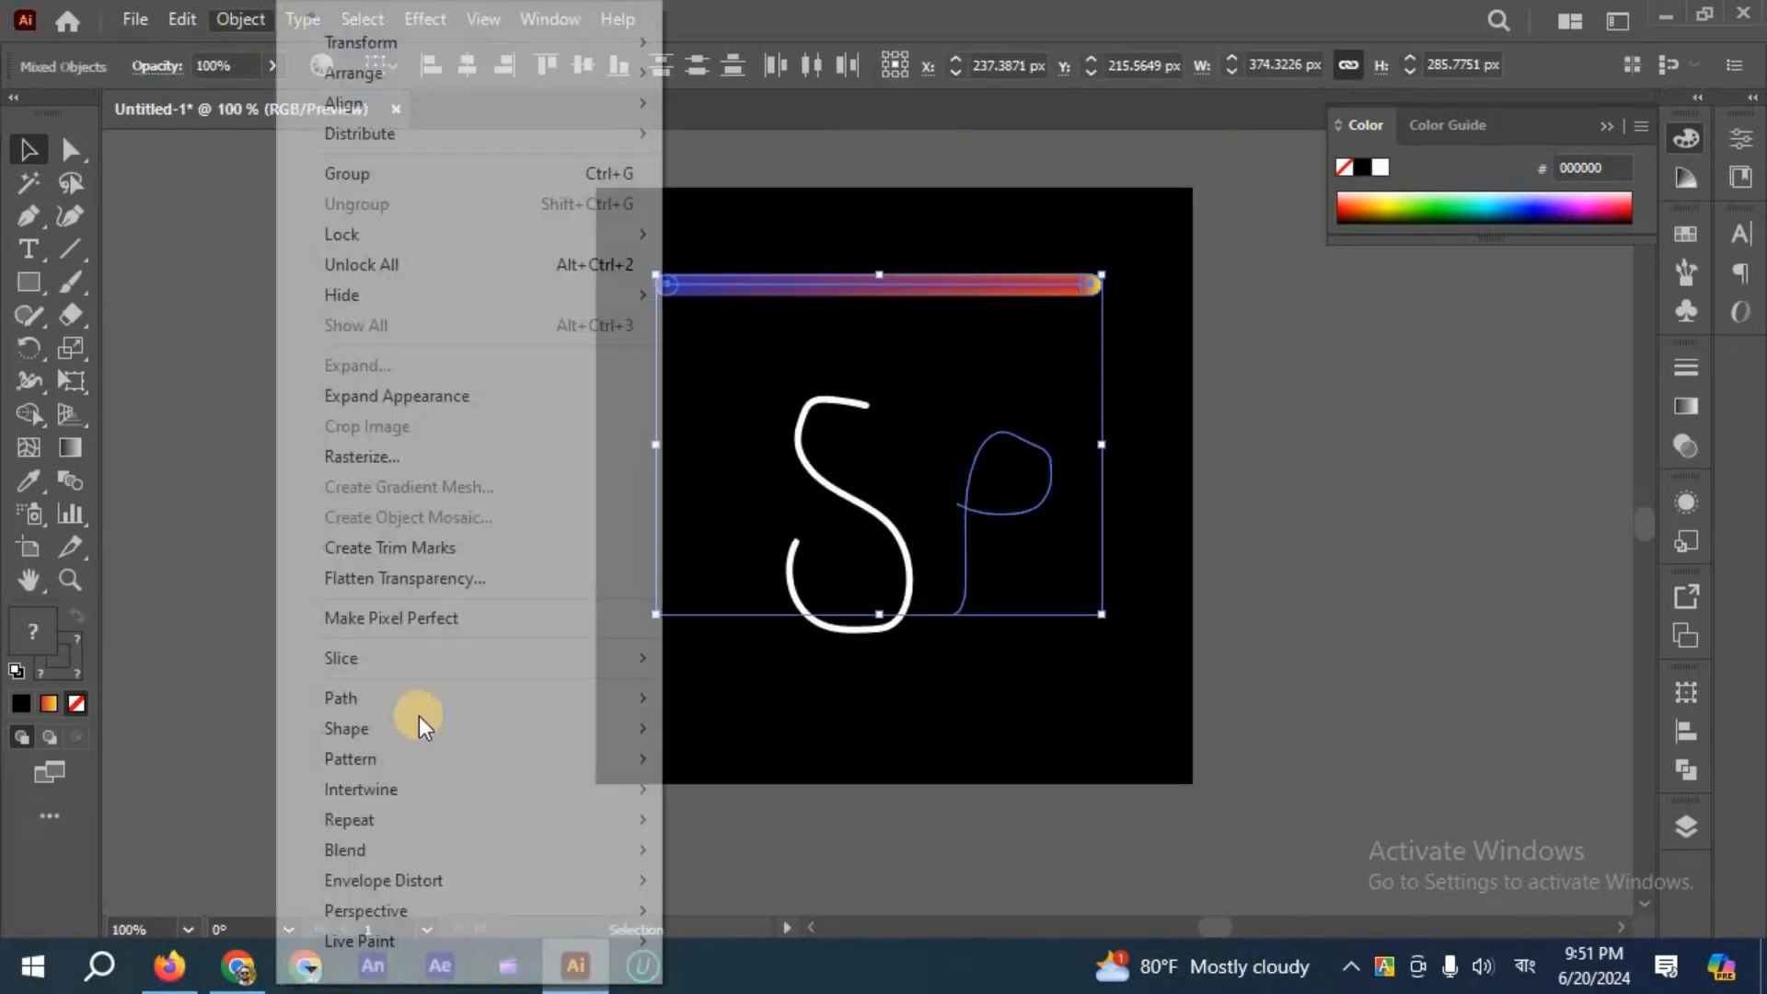
pyautogui.click(814, 818)
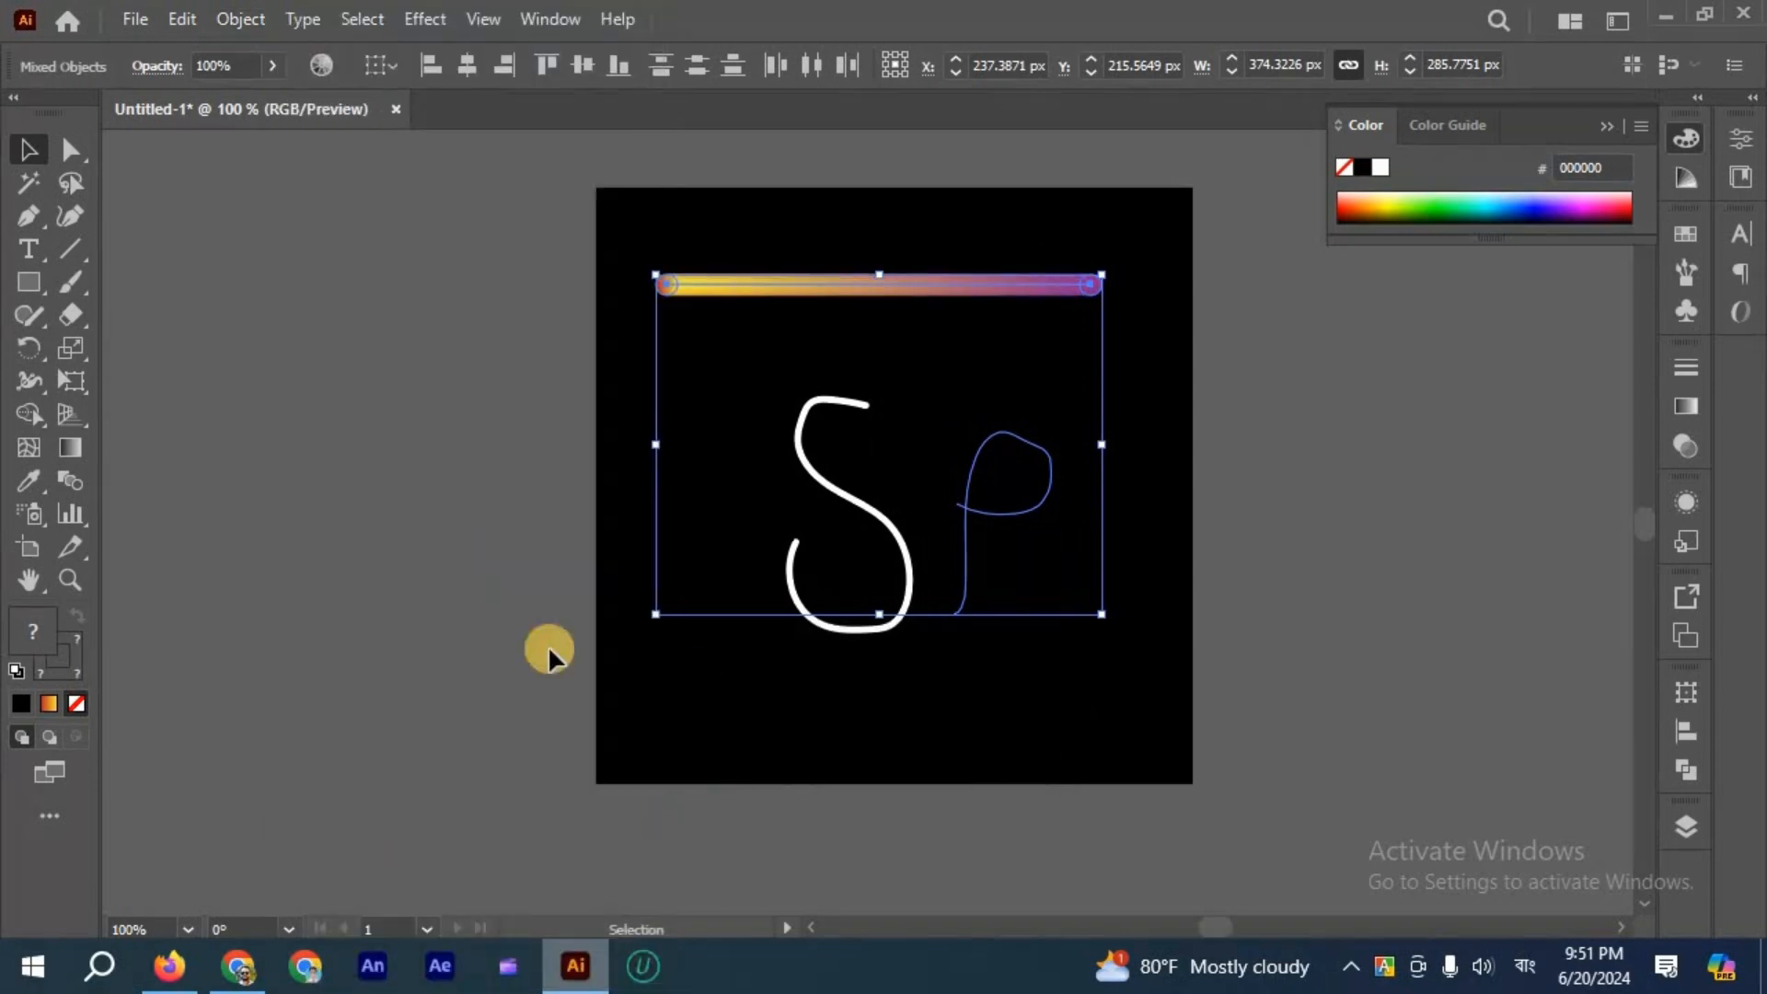
pyautogui.hotkey('ctrl', 'z')
# Replace the blend's spine with the P path.
pyautogui.click(242, 21)
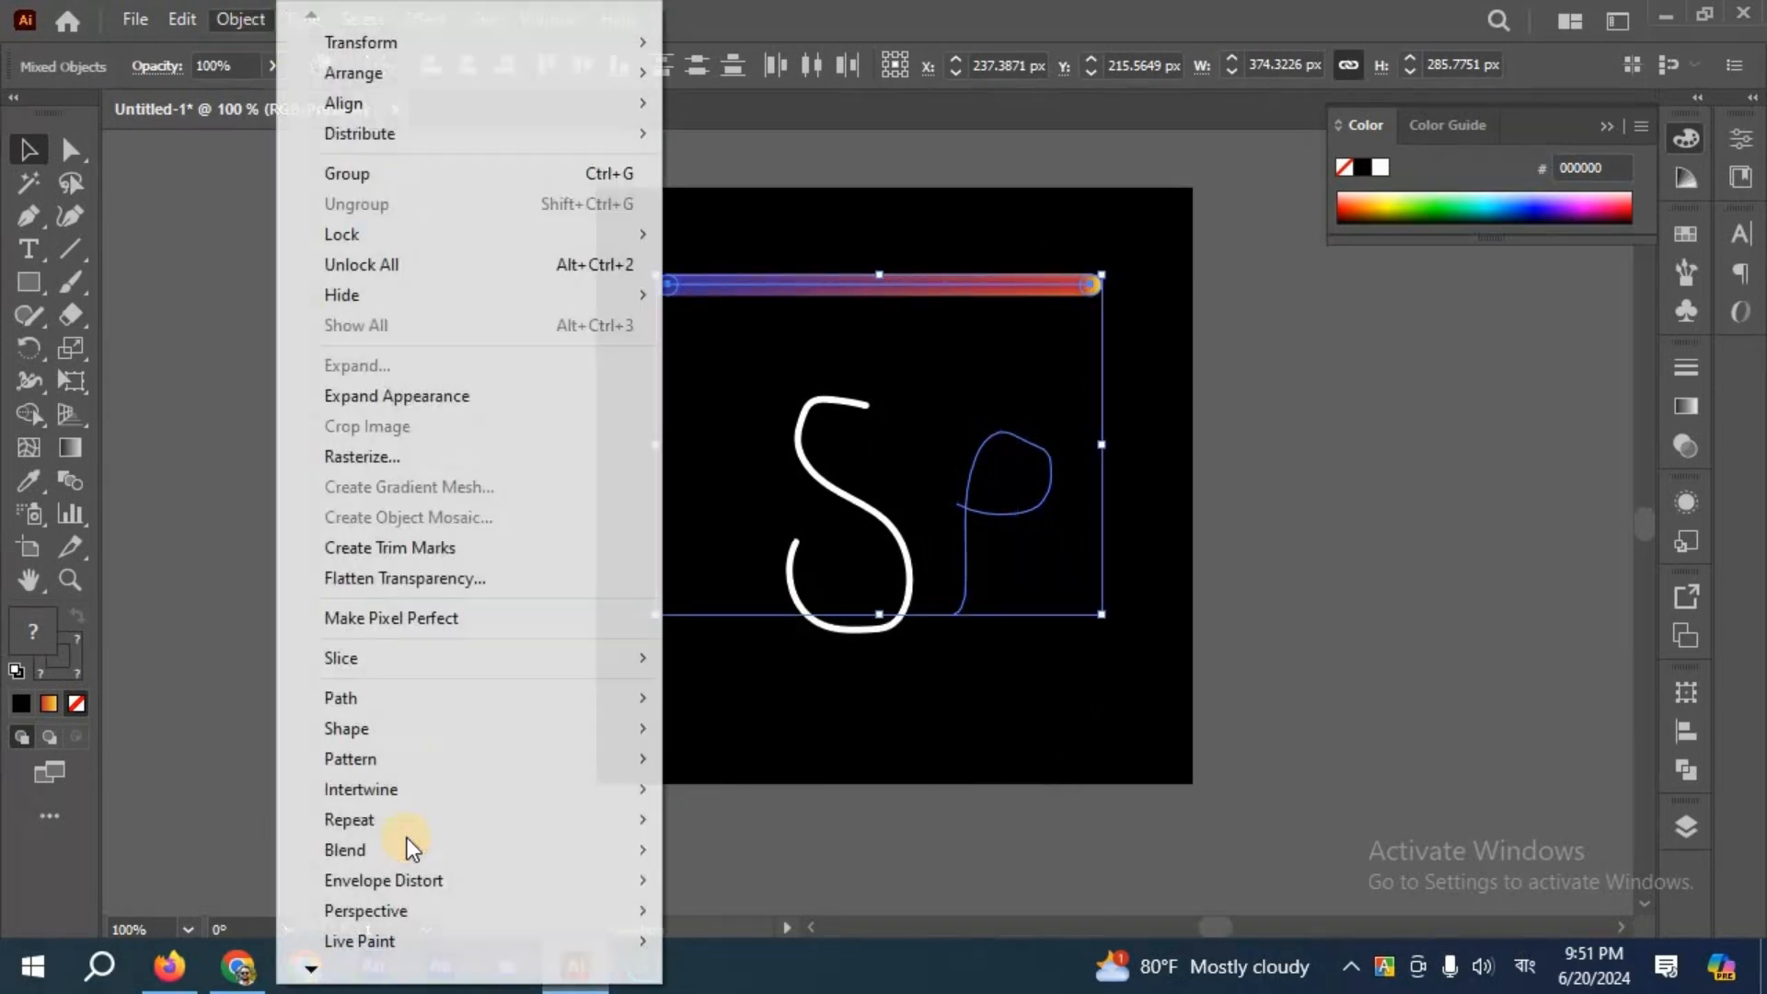
pyautogui.moveTo(407, 840)
pyautogui.click(743, 790)
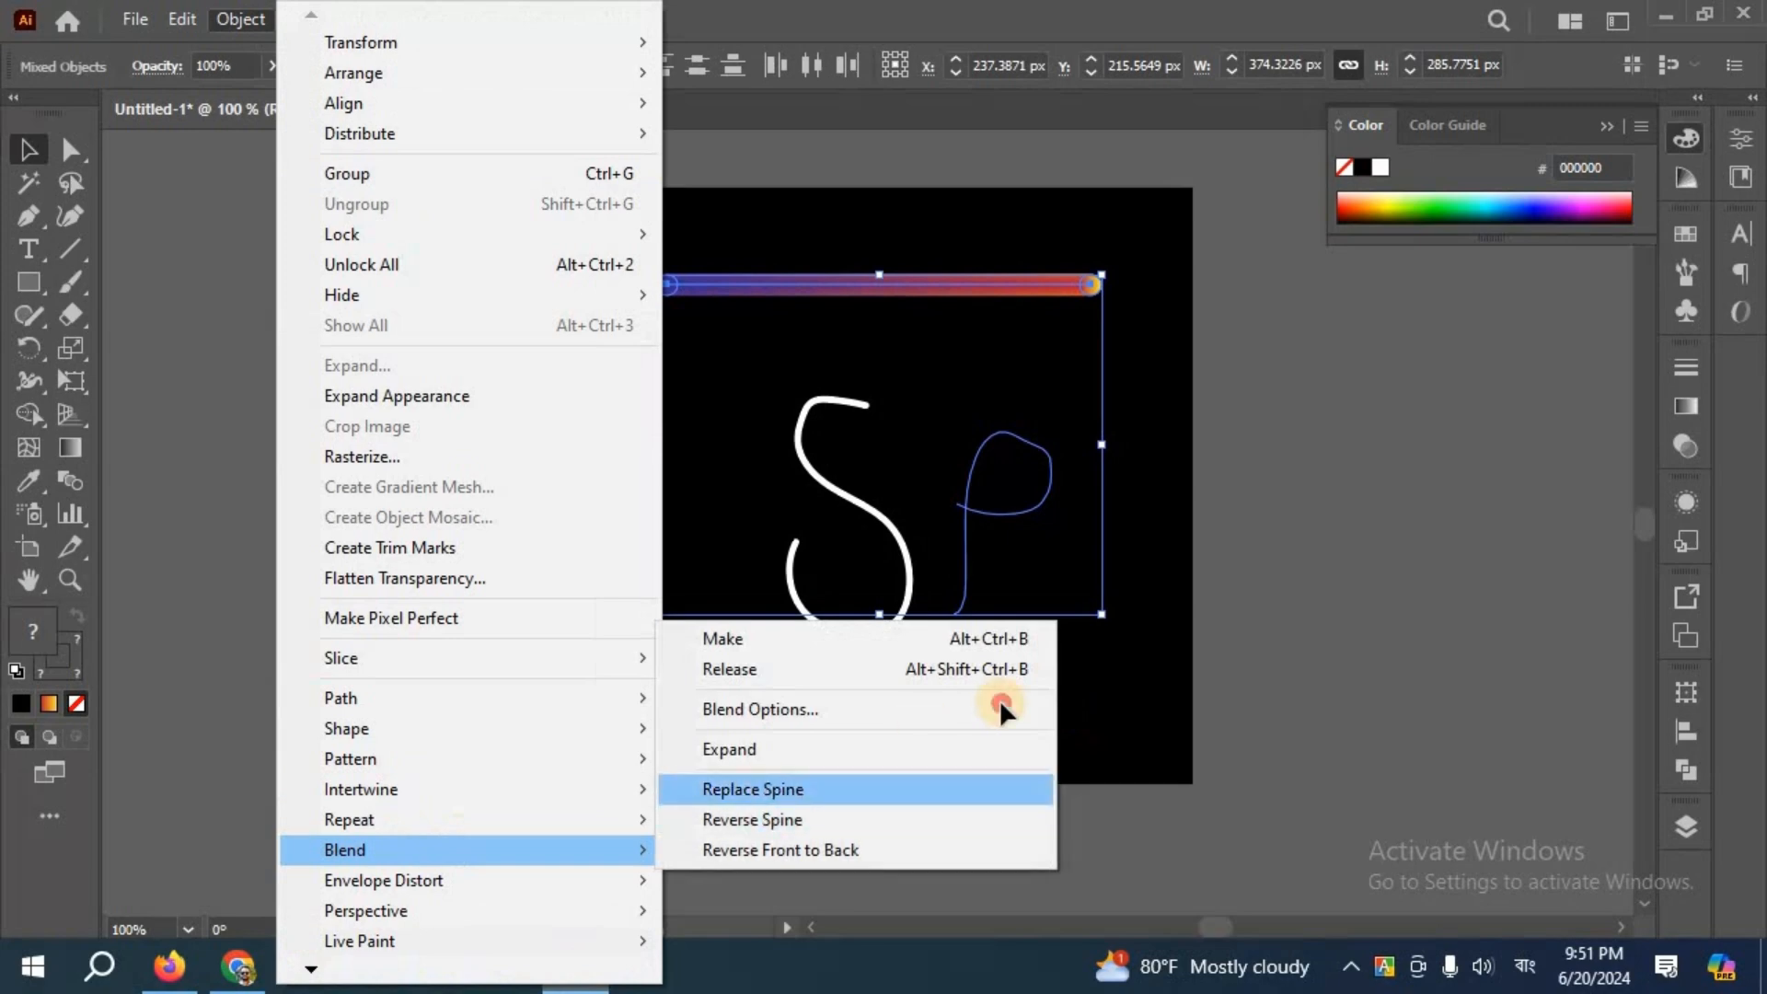
pyautogui.click(1034, 619)
pyautogui.scroll(2, 1031, 608)
pyautogui.scroll(1, 1031, 351)
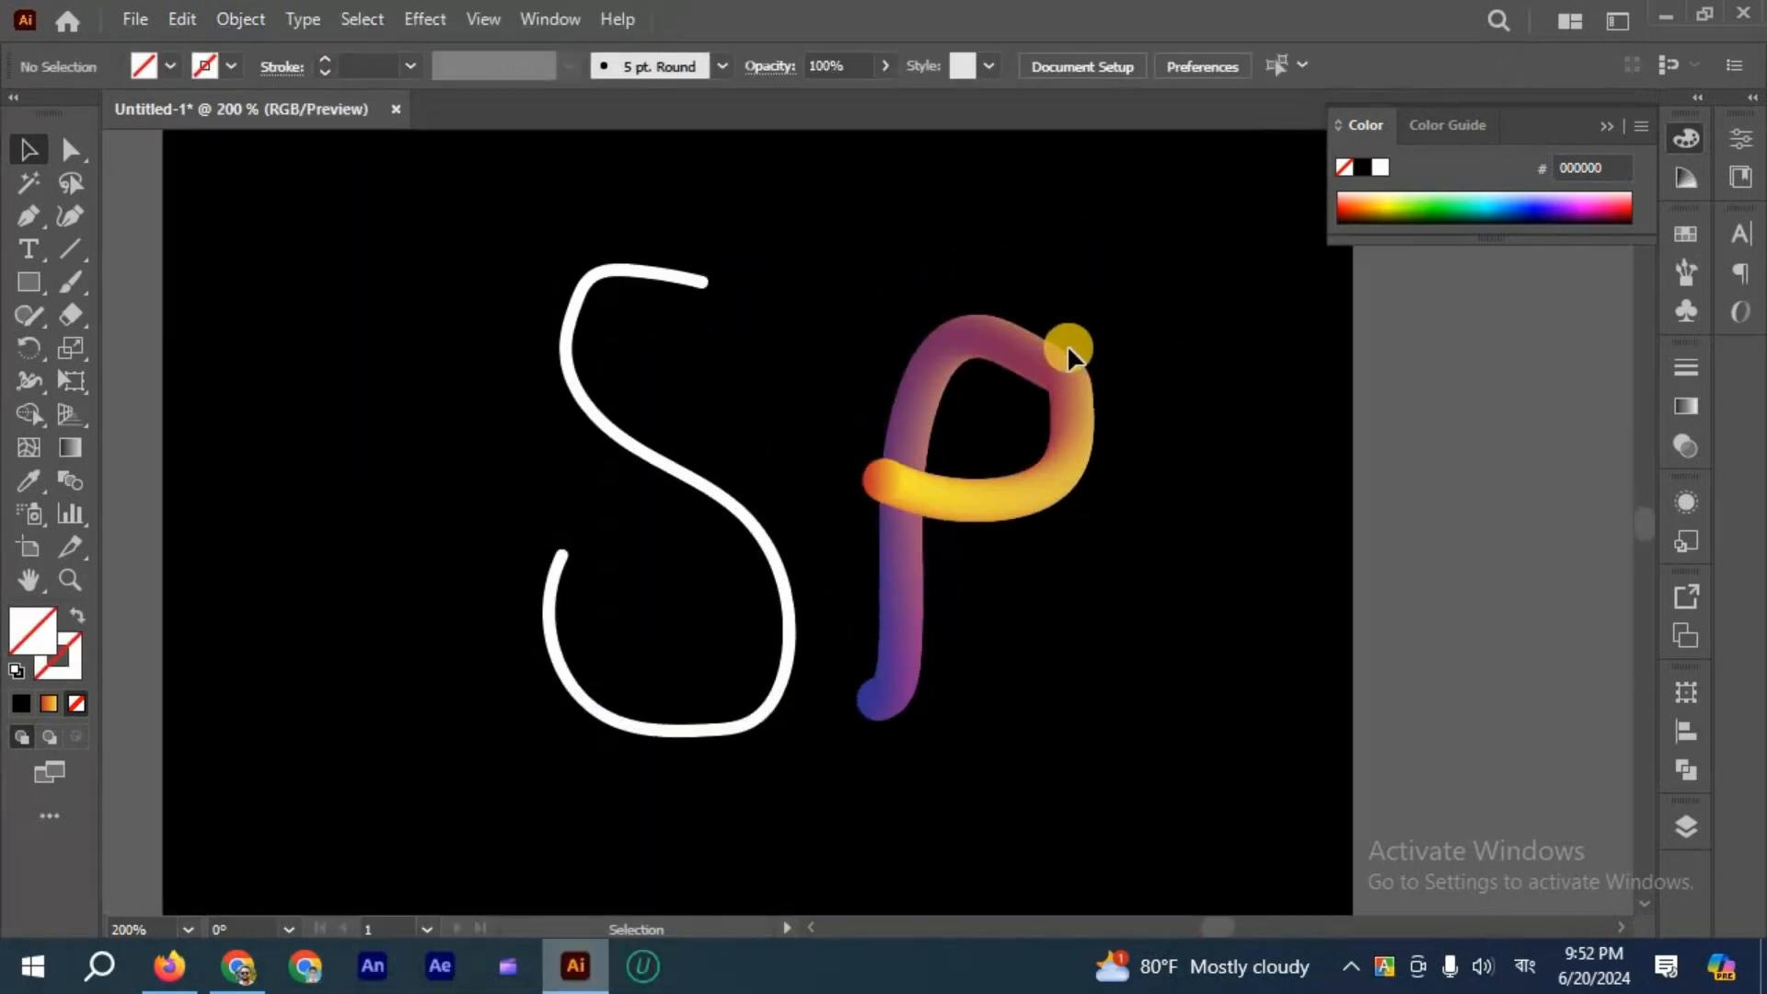
# Round out the angular loop of the P blend with the Smooth tool, then deselect it.
pyautogui.click(1067, 403)
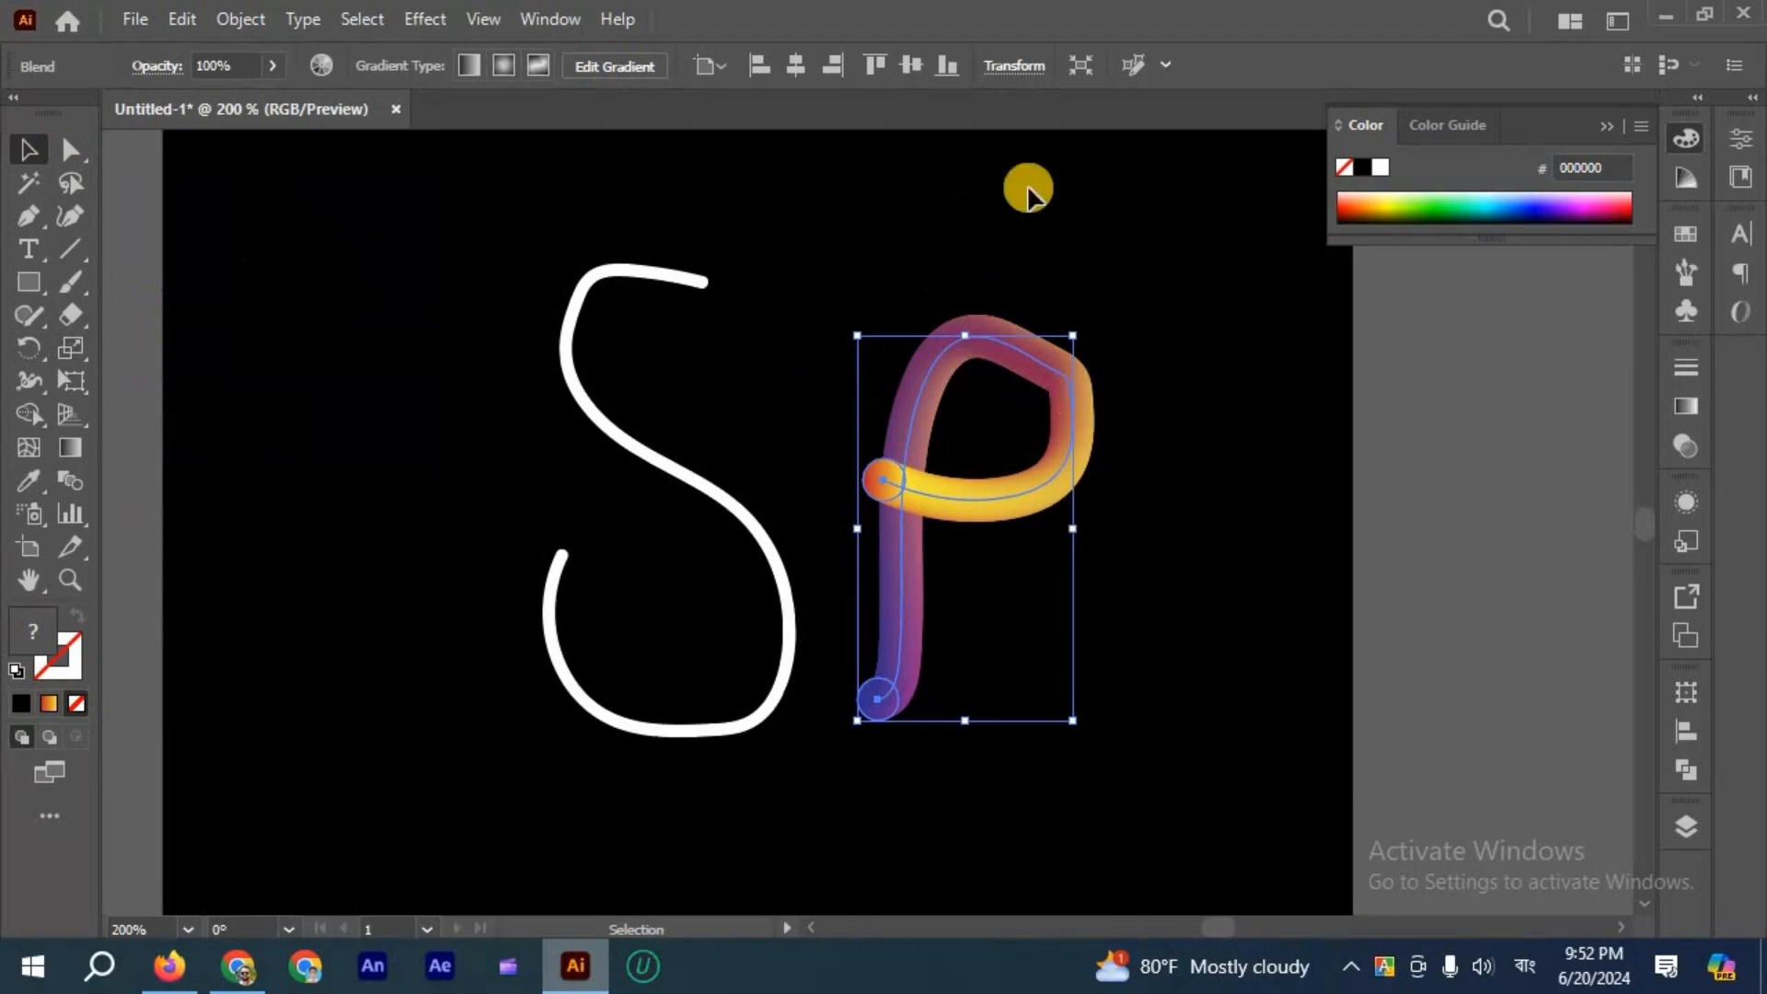
pyautogui.scroll(-1, 1015, 320)
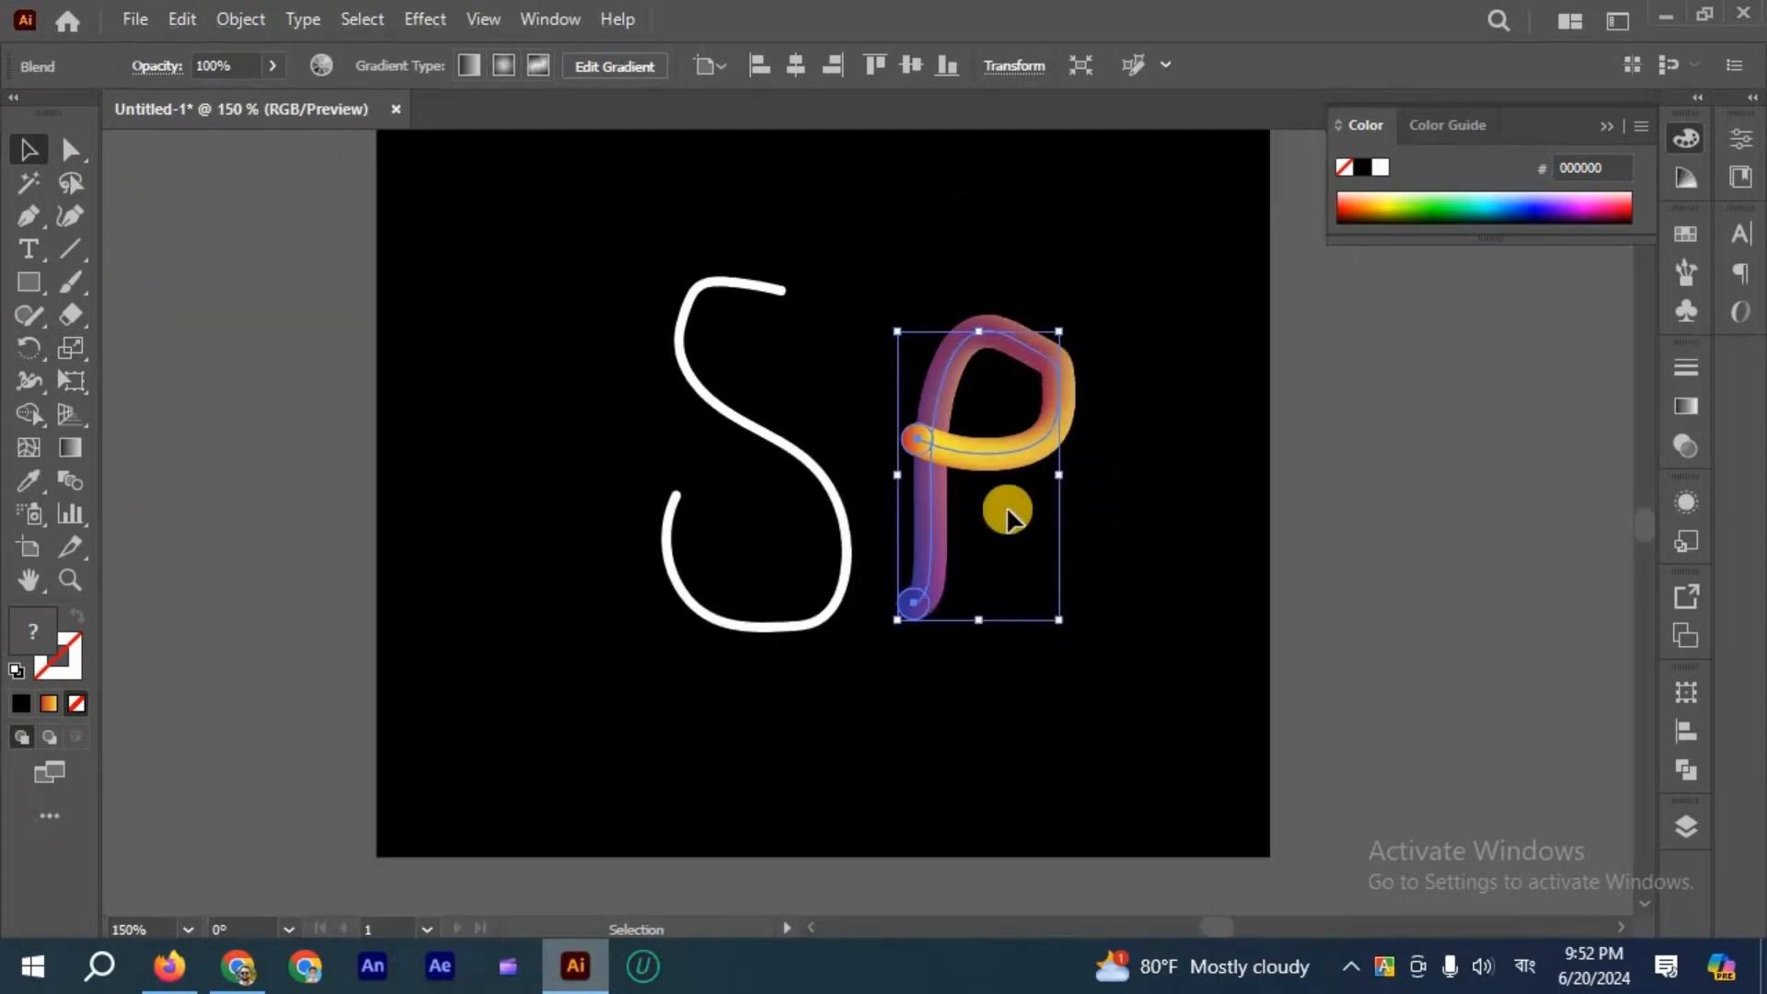
pyautogui.scroll(3, 1022, 502)
pyautogui.scroll(-1, 1046, 483)
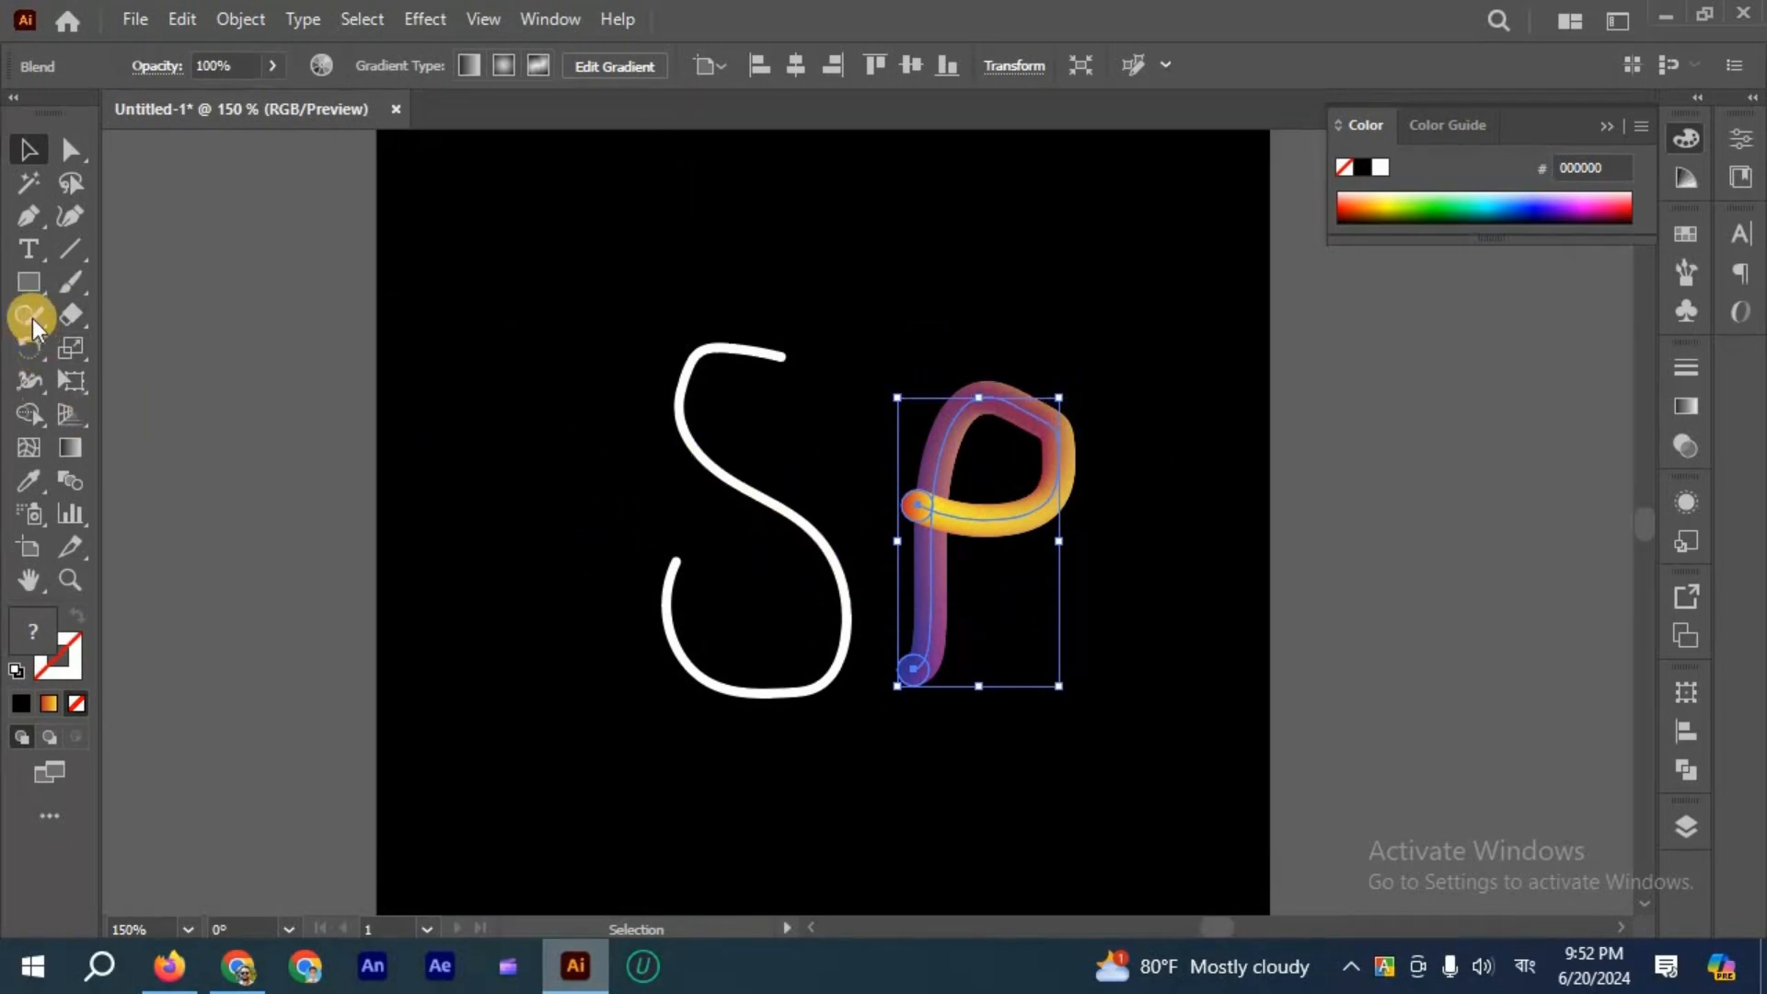
pyautogui.moveTo(32, 326); pyautogui.dragTo(120, 378)
pyautogui.hotkey('ctrl', '=')
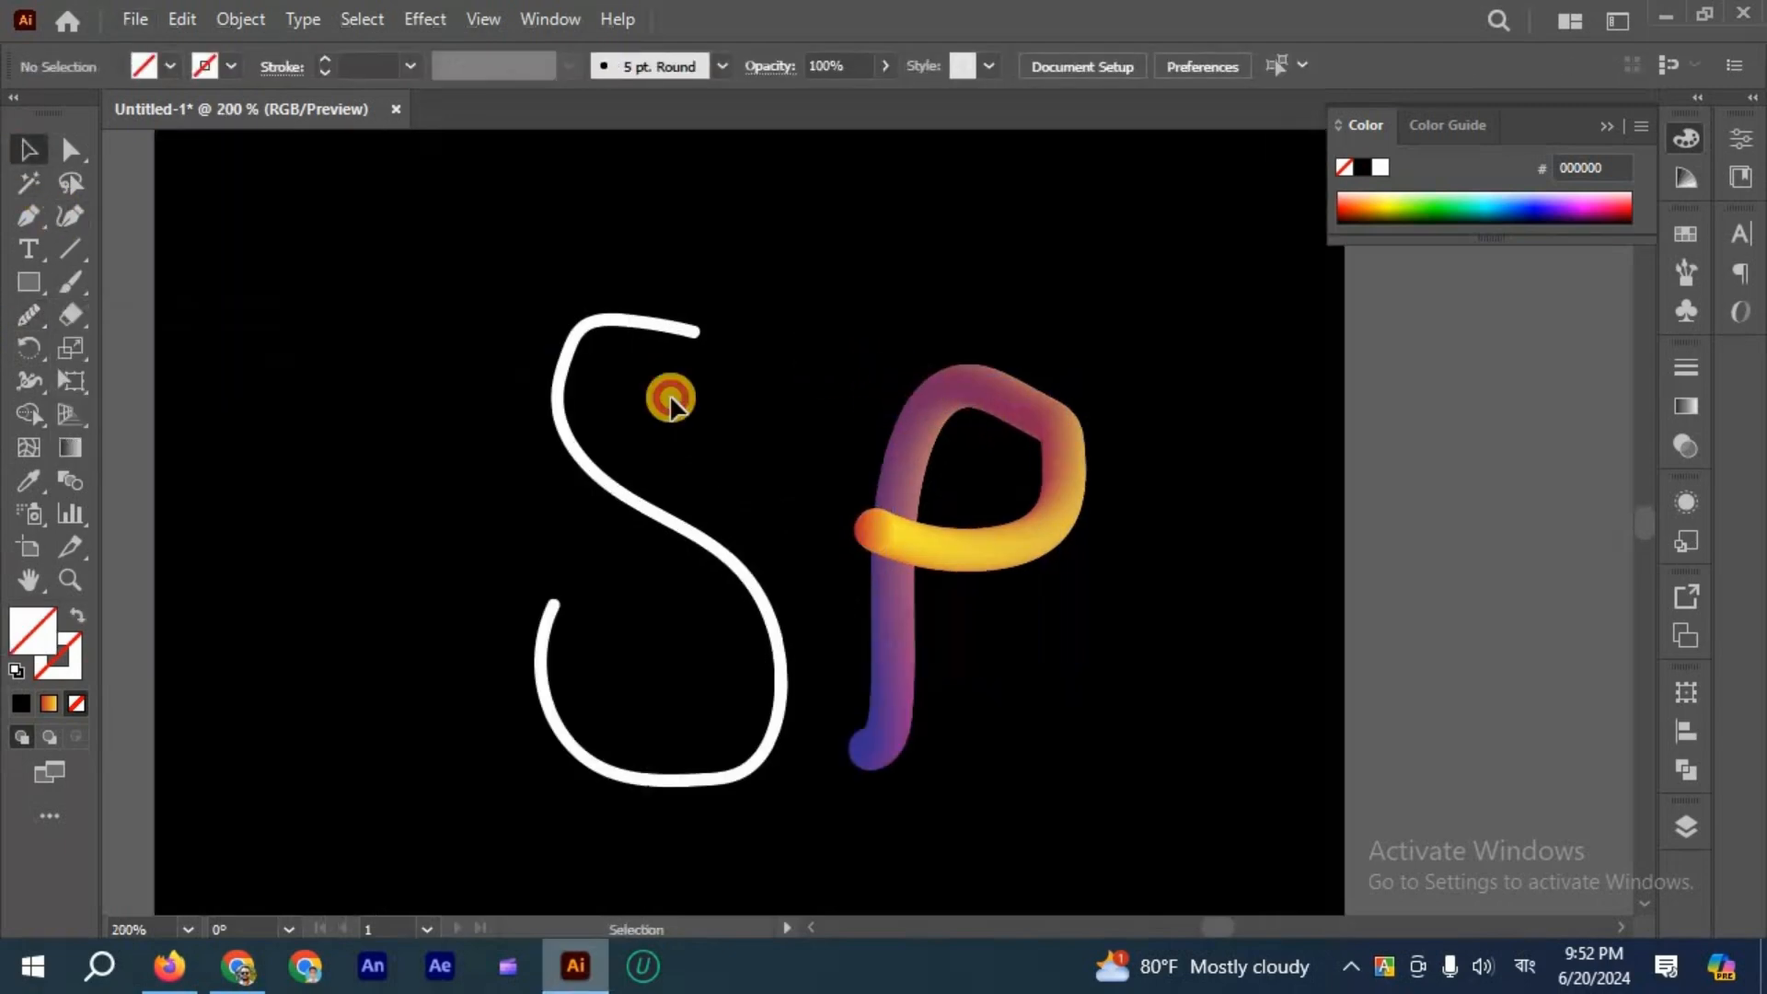
pyautogui.click(27, 319)
pyautogui.moveTo(1048, 414); pyautogui.dragTo(1062, 529)
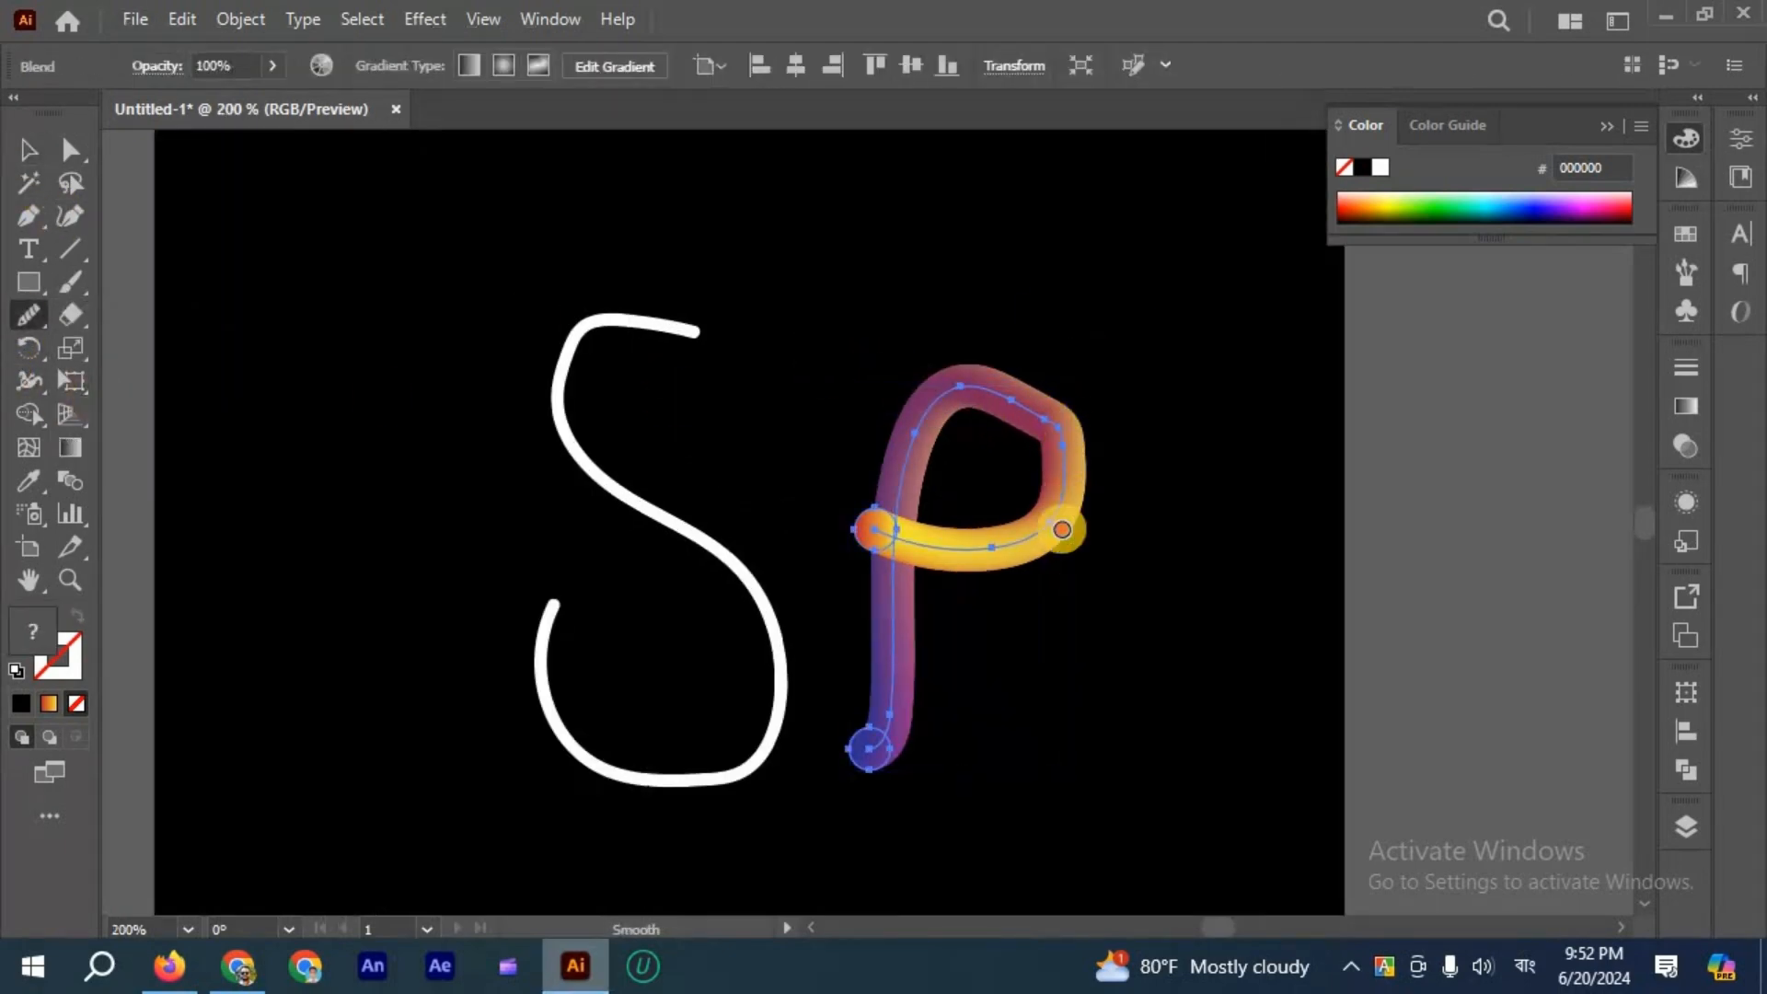
pyautogui.moveTo(1066, 455)
pyautogui.mouseDown()
pyautogui.moveTo(971, 386)
pyautogui.moveTo(1072, 449)
pyautogui.moveTo(1040, 547)
pyautogui.moveTo(1030, 410)
pyautogui.moveTo(1070, 466)
pyautogui.moveTo(1064, 521)
pyautogui.moveTo(1026, 562)
pyautogui.moveTo(1057, 497)
pyautogui.moveTo(1049, 449)
pyautogui.moveTo(1008, 392)
pyautogui.moveTo(964, 387)
pyautogui.moveTo(1025, 402)
pyautogui.moveTo(1060, 449)
pyautogui.mouseUp()
pyautogui.moveTo(1022, 545)
pyautogui.mouseDown()
pyautogui.moveTo(1049, 451)
pyautogui.moveTo(1019, 398)
pyautogui.mouseUp()
pyautogui.moveTo(1029, 569); pyautogui.dragTo(1025, 572)
pyautogui.click(39, 138)
pyautogui.press('v')
pyautogui.click(678, 284)
# Delete the white S path from the black square.
pyautogui.hotkey('ctrl', '-')
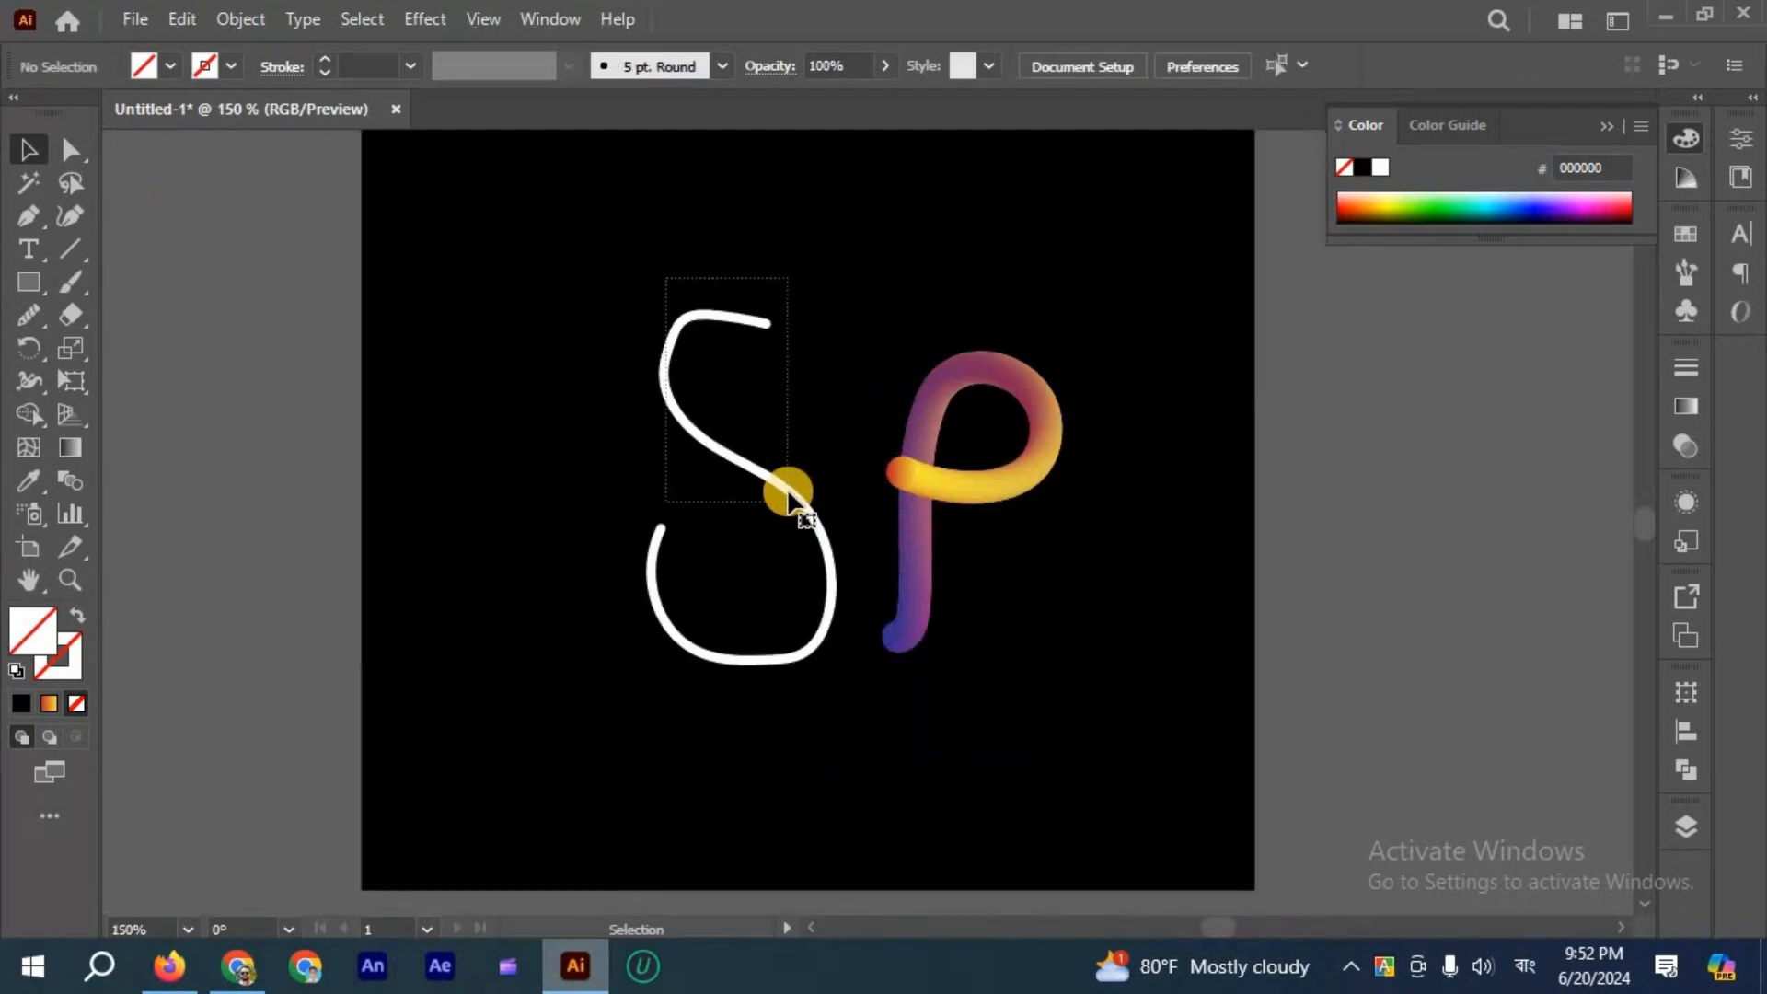
pyautogui.click(788, 492)
pyautogui.press('Delete')
# Enlarge the P blend and move it about 67 px left to the middle of the black square.
pyautogui.click(964, 381)
pyautogui.moveTo(963, 368); pyautogui.dragTo(950, 235)
pyautogui.moveTo(1038, 450); pyautogui.dragTo(900, 449)
pyautogui.click(1084, 571)
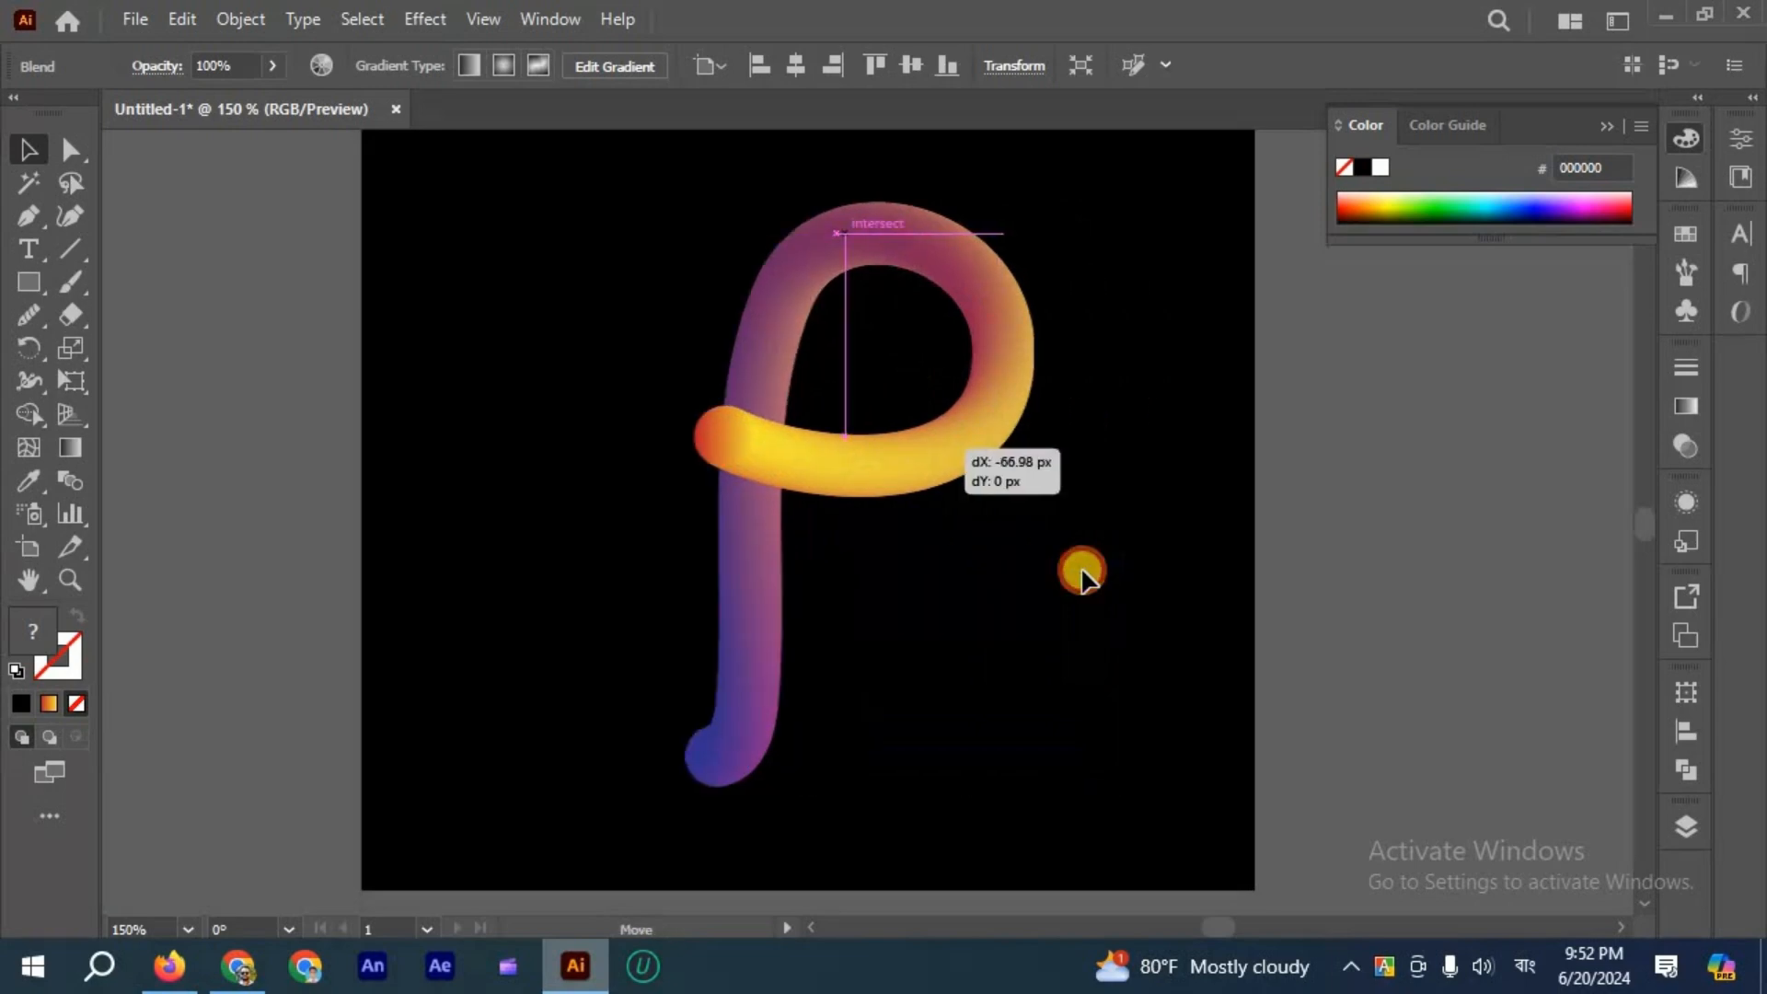
# Pull the spine's orange end anchor about 64 px left and stretch the loop's lower curve downward with the side anchor's handle.
pyautogui.scroll(-2, 1084, 571)
pyautogui.scroll(1, 1072, 570)
pyautogui.click(930, 504)
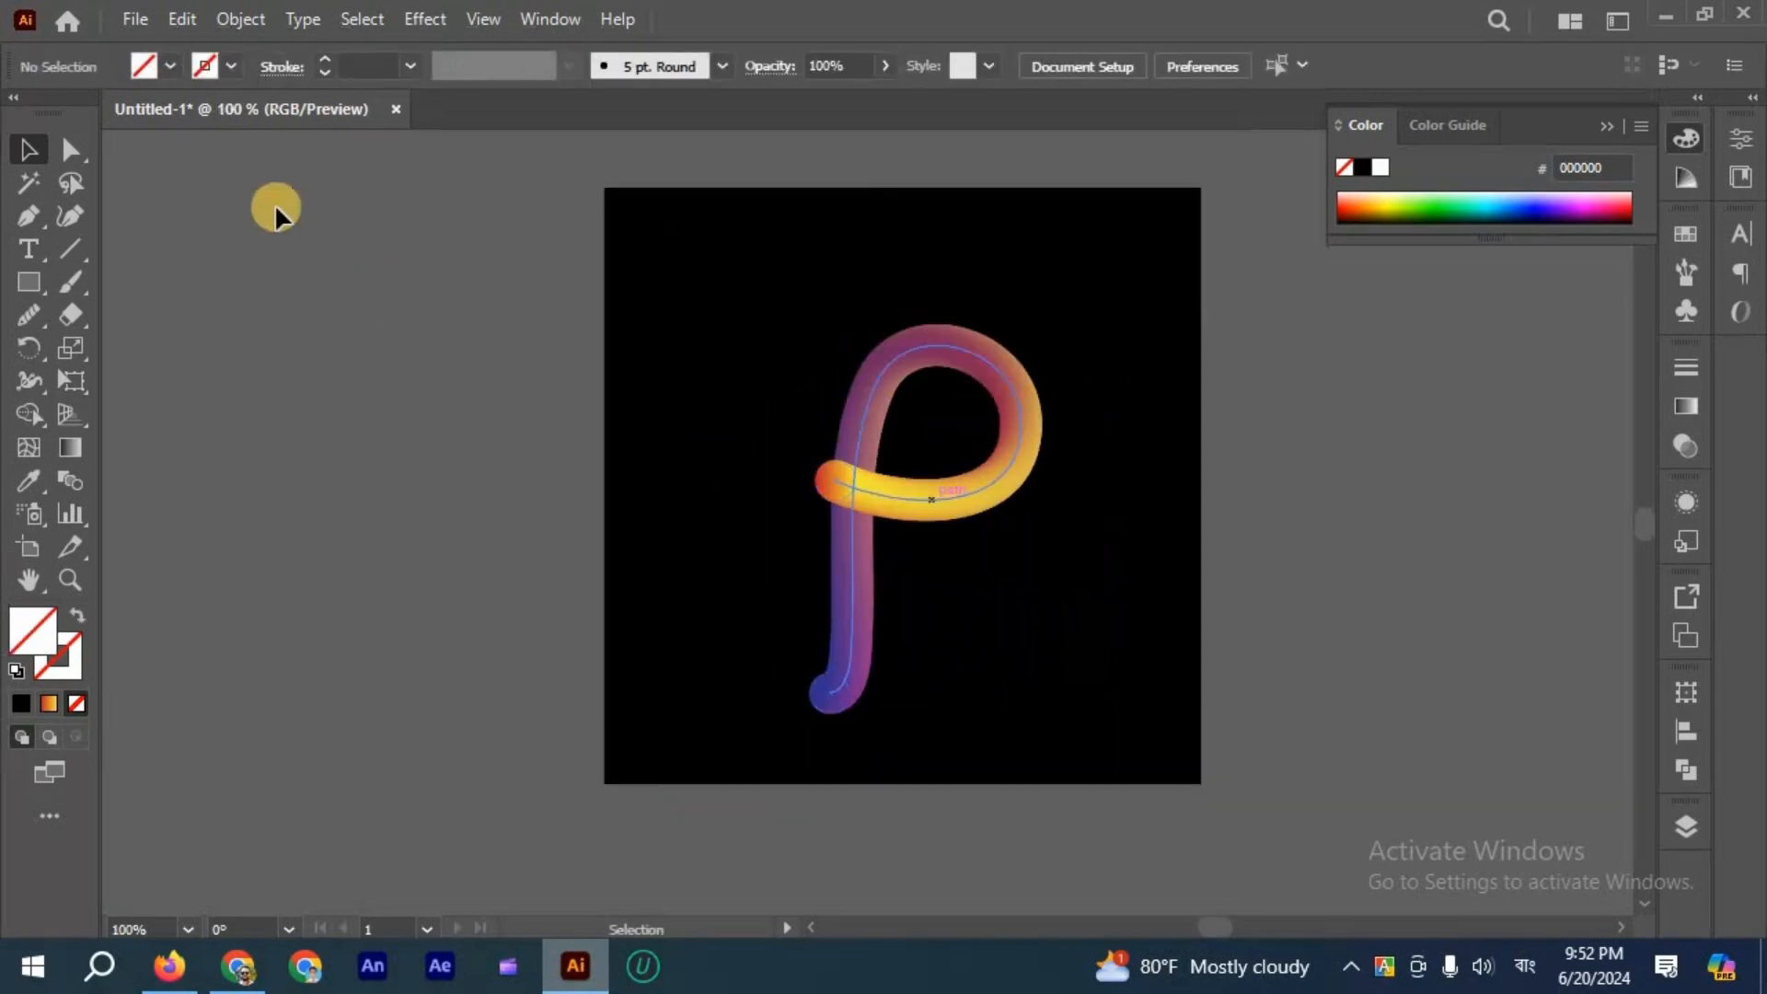
pyautogui.click(79, 152)
pyautogui.scroll(2, 847, 488)
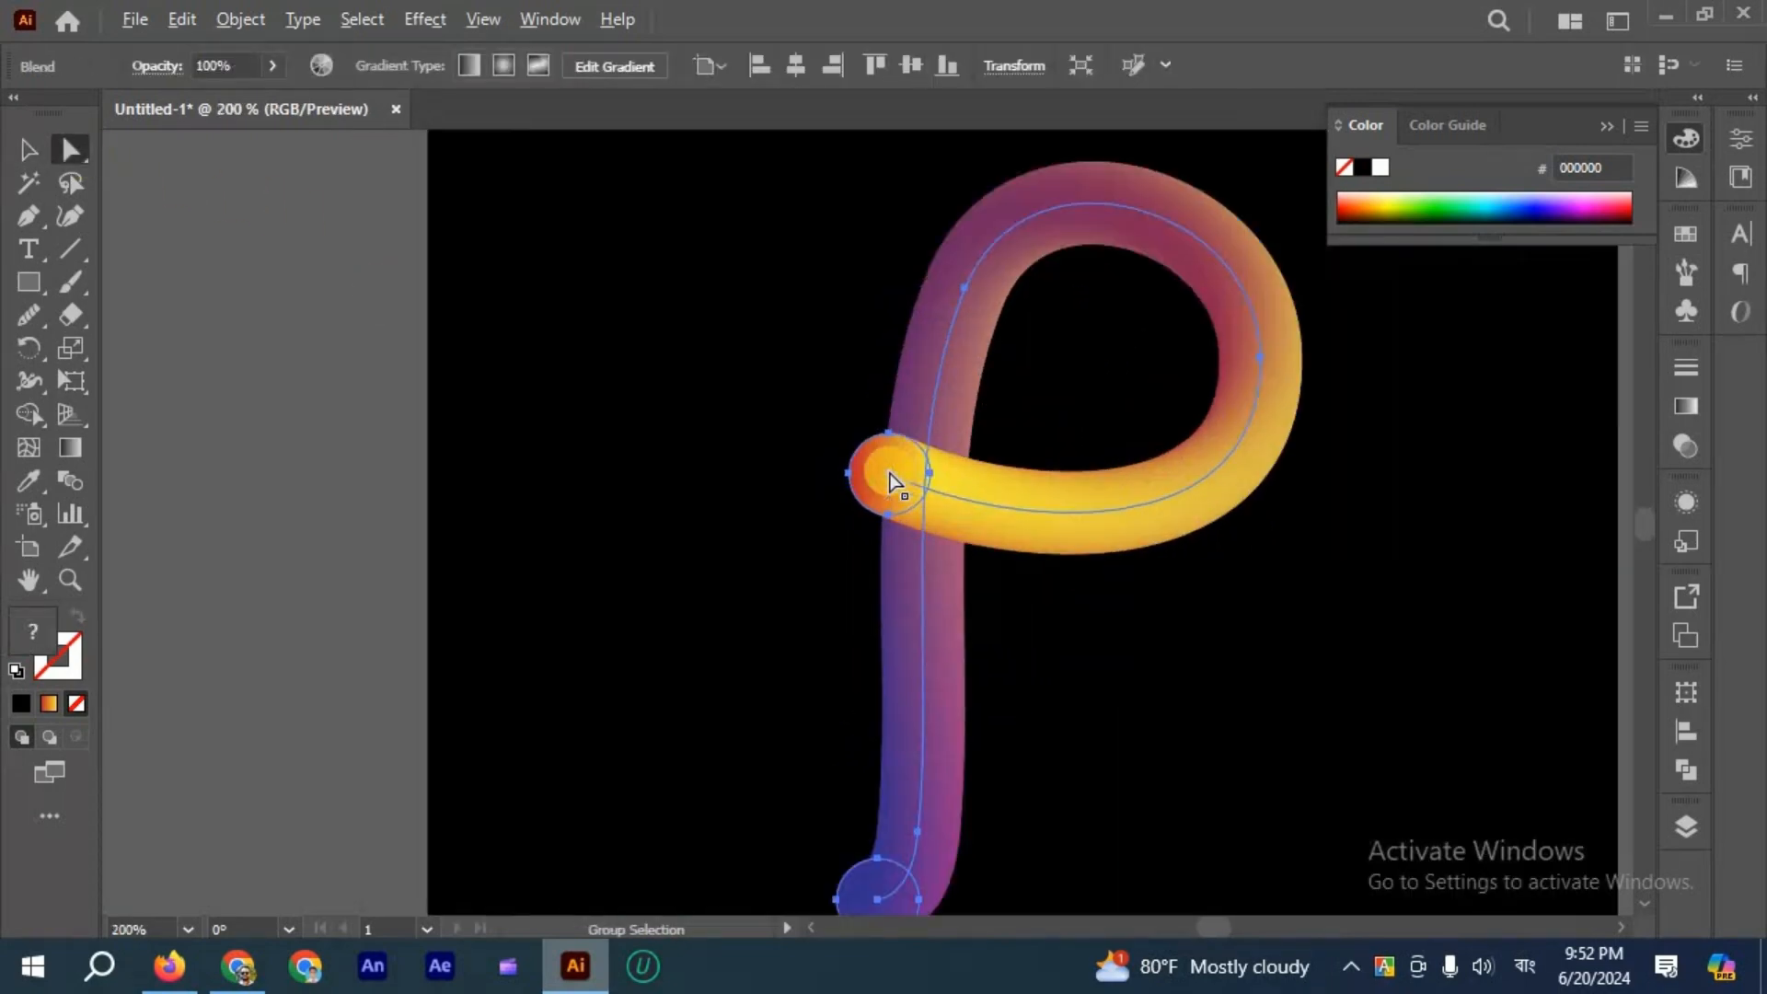
pyautogui.moveTo(889, 472); pyautogui.dragTo(736, 457)
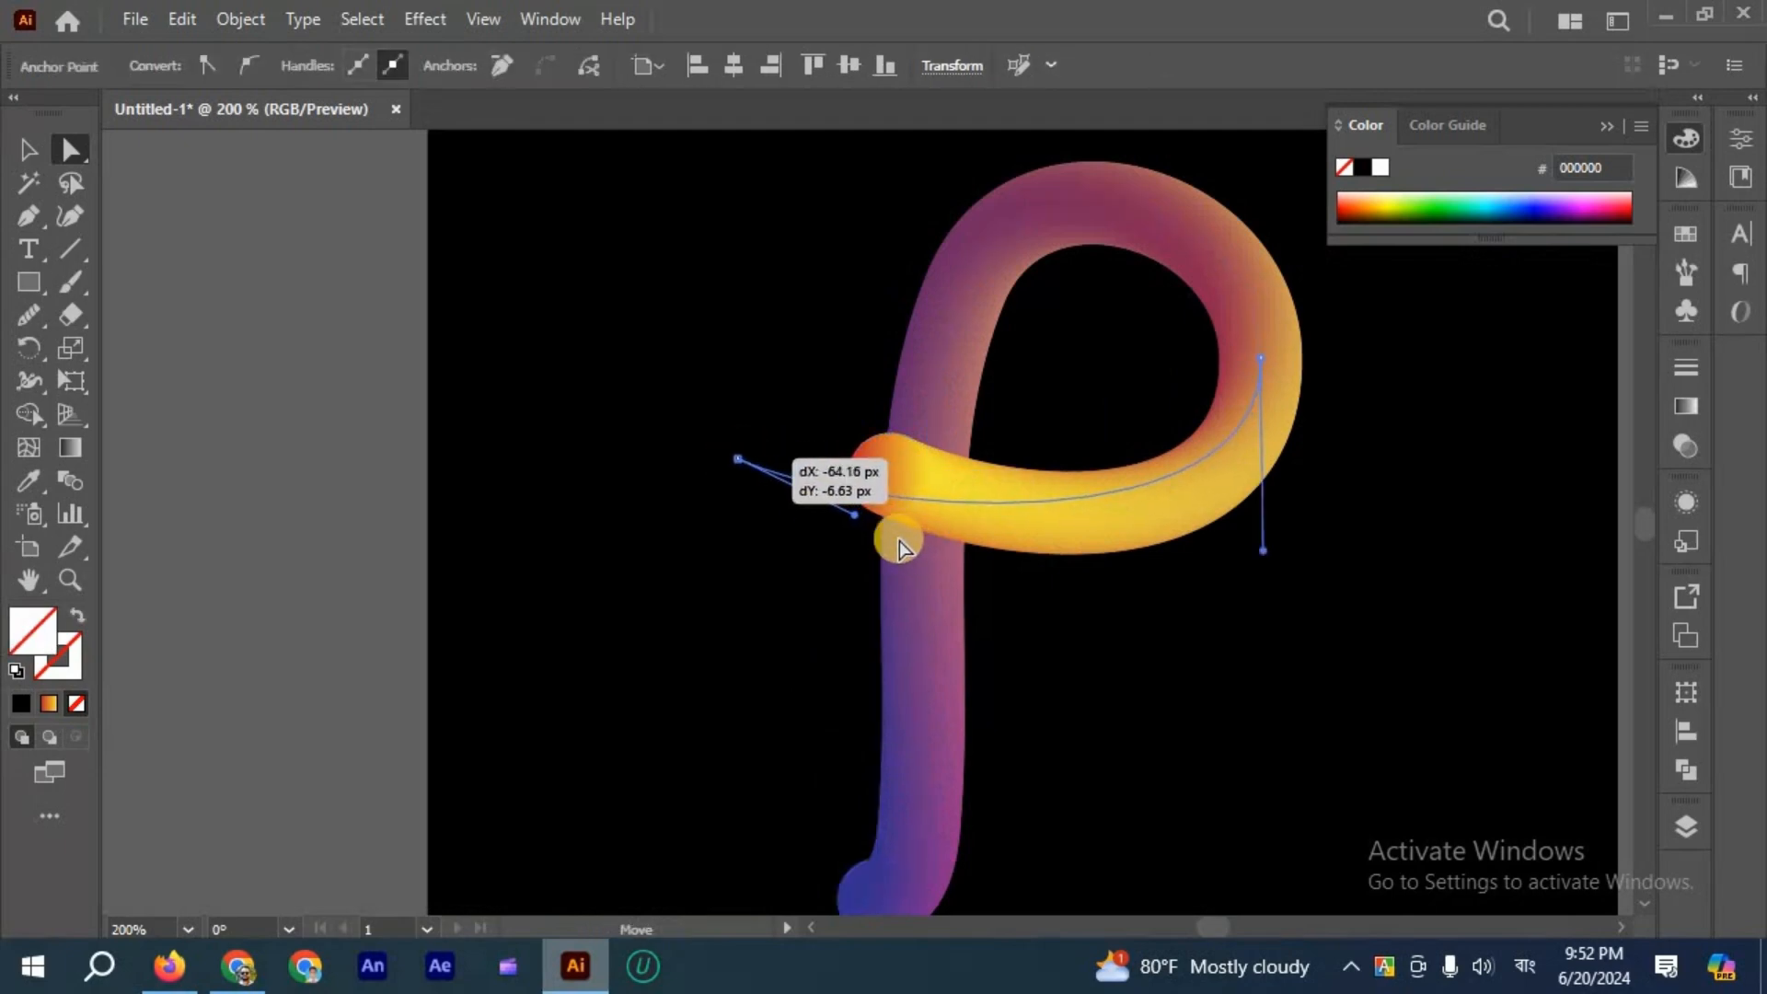
pyautogui.click(1151, 484)
pyautogui.moveTo(1261, 550); pyautogui.dragTo(1252, 695)
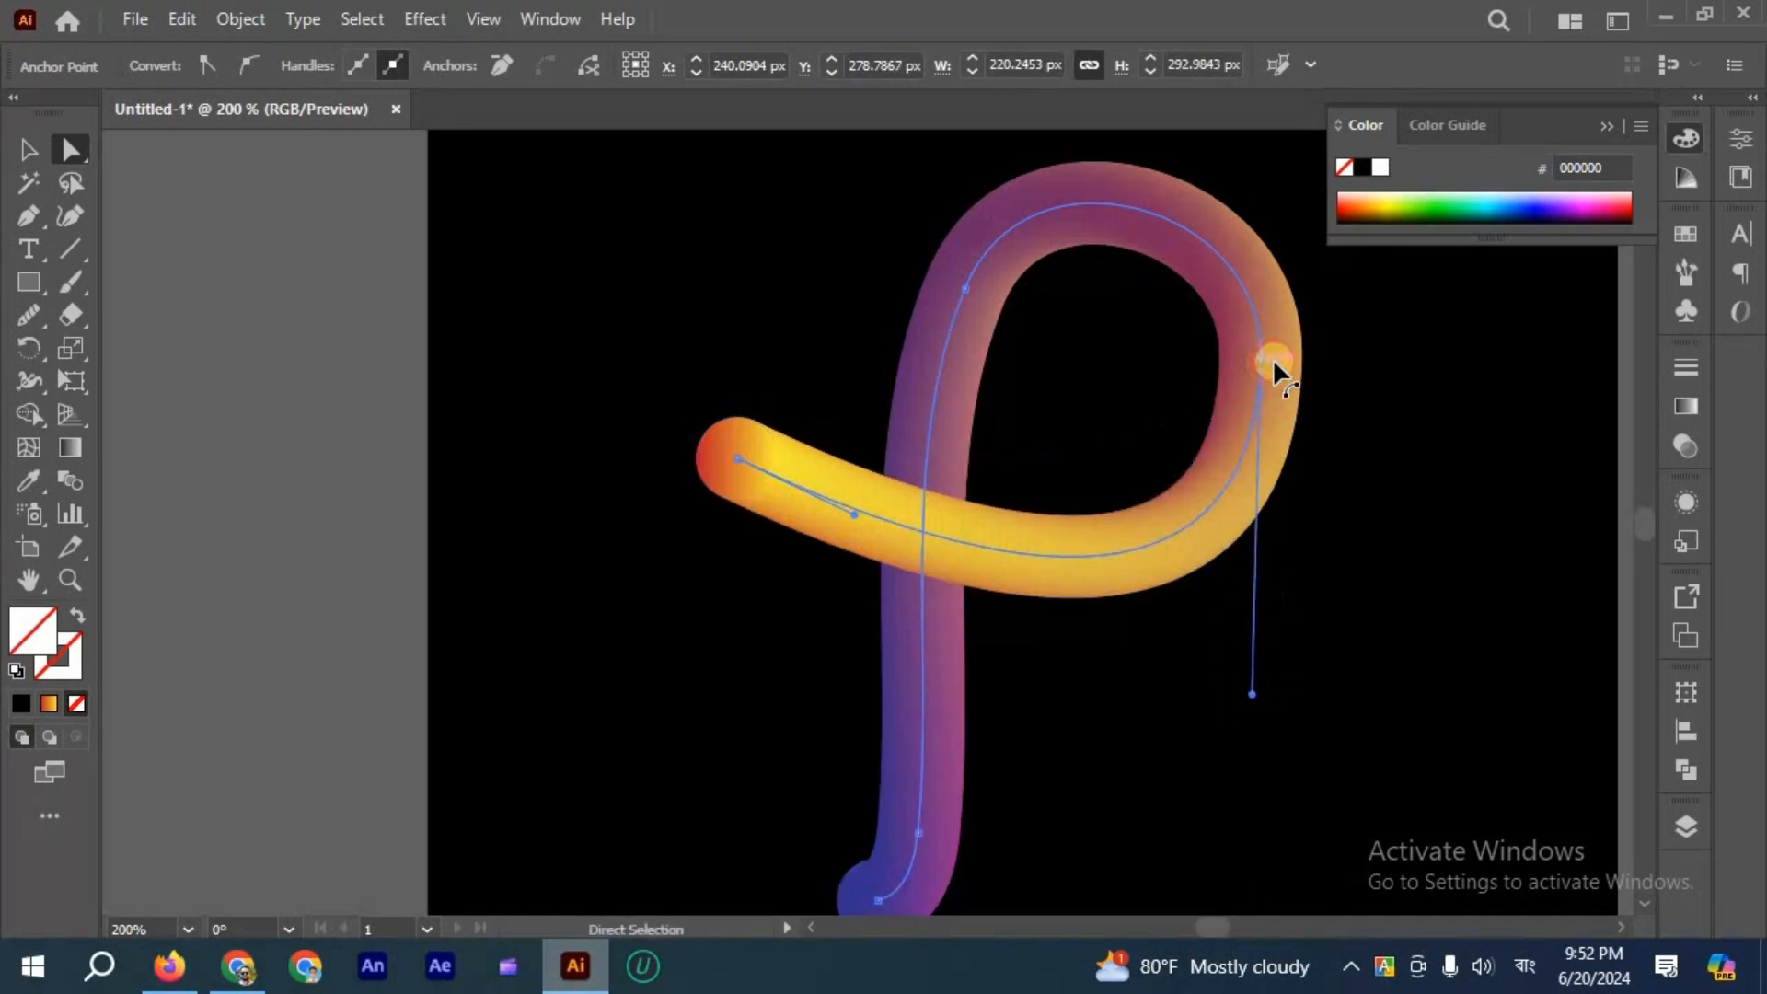
# Fine-tune the P's loop anchor and handle, and shift the orange end anchor about 32 px back to the right.
pyautogui.moveTo(1275, 362)
pyautogui.mouseDown()
pyautogui.moveTo(1254, 376)
pyautogui.moveTo(1279, 357)
pyautogui.mouseUp()
pyautogui.hotkey('ctrl', 'z')
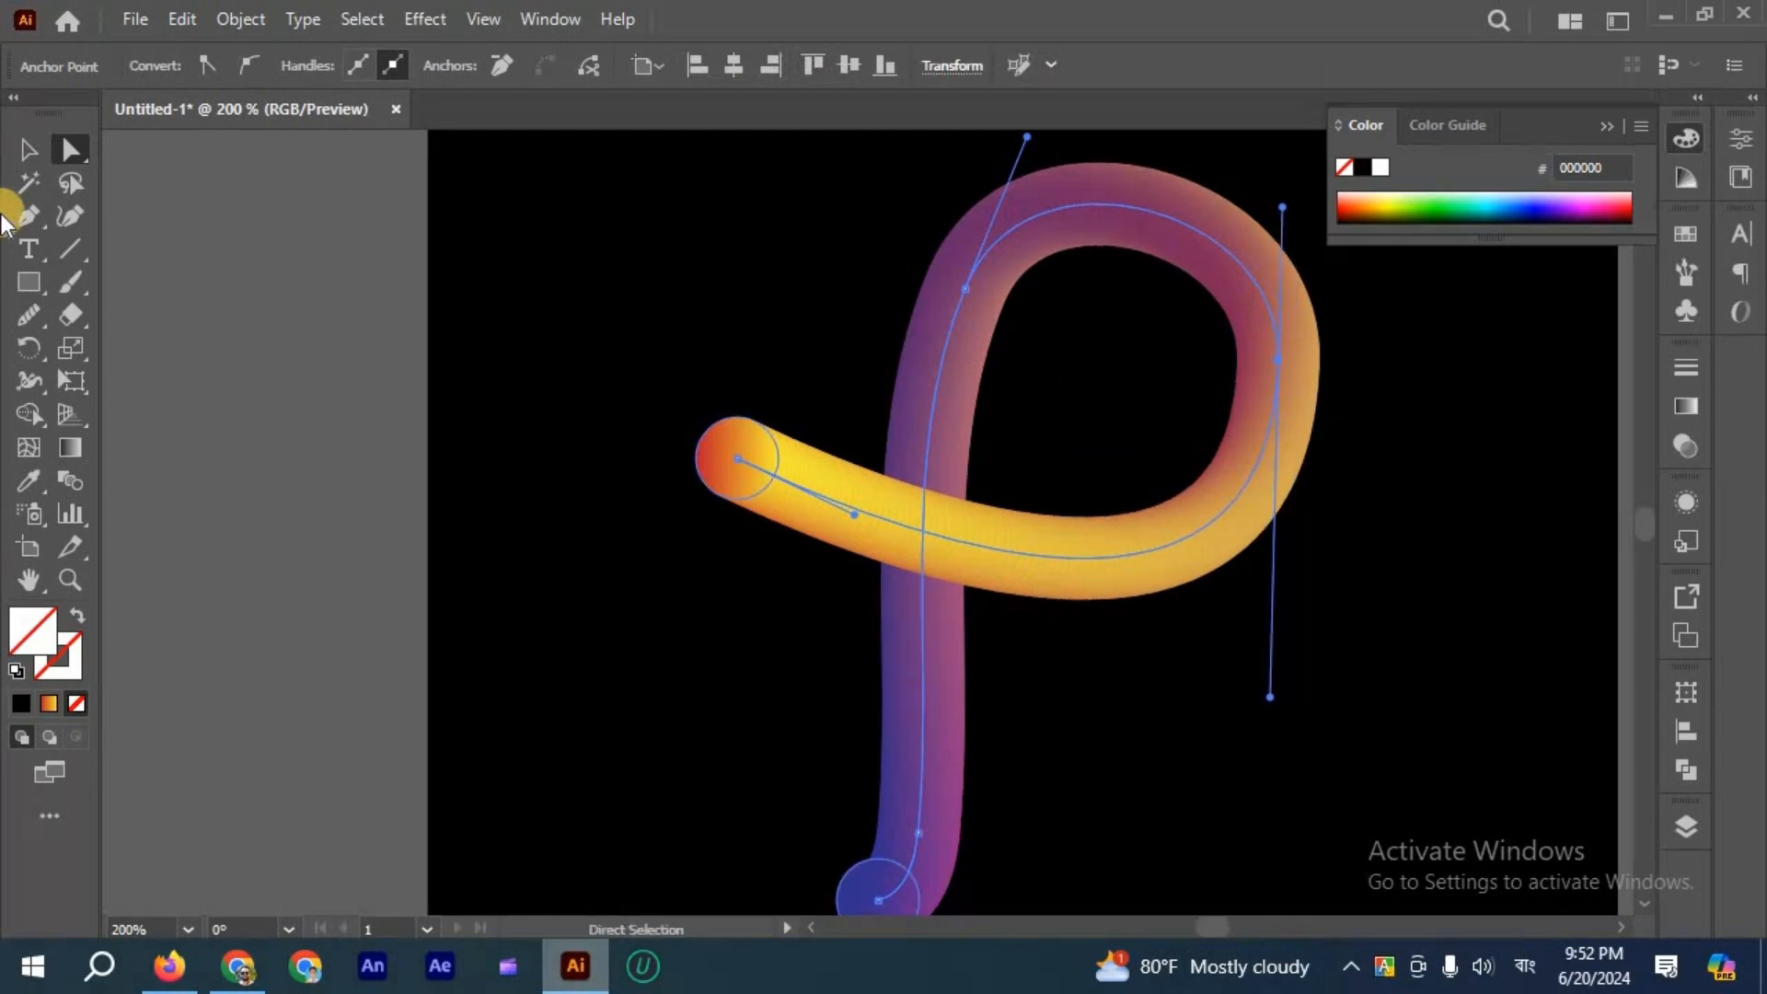
pyautogui.hotkey('ctrl', '-')
pyautogui.moveTo(797, 438); pyautogui.dragTo(897, 468)
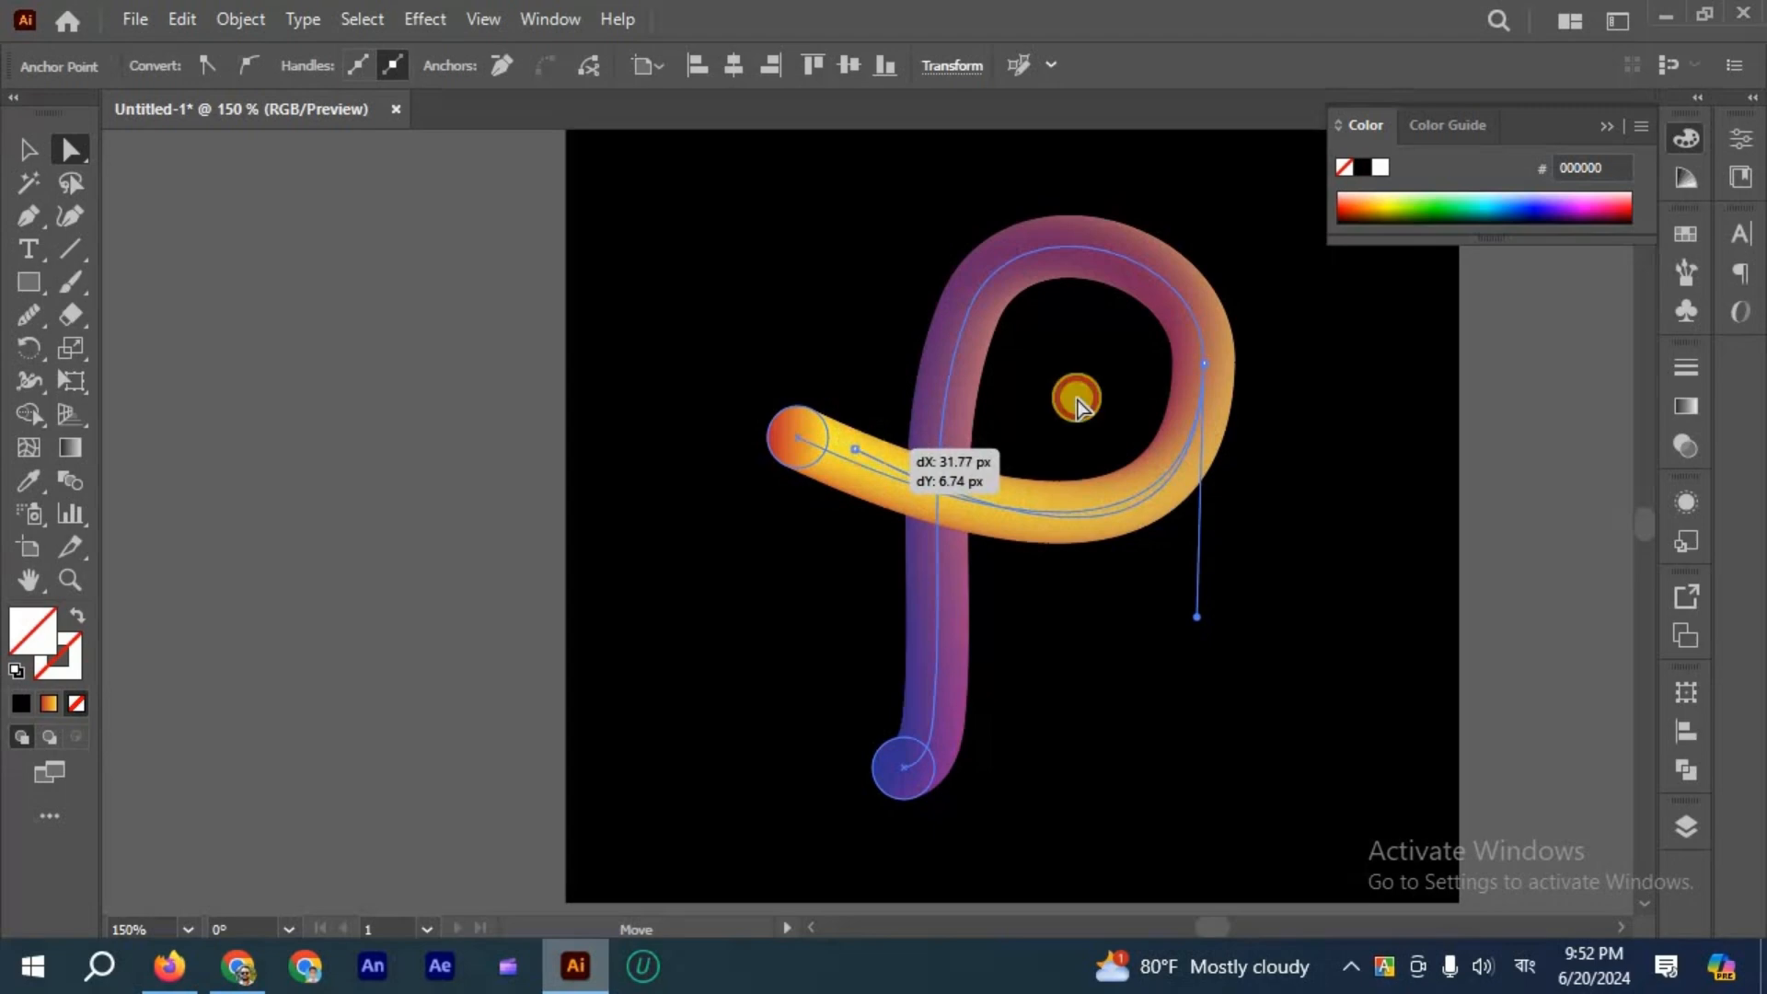
pyautogui.moveTo(1197, 617); pyautogui.dragTo(1179, 607)
pyautogui.click(1162, 416)
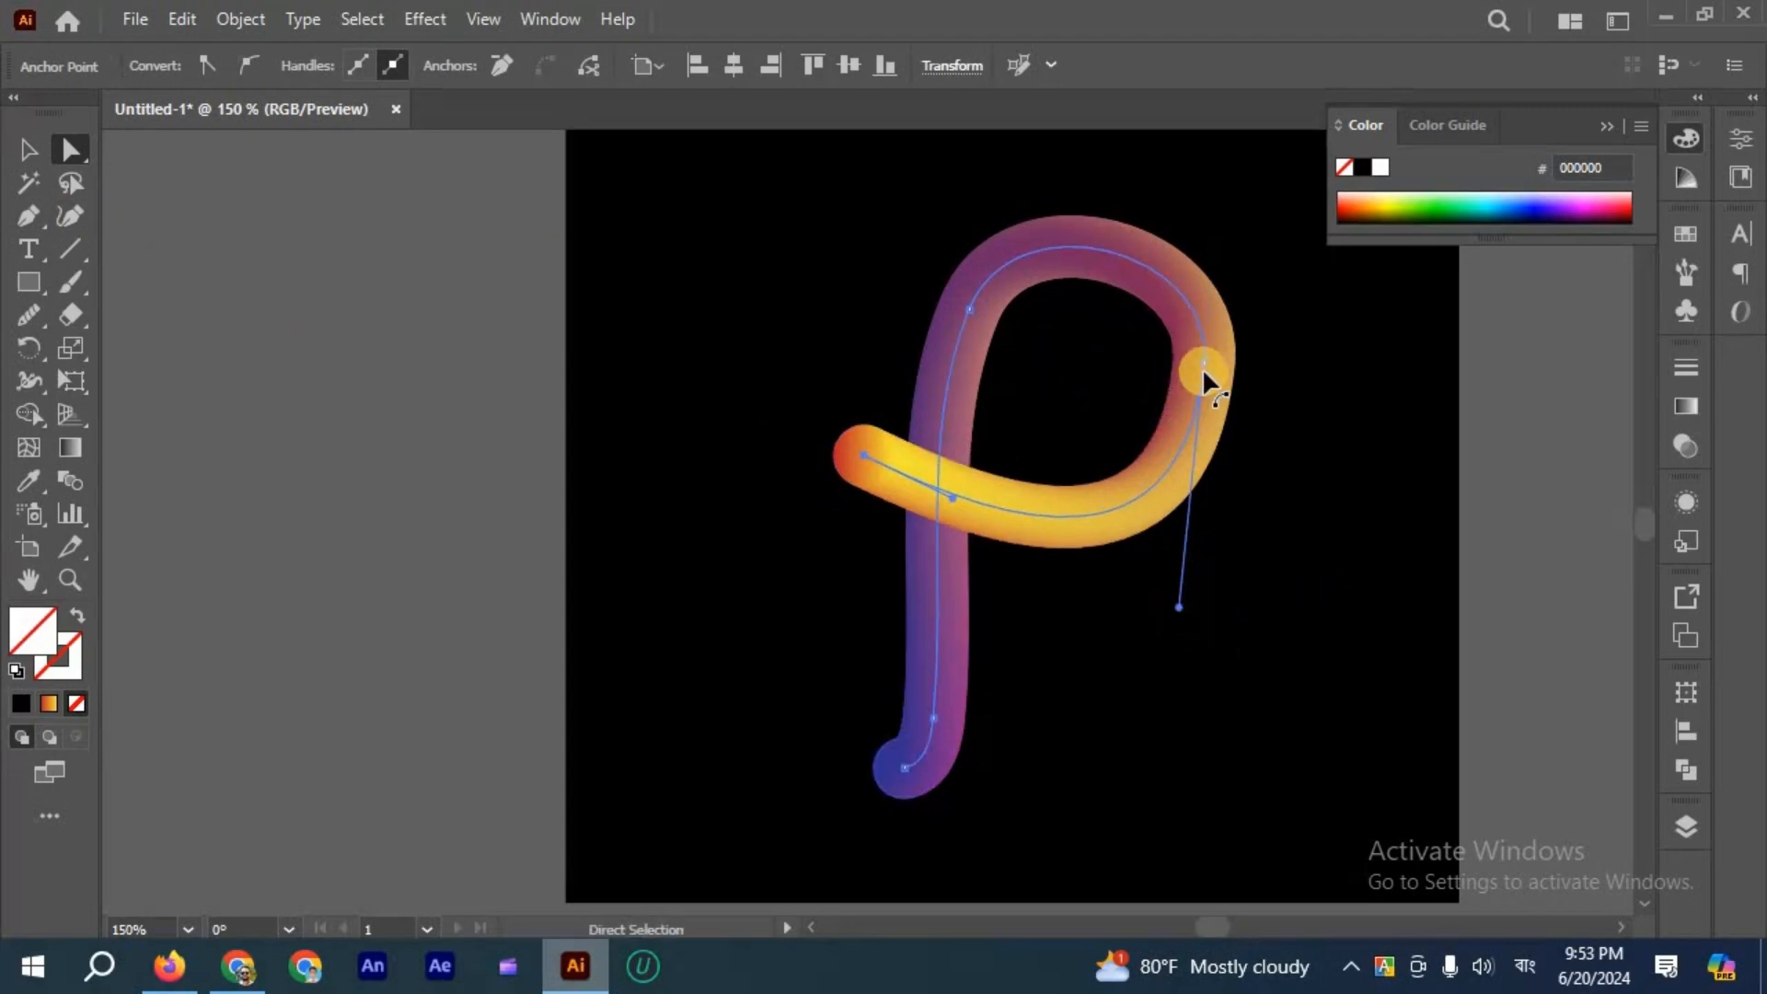
pyautogui.moveTo(1203, 366); pyautogui.dragTo(1201, 379)
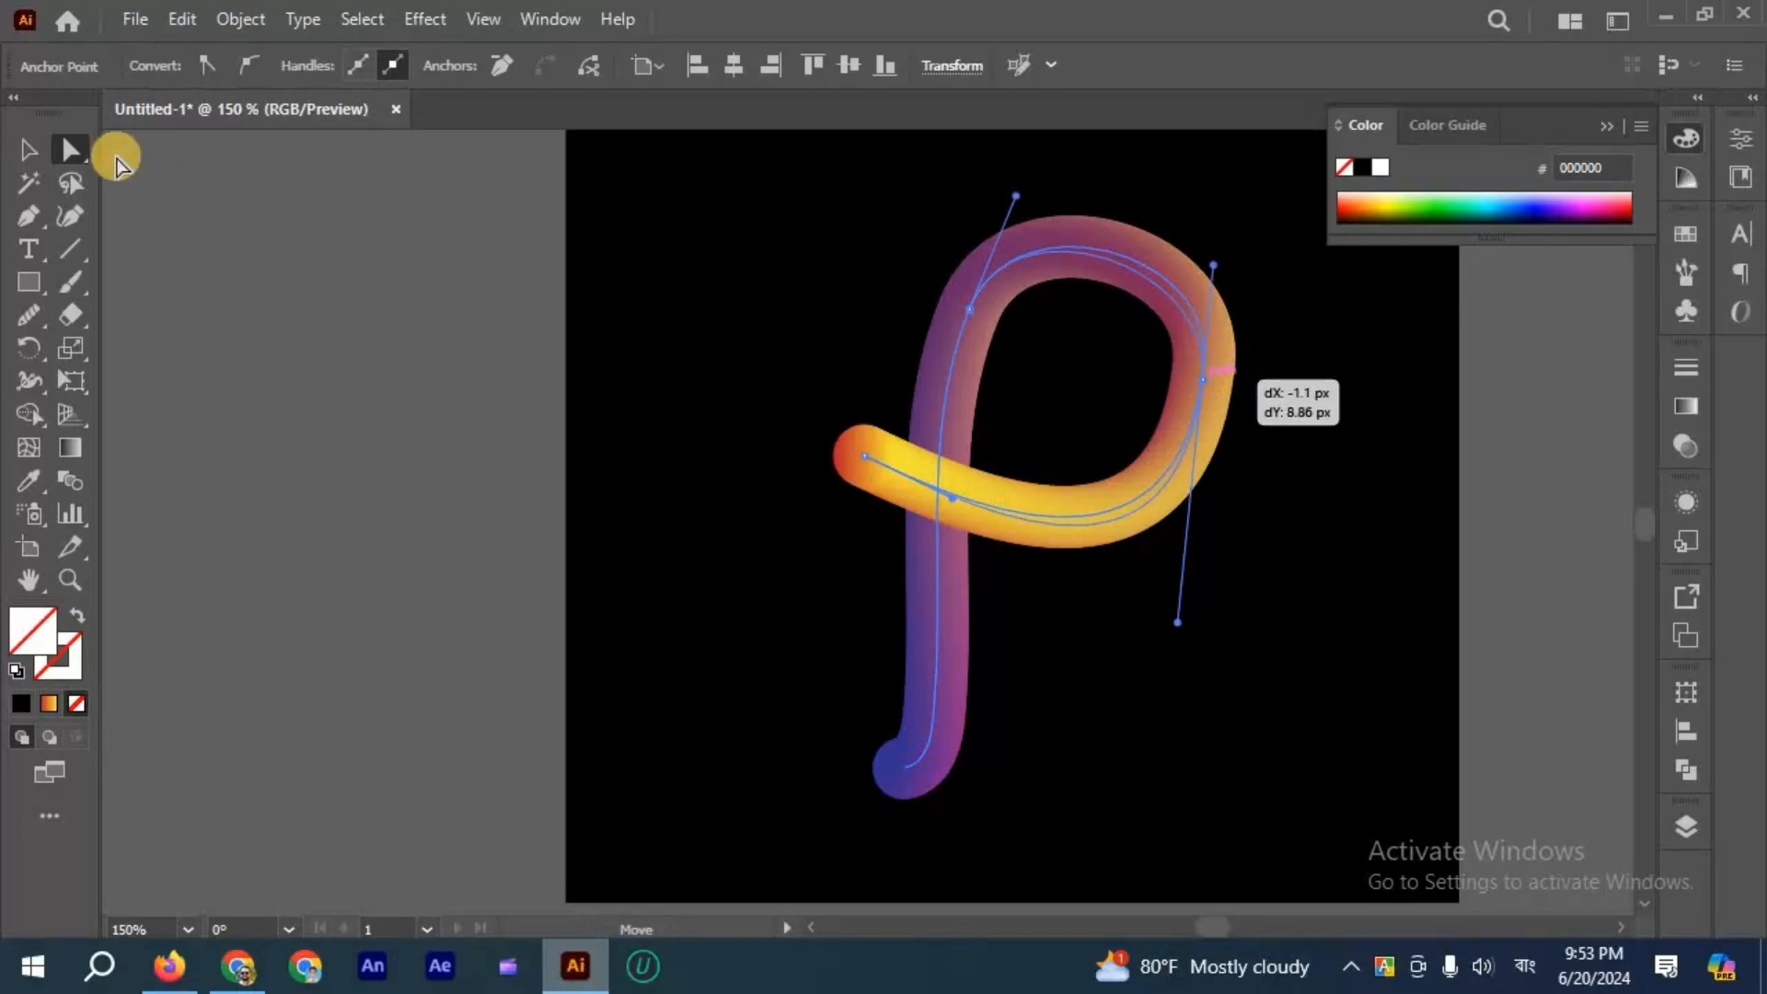
pyautogui.click(32, 147)
pyautogui.click(763, 326)
# Run the Smooth tool along the P loop's outer curve and lower stroke, then deselect the blend.
pyautogui.scroll(-2, 764, 325)
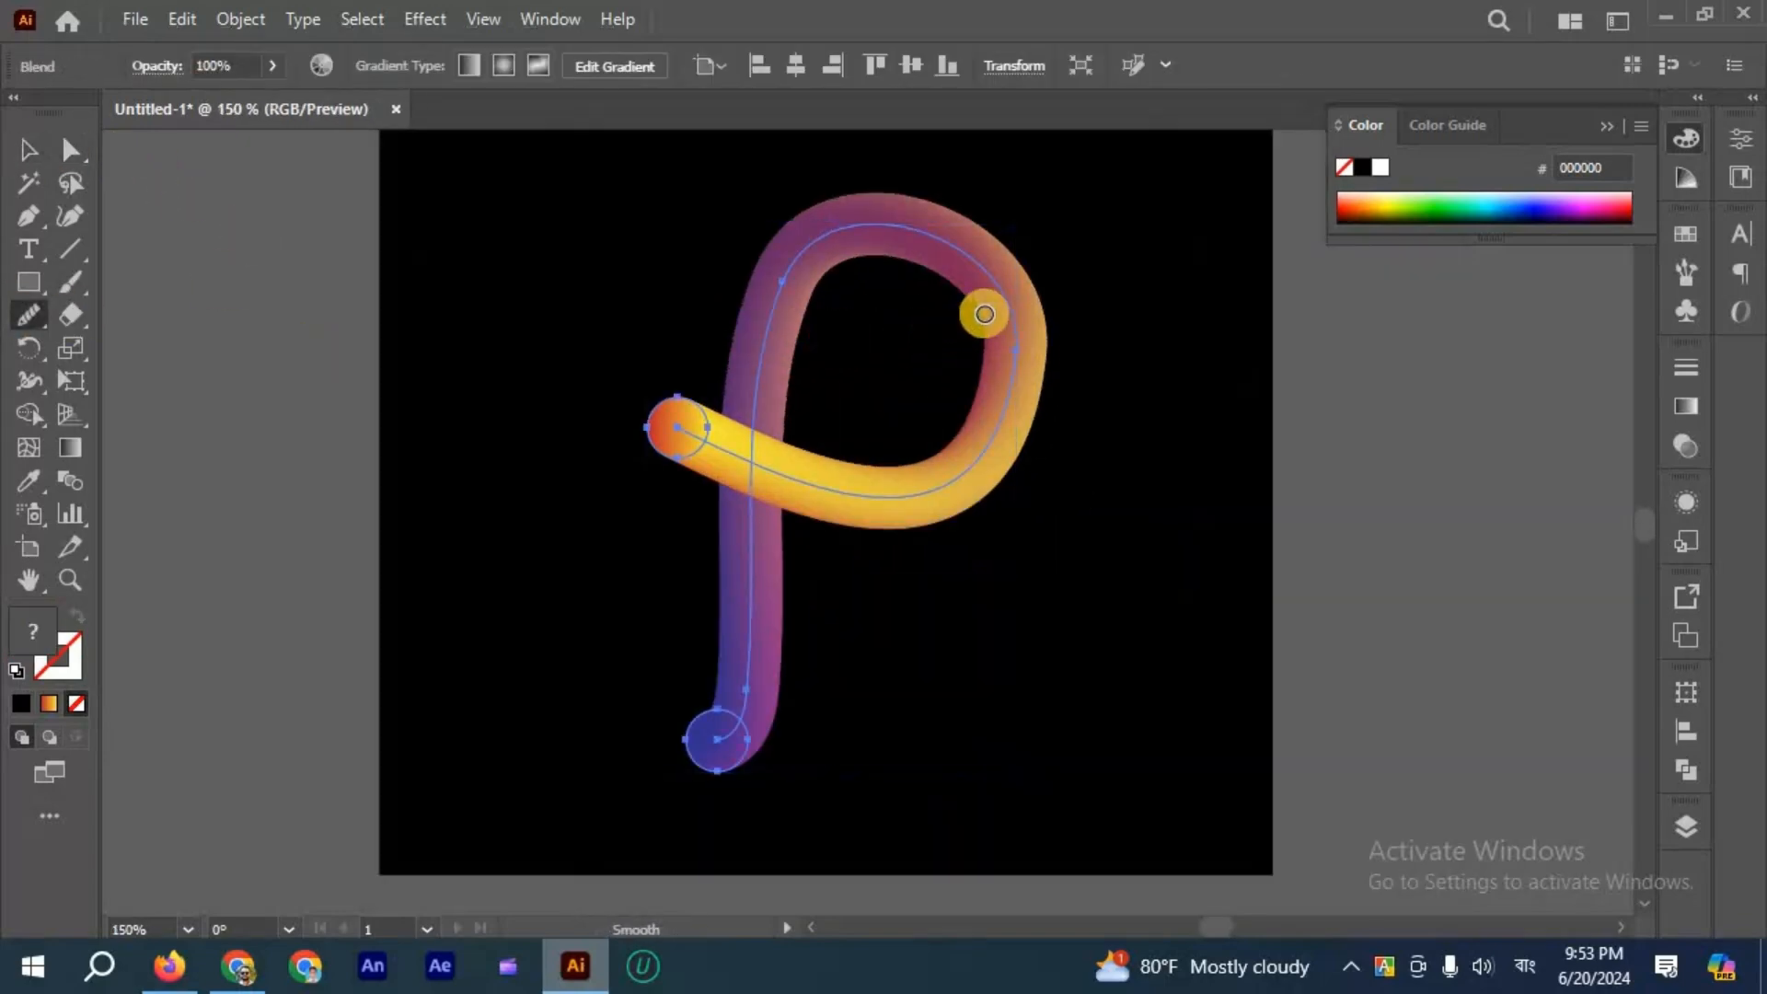
pyautogui.moveTo(1012, 329)
pyautogui.mouseDown()
pyautogui.moveTo(1010, 408)
pyautogui.moveTo(971, 457)
pyautogui.moveTo(856, 493)
pyautogui.mouseUp()
pyautogui.click(236, 336)
pyautogui.click(33, 152)
pyautogui.click(1182, 432)
pyautogui.hotkey('ctrl', '-')
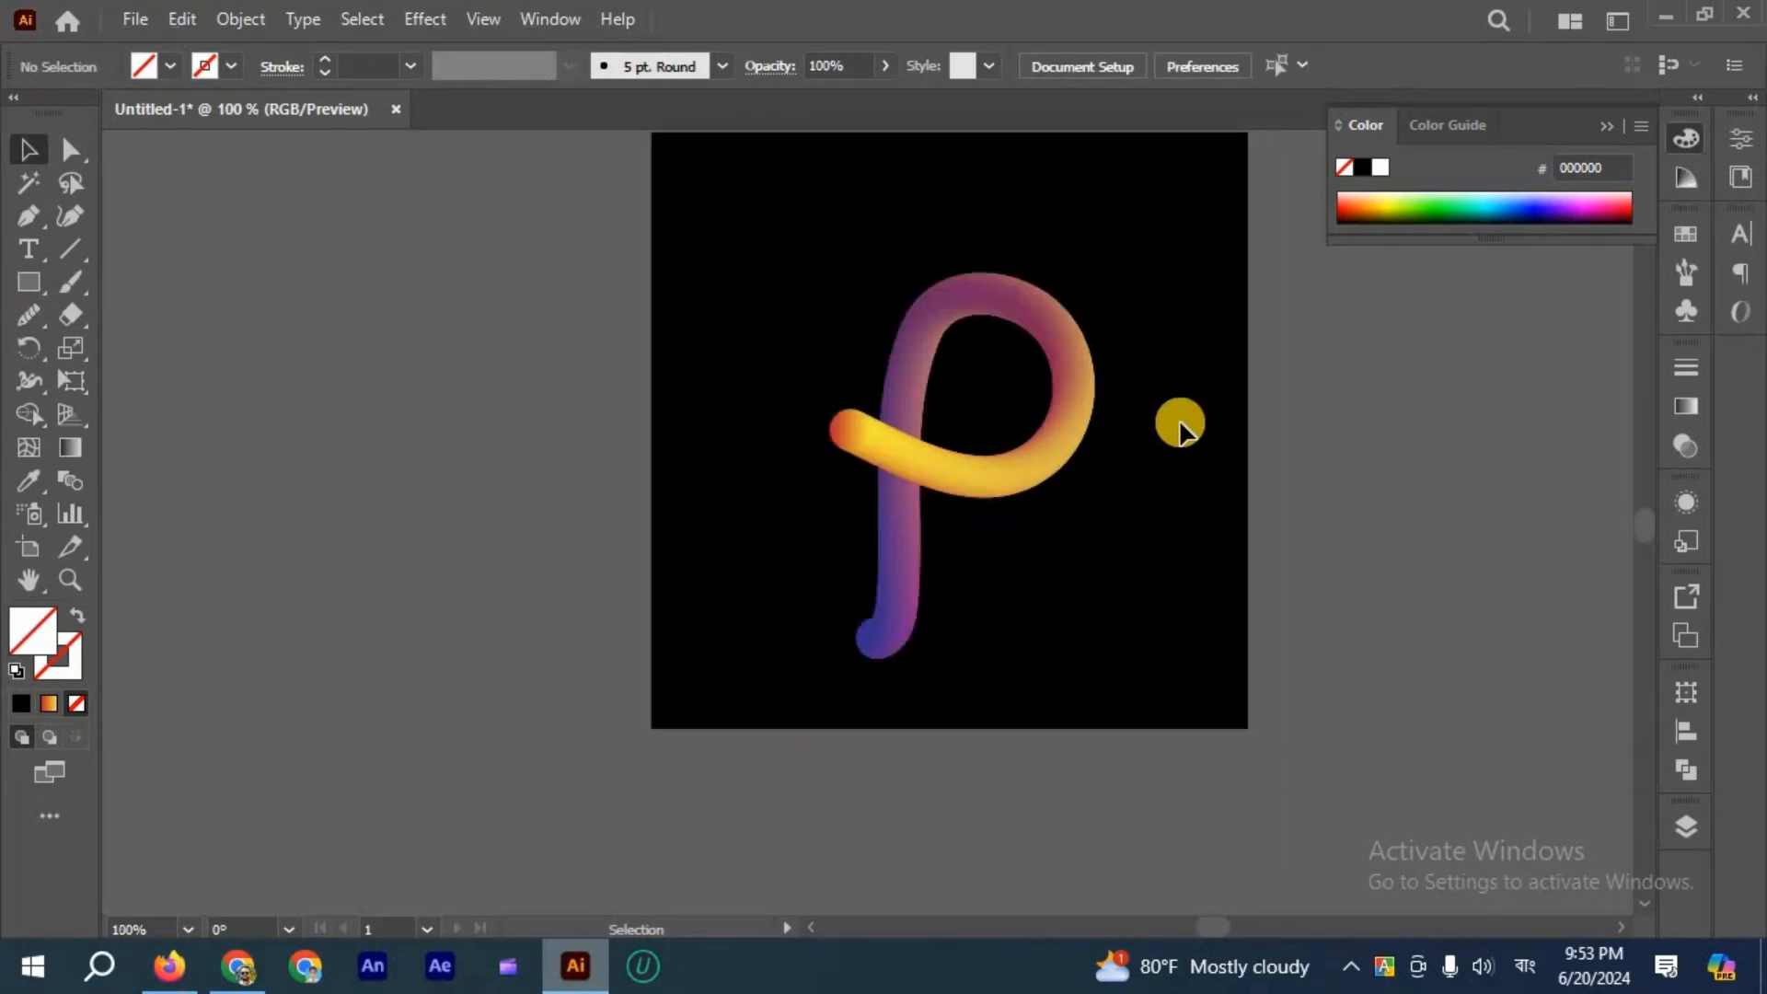
# Centre the P blend on the black square and place a copy of it outside the square on the left.
pyautogui.moveTo(1089, 514); pyautogui.dragTo(1101, 497)
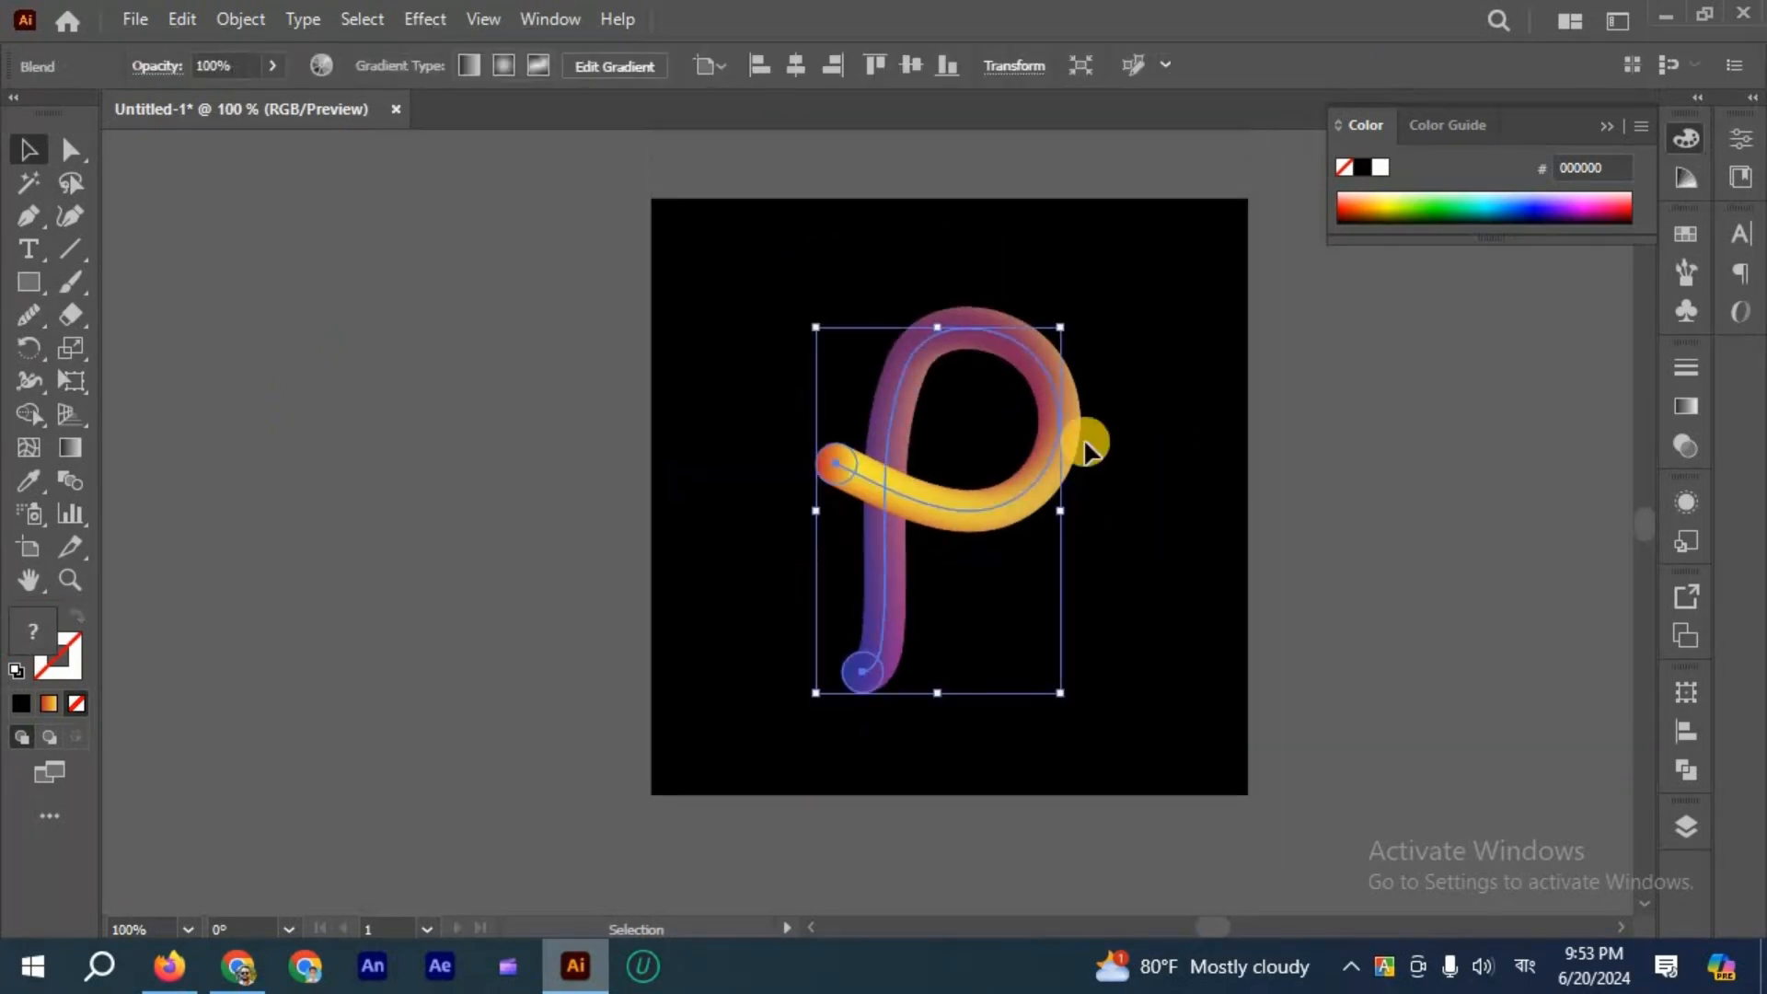
pyautogui.hotkey('ctrl', '+')
pyautogui.click(428, 20)
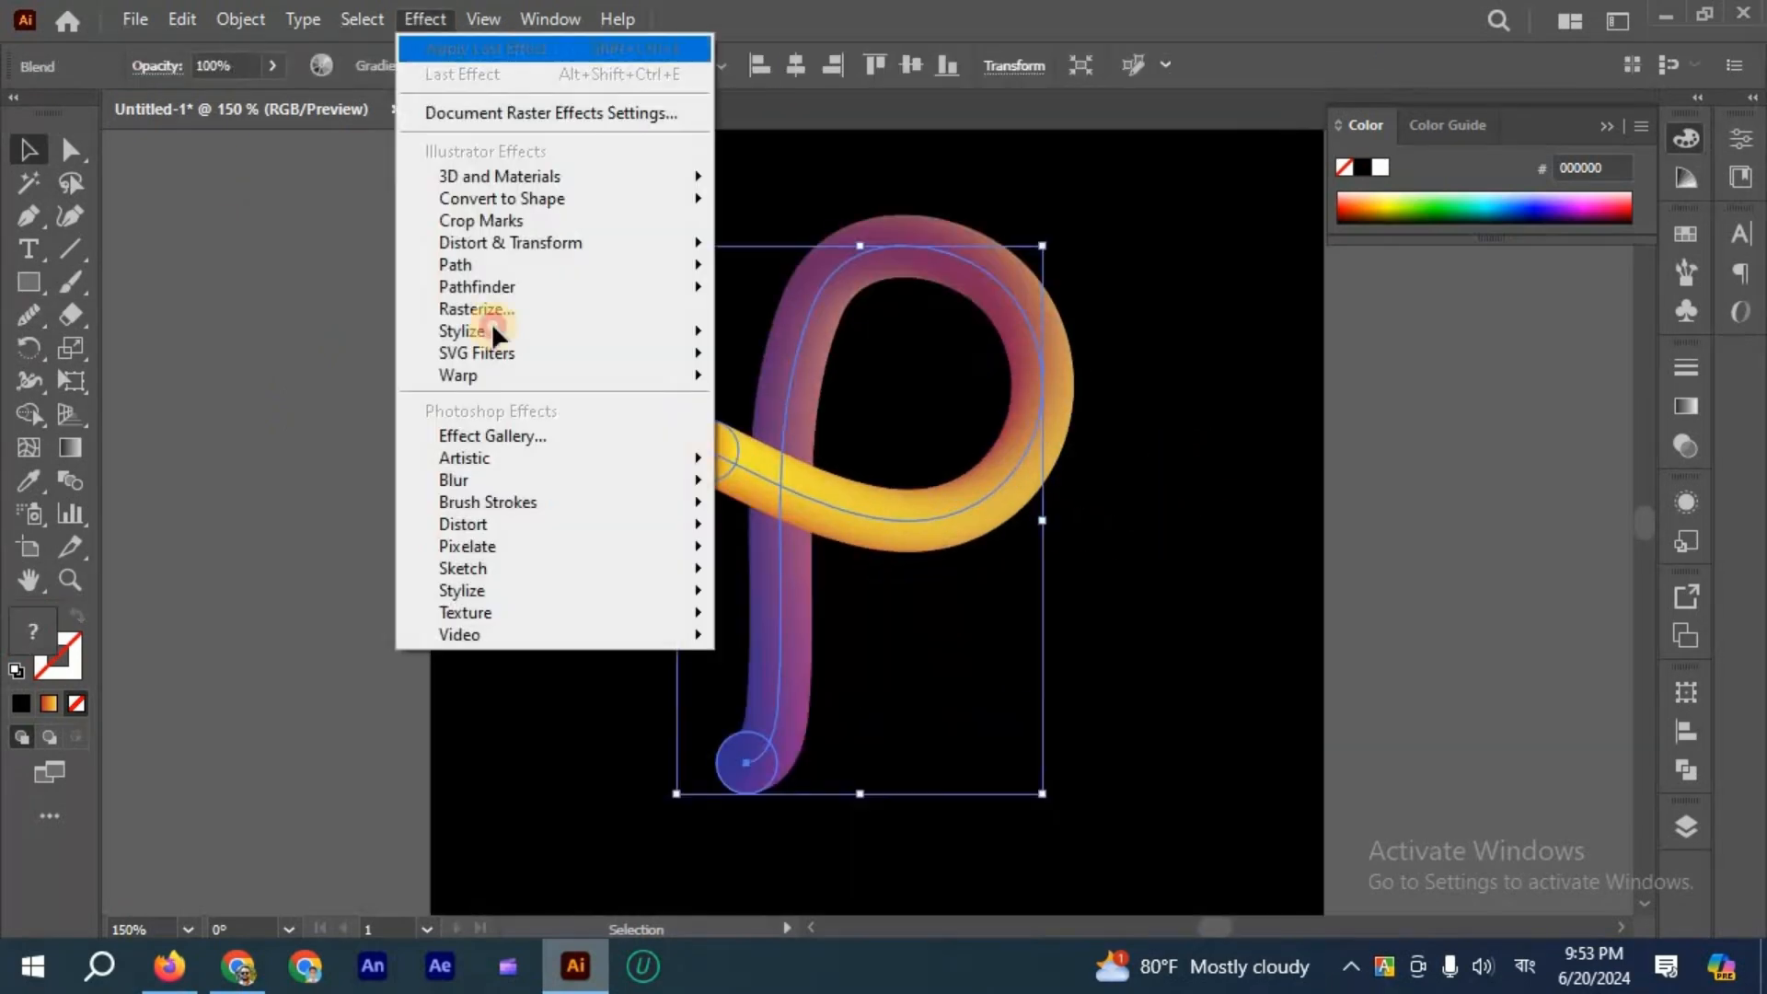
pyautogui.click(1134, 510)
pyautogui.click(1053, 512)
pyautogui.scroll(-1, 1053, 513)
pyautogui.moveTo(1053, 512); pyautogui.dragTo(556, 502)
pyautogui.scroll(1, 987, 563)
# Apply a Roughen effect to the P on the black square with absolute size 24 px, detail 73/in and corner points.
pyautogui.click(894, 464)
pyautogui.click(428, 20)
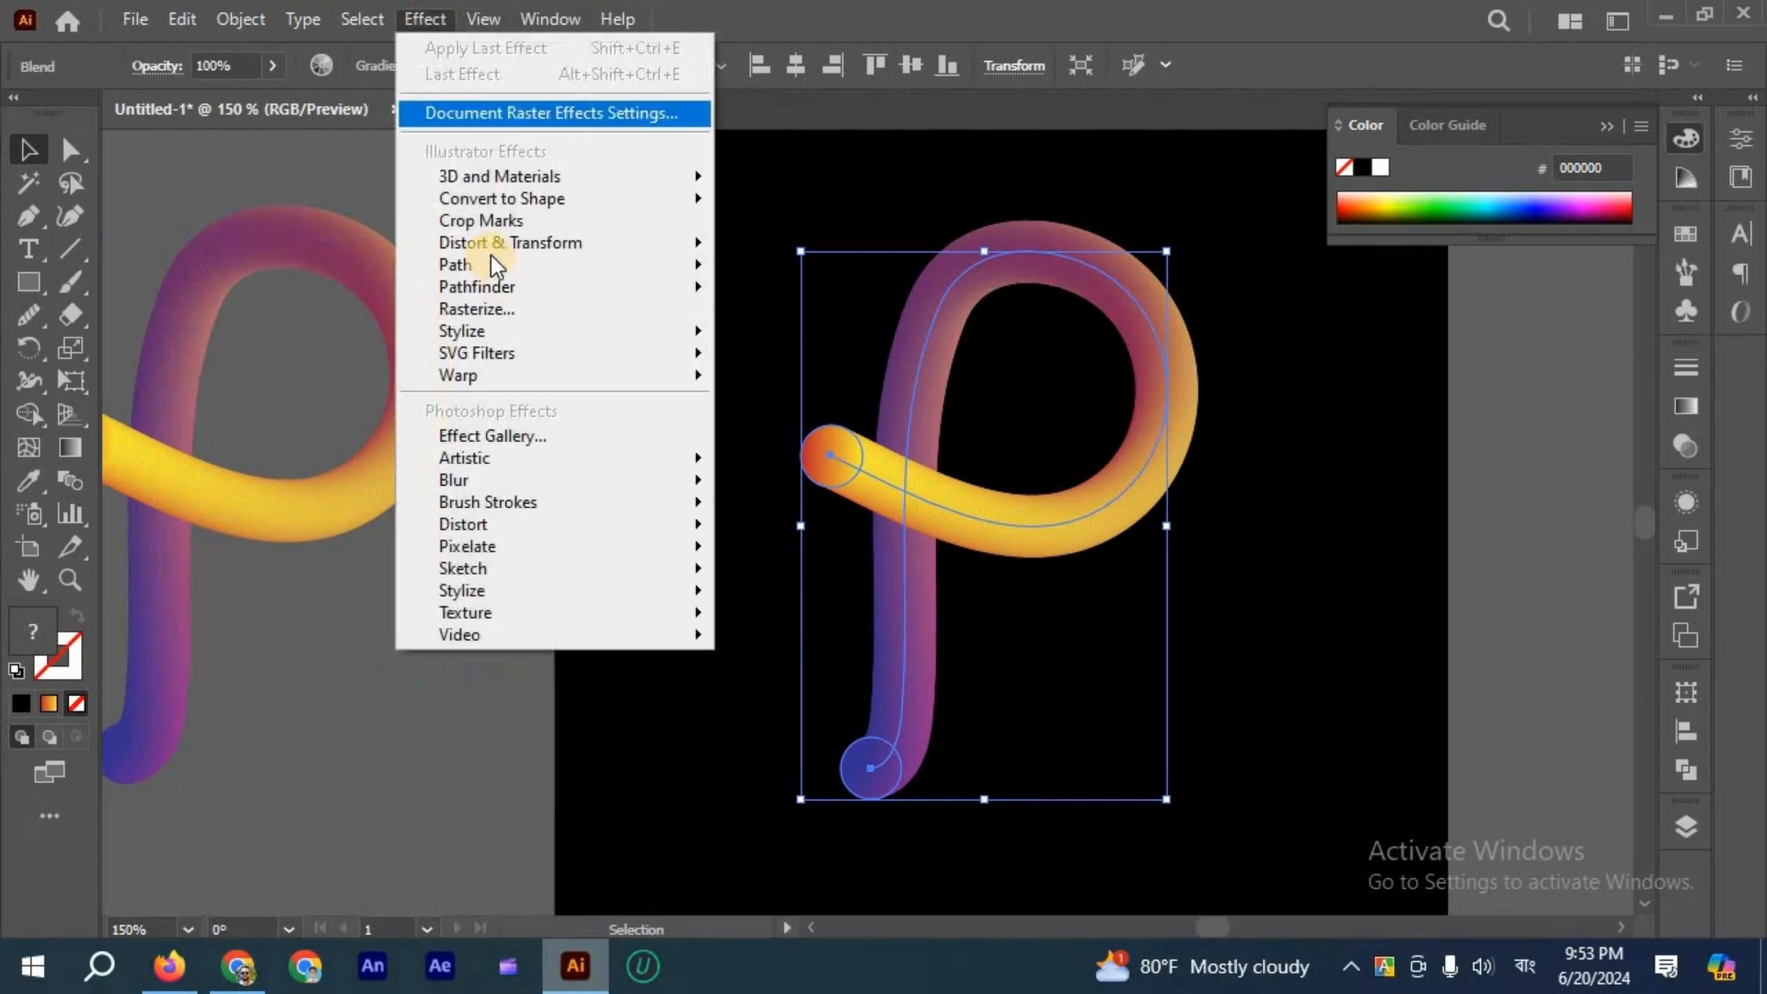
pyautogui.moveTo(489, 245)
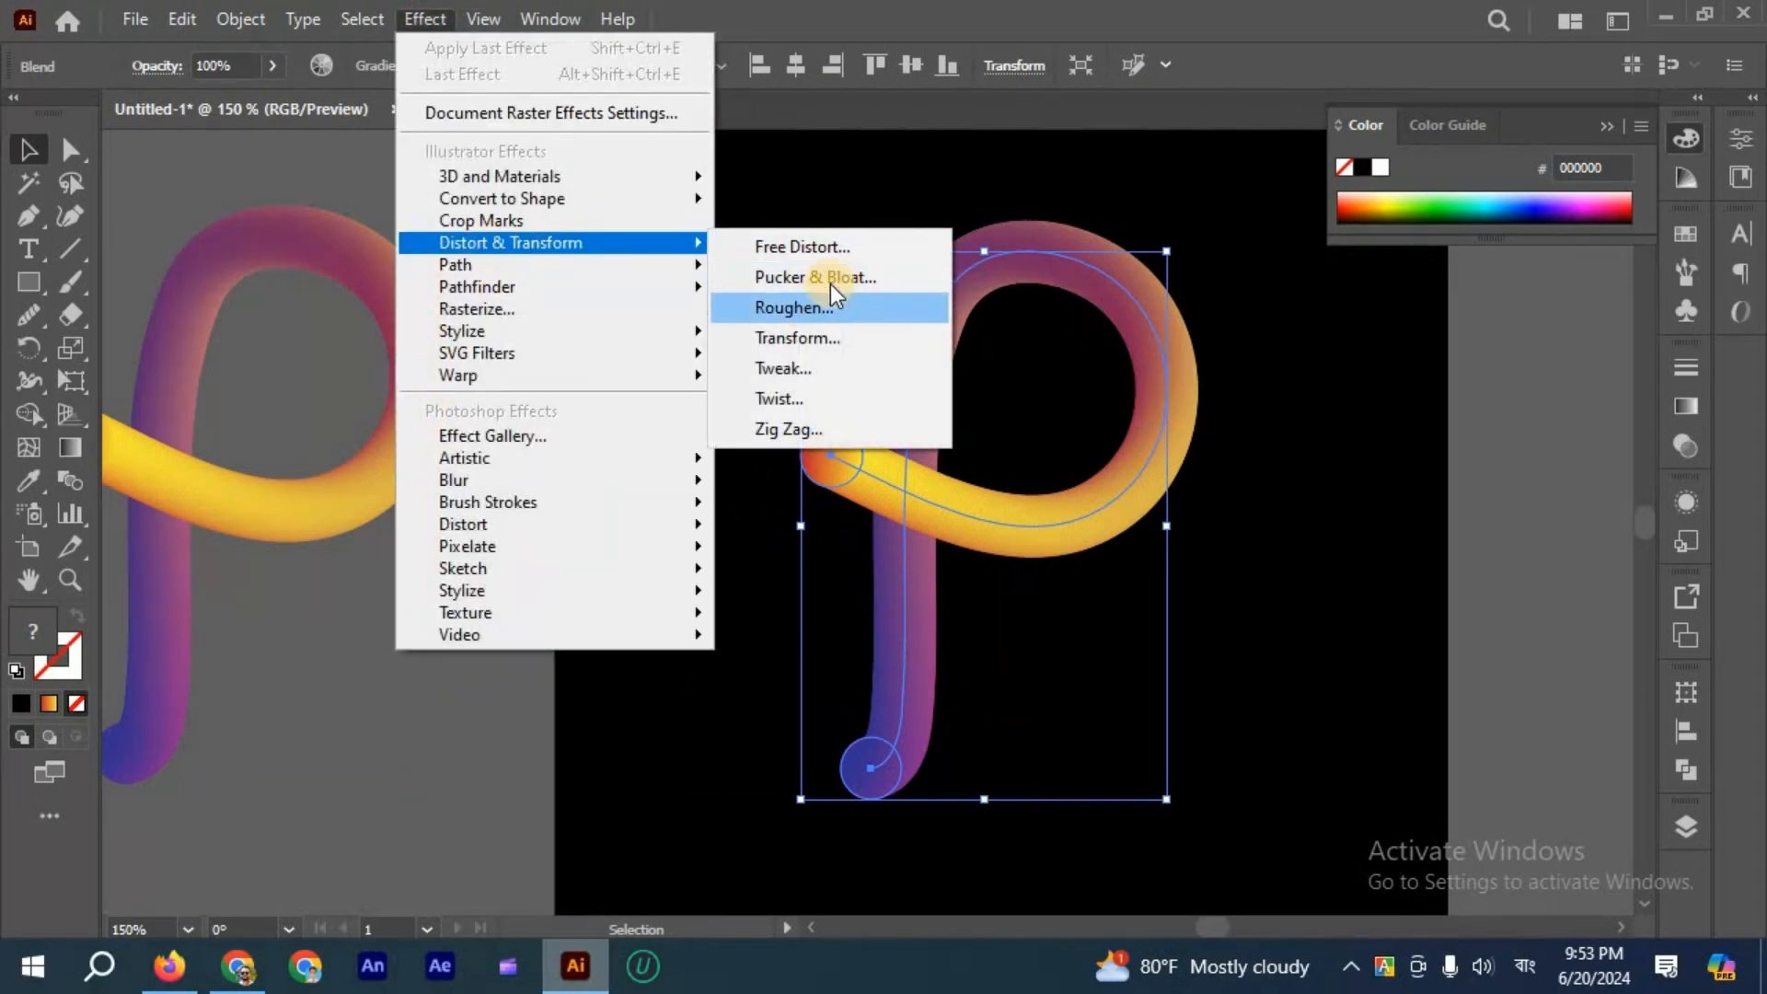
pyautogui.click(828, 300)
pyautogui.moveTo(981, 106); pyautogui.dragTo(492, 247)
pyautogui.moveTo(359, 340); pyautogui.dragTo(366, 340)
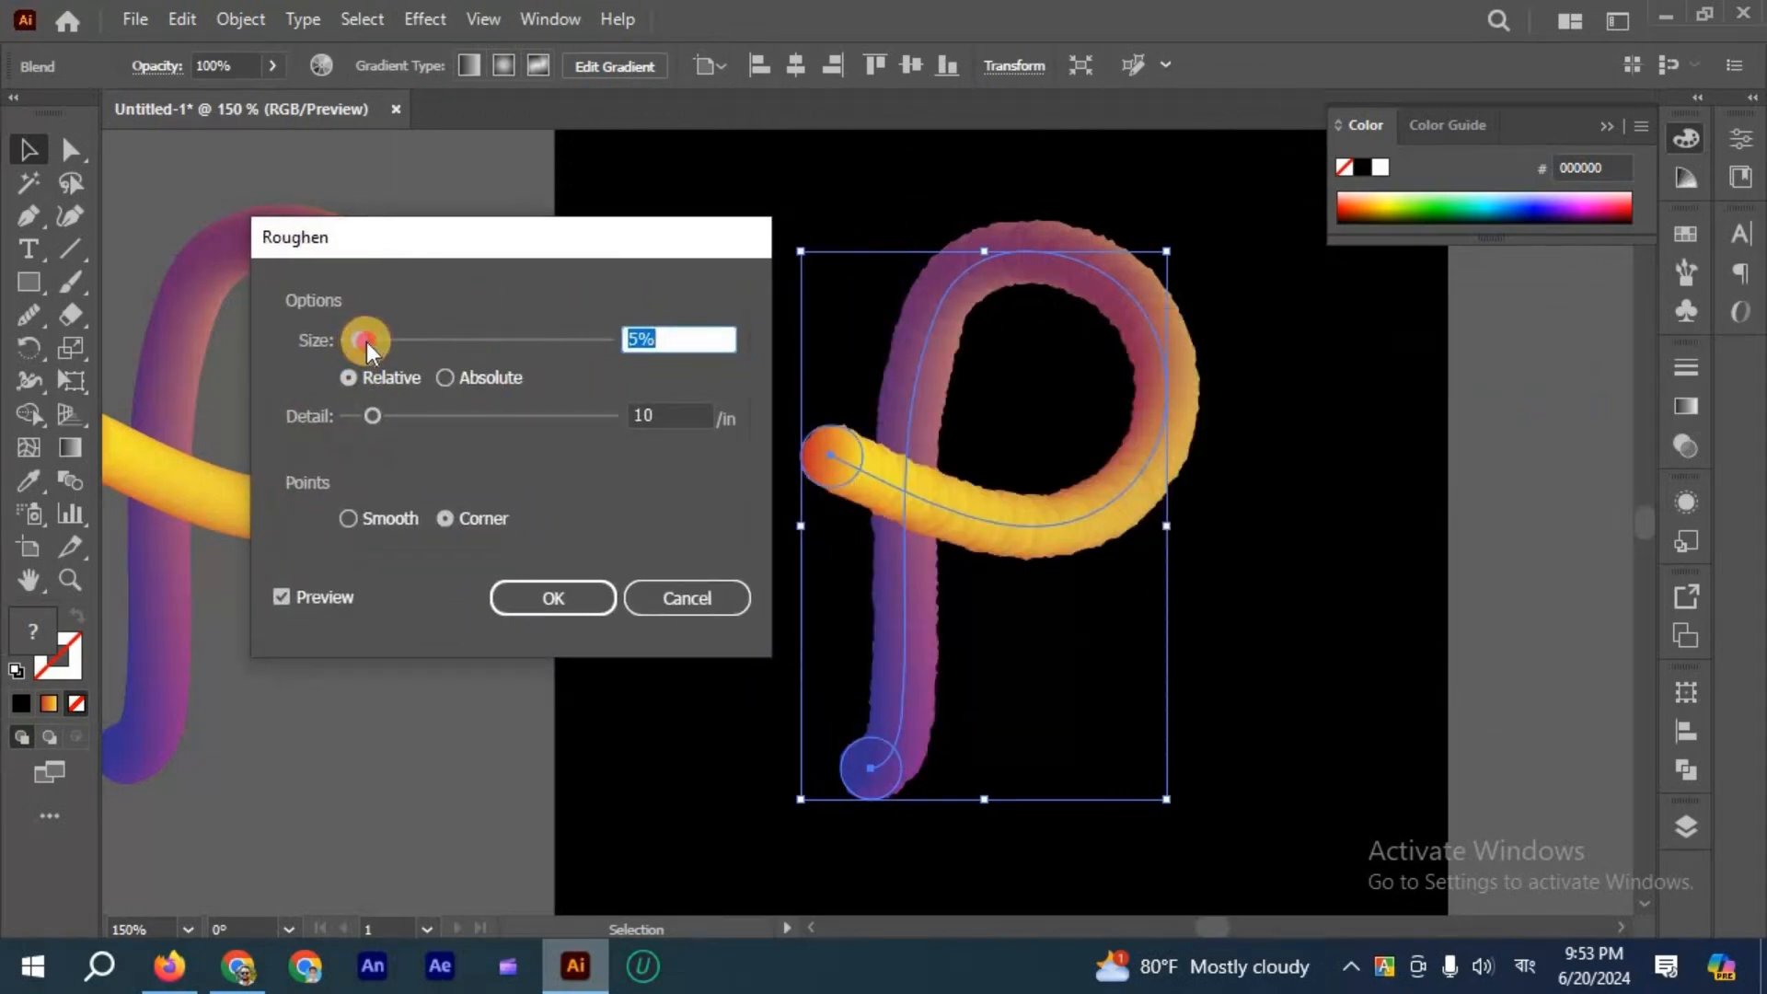
pyautogui.moveTo(363, 420); pyautogui.dragTo(516, 416)
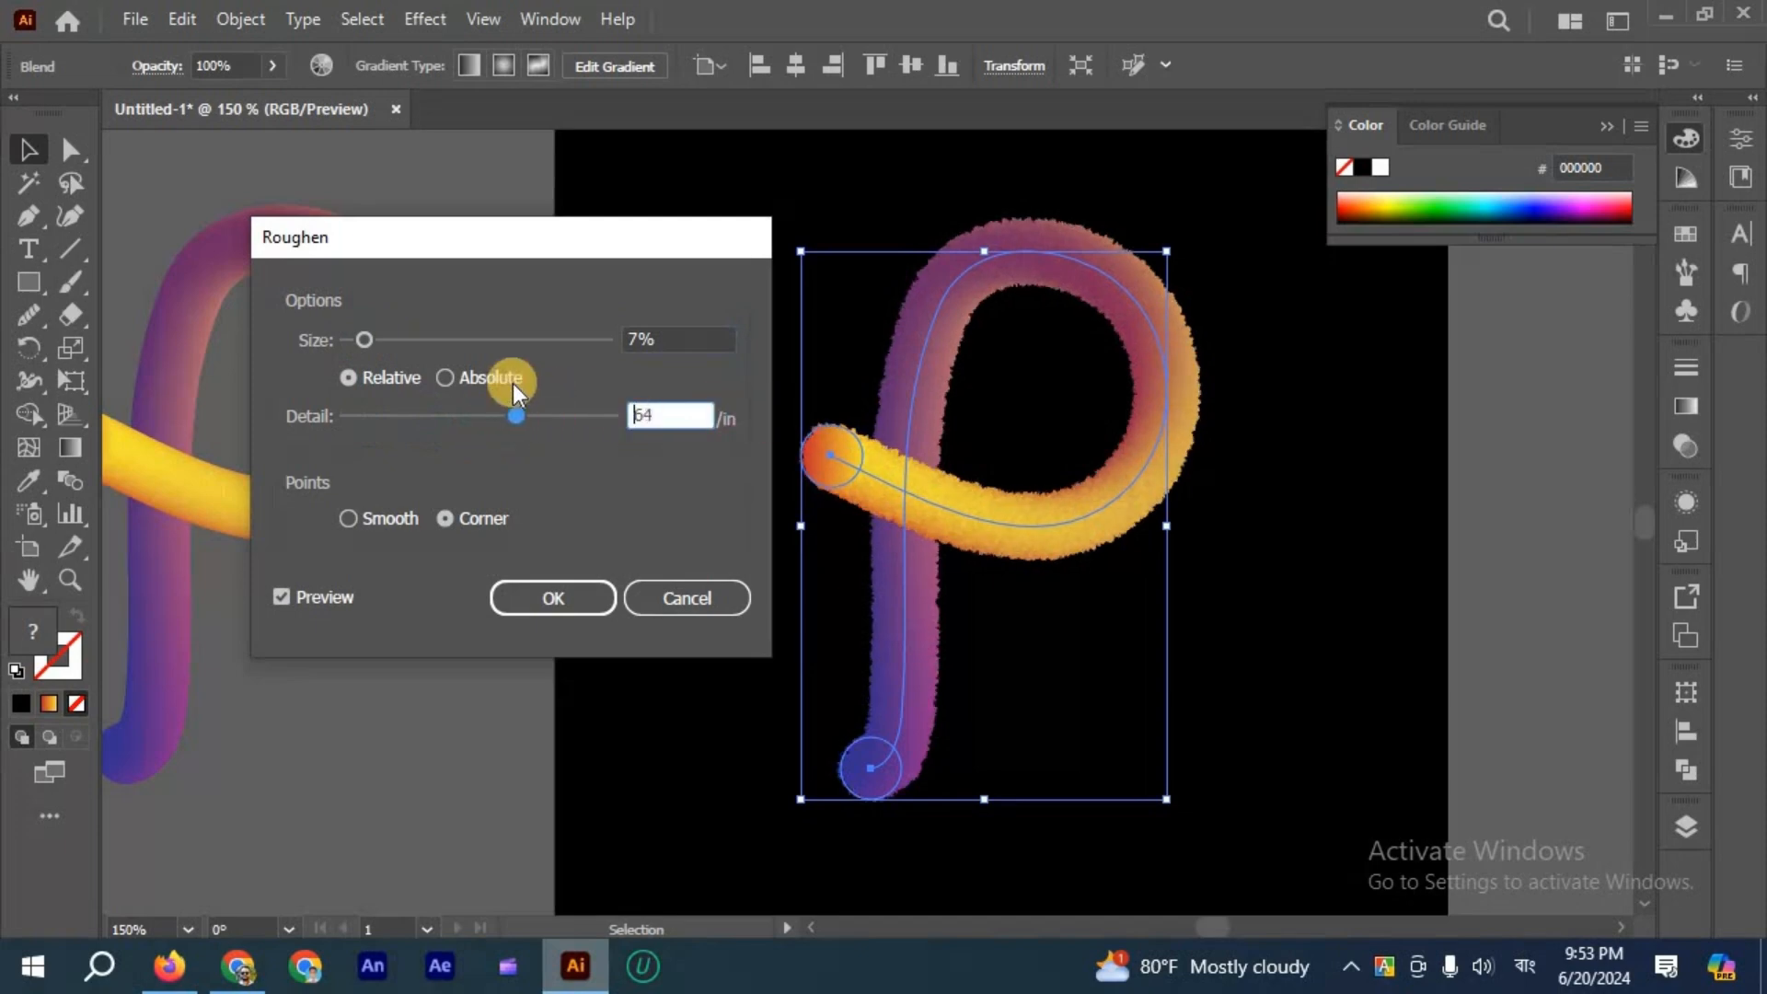
pyautogui.click(464, 380)
pyautogui.moveTo(517, 413); pyautogui.dragTo(539, 412)
pyautogui.moveTo(366, 339); pyautogui.dragTo(416, 344)
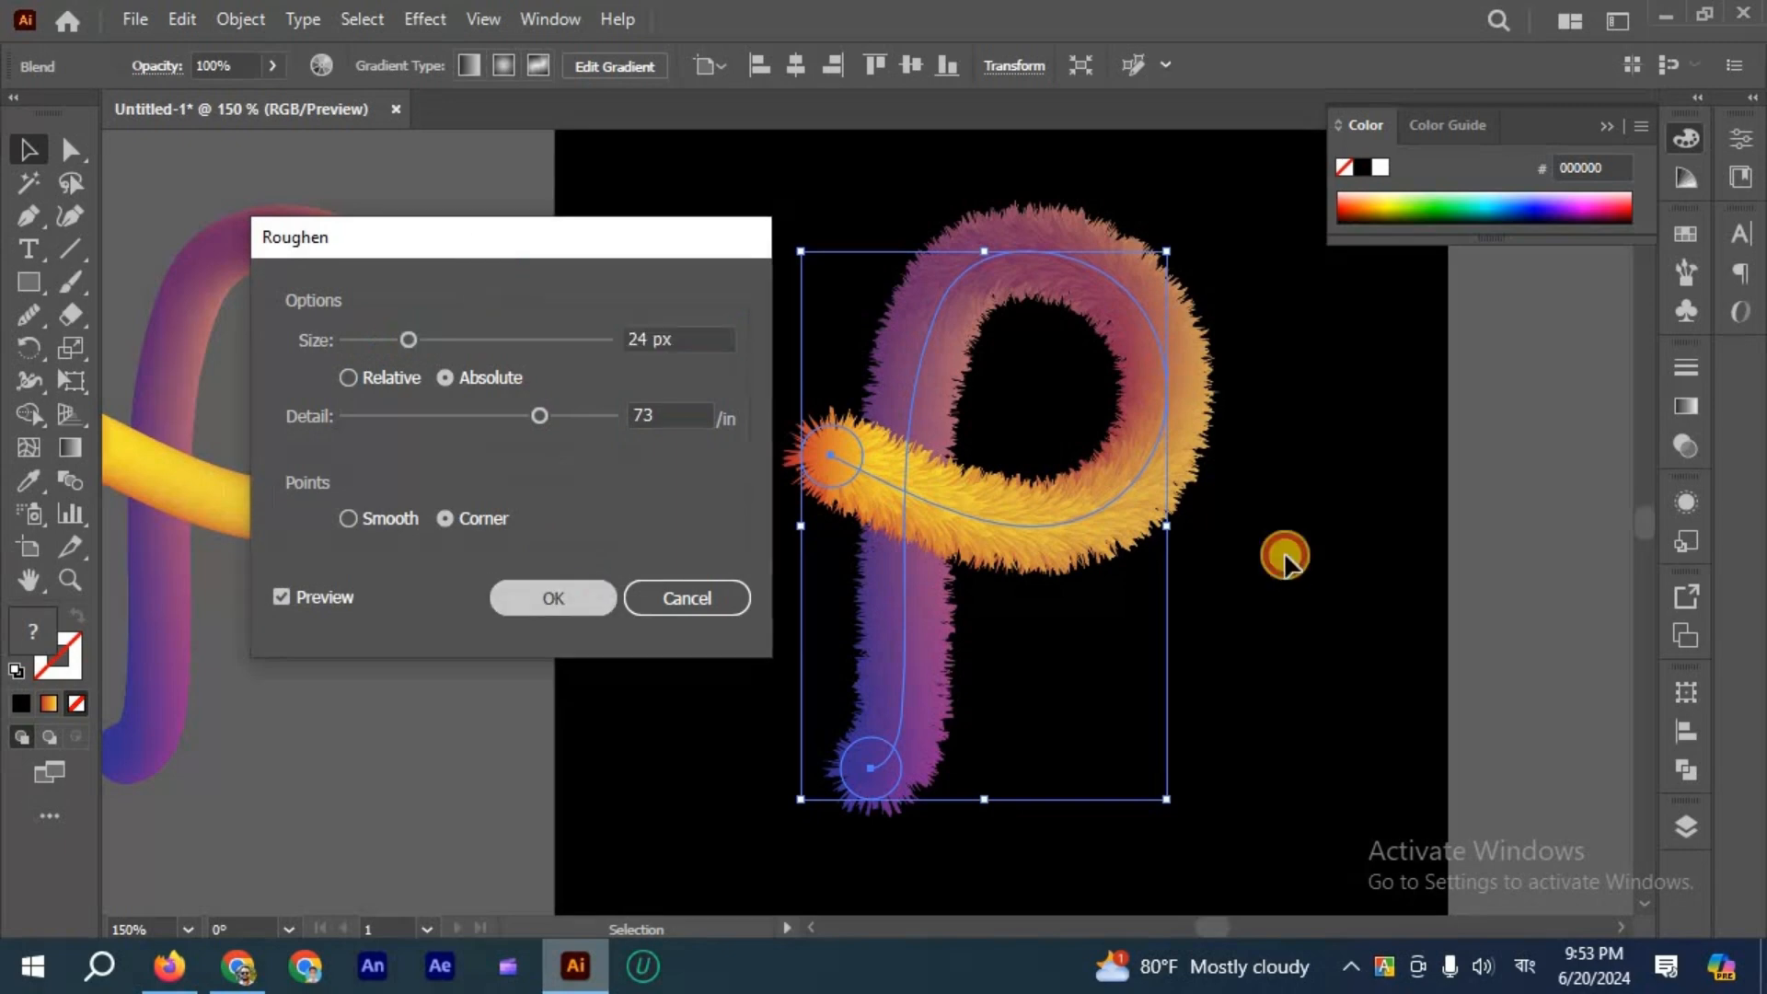
pyautogui.click(1323, 549)
# Copy the furry P outside the black square beside the smooth P and delete the original from the square.
pyautogui.scroll(-1, 1274, 501)
pyautogui.scroll(1, 1273, 501)
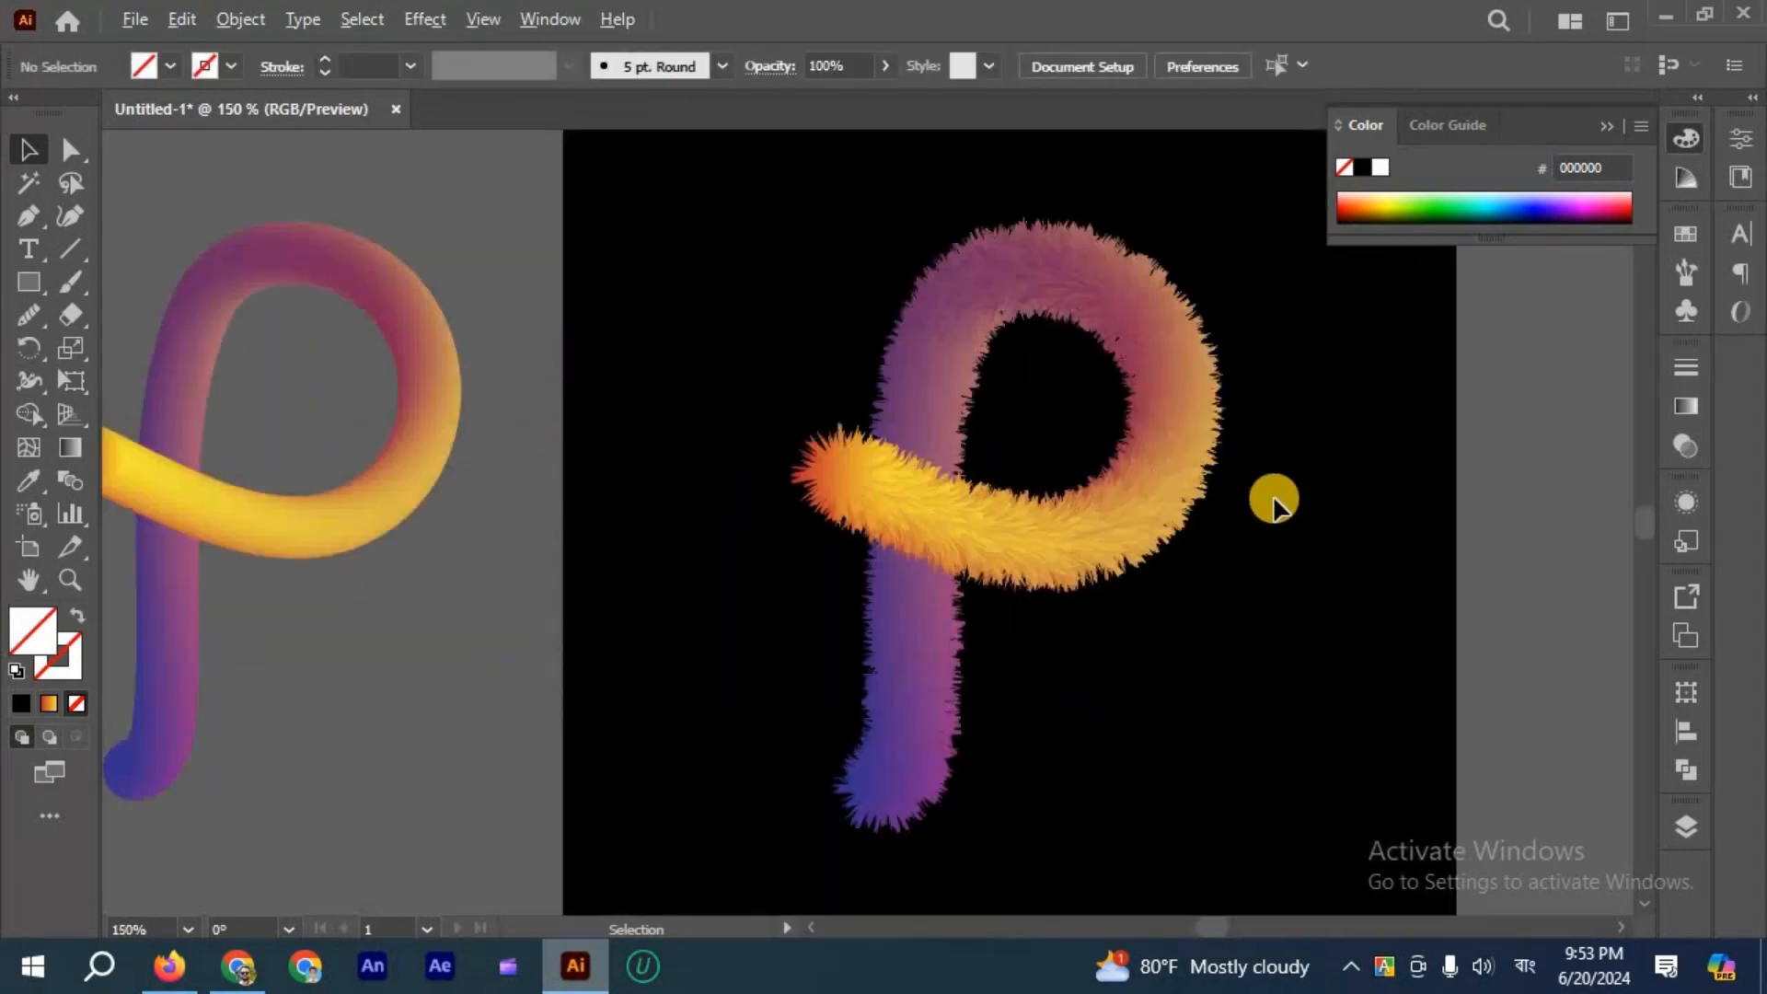
pyautogui.scroll(1, 1220, 515)
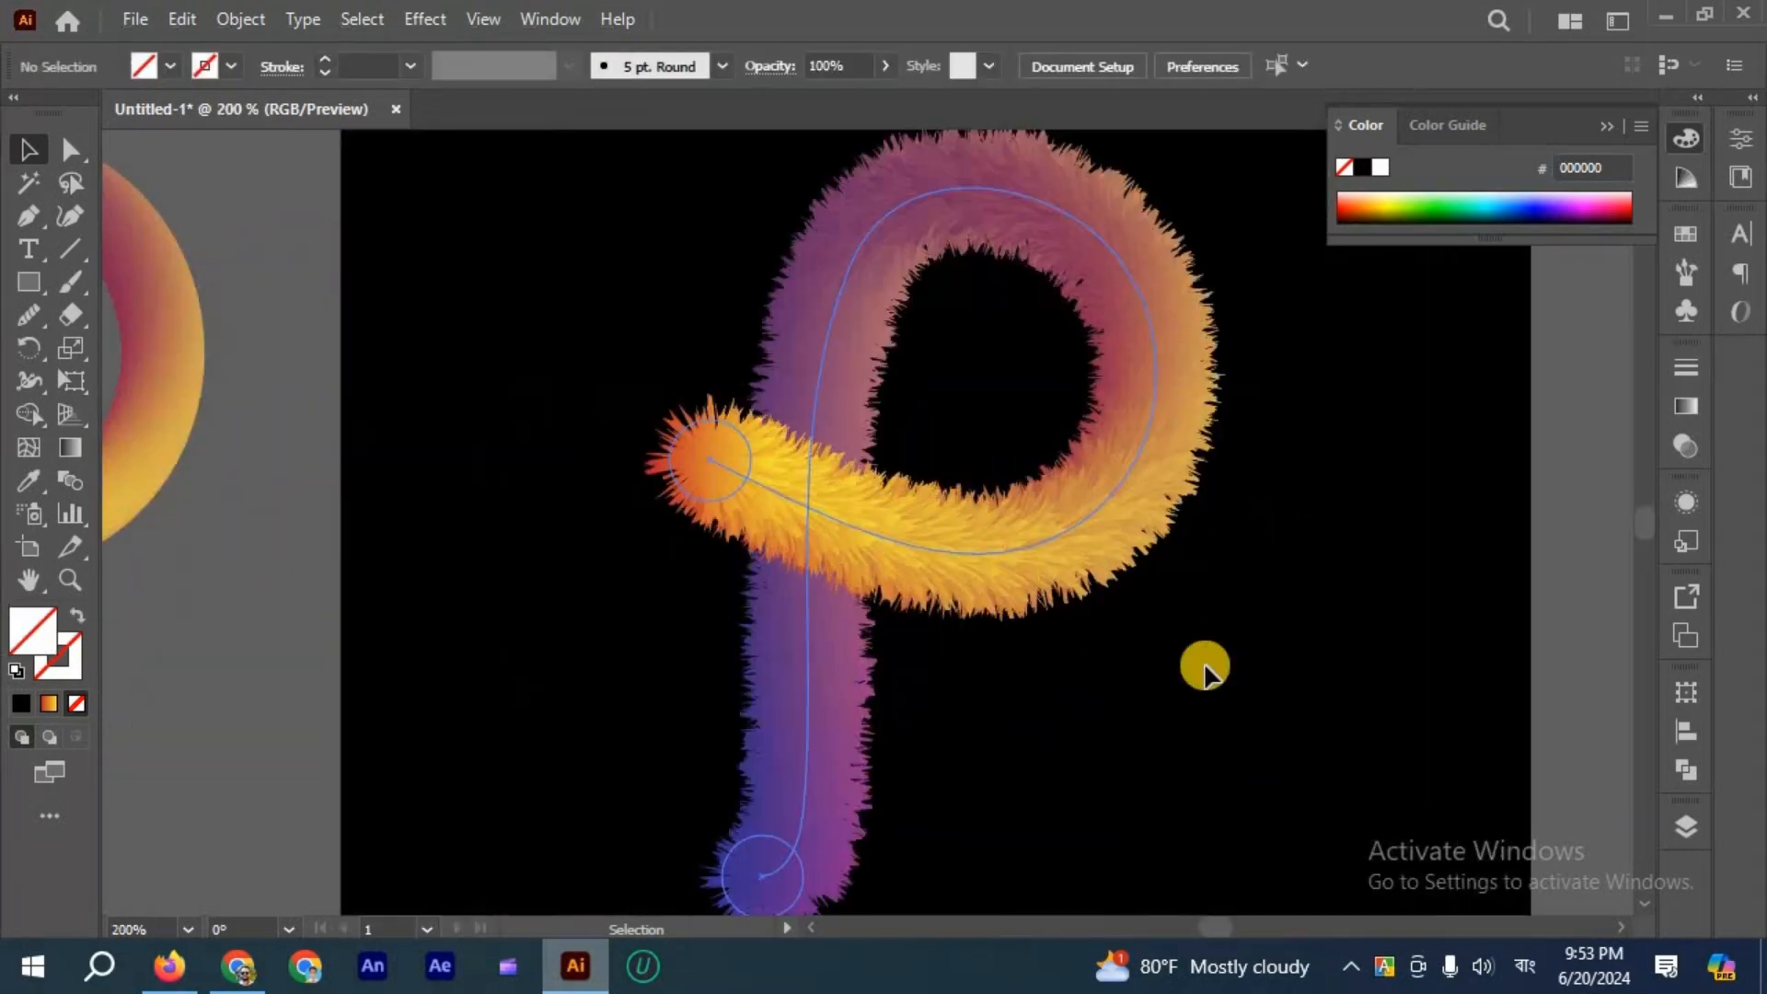
pyautogui.scroll(-1, 1254, 594)
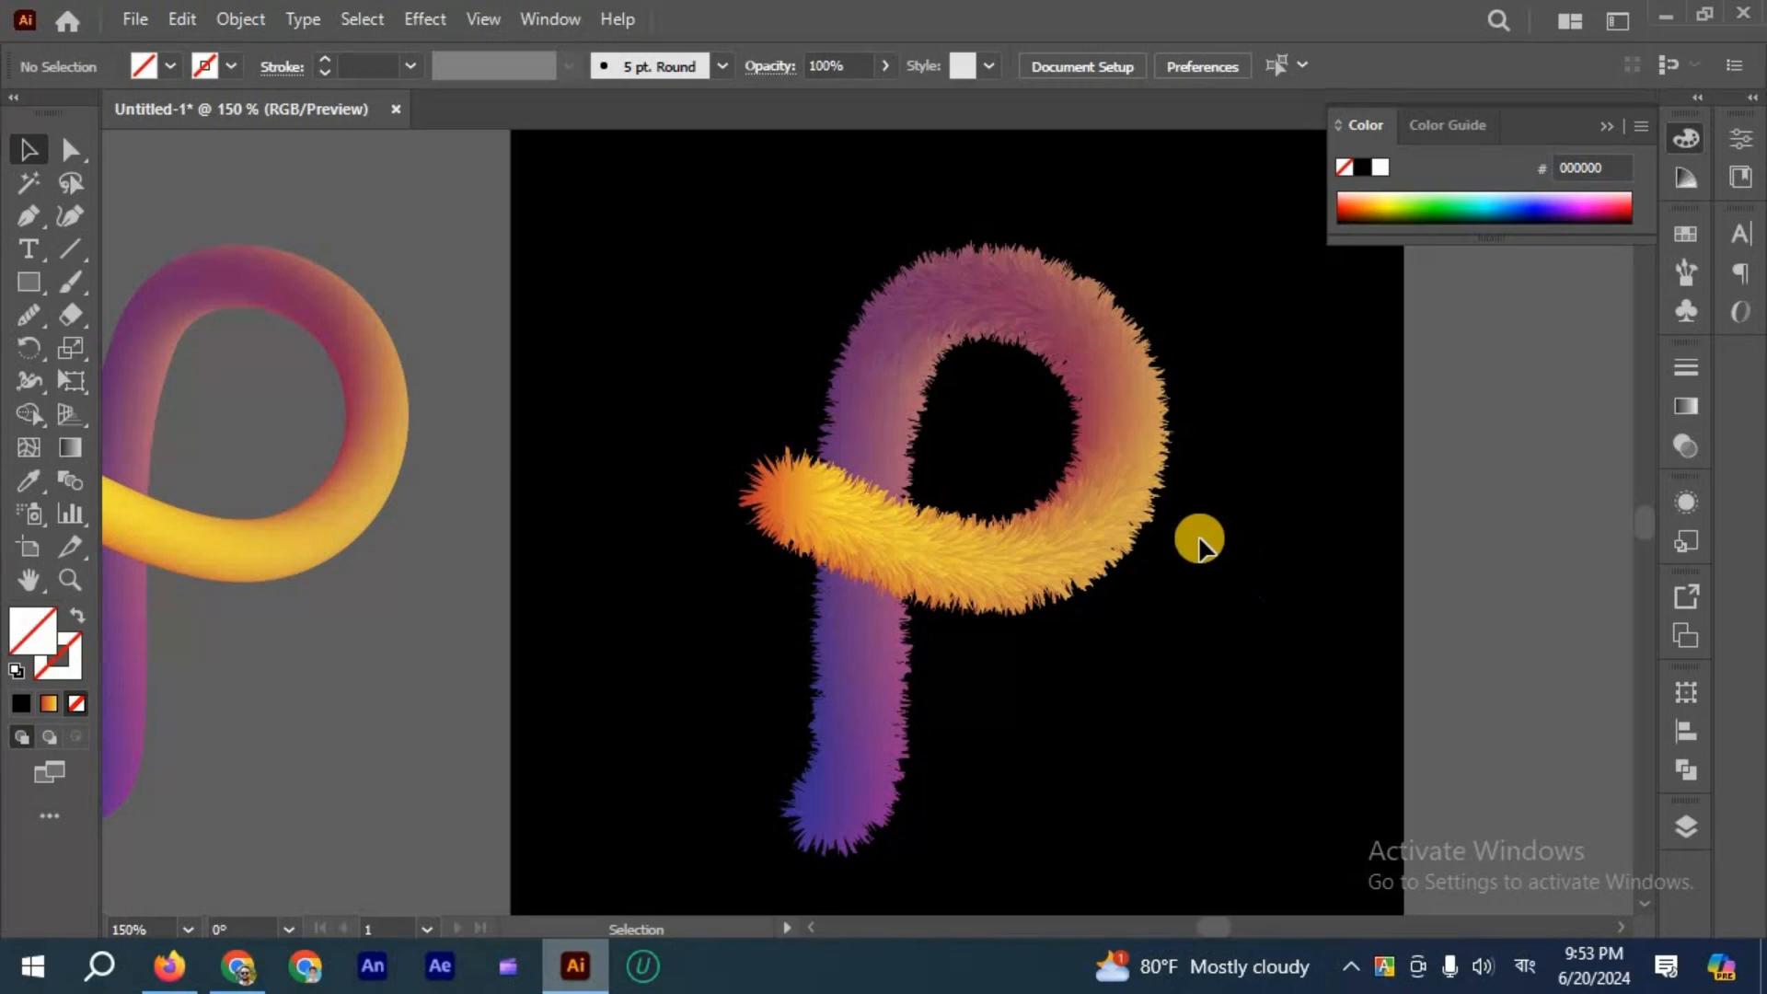
pyautogui.scroll(-1, 1230, 529)
pyautogui.scroll(-1, 1192, 494)
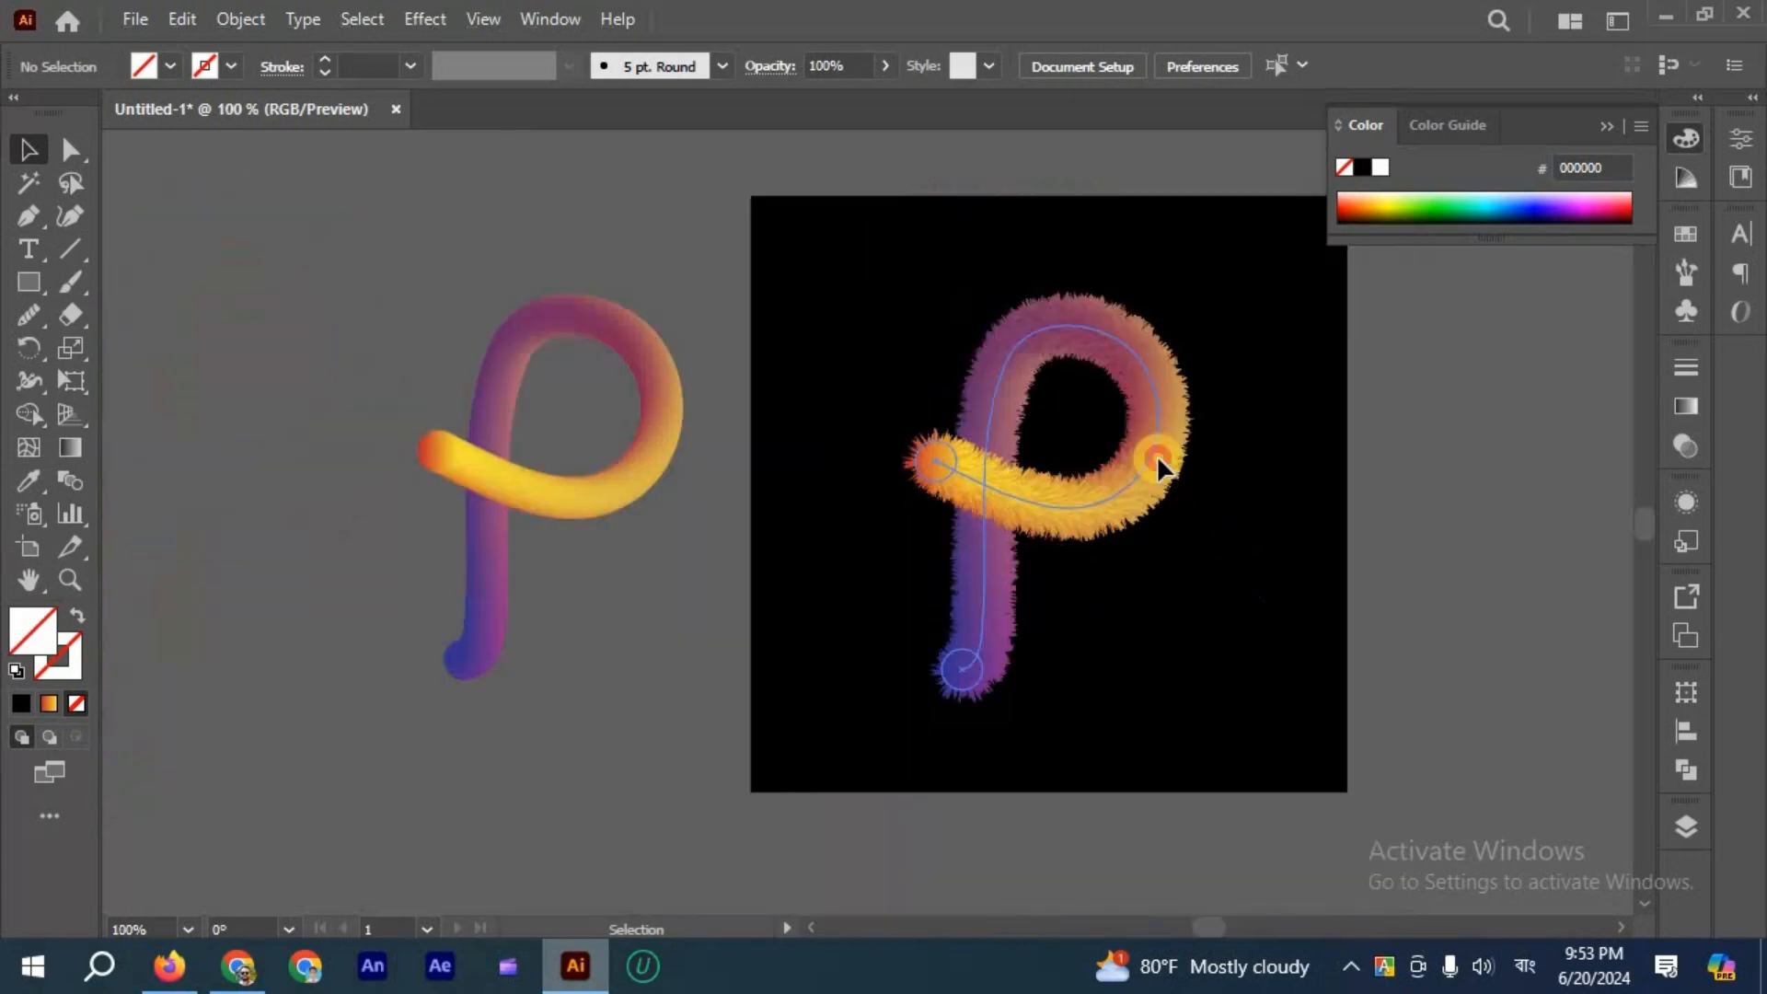
pyautogui.moveTo(1042, 450); pyautogui.dragTo(438, 454)
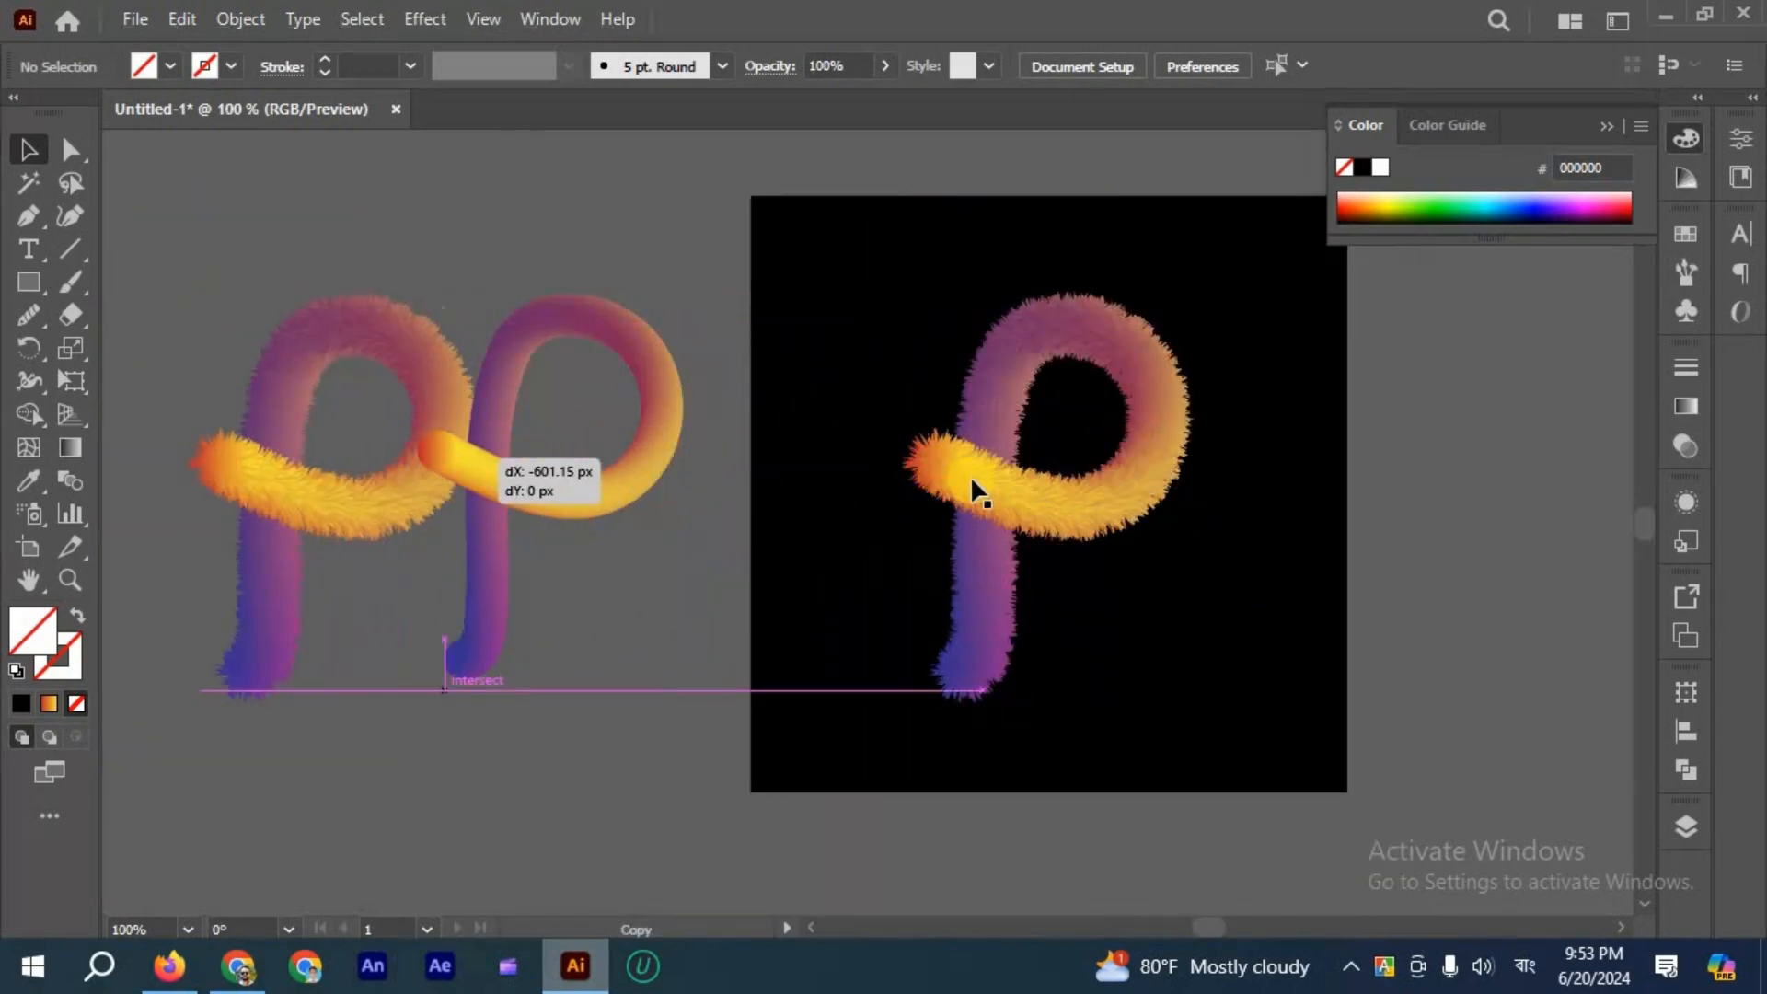
pyautogui.click(1170, 552)
pyautogui.press('Delete')
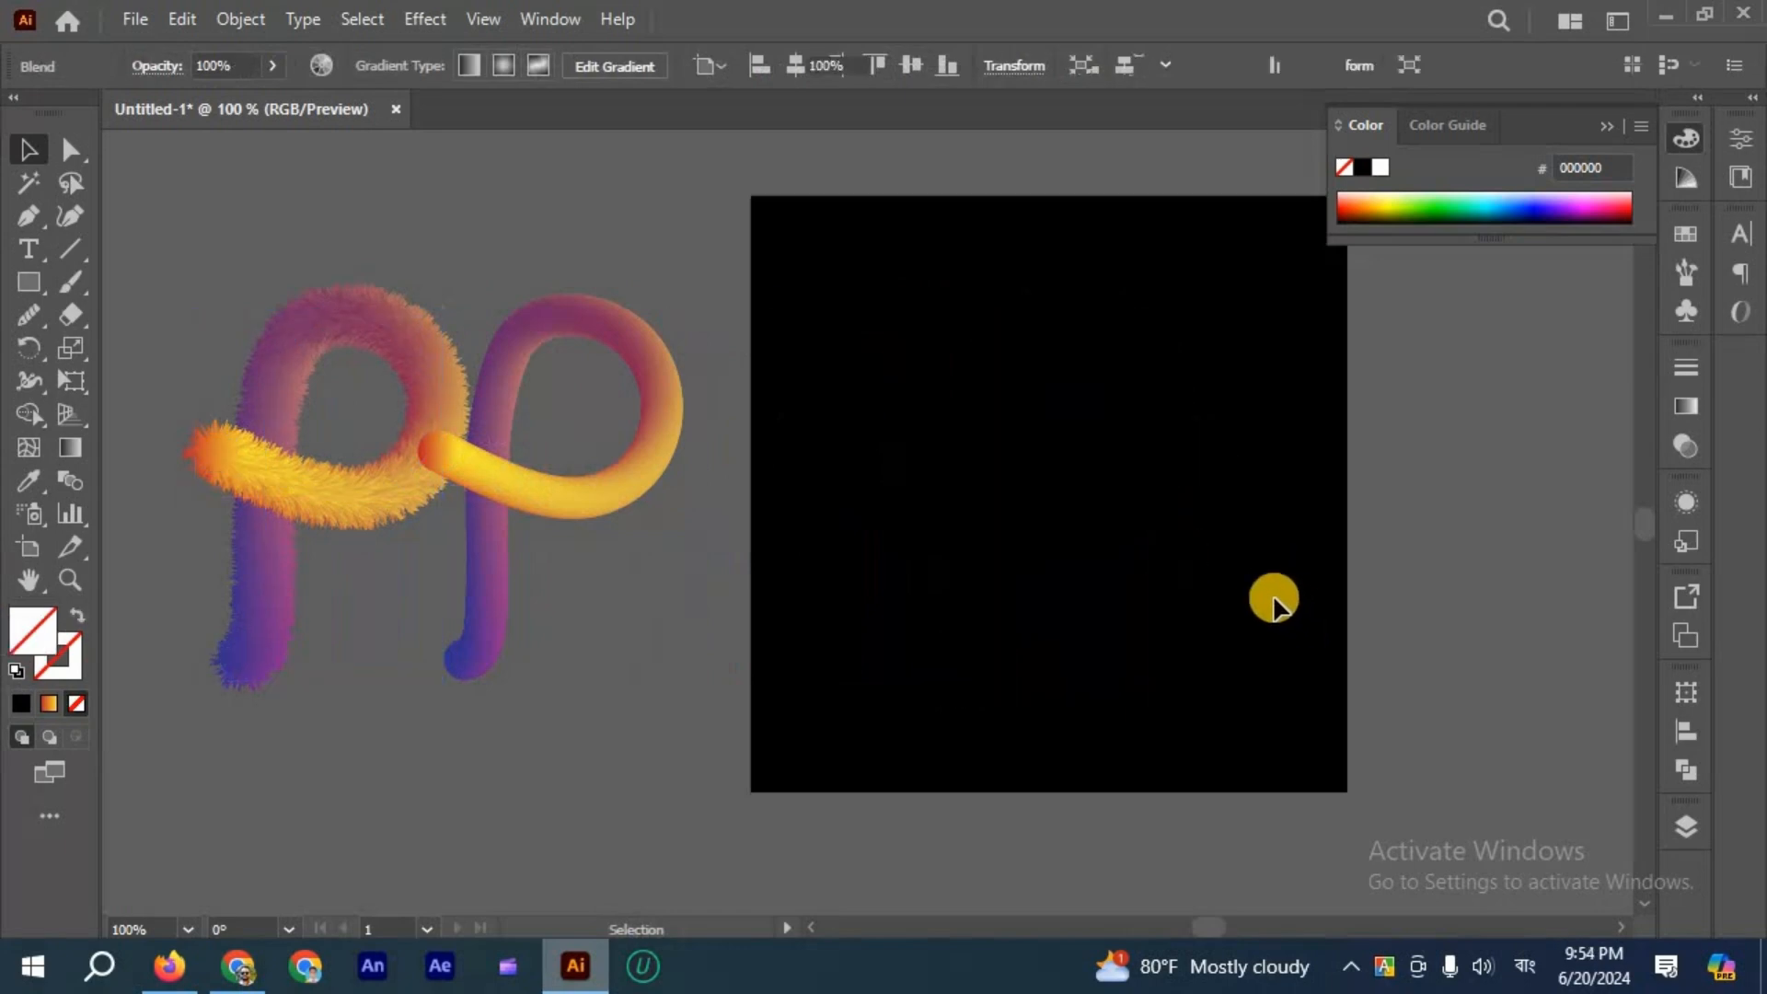
# Draw an upright six-pointed star in the upper-left area of the black square with the Star tool.
pyautogui.scroll(1, 1108, 549)
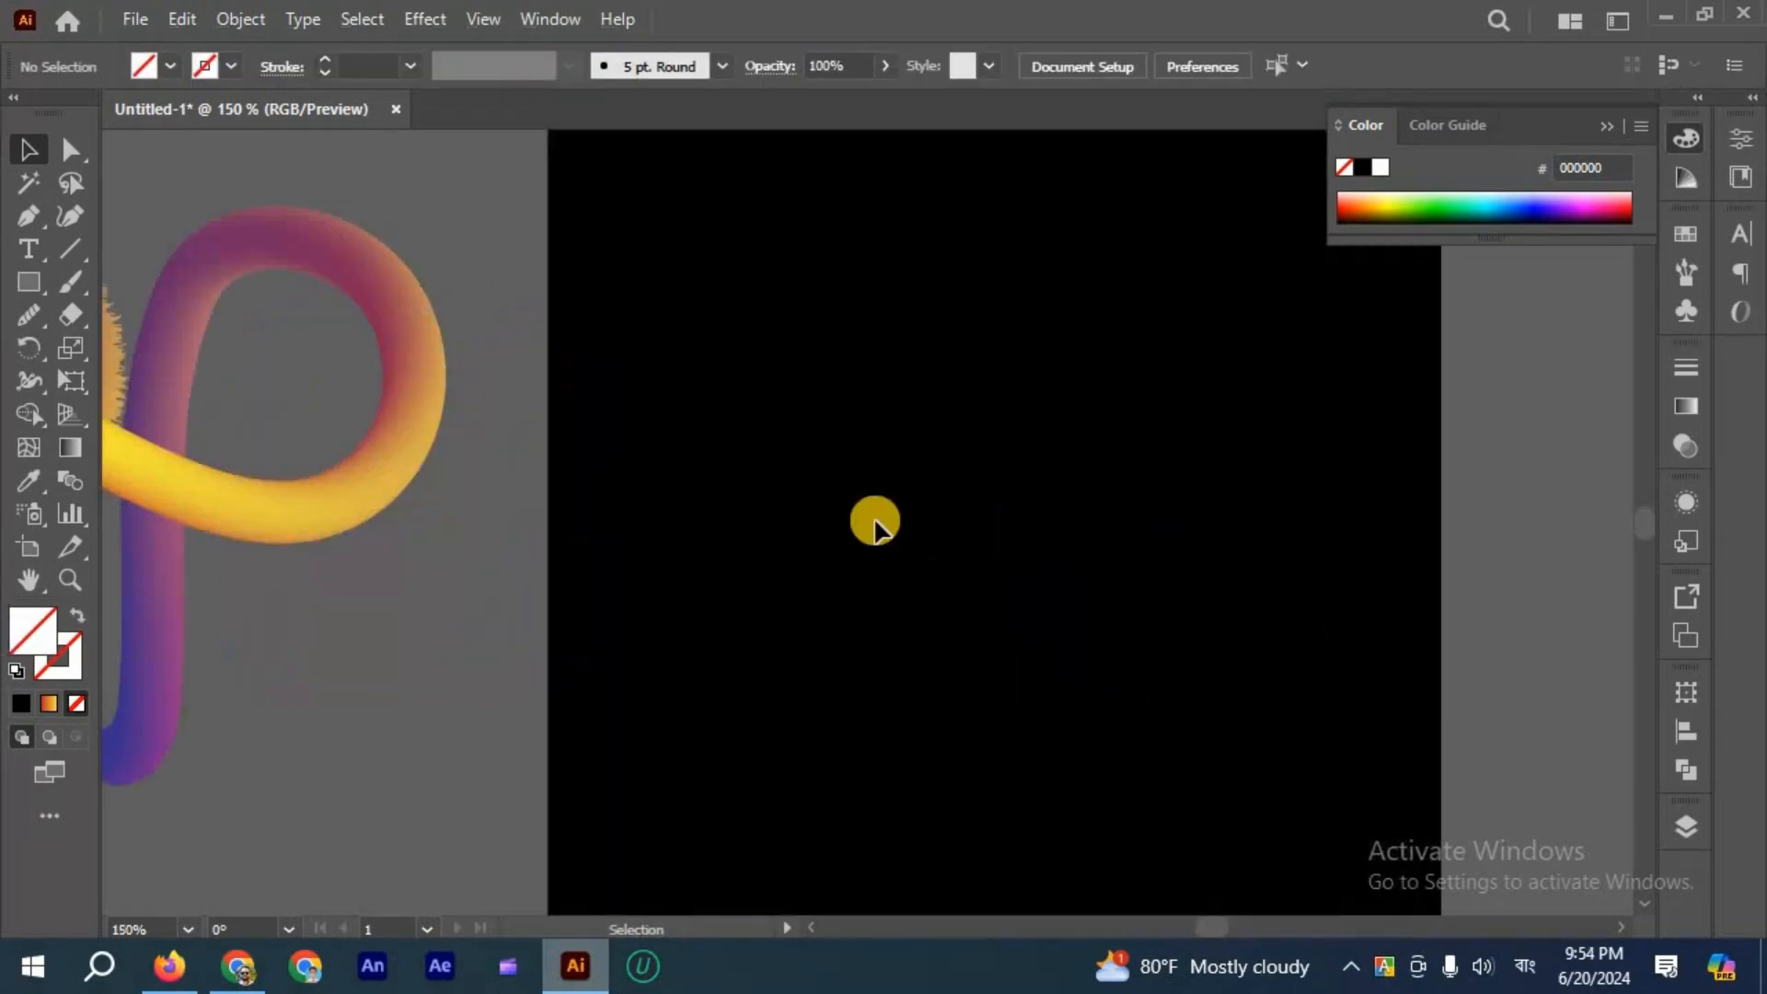
pyautogui.scroll(-1, 855, 516)
pyautogui.moveTo(32, 283); pyautogui.dragTo(162, 375)
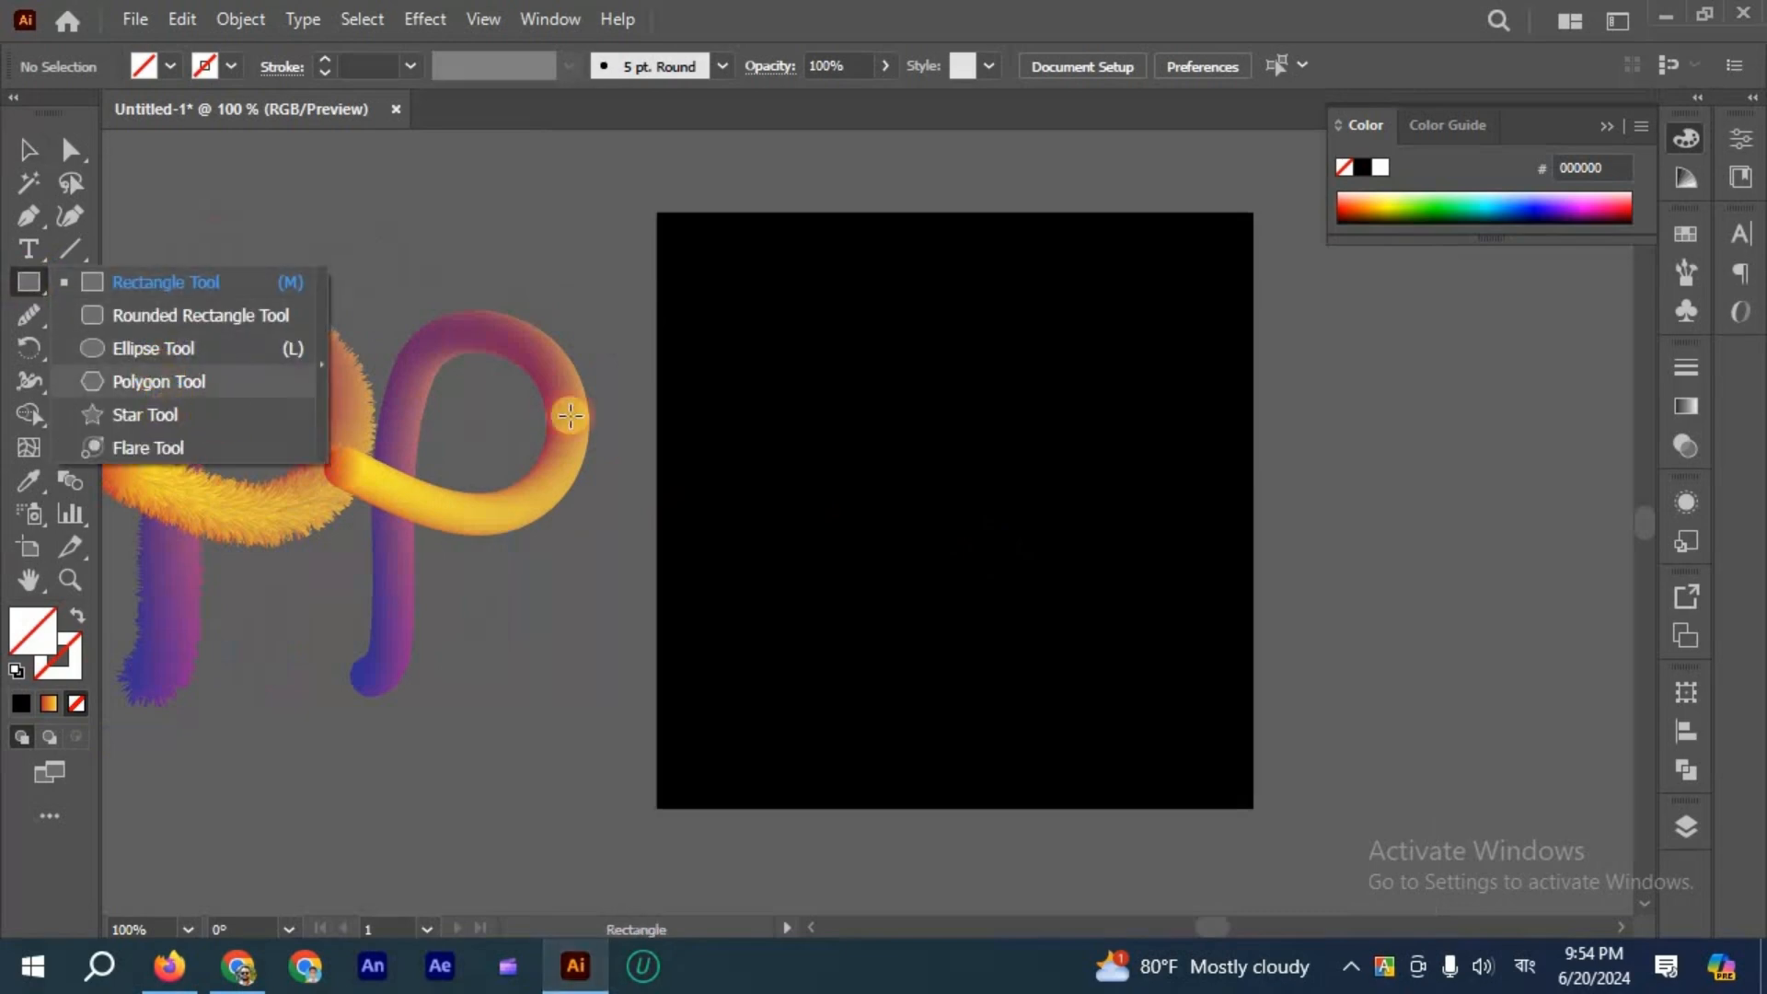
pyautogui.click(145, 415)
pyautogui.scroll(1, 839, 426)
pyautogui.moveTo(690, 368); pyautogui.dragTo(773, 476)
pyautogui.hotkey('ctrl', 'z')
pyautogui.moveTo(784, 382); pyautogui.dragTo(802, 395)
pyautogui.press('Up')
pyautogui.press('Up')
pyautogui.press('Down')
pyautogui.press('shift')
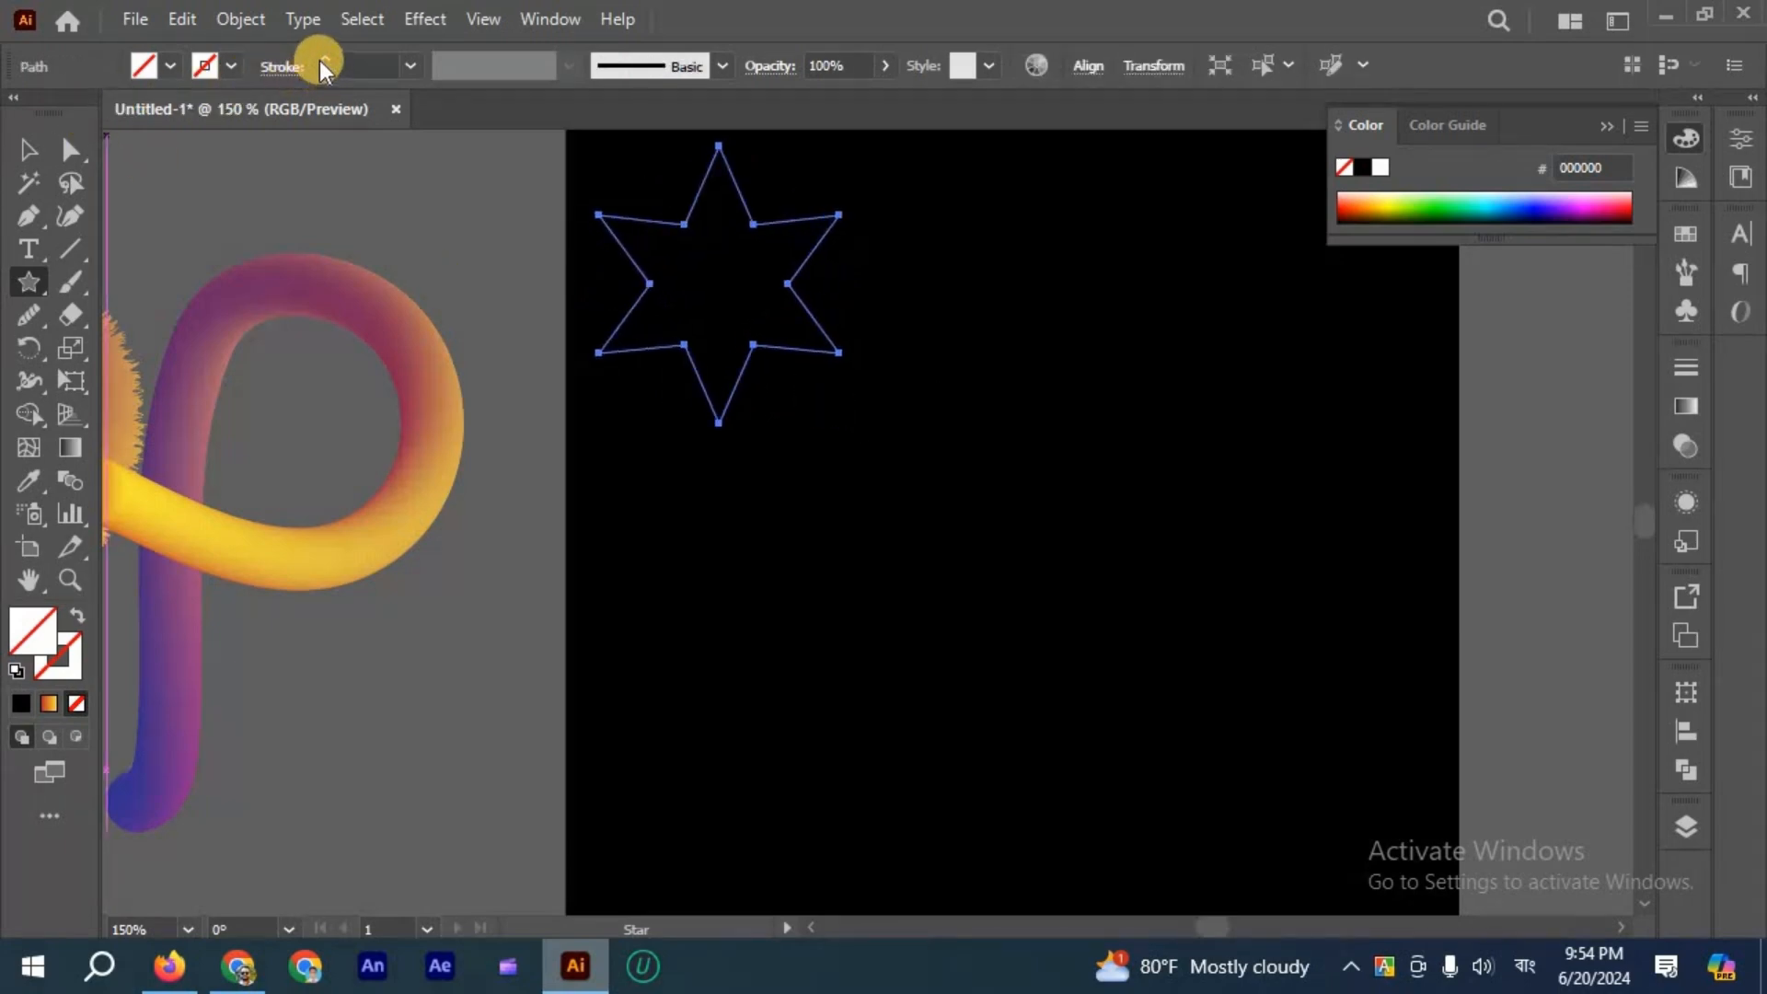
# Give the star a white 2 pt stroke with no fill.
pyautogui.click(320, 60)
pyautogui.click(320, 60)
pyautogui.click(321, 60)
pyautogui.click(320, 60)
pyautogui.click(321, 60)
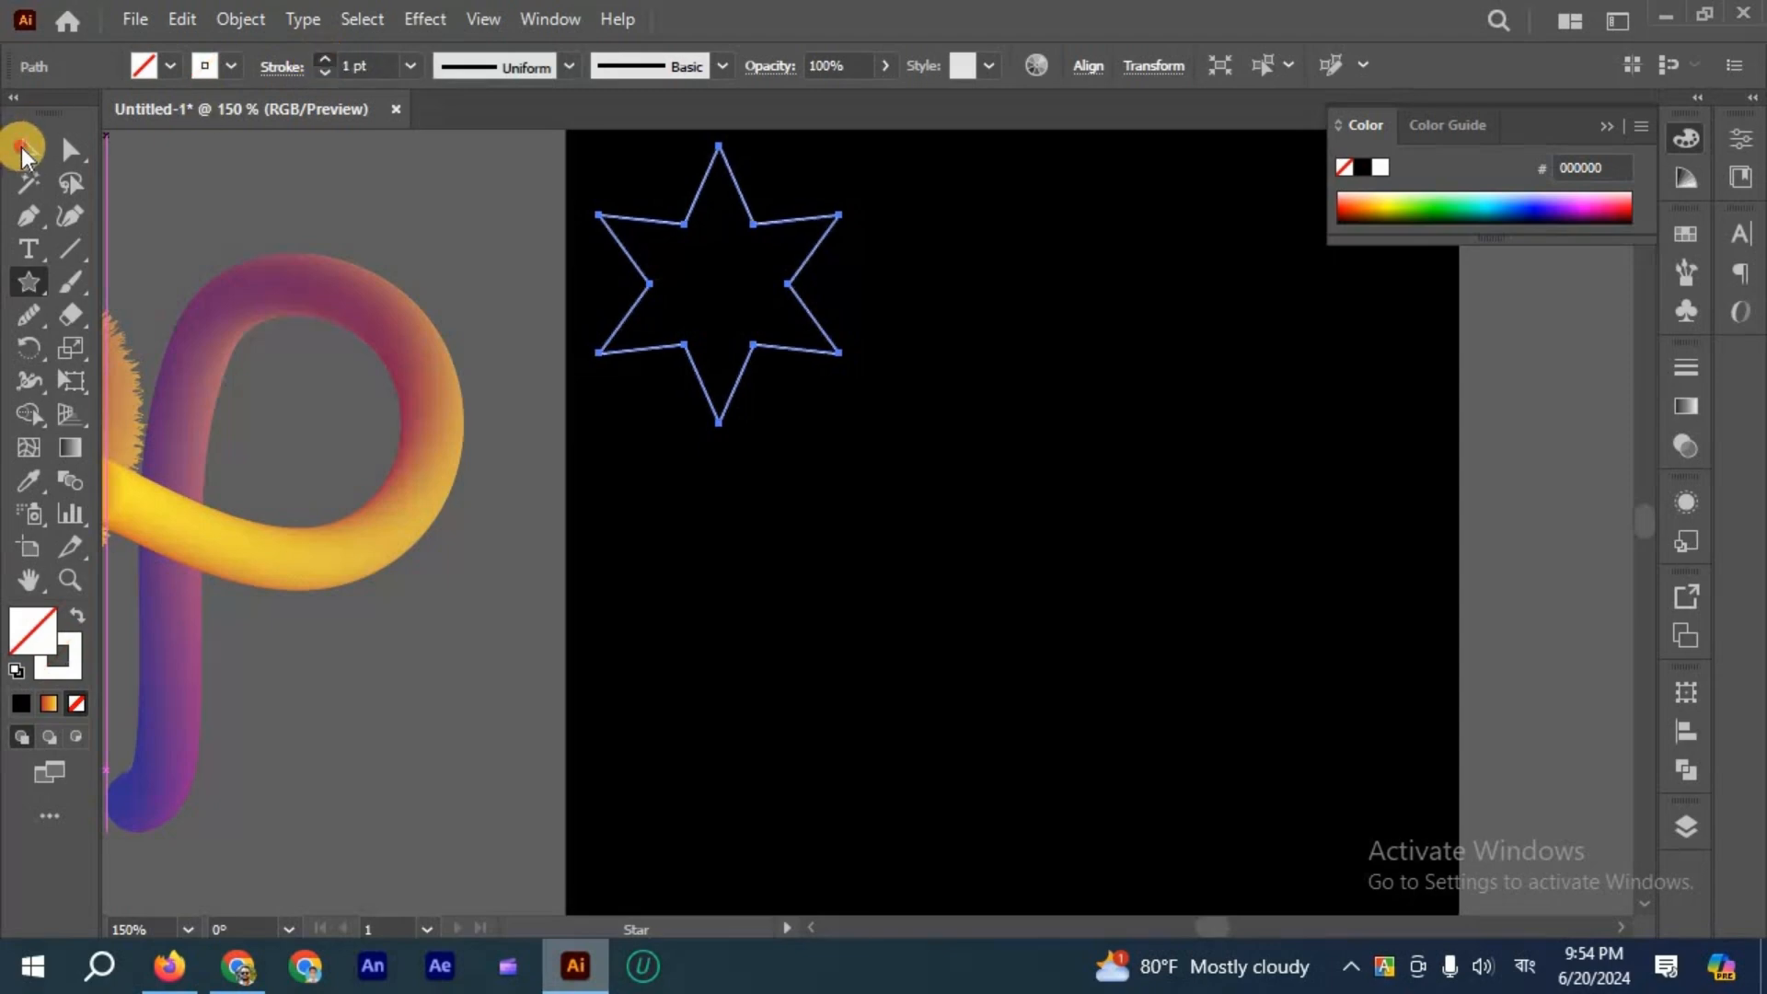
pyautogui.press('v')
pyautogui.moveTo(769, 355); pyautogui.dragTo(840, 497)
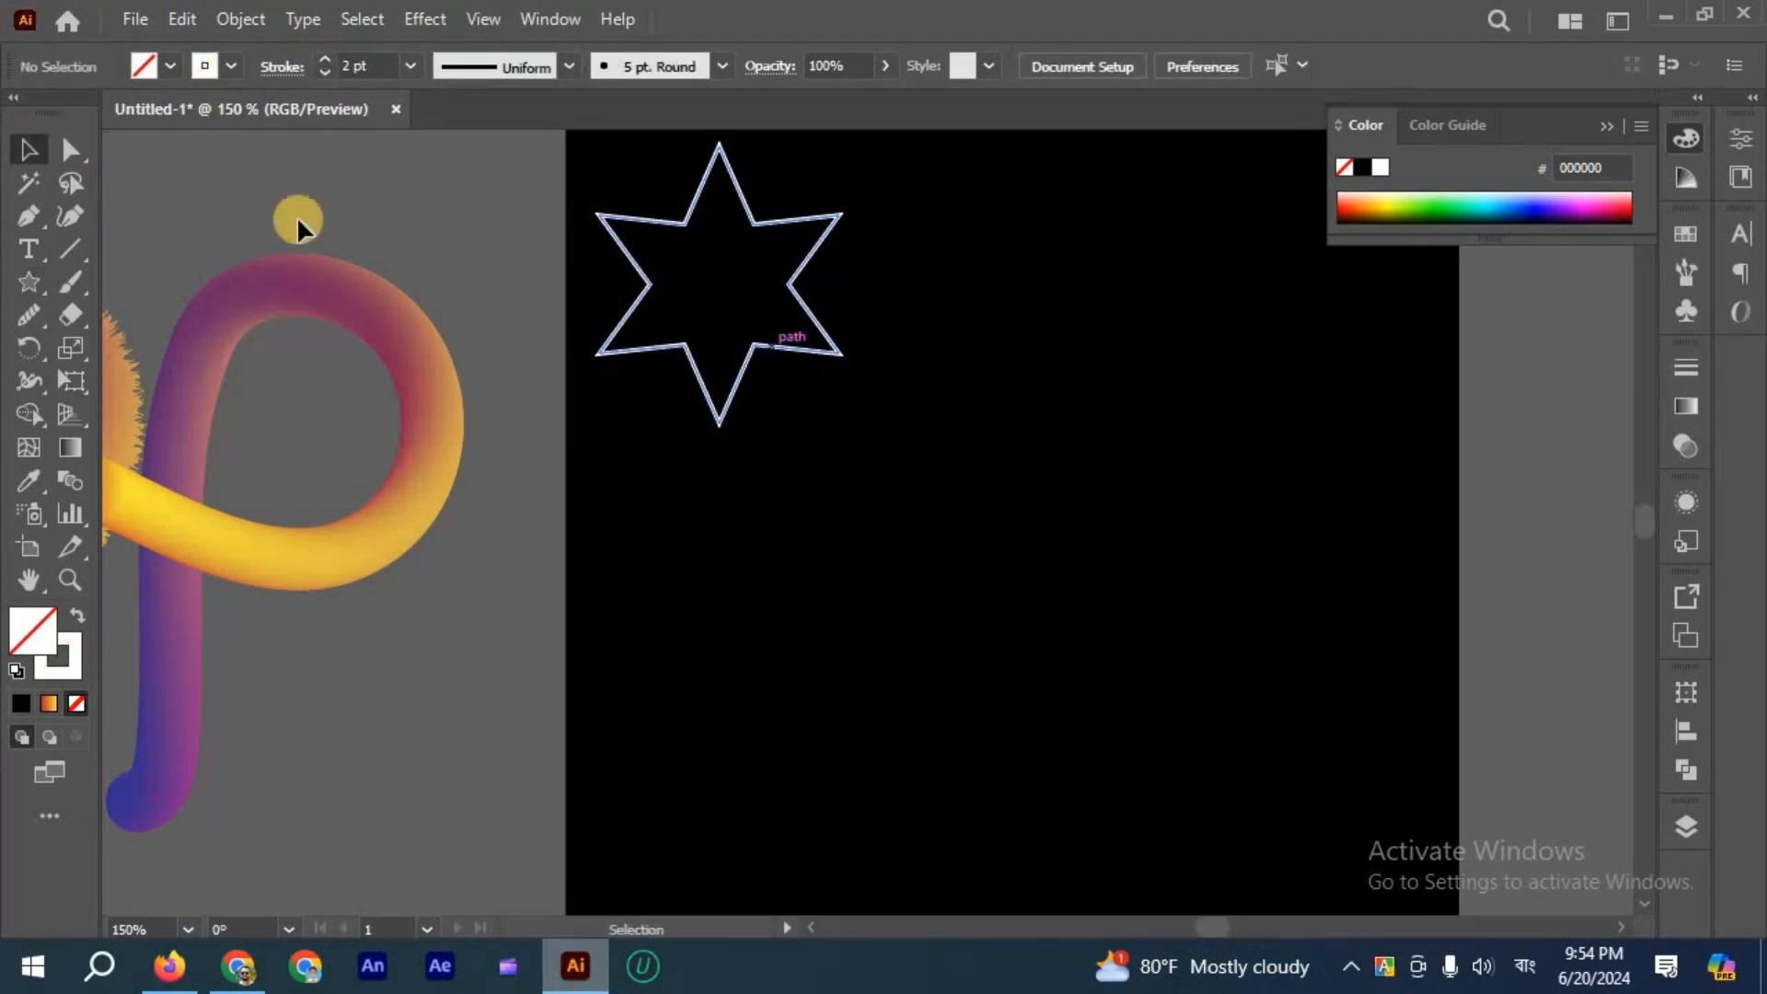
# Round all of the star's corners into smooth waves and move it down and right, farther inside the black square.
pyautogui.click(115, 161)
pyautogui.moveTo(788, 329); pyautogui.dragTo(793, 356)
pyautogui.click(30, 153)
pyautogui.moveTo(736, 291); pyautogui.dragTo(950, 604)
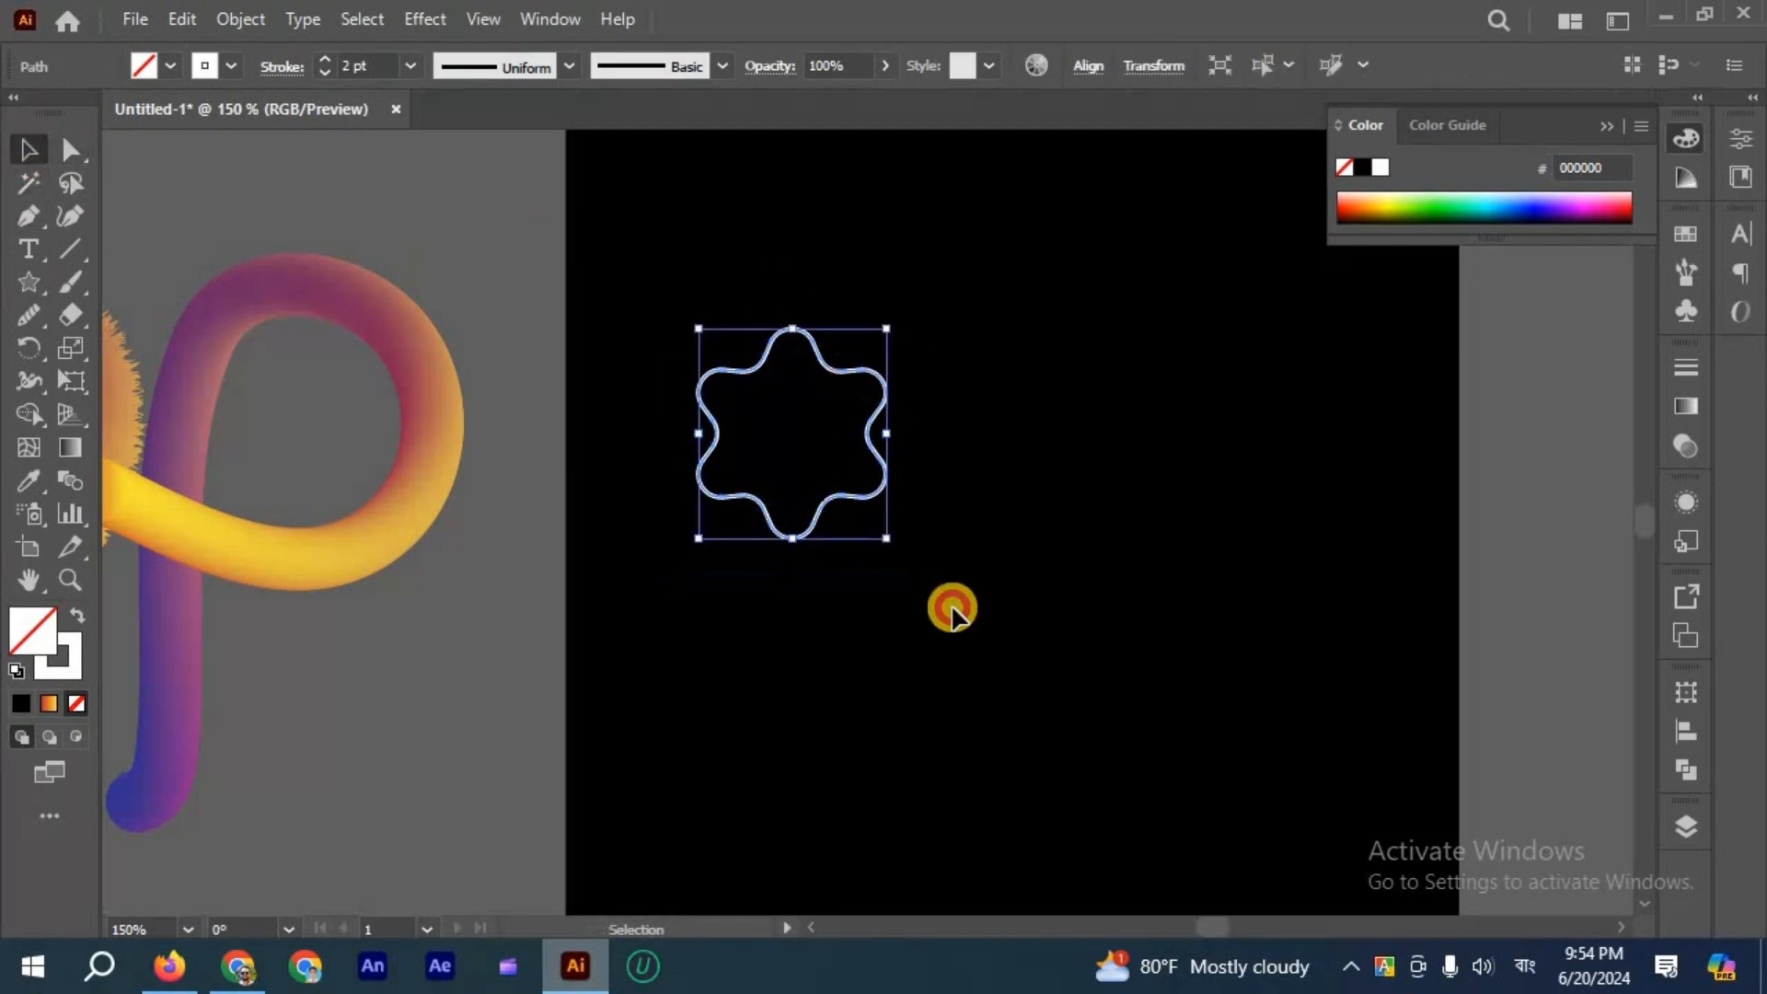
# Reduce the wavy star's stroke weight to 0.25 pt.
pyautogui.click(328, 72)
pyautogui.click(892, 538)
pyautogui.click(847, 505)
pyautogui.scroll(-1, 147, 650)
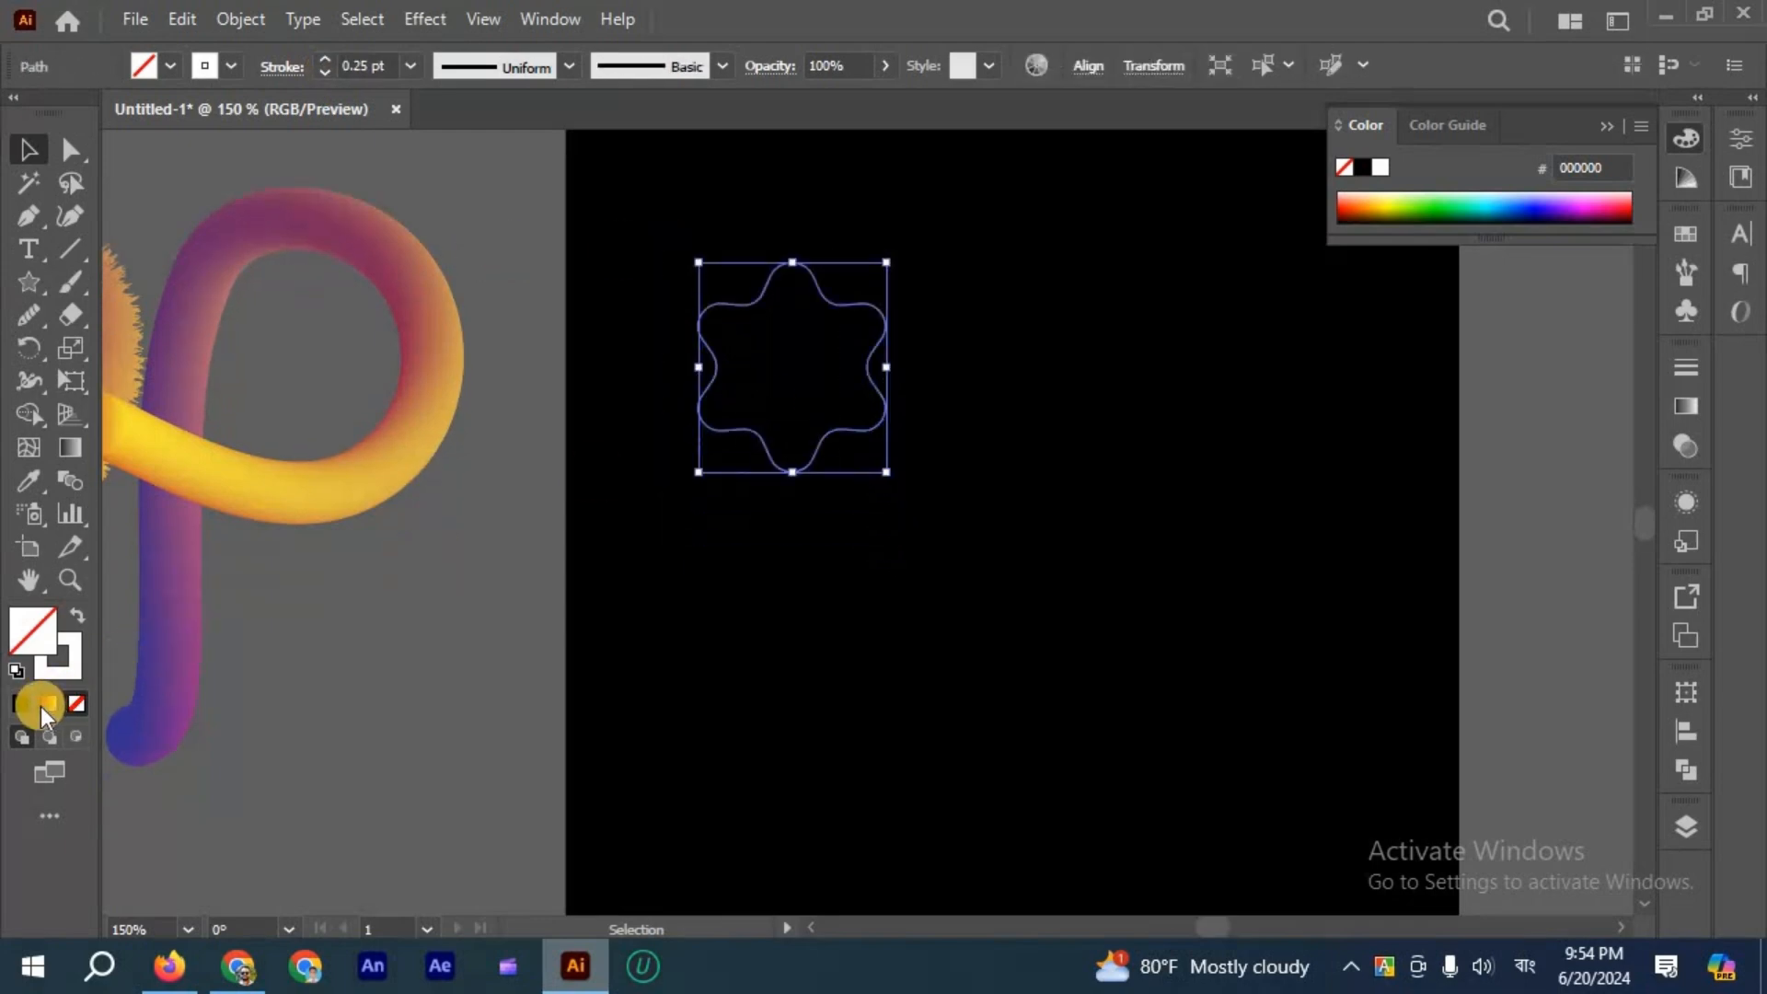
# Apply the red-to-yellow linear gradient to the wavy star's stroke and leave its fill empty.
pyautogui.press('.')
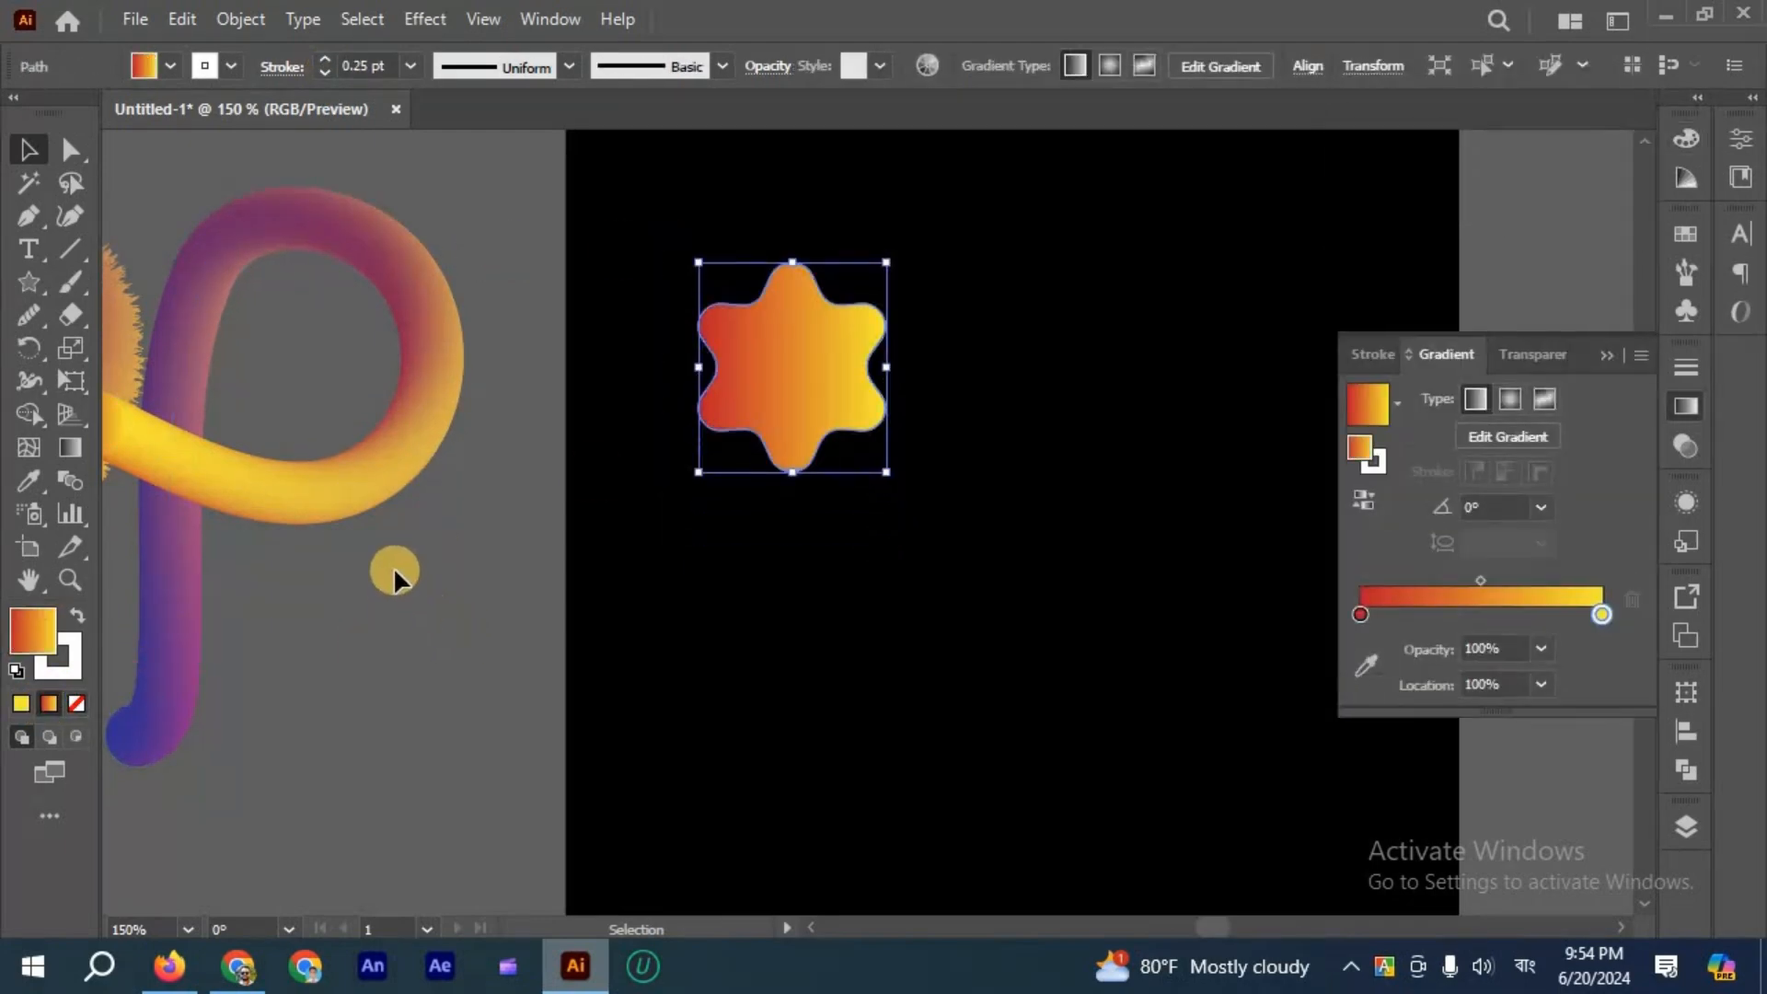
pyautogui.press('/')
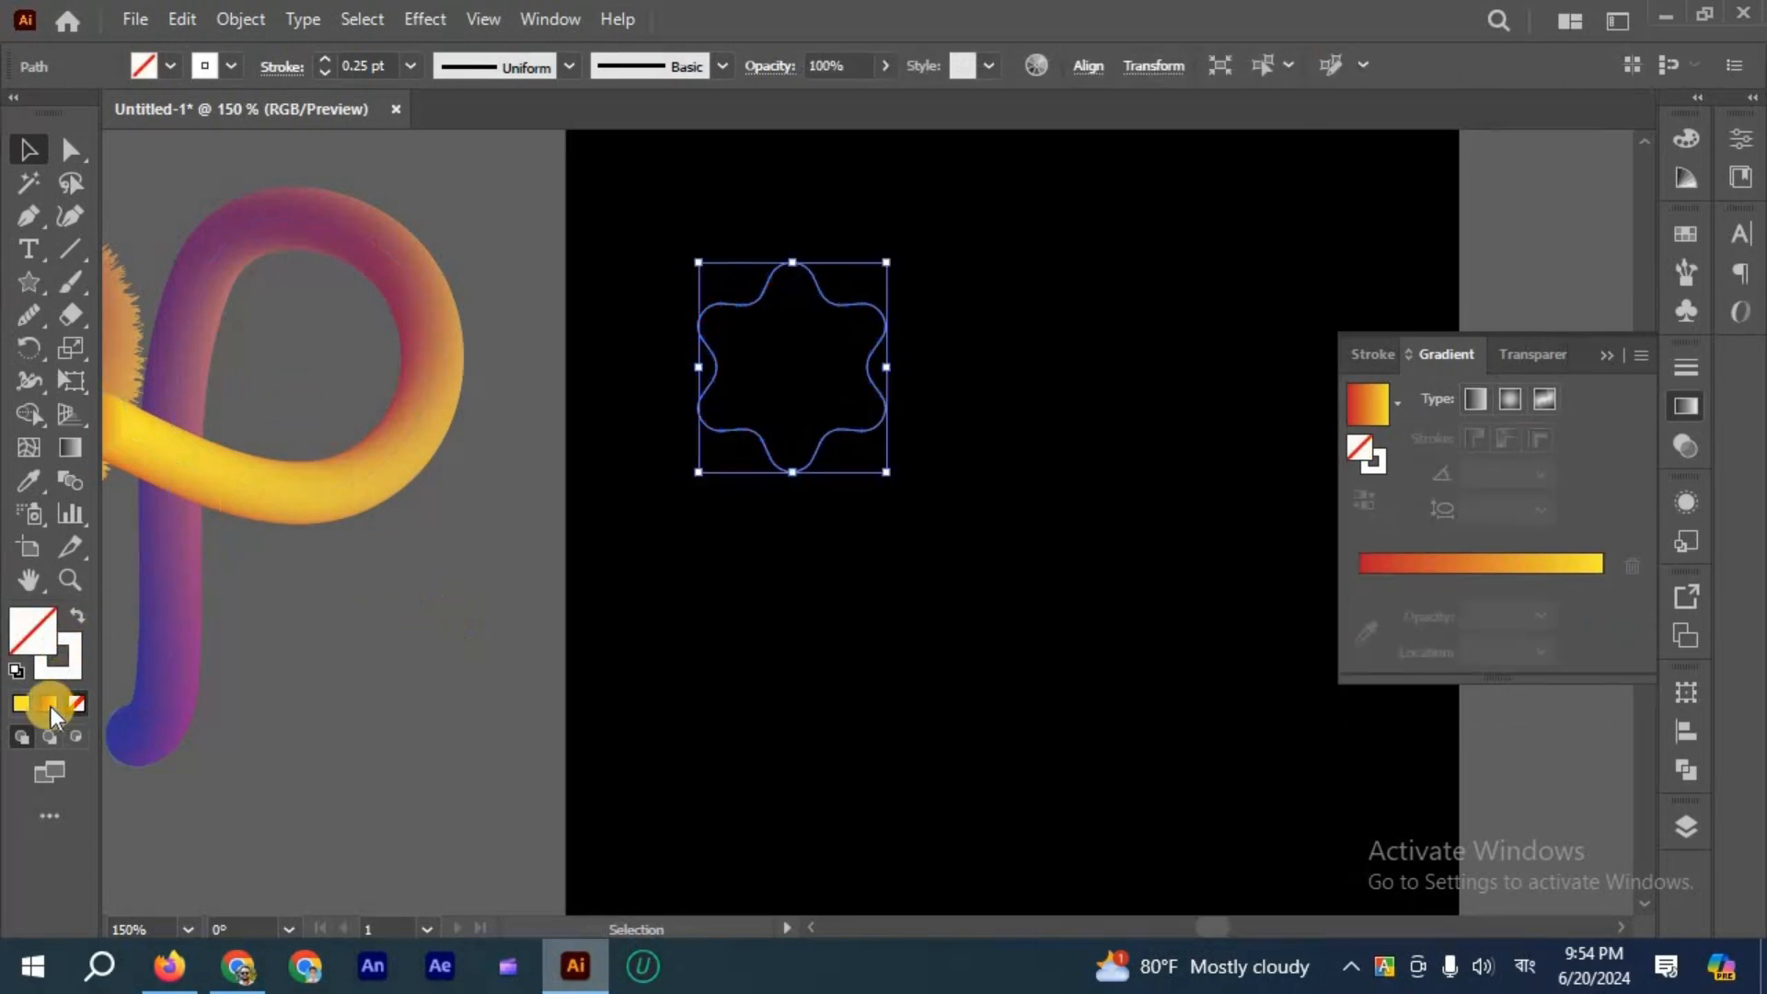
pyautogui.press('x')
pyautogui.press('.')
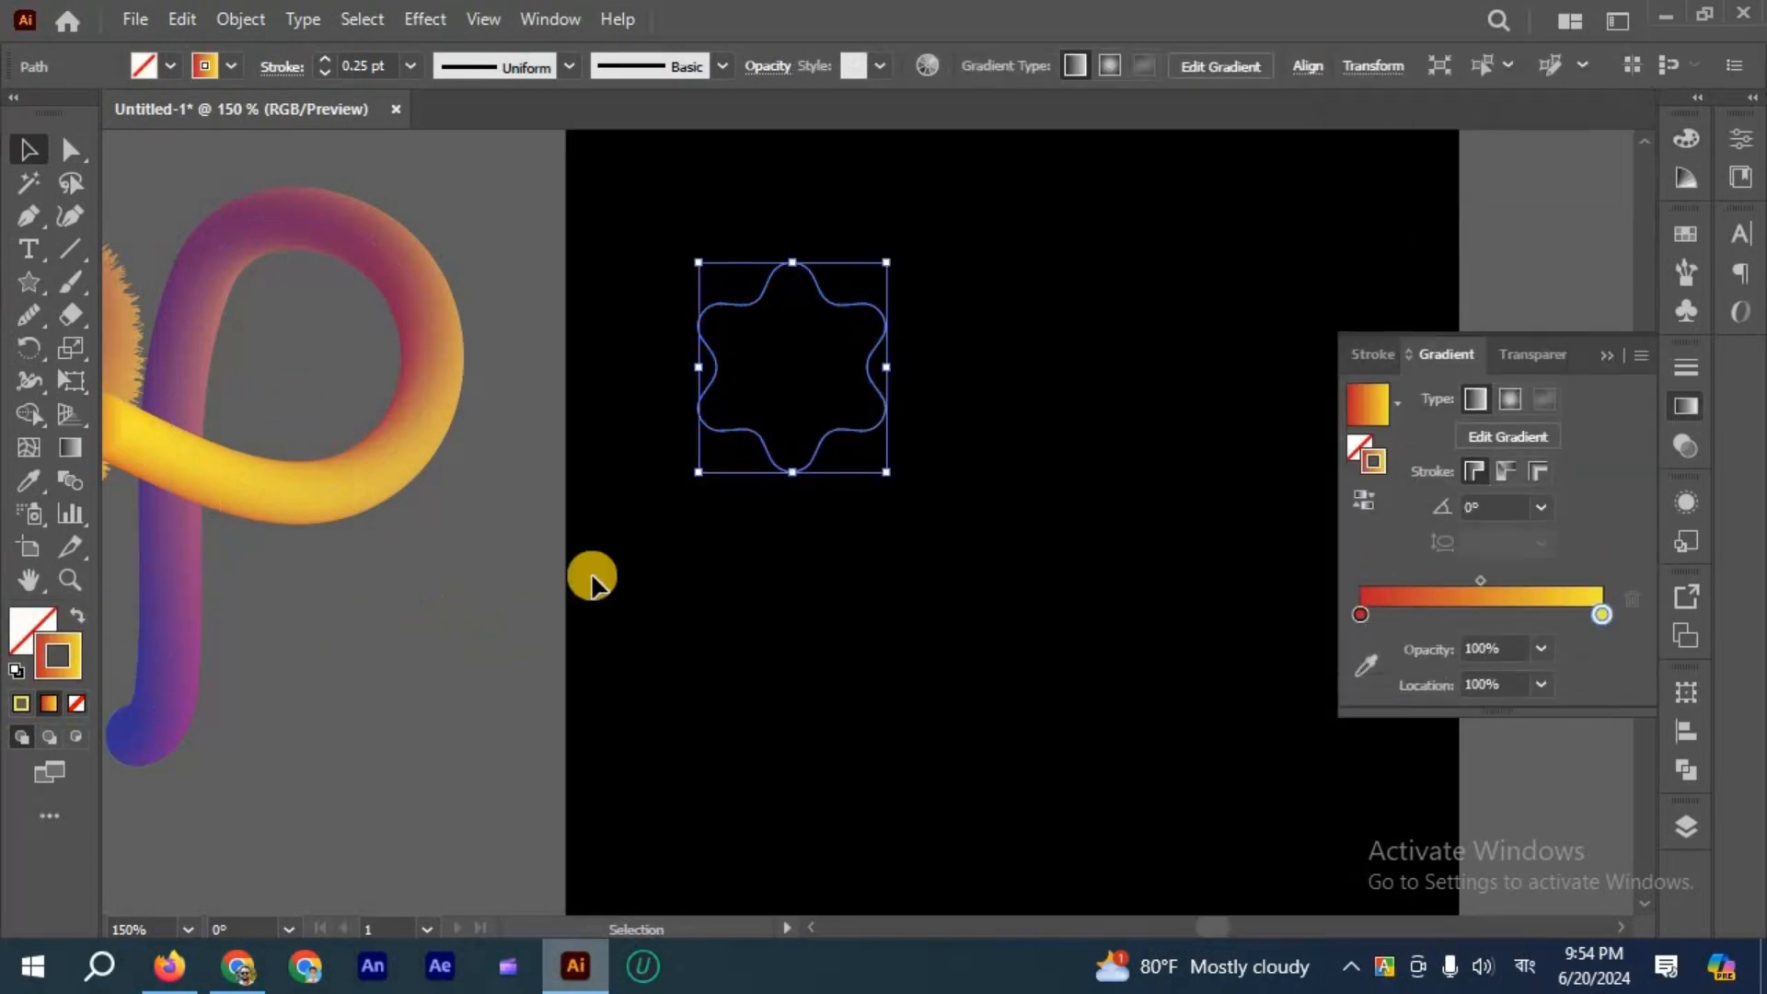
pyautogui.click(1022, 425)
pyautogui.scroll(1, 864, 363)
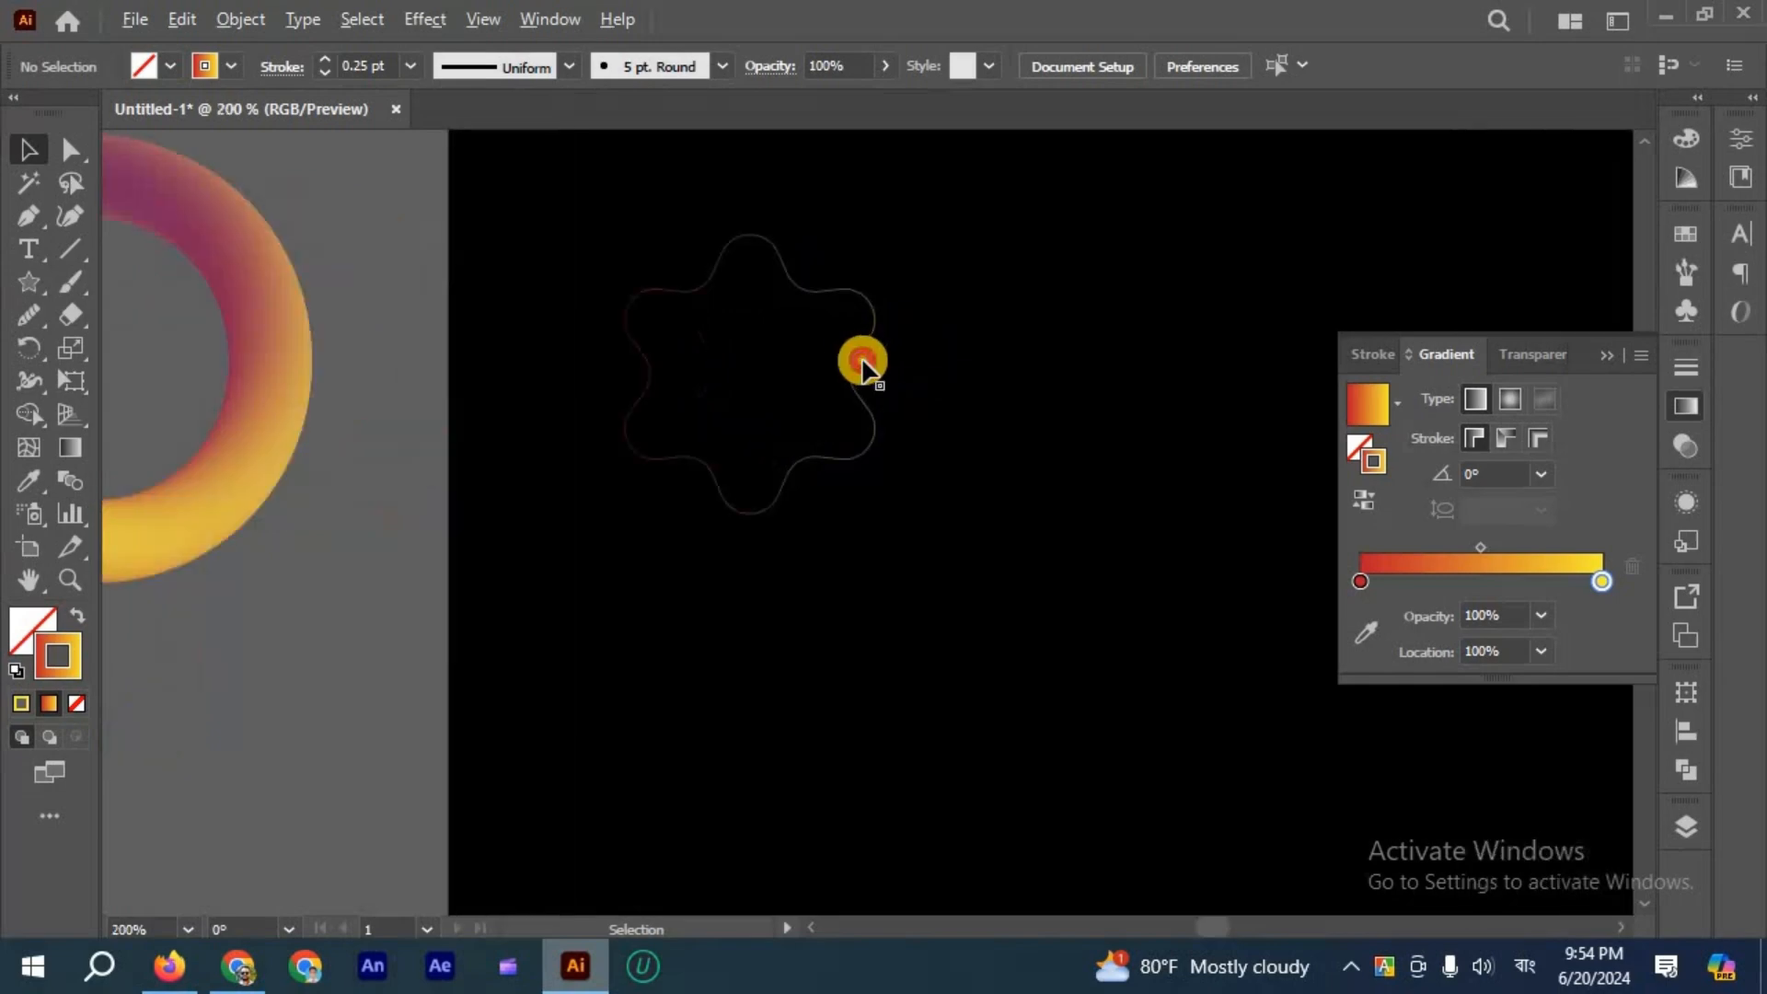
pyautogui.click(678, 399)
pyautogui.scroll(-1, 699, 377)
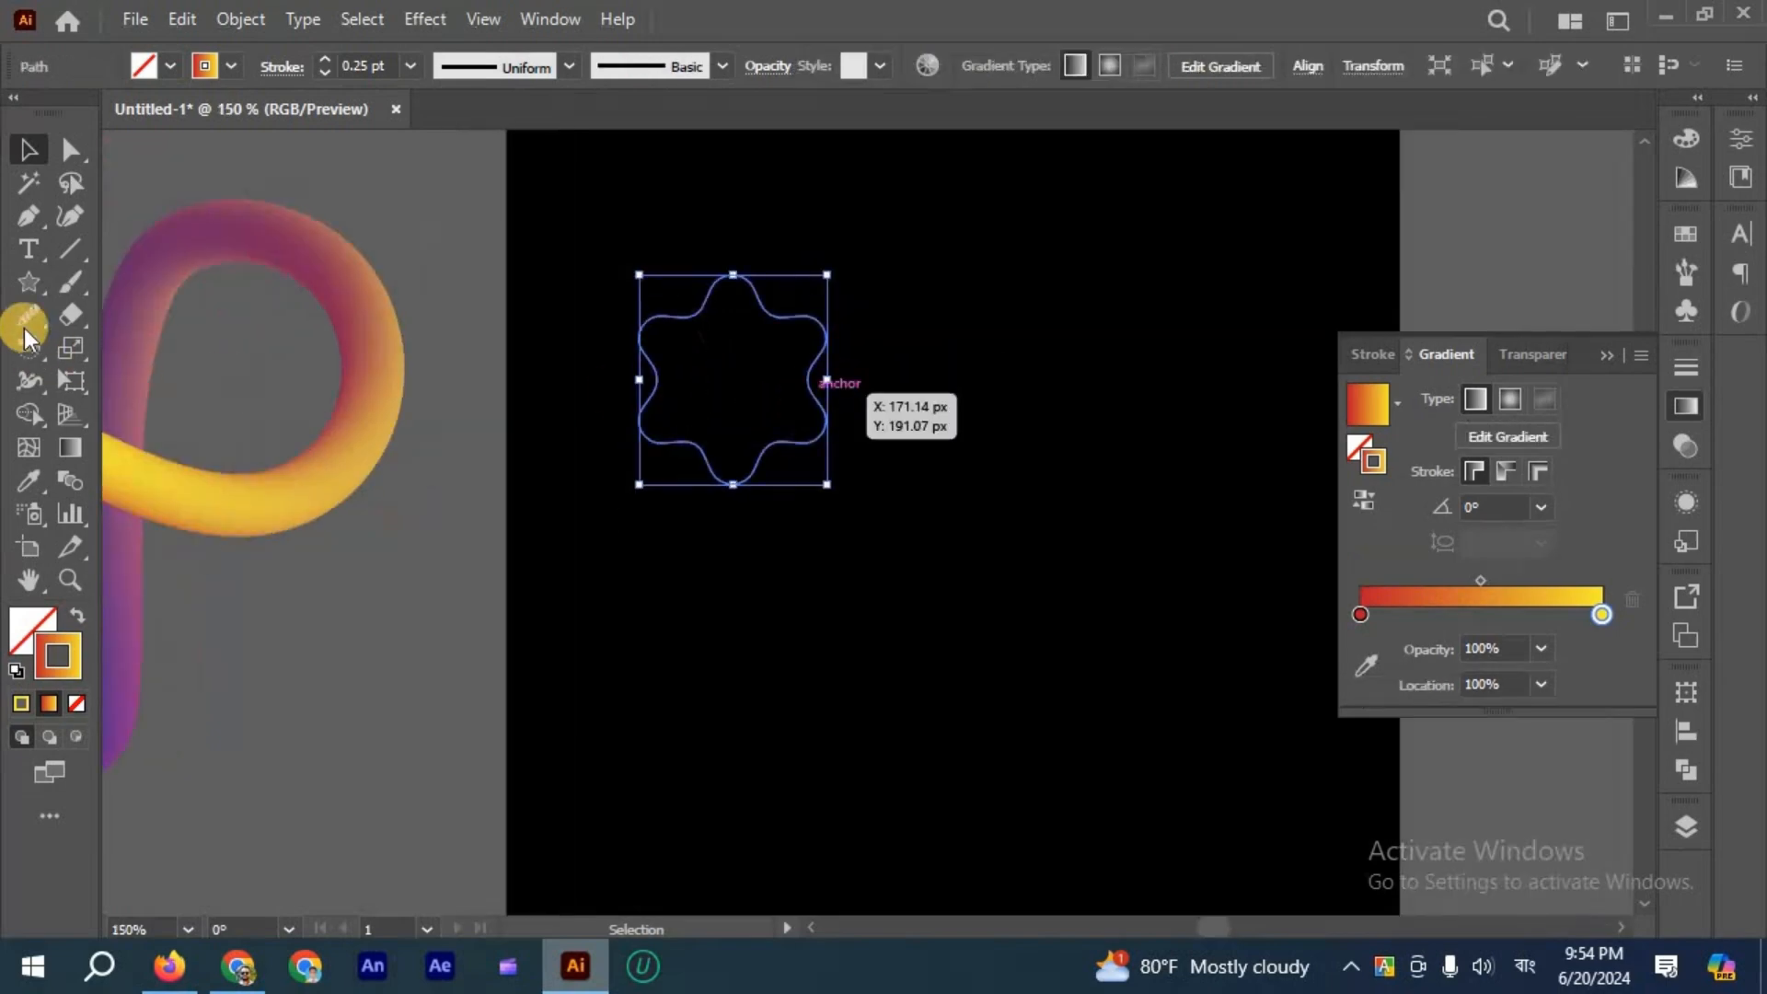
# Draw a tiny circle just outside the lower-right lobe of the wavy star with the same gradient stroke and select it.
pyautogui.click(29, 282)
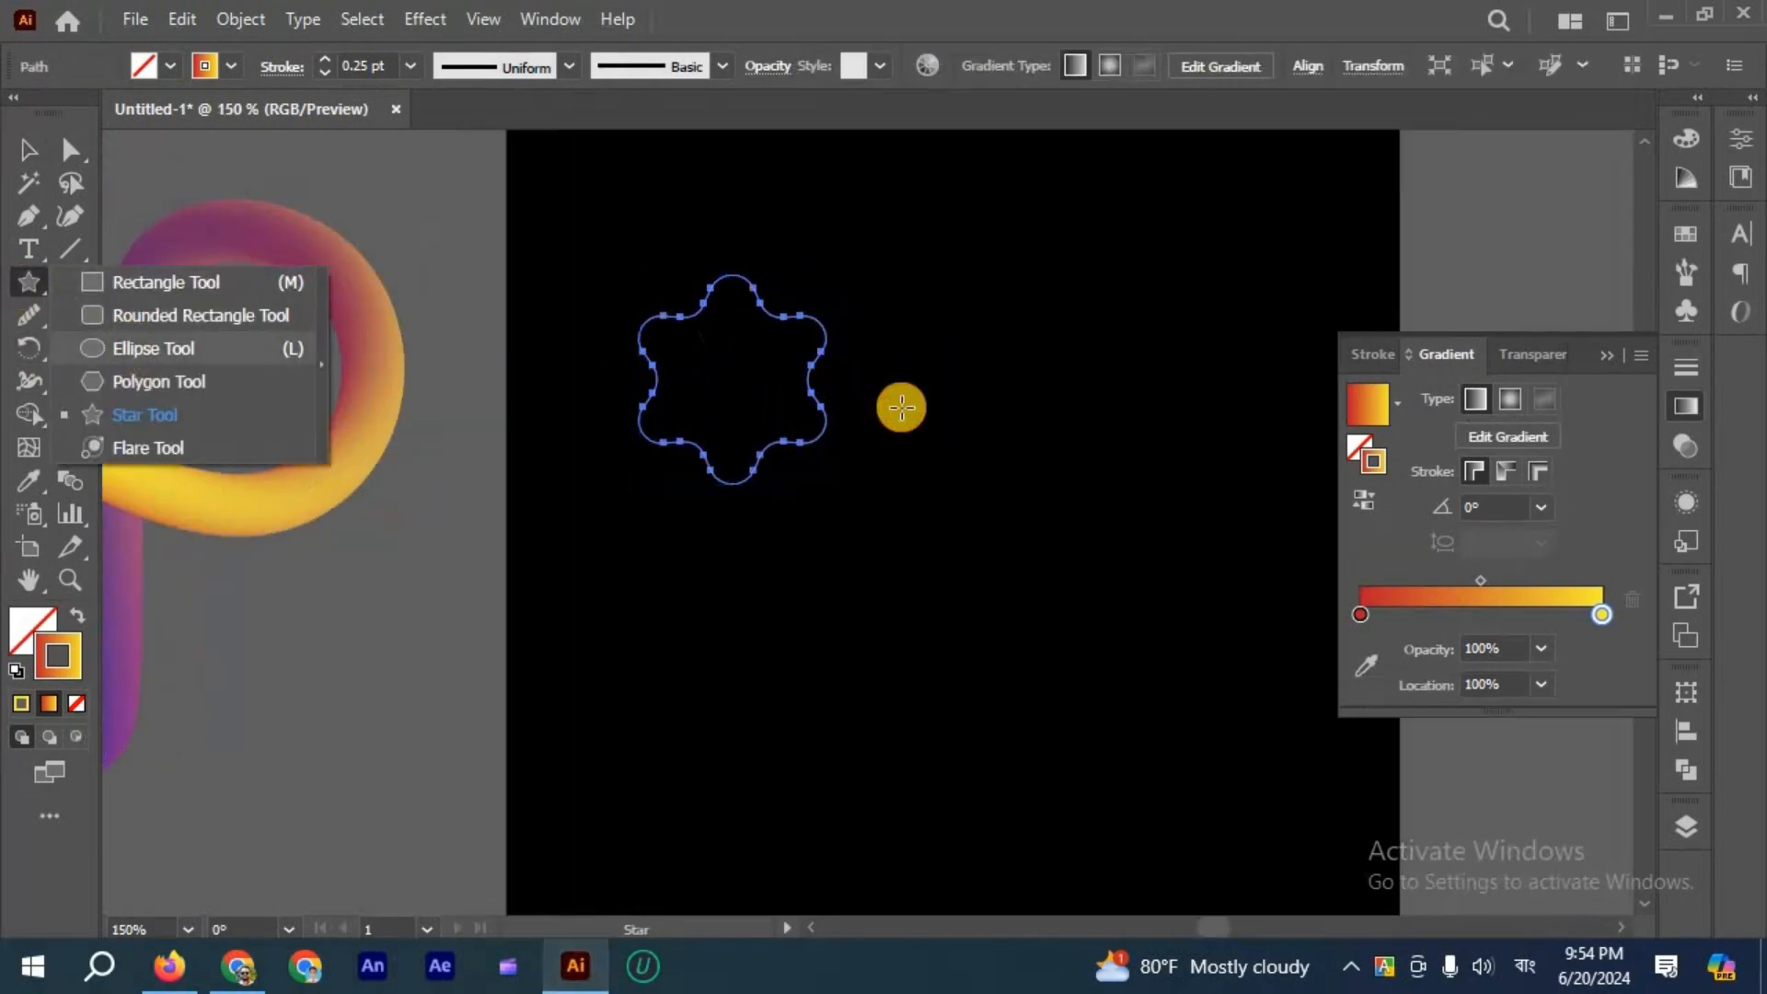
pyautogui.press('l')
pyautogui.scroll(2, 816, 426)
pyautogui.moveTo(829, 454); pyautogui.dragTo(842, 462)
pyautogui.click(29, 148)
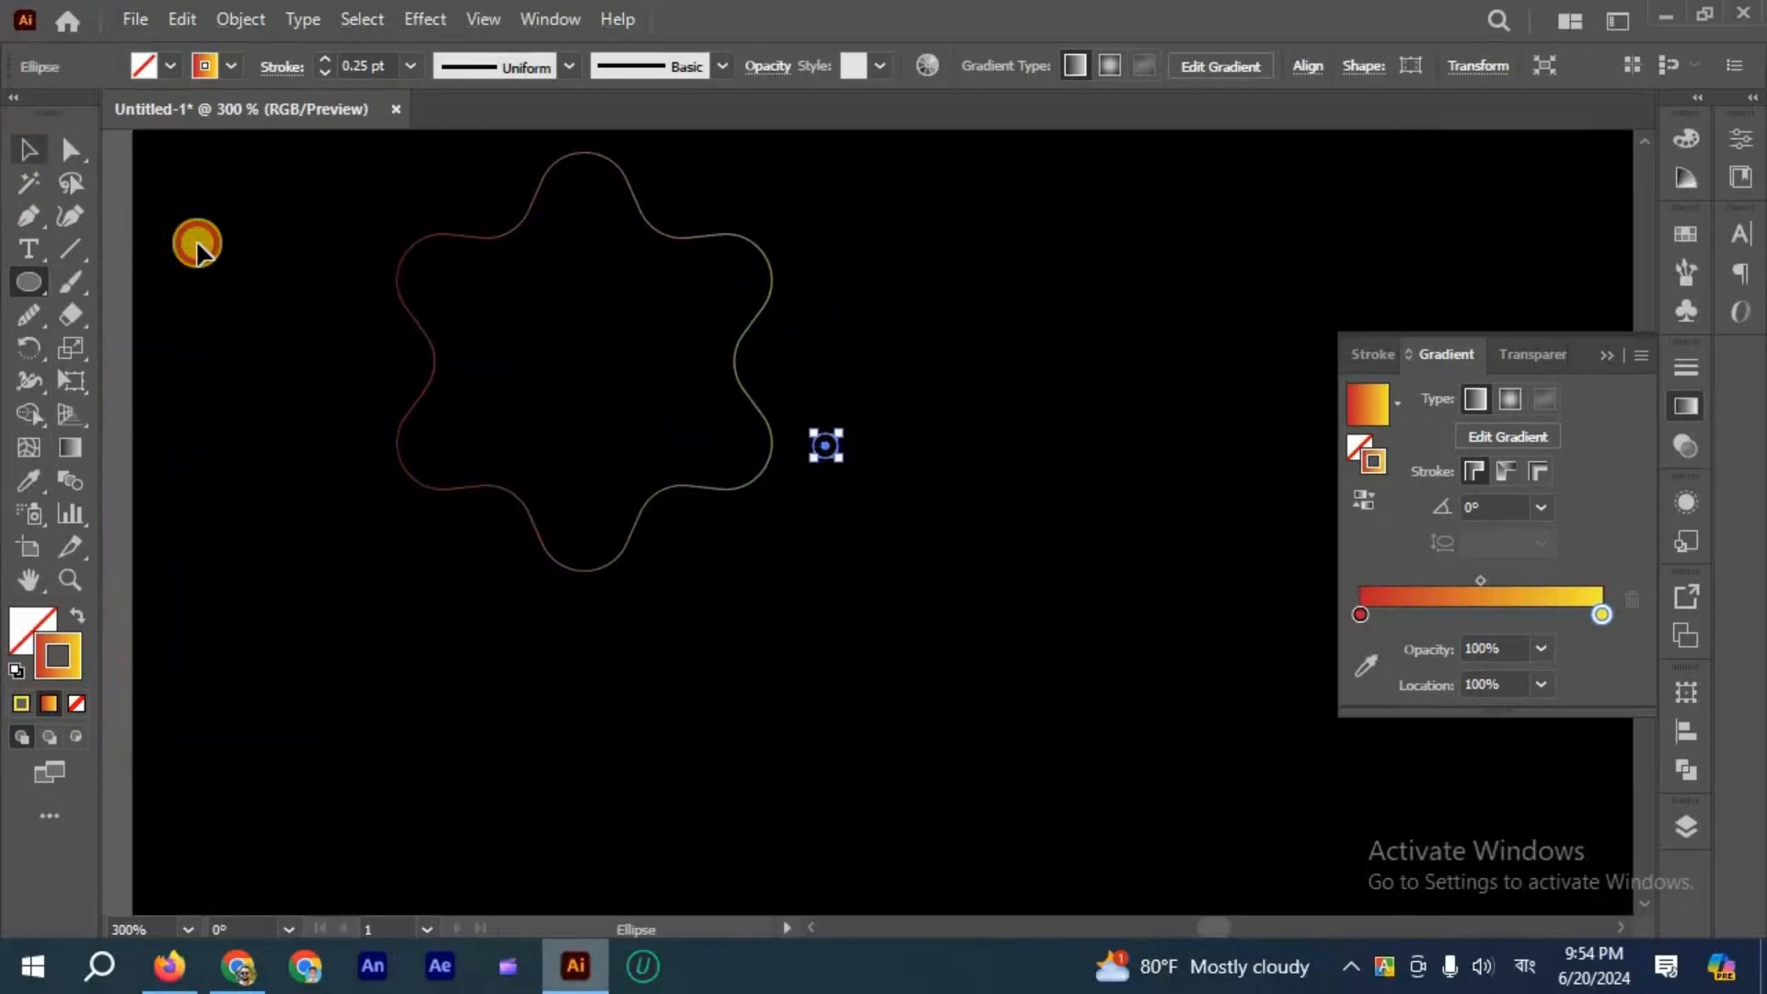
pyautogui.click(872, 479)
pyautogui.click(836, 451)
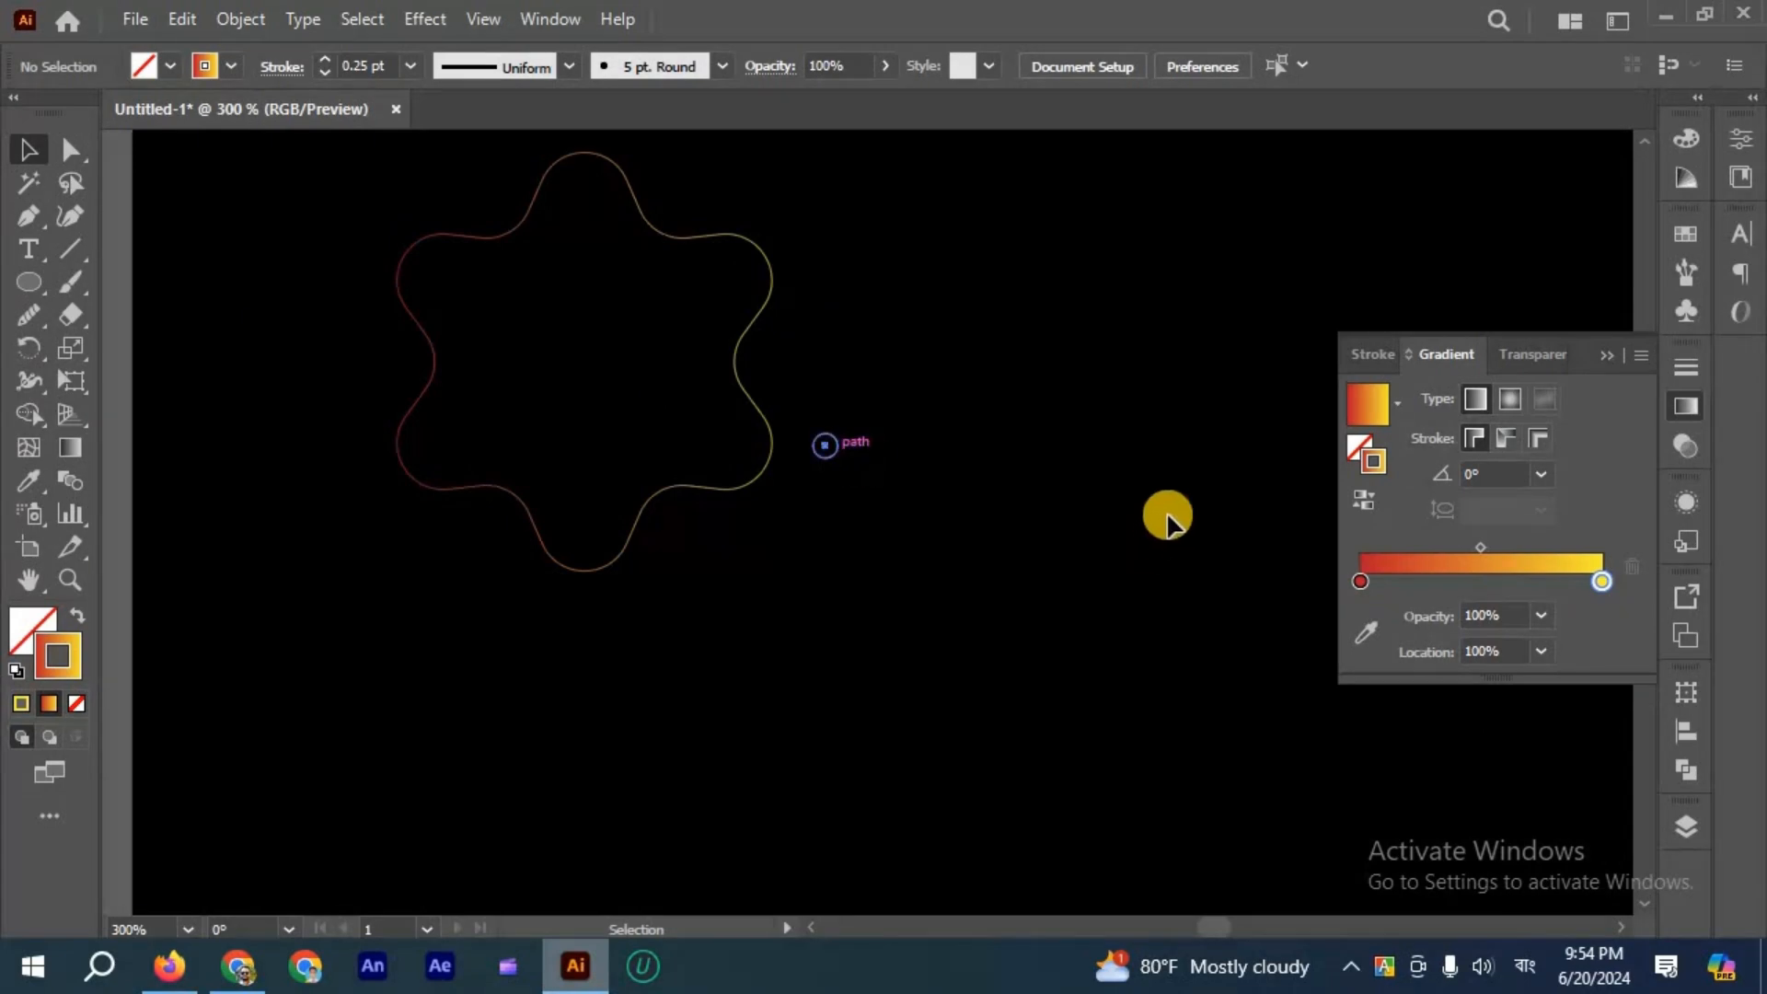
# Reverse the small circle's stroke gradient and change its yellow stop to blue, making it blue to red.
pyautogui.click(1362, 509)
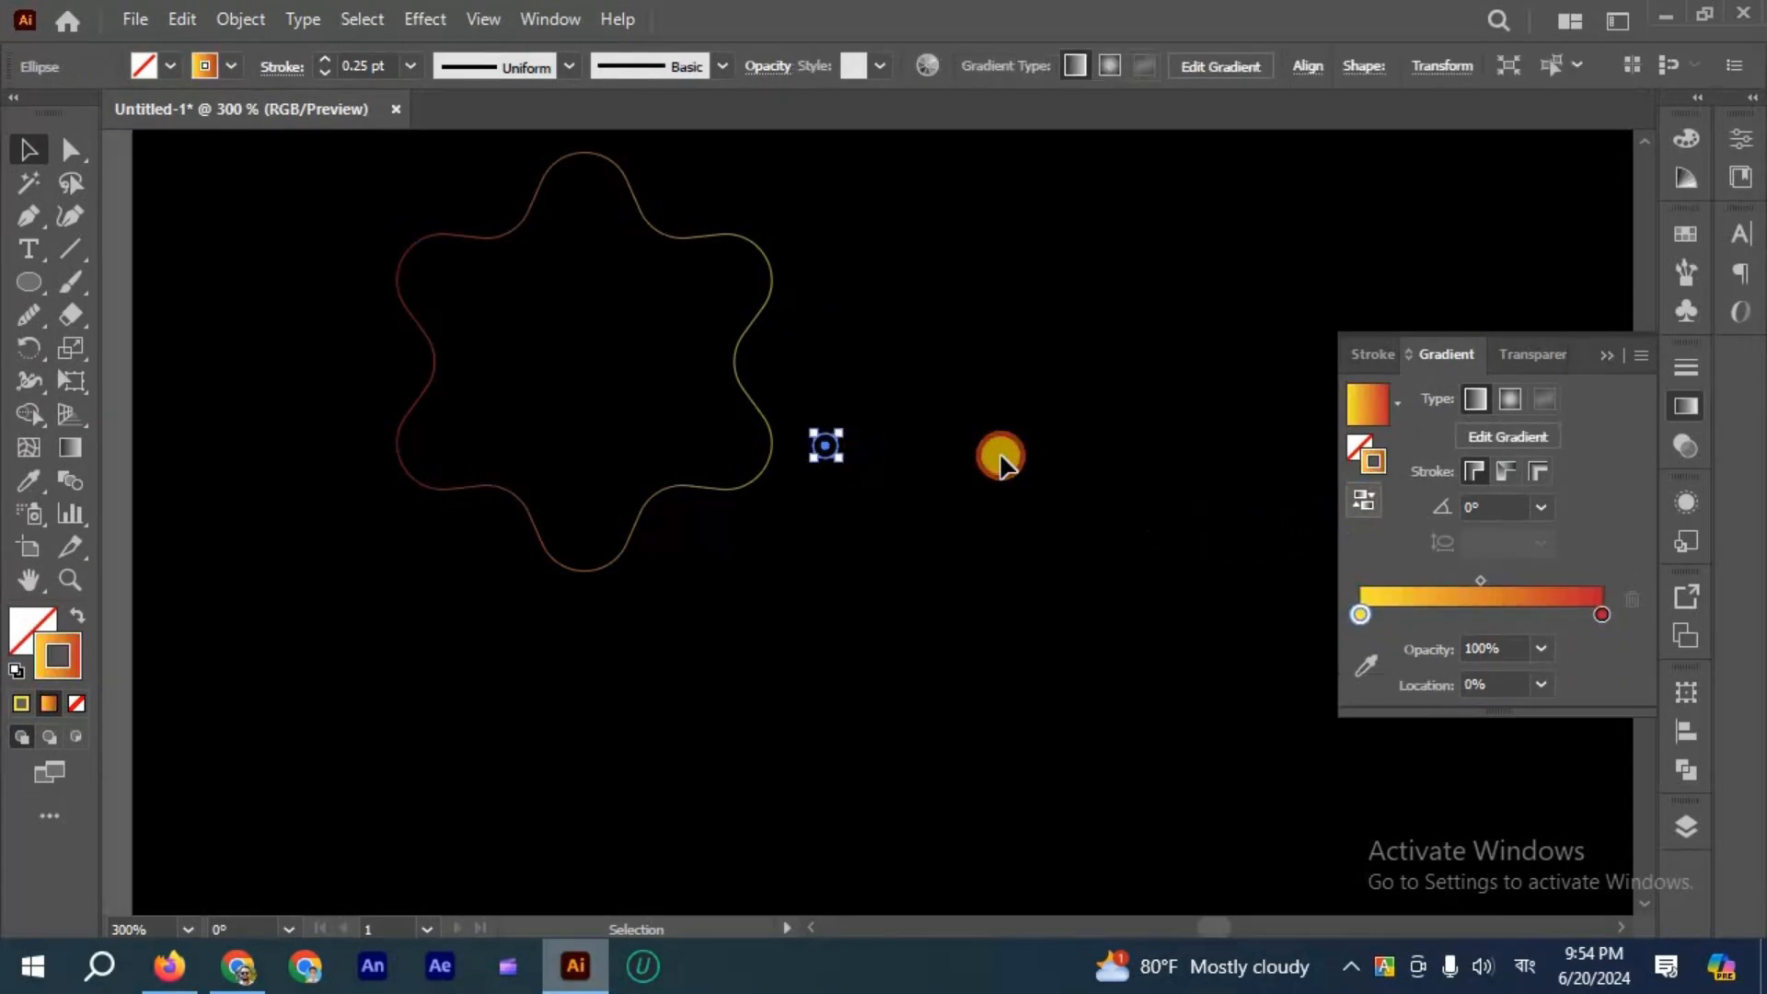
pyautogui.click(992, 458)
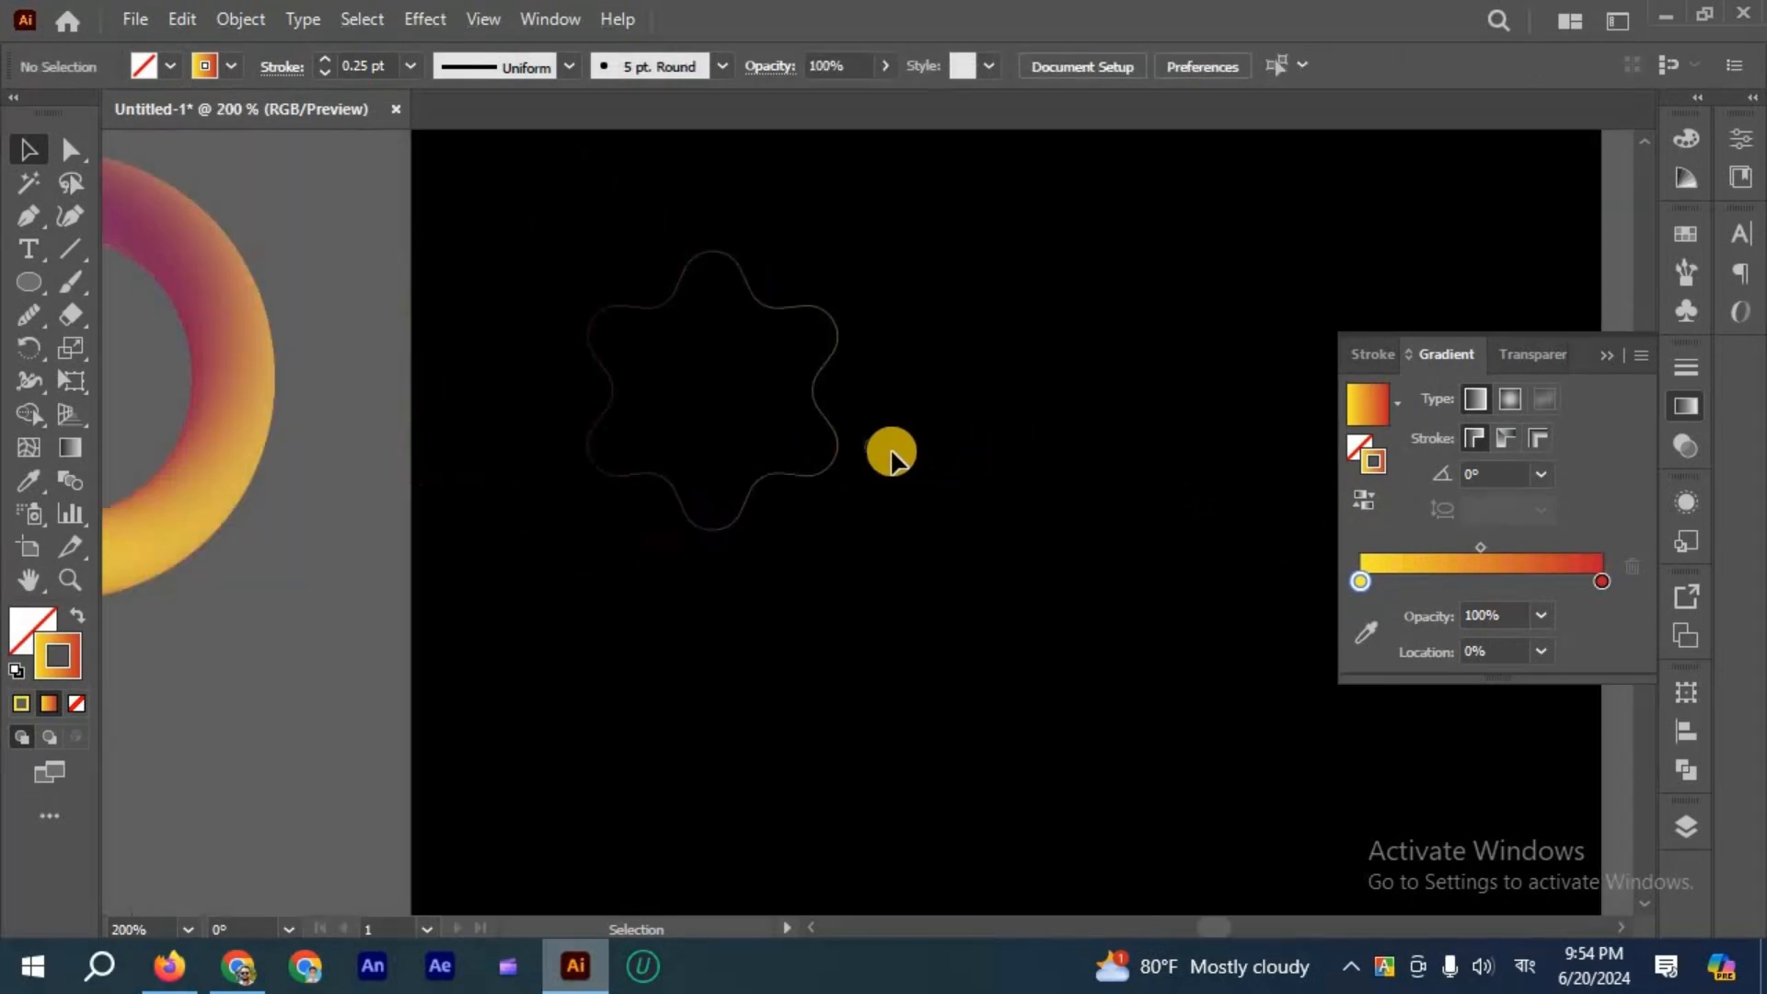
pyautogui.click(825, 444)
pyautogui.click(1358, 613)
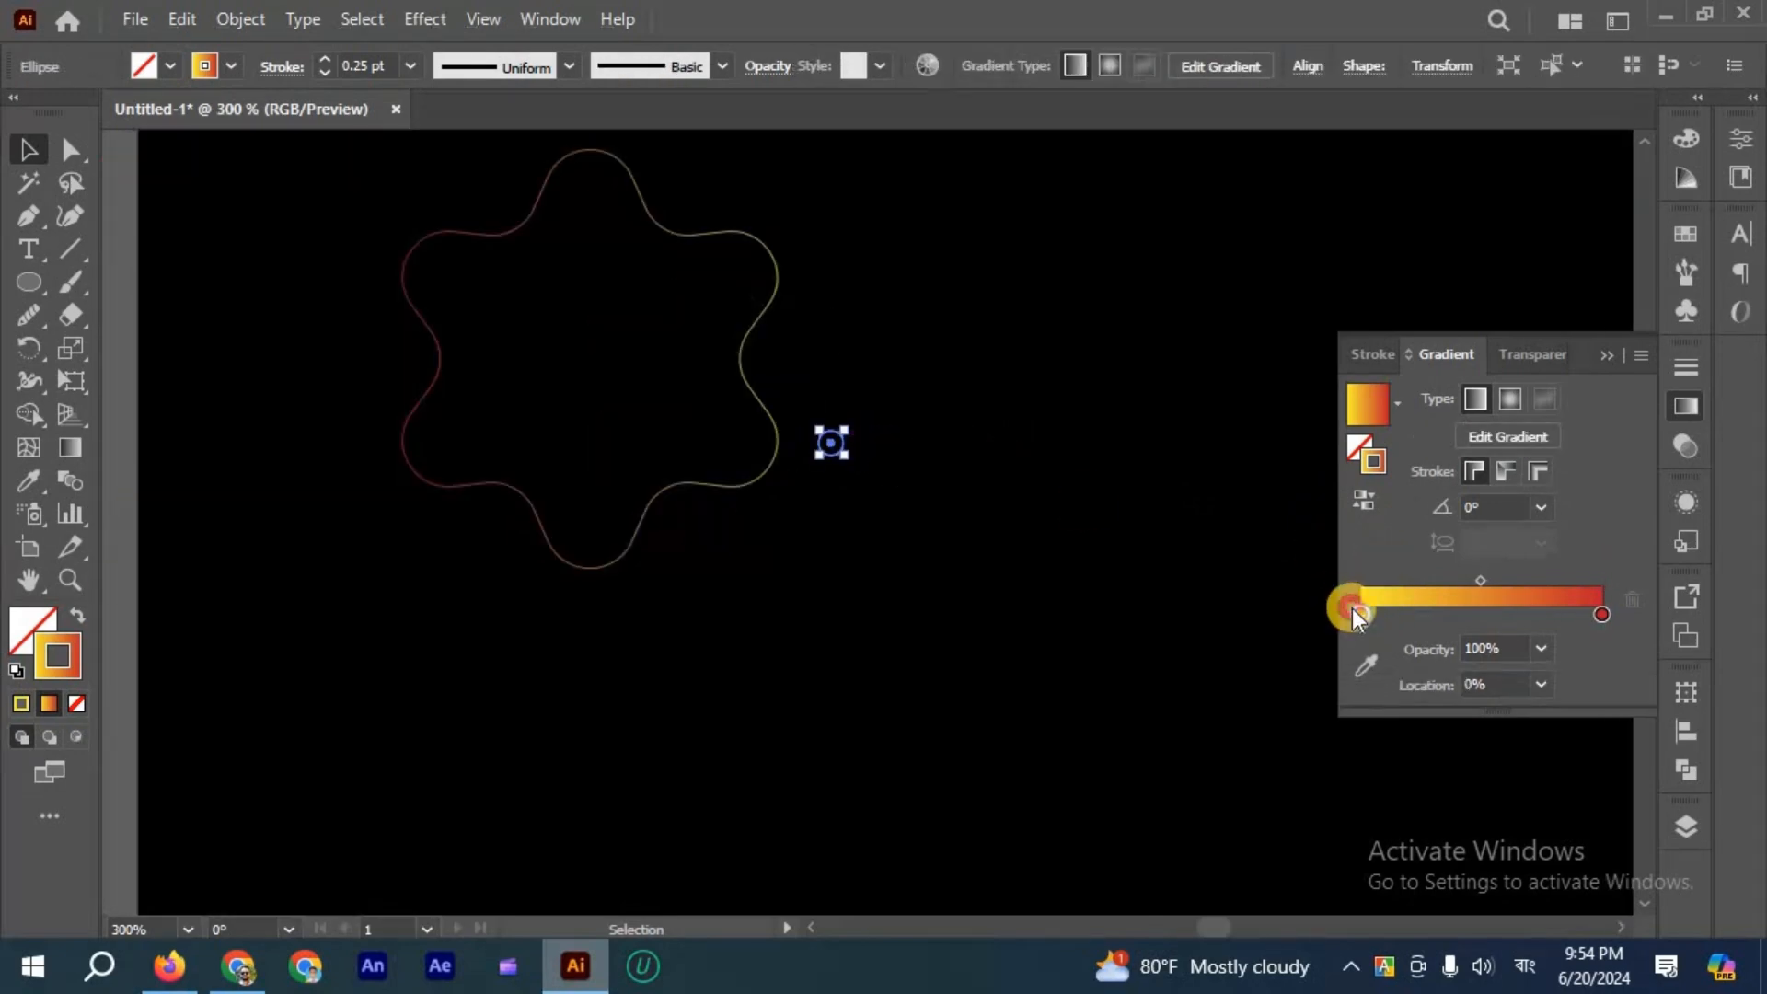
pyautogui.doubleClick(1358, 614)
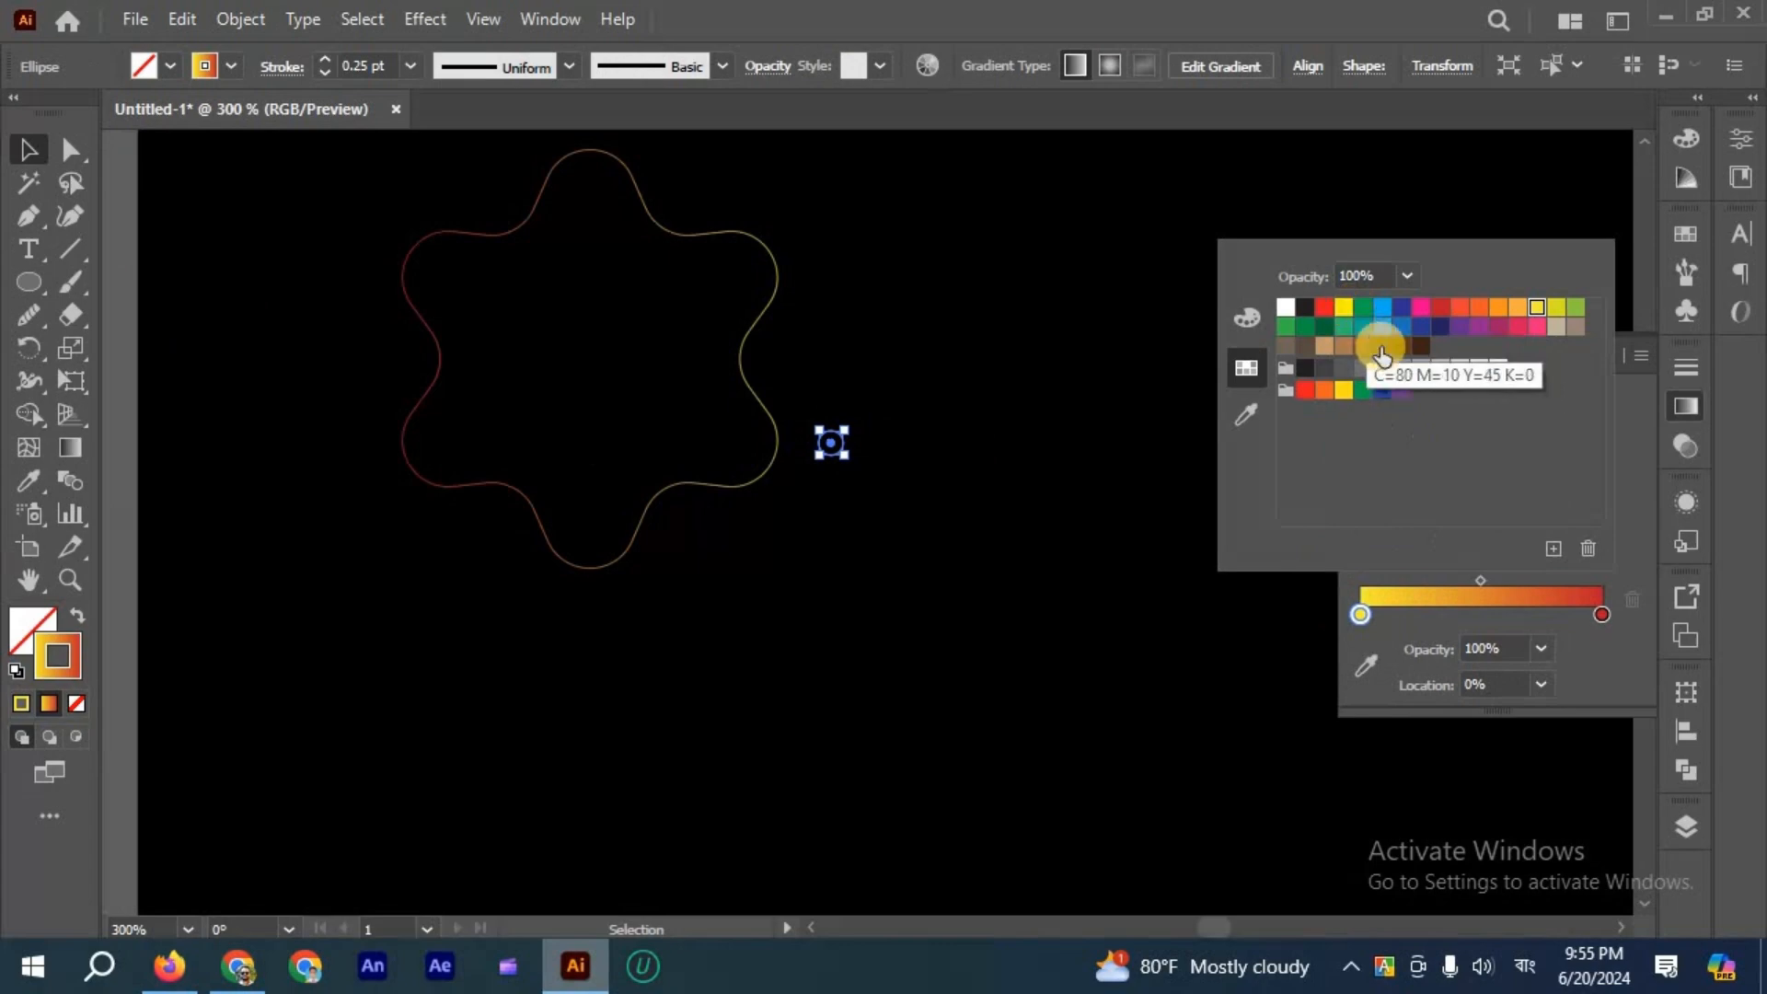
pyautogui.click(1382, 326)
pyautogui.click(1141, 515)
pyautogui.click(881, 494)
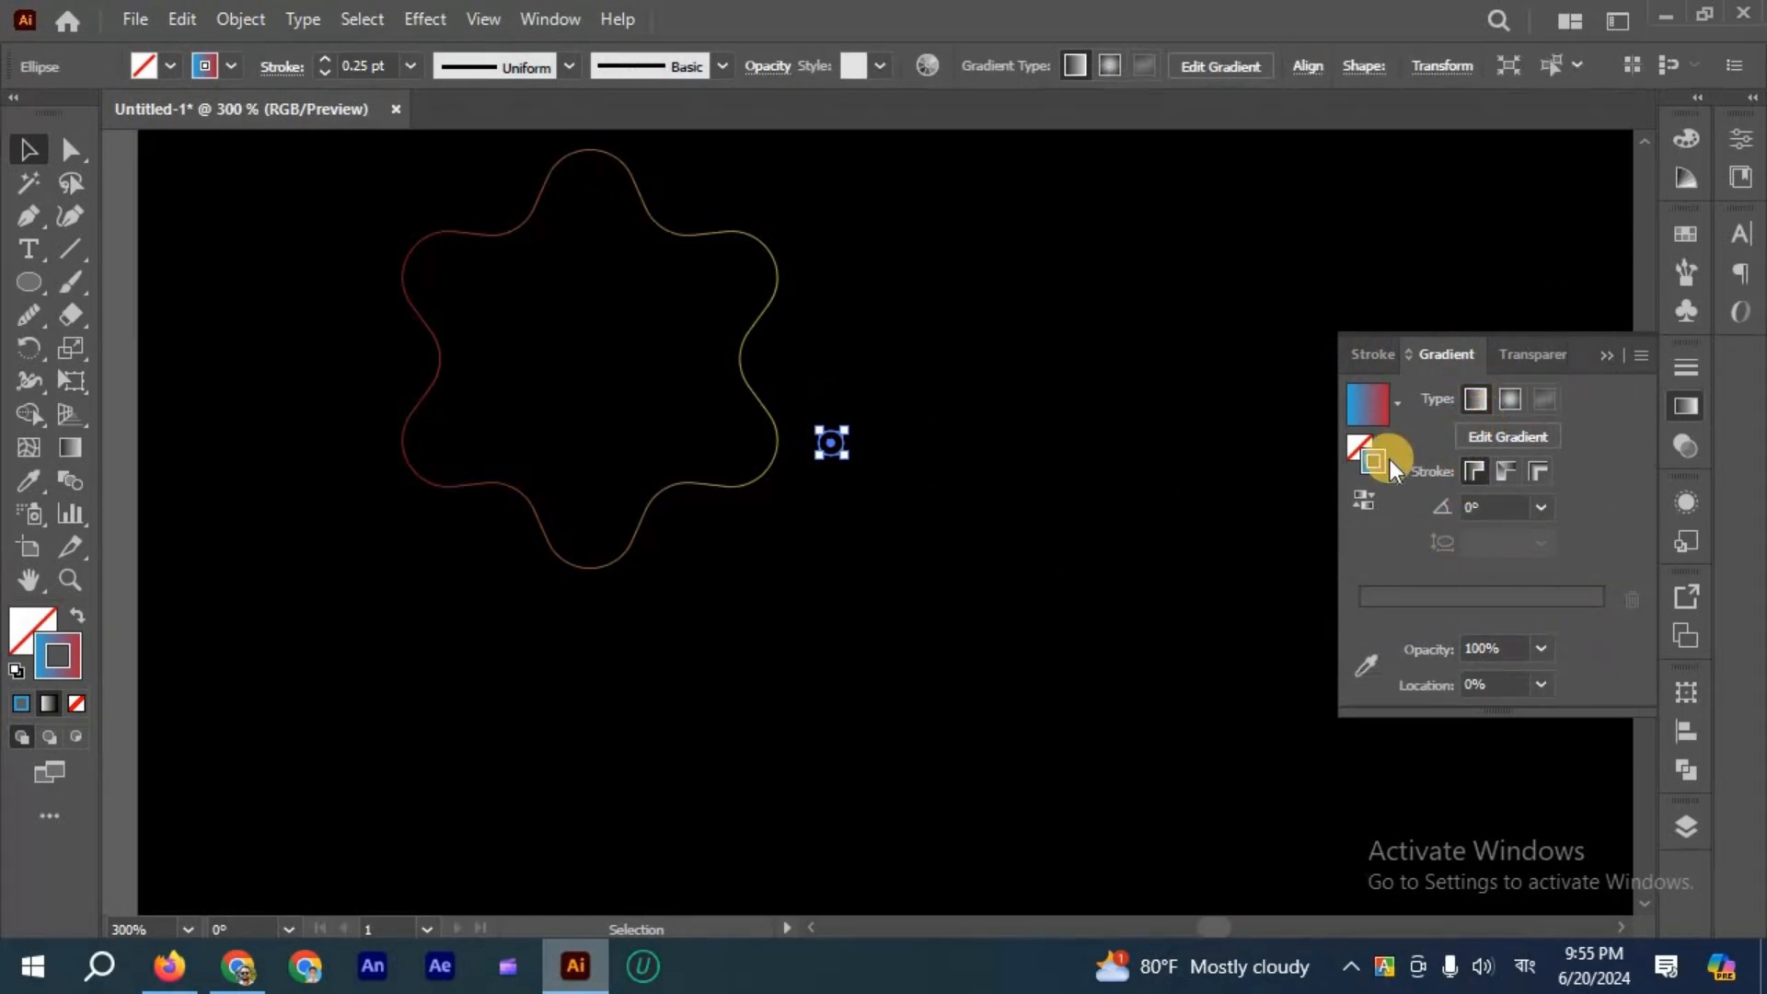
pyautogui.click(855, 457)
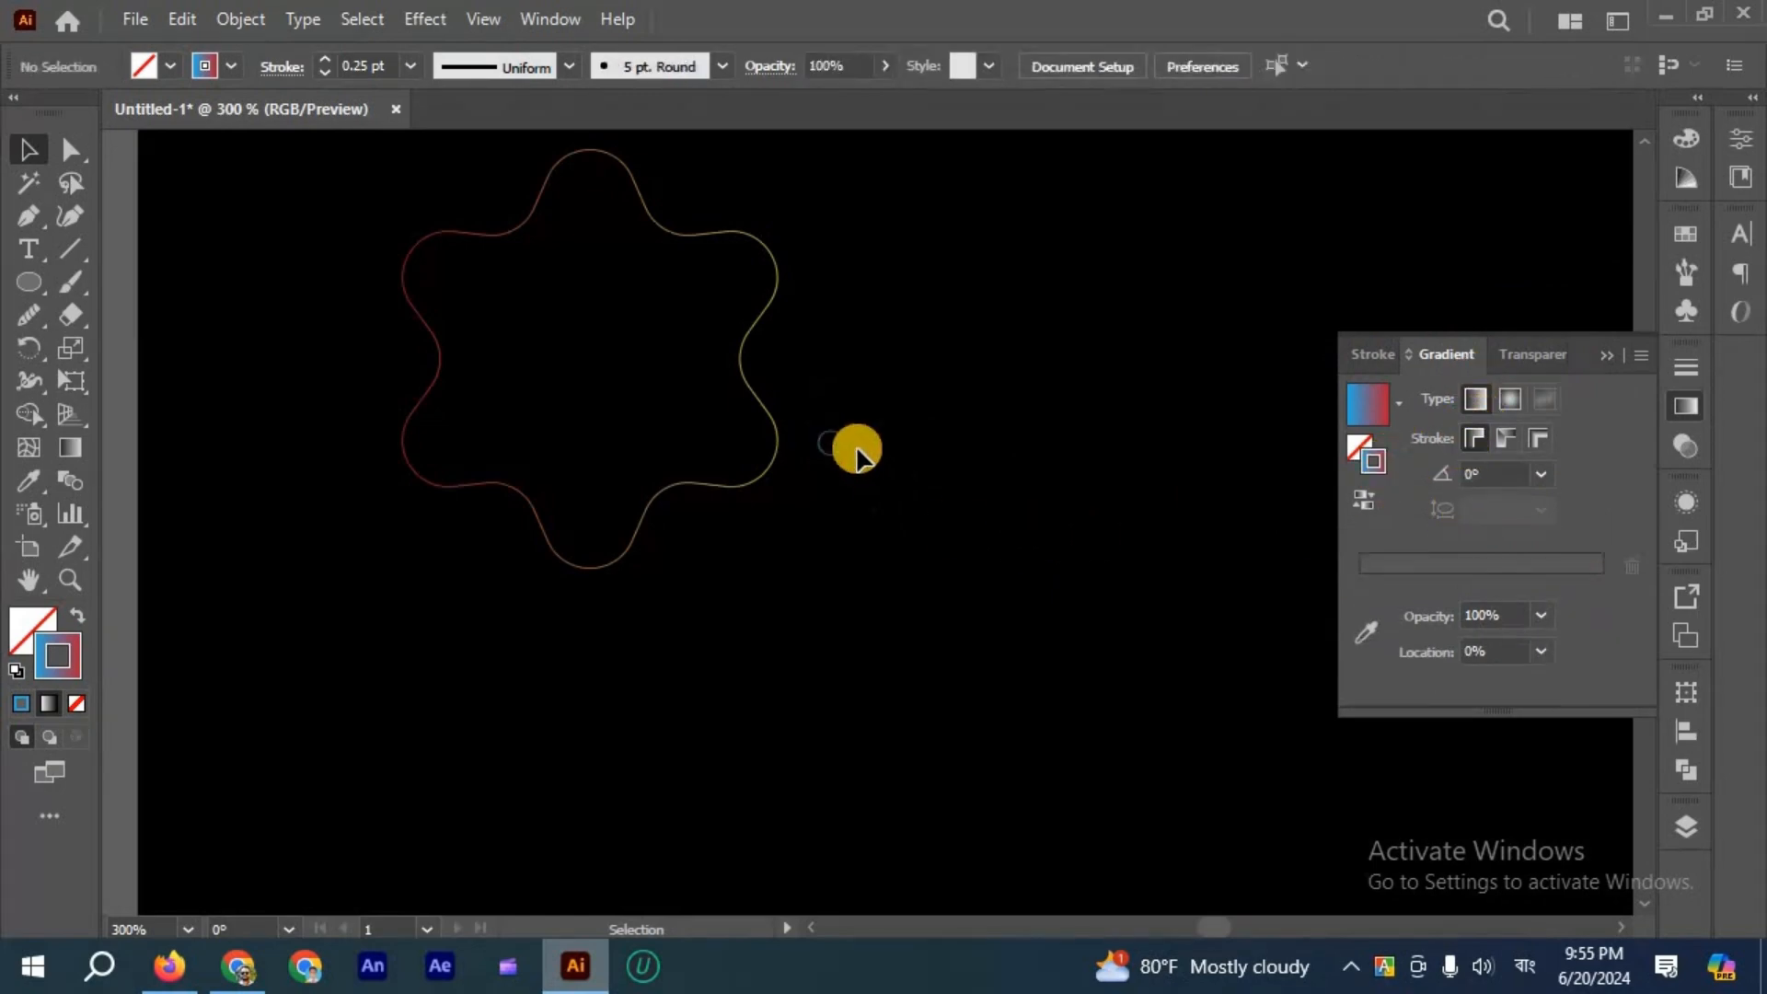
# Select both the wavy star and the small circle, make a blend between them, and deselect it.
pyautogui.scroll(3, 860, 453)
pyautogui.moveTo(698, 337); pyautogui.dragTo(896, 517)
pyautogui.click(1052, 587)
pyautogui.scroll(-2, 1052, 585)
pyautogui.scroll(1, 1054, 585)
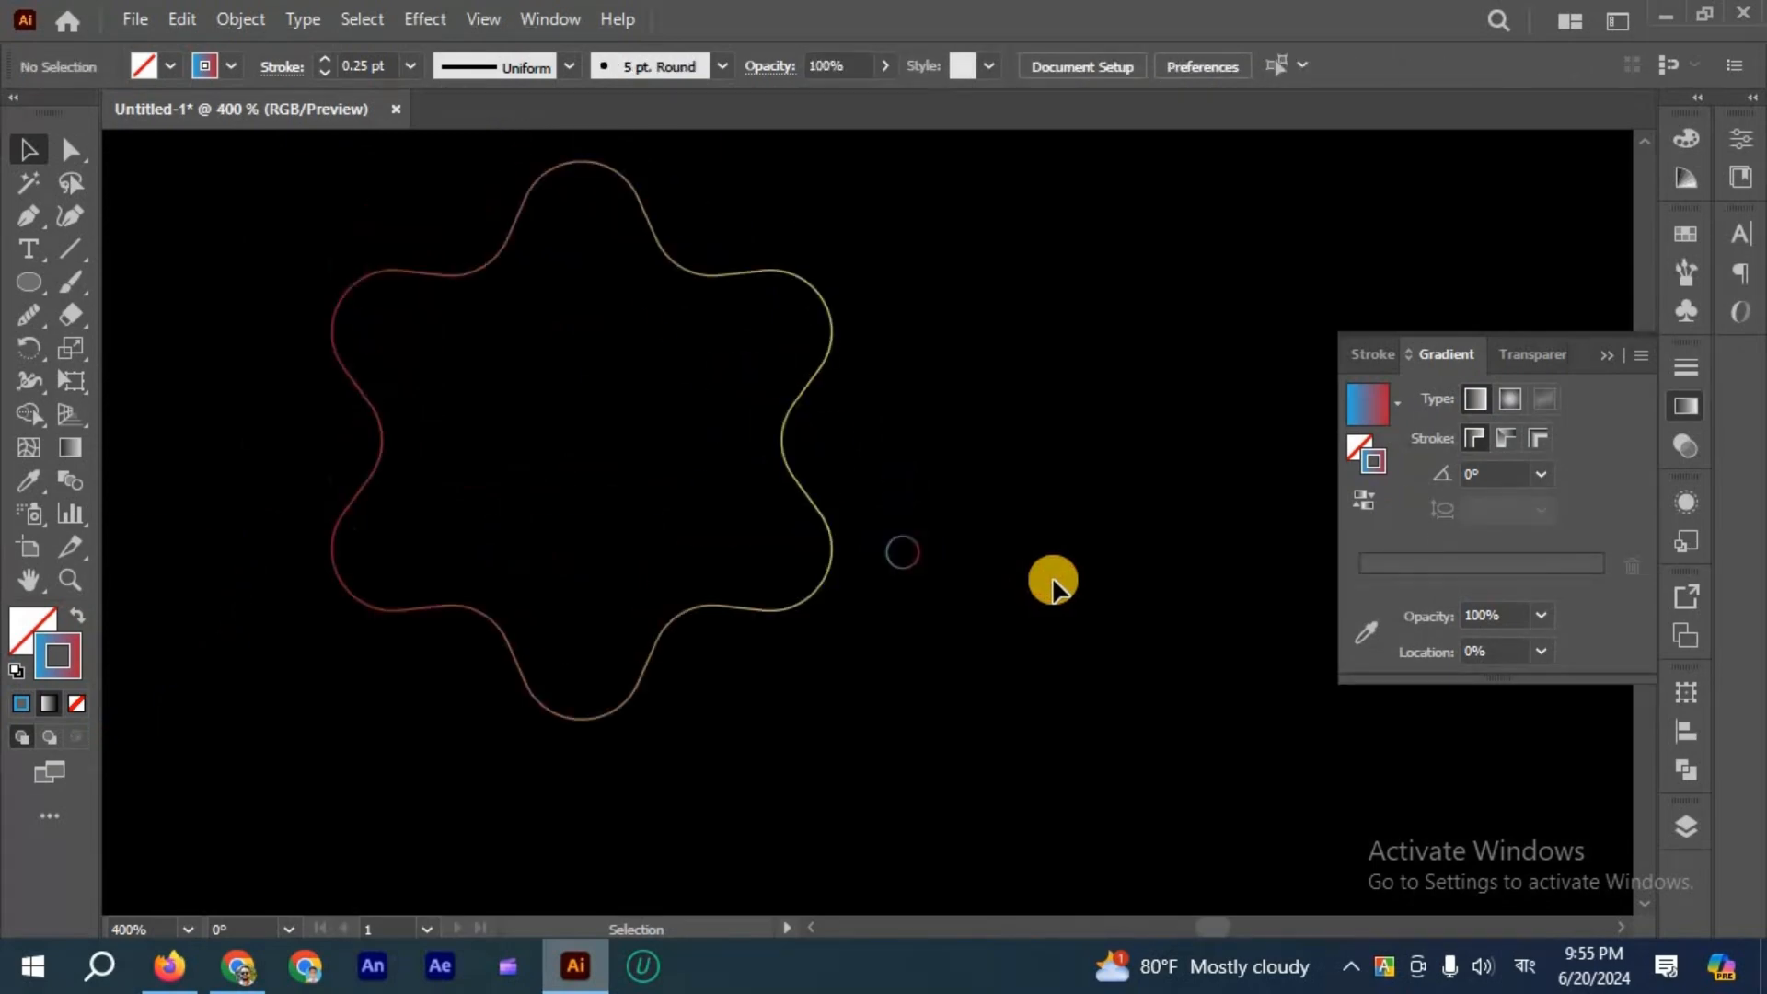
pyautogui.hotkey('ctrl', '-')
pyautogui.hotkey('ctrl', 'a')
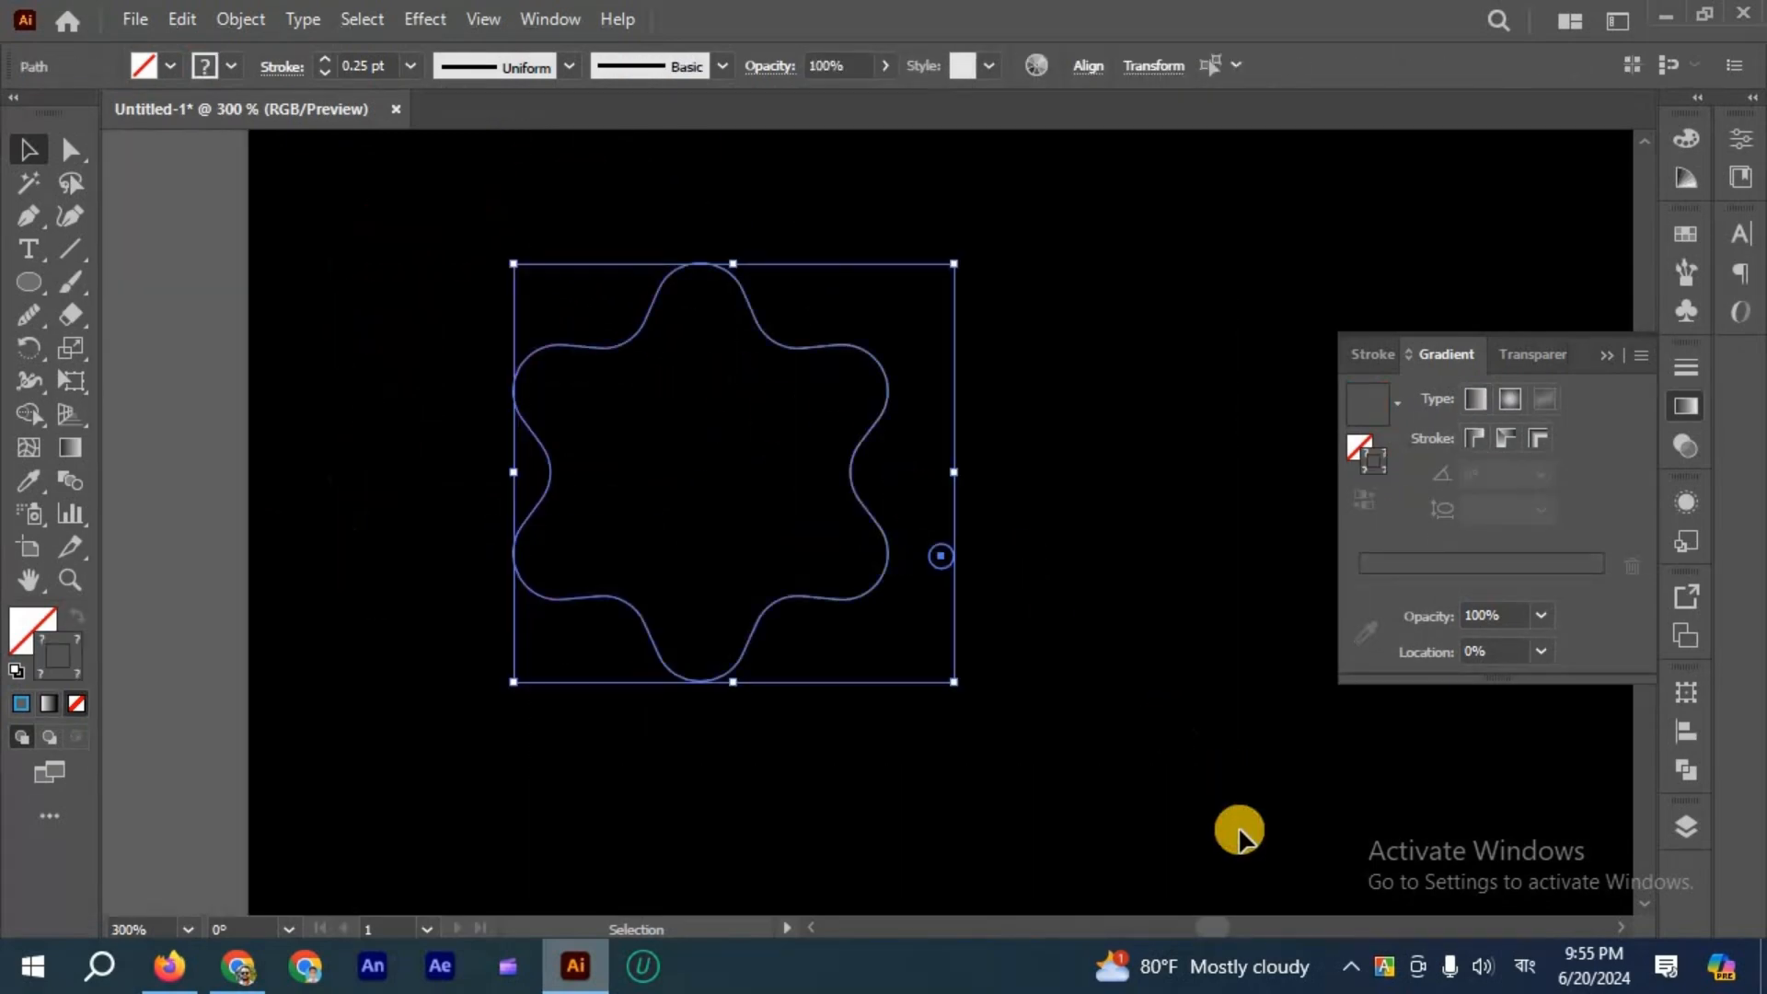
pyautogui.click(234, 19)
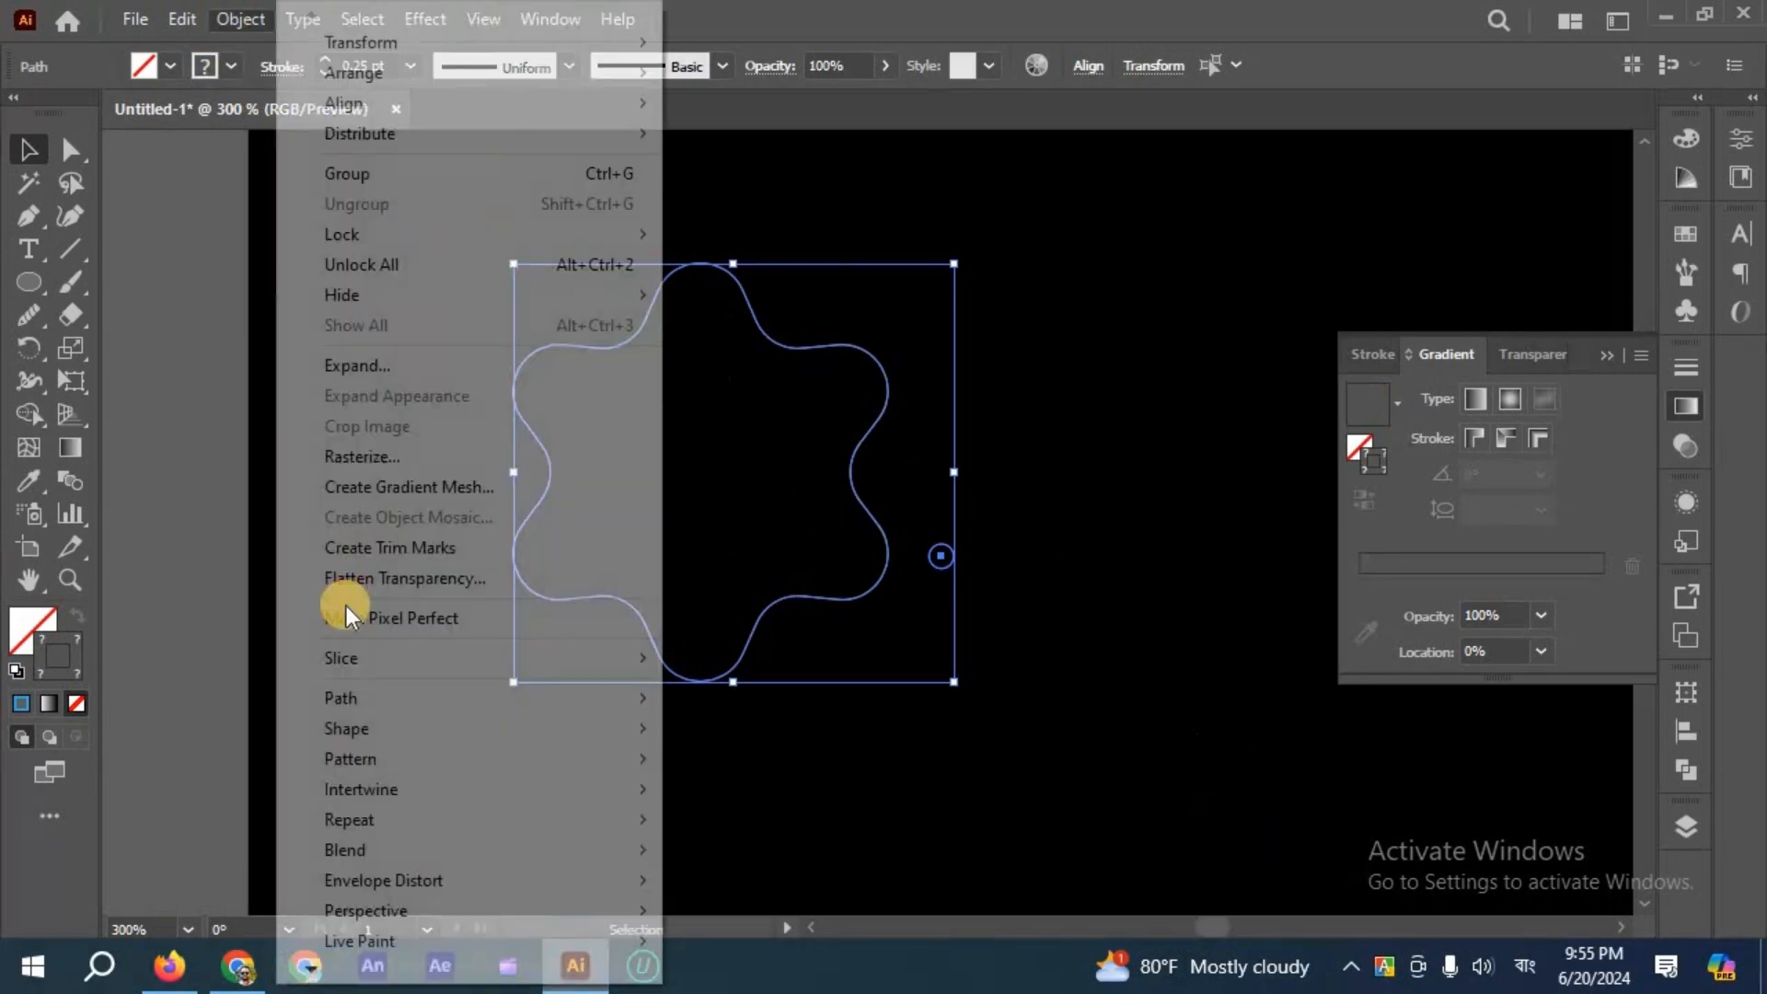
pyautogui.moveTo(368, 847)
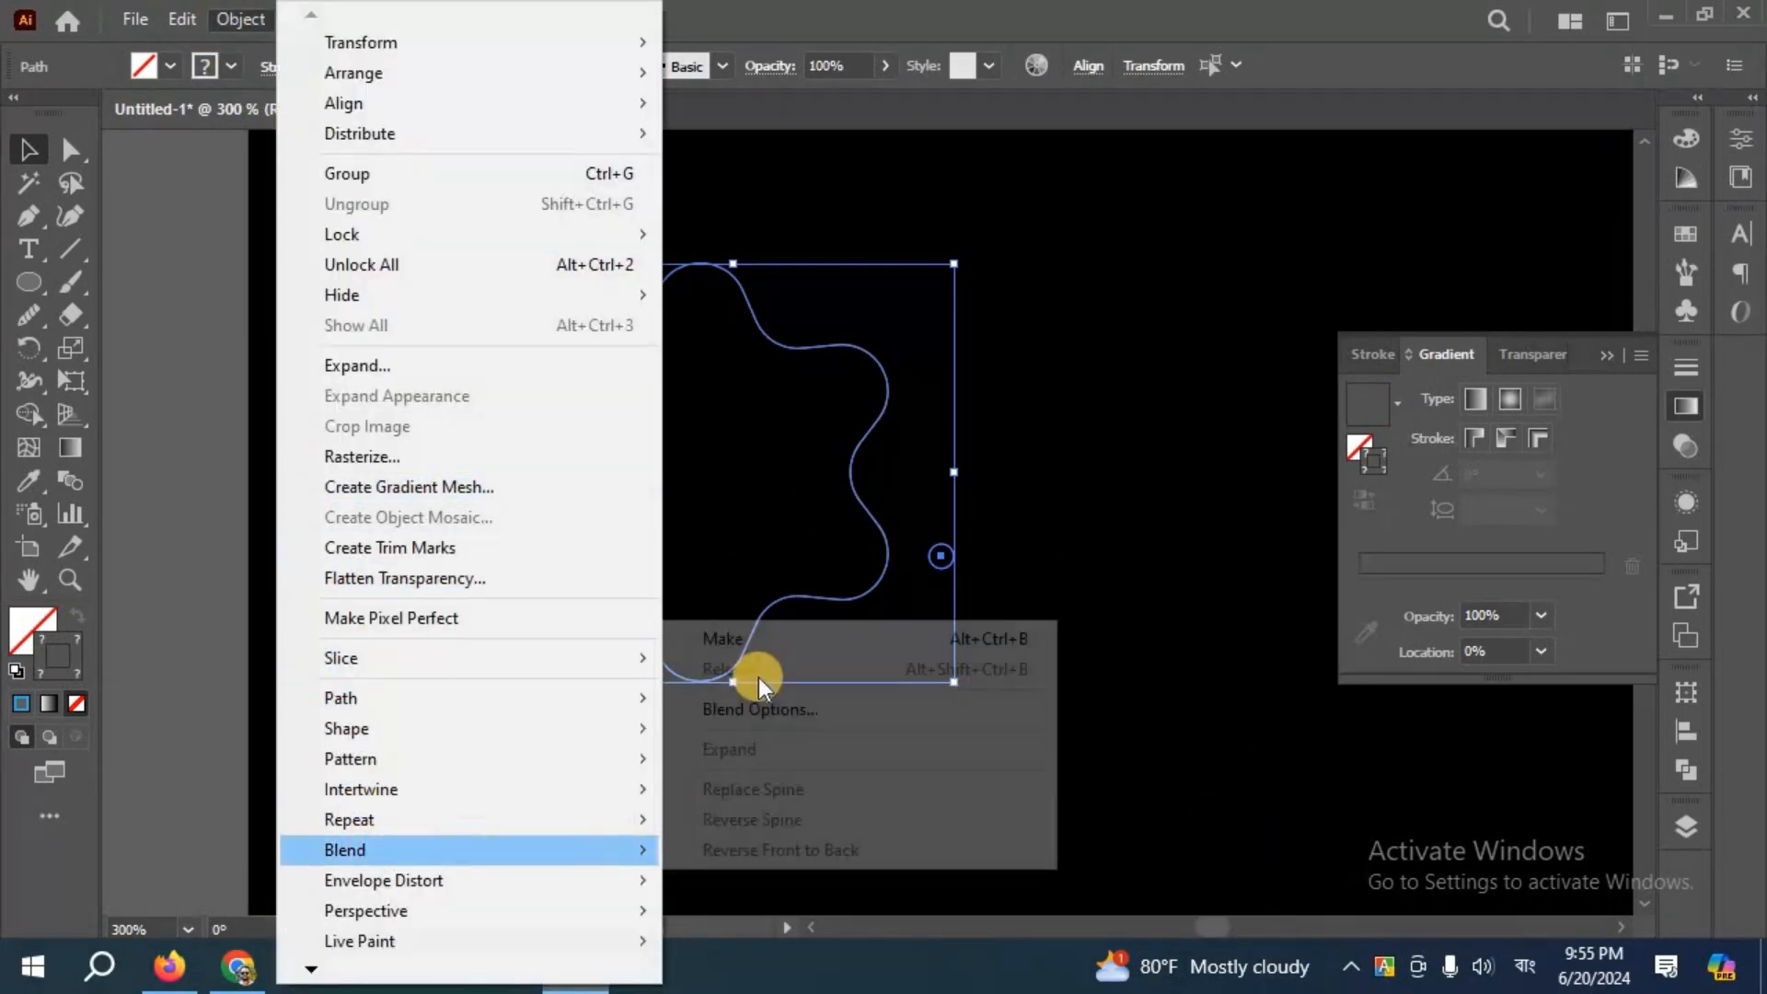
pyautogui.click(751, 638)
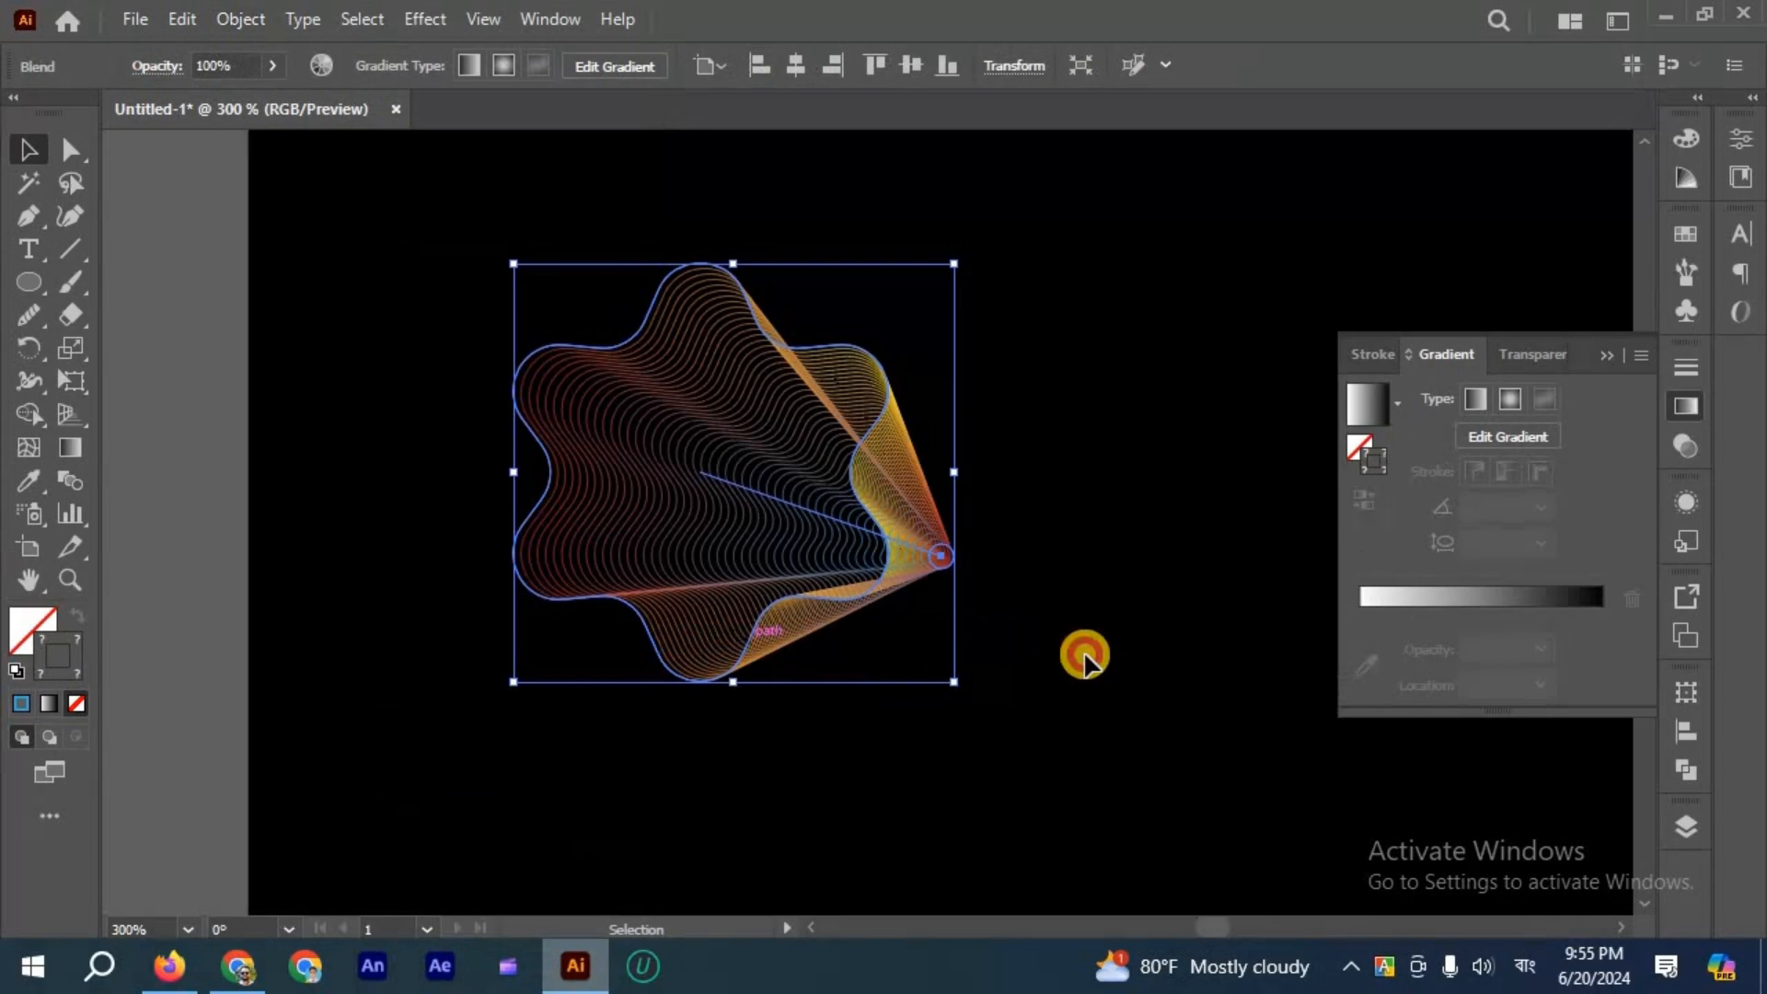
pyautogui.click(1076, 649)
# Enlarge the star-to-circle blend on the black square and deselect it.
pyautogui.scroll(-3, 749, 473)
pyautogui.scroll(-2, 848, 576)
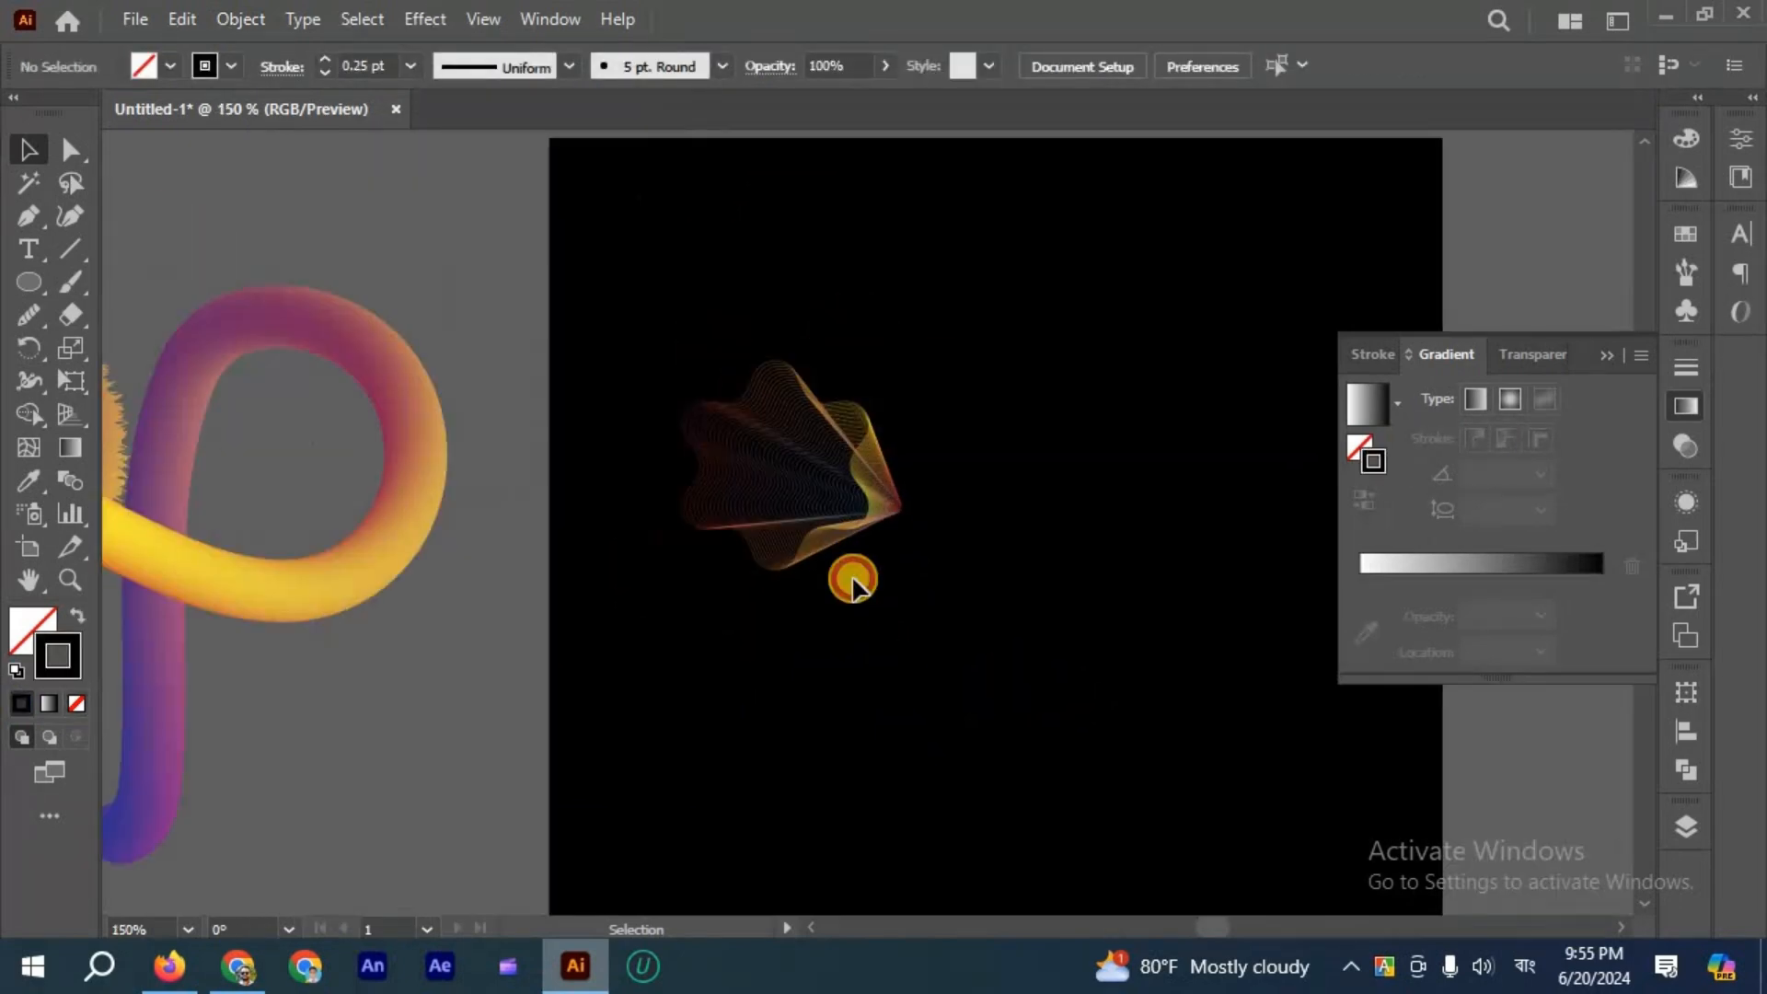
pyautogui.click(897, 543)
pyautogui.moveTo(903, 568); pyautogui.dragTo(1047, 708)
pyautogui.click(885, 666)
pyautogui.scroll(-3, 844, 544)
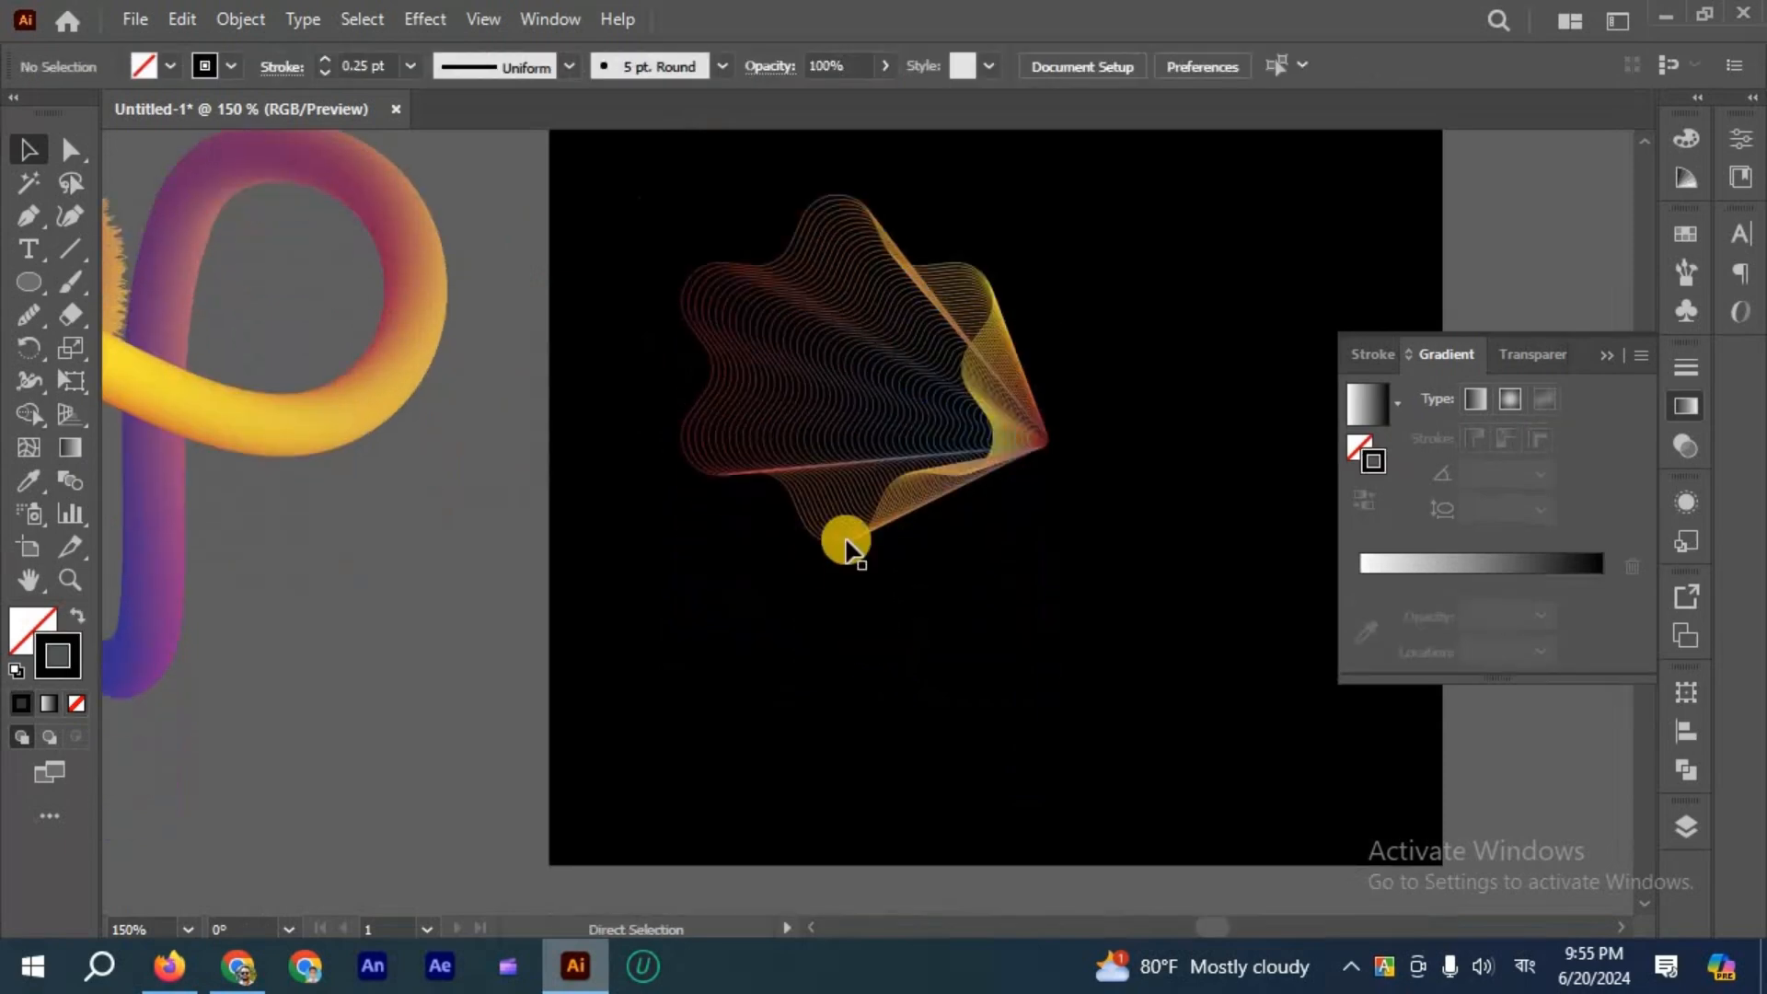
pyautogui.hscroll(1, 833, 497)
pyautogui.scroll(2, 828, 484)
# Bend the blend's straight spine into an upward arc with the Anchor Point tool, adjusting the handles at both ends.
pyautogui.click(736, 460)
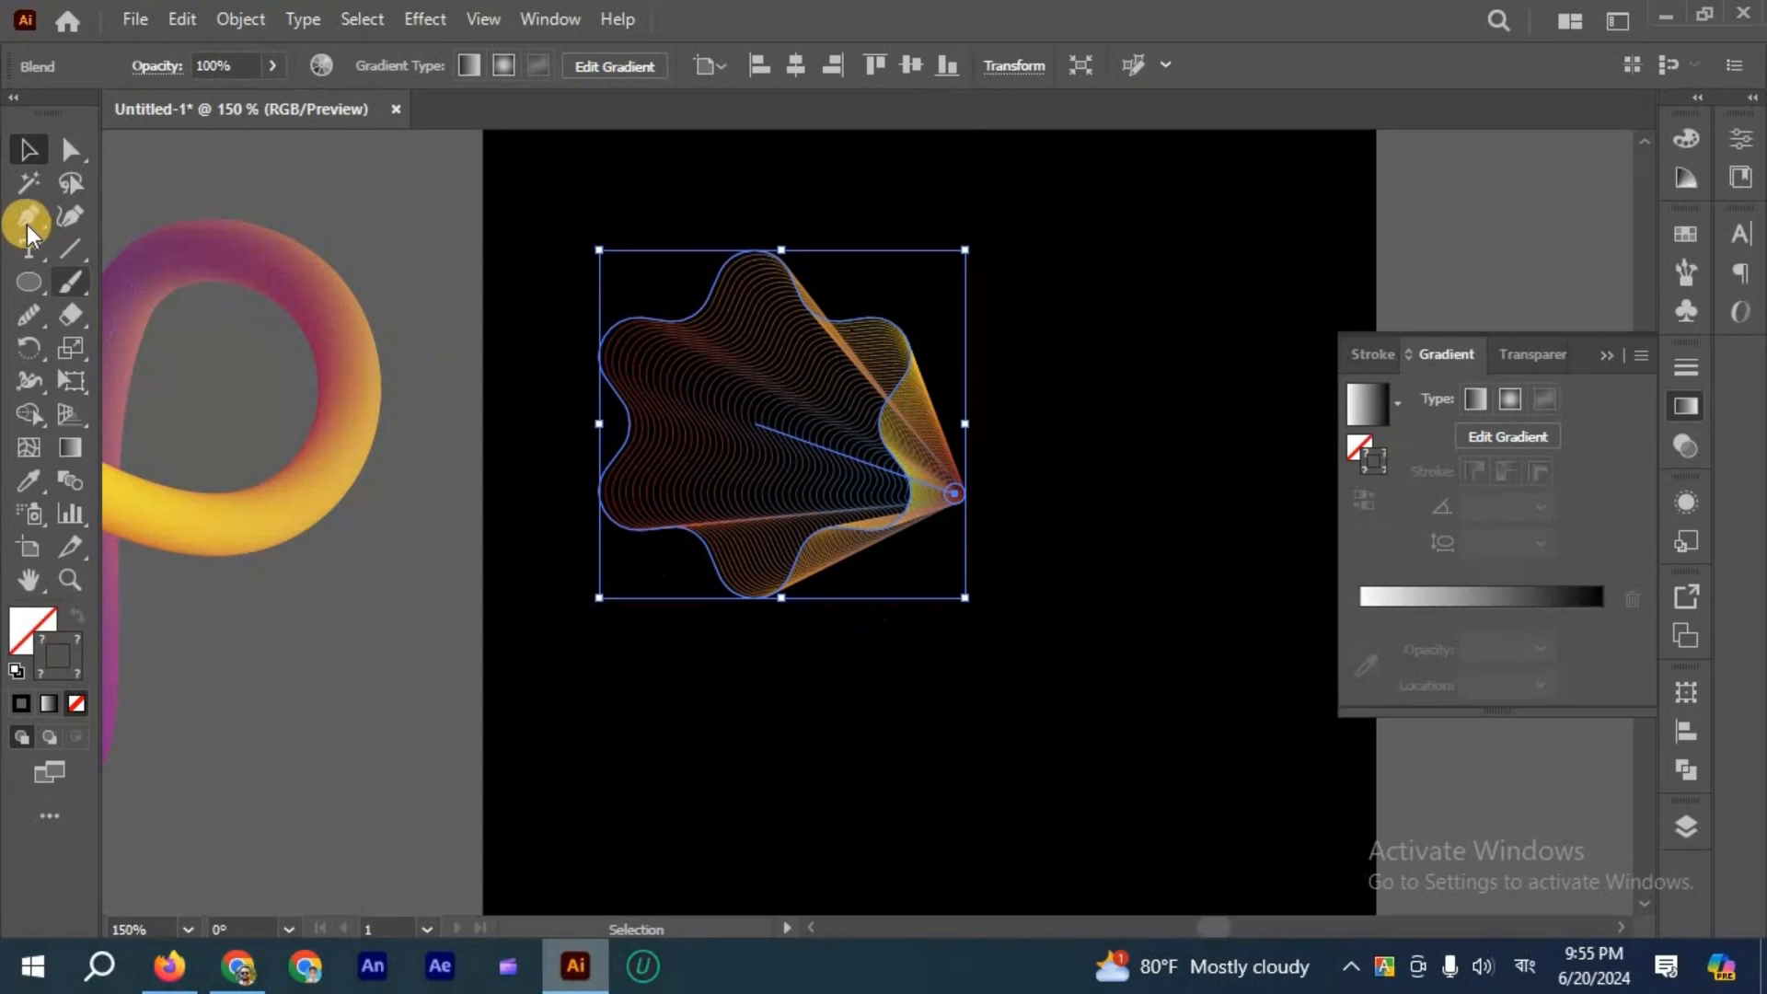
pyautogui.moveTo(27, 224); pyautogui.dragTo(170, 311)
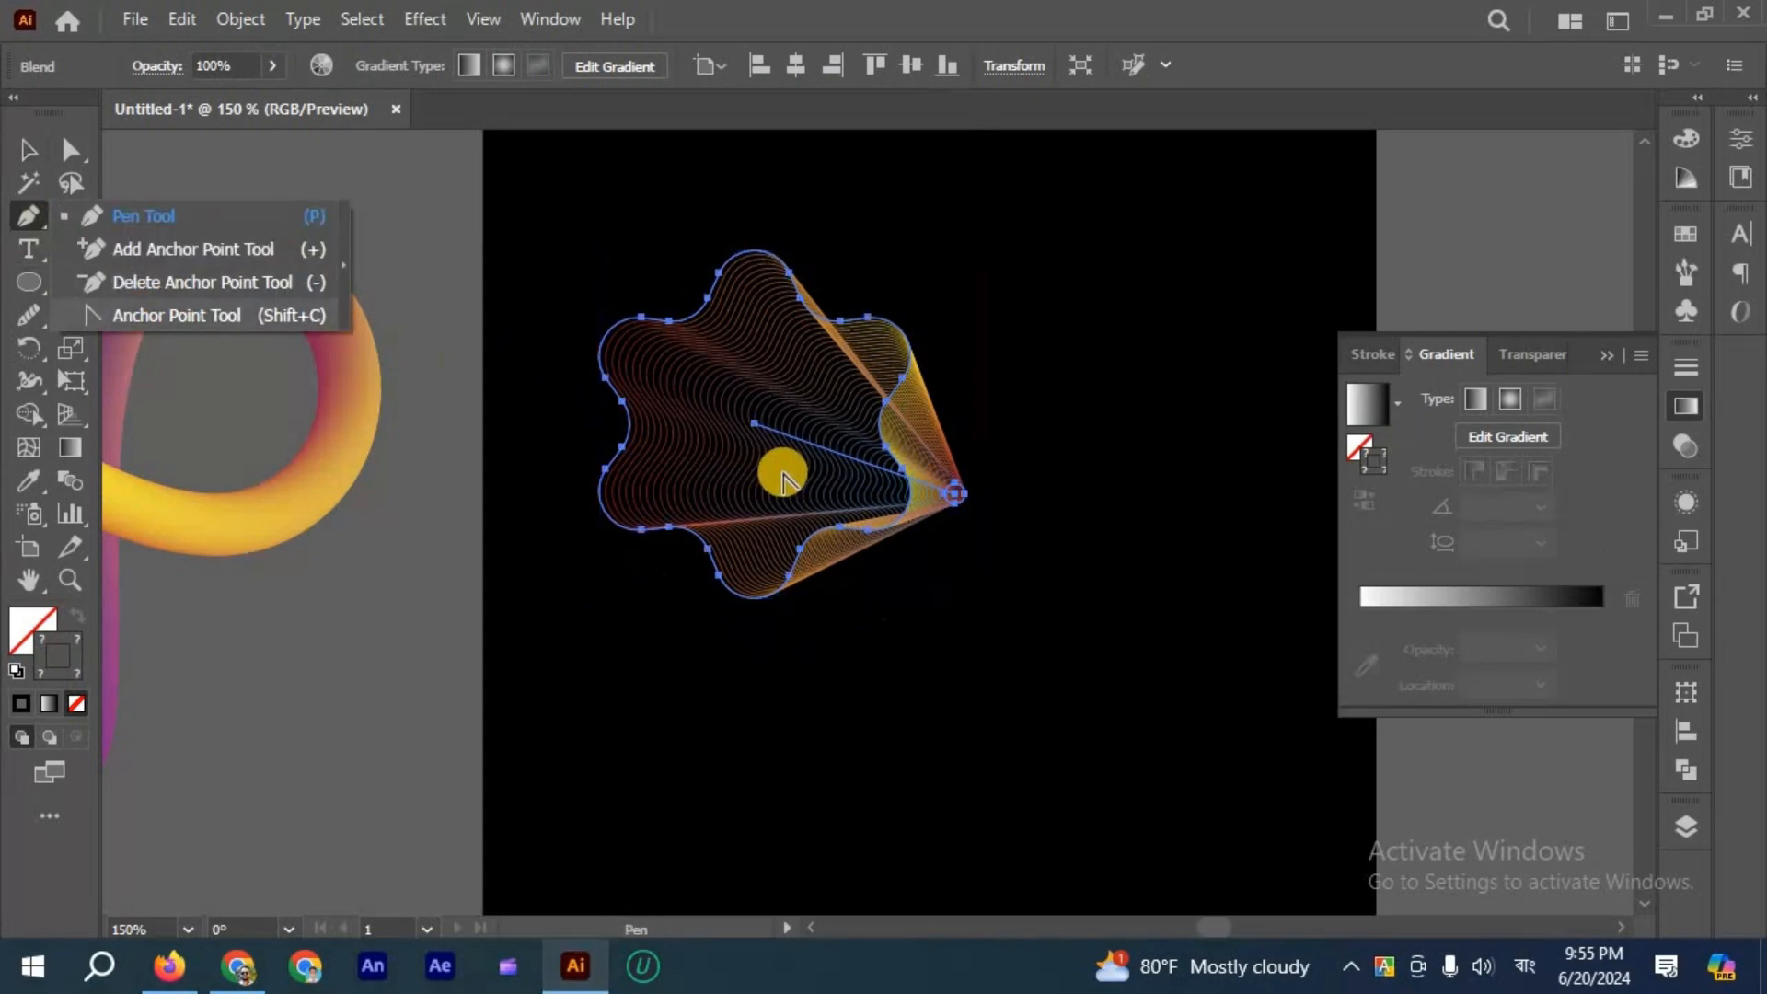
pyautogui.scroll(1, 846, 476)
pyautogui.moveTo(868, 440); pyautogui.dragTo(969, 398)
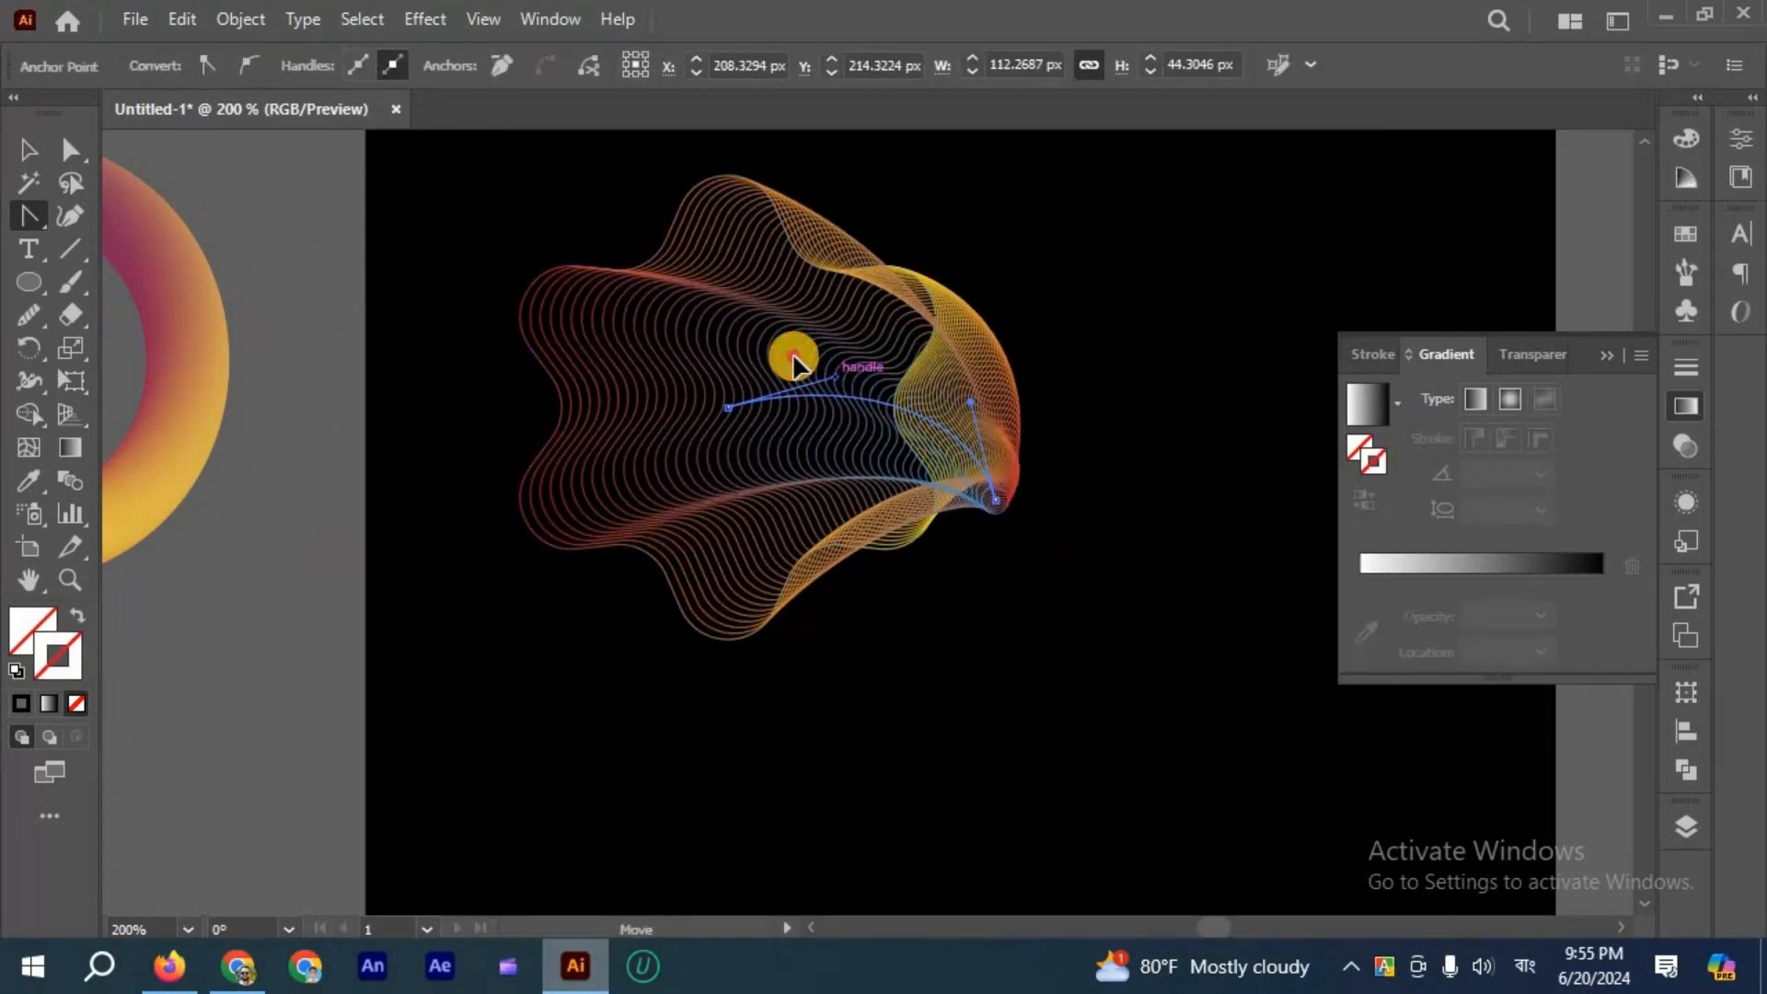
pyautogui.moveTo(793, 364); pyautogui.dragTo(774, 355)
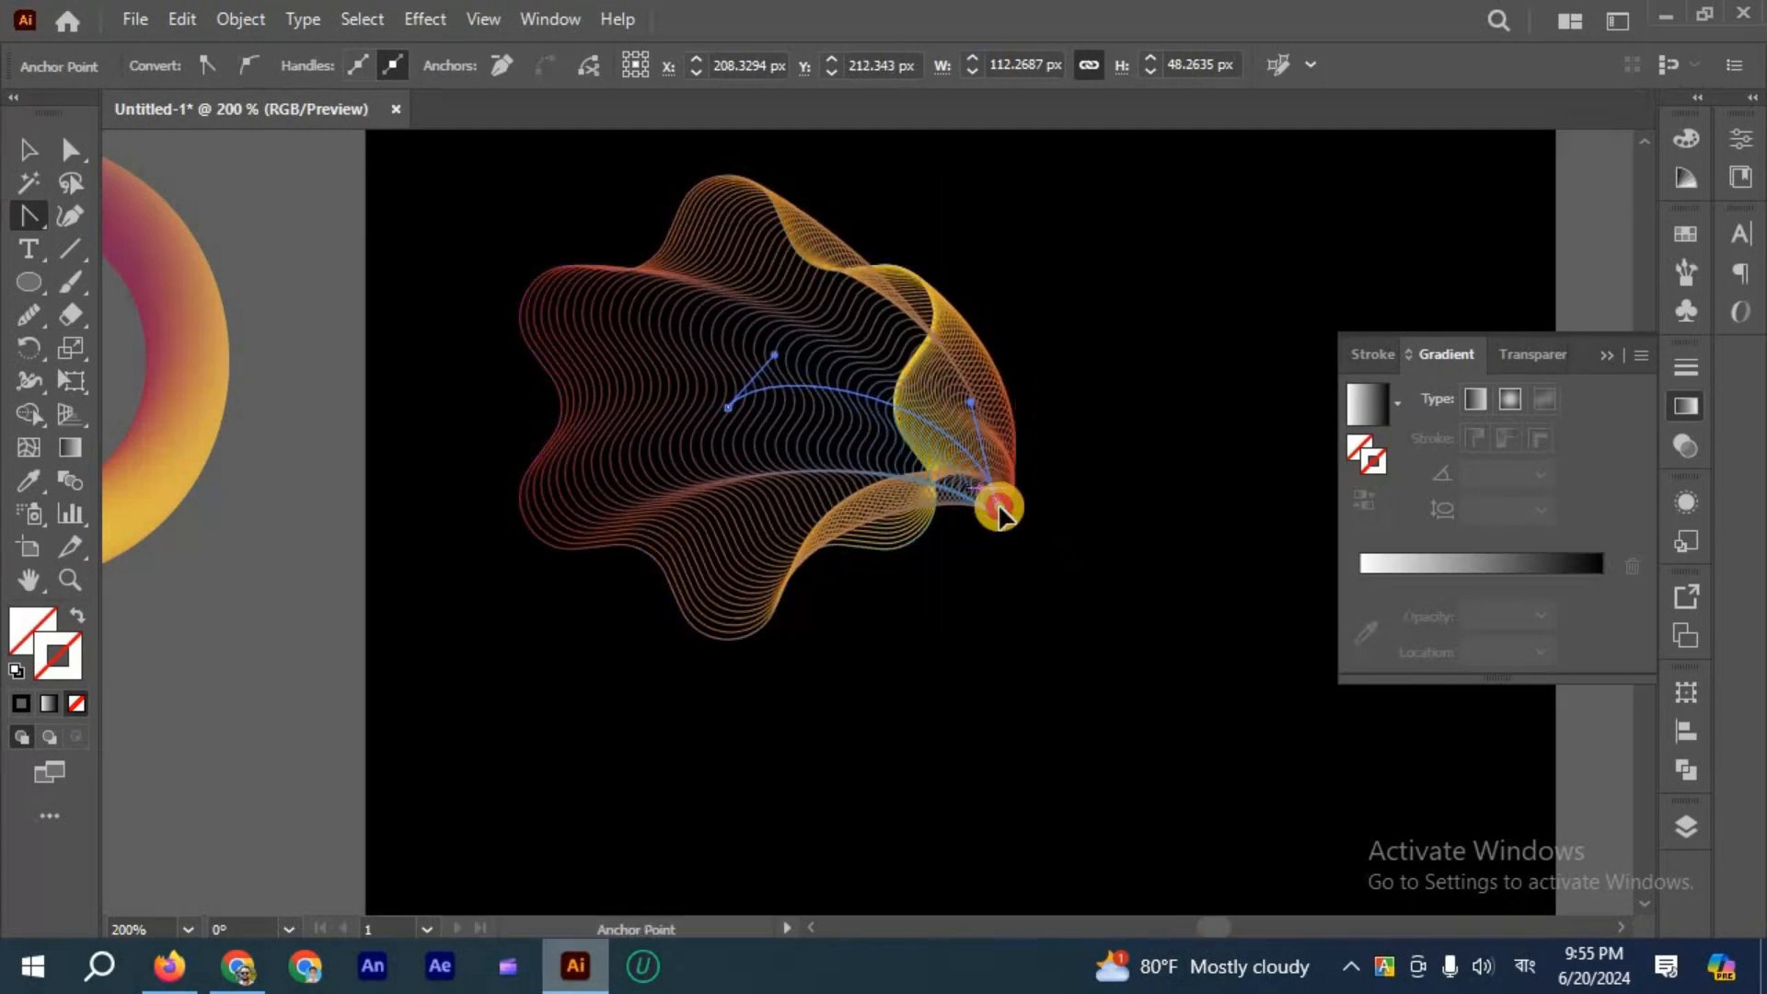
pyautogui.moveTo(1016, 535); pyautogui.dragTo(870, 244)
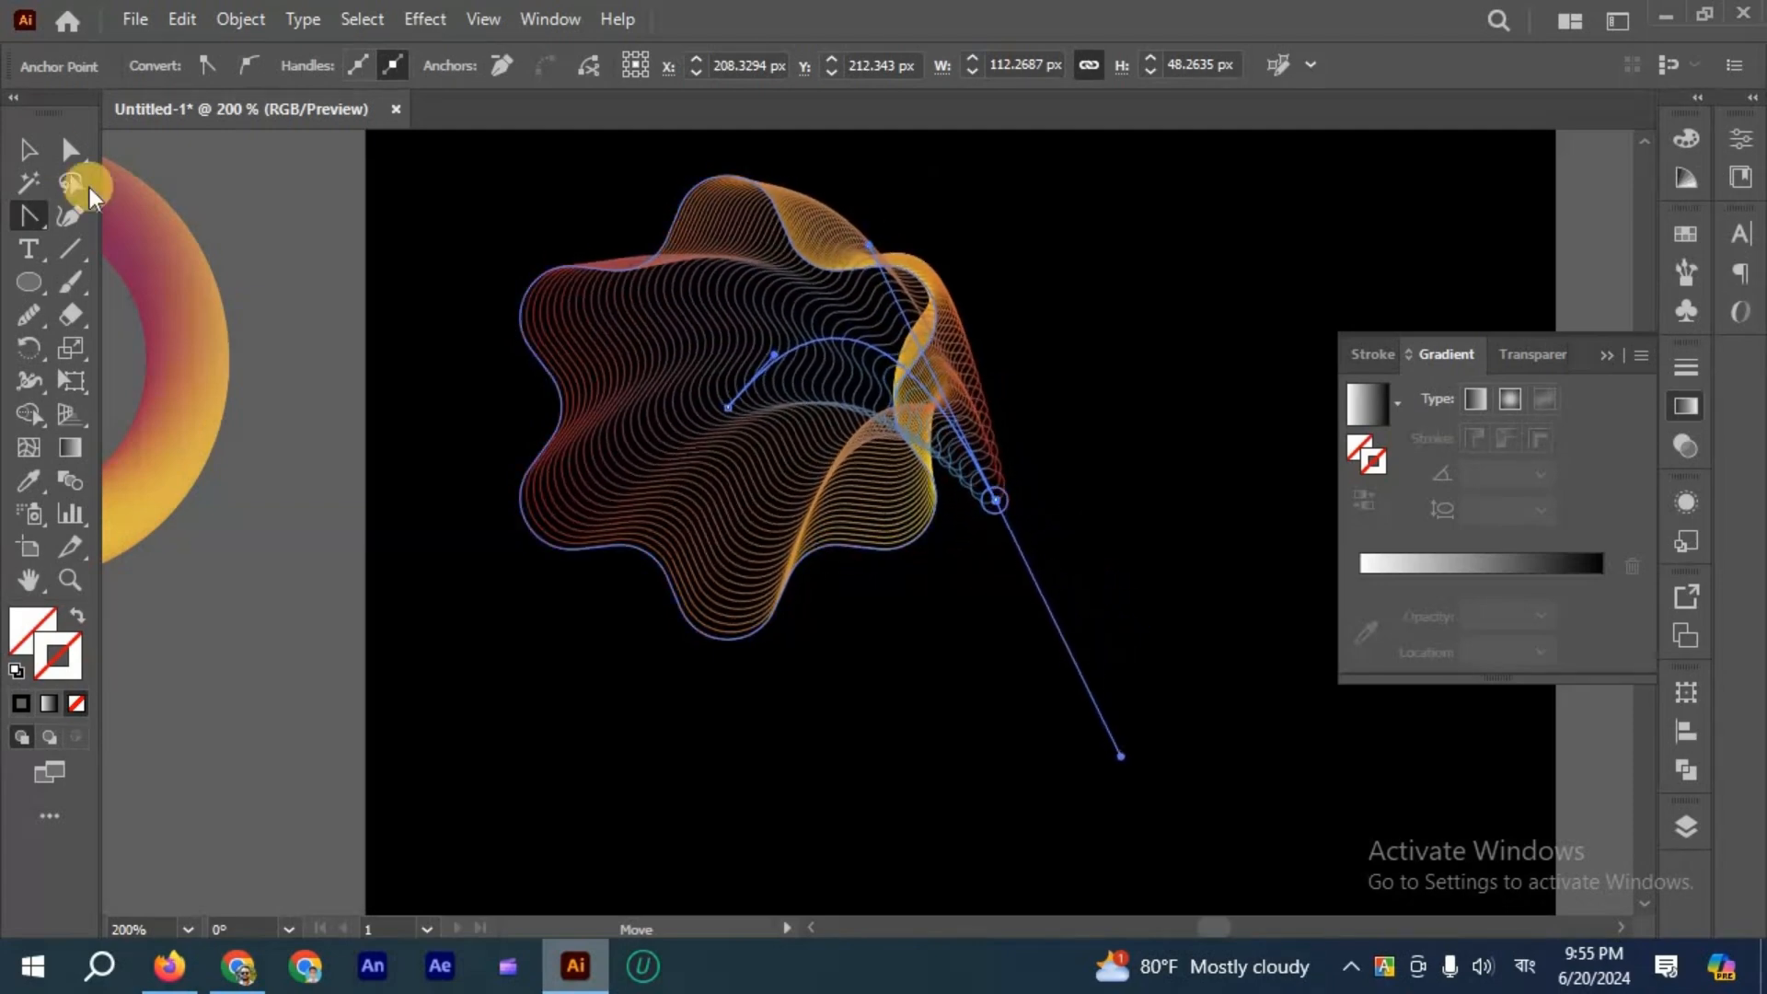
pyautogui.click(25, 145)
pyautogui.click(778, 394)
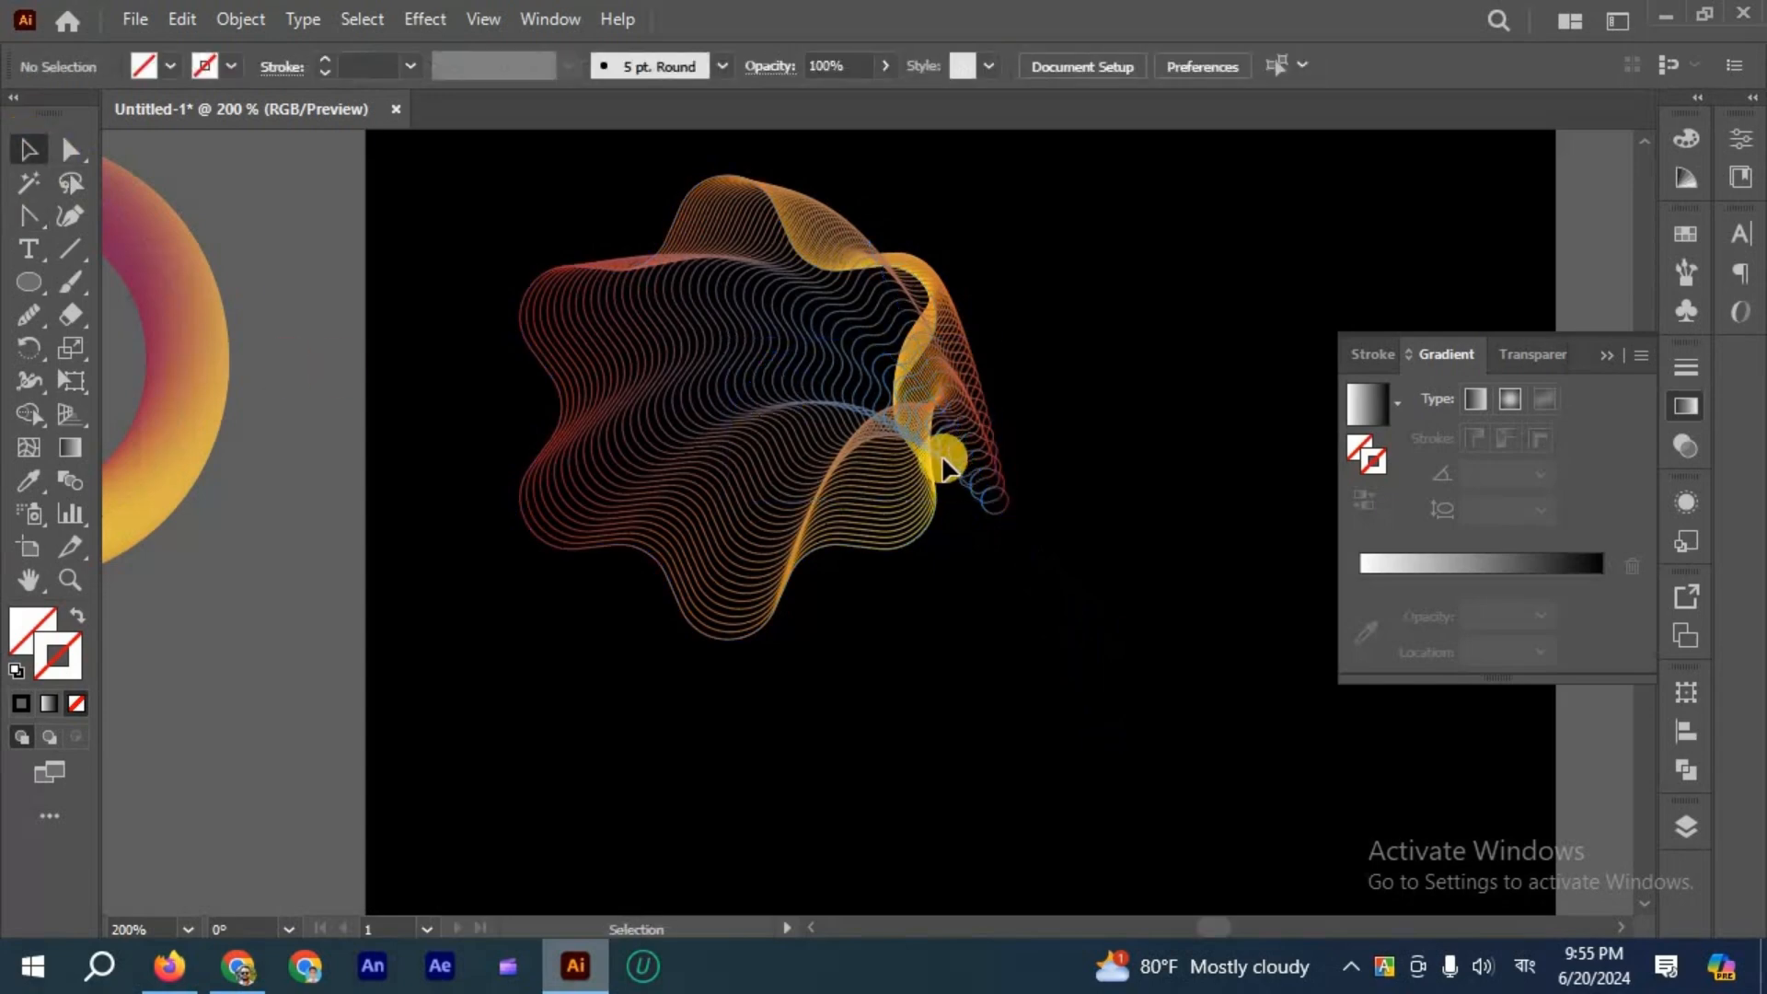
# Reshape the circle end of the blend's spine into a gentler arc.
pyautogui.hotkey('ctrl', '1')
pyautogui.scroll(1, 893, 333)
pyautogui.press('a')
pyautogui.moveTo(883, 504); pyautogui.dragTo(900, 431)
pyautogui.click(28, 149)
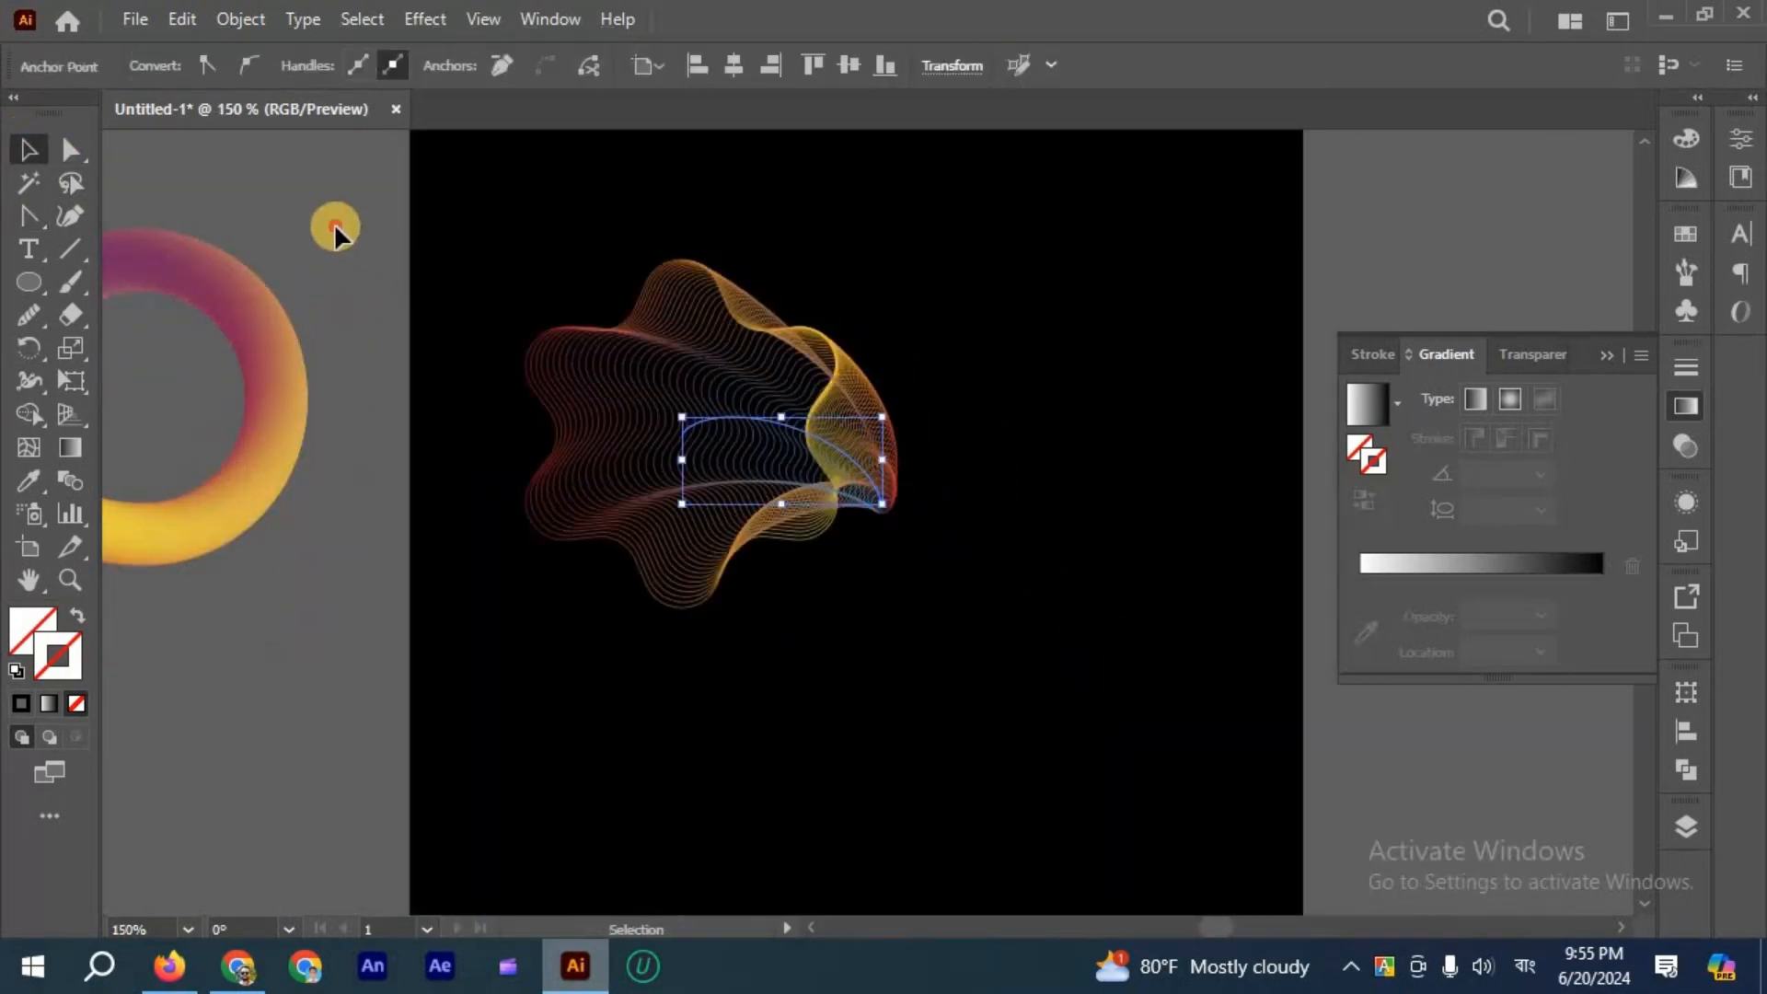
# Pull the spine handle at the blend's circle end farther toward the star with the Anchor Point tool, and deselect the blend.
pyautogui.click(336, 225)
pyautogui.click(571, 371)
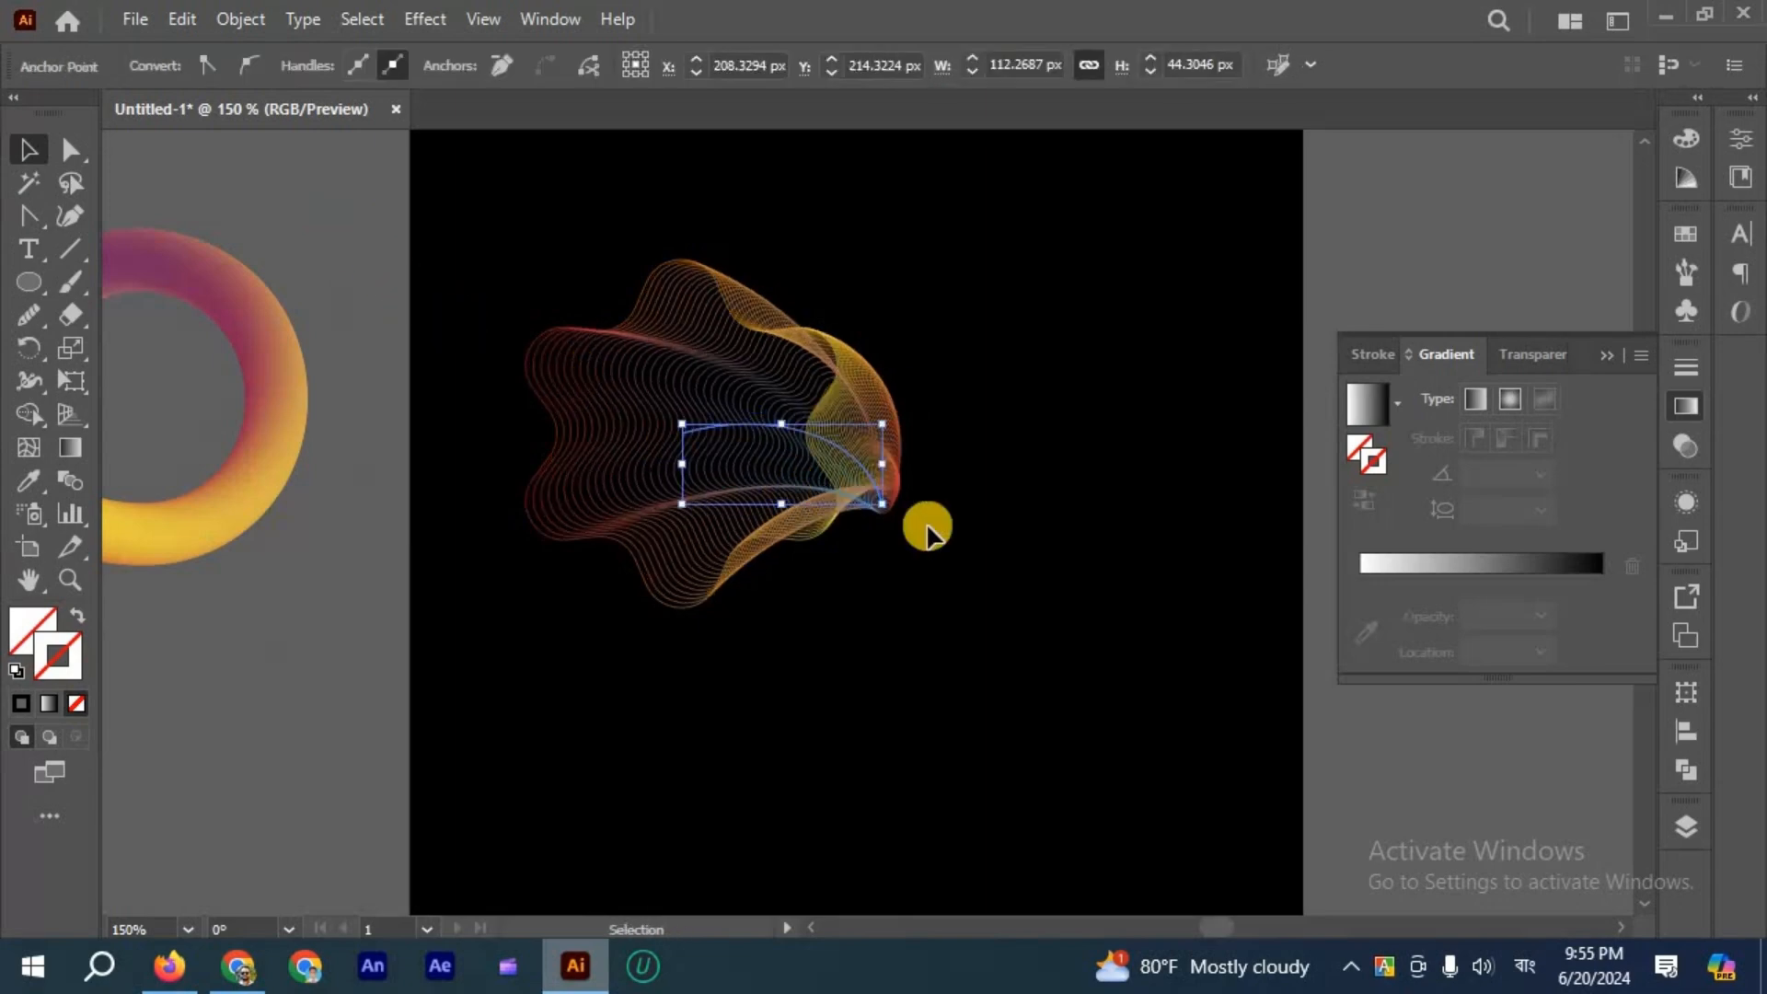
pyautogui.click(27, 215)
pyautogui.click(814, 459)
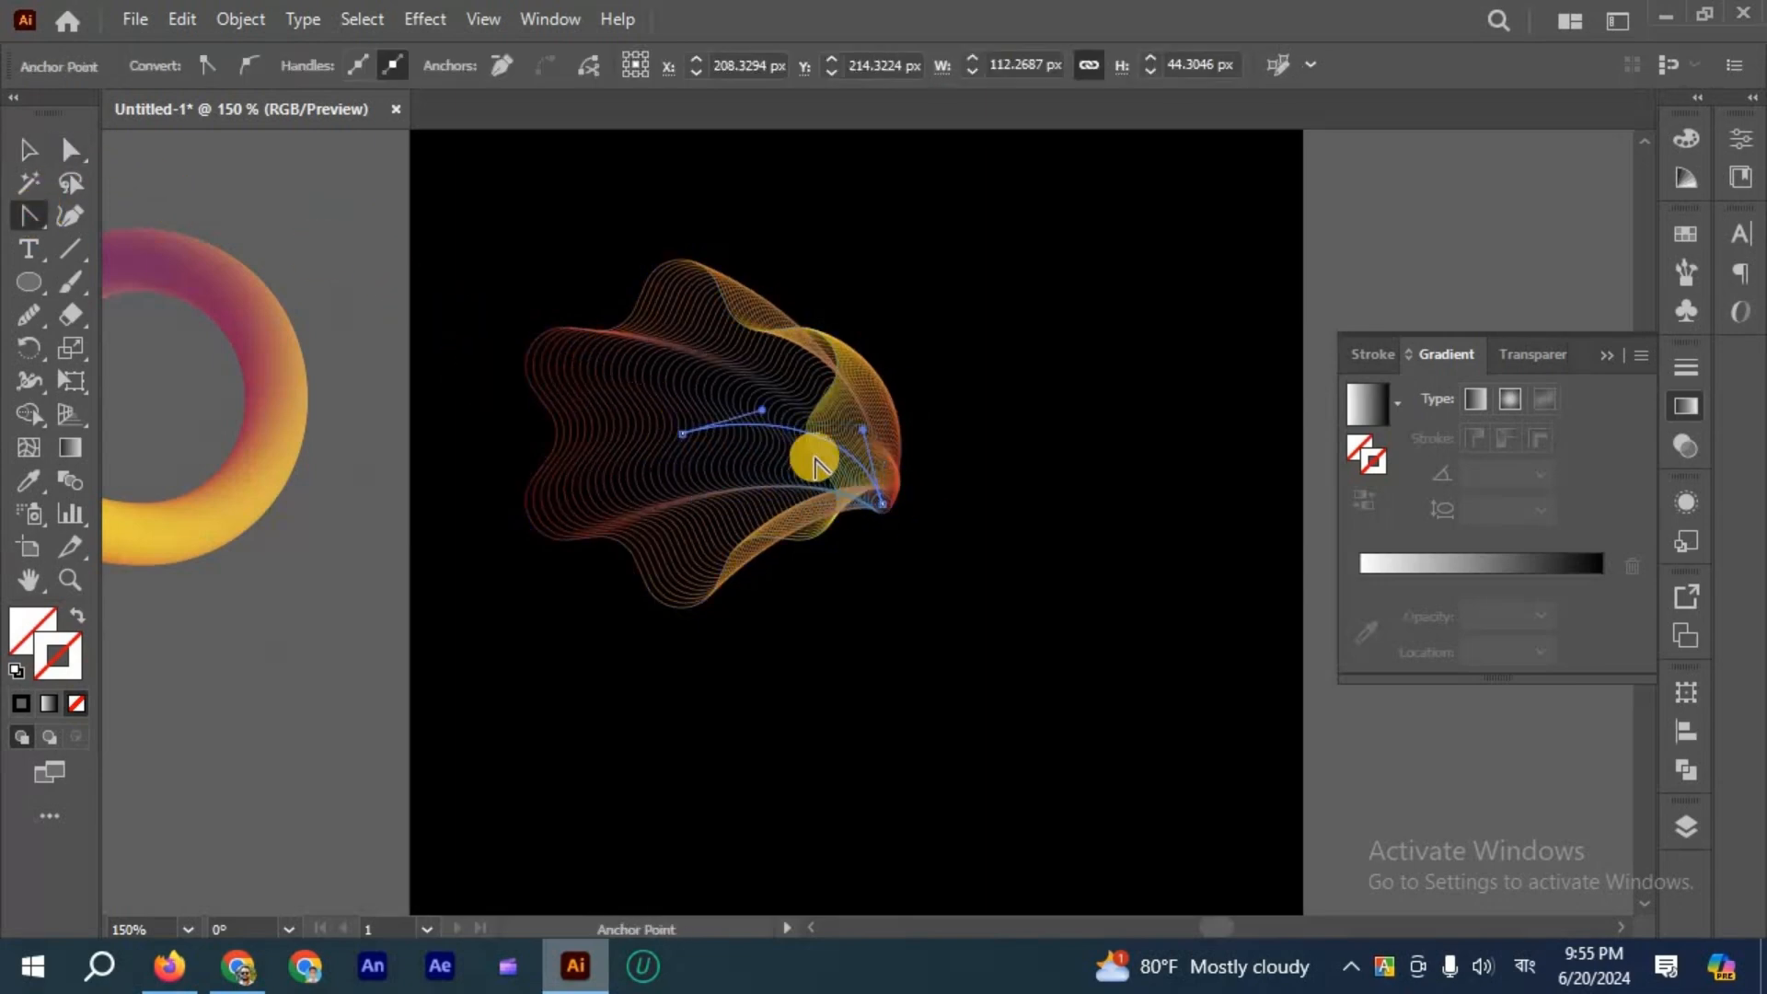
pyautogui.moveTo(861, 430); pyautogui.dragTo(810, 411)
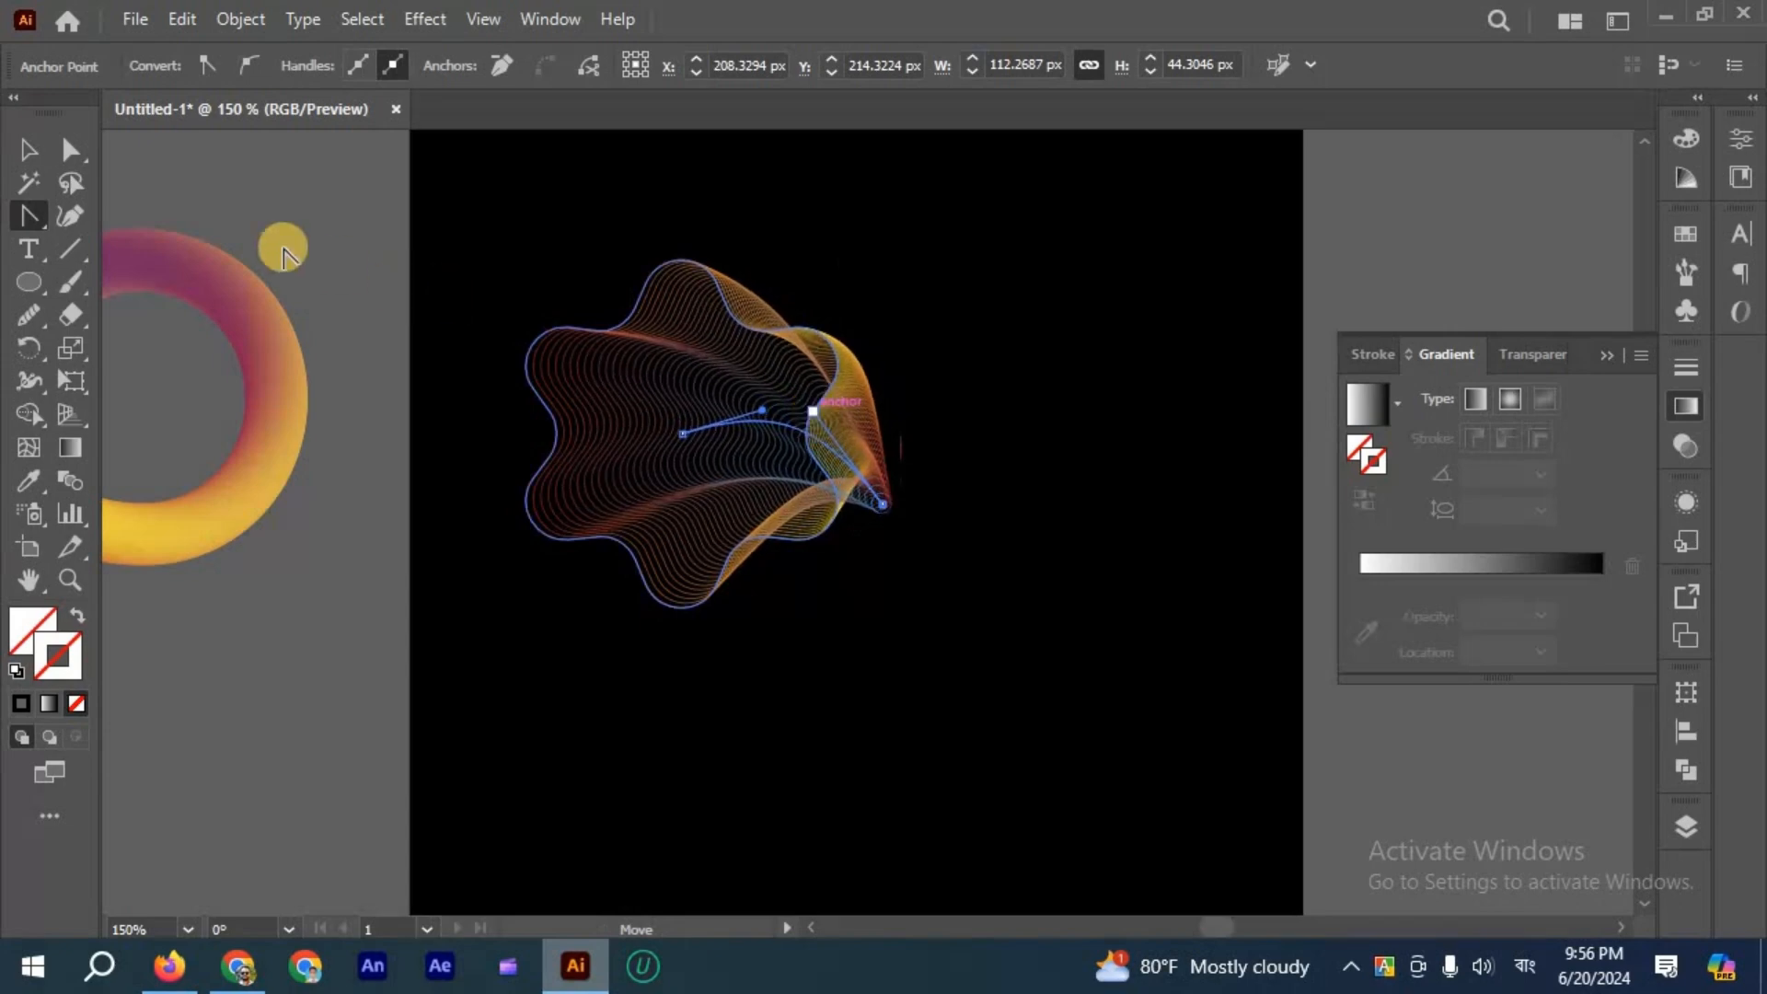
pyautogui.click(28, 149)
pyautogui.click(911, 425)
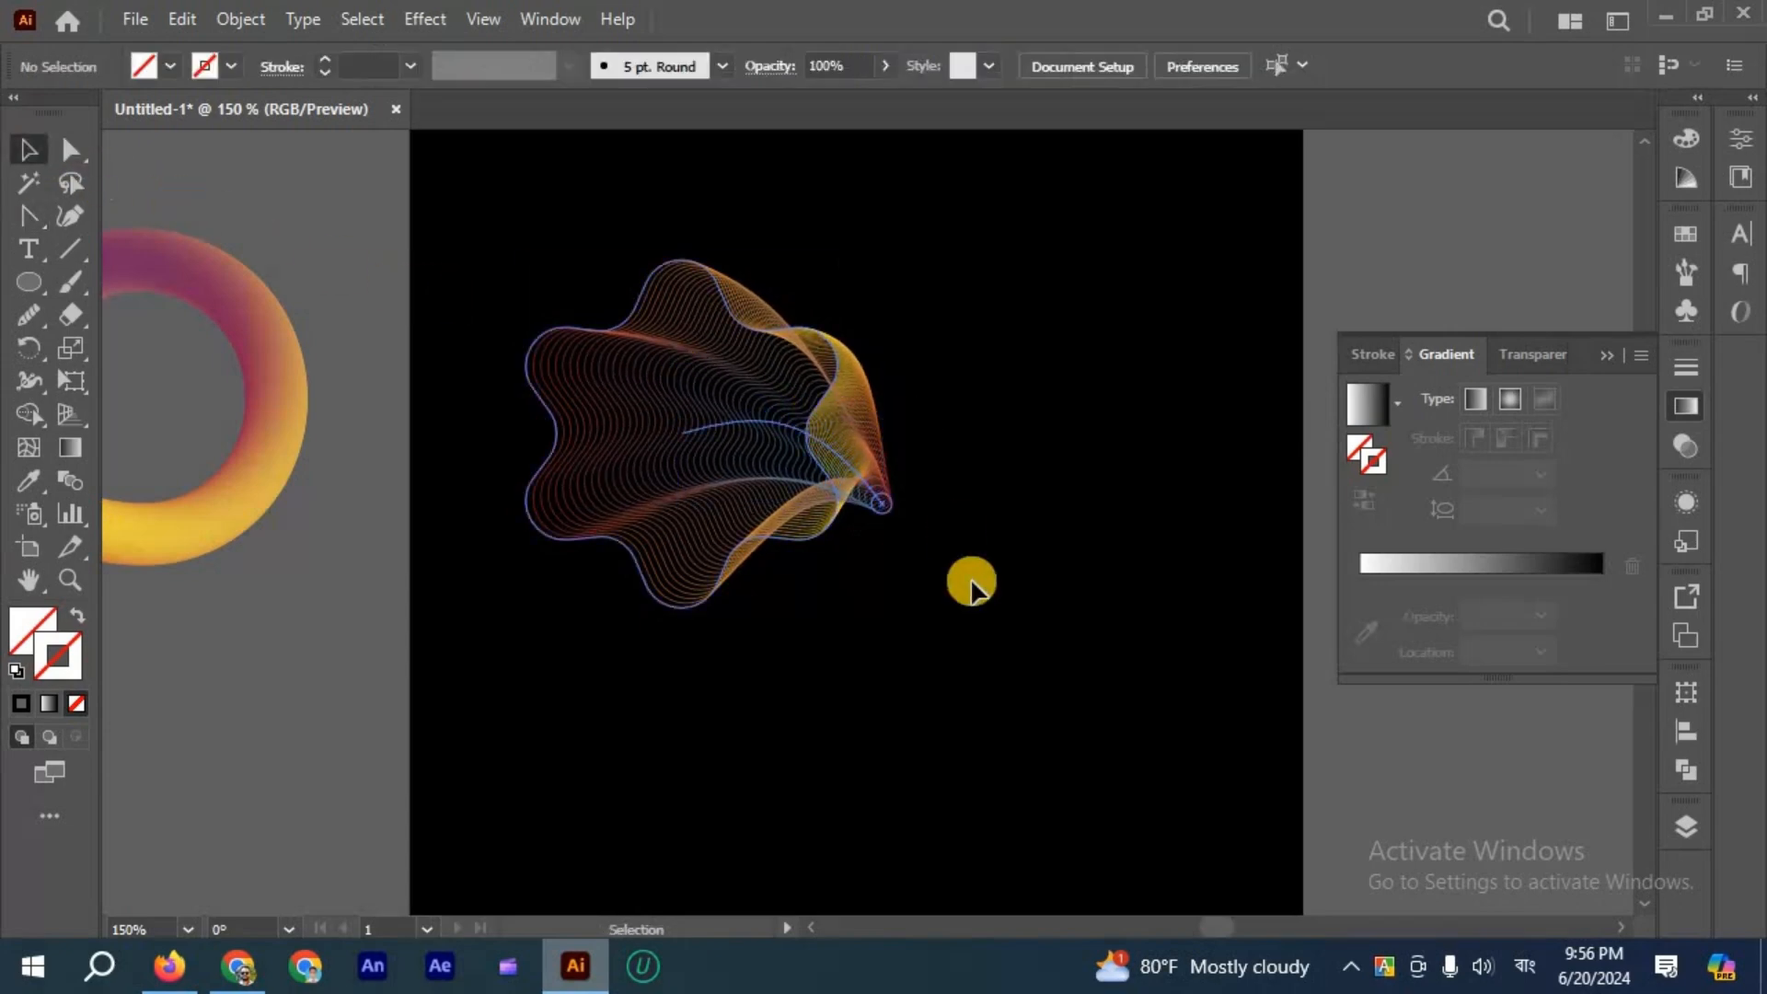
pyautogui.scroll(-1, 911, 425)
pyautogui.scroll(1, 815, 365)
pyautogui.click(1044, 685)
# Set the star-to-circle blend's spacing to 251 specified steps and deselect it.
pyautogui.click(939, 631)
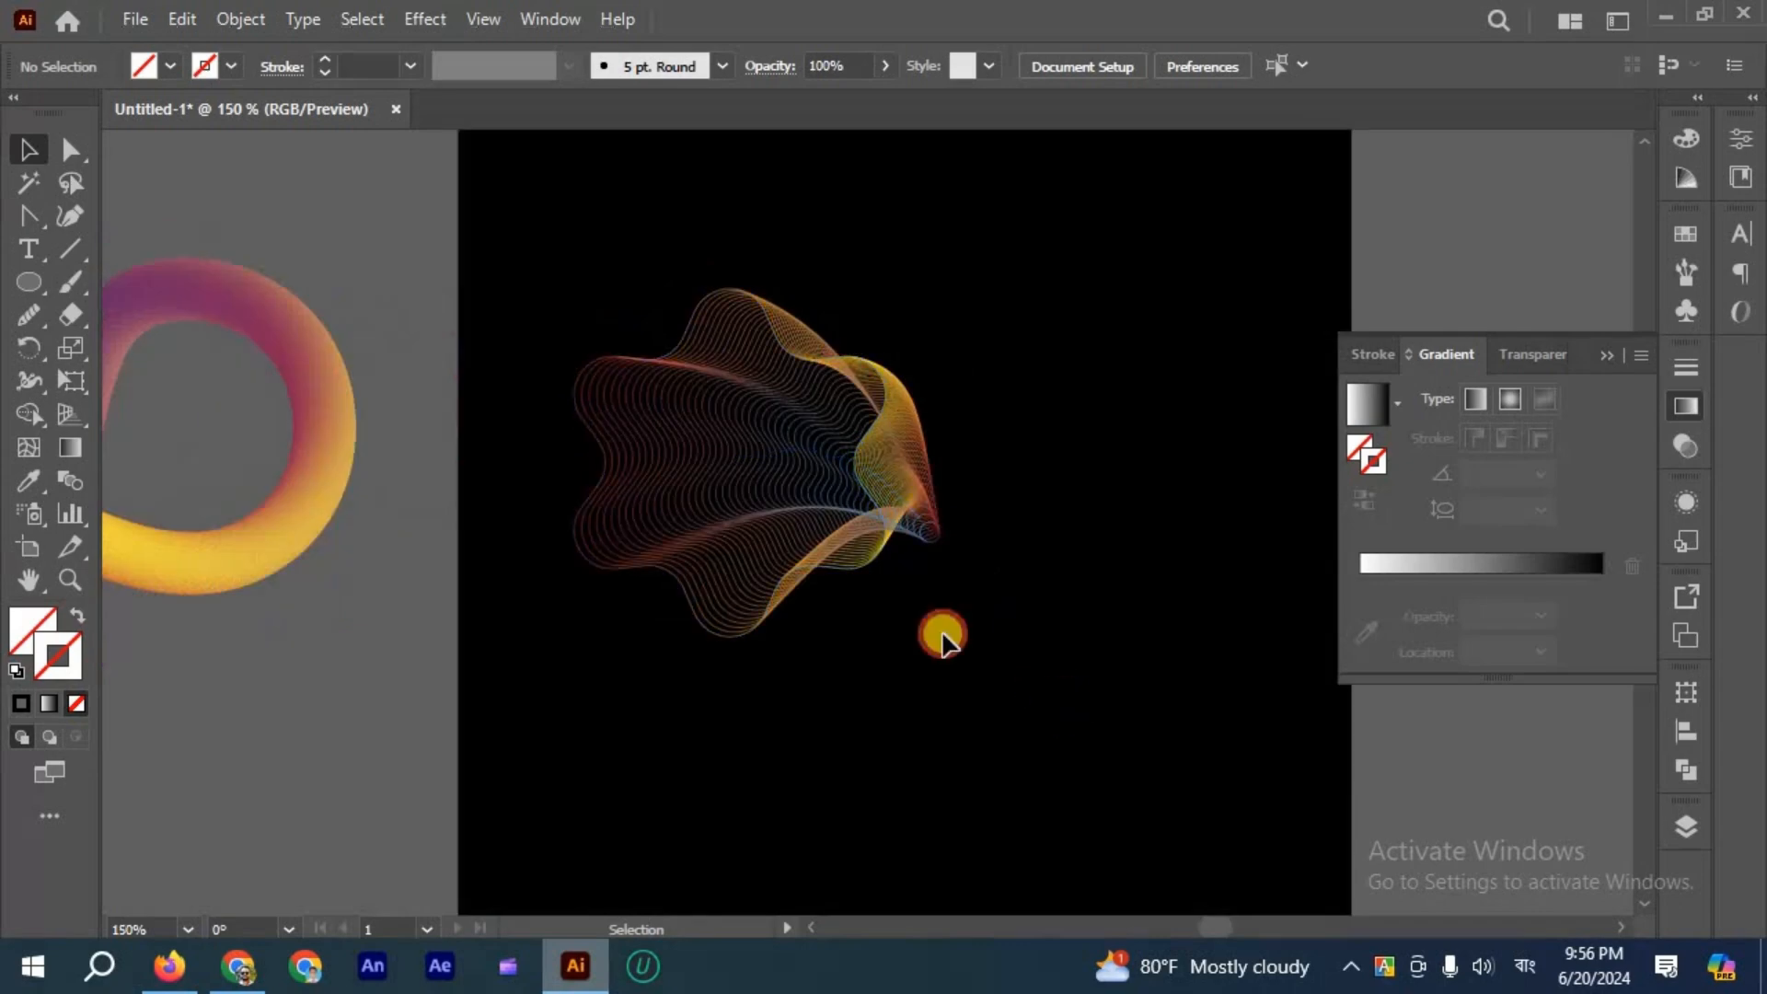
pyautogui.click(62, 480)
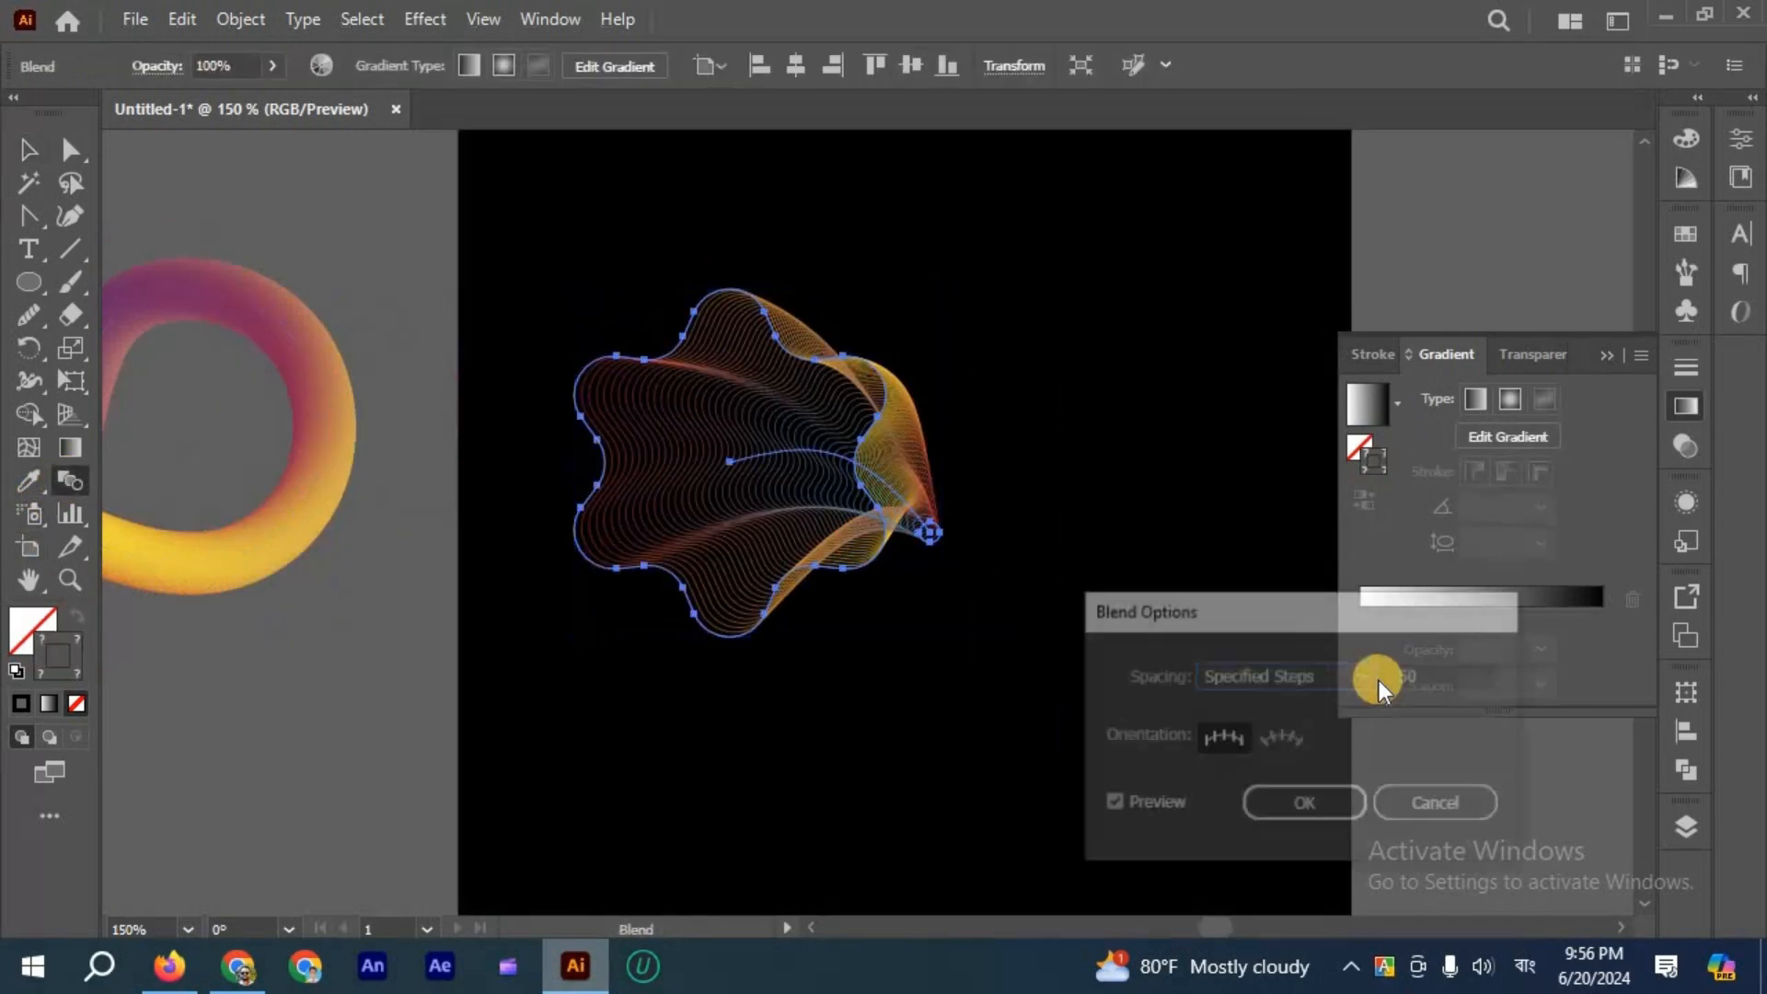
pyautogui.click(1444, 673)
pyautogui.press('Up')
pyautogui.press('Up')
pyautogui.press('Up')
pyautogui.press('Up')
pyautogui.press('Up')
pyautogui.press('Up')
pyautogui.press('Up')
pyautogui.press('Up')
pyautogui.press('Up')
pyautogui.press('Up')
pyautogui.press('Up')
pyautogui.press('Up')
pyautogui.press('Up')
pyautogui.press('Up')
pyautogui.press('Up')
pyautogui.press('Up')
pyautogui.press('Up')
pyautogui.press('Up')
pyautogui.press('Up')
pyautogui.press('Up')
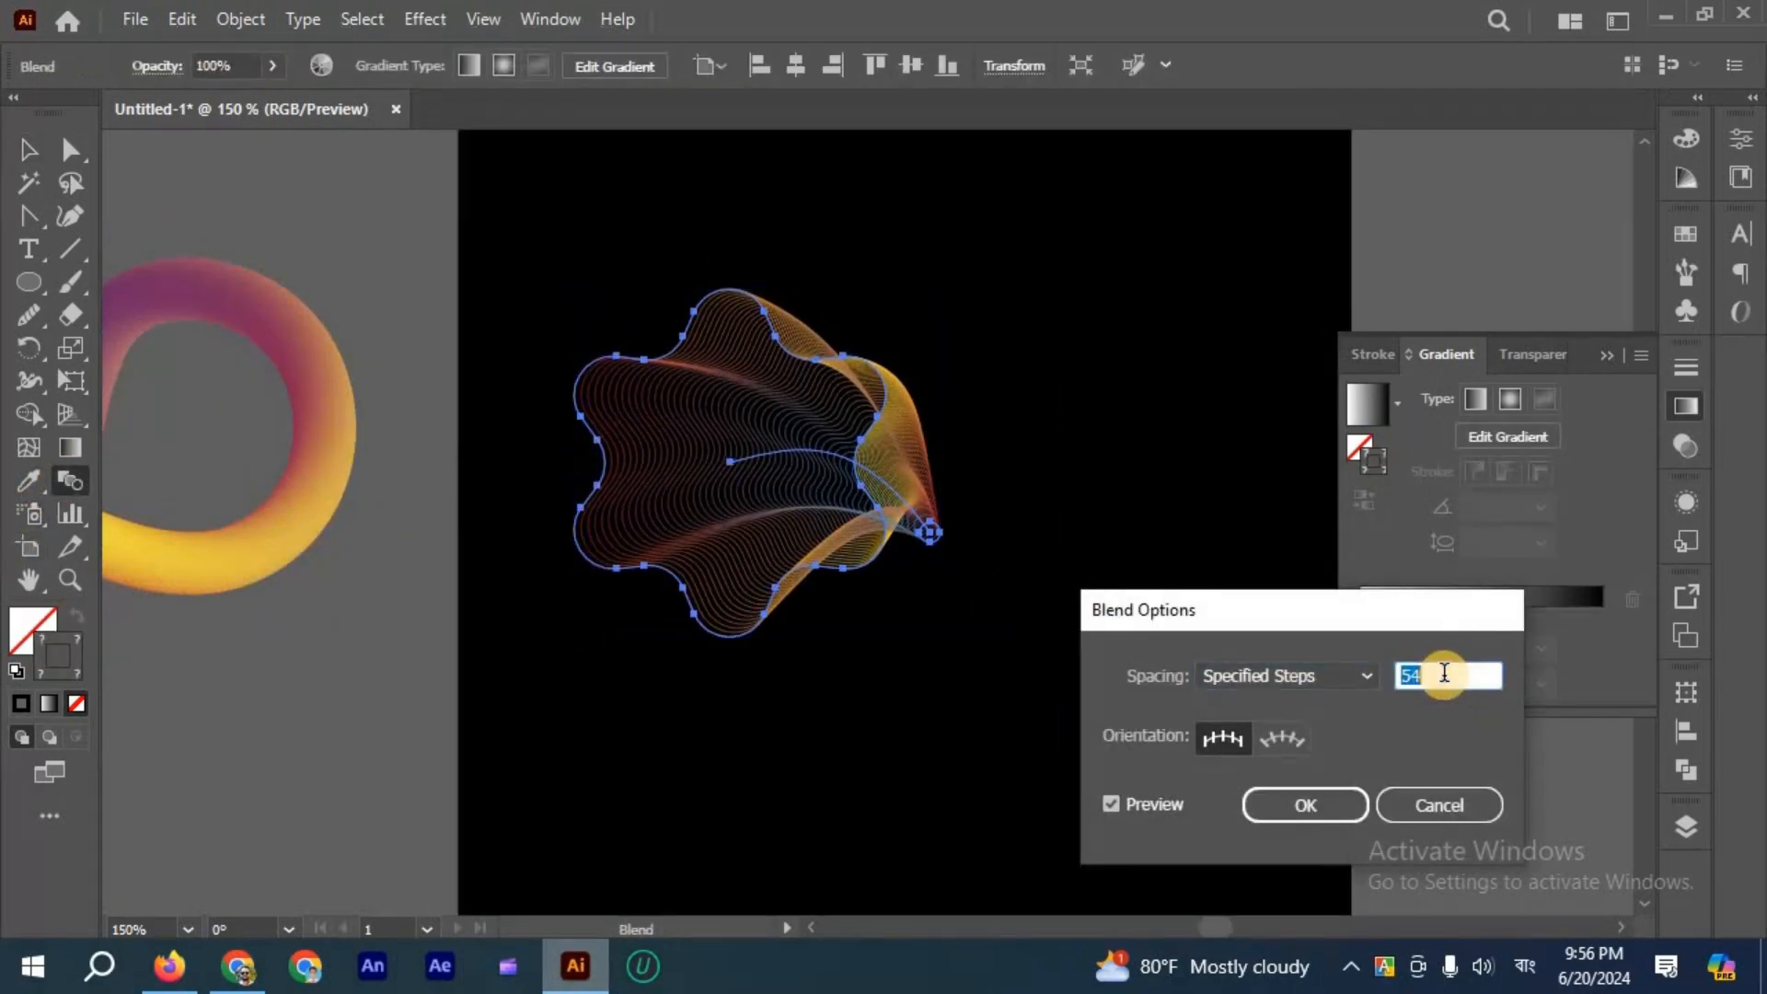
pyautogui.press('Up')
pyautogui.press('Up')
pyautogui.press('Up')
pyautogui.press('Up')
pyautogui.press('Up')
pyautogui.press('Up')
pyautogui.press('Up')
pyautogui.press('Up')
pyautogui.press('Up')
pyautogui.press('Up')
pyautogui.press('Up')
pyautogui.press('Up')
pyautogui.press('Up')
pyautogui.press('Up')
pyautogui.press('Up')
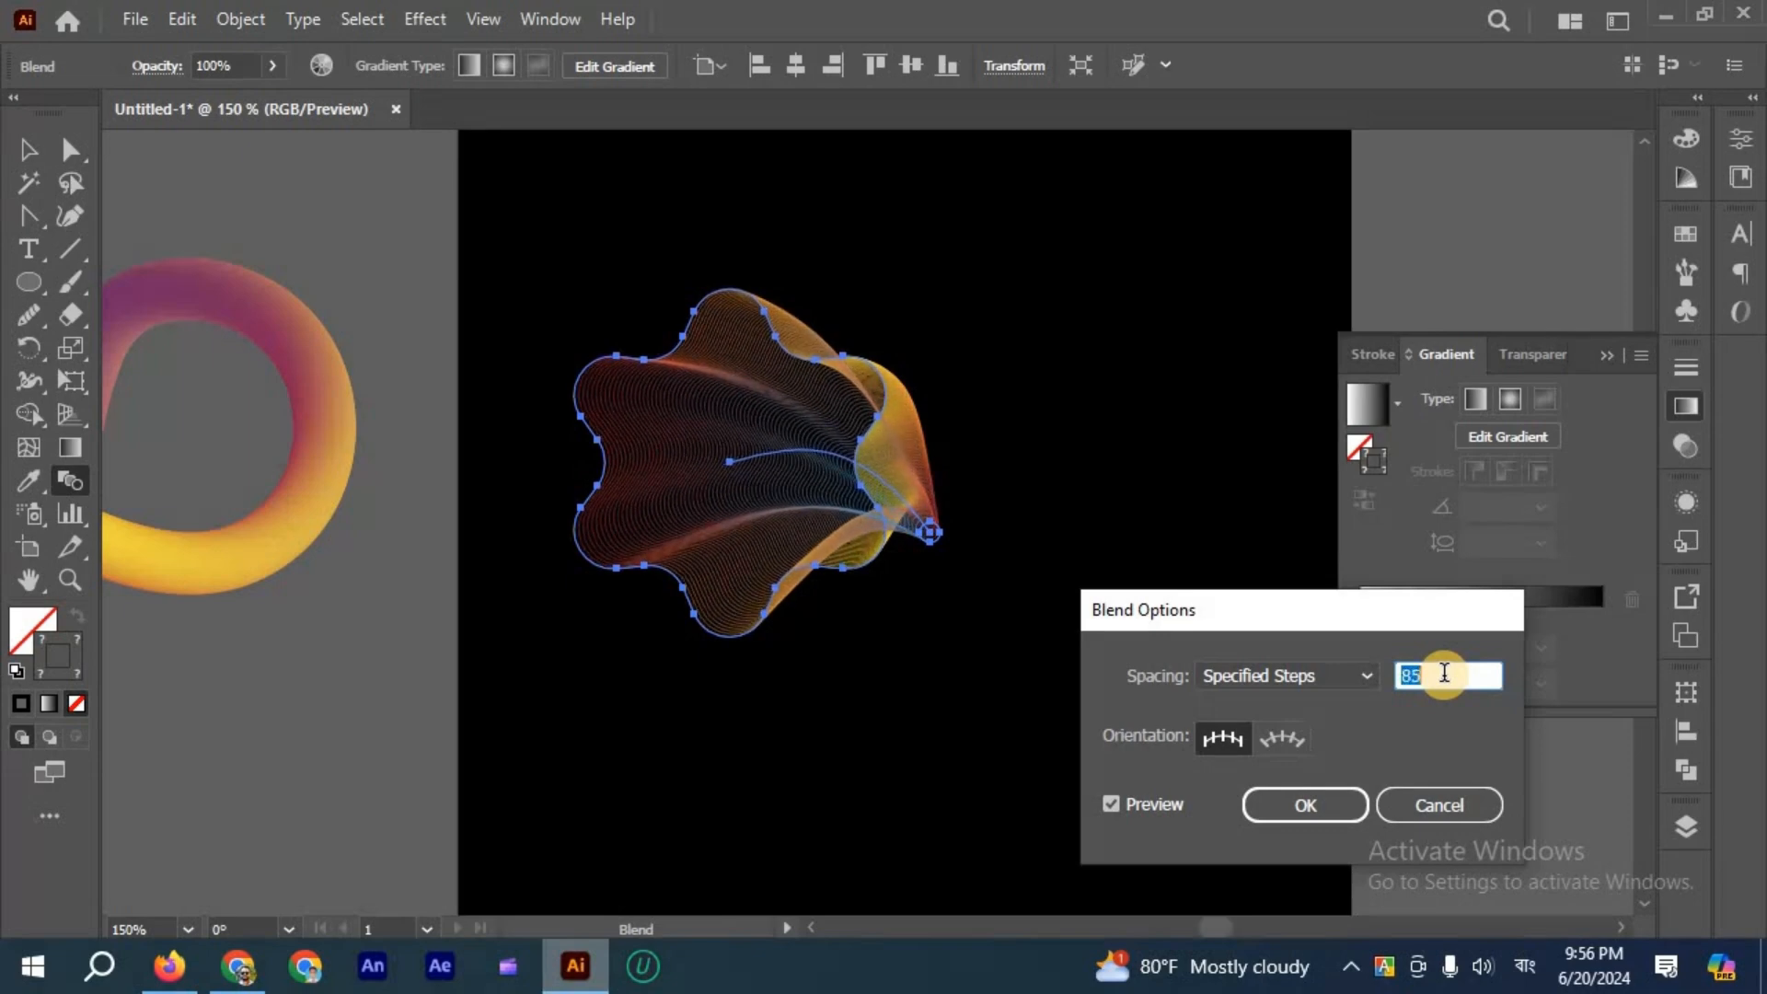
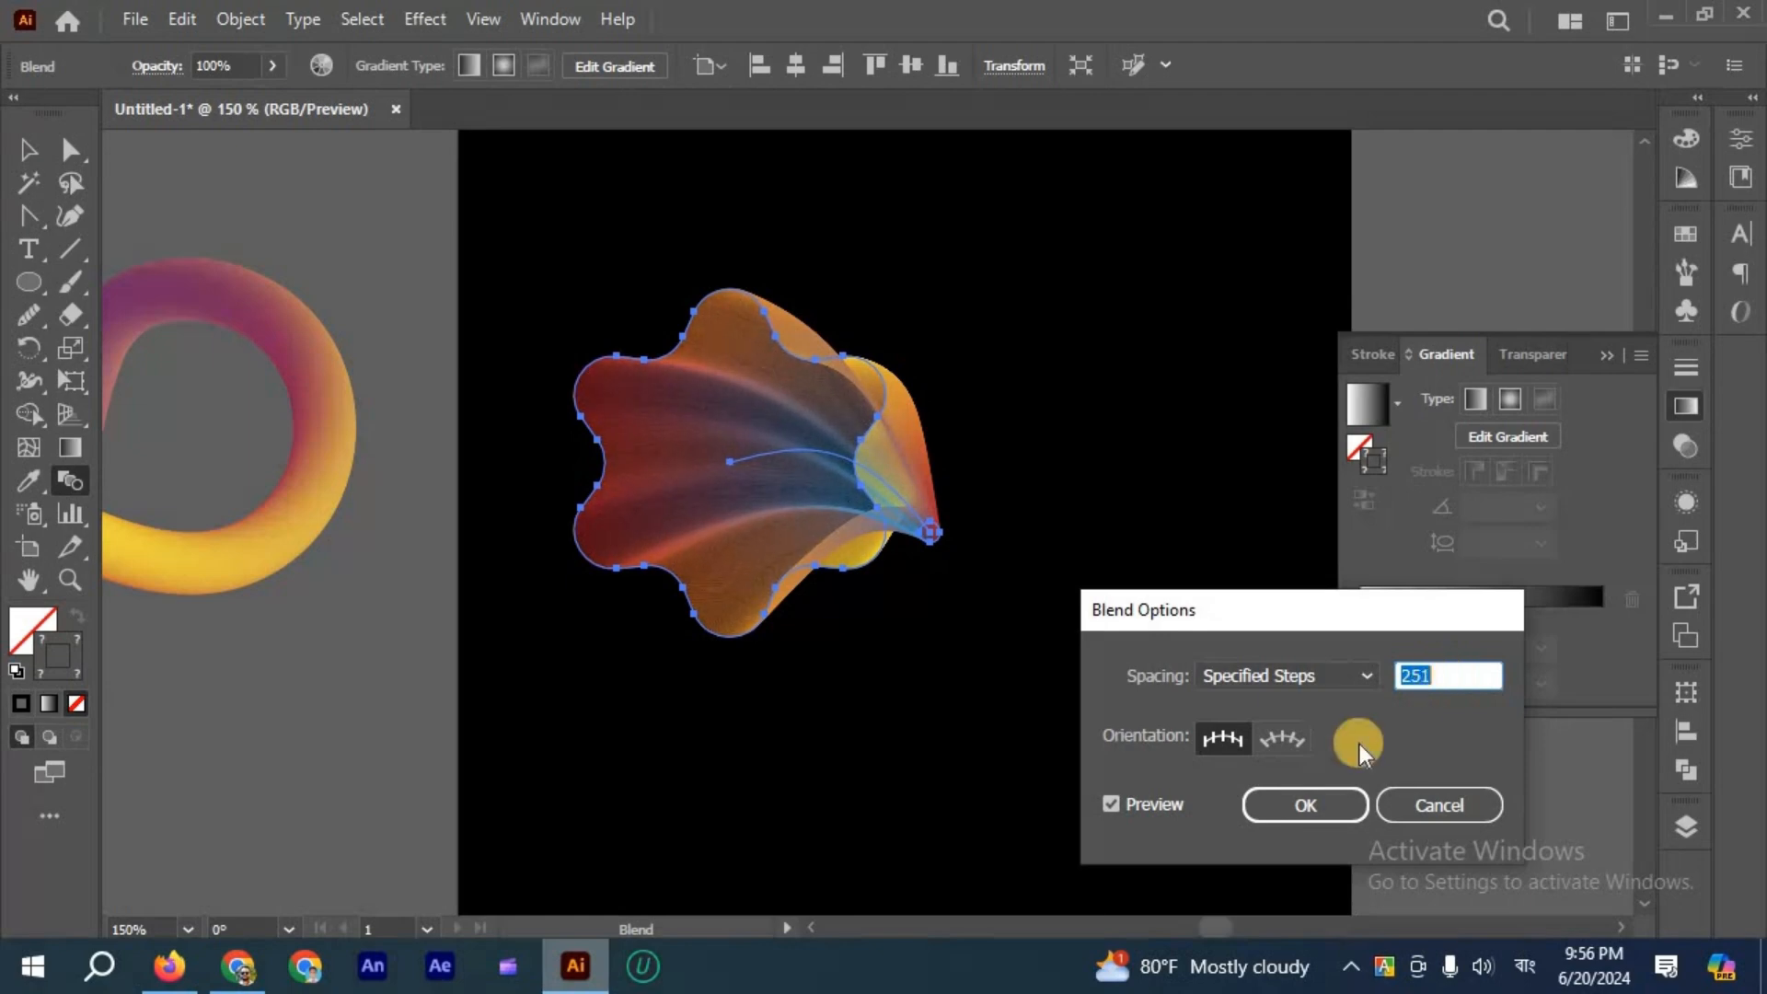
pyautogui.click(1293, 802)
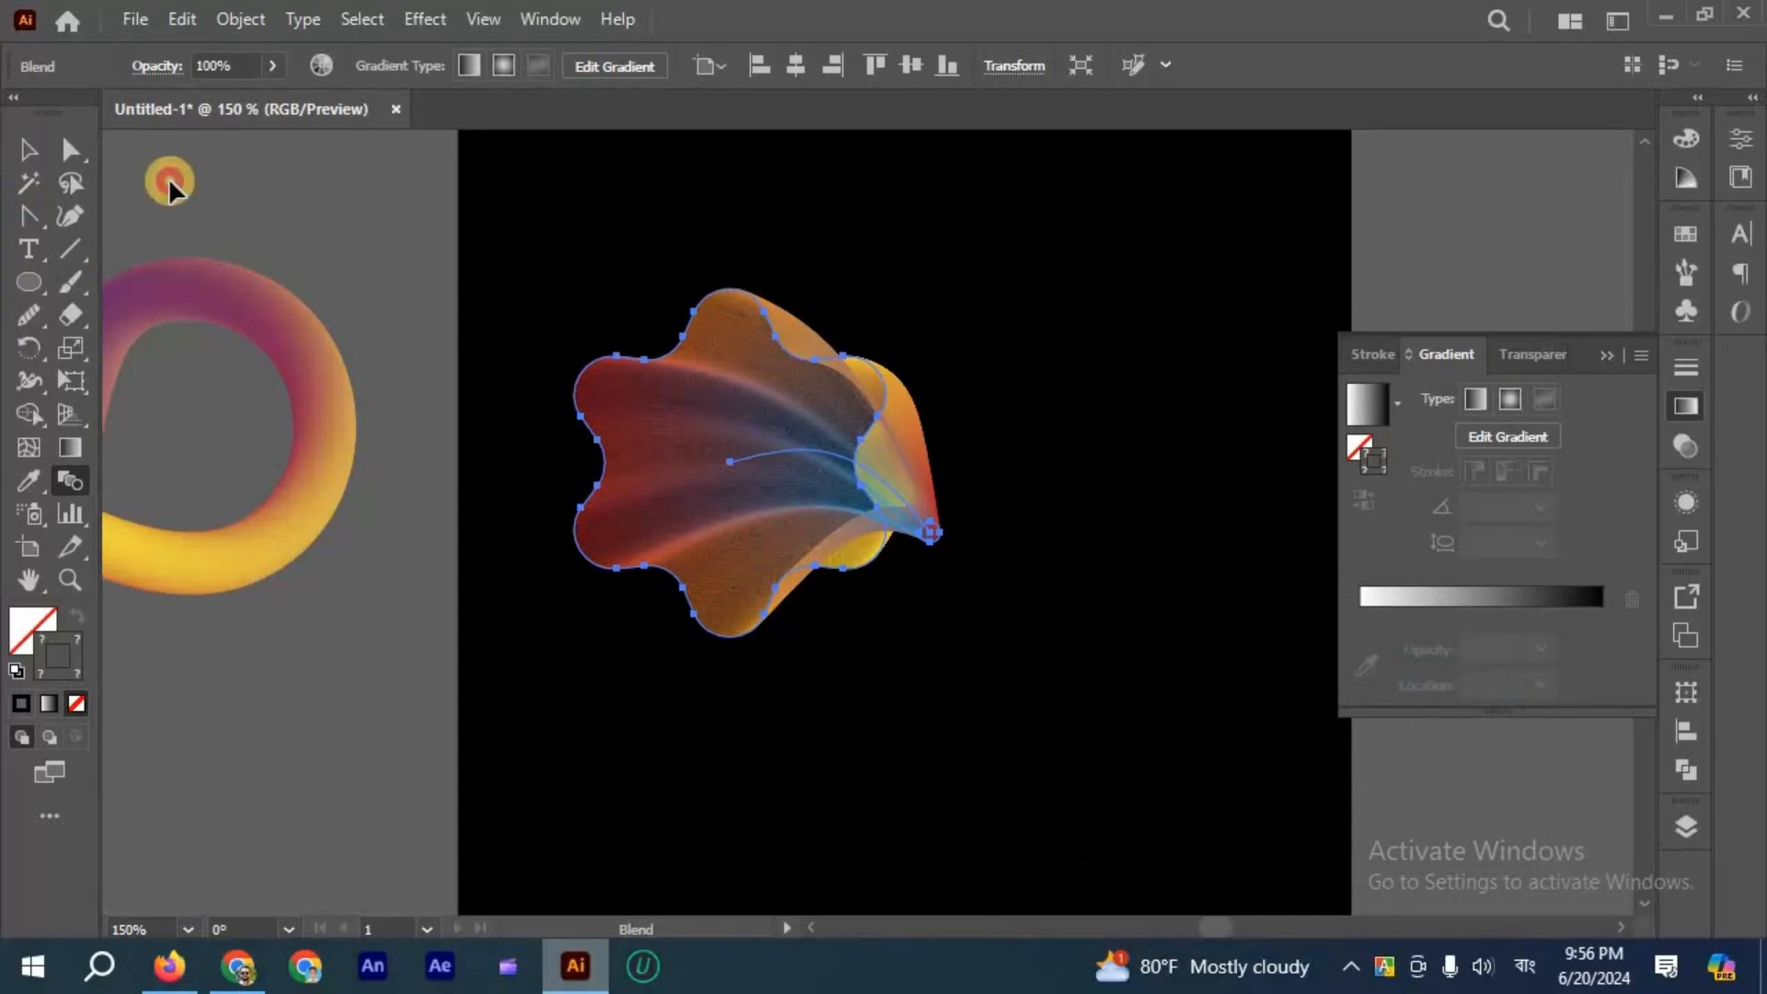
pyautogui.press('v')
# Examine the blend's fine lines and overlap order close up around its small circle end.
pyautogui.scroll(1, 959, 652)
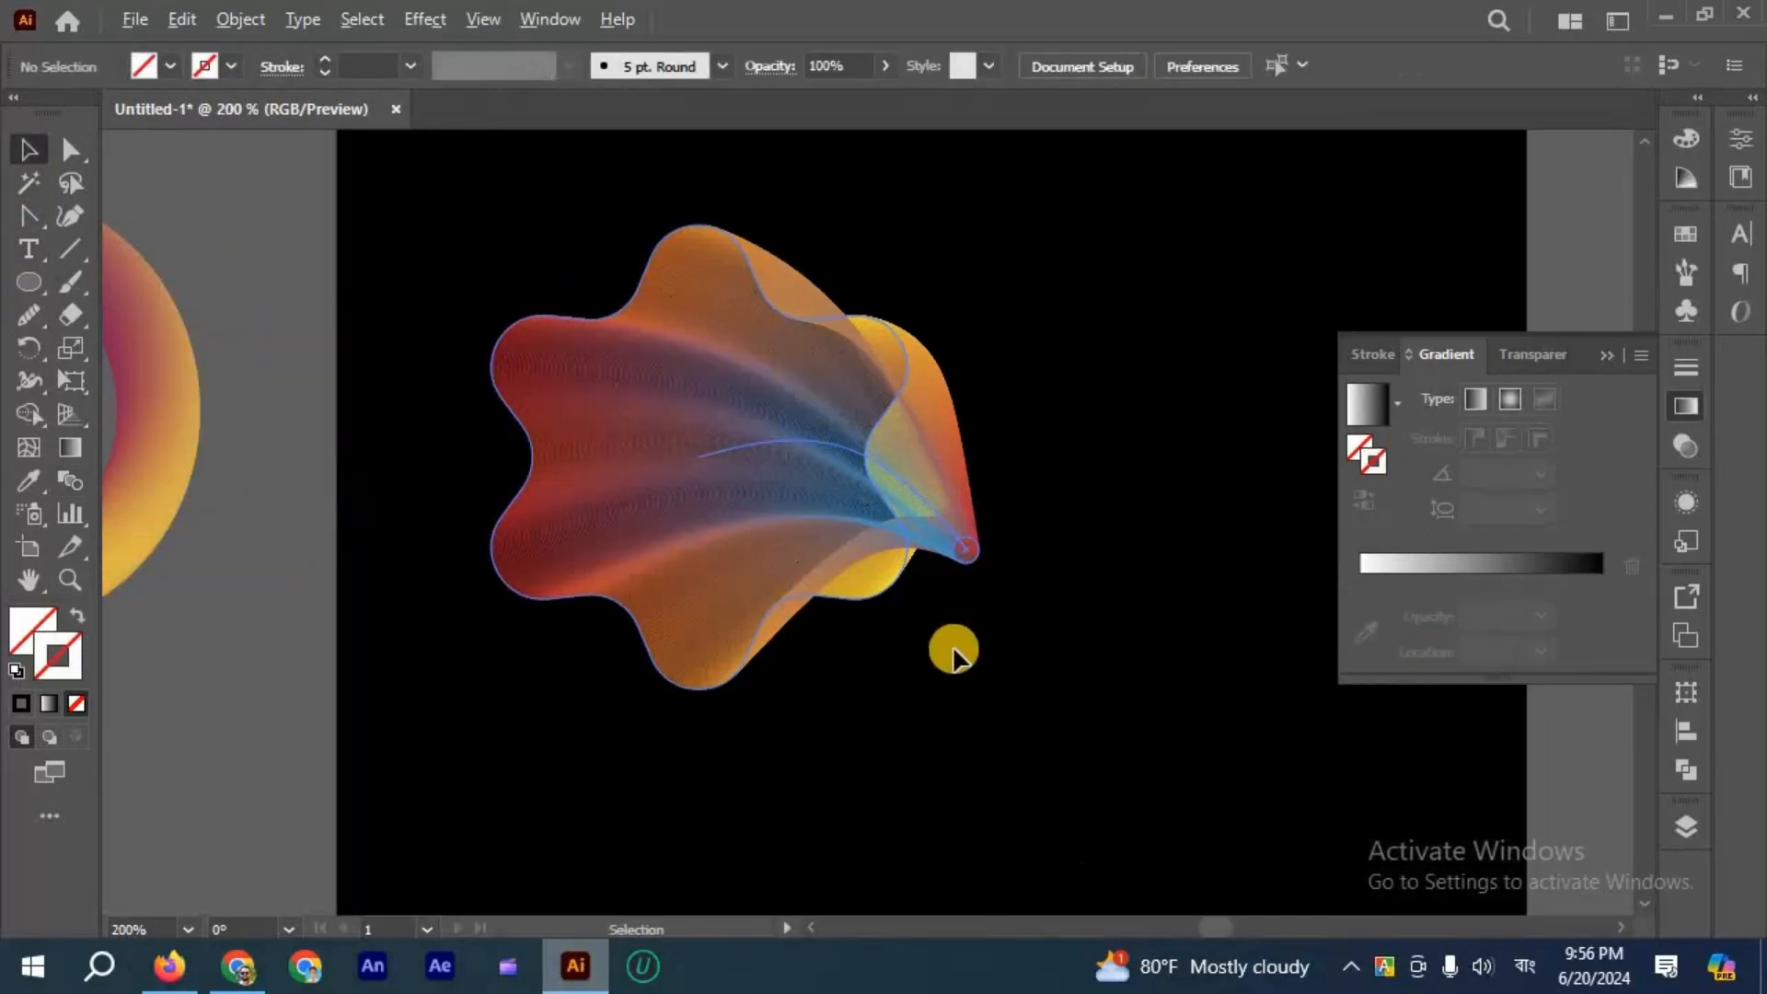
pyautogui.scroll(3, 1012, 541)
pyautogui.scroll(-2, 1013, 537)
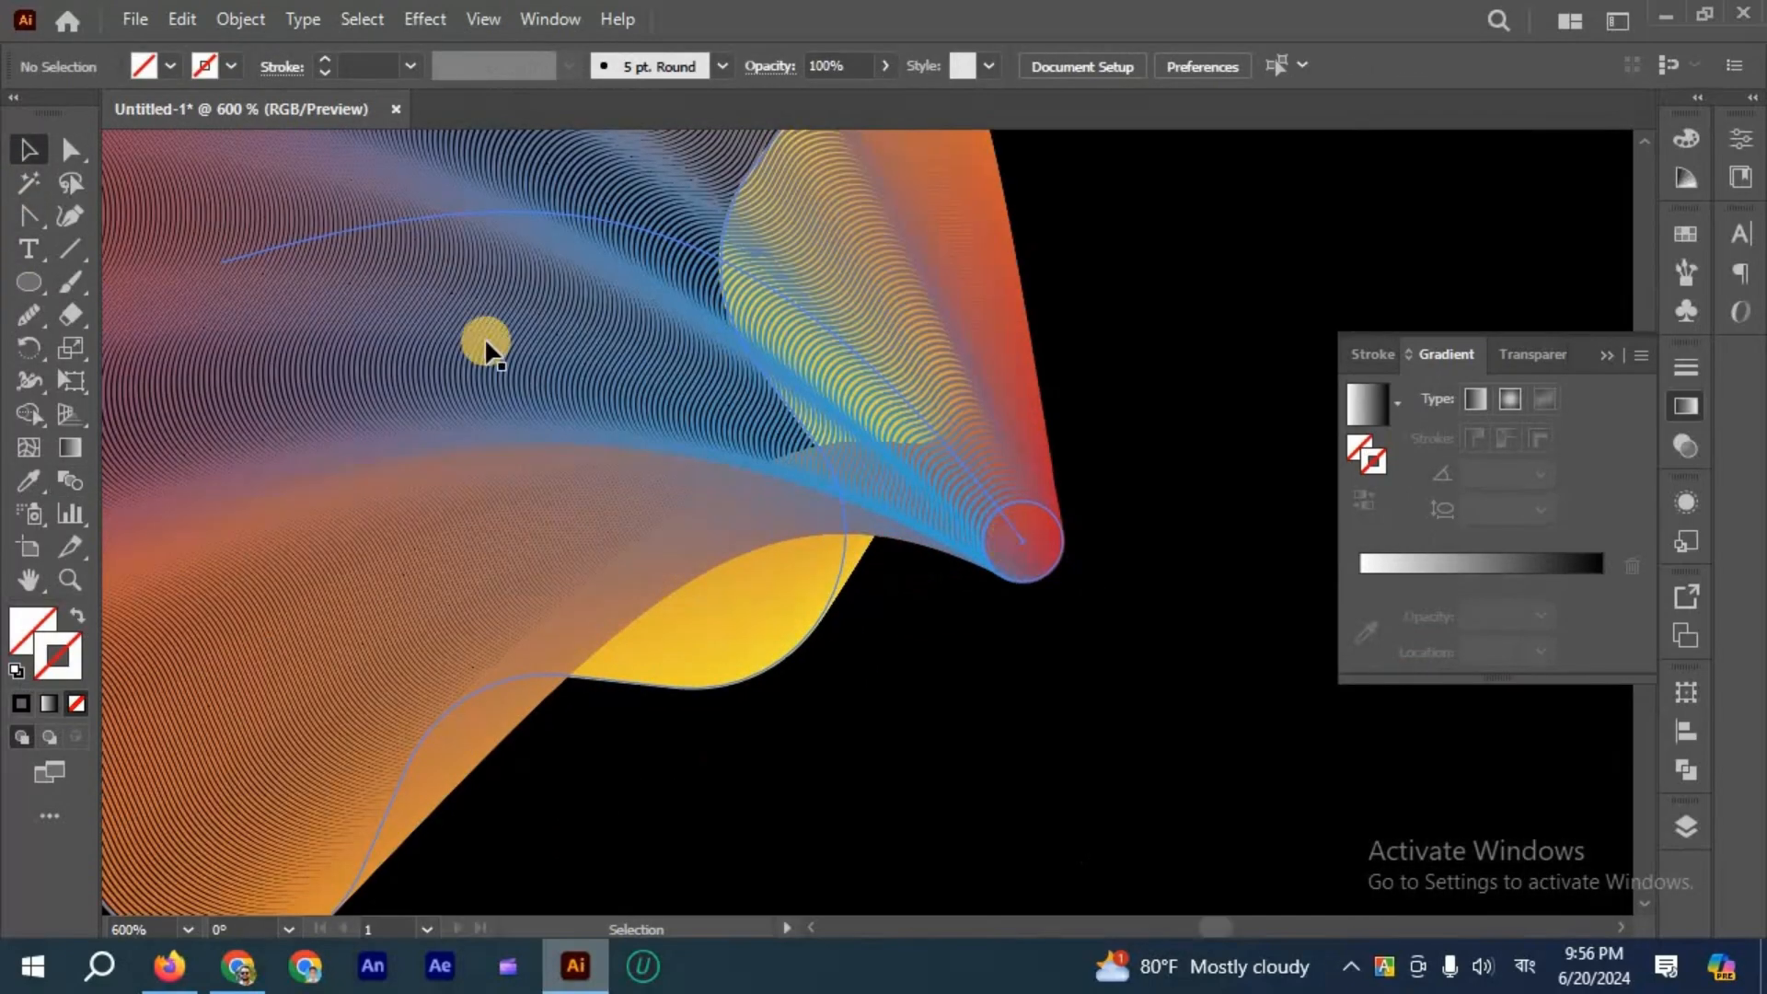
pyautogui.scroll(-2, 795, 553)
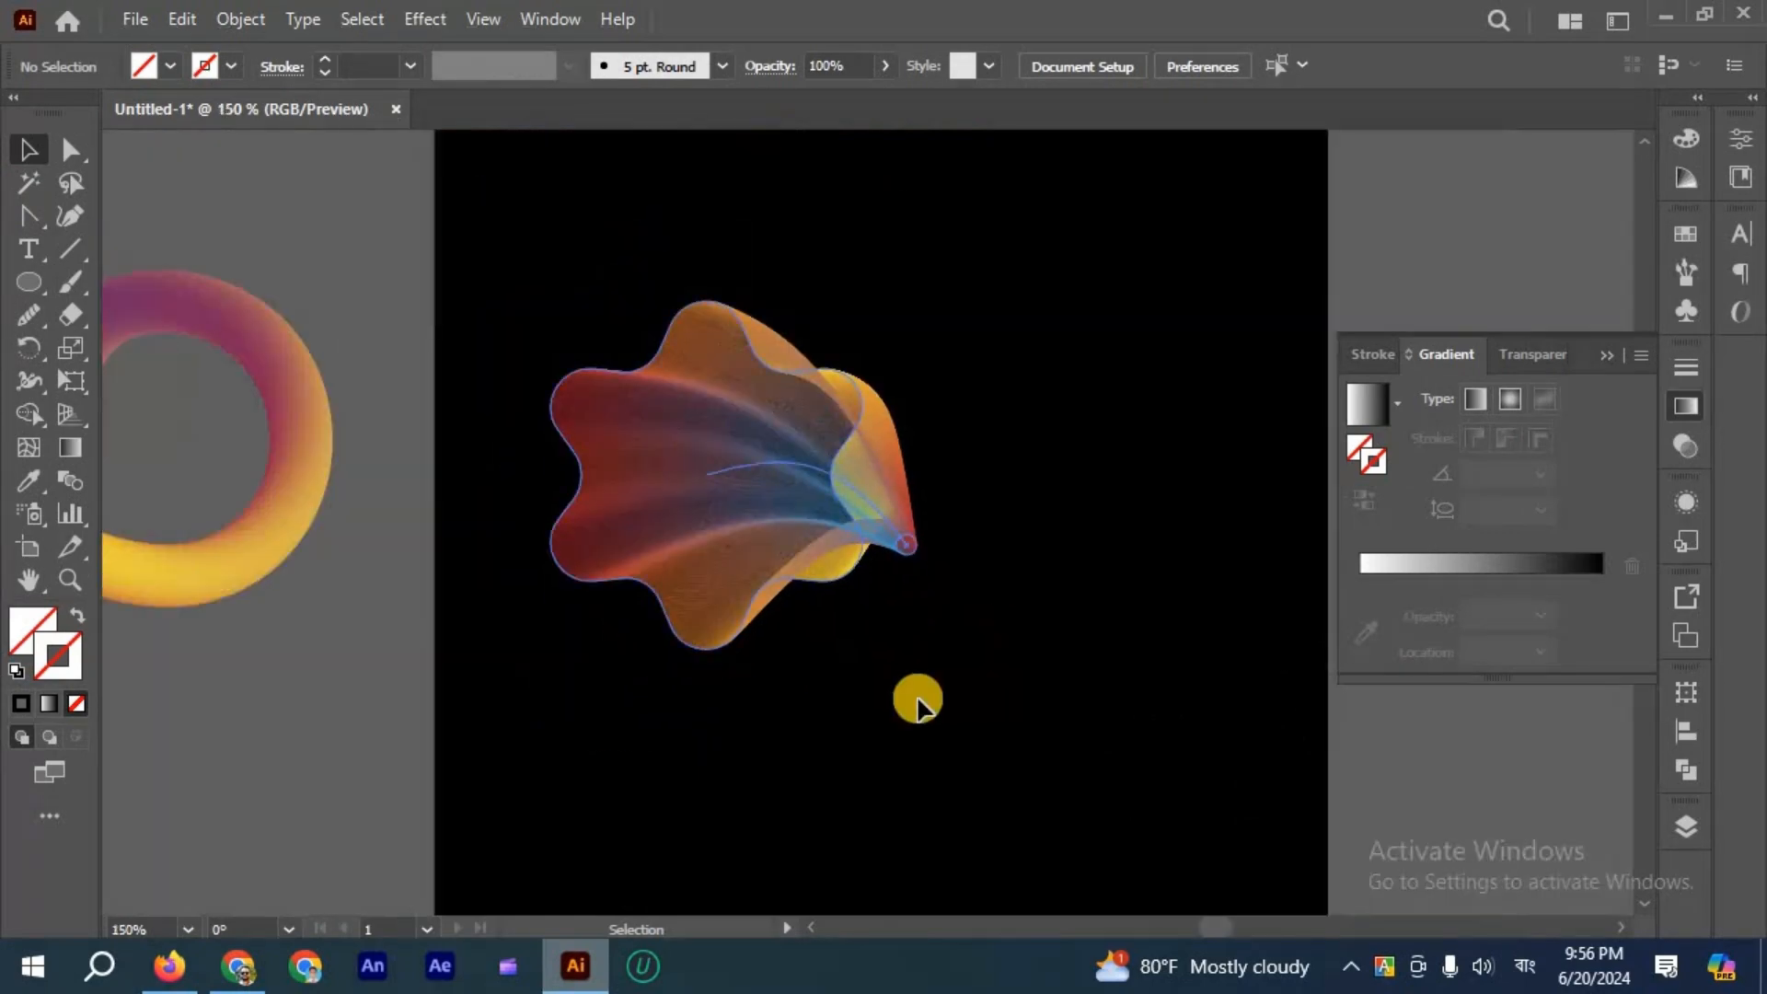
pyautogui.scroll(1, 906, 552)
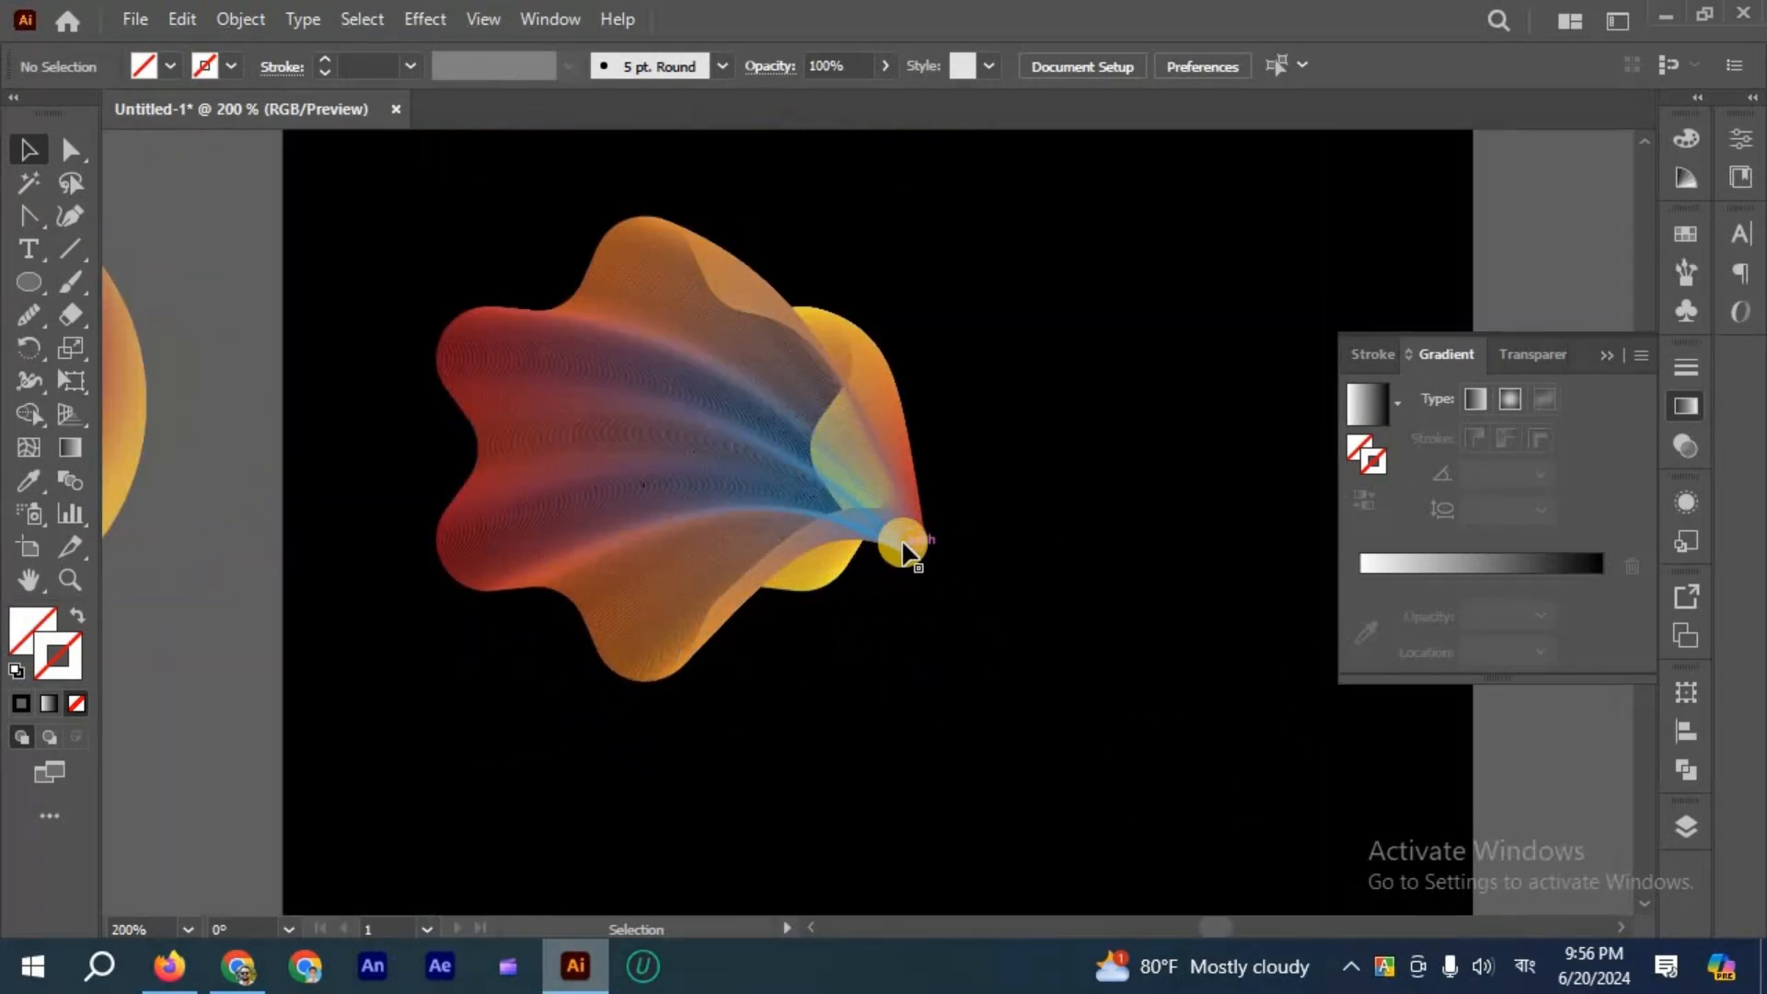
pyautogui.scroll(1, 912, 550)
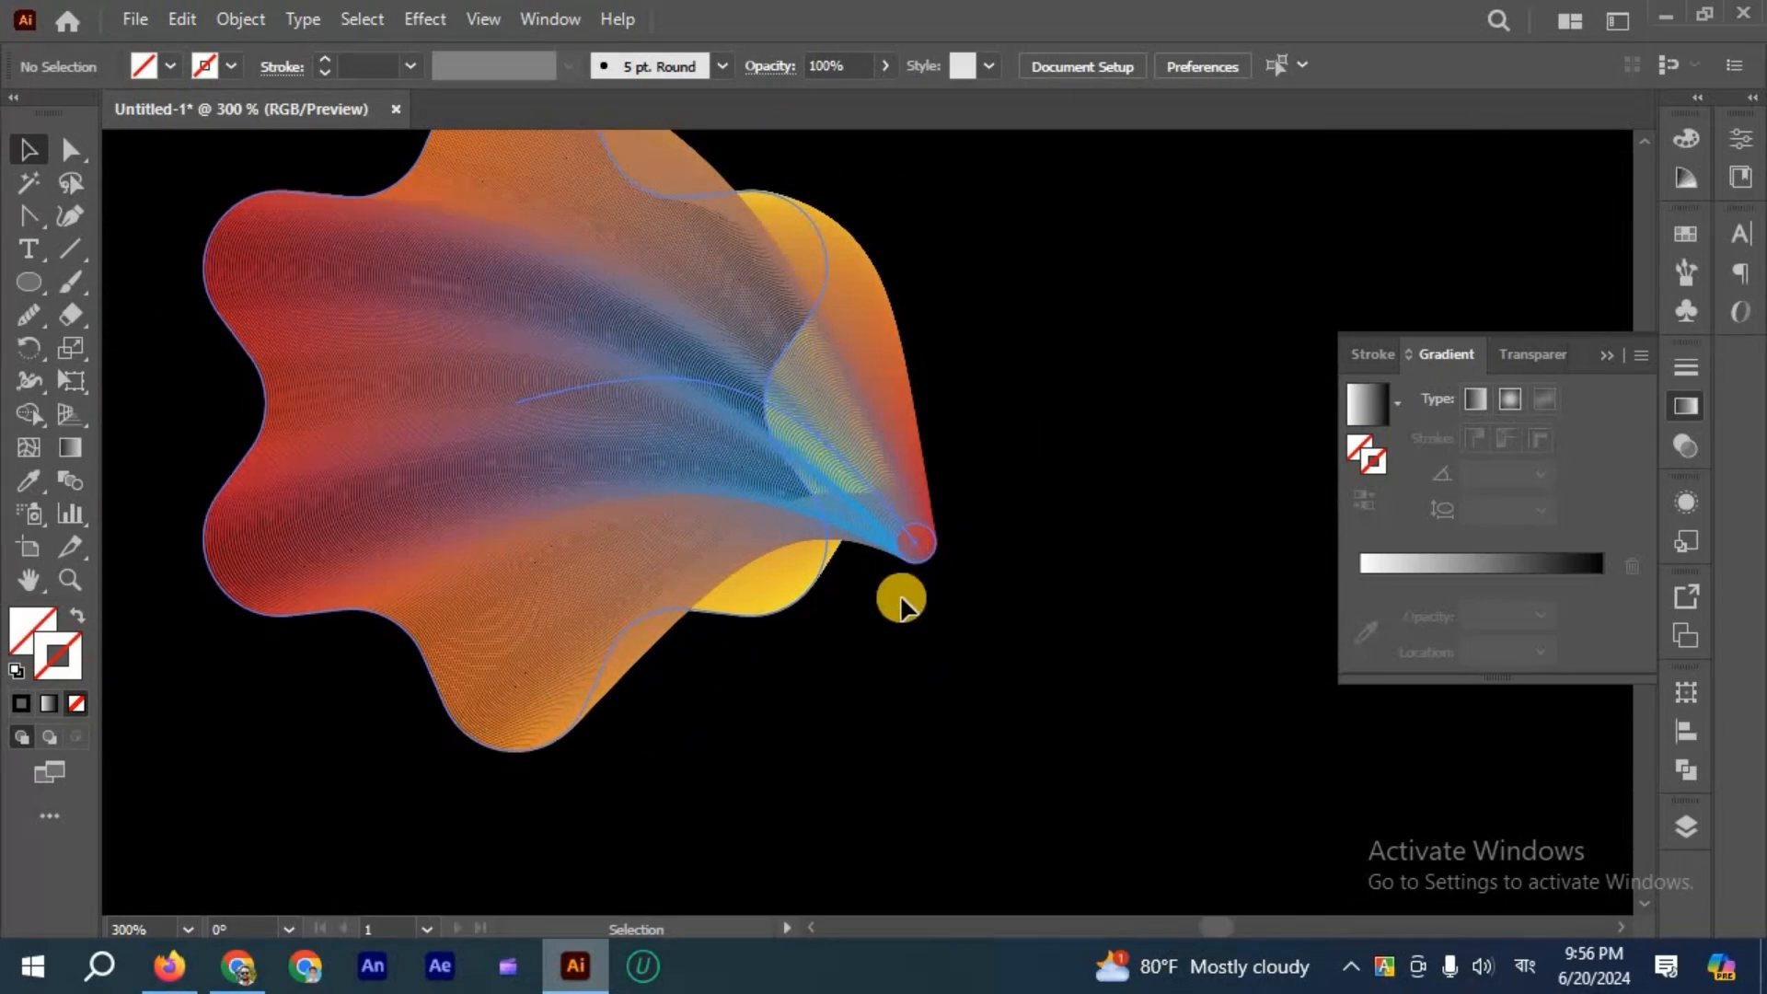
pyautogui.scroll(2, 857, 474)
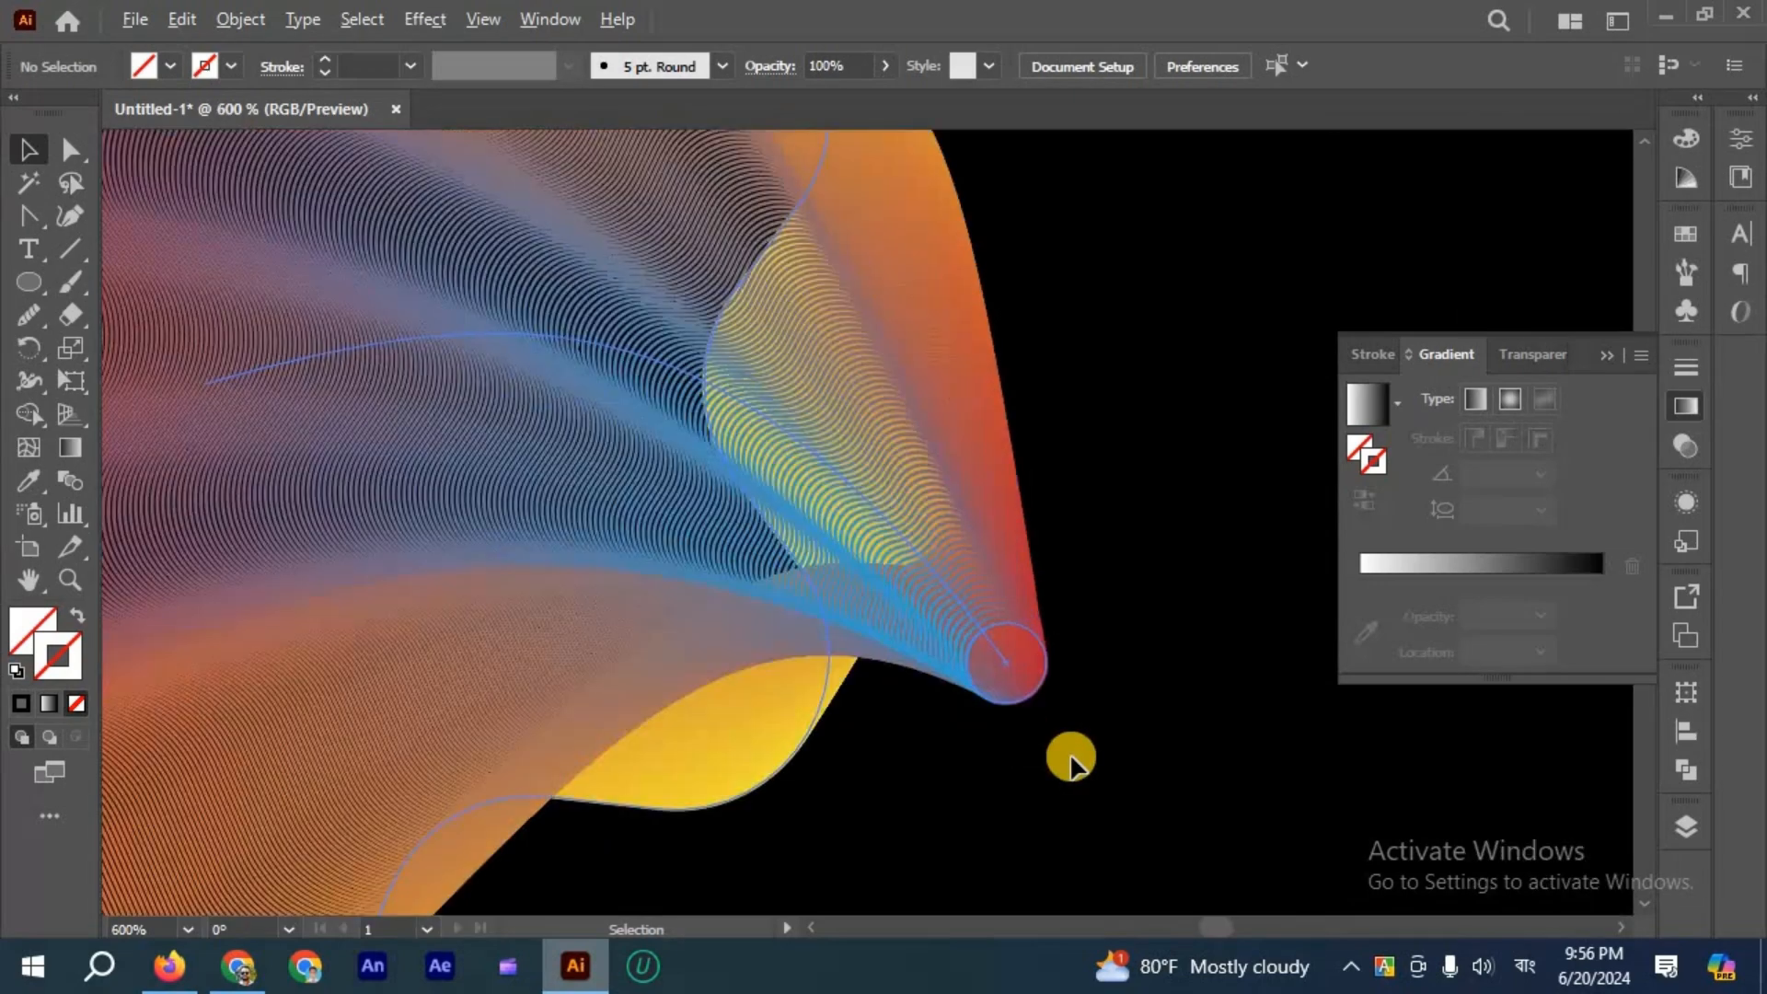
pyautogui.scroll(2, 720, 516)
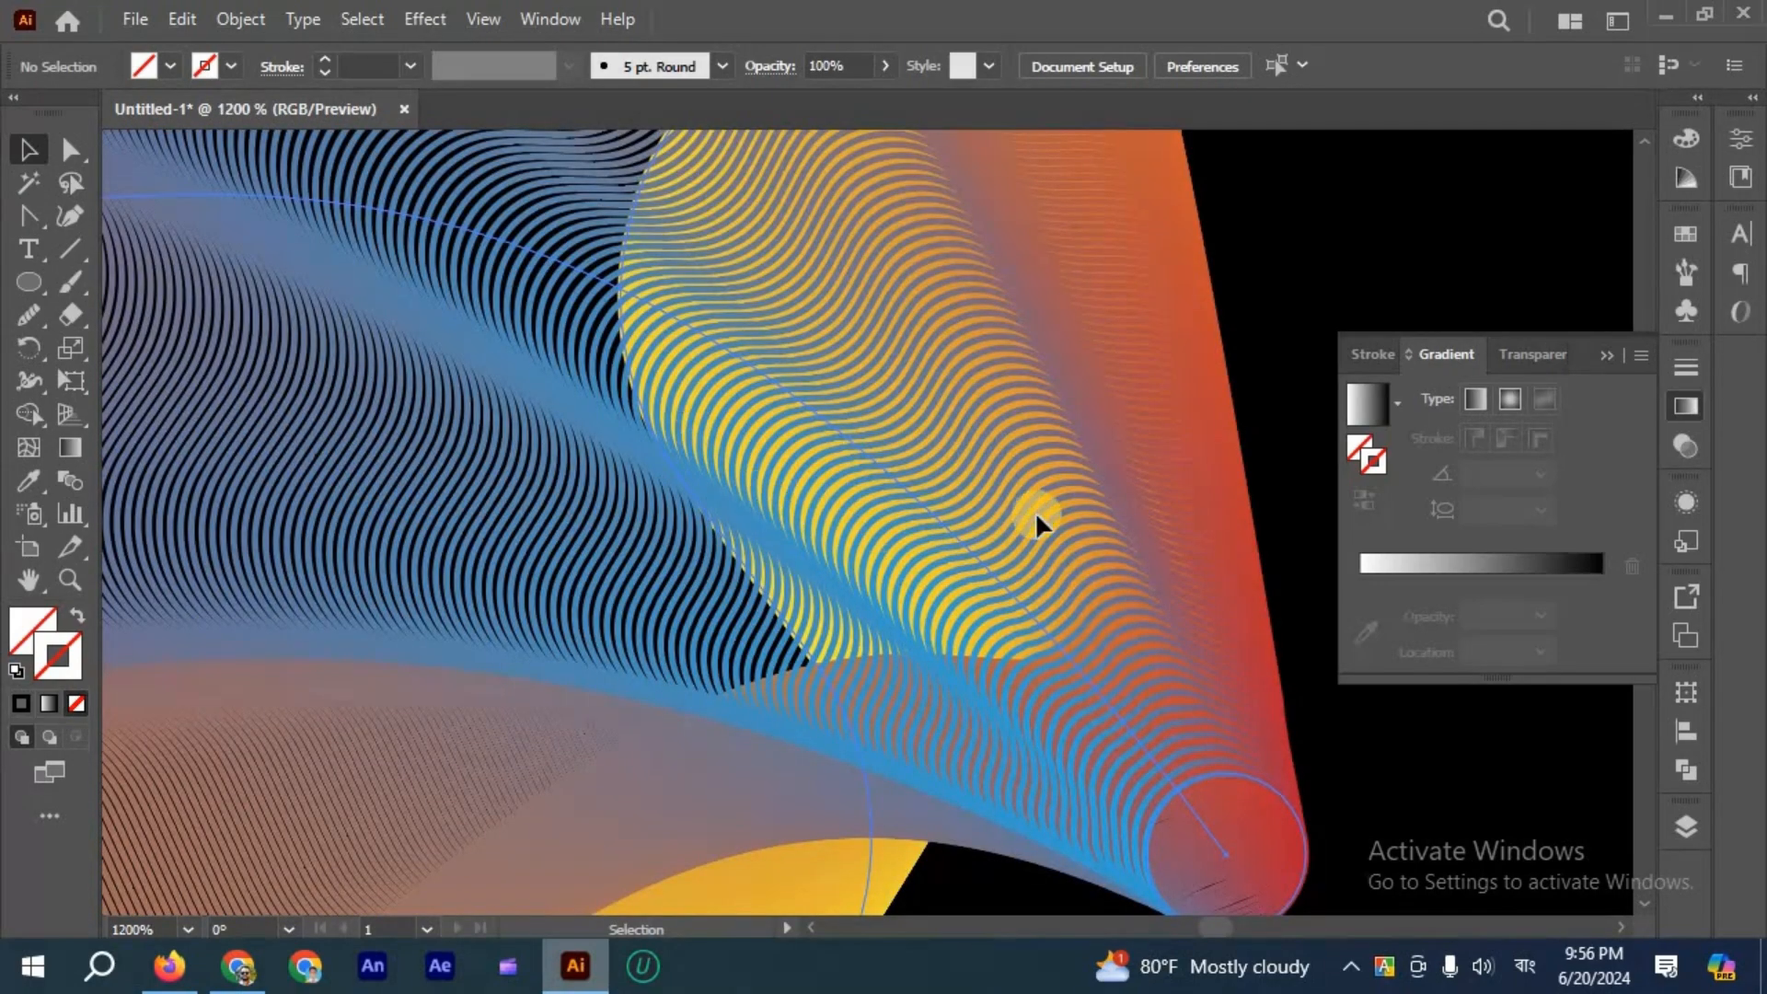
# Reverse the star-to-circle blend's stacking order front to back, and deselect it.
pyautogui.scroll(-4, 1012, 579)
pyautogui.click(1017, 591)
pyautogui.click(259, 20)
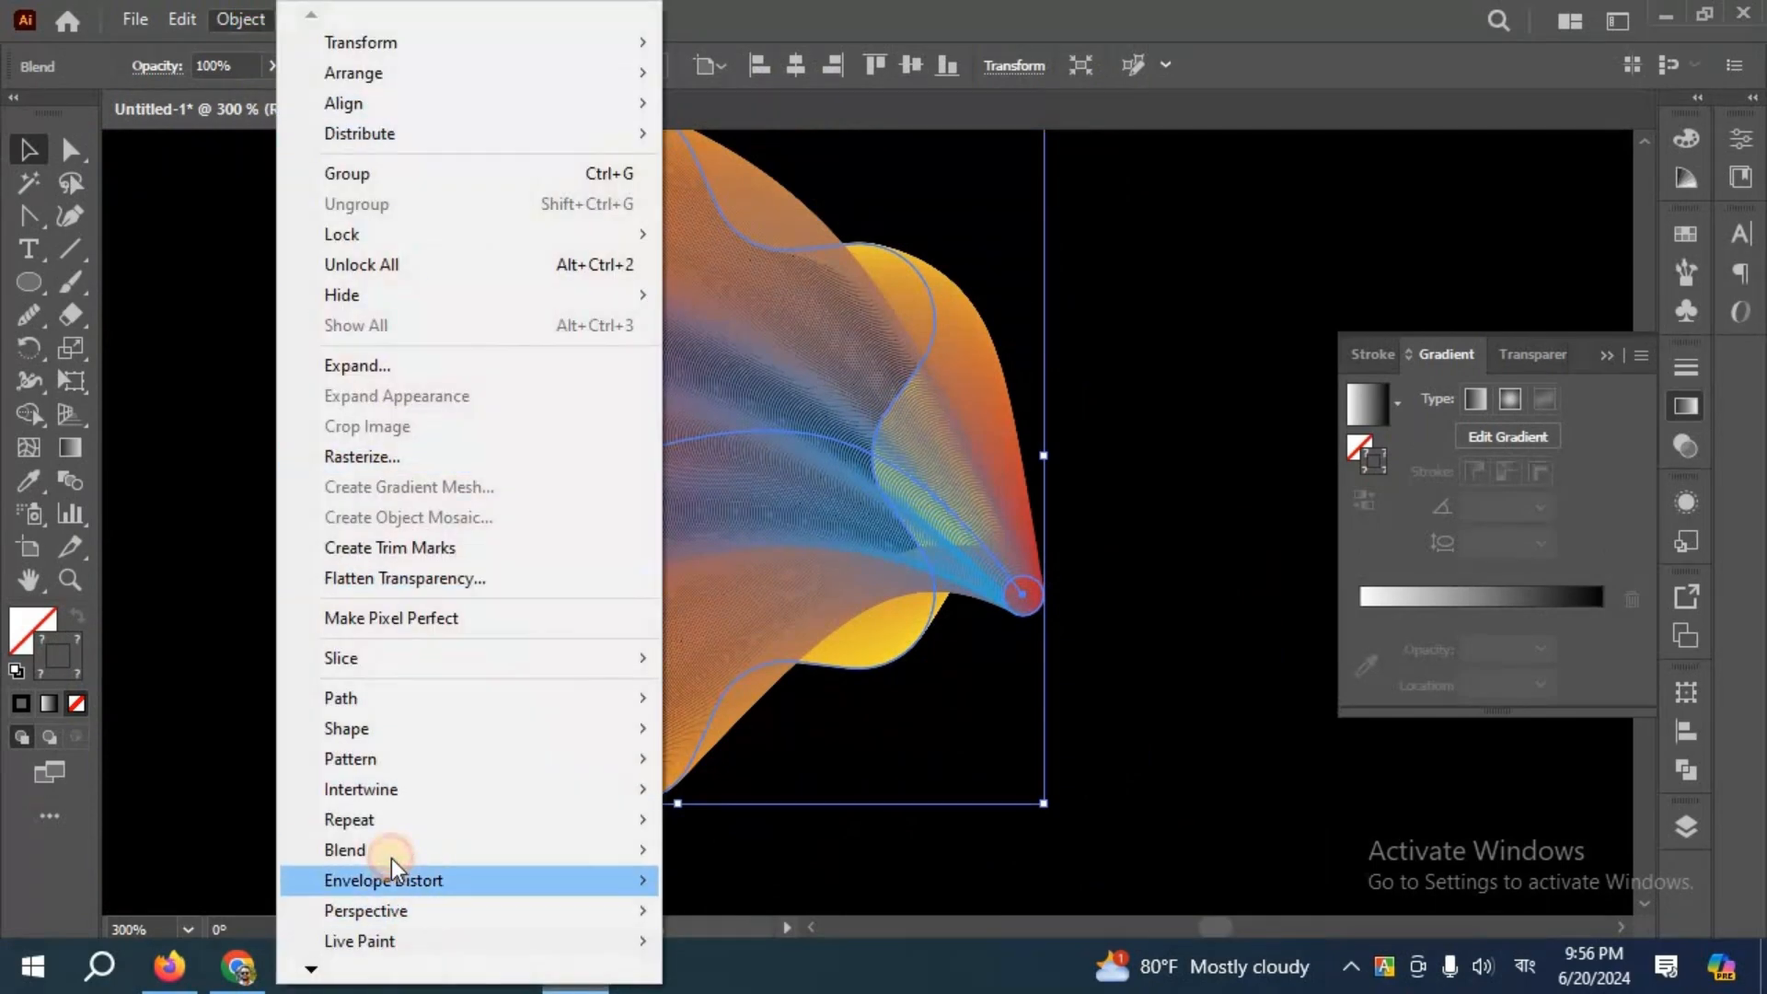
pyautogui.moveTo(515, 849)
pyautogui.click(770, 852)
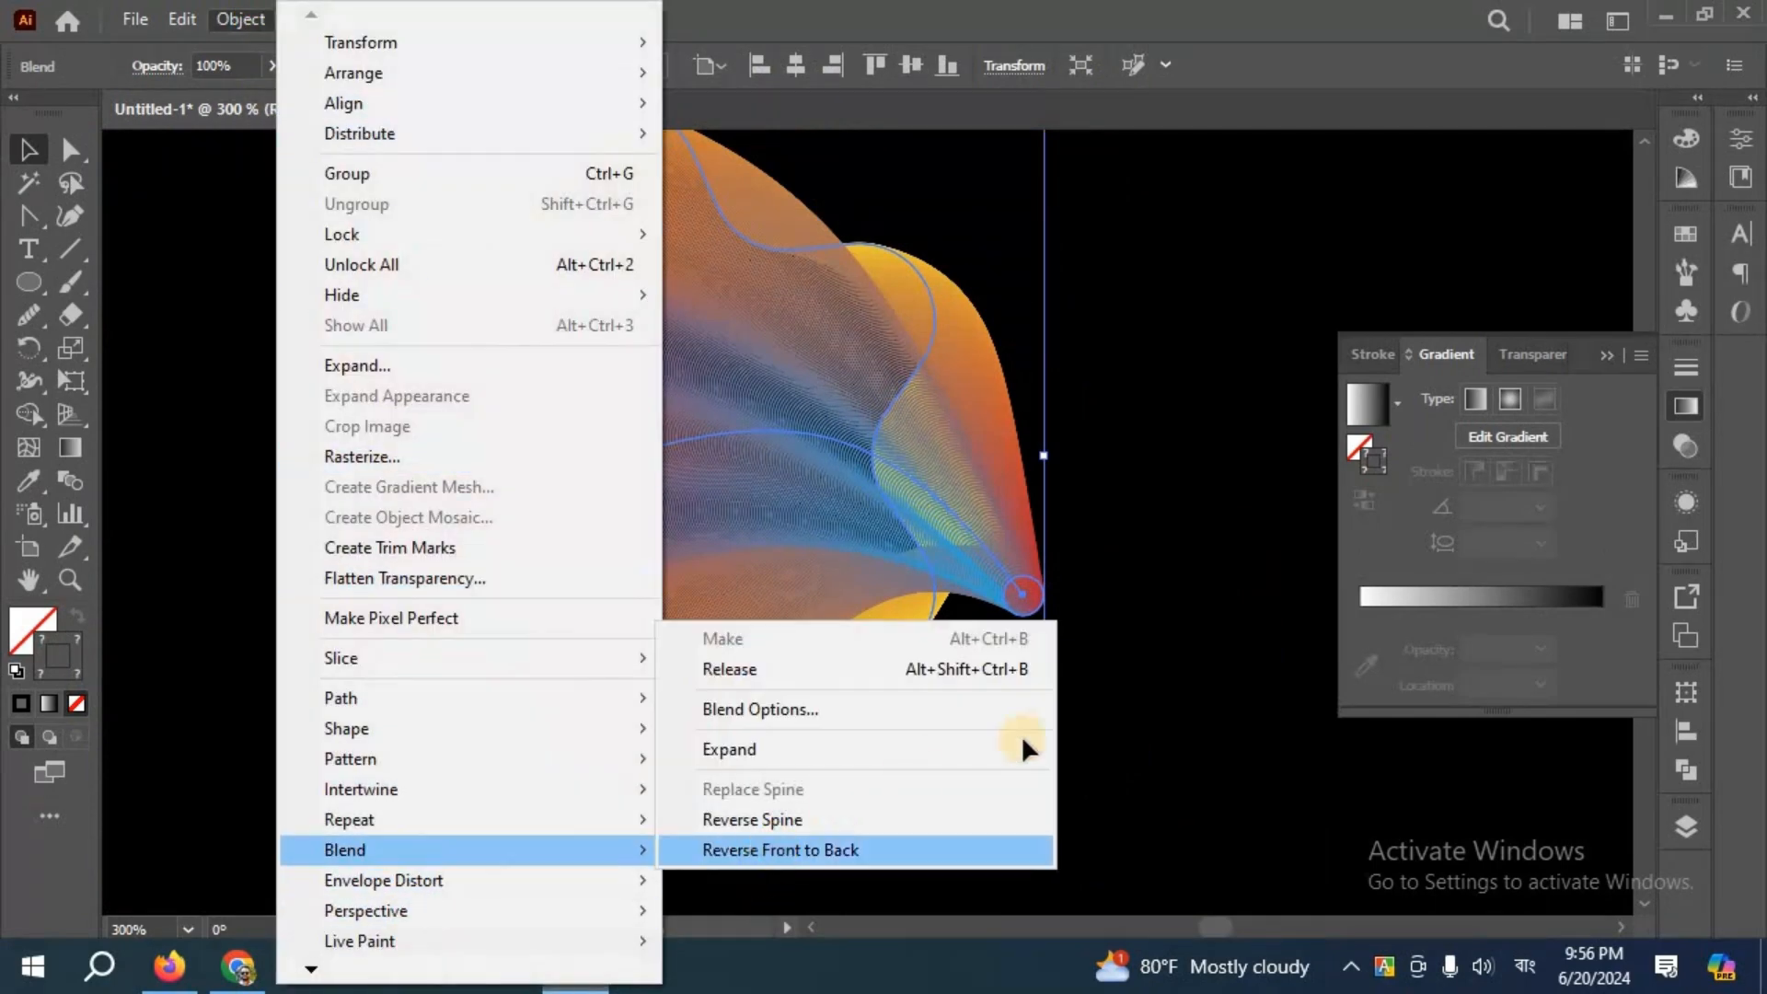
pyautogui.scroll(-3, 931, 679)
pyautogui.click(931, 679)
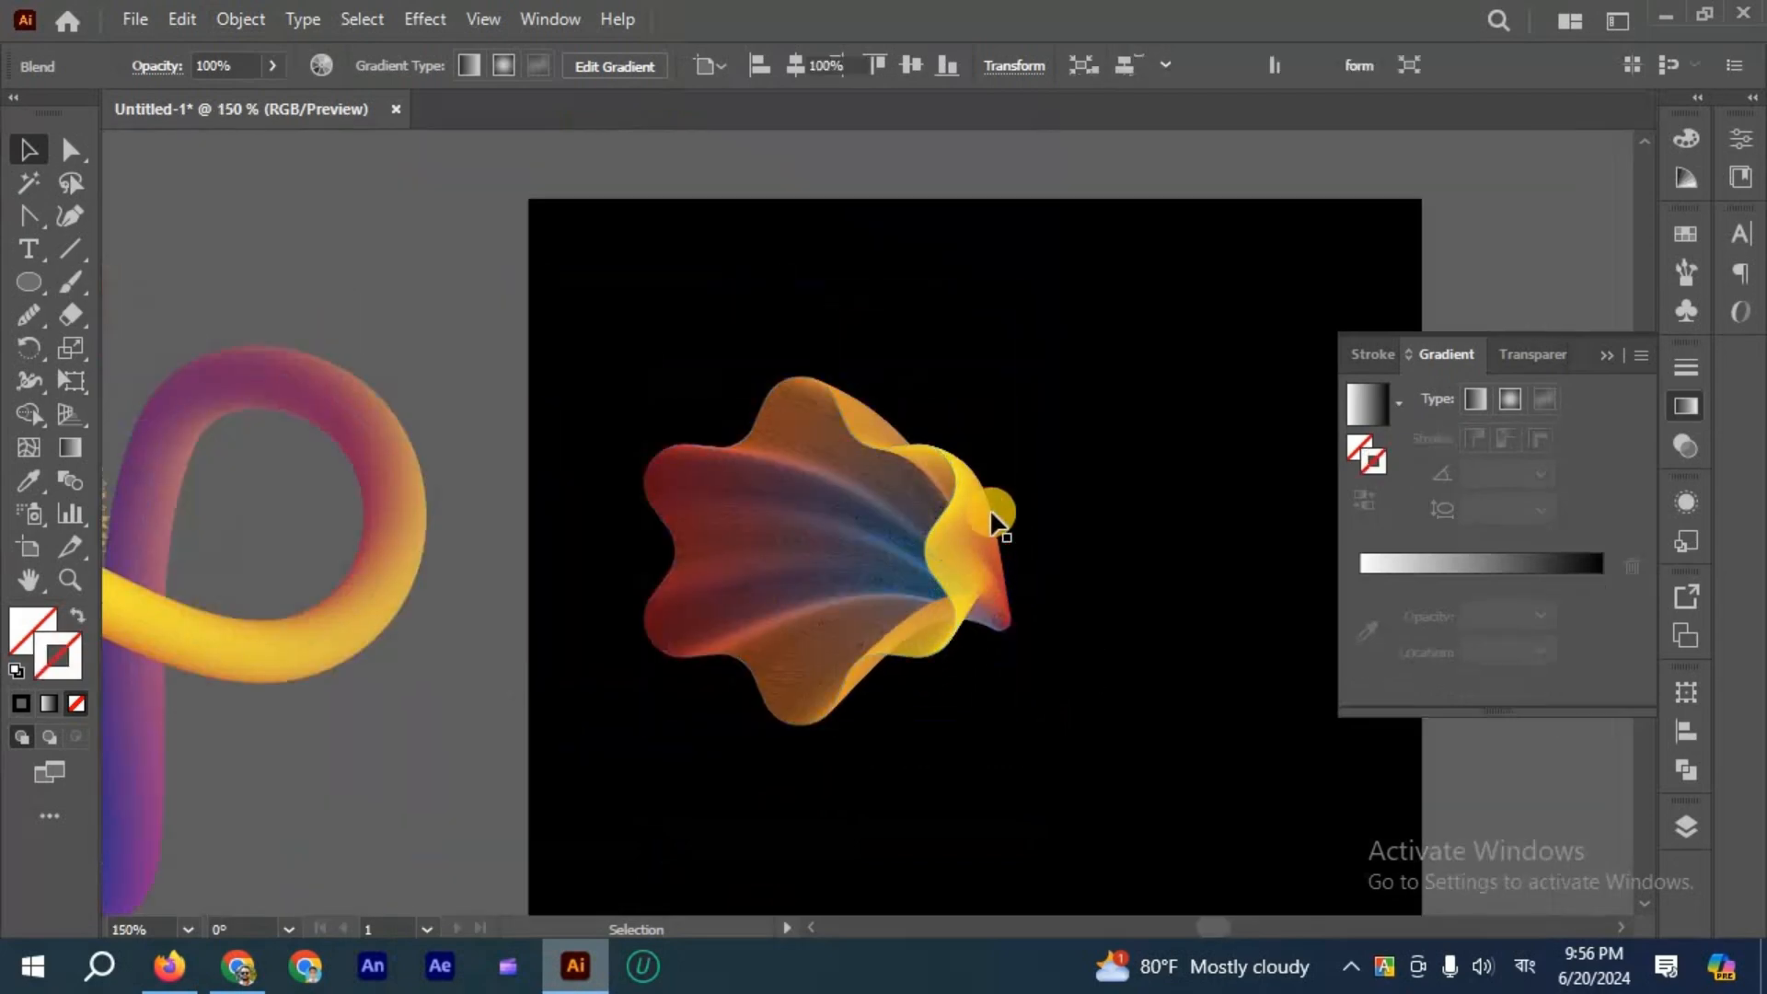
pyautogui.scroll(3, 920, 686)
pyautogui.scroll(1, 920, 685)
pyautogui.scroll(-3, 441, 295)
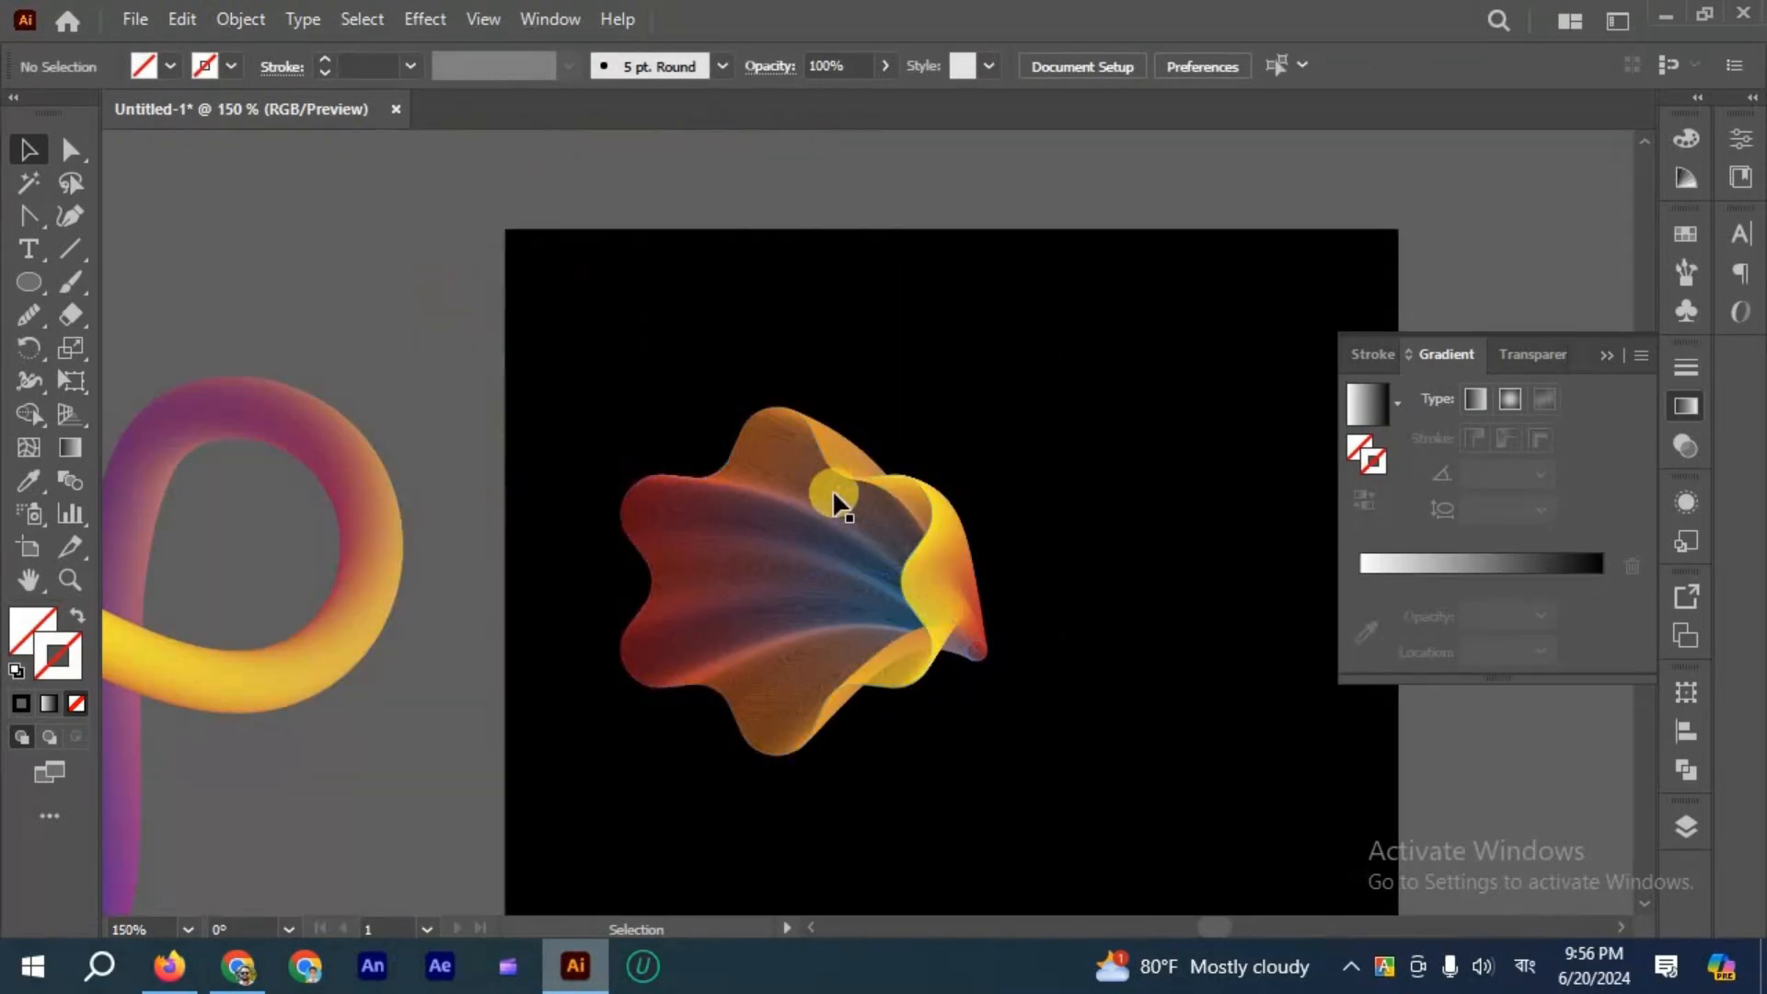
# Shift the smooth letter P slightly away from the furry one, and move the star blend off the black square to above the smooth P.
pyautogui.scroll(-3, 614, 545)
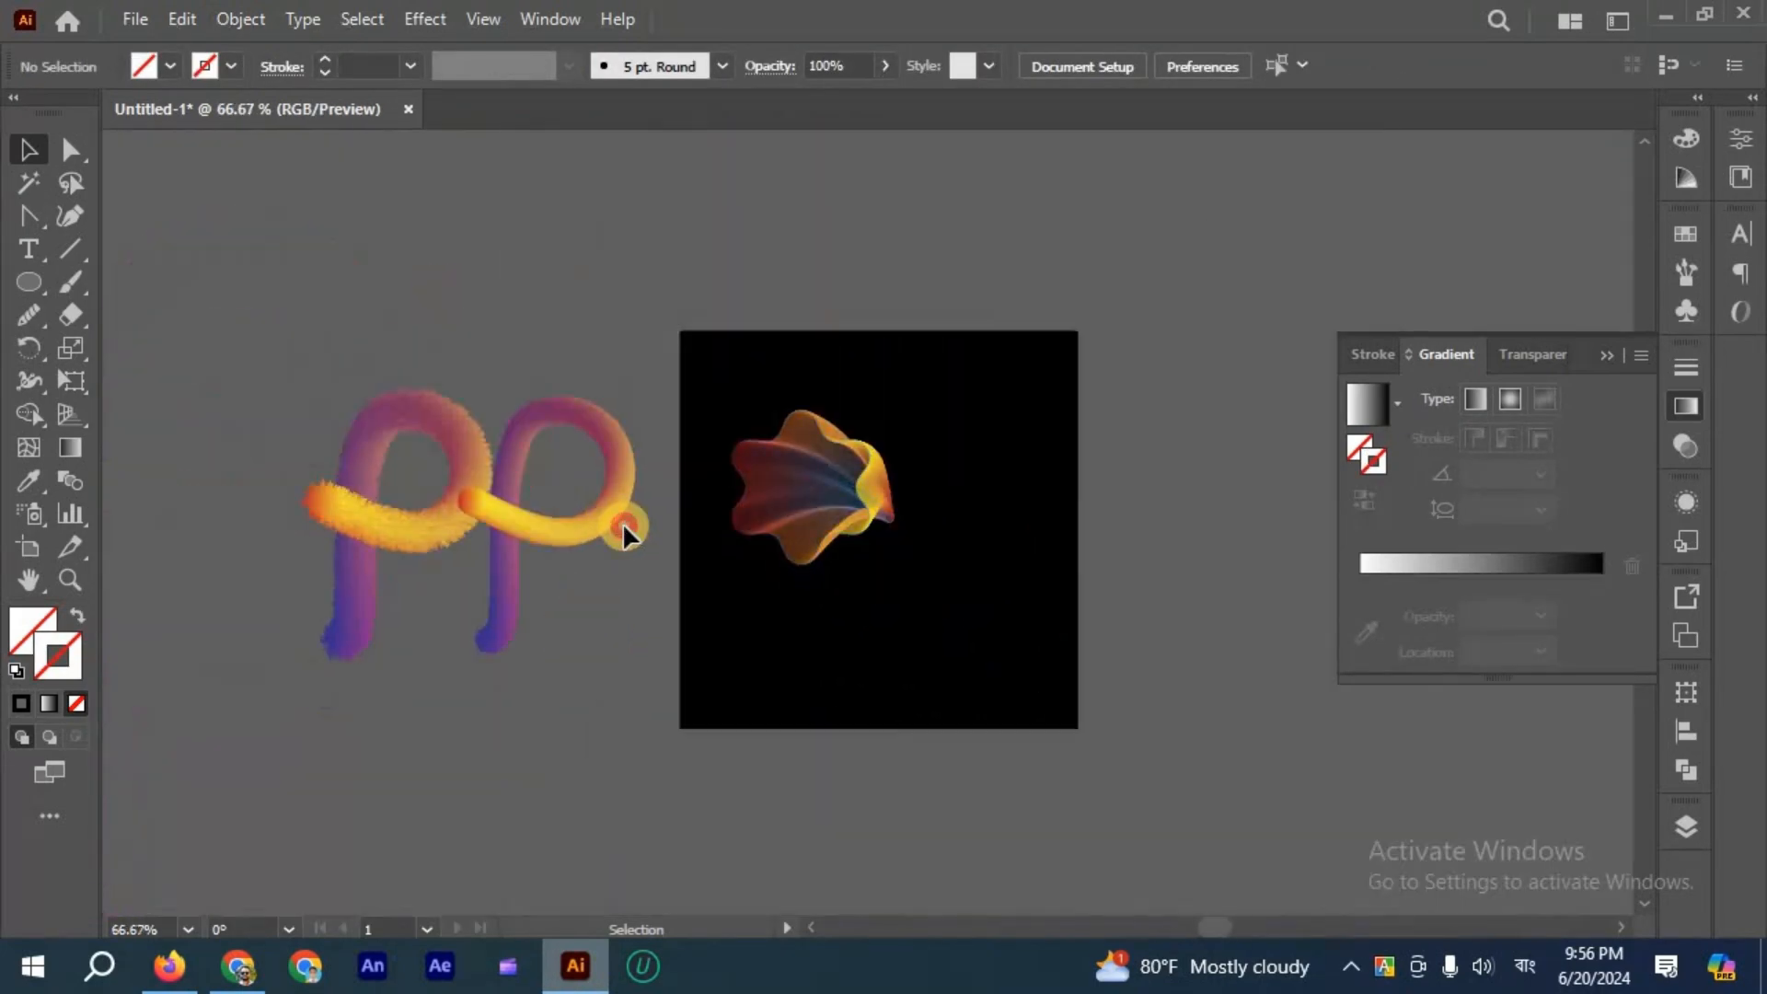
pyautogui.click(636, 716)
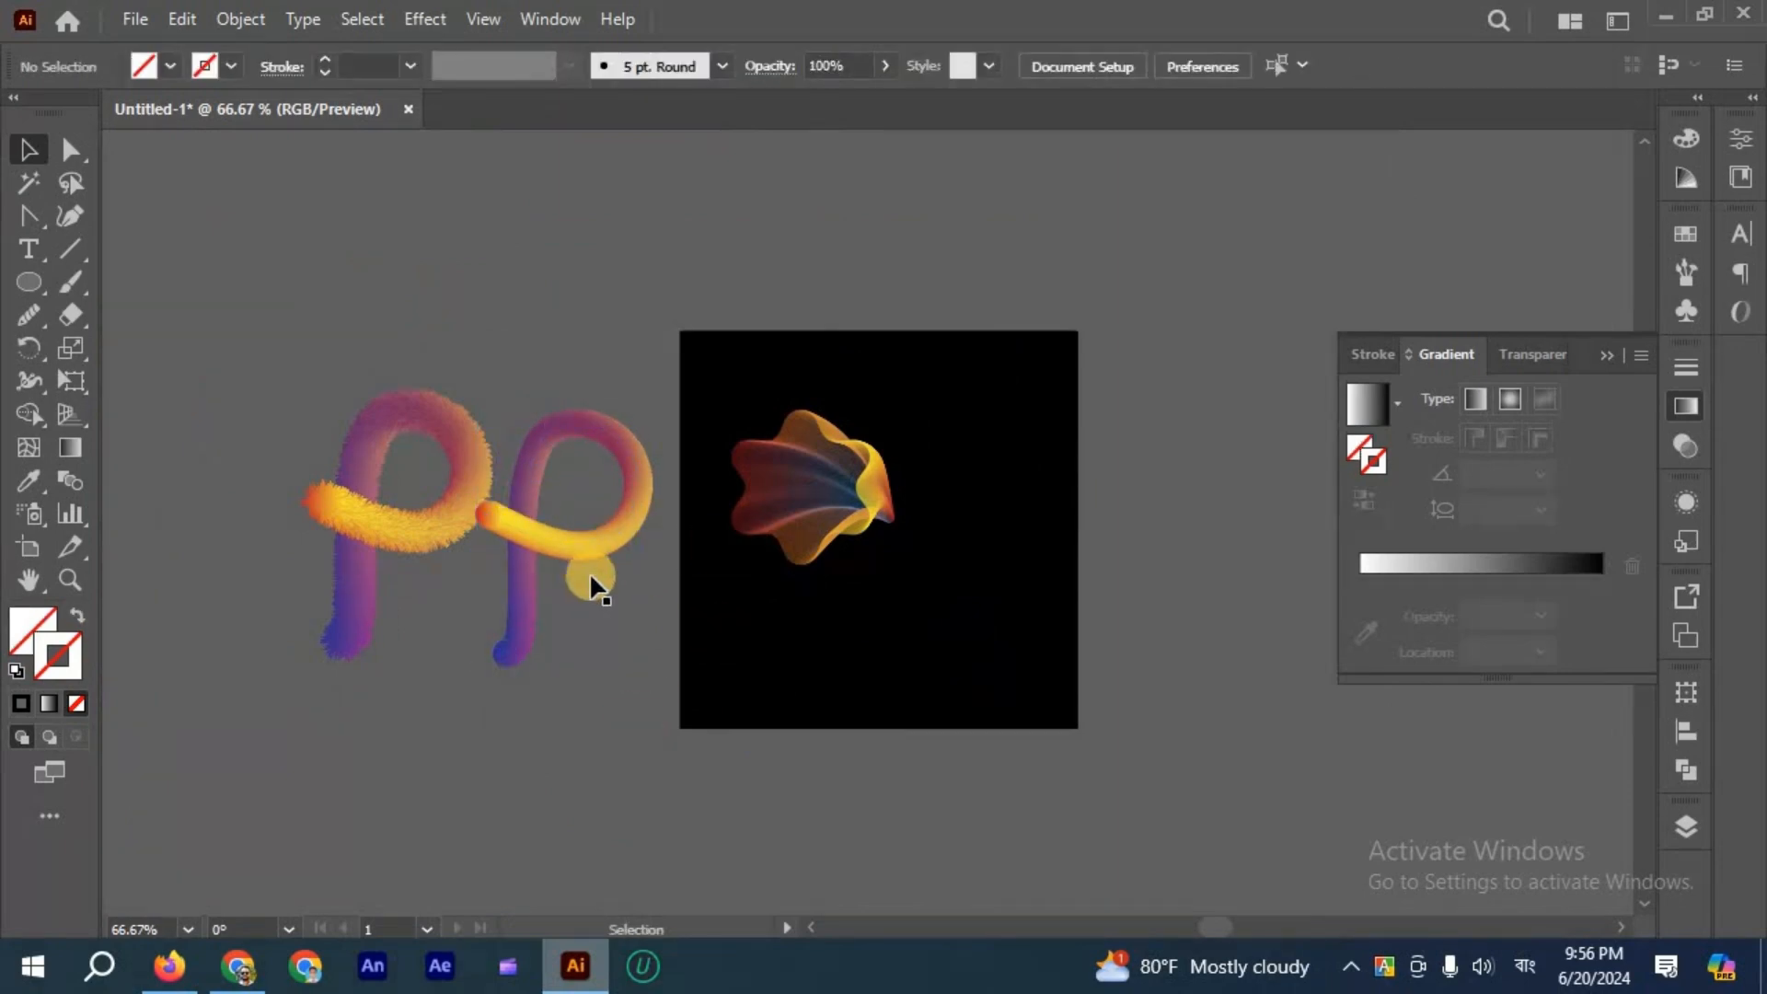
pyautogui.scroll(1, 608, 539)
pyautogui.hotkey('ctrl', 'z')
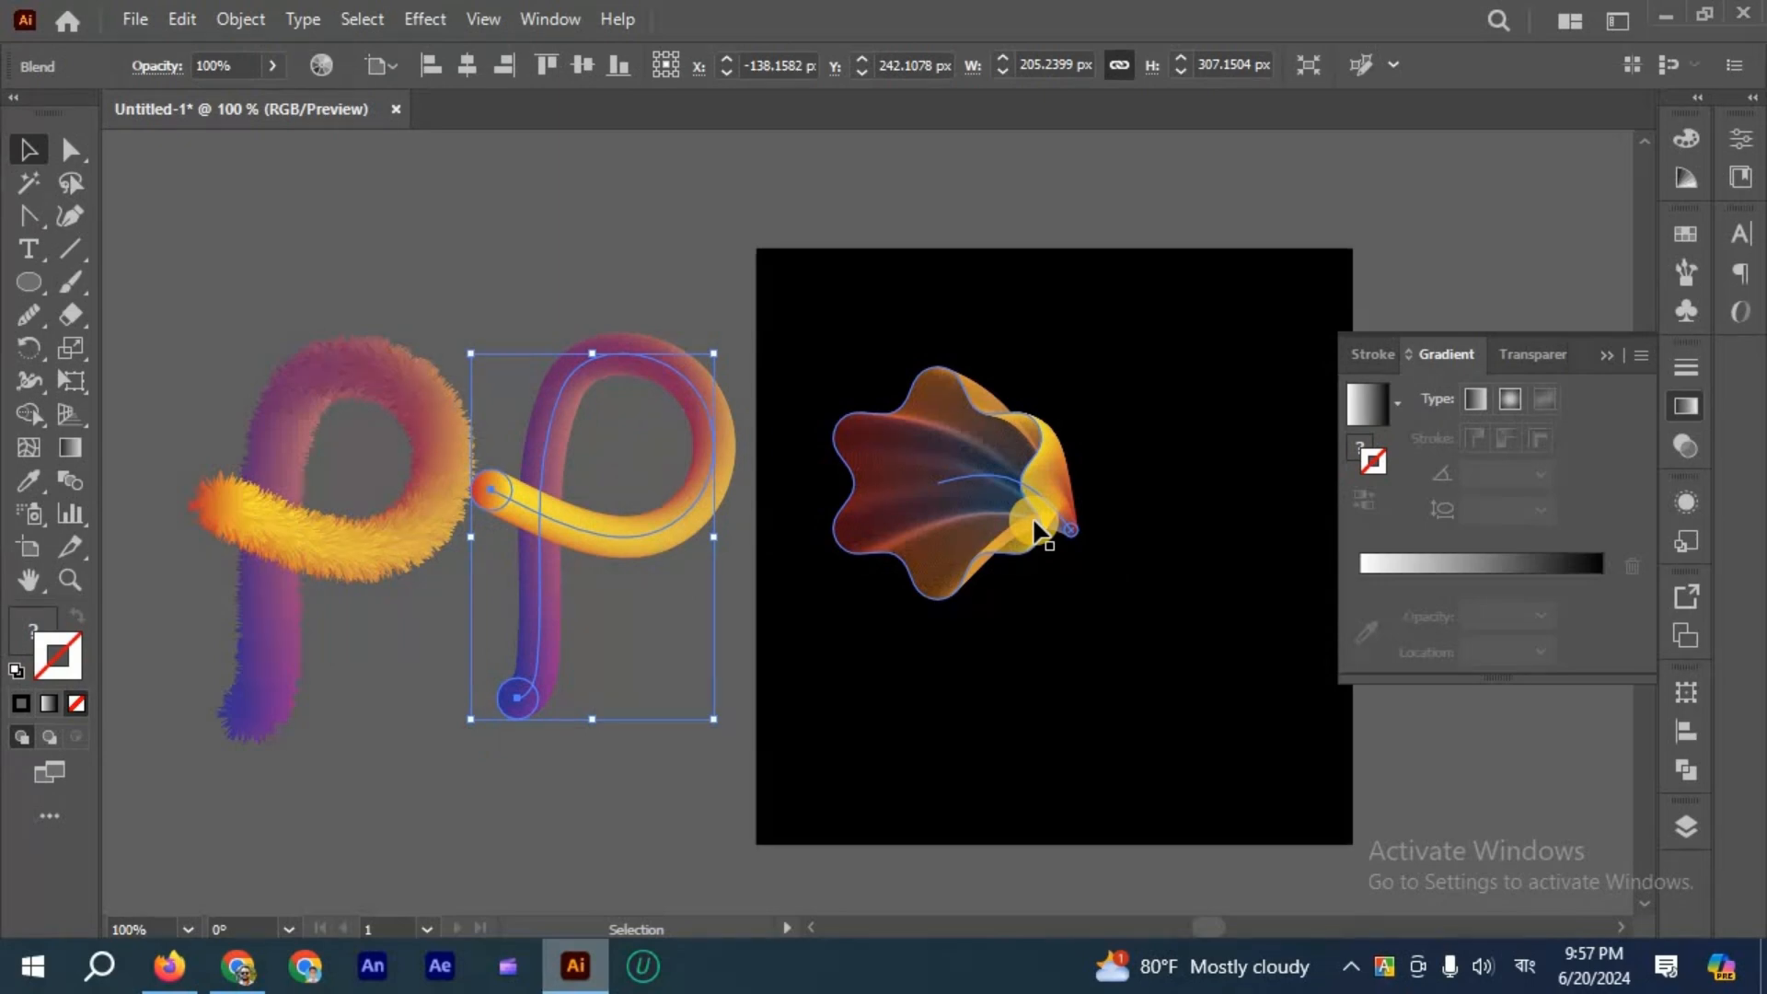
pyautogui.moveTo(1026, 508); pyautogui.dragTo(674, 260)
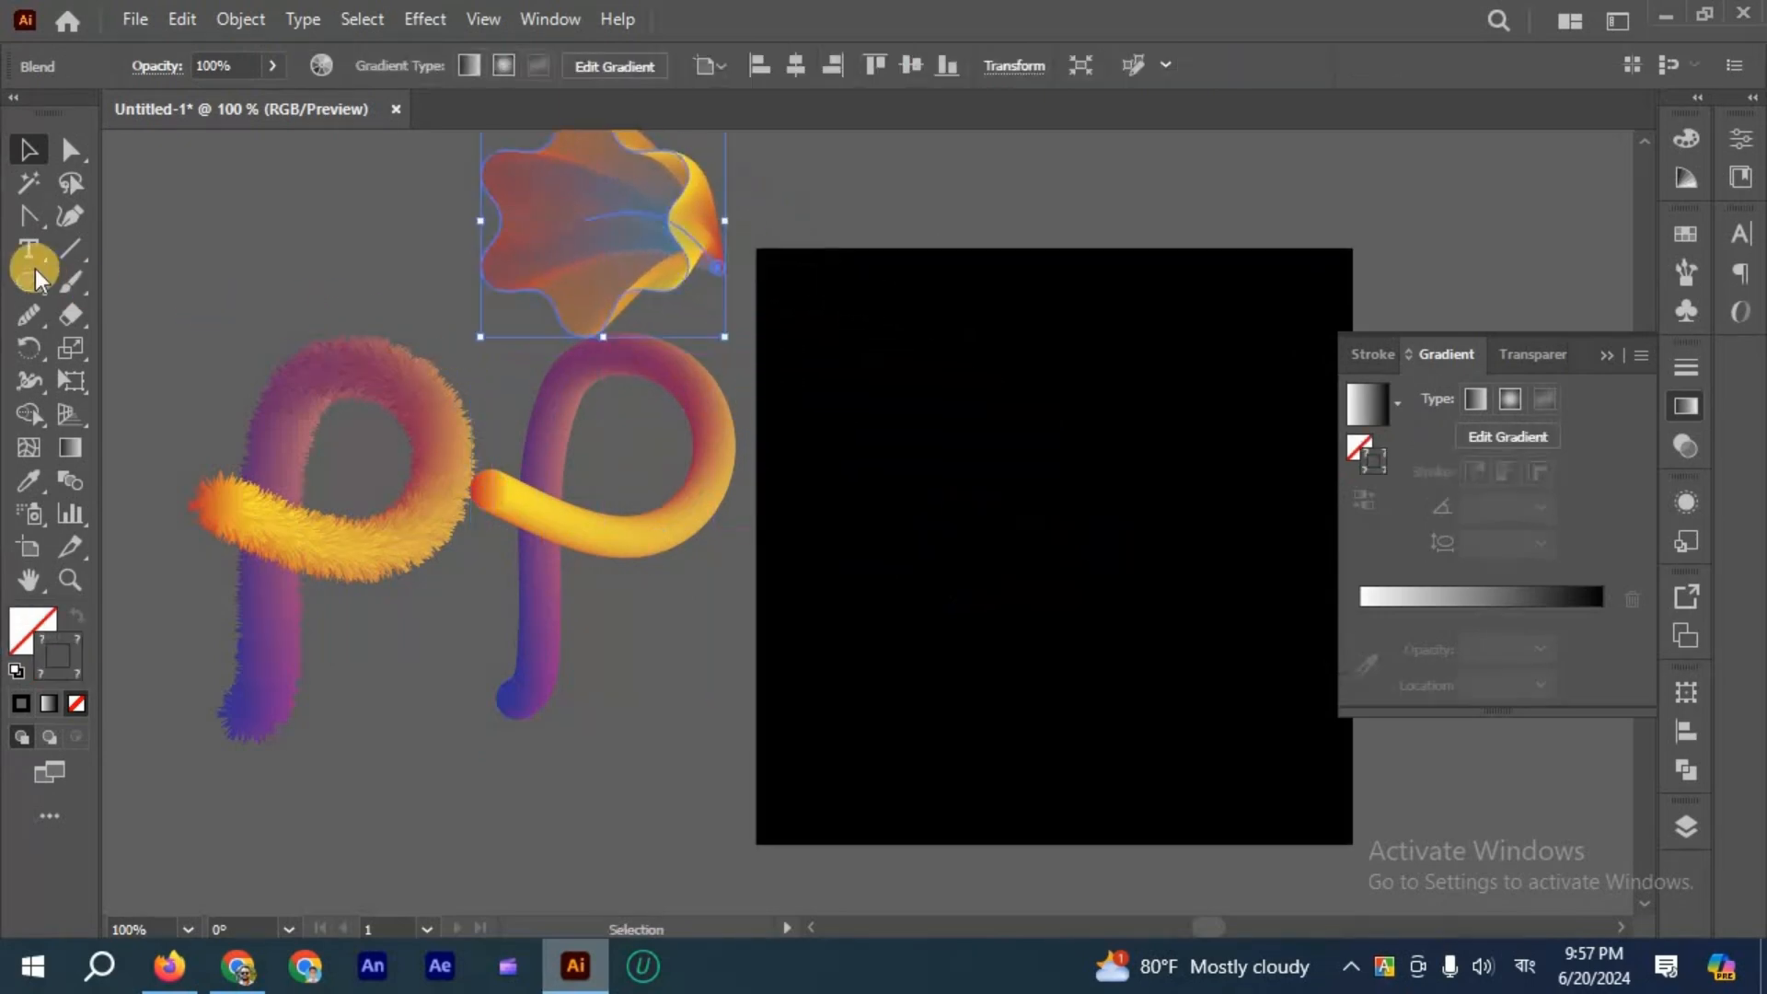
# Draw a vertical line on the black square and shift it closer to the square's left edge.
pyautogui.click(55, 245)
pyautogui.moveTo(903, 316); pyautogui.dragTo(905, 704)
pyautogui.click(29, 149)
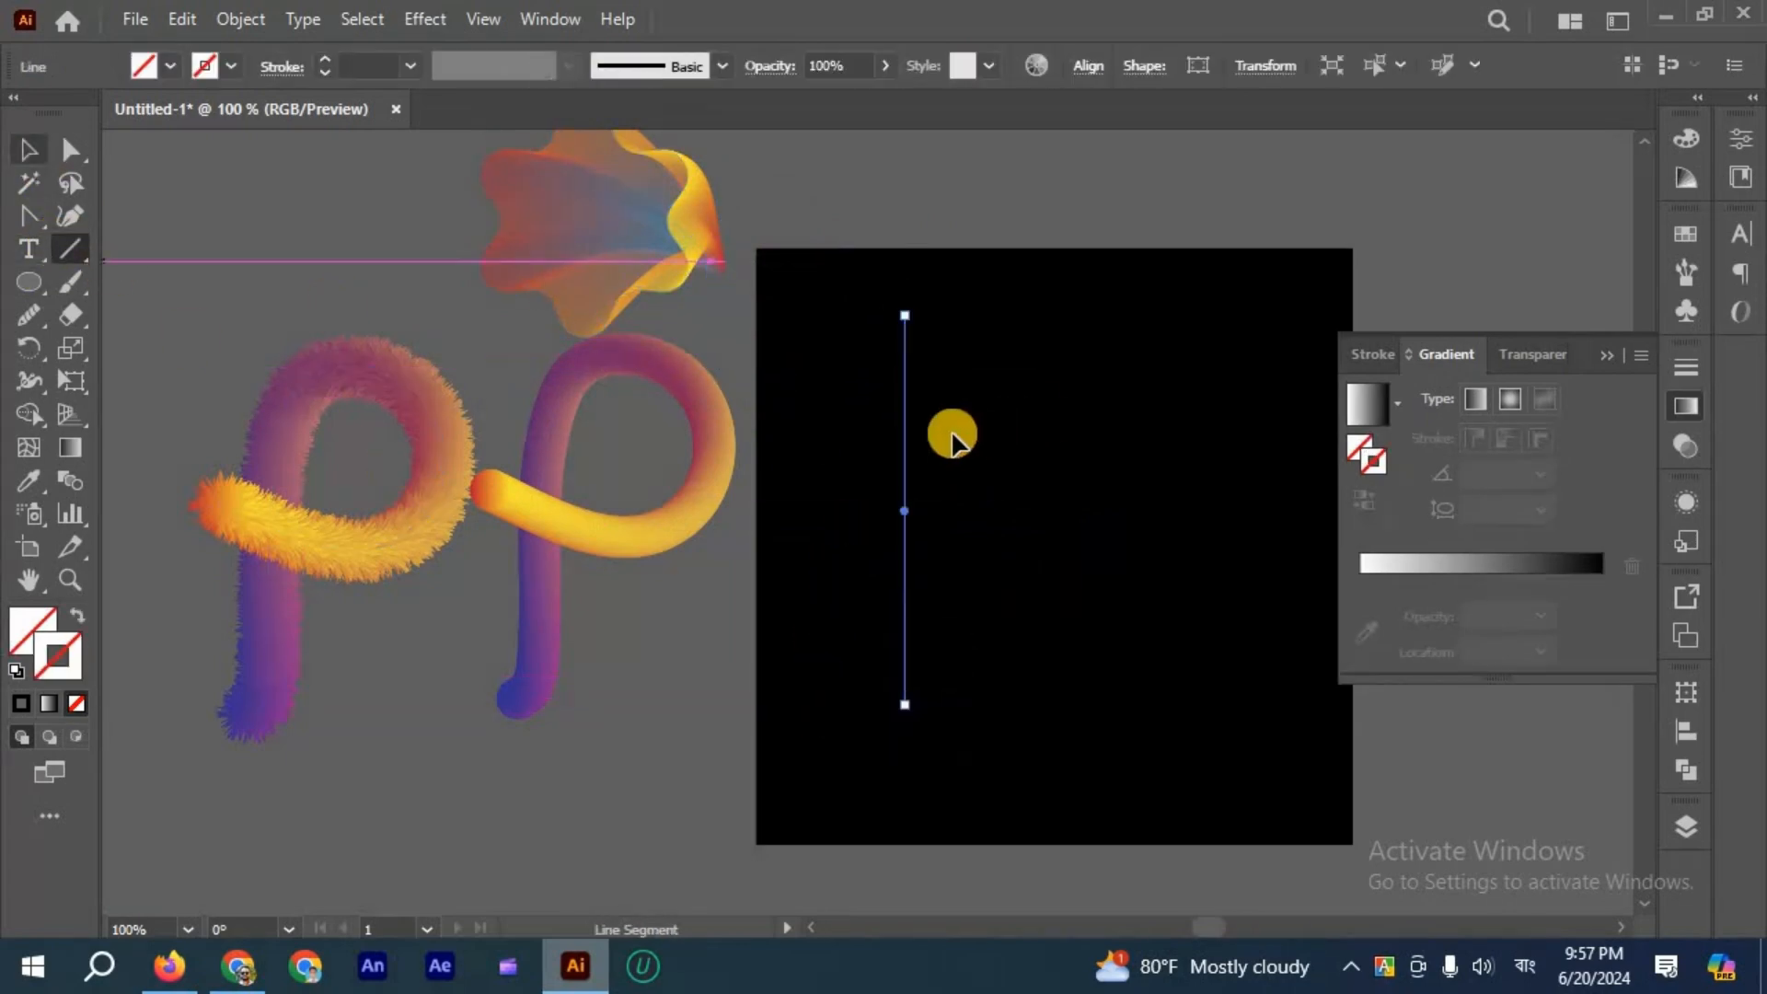
pyautogui.moveTo(923, 440); pyautogui.dragTo(882, 426)
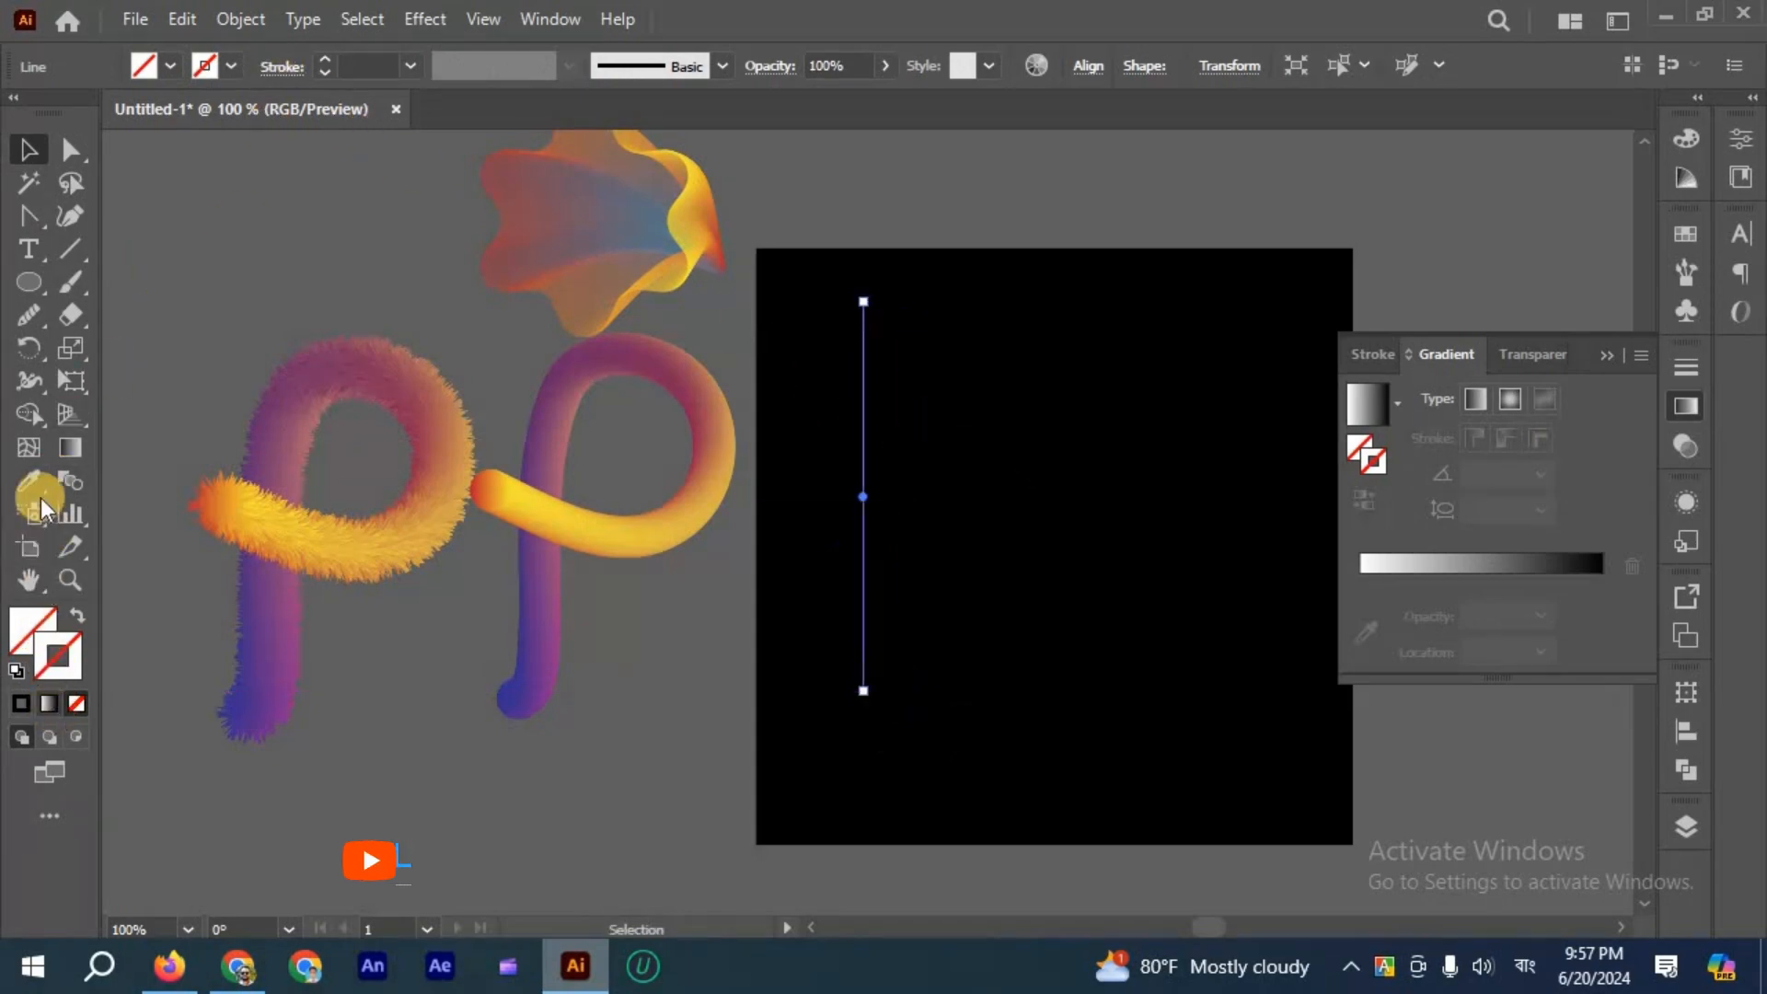
# Apply the star blend's gradient stroke to the vertical line with the Eyedropper, and deselect the line.
pyautogui.click(34, 473)
pyautogui.click(608, 293)
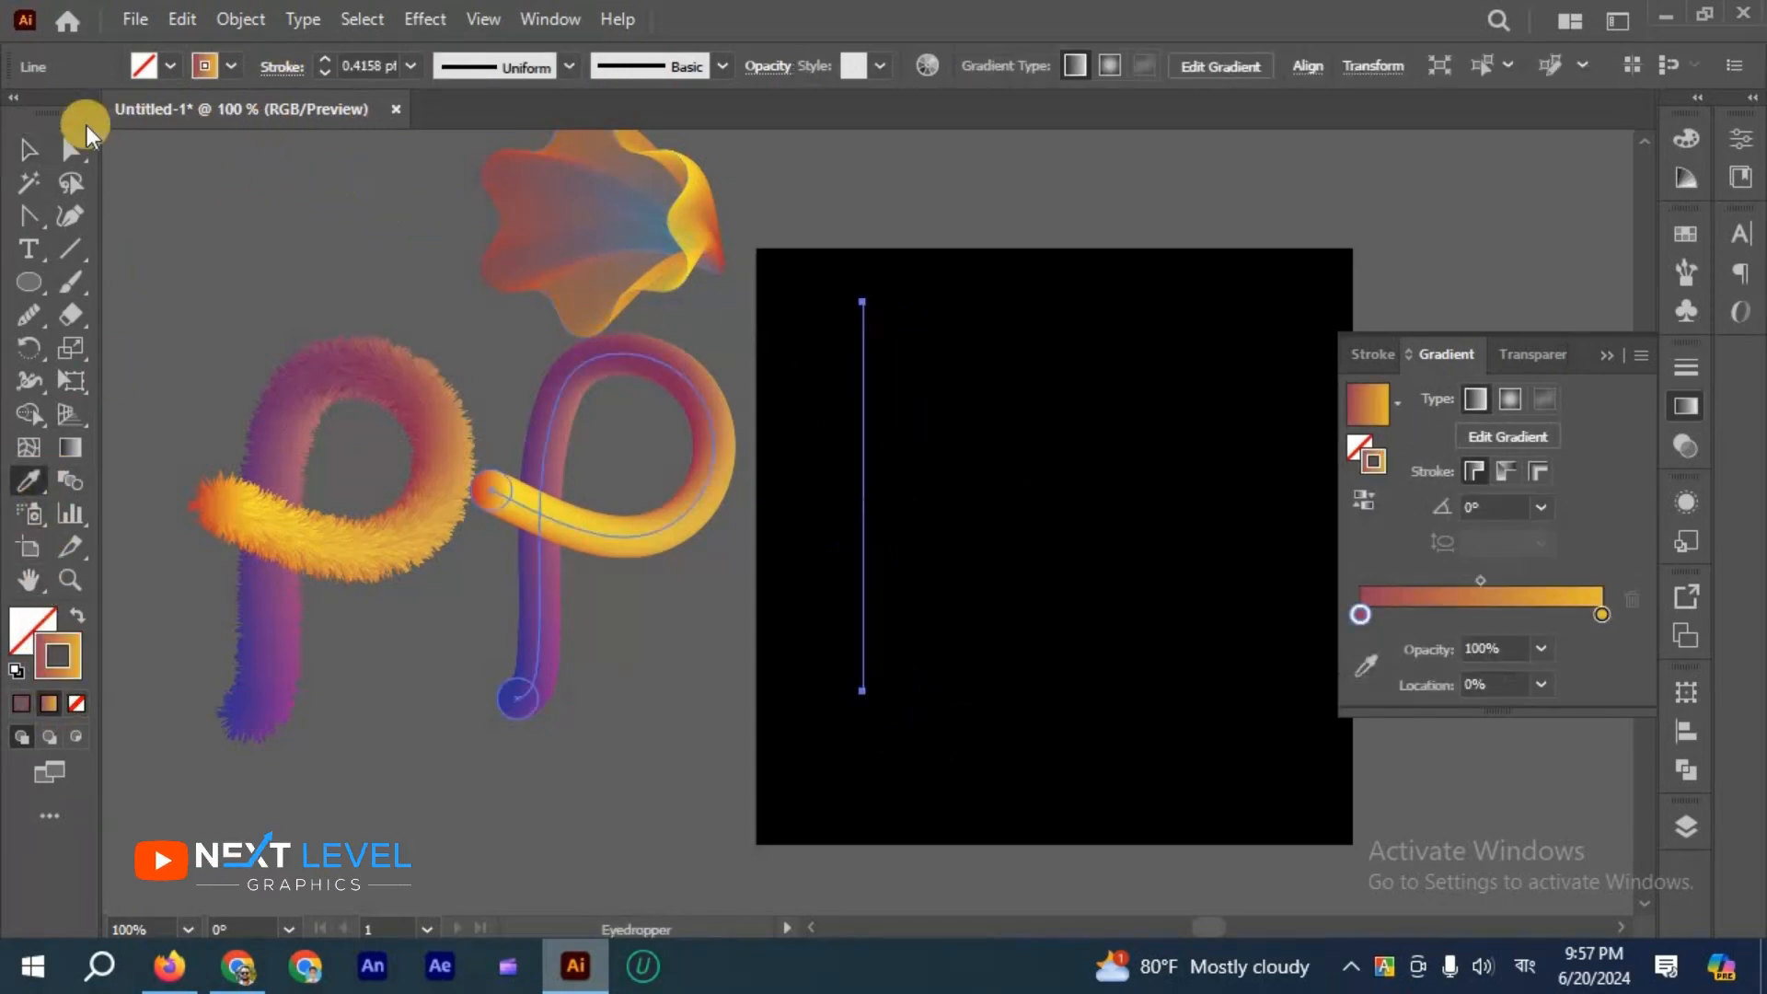
pyautogui.click(30, 145)
pyautogui.click(759, 470)
# Copy the vertical line twice to the right, turning the middle copy into a 45° diagonal and placing the other about 320 px away.
pyautogui.hscroll(1, 757, 472)
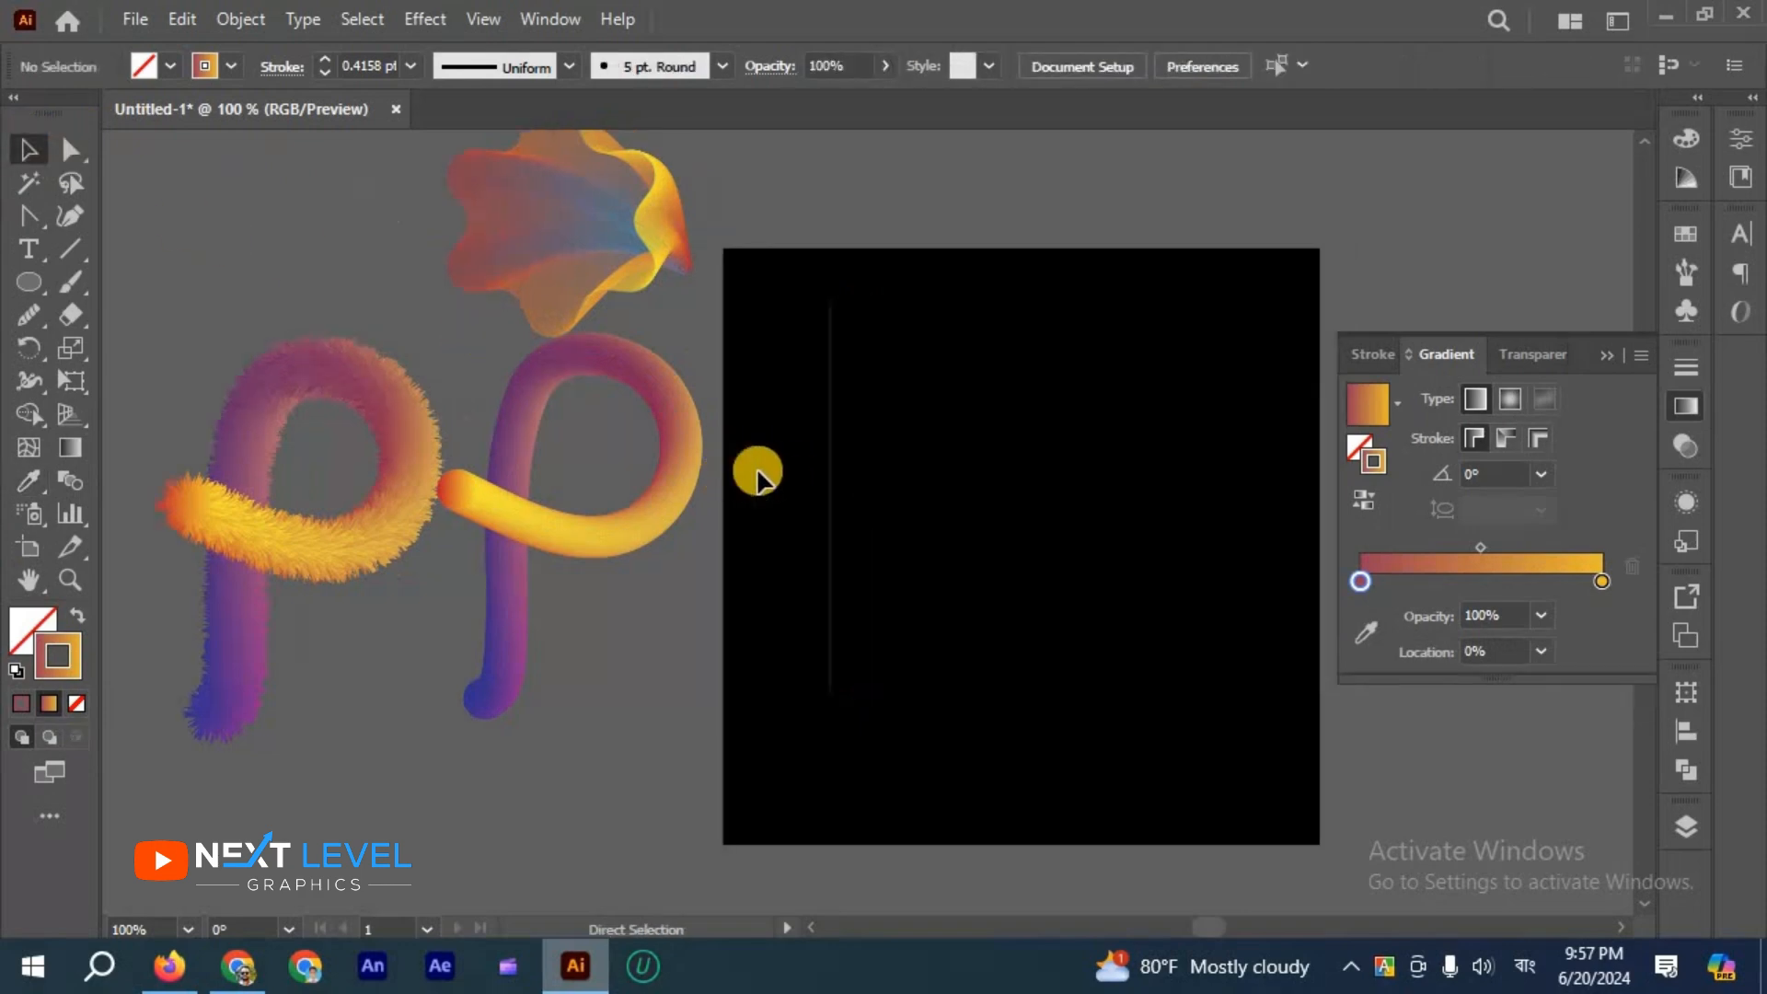
pyautogui.hscroll(2, 757, 472)
pyautogui.moveTo(763, 471); pyautogui.dragTo(996, 480)
pyautogui.moveTo(1084, 367); pyautogui.dragTo(1002, 438)
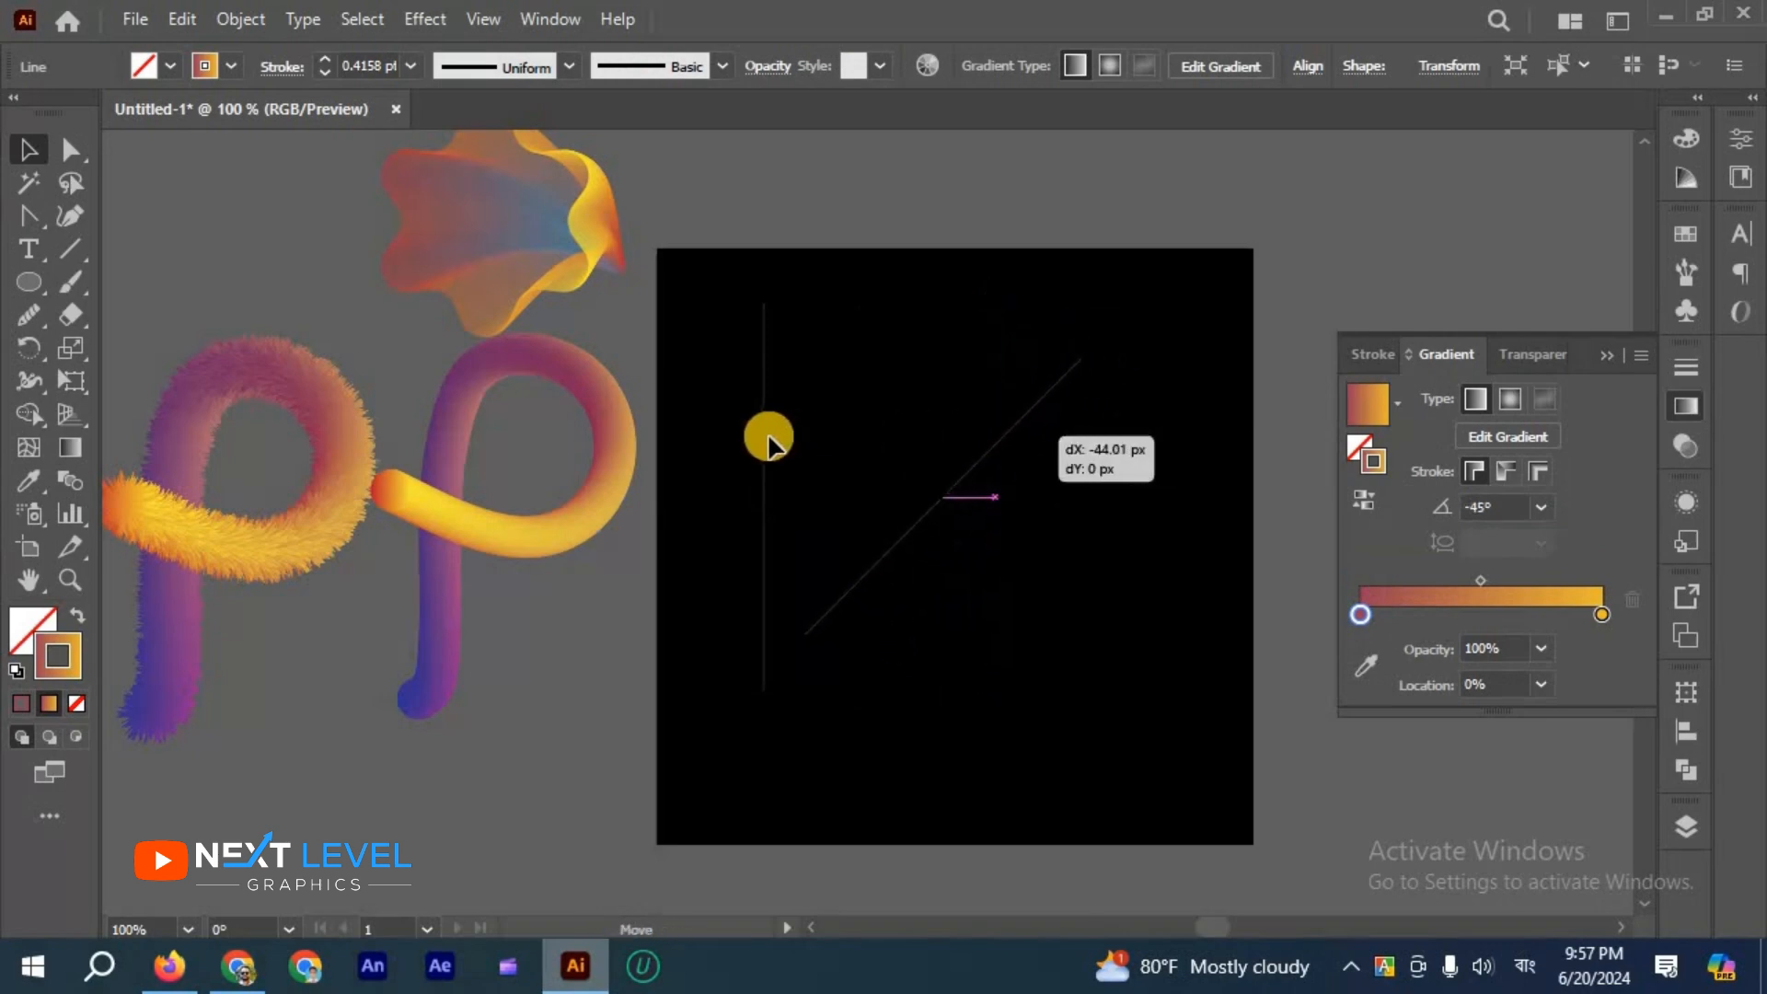
pyautogui.moveTo(763, 434); pyautogui.dragTo(1146, 445)
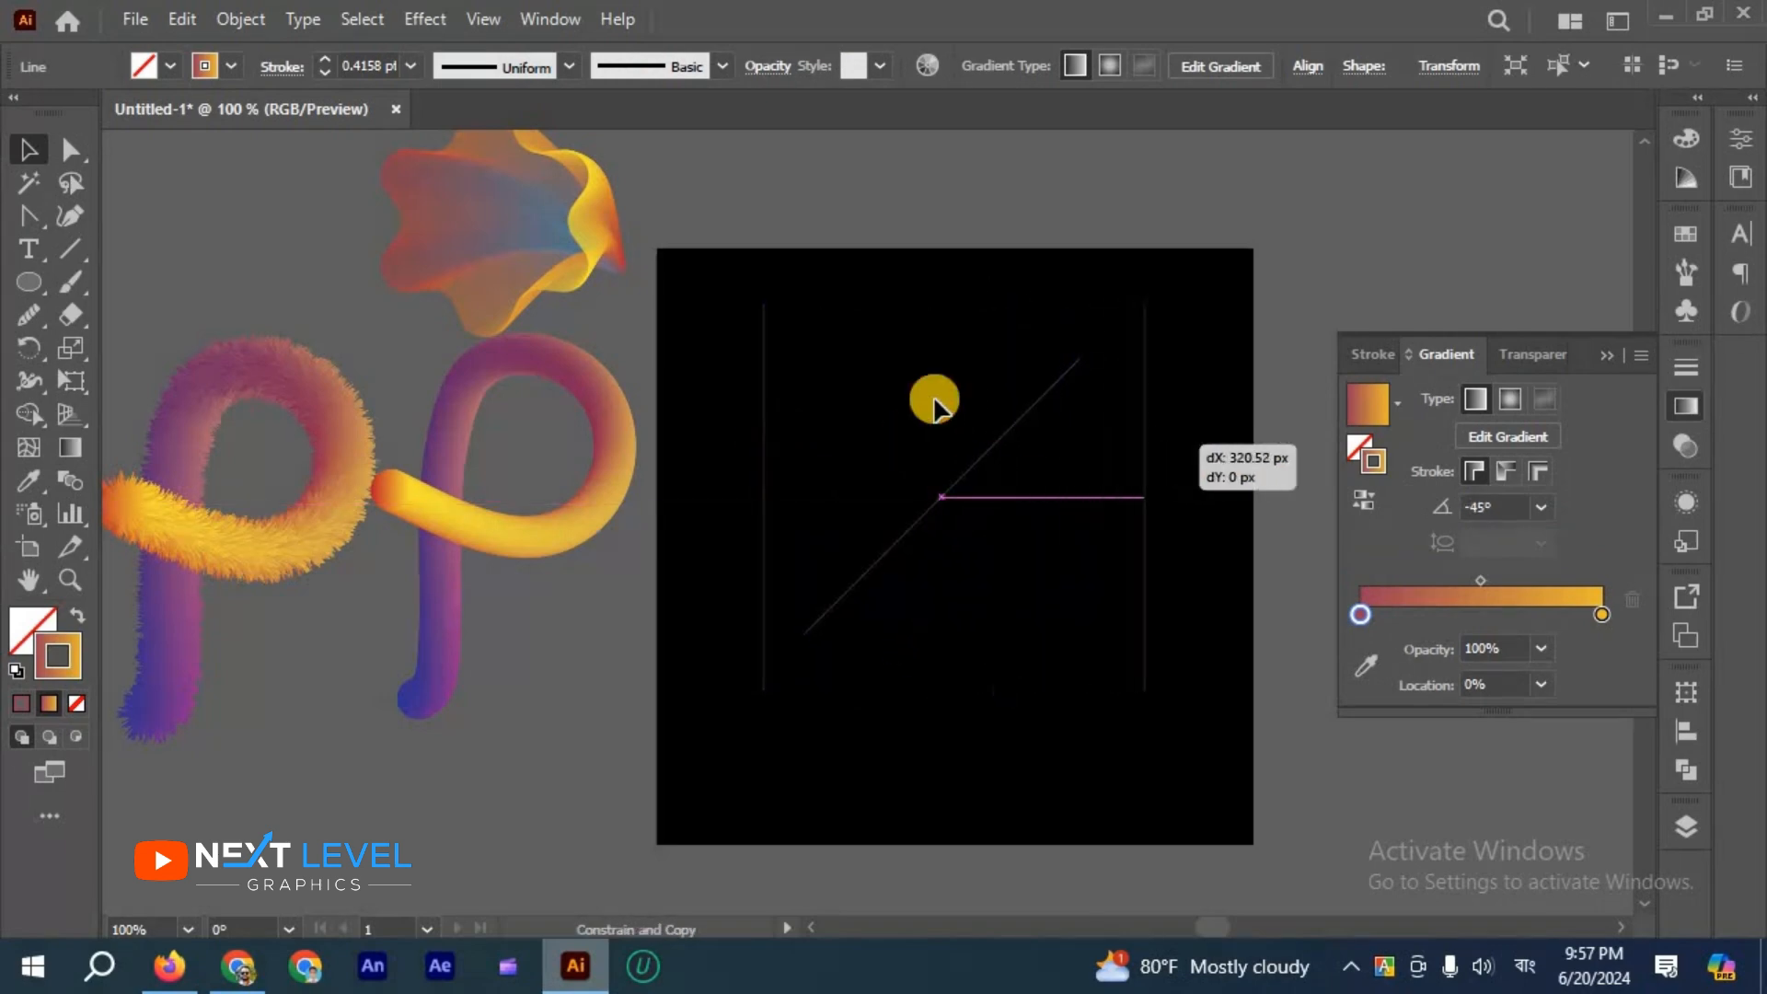
pyautogui.moveTo(1010, 443); pyautogui.dragTo(1023, 450)
# Select the two vertical lines and the diagonal line, and make a blend between them.
pyautogui.moveTo(689, 294); pyautogui.dragTo(1223, 717)
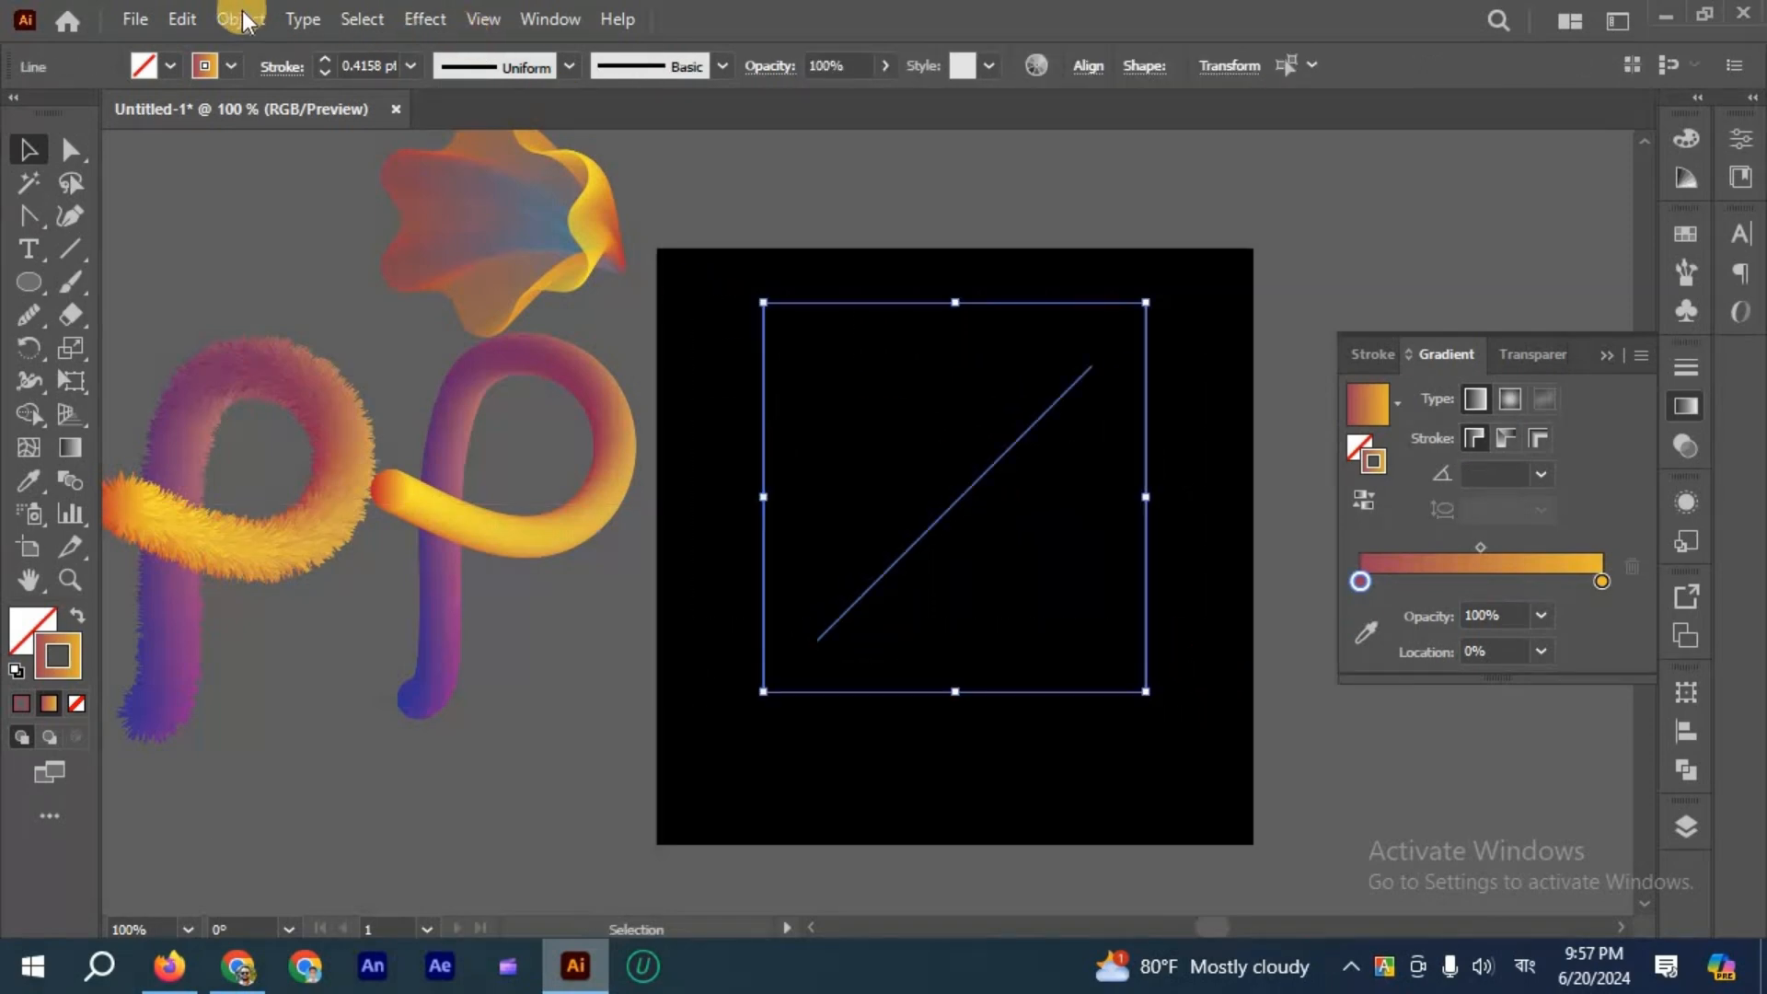
pyautogui.hotkey('alt', 'o')
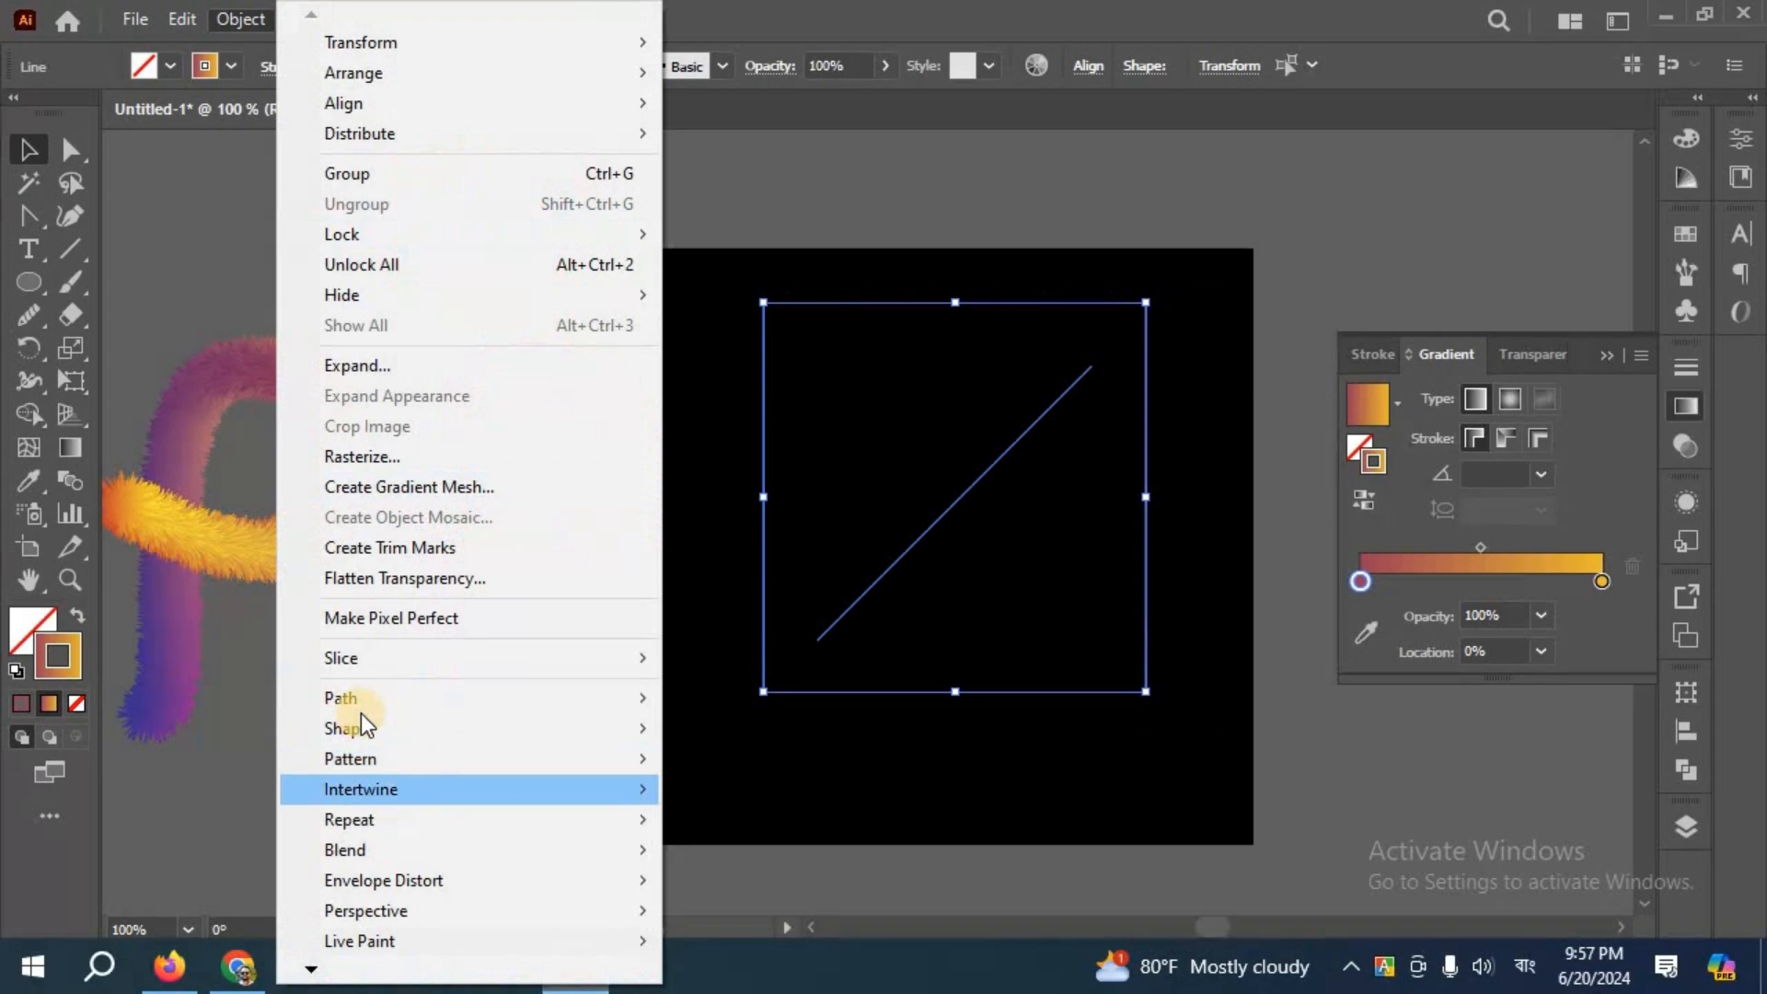
pyautogui.moveTo(350, 849)
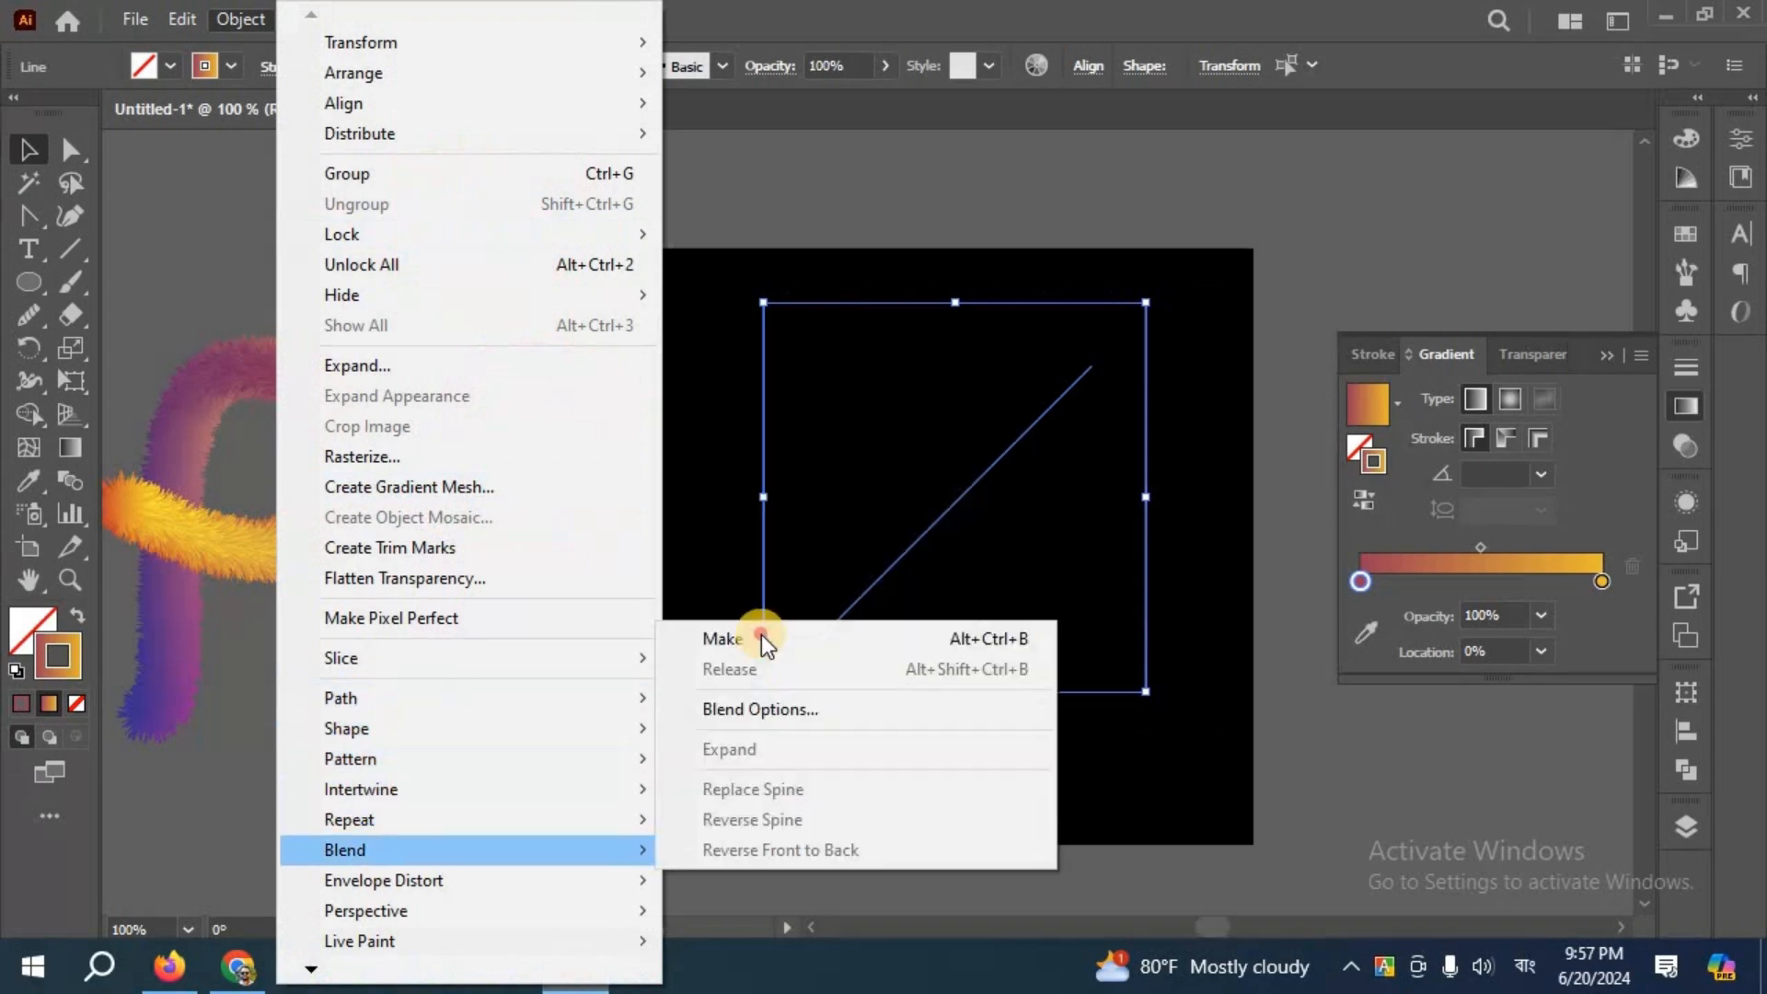
pyautogui.click(812, 638)
pyautogui.scroll(1, 1136, 556)
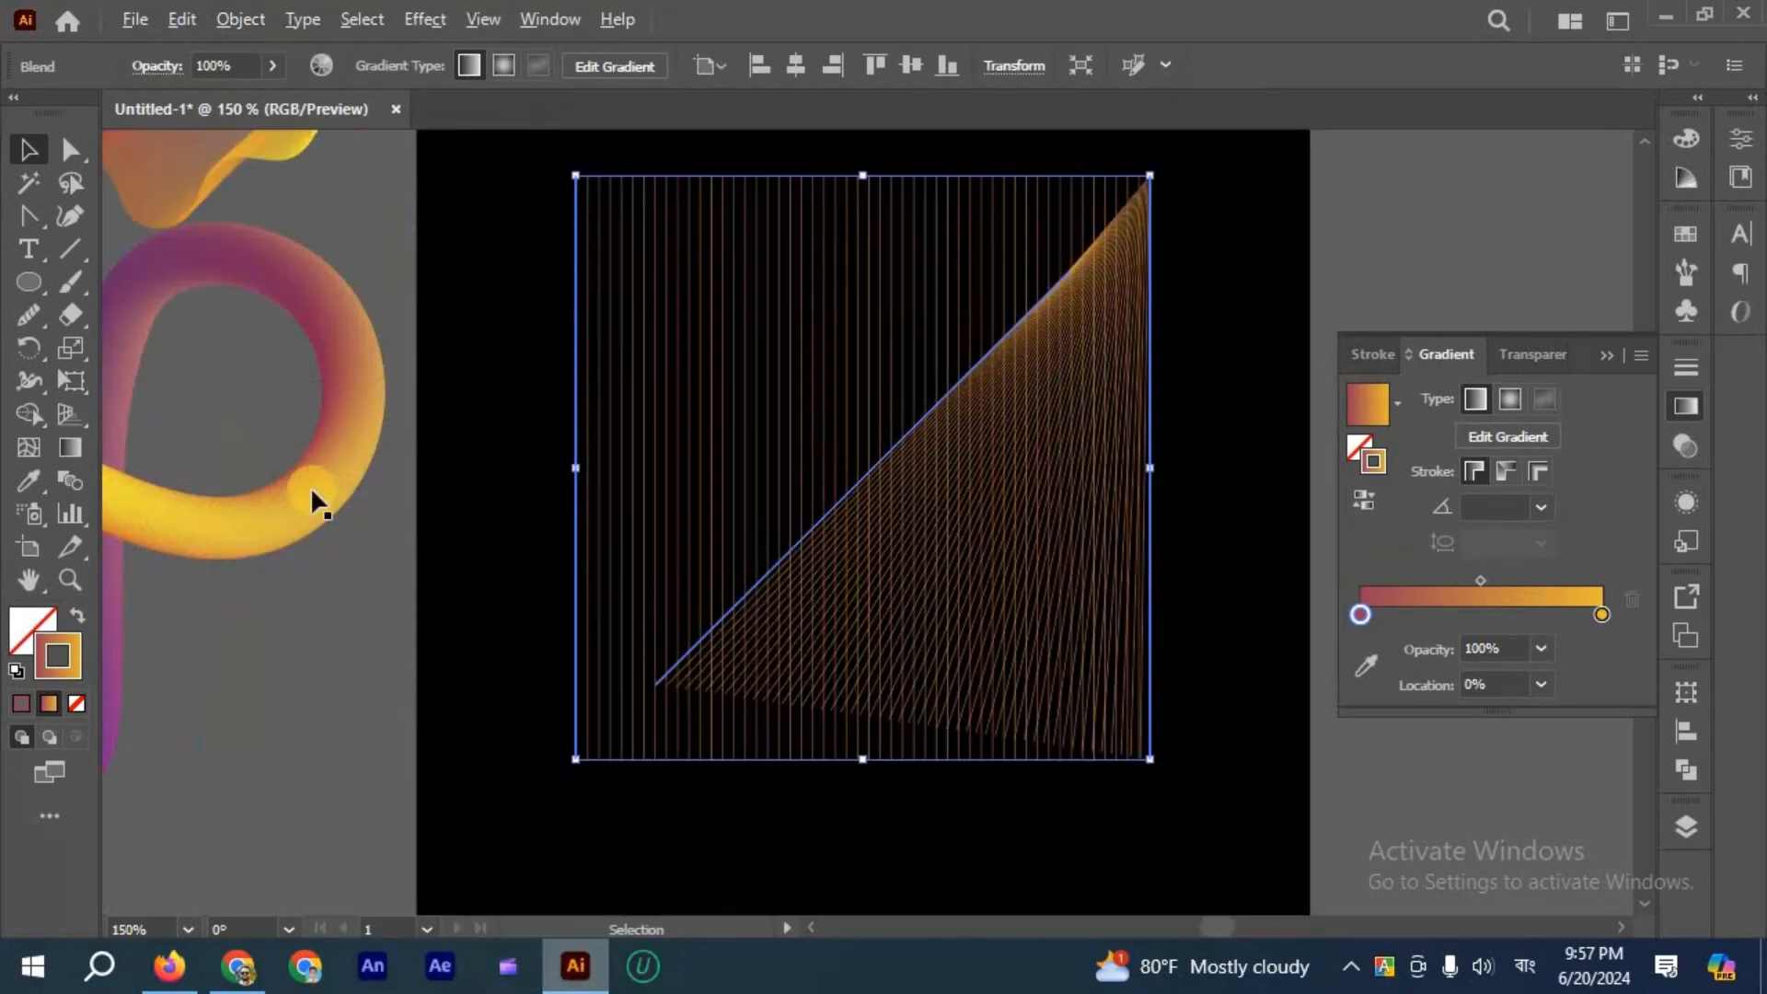
# Set the three-line blend's spacing to 80 specified steps.
pyautogui.click(64, 484)
pyautogui.press('Return')
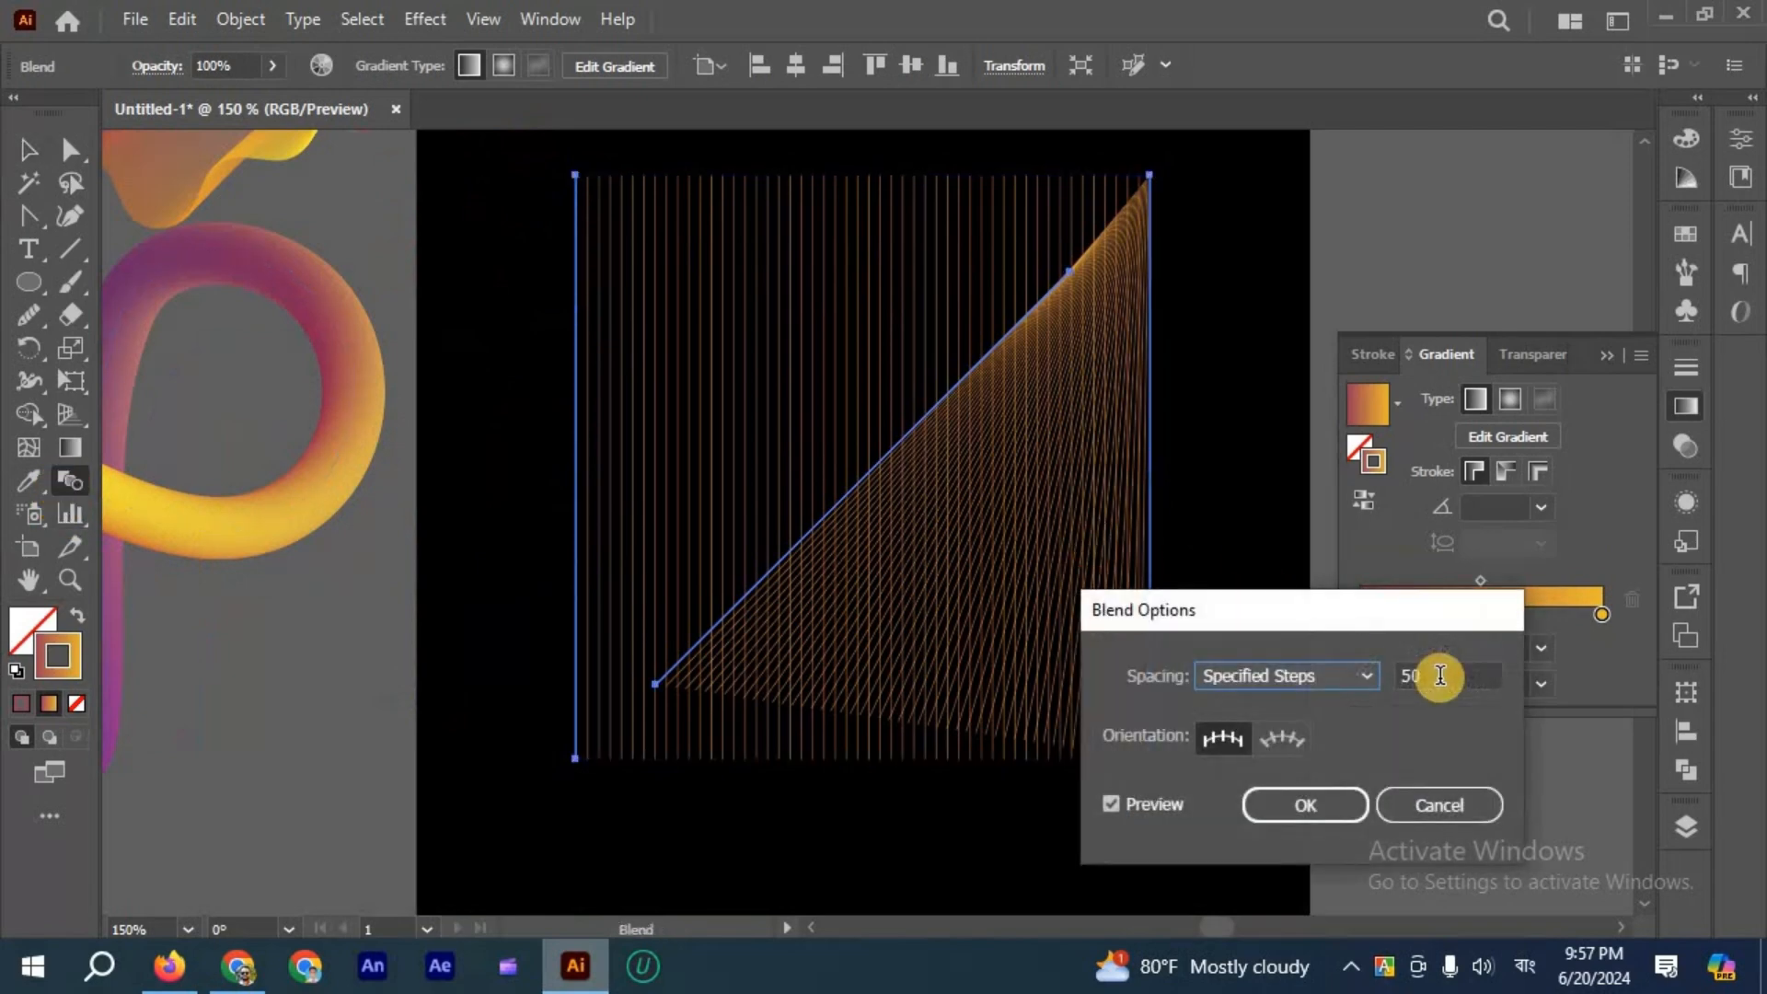
pyautogui.scroll(20, 1440, 675)
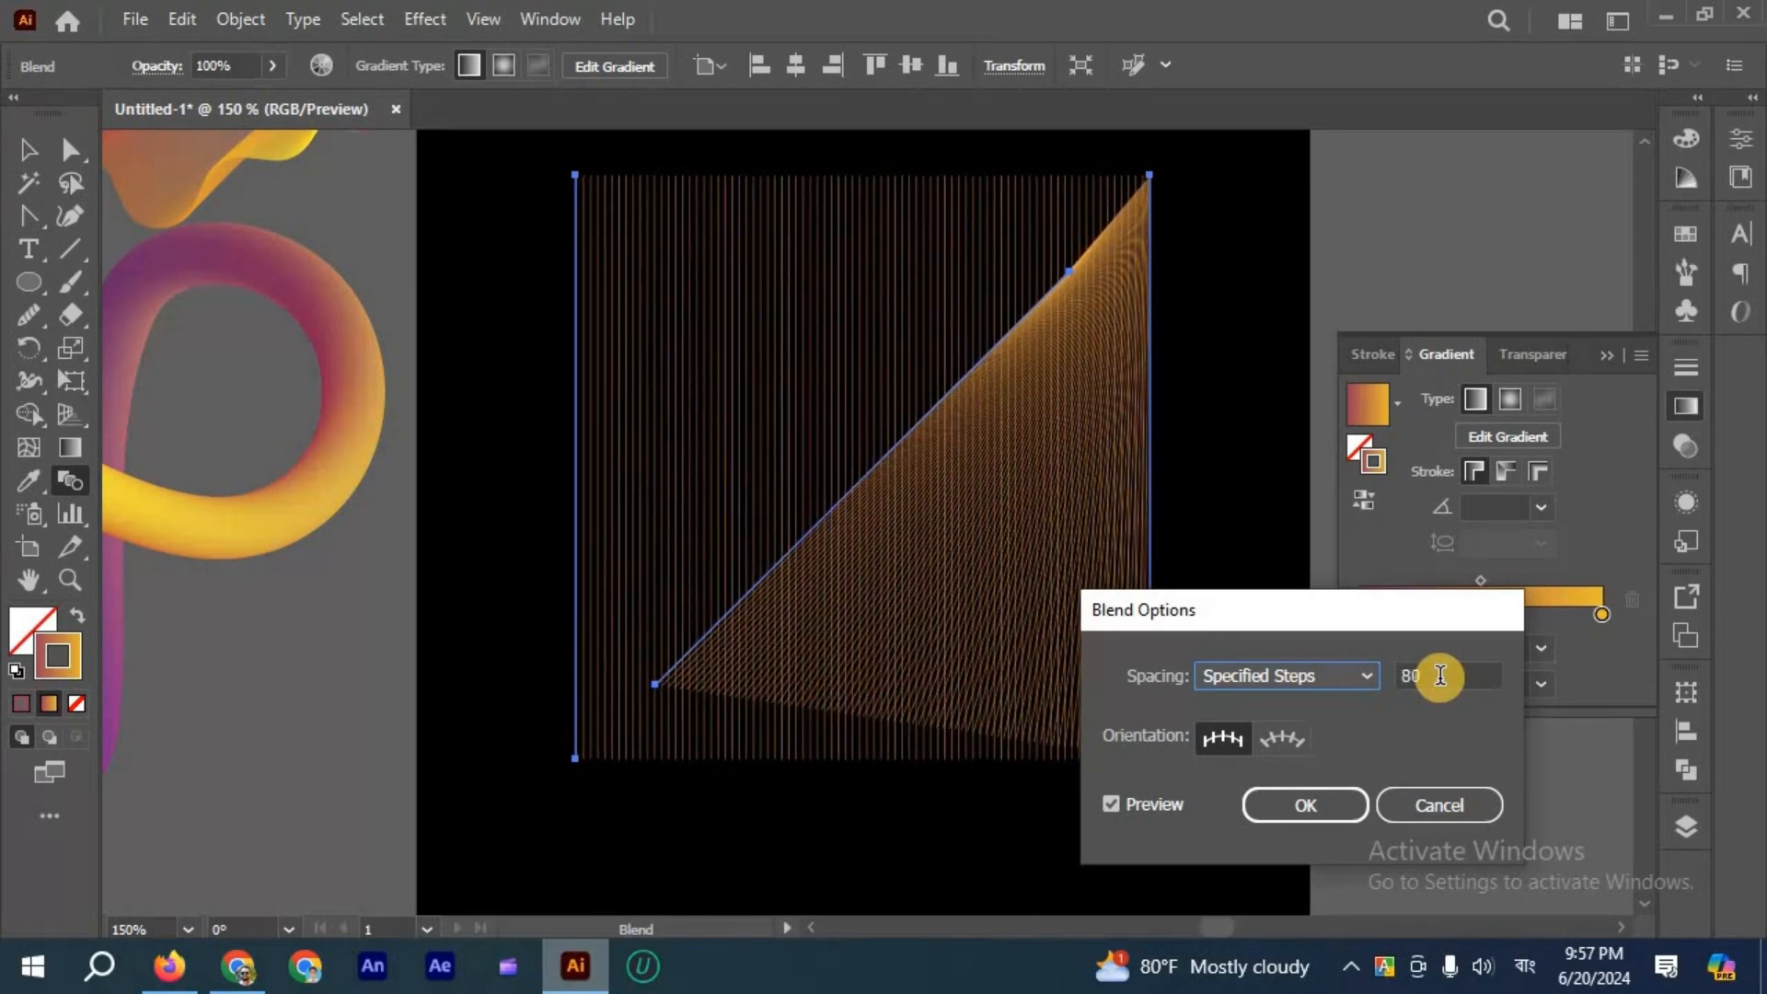
pyautogui.click(1306, 805)
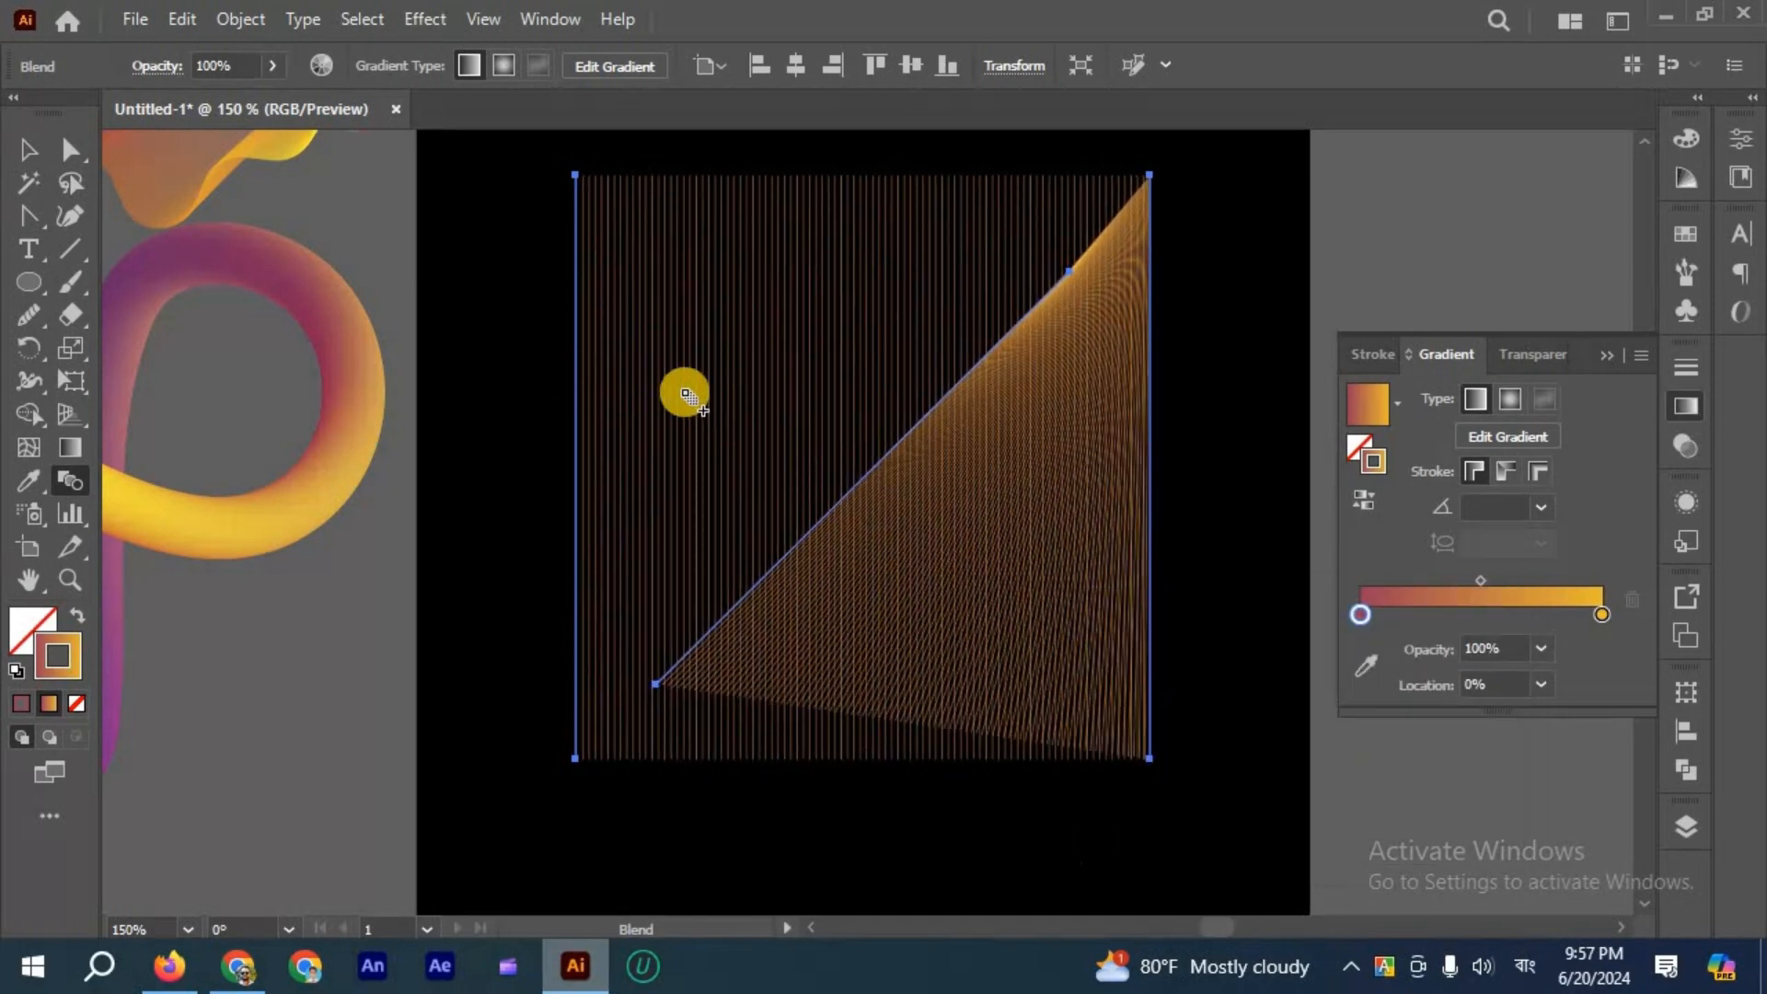
# Bend the blend's diagonal line into an S-curve by pulling handles from its two end anchors with the Anchor Point tool.
pyautogui.hotkey('ctrl', '-')
pyautogui.click(24, 213)
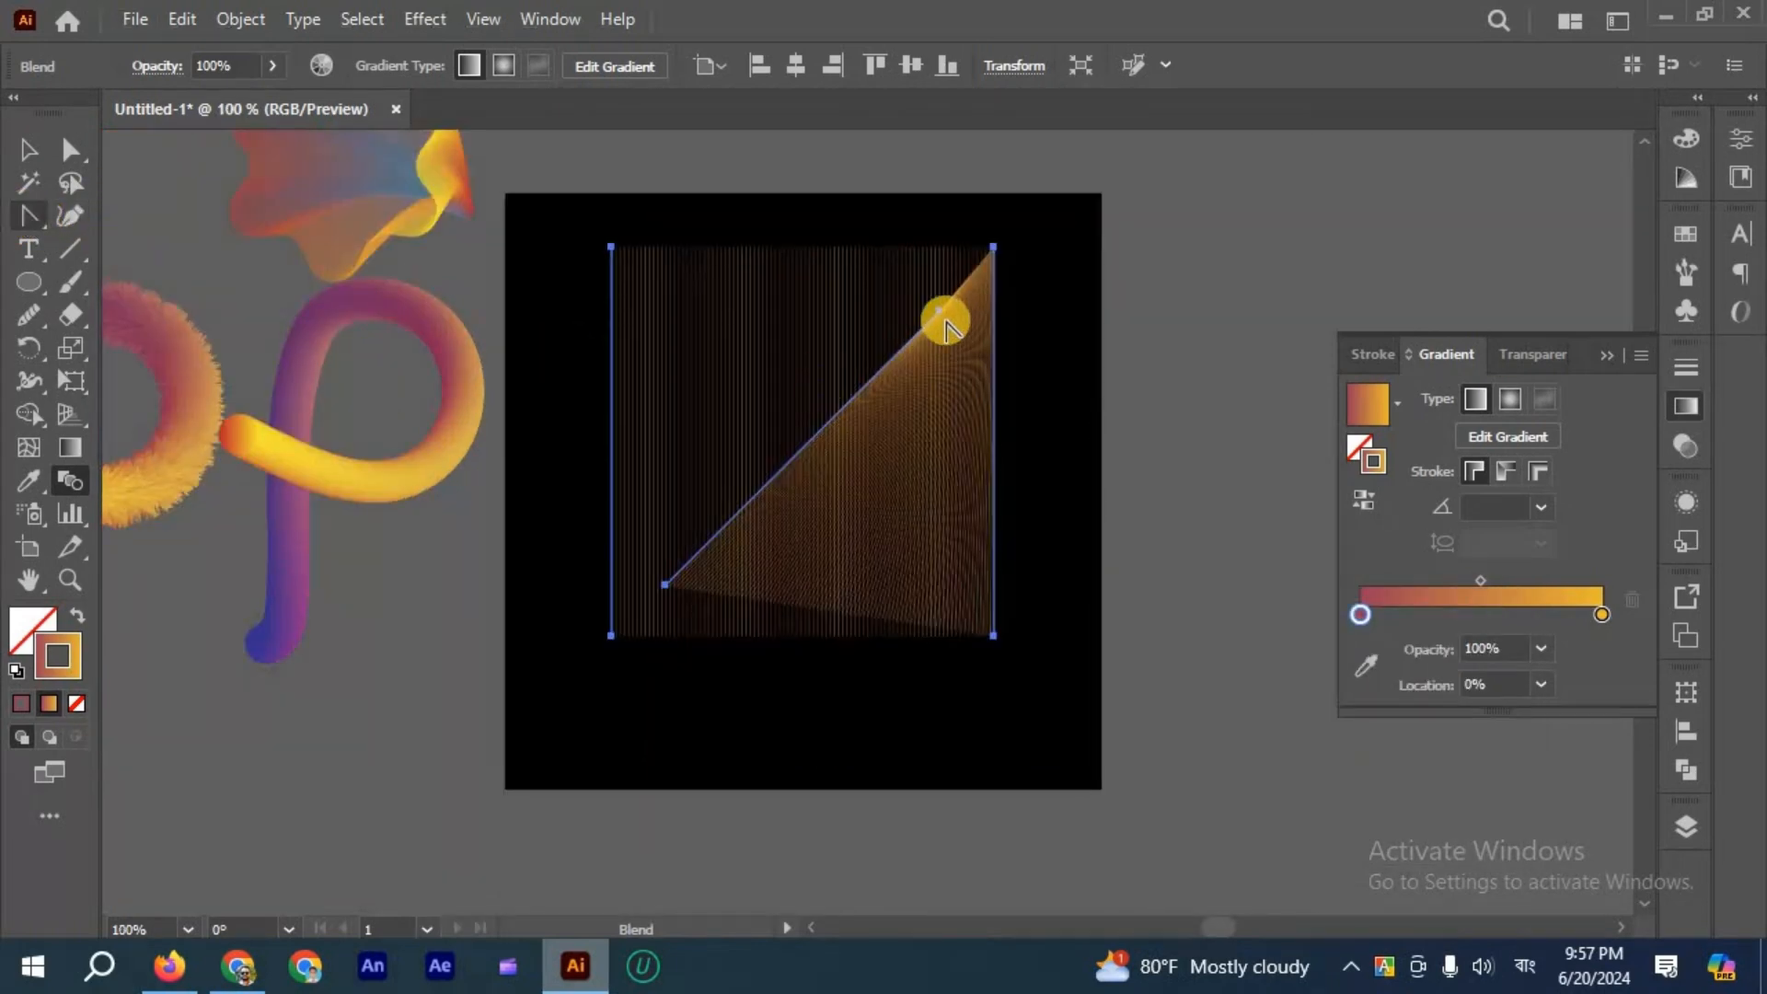
pyautogui.moveTo(667, 366); pyautogui.dragTo(505, 289)
pyautogui.click(667, 583)
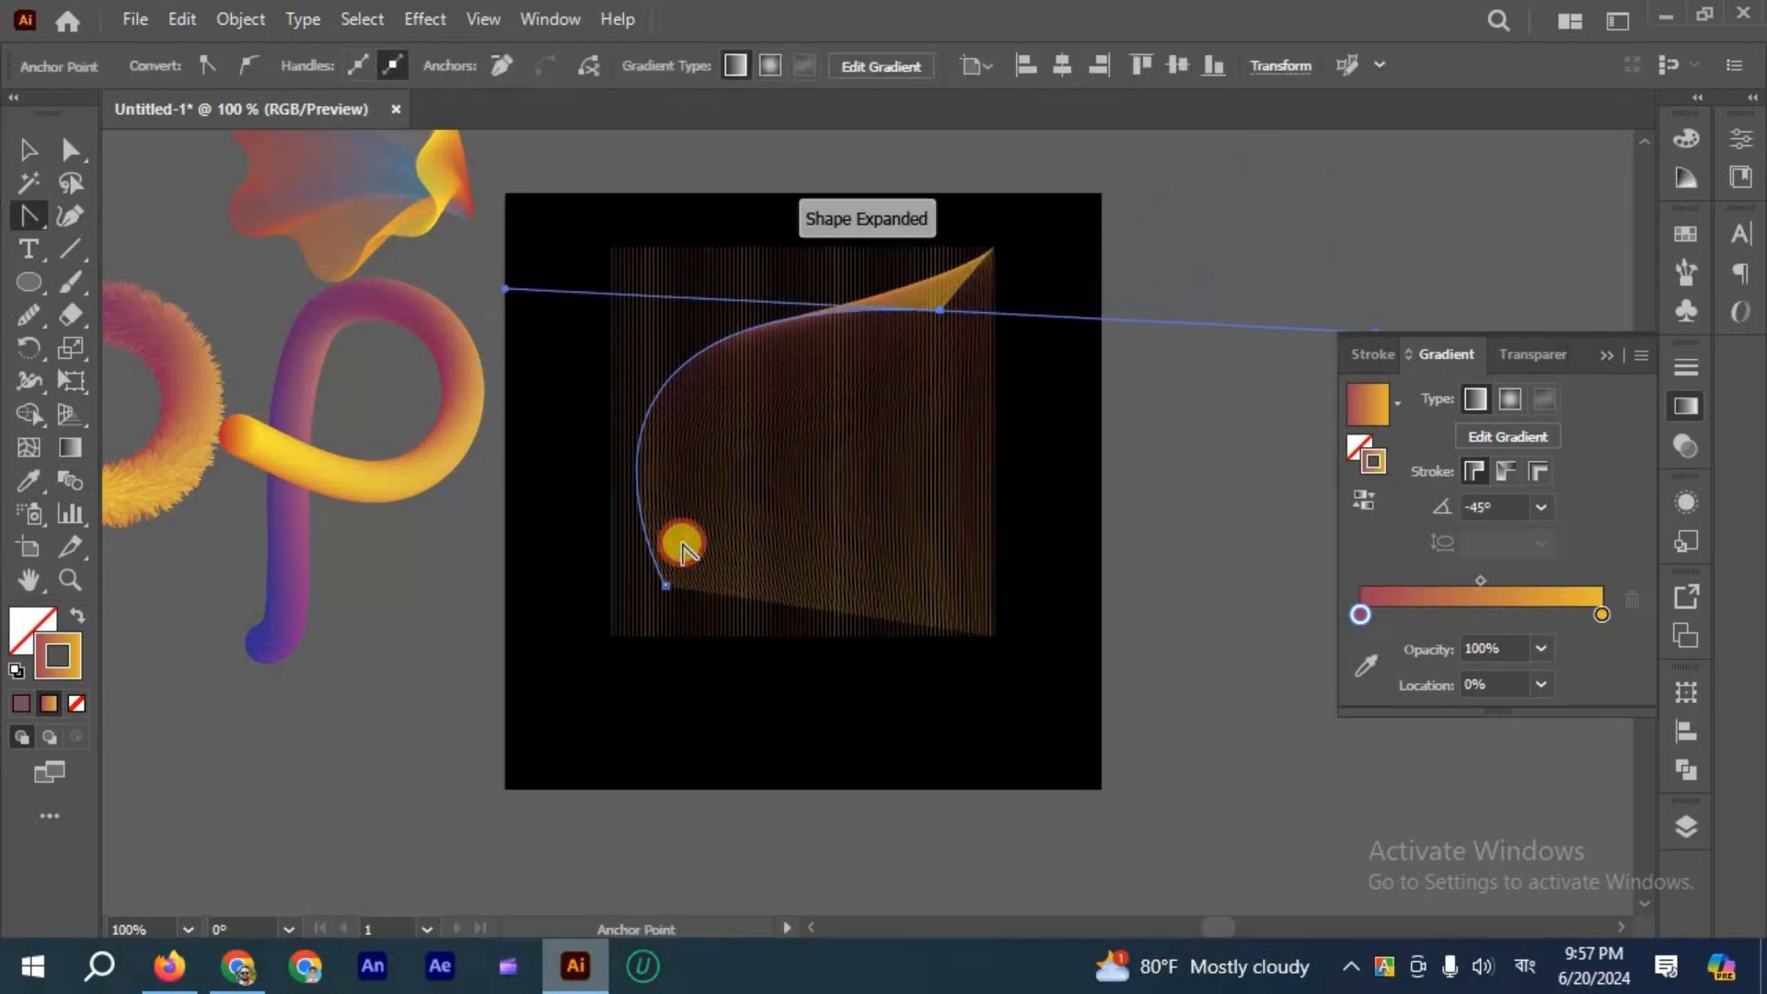
pyautogui.moveTo(670, 584); pyautogui.dragTo(831, 608)
pyautogui.moveTo(825, 692); pyautogui.dragTo(243, 699)
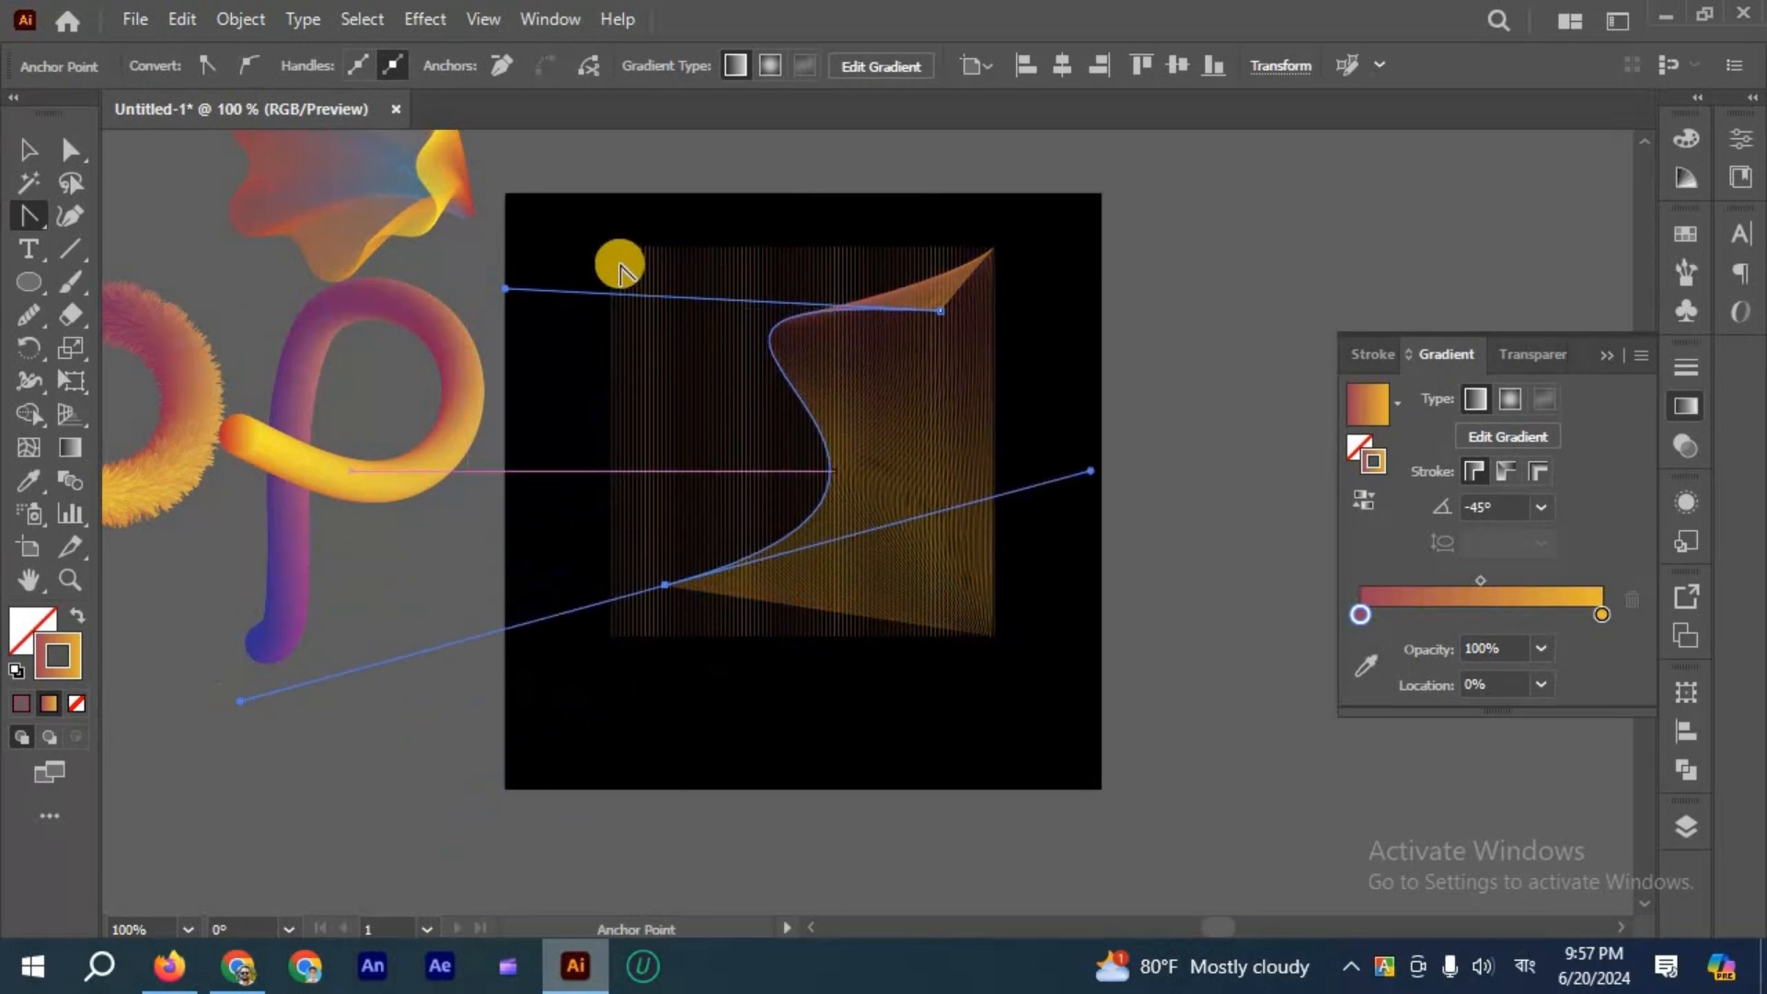
# Bend the blend's left and right vertical lines into curves that bow in toward the middle.
pyautogui.moveTo(613, 254); pyautogui.dragTo(929, 578)
pyautogui.moveTo(1119, 478); pyautogui.dragTo(941, 322)
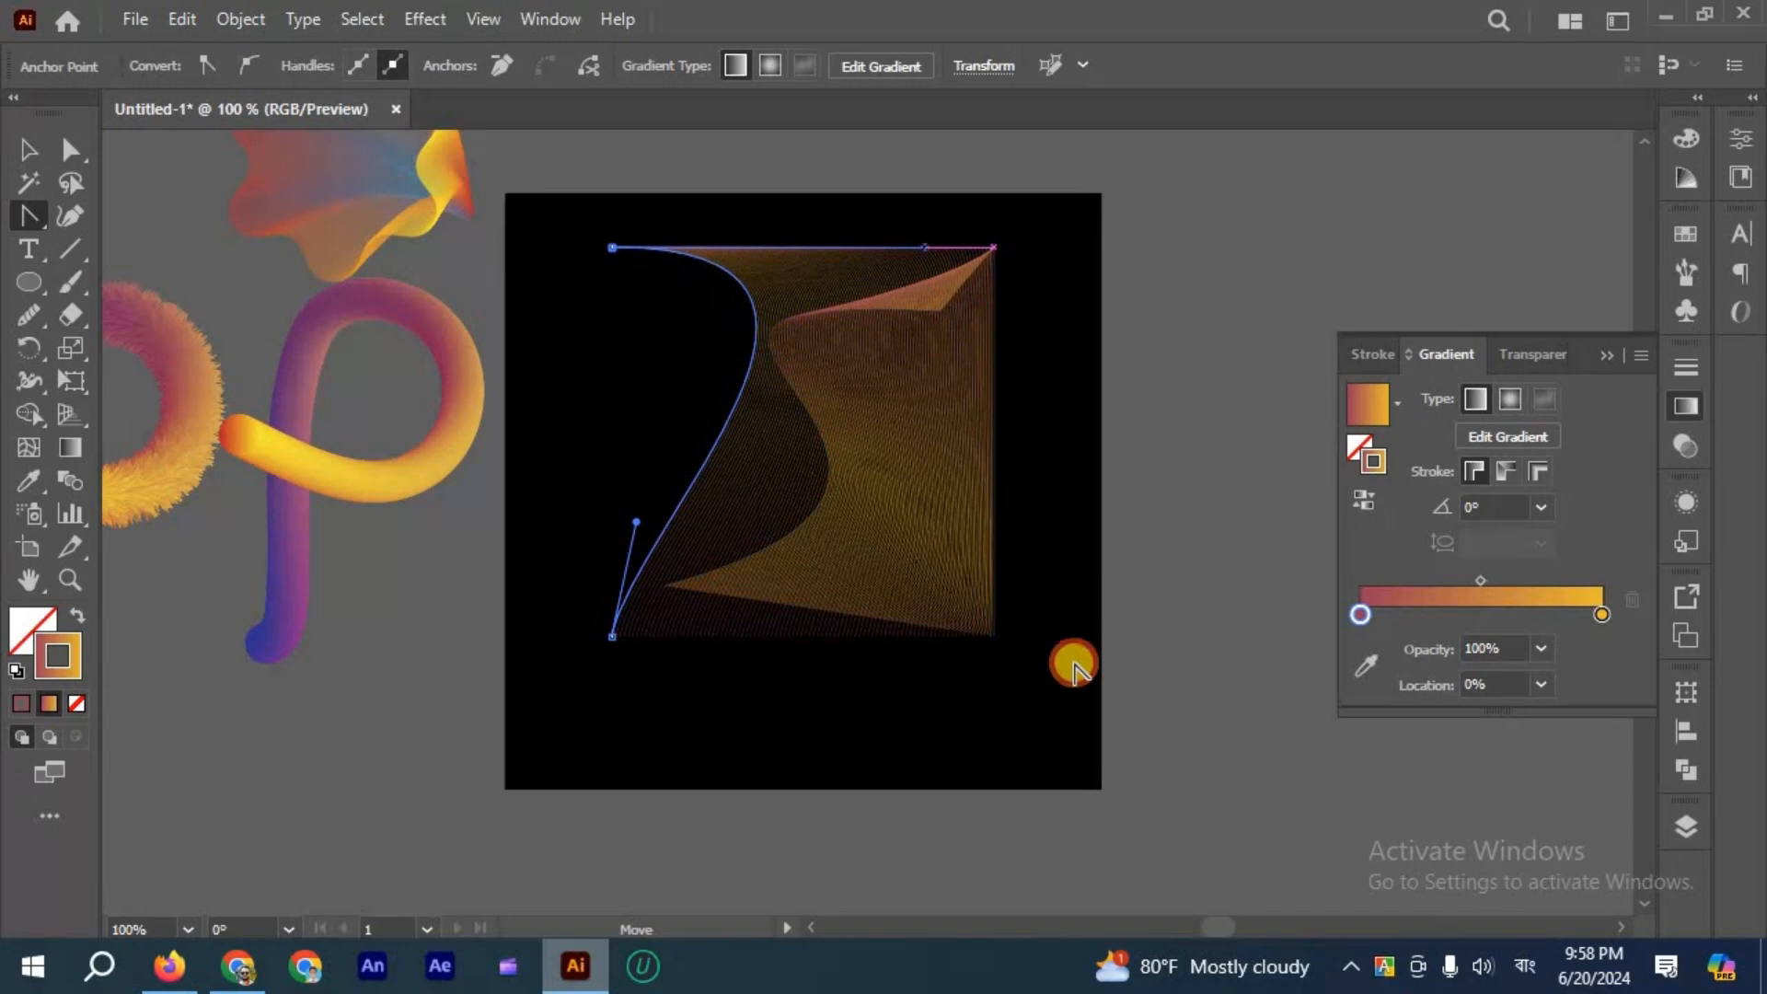
pyautogui.click(993, 635)
pyautogui.moveTo(990, 636); pyautogui.dragTo(1343, 893)
# Deselect the curved line, then move the whole blend off the black square to the empty area at its upper right.
pyautogui.press('v')
pyautogui.click(907, 511)
pyautogui.scroll(2, 831, 468)
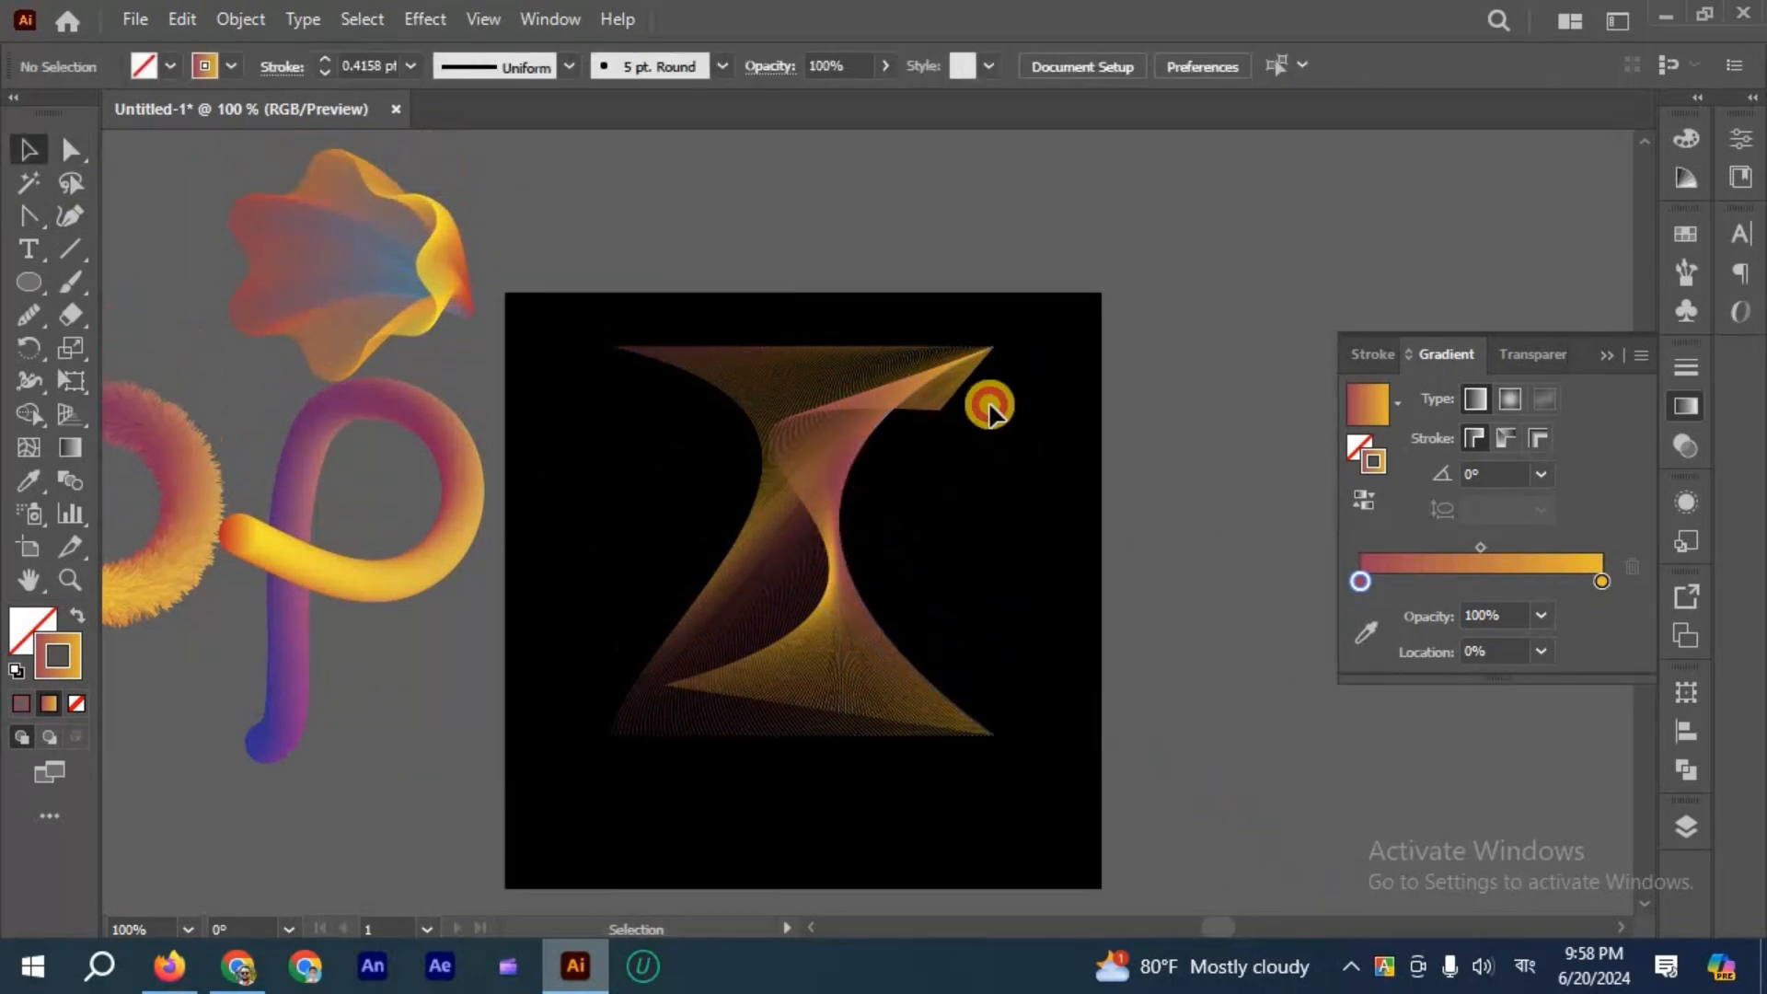
pyautogui.moveTo(822, 474); pyautogui.dragTo(1191, 315)
pyautogui.hotkey('ctrl', '-')
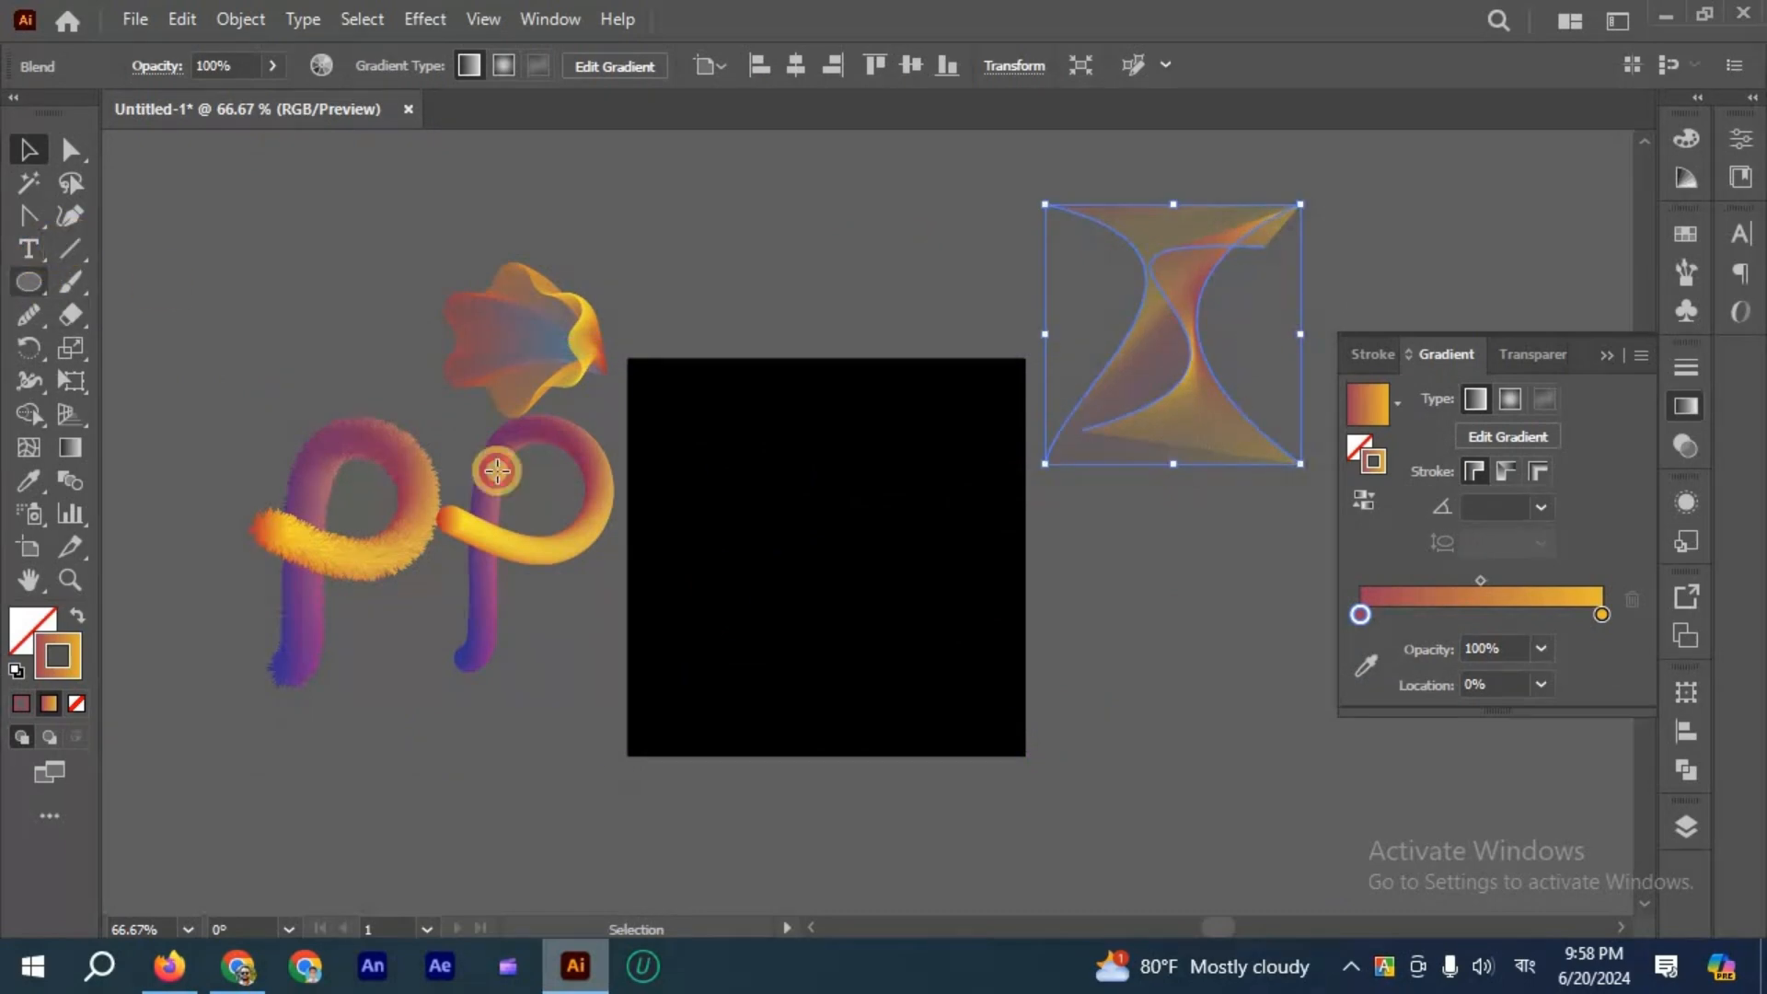
# Draw a vertical line about 257 px tall near the left side of the black square.
pyautogui.scroll(1, 590, 513)
pyautogui.moveTo(746, 414); pyautogui.dragTo(742, 717)
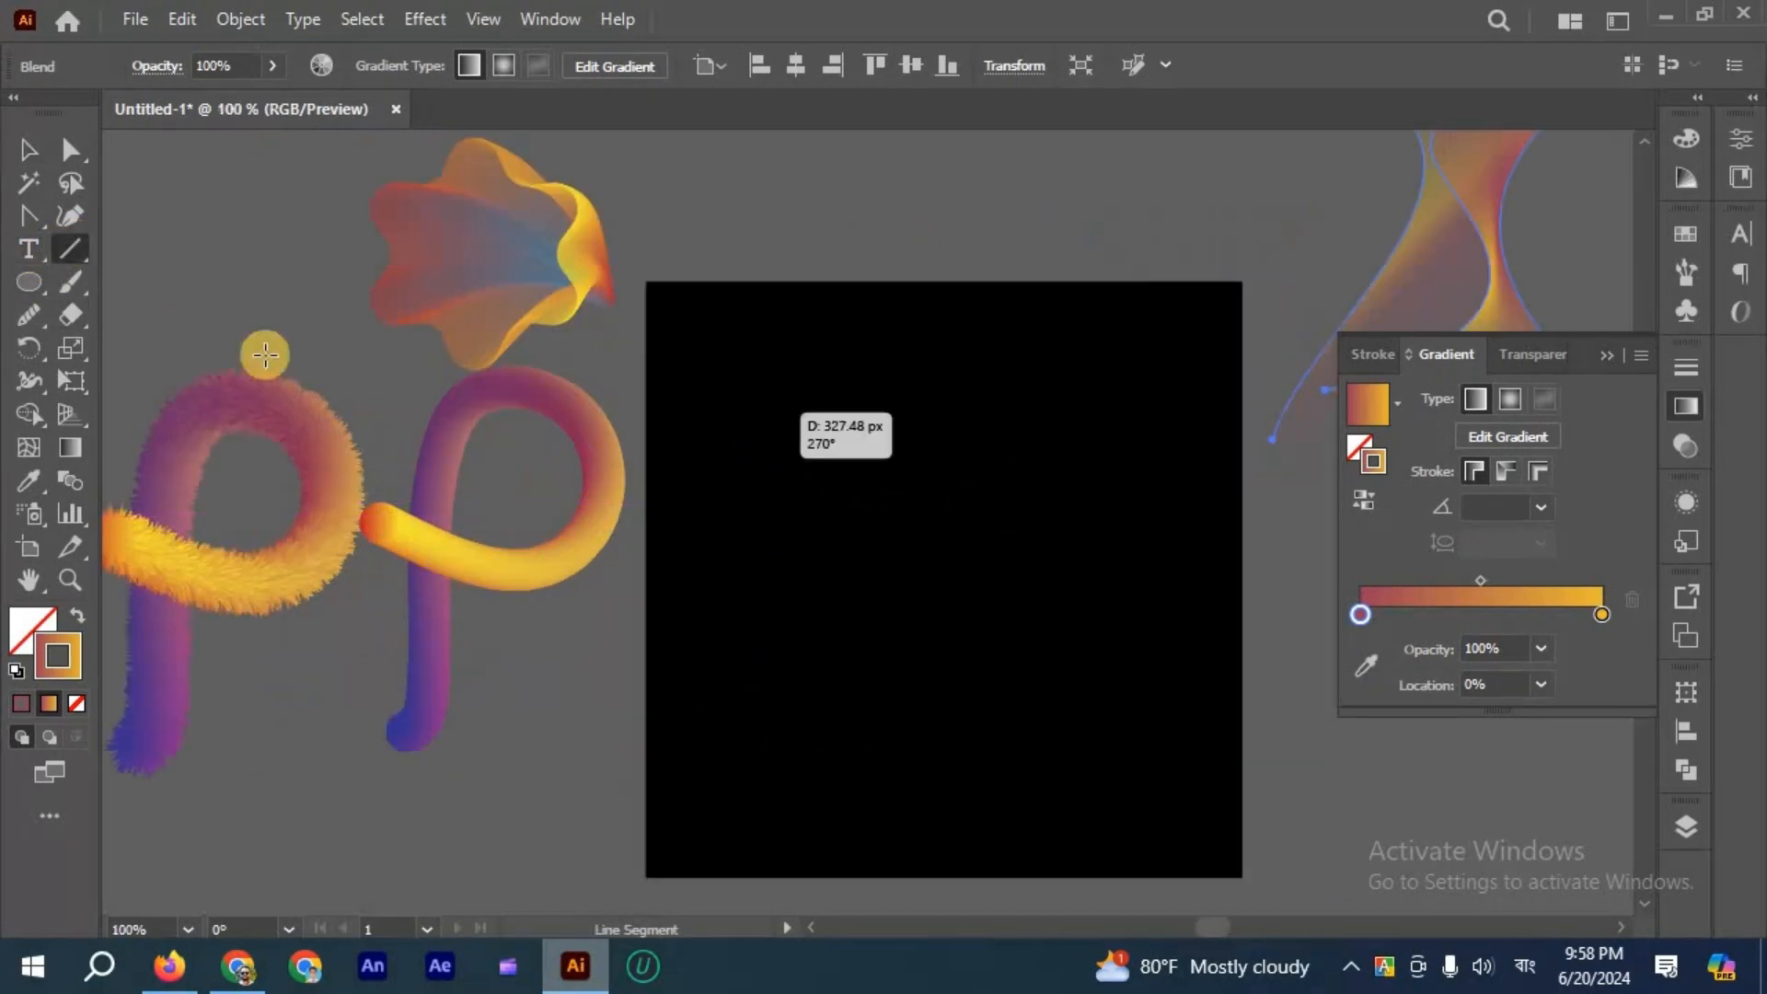
pyautogui.click(27, 149)
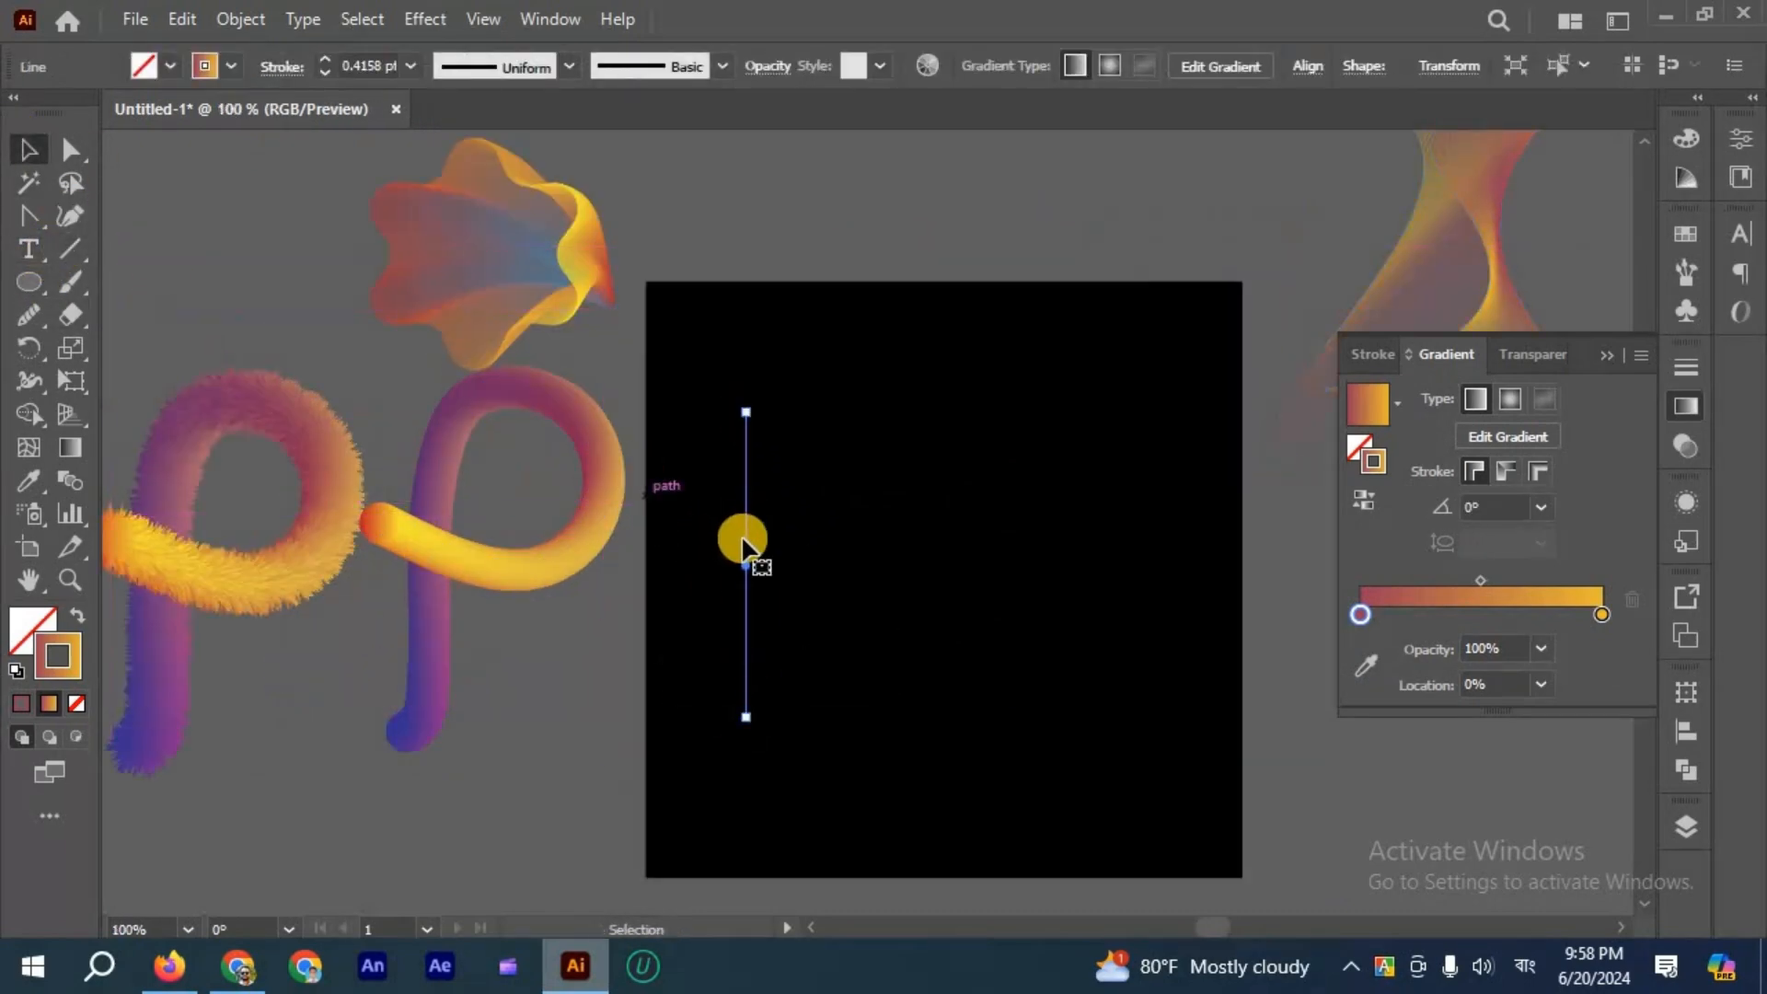
# Copy the vertical line straight across to the square's right side and make a blend between the two lines.
pyautogui.moveTo(1089, 549)
pyautogui.mouseDown()
pyautogui.moveTo(1057, 552)
pyautogui.moveTo(1096, 552)
pyautogui.mouseUp()
pyautogui.hotkey('ctrl', 'a')
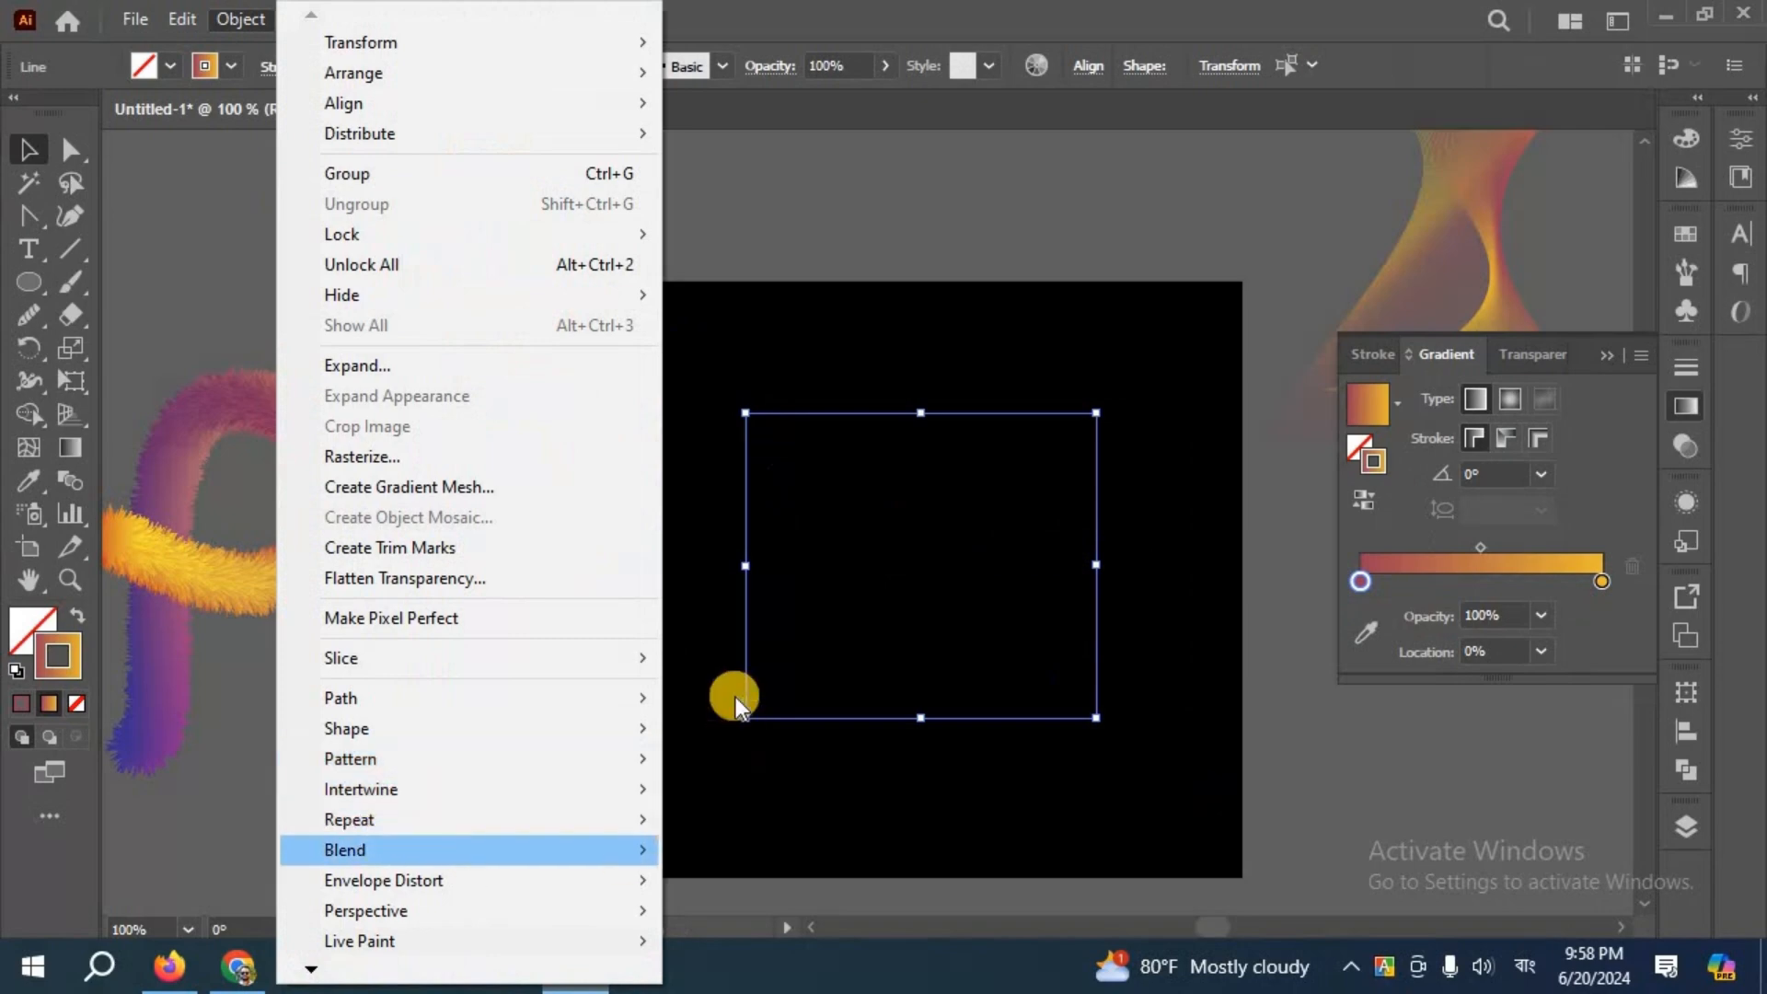
pyautogui.moveTo(381, 848)
pyautogui.click(736, 644)
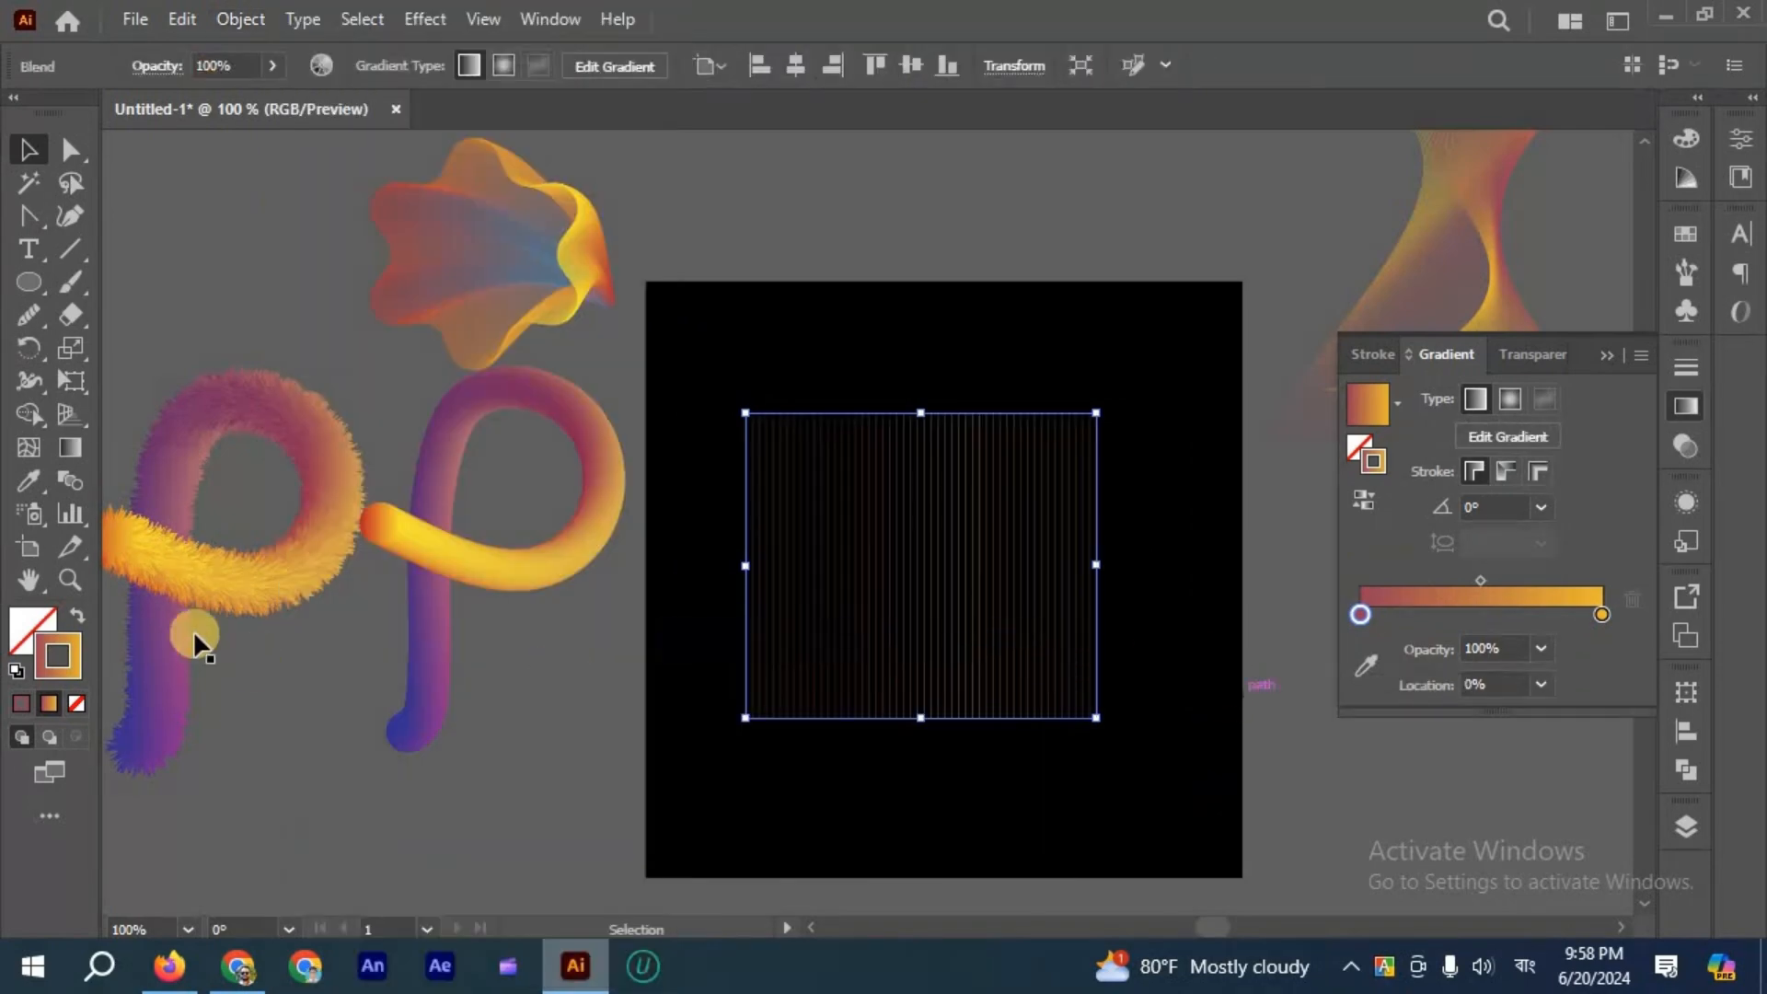
# Set the two-line blend's spacing to 200 specified steps.
pyautogui.doubleClick(69, 482)
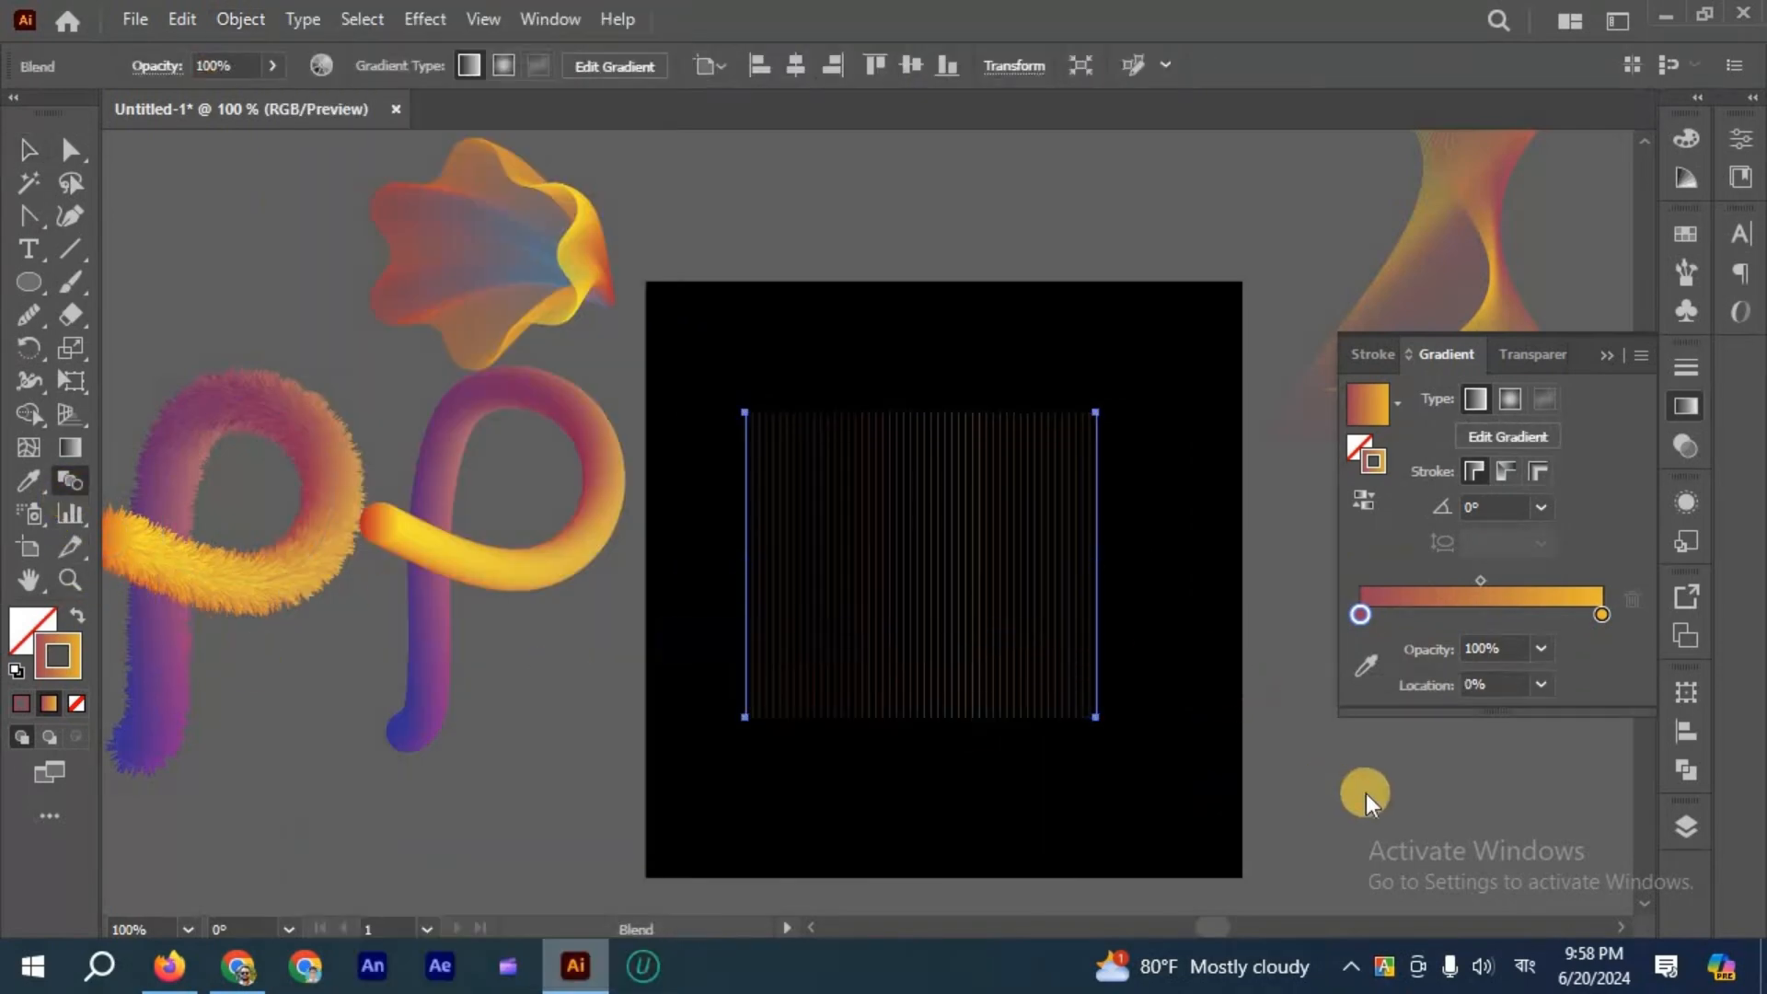
pyautogui.scroll(20, 1447, 676)
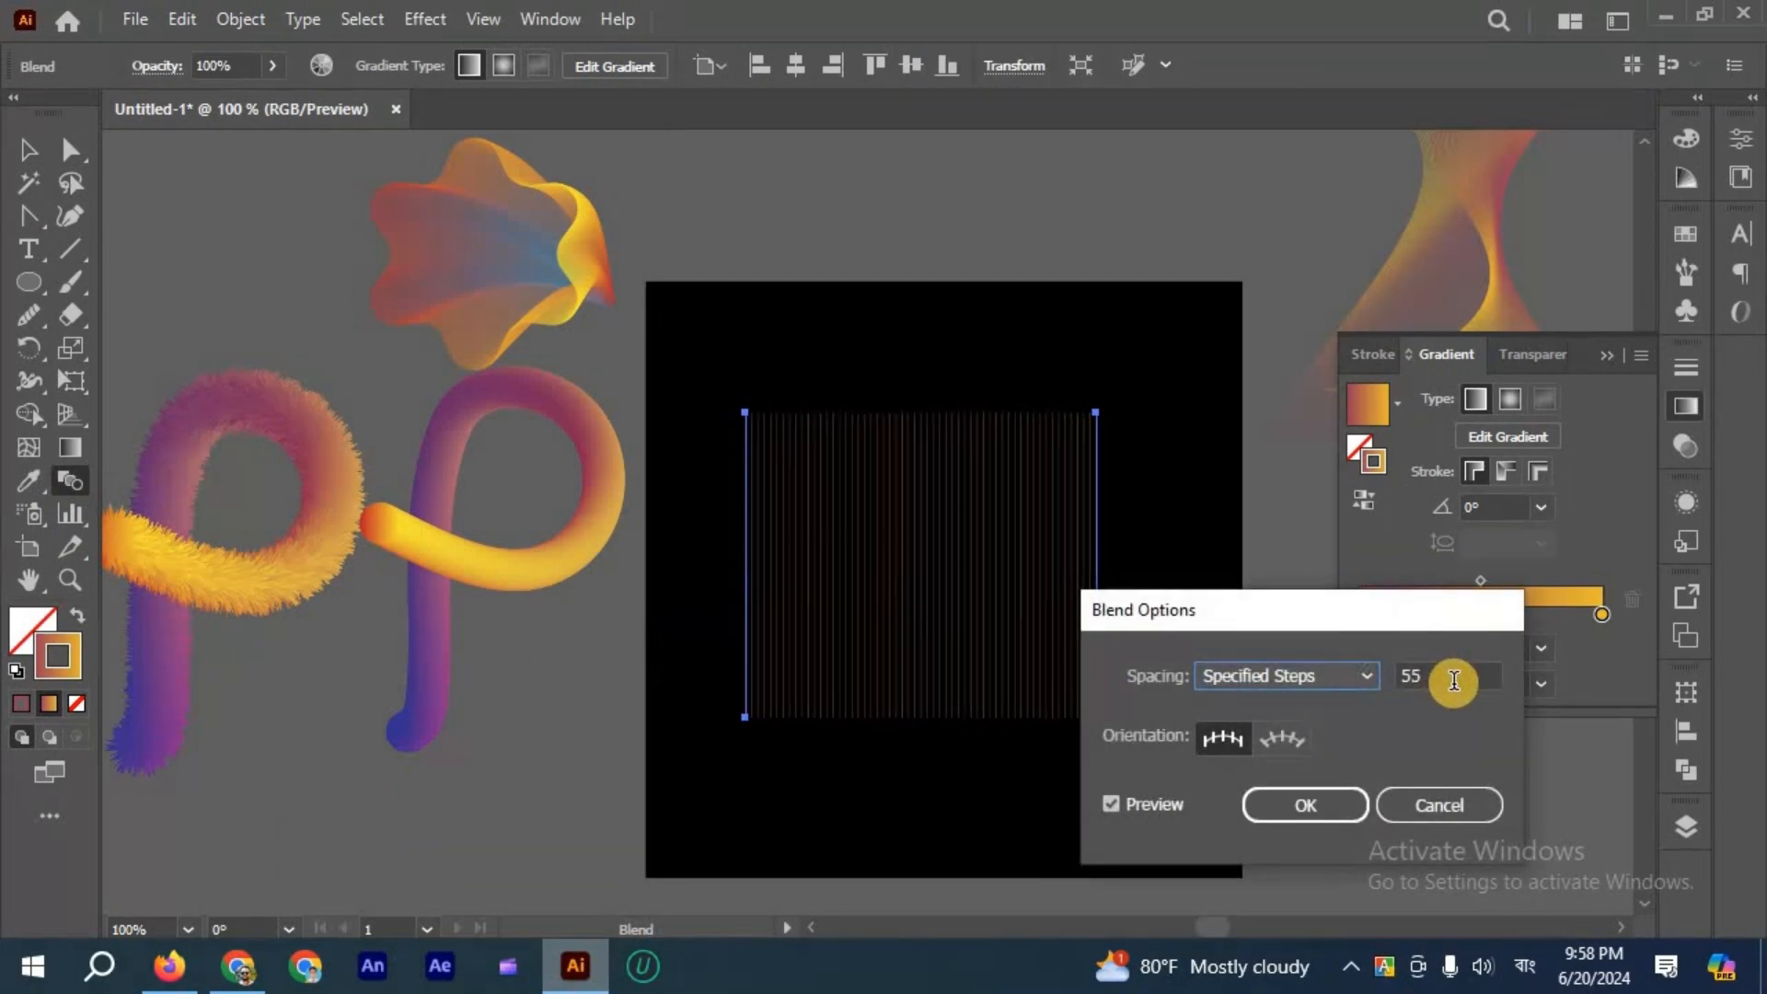
pyautogui.press('Tab')
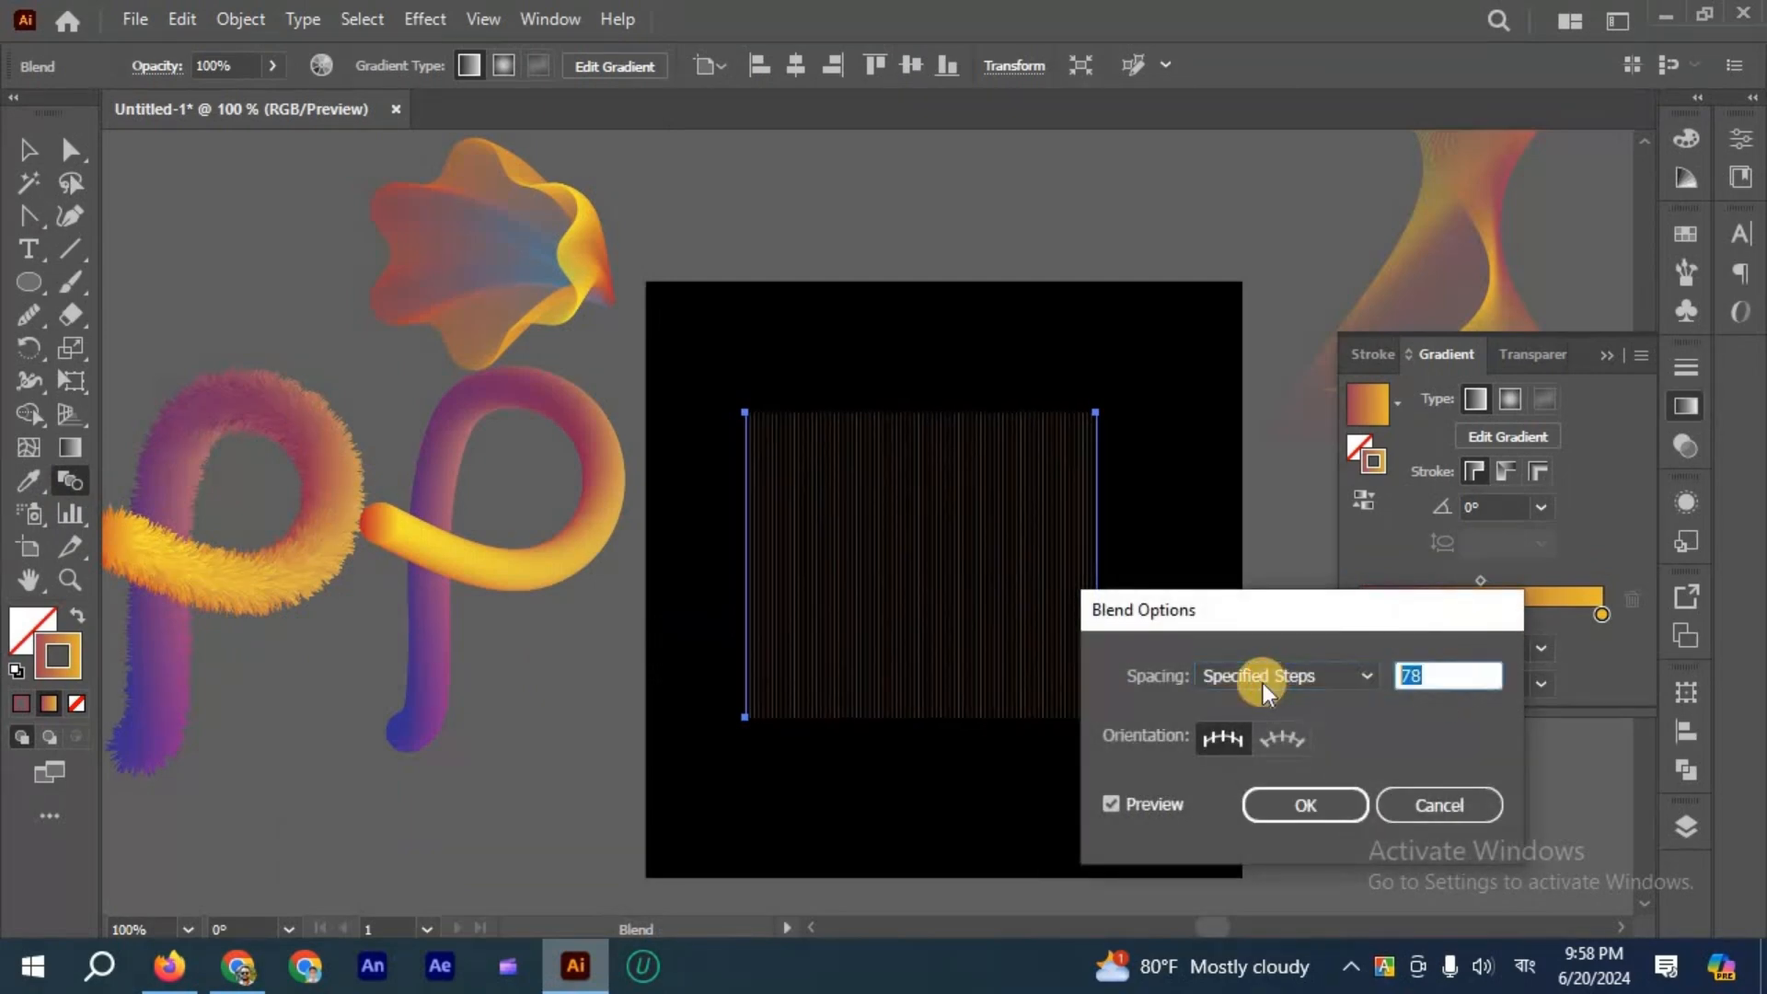
pyautogui.write('200')
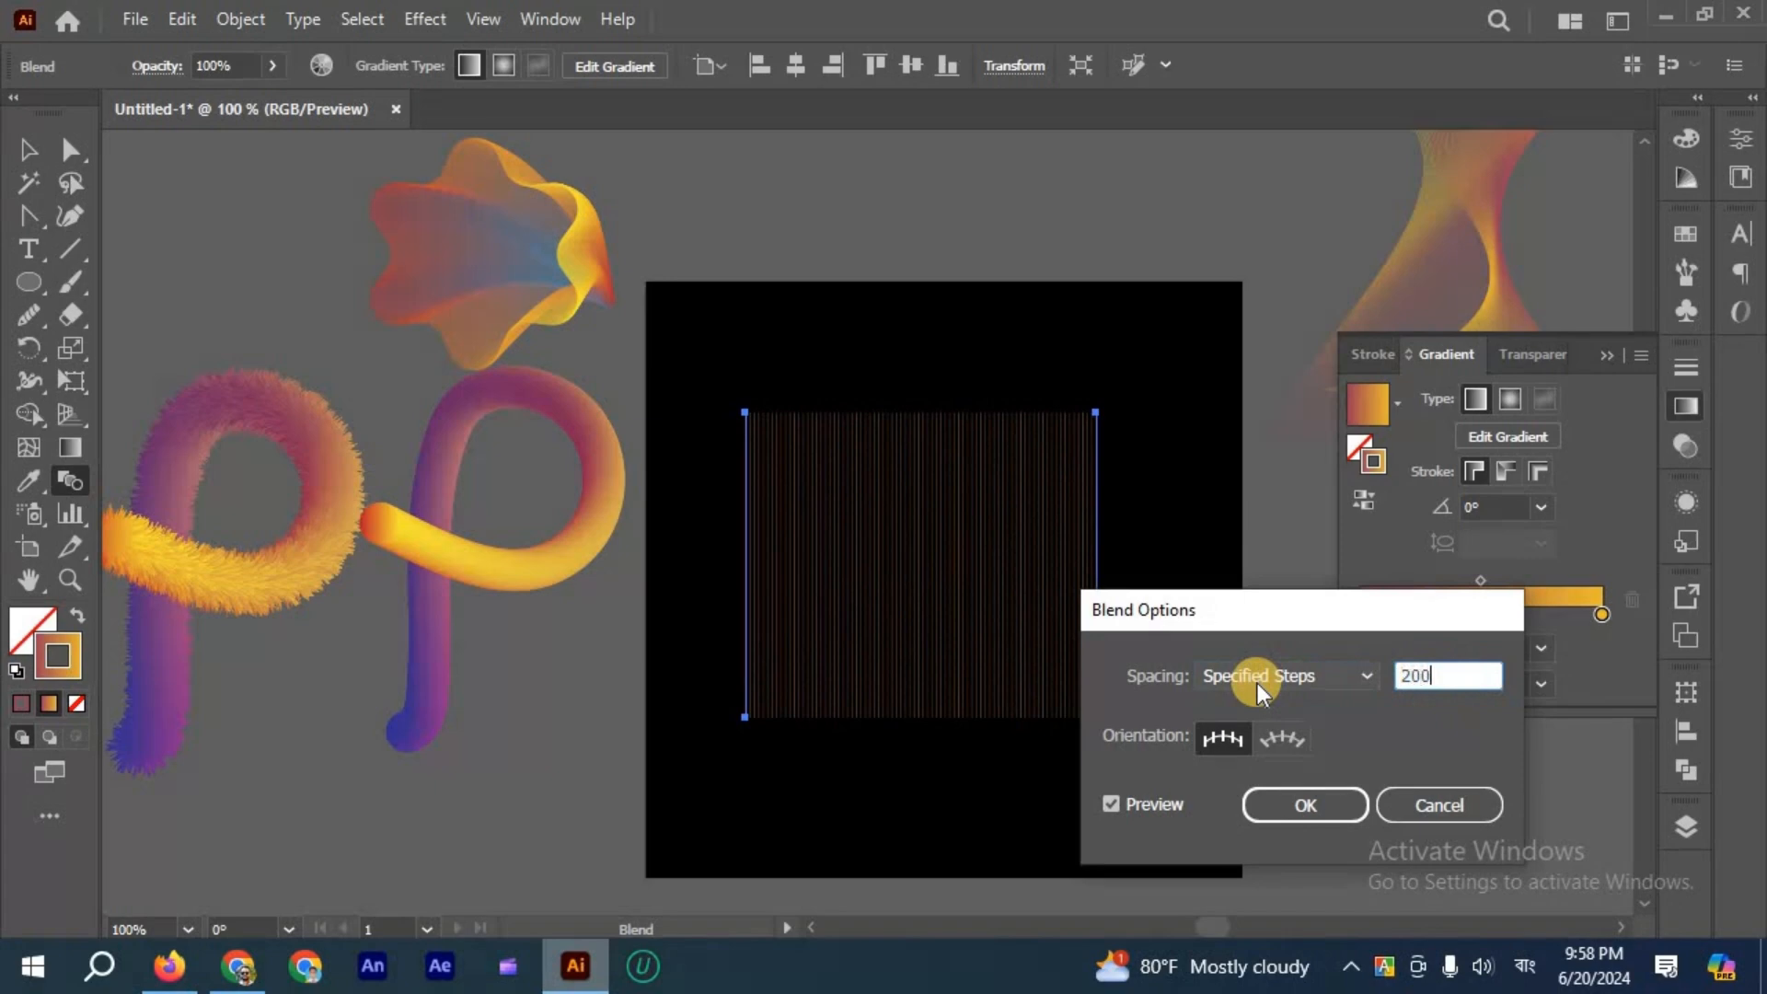
pyautogui.press('Return')
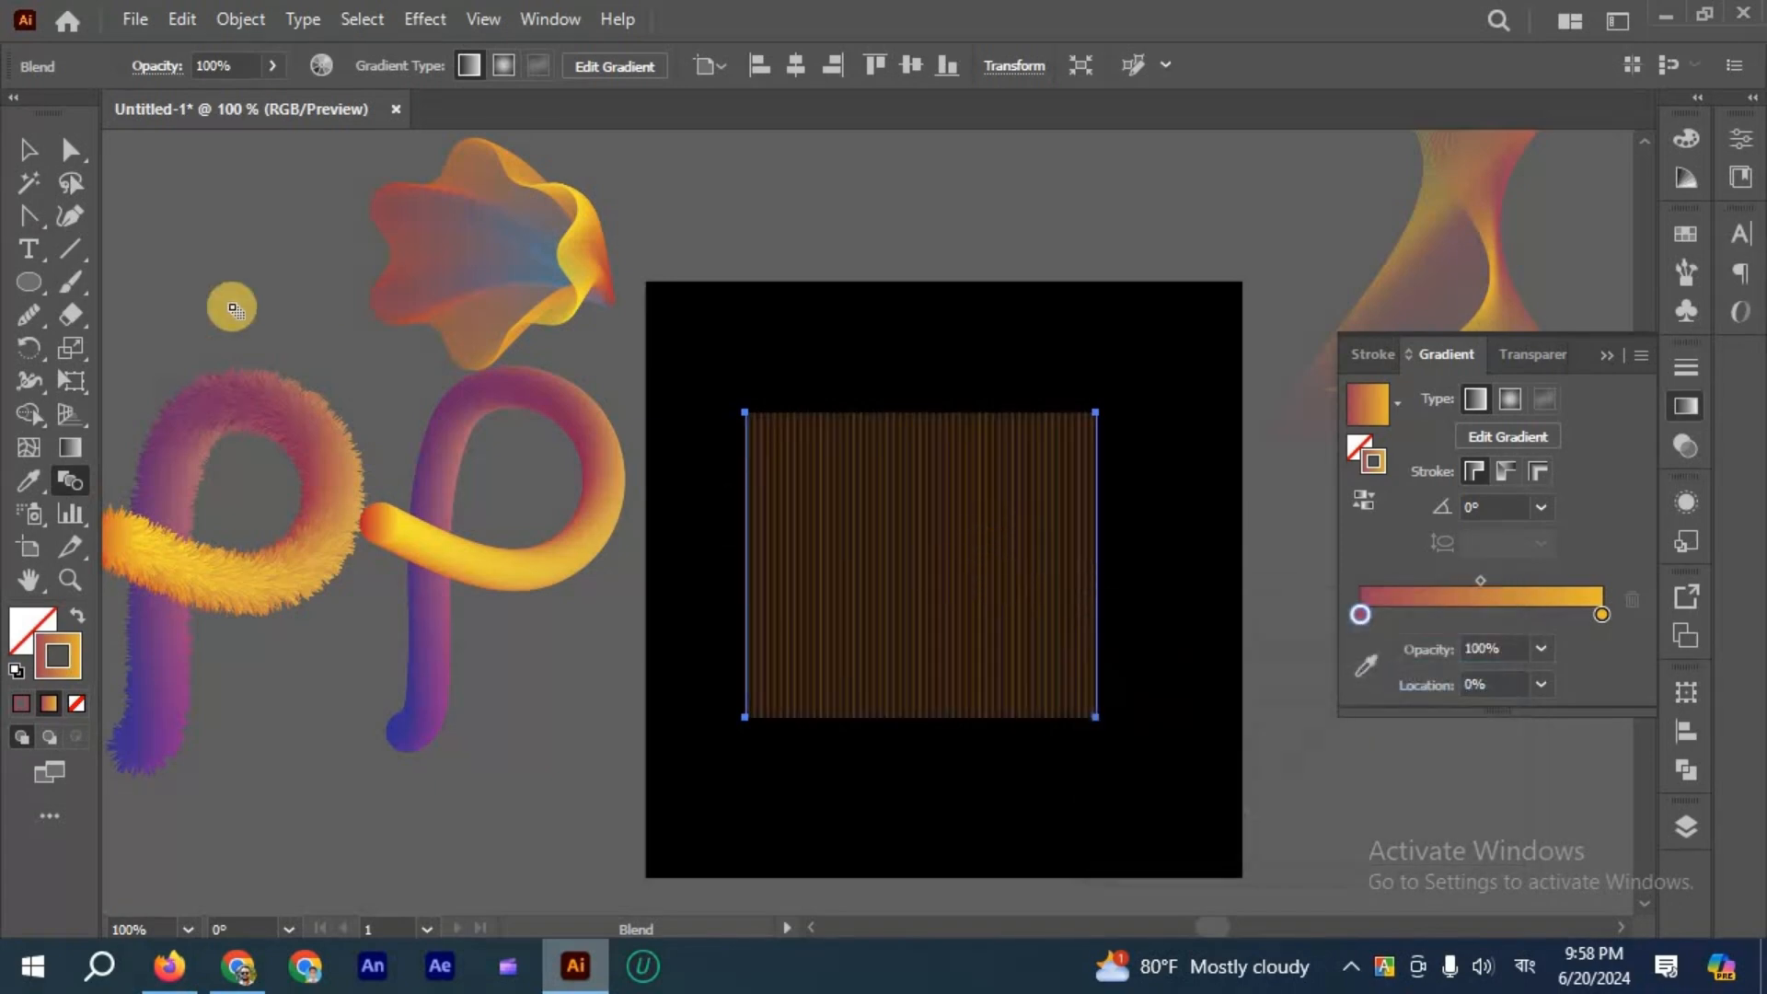
# Undo the blend steps, the blend and the line copy, leaving only the first vertical line.
pyautogui.hotkey('ctrl', '=')
pyautogui.click(28, 213)
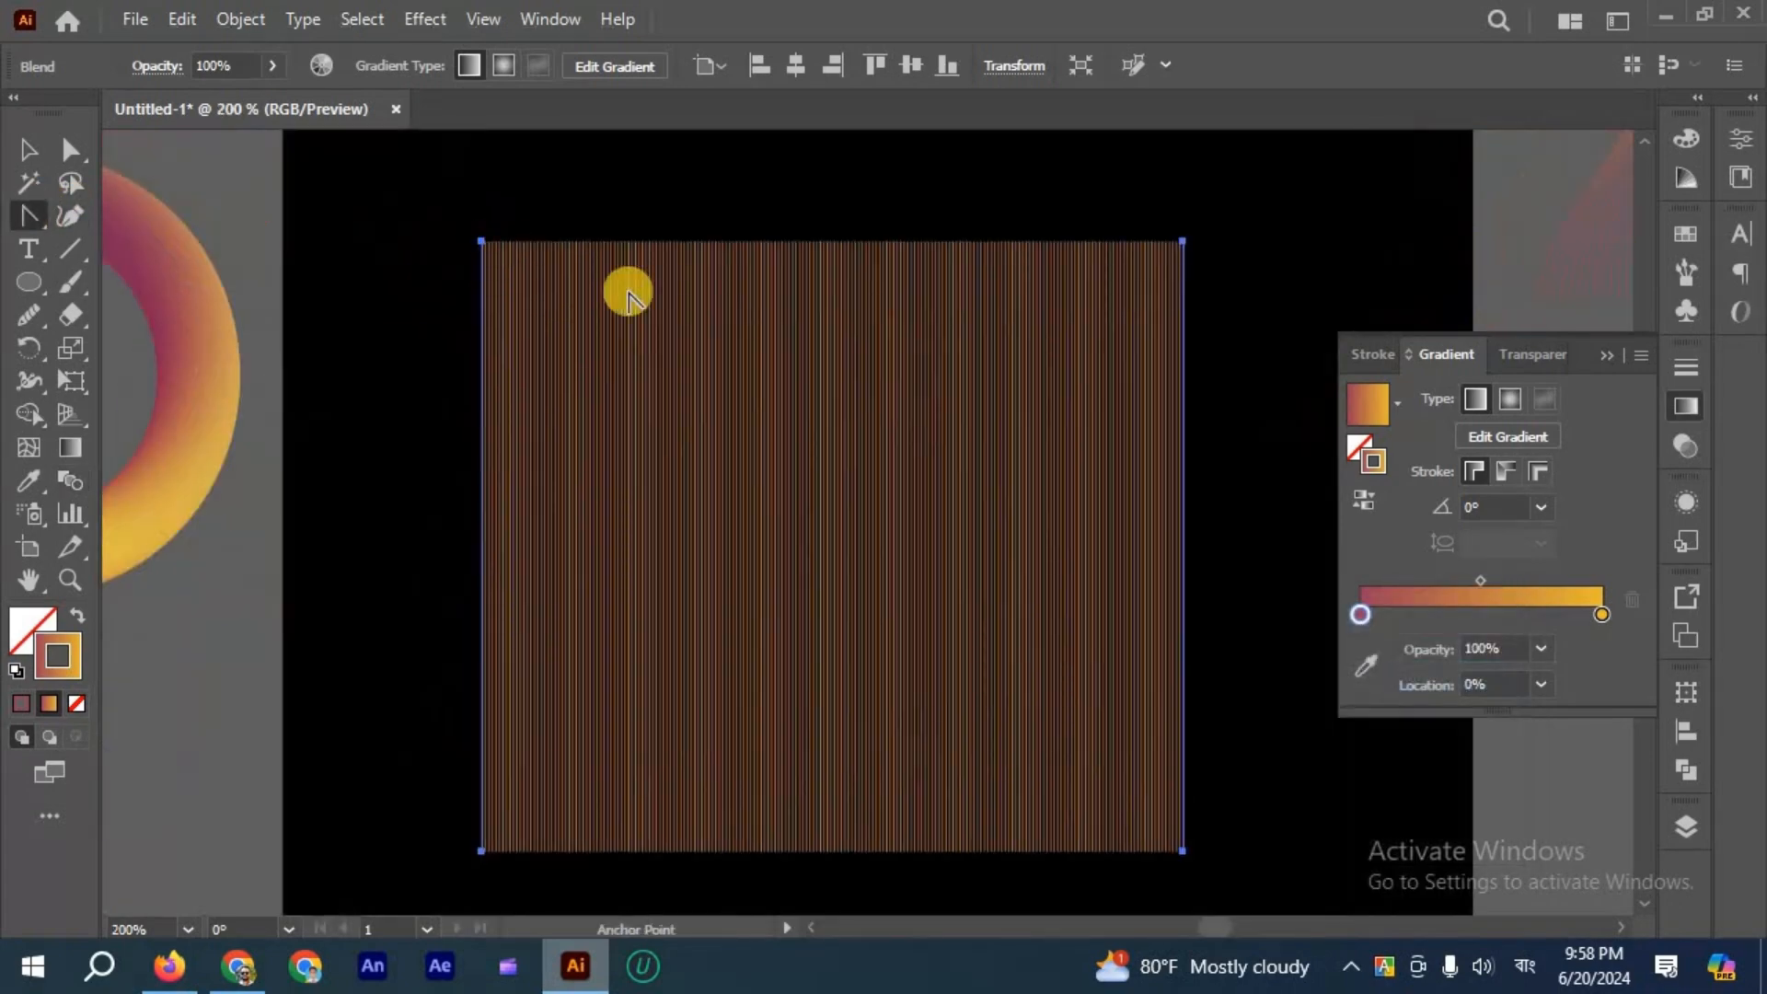
pyautogui.hotkey('ctrl', 'z')
pyautogui.hotkey('ctrl', 'z')
pyautogui.hotkey('ctrl', 'z')
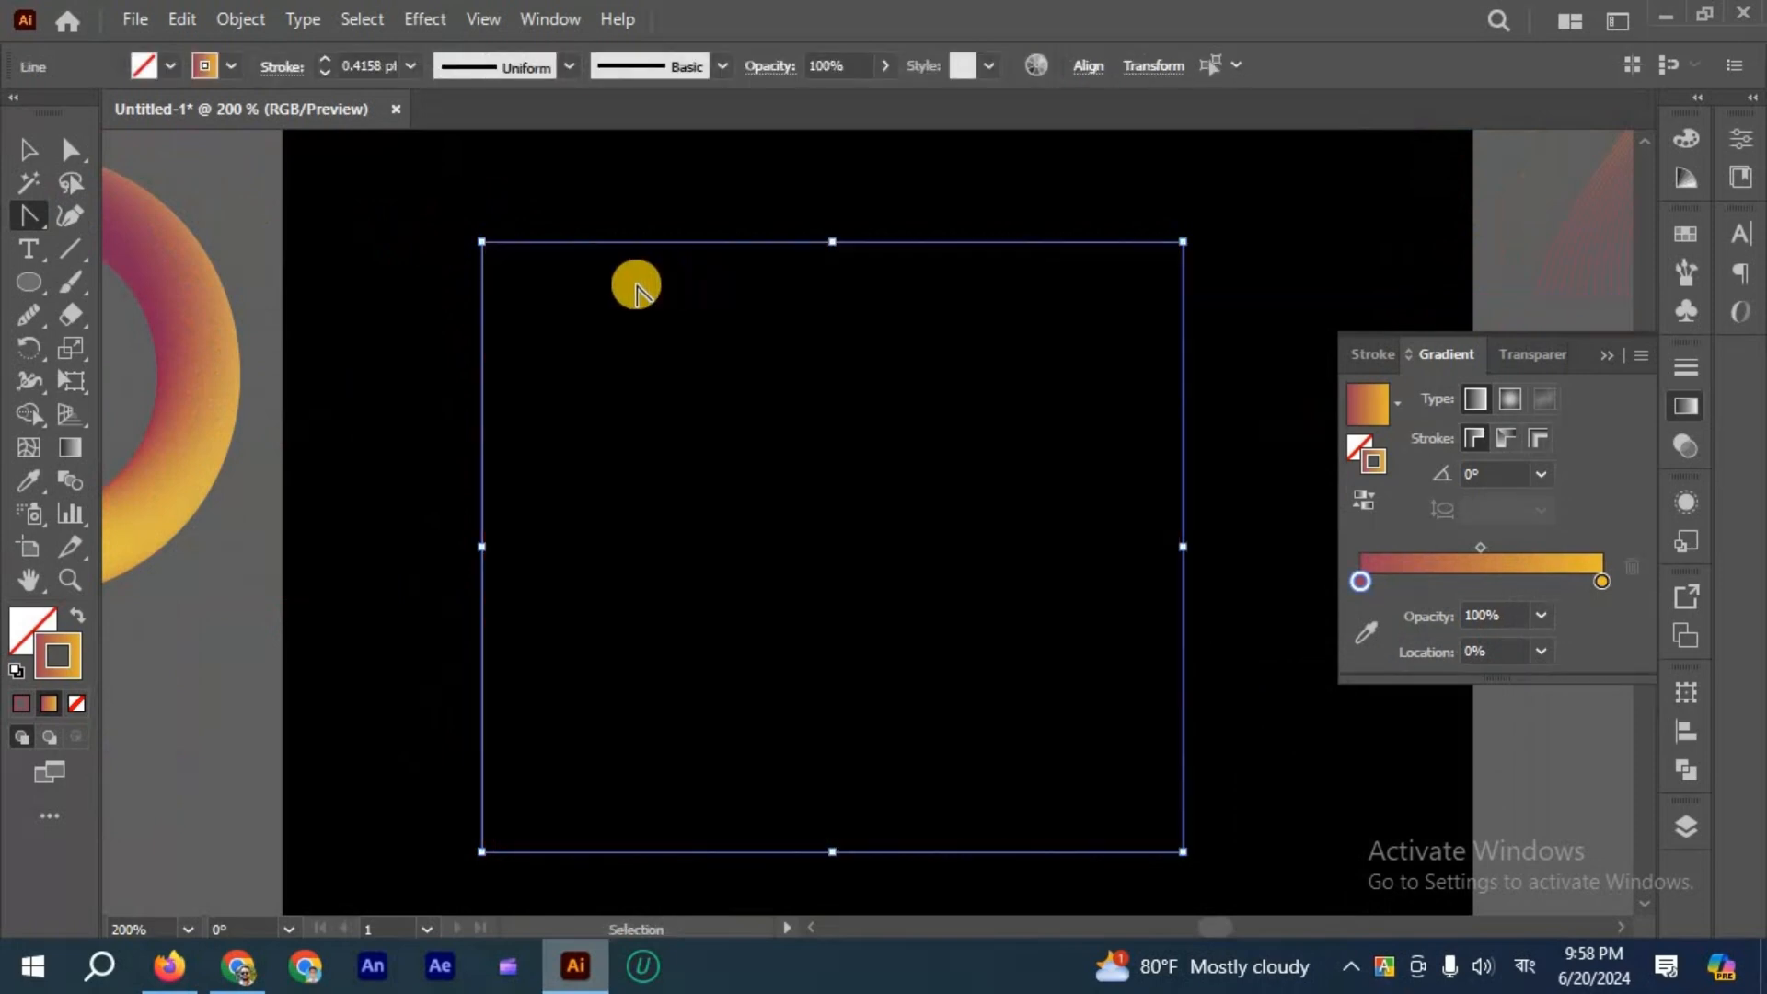
pyautogui.hotkey('ctrl', '-')
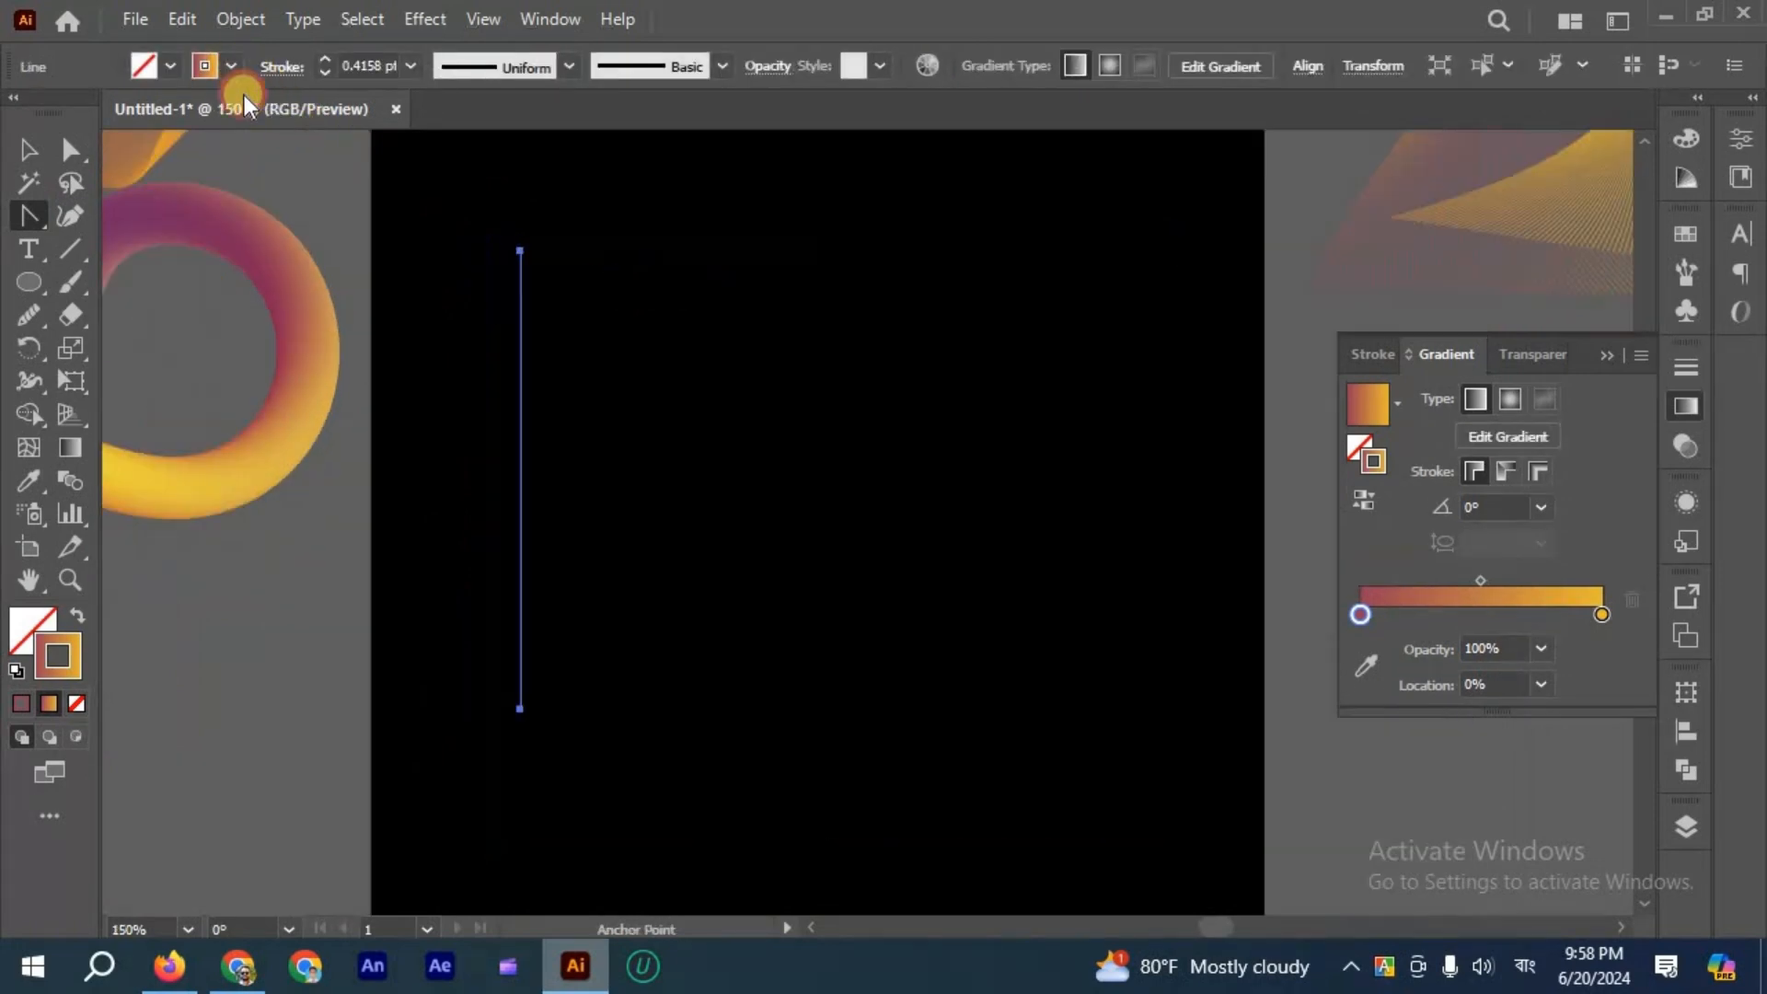
# Give the vertical line a solid orange stroke and copy it about 310 px to the right.
pyautogui.click(231, 66)
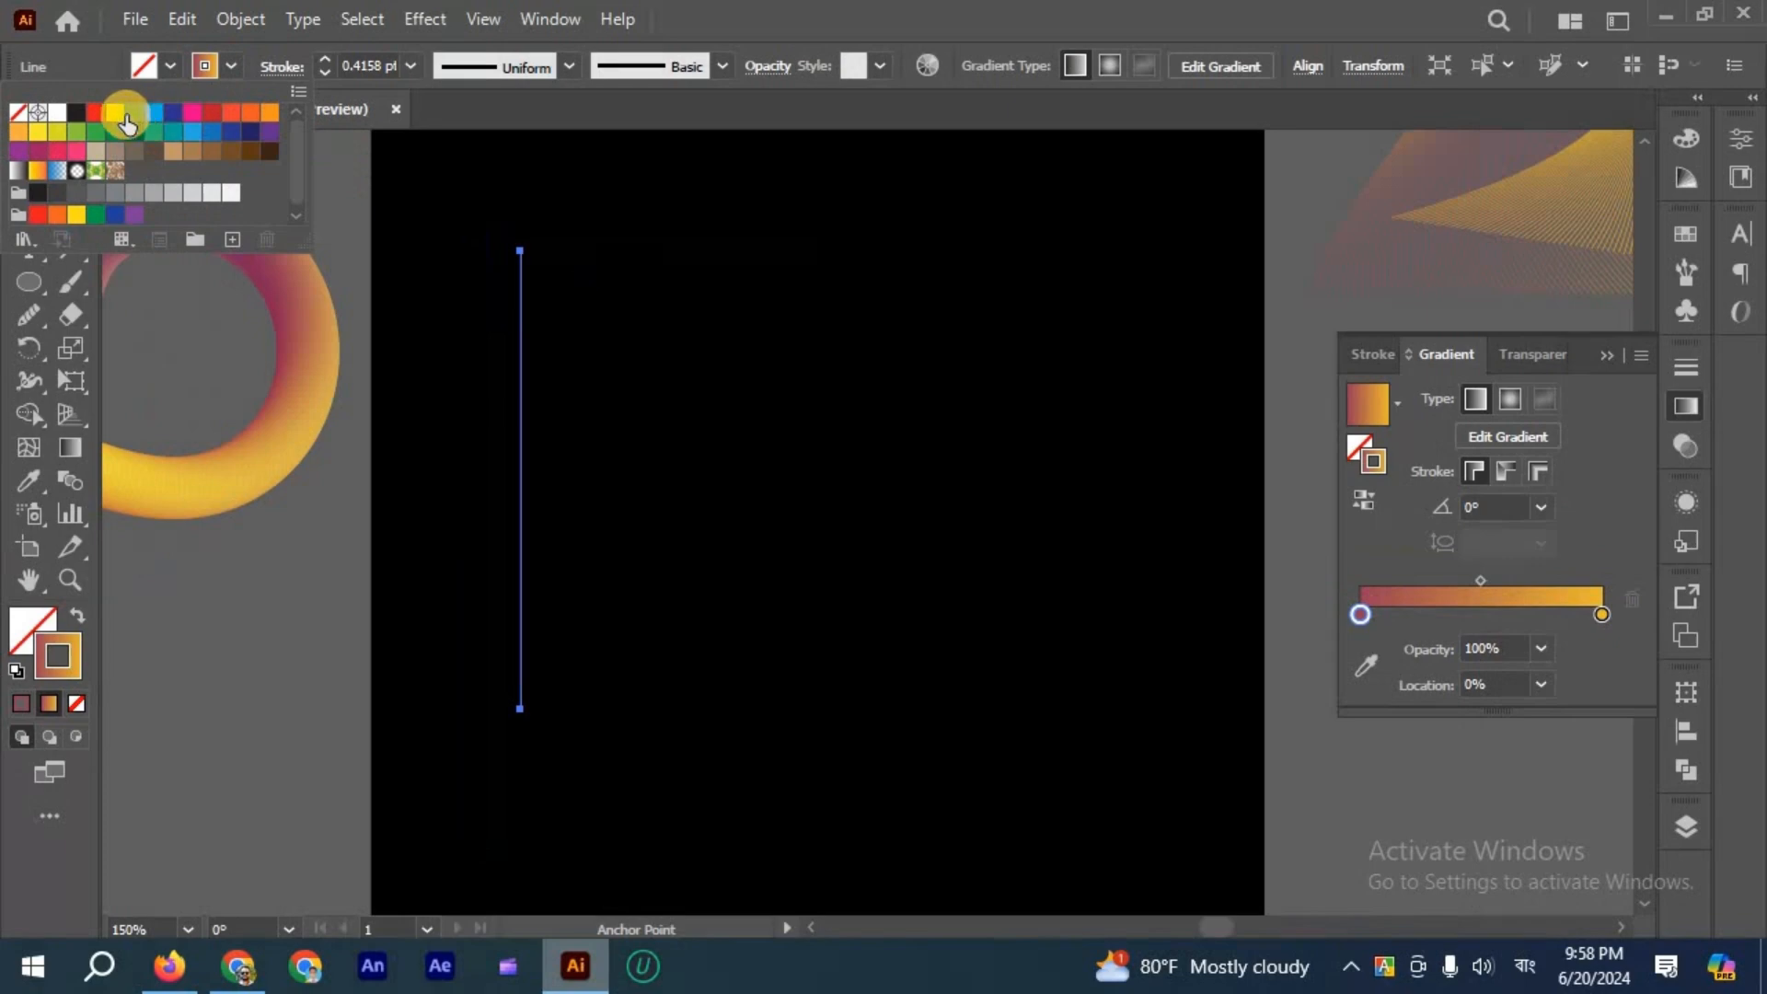
pyautogui.click(251, 112)
pyautogui.click(384, 332)
pyautogui.click(42, 148)
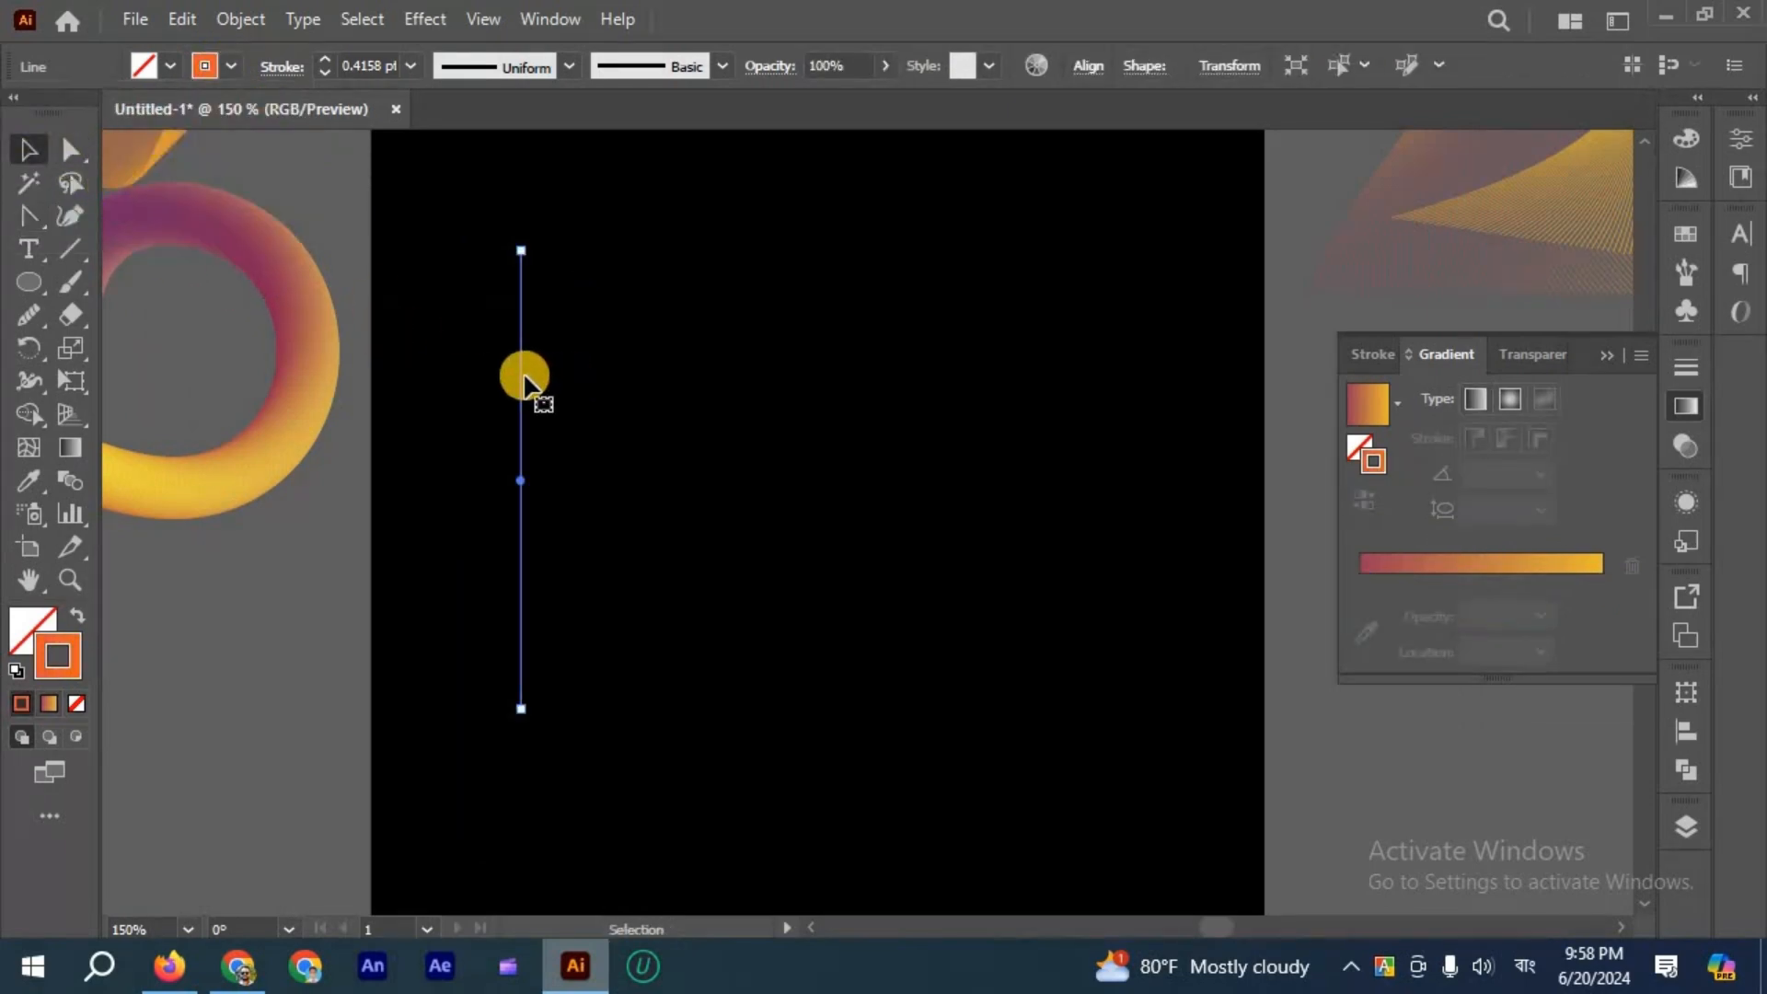
pyautogui.moveTo(1067, 386); pyautogui.dragTo(1104, 387)
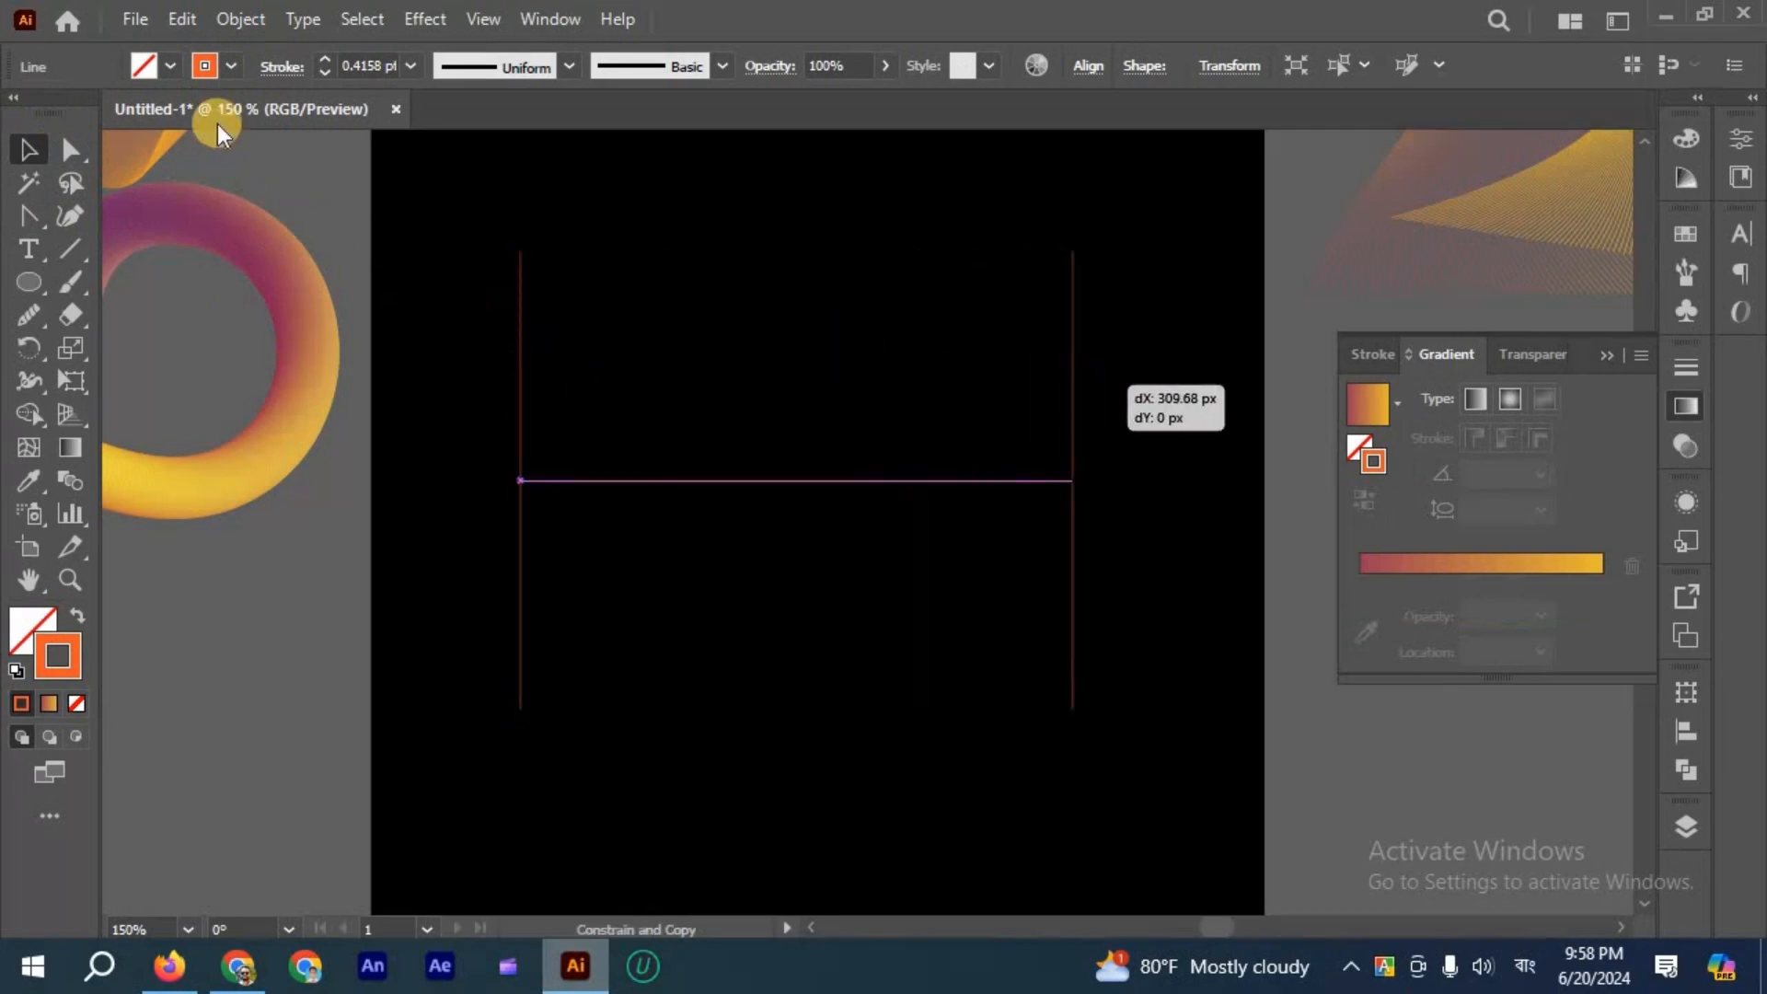
# Recolor the right line's stroke blue and the left line's stroke light orange, and deselect.
pyautogui.click(231, 68)
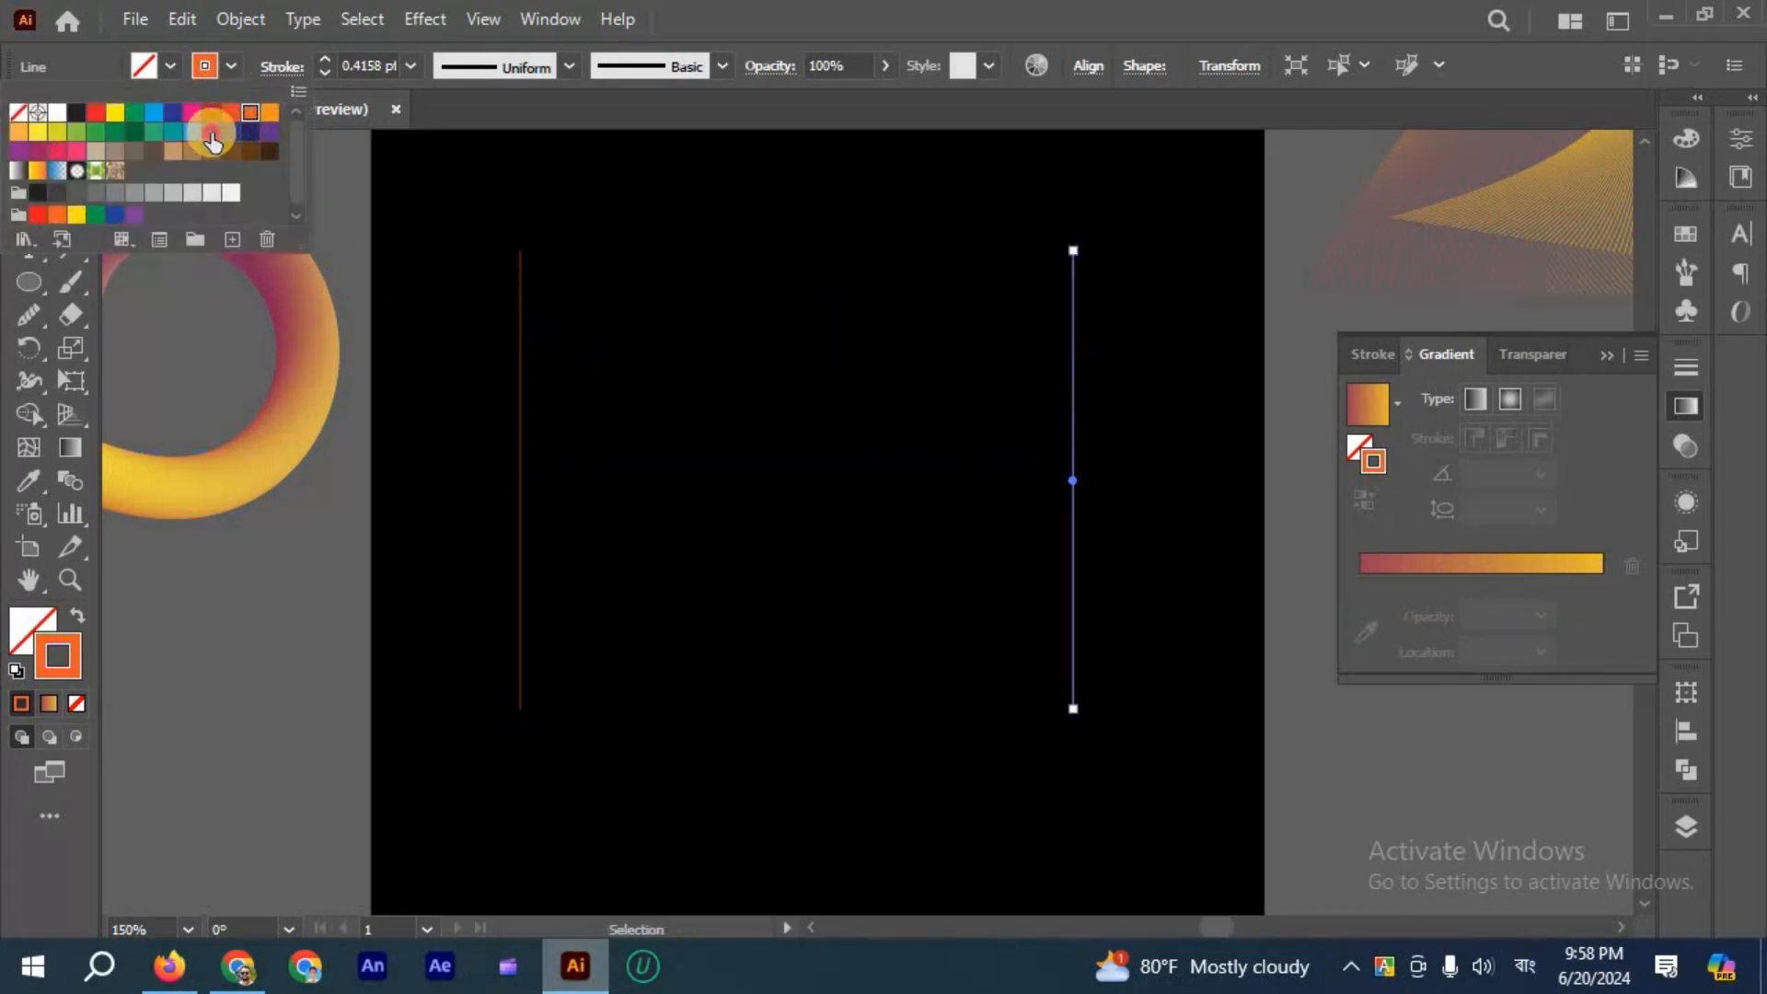
pyautogui.click(953, 497)
pyautogui.click(233, 65)
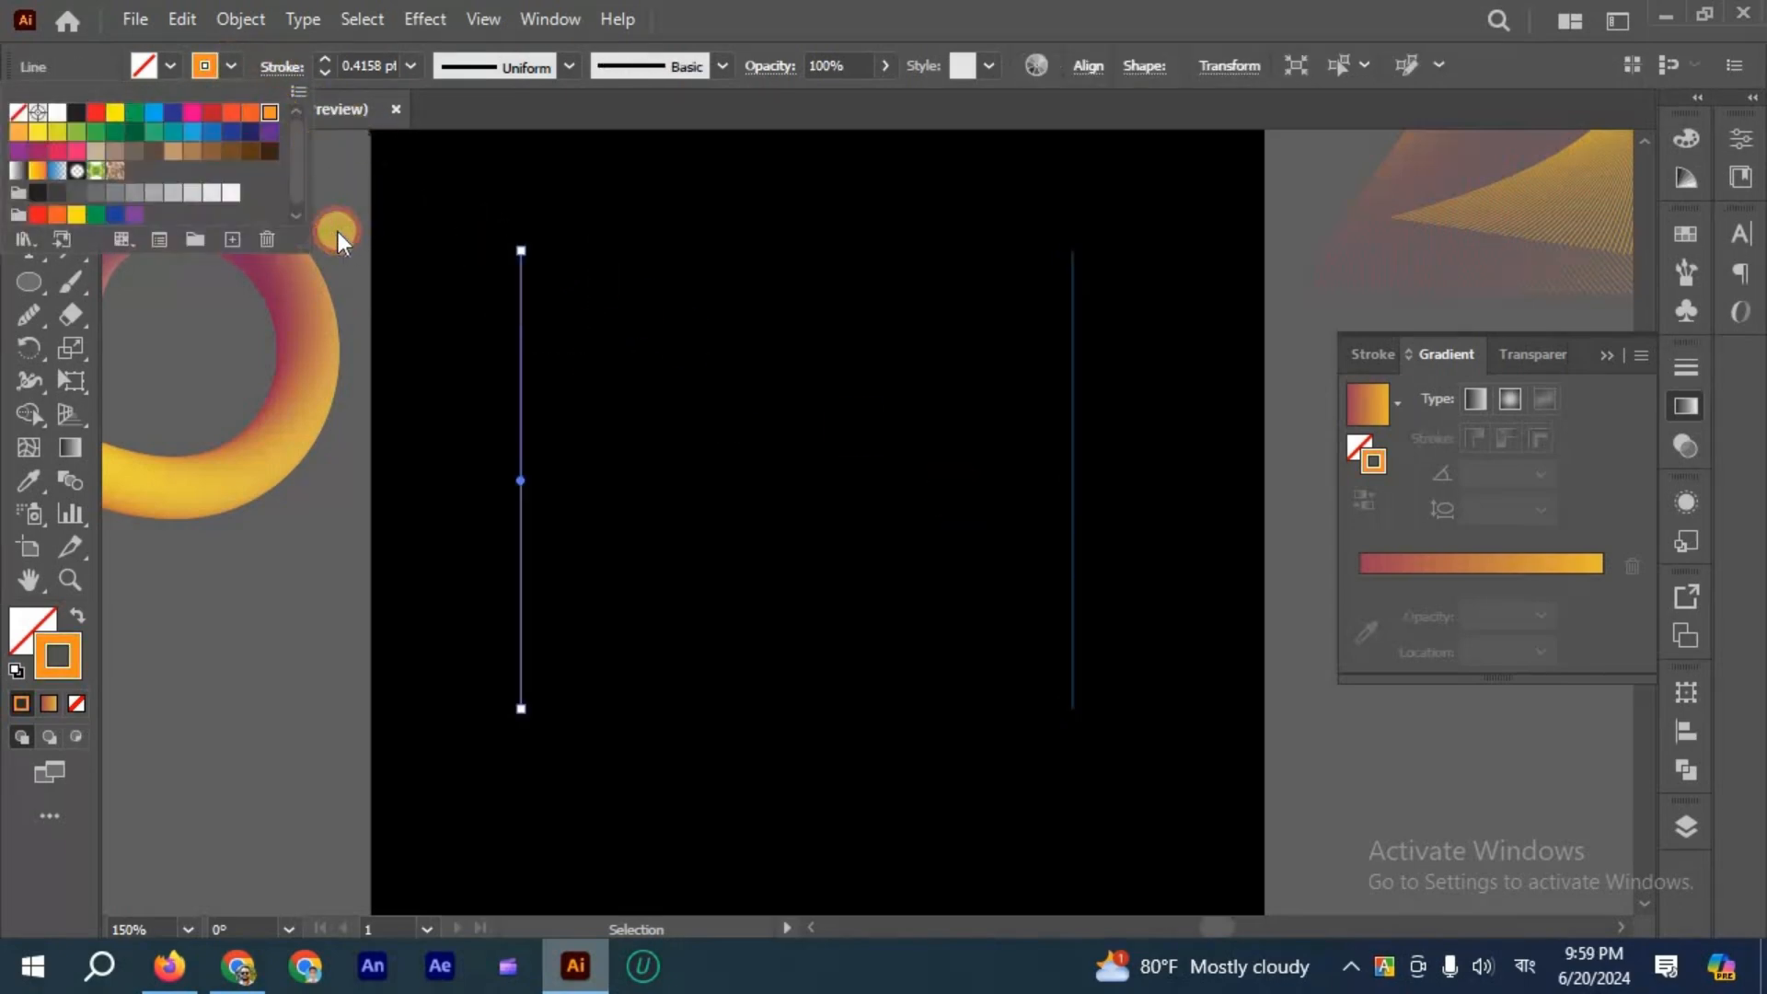
pyautogui.click(845, 372)
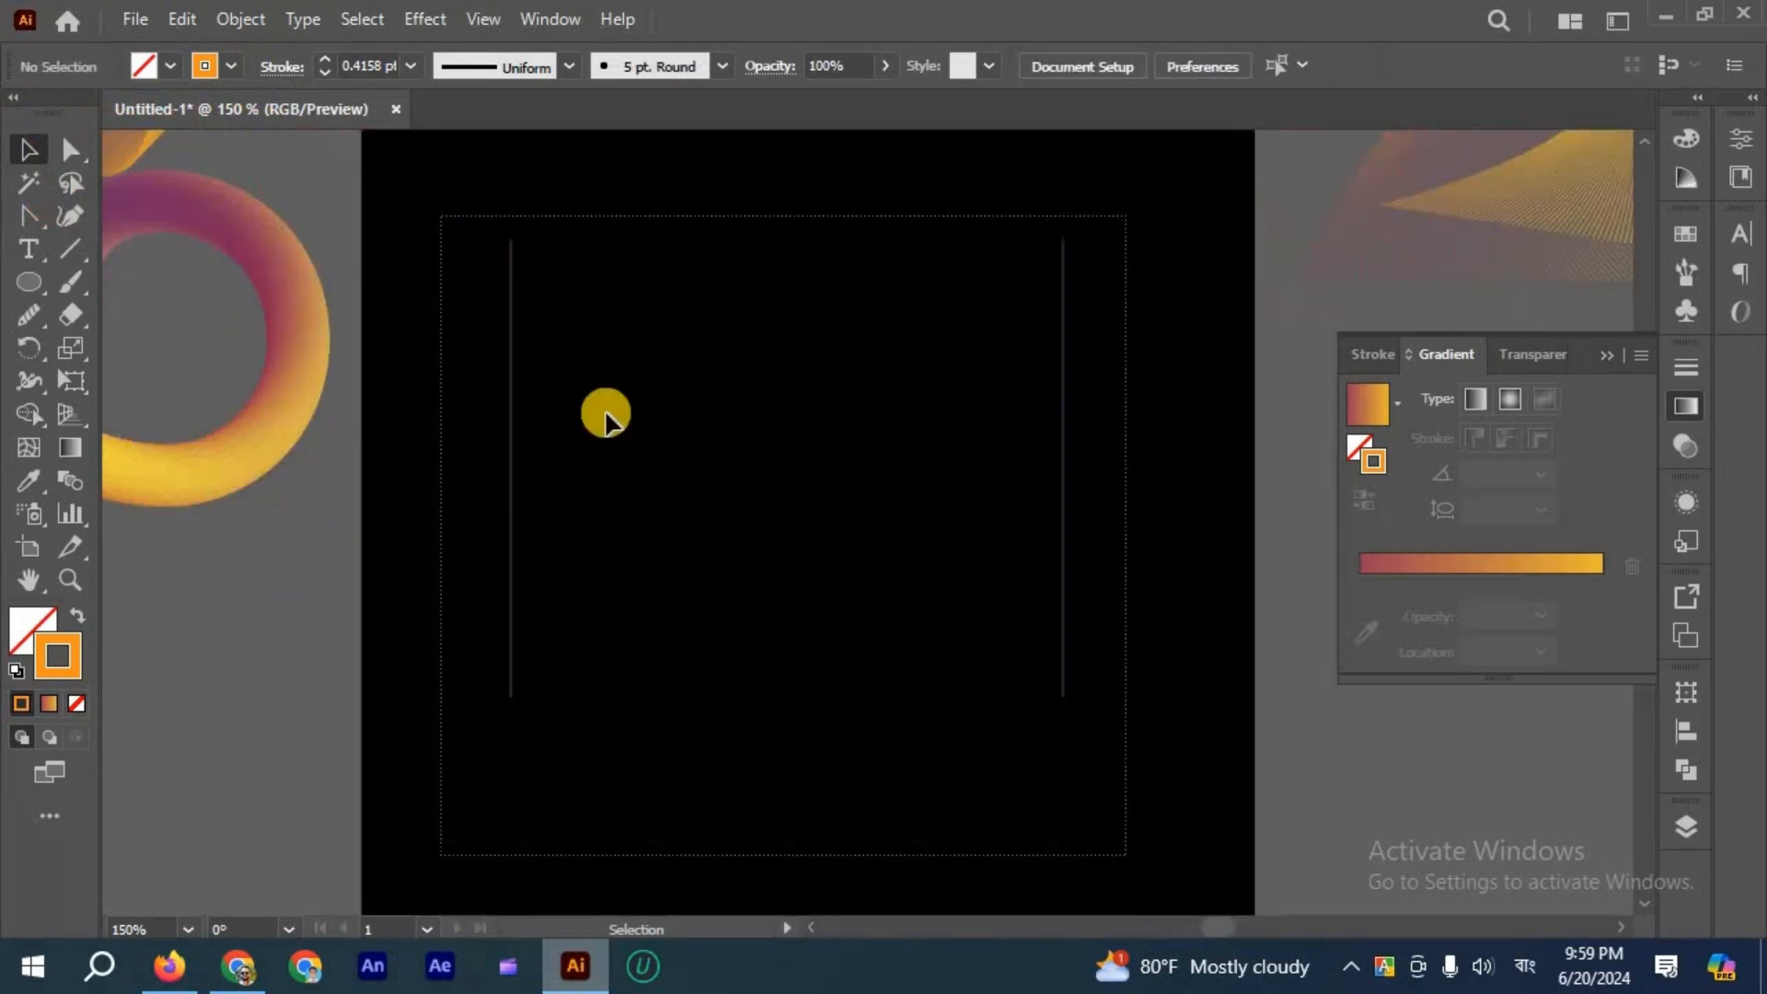
# Select the light orange and blue vertical lines and make a blend between them.
pyautogui.hotkey('ctrl', 'a')
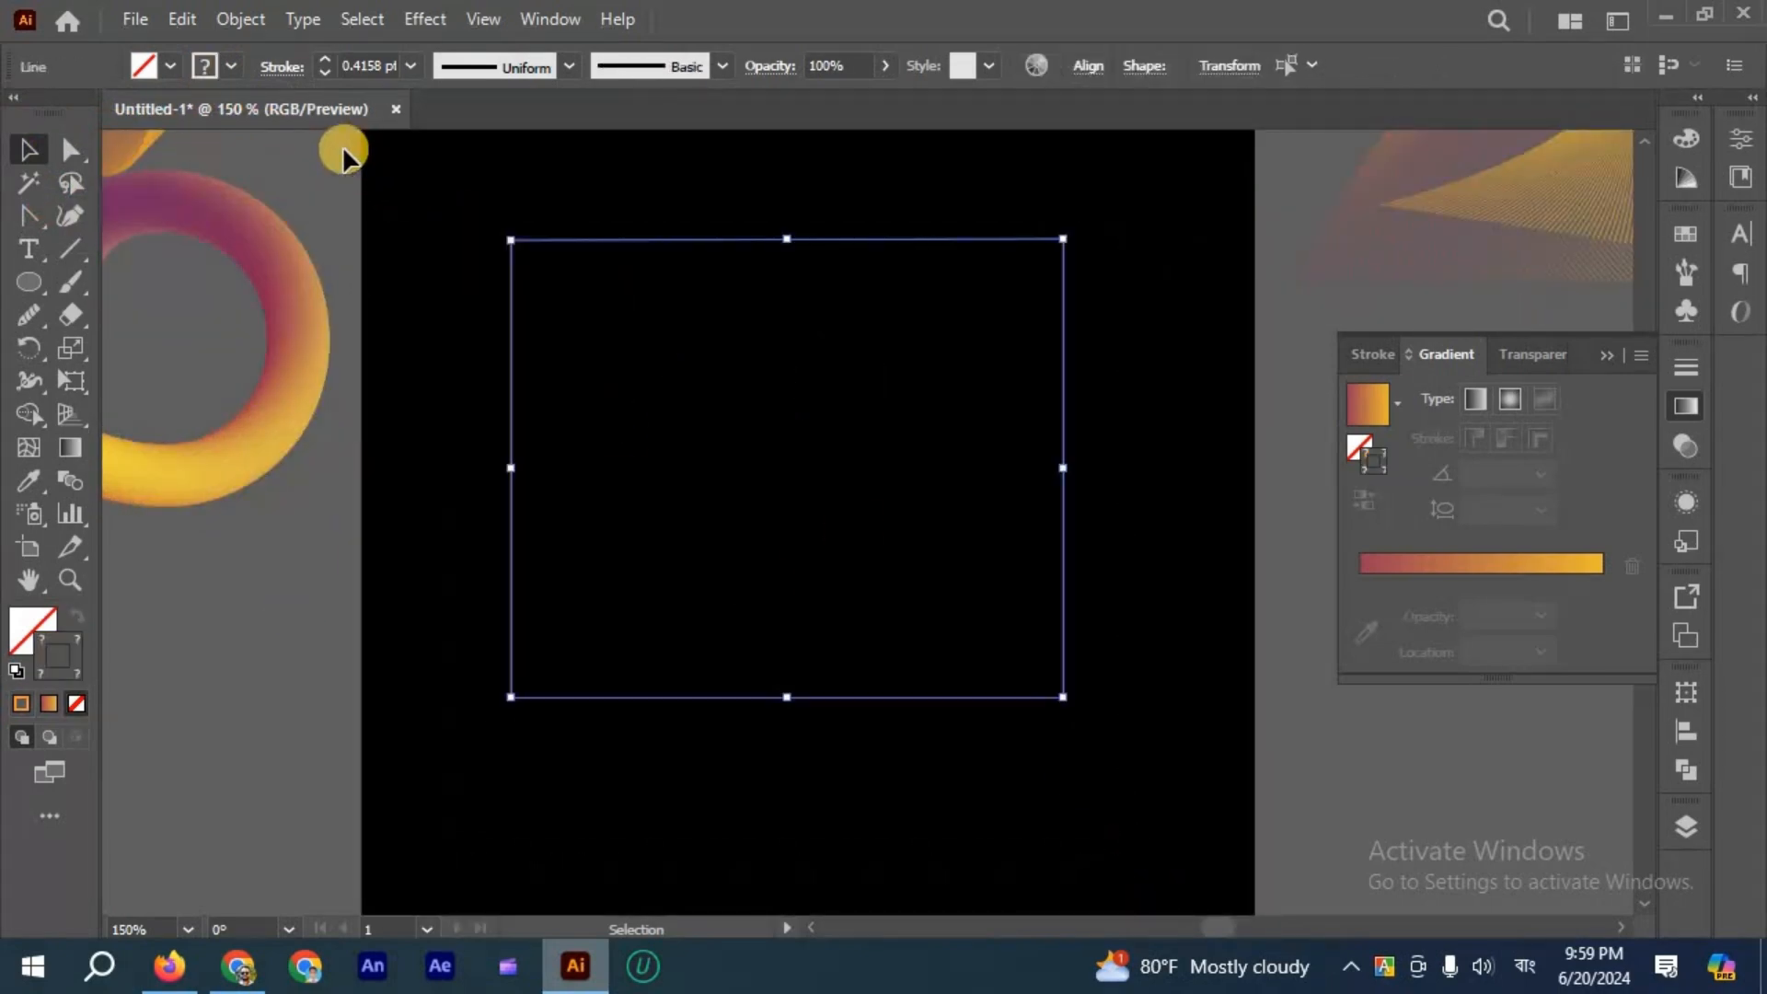
pyautogui.click(241, 19)
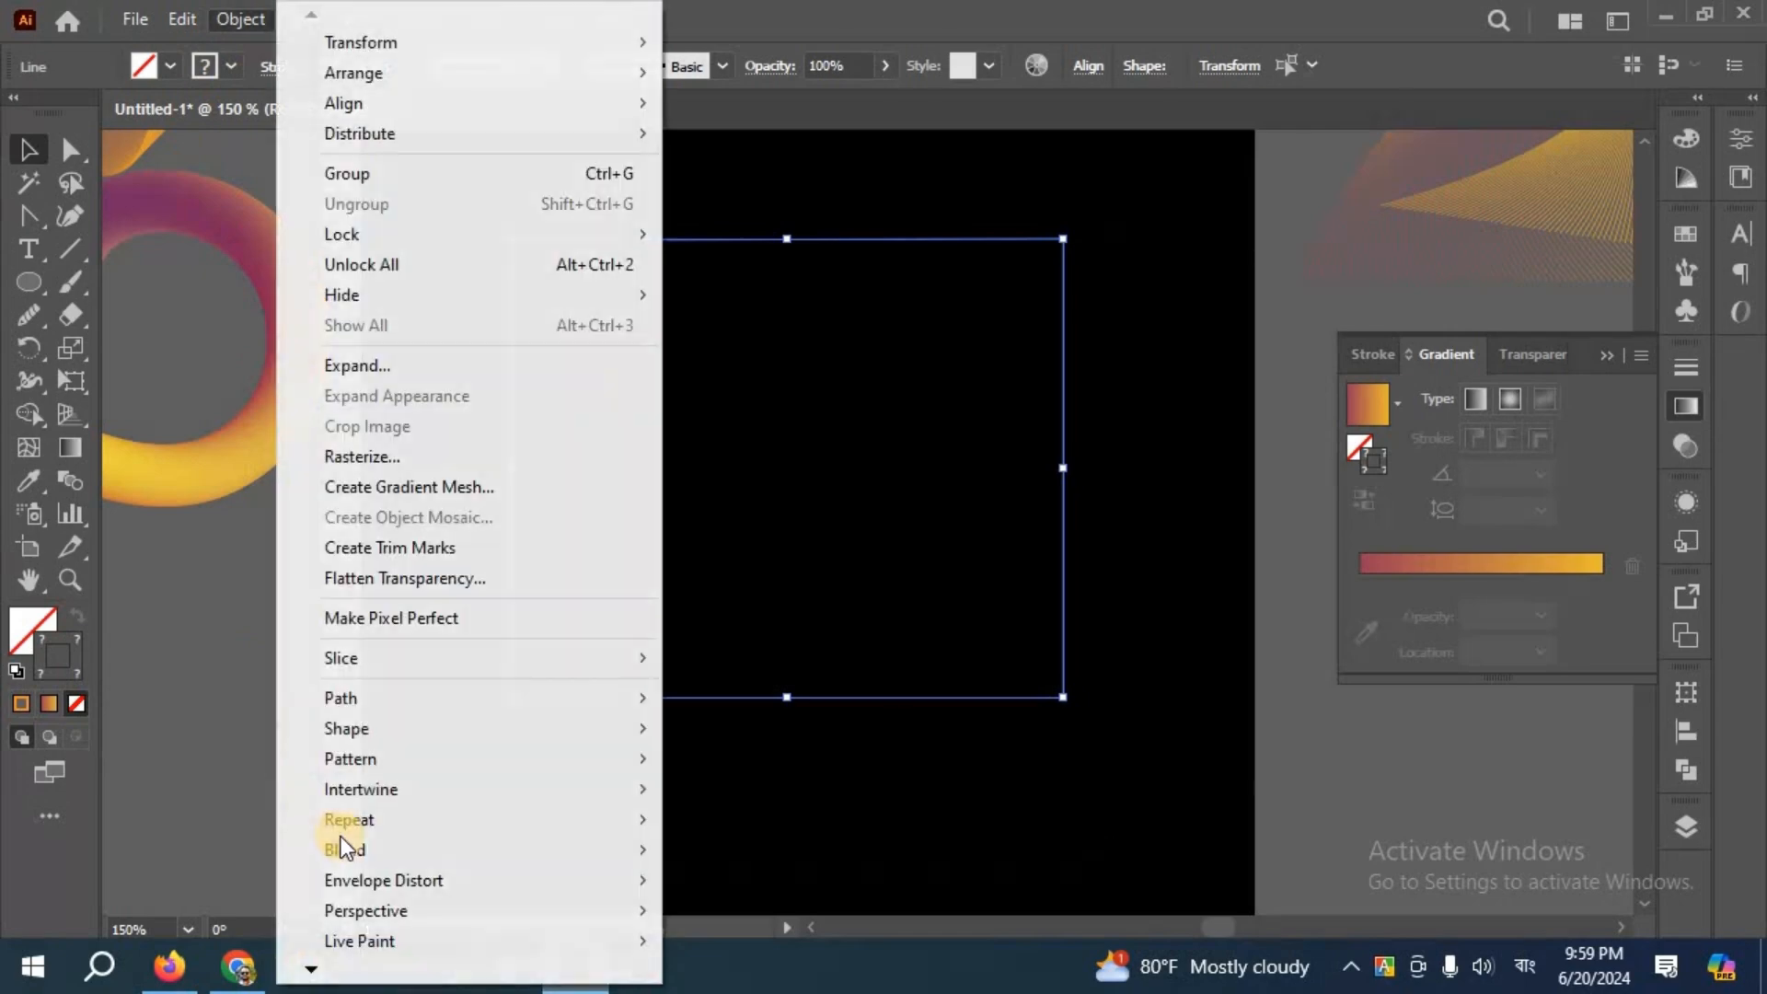
pyautogui.moveTo(346, 839)
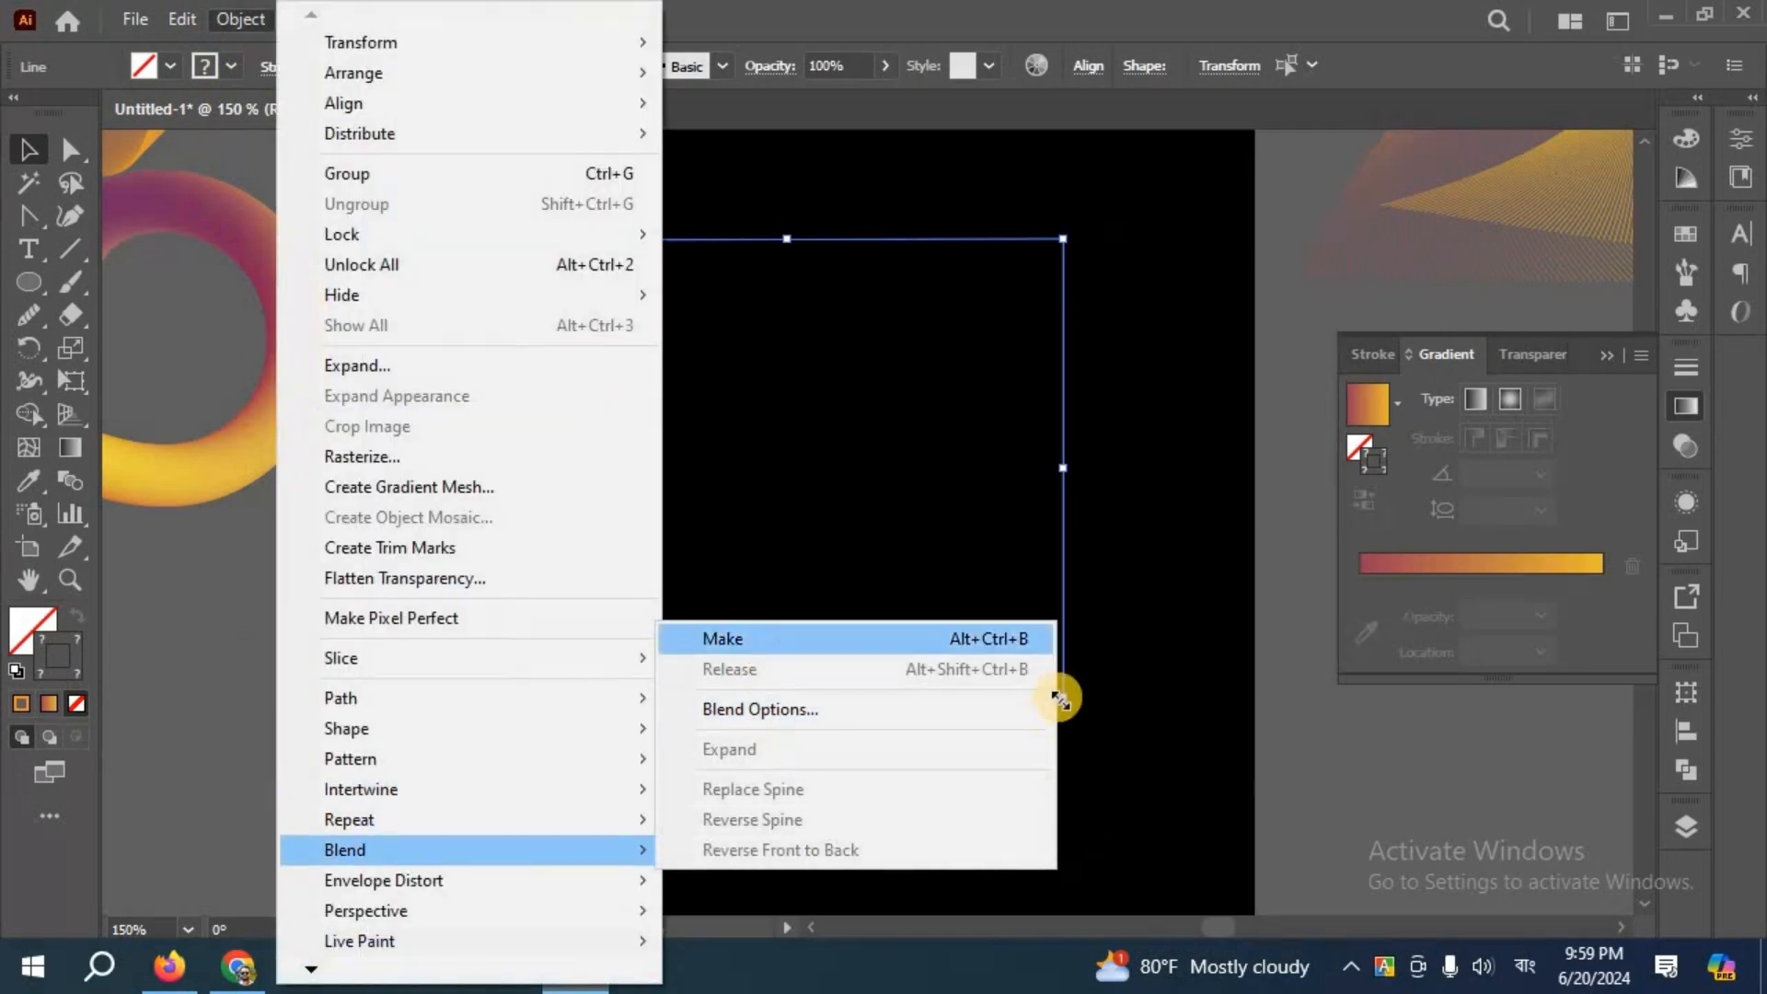
pyautogui.click(747, 642)
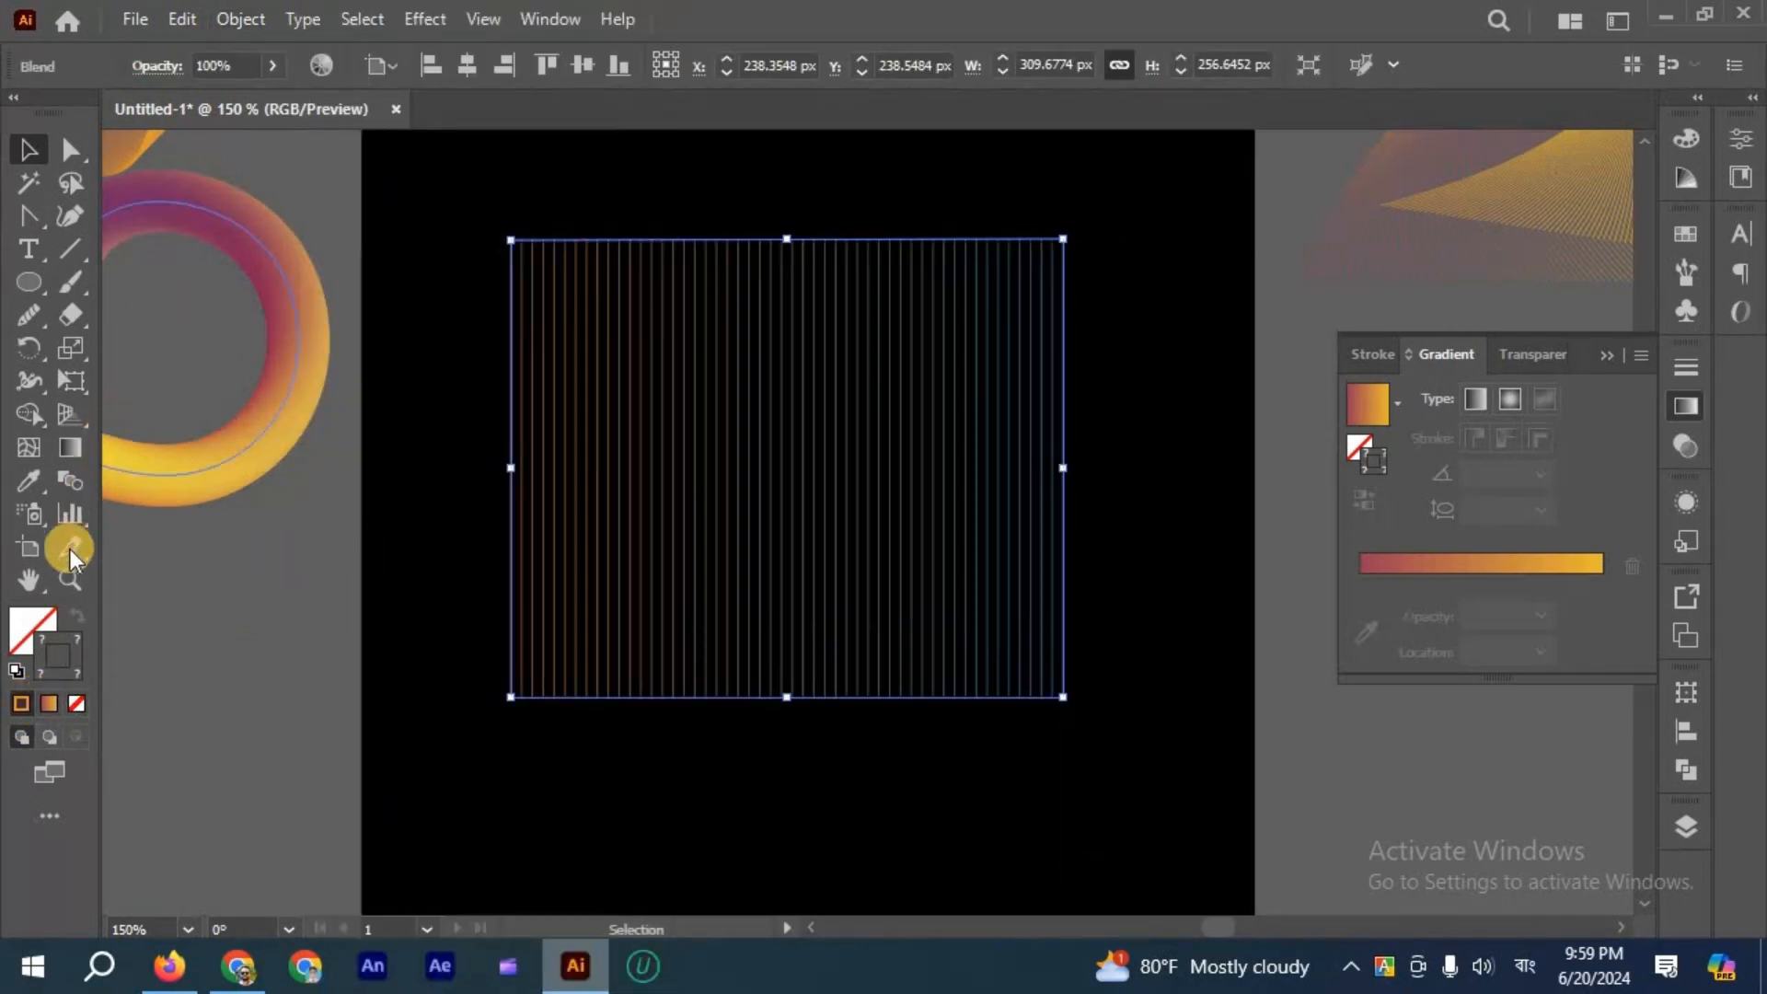
# Raise the orange-to-blue line blend's spacing to 200 specified steps in the Blend Options and apply it.
pyautogui.doubleClick(96, 473)
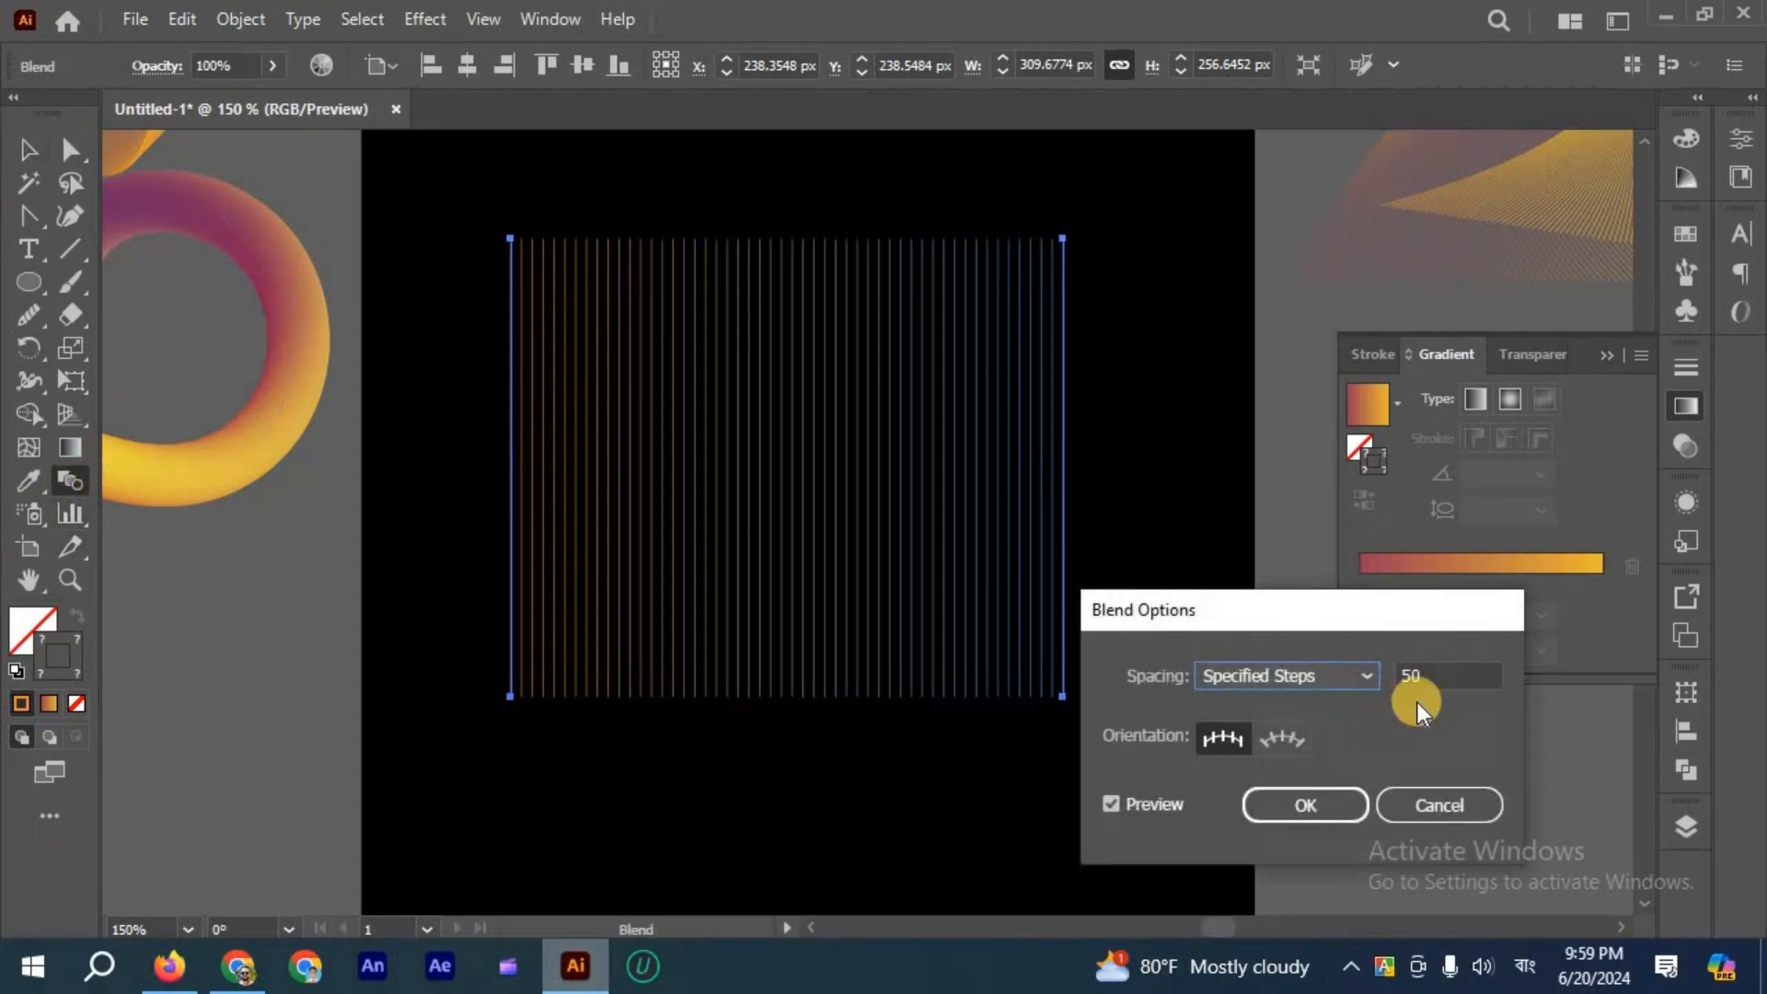
pyautogui.click(1432, 680)
pyautogui.press('Up')
pyautogui.press('Up')
pyautogui.press('Up')
pyautogui.press('Up')
pyautogui.press('Up')
pyautogui.press('Up')
pyautogui.press('Up')
pyautogui.press('Up')
pyautogui.press('Up')
pyautogui.press('Up')
pyautogui.press('Up')
pyautogui.press('Up')
pyautogui.press('Up')
pyautogui.press('Up')
pyautogui.press('Up')
pyautogui.press('Up')
pyautogui.press('Up')
pyautogui.press('Up')
pyautogui.press('Up')
pyautogui.press('Up')
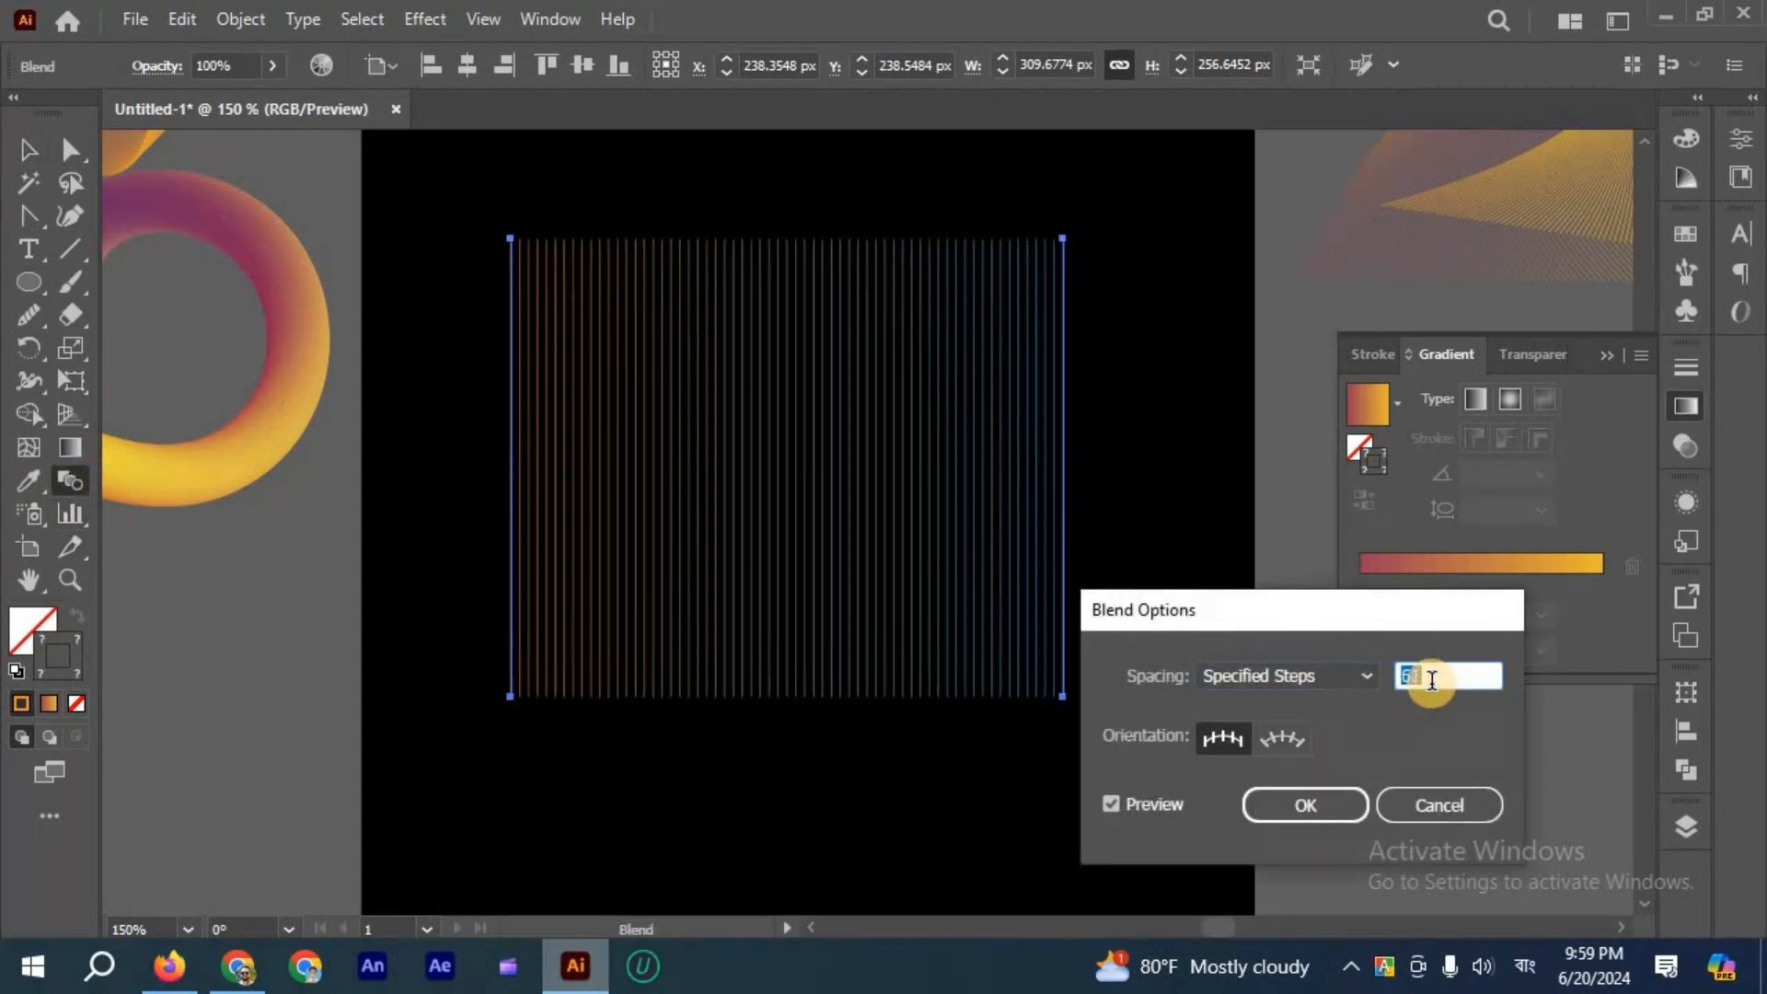
pyautogui.press('Up')
pyautogui.press('Up')
pyautogui.press('Up')
pyautogui.press('Up')
pyautogui.press('Up')
pyautogui.press('Up')
pyautogui.press('Up')
pyautogui.press('Up')
pyautogui.press('Up')
pyautogui.press('Up')
pyautogui.press('Up')
pyautogui.press('Up')
pyautogui.press('Up')
pyautogui.press('Up')
pyautogui.press('Up')
pyautogui.press('Up')
pyautogui.press('Up')
pyautogui.press('Up')
pyautogui.press('Up')
pyautogui.press('Up')
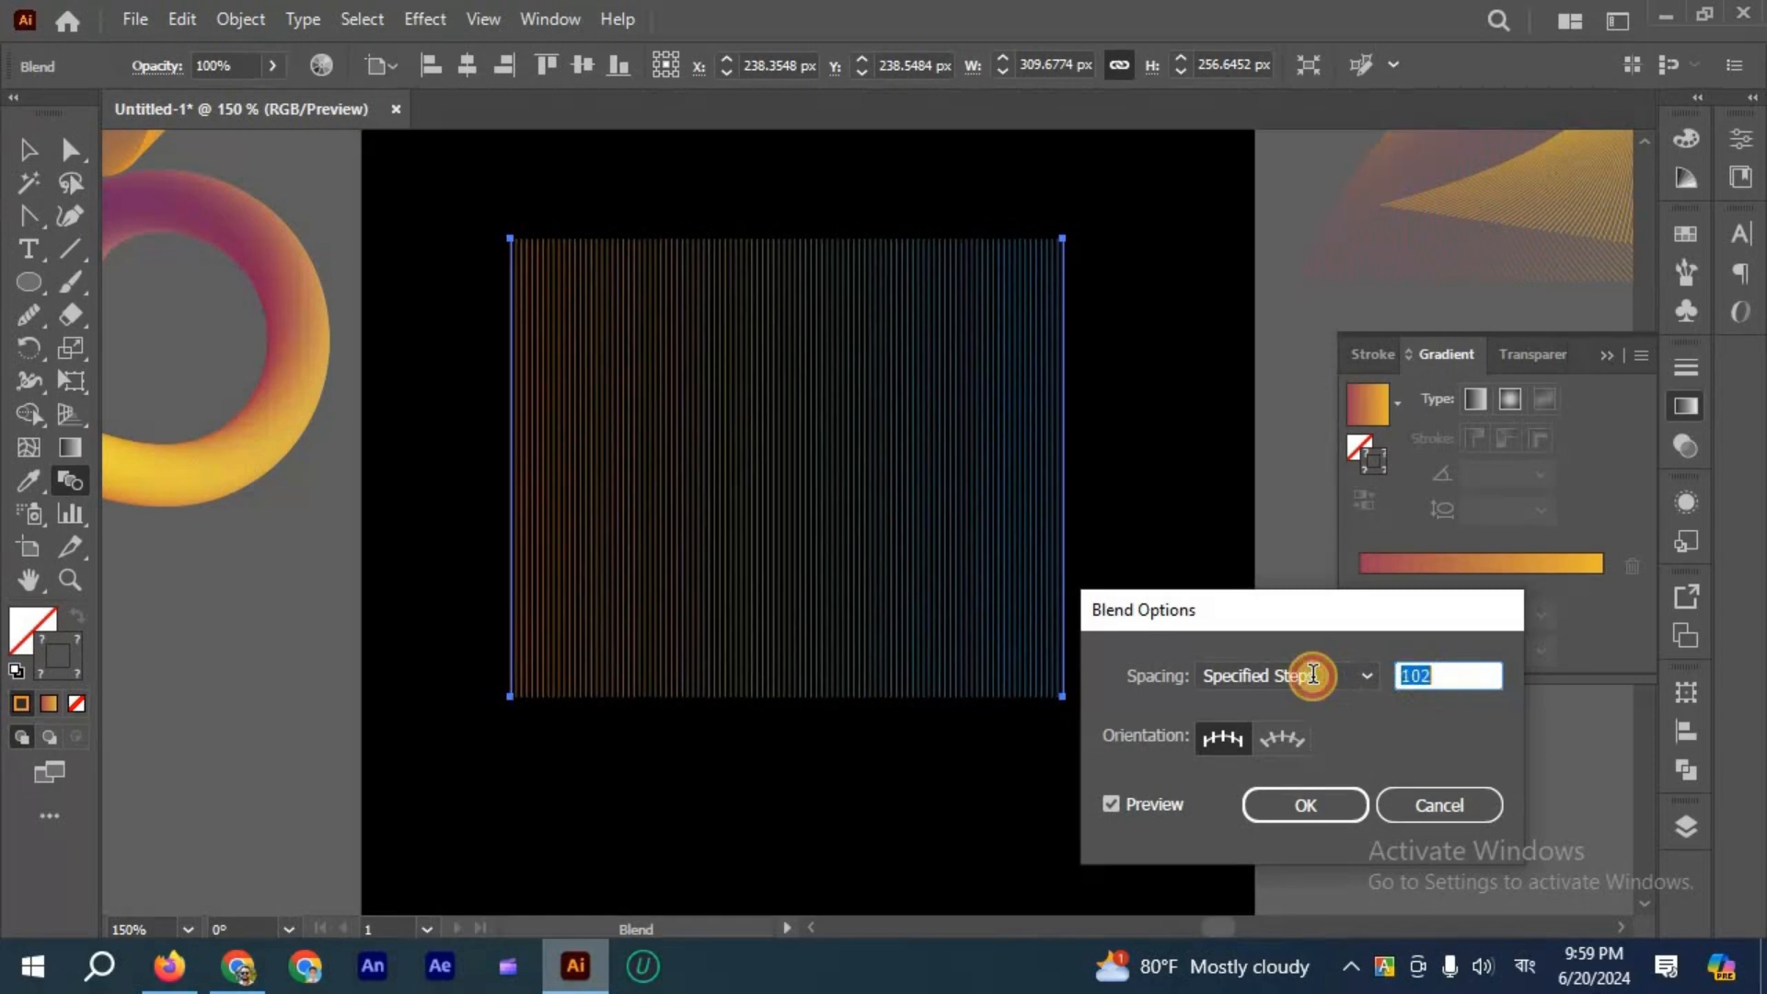
pyautogui.write('200')
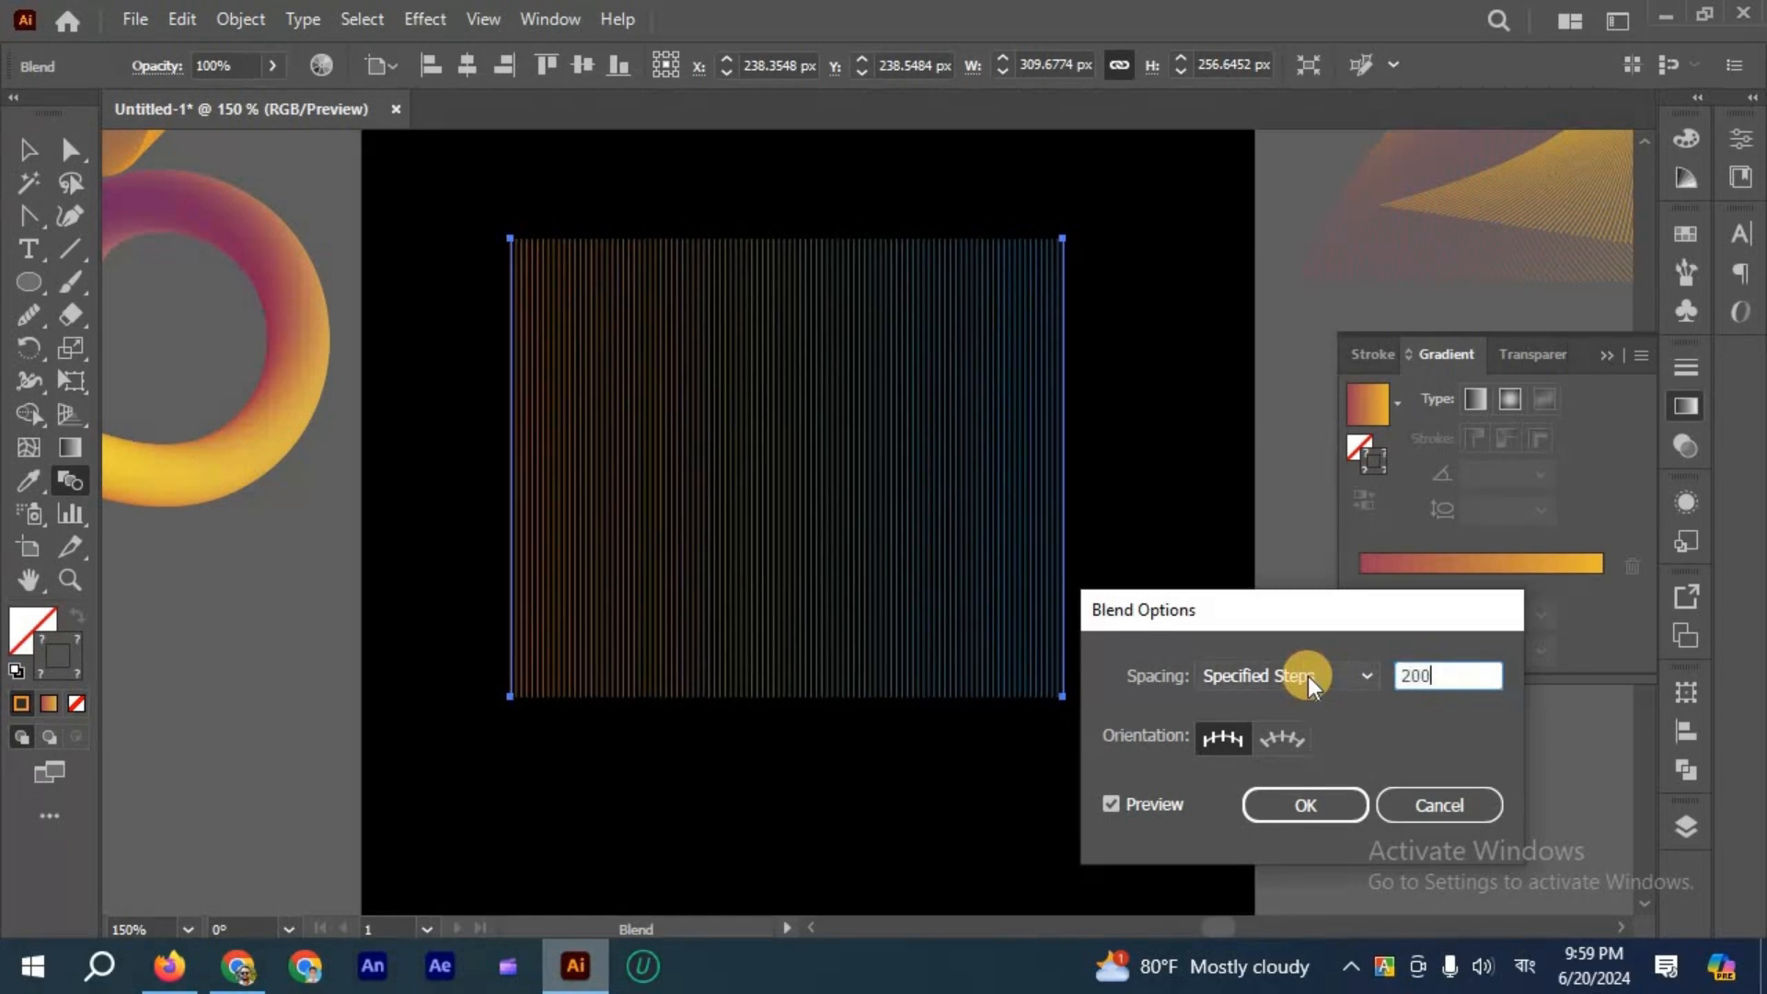
pyautogui.press('Return')
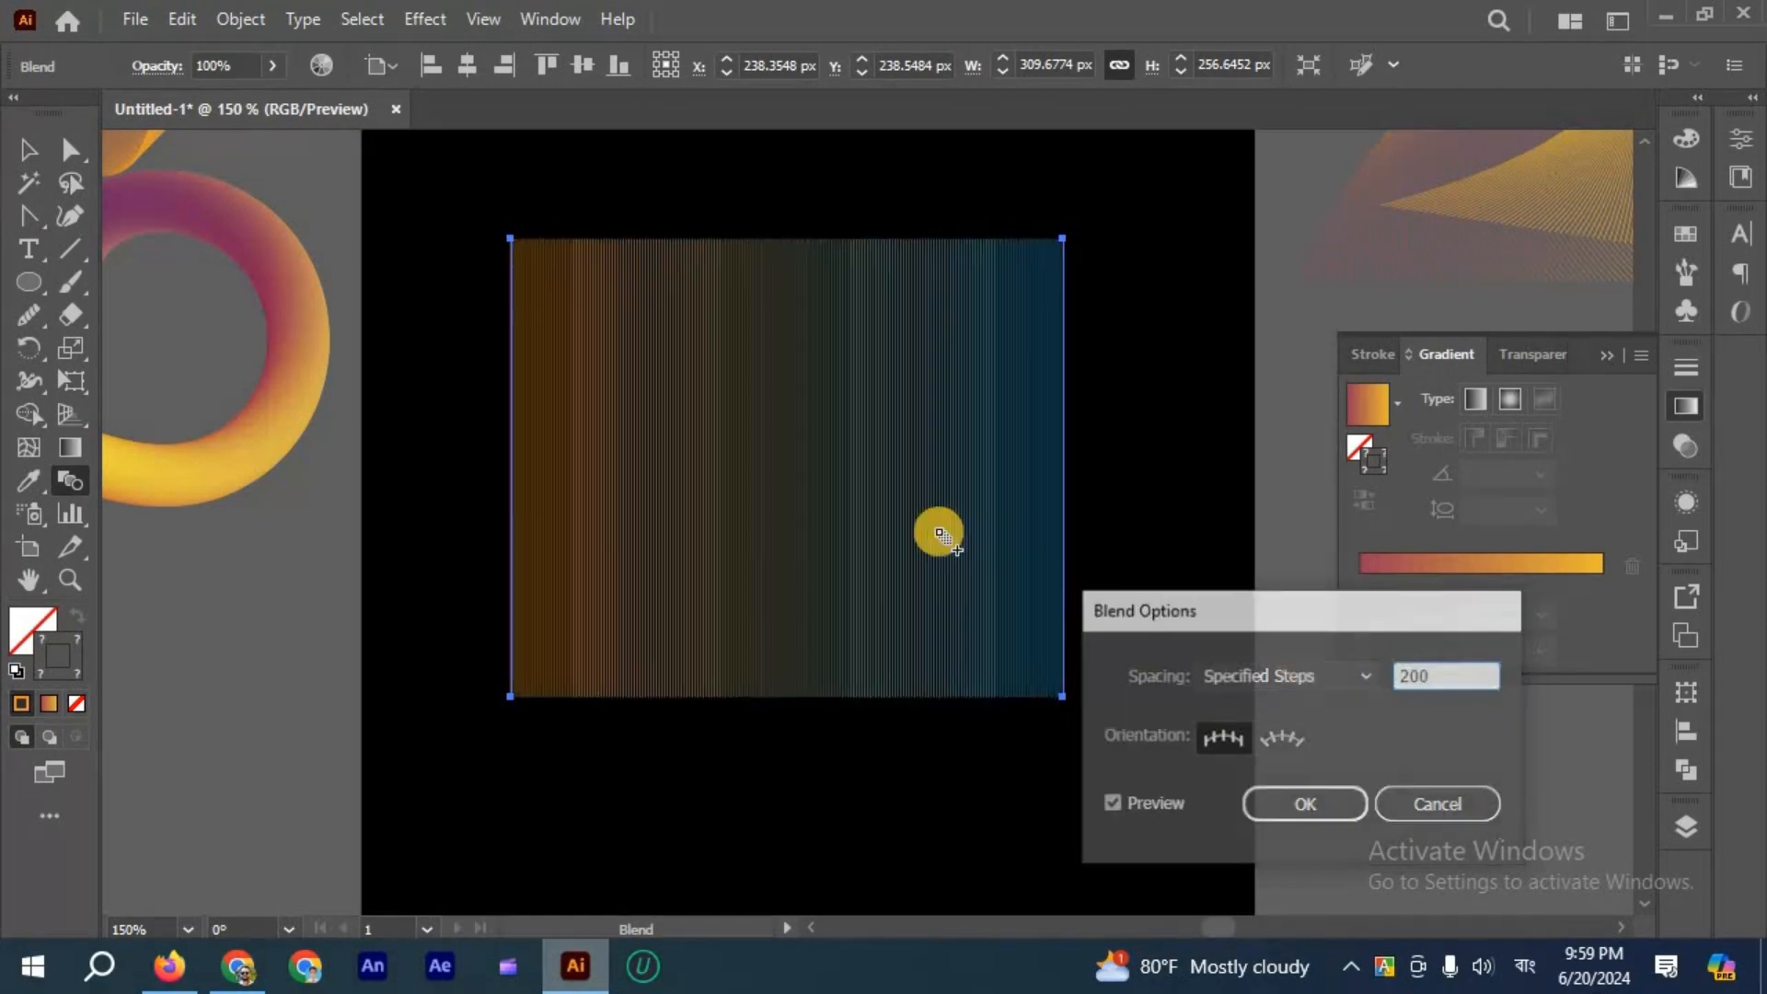
# Curve the orange and blue lines with the Anchor Point tool, extending handles from their upper and lower end points.
pyautogui.click(40, 213)
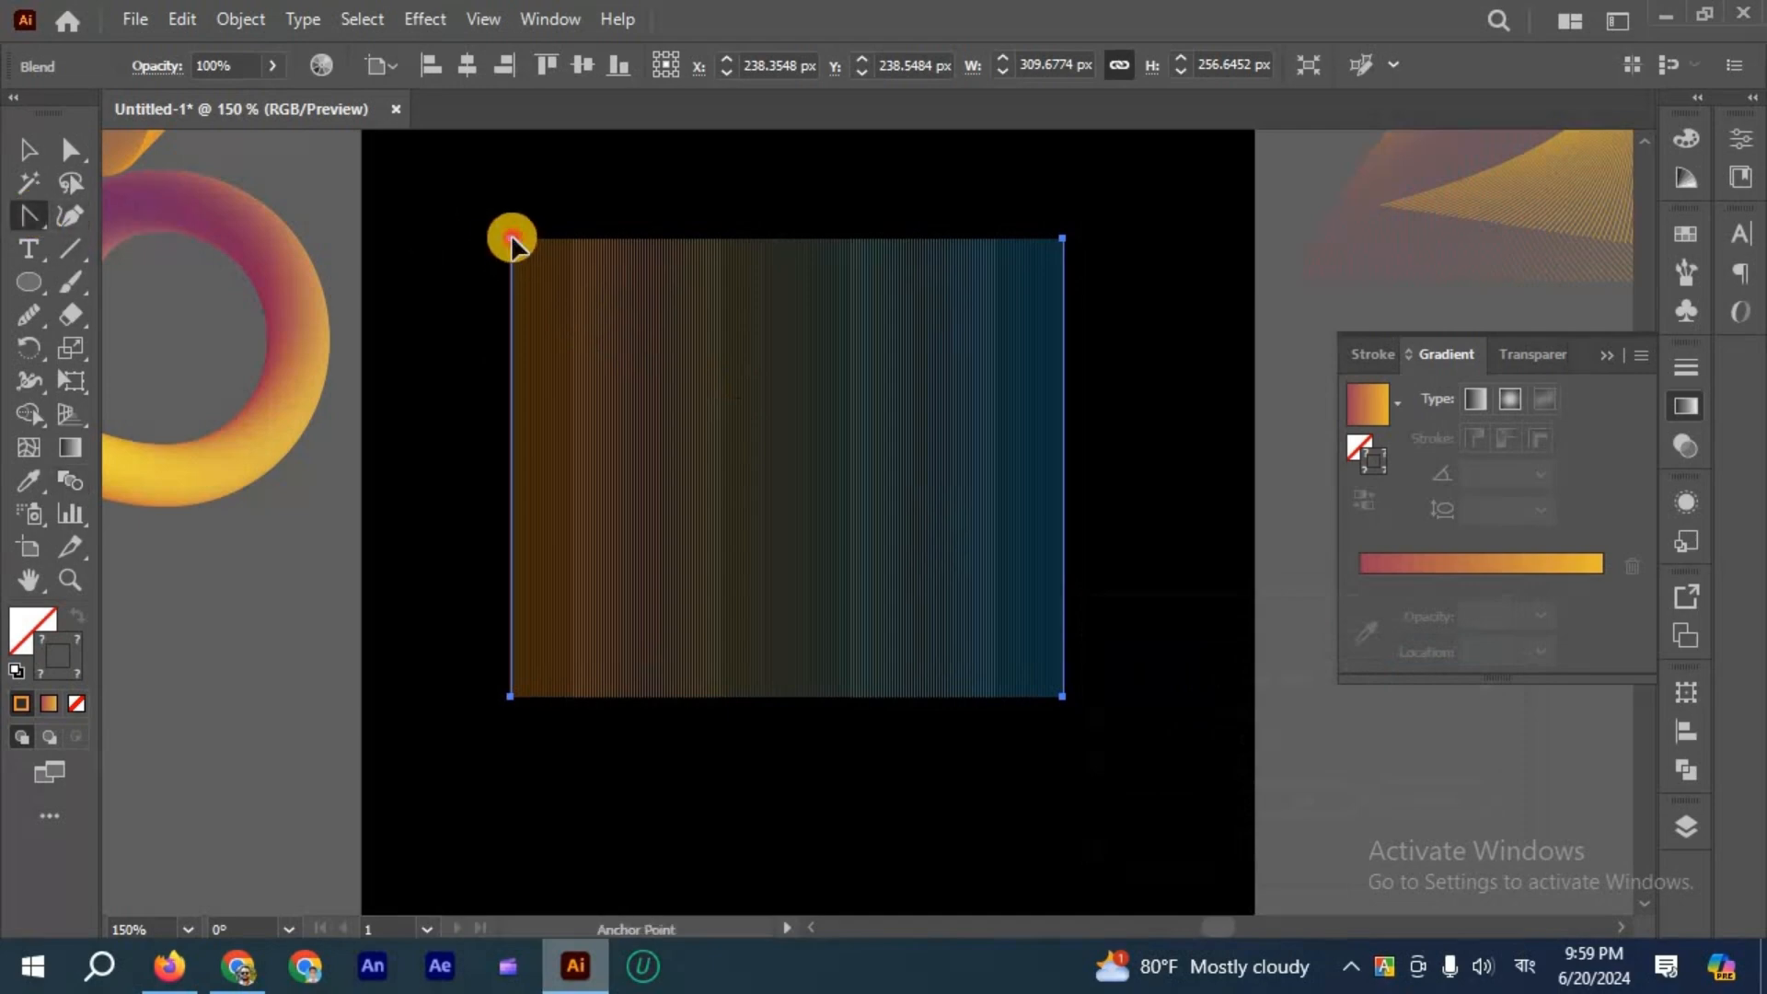
pyautogui.moveTo(608, 319); pyautogui.dragTo(111, 486)
pyautogui.scroll(-2, 446, 506)
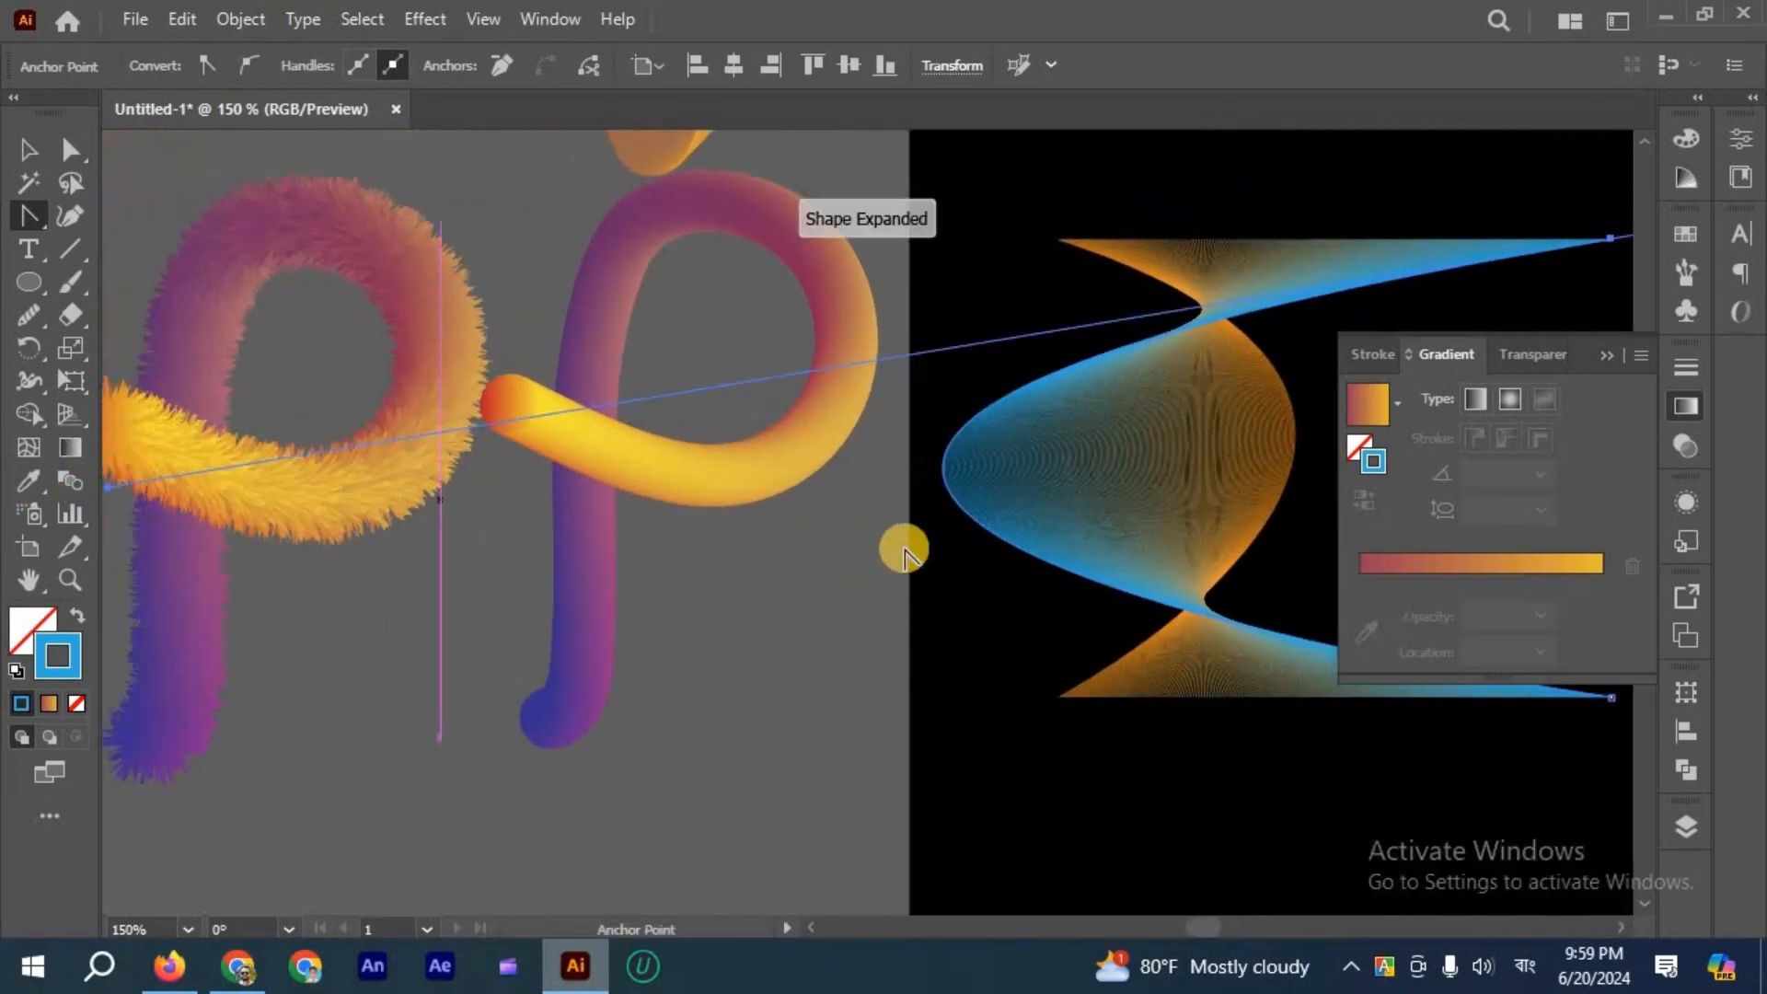
pyautogui.scroll(1, 947, 585)
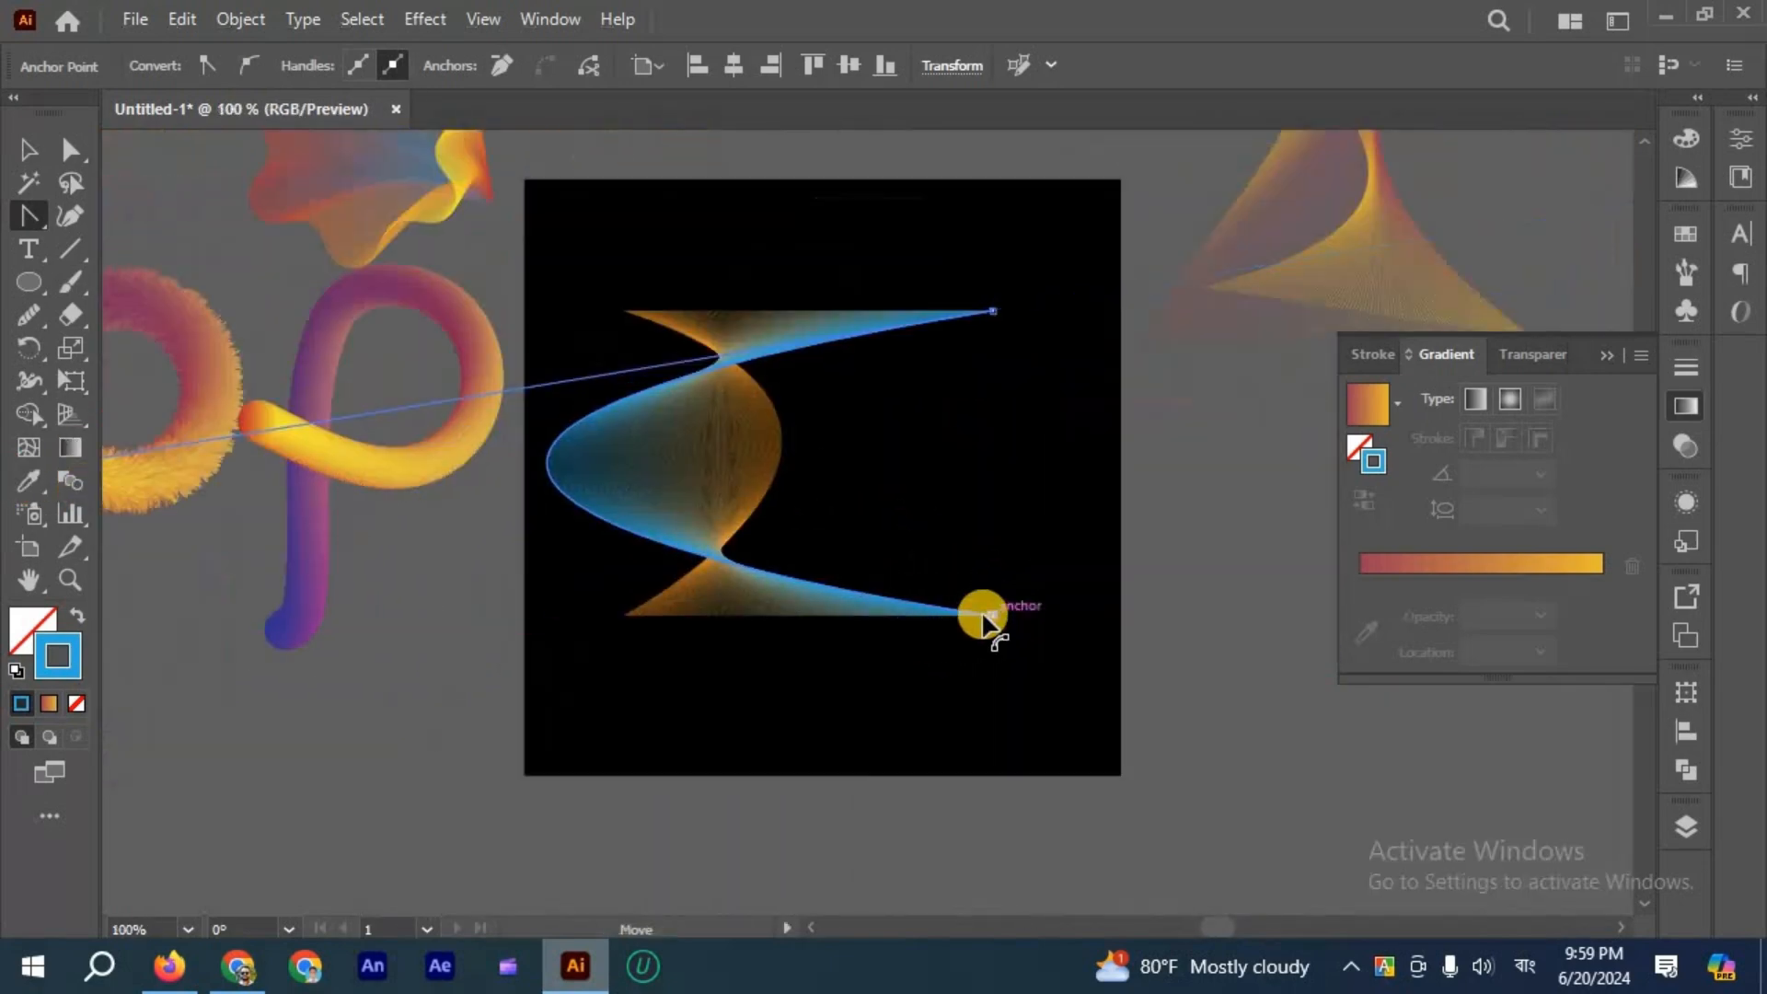
pyautogui.moveTo(991, 617); pyautogui.dragTo(1056, 338)
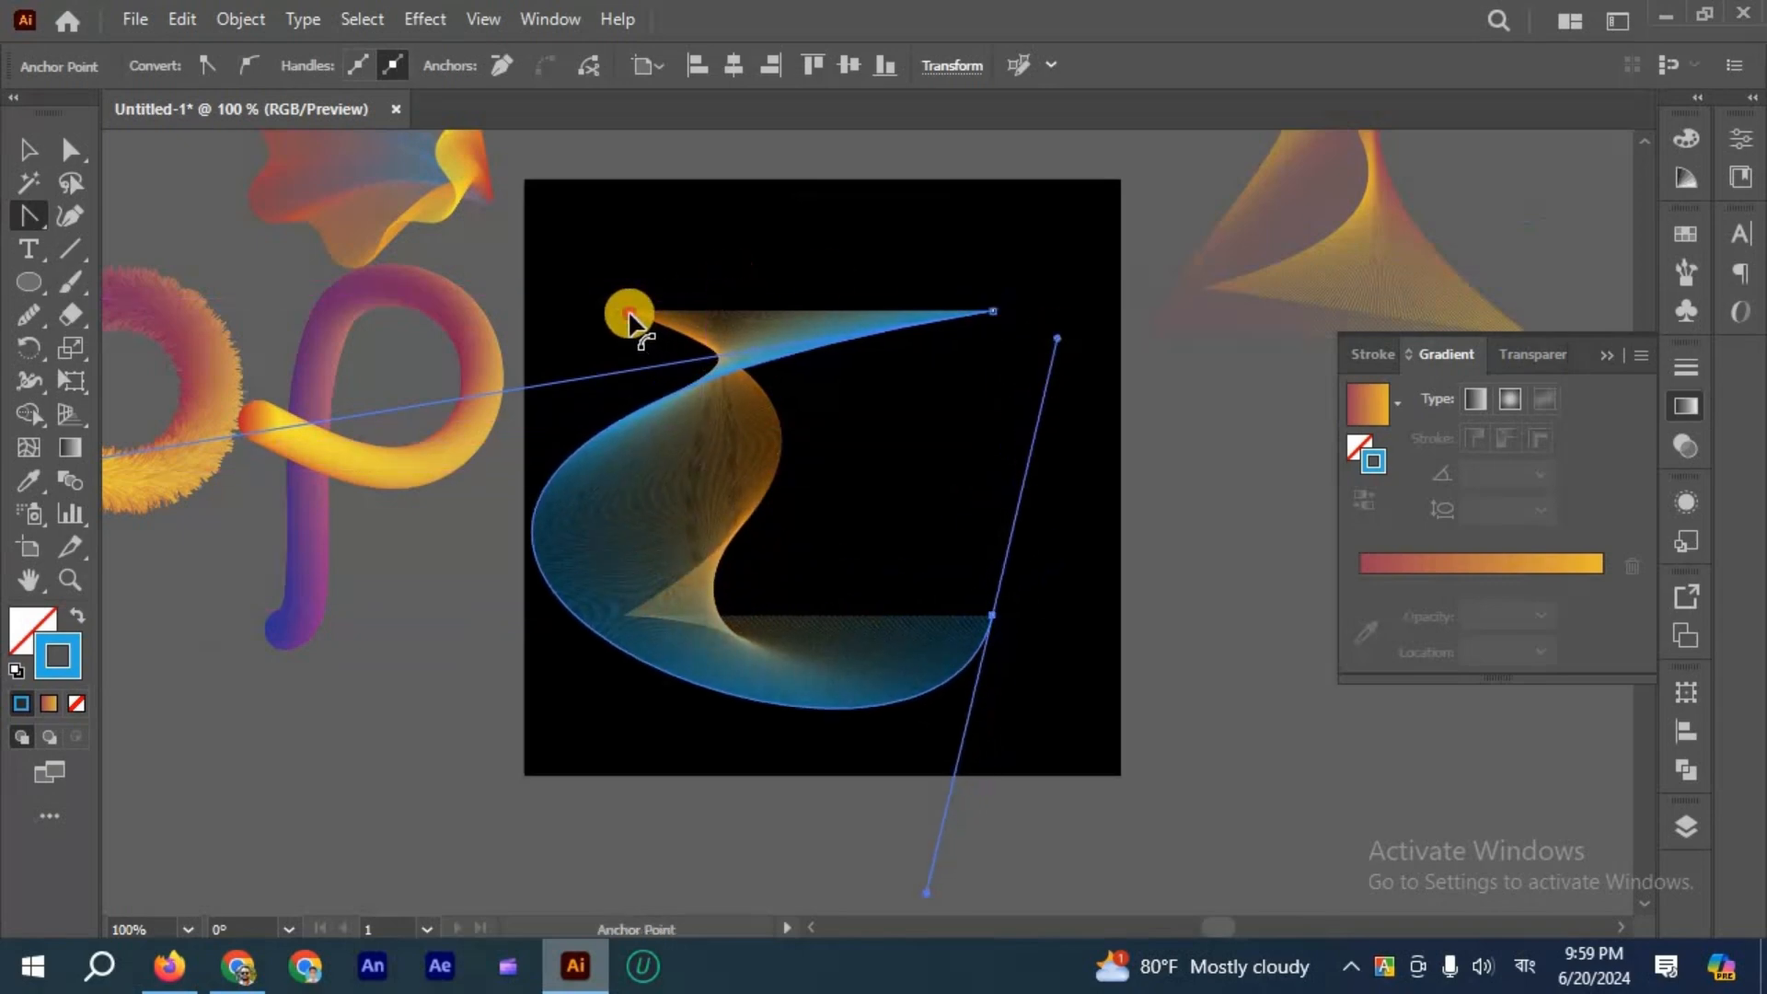
pyautogui.moveTo(629, 295); pyautogui.dragTo(918, 588)
pyautogui.moveTo(625, 616); pyautogui.dragTo(595, 789)
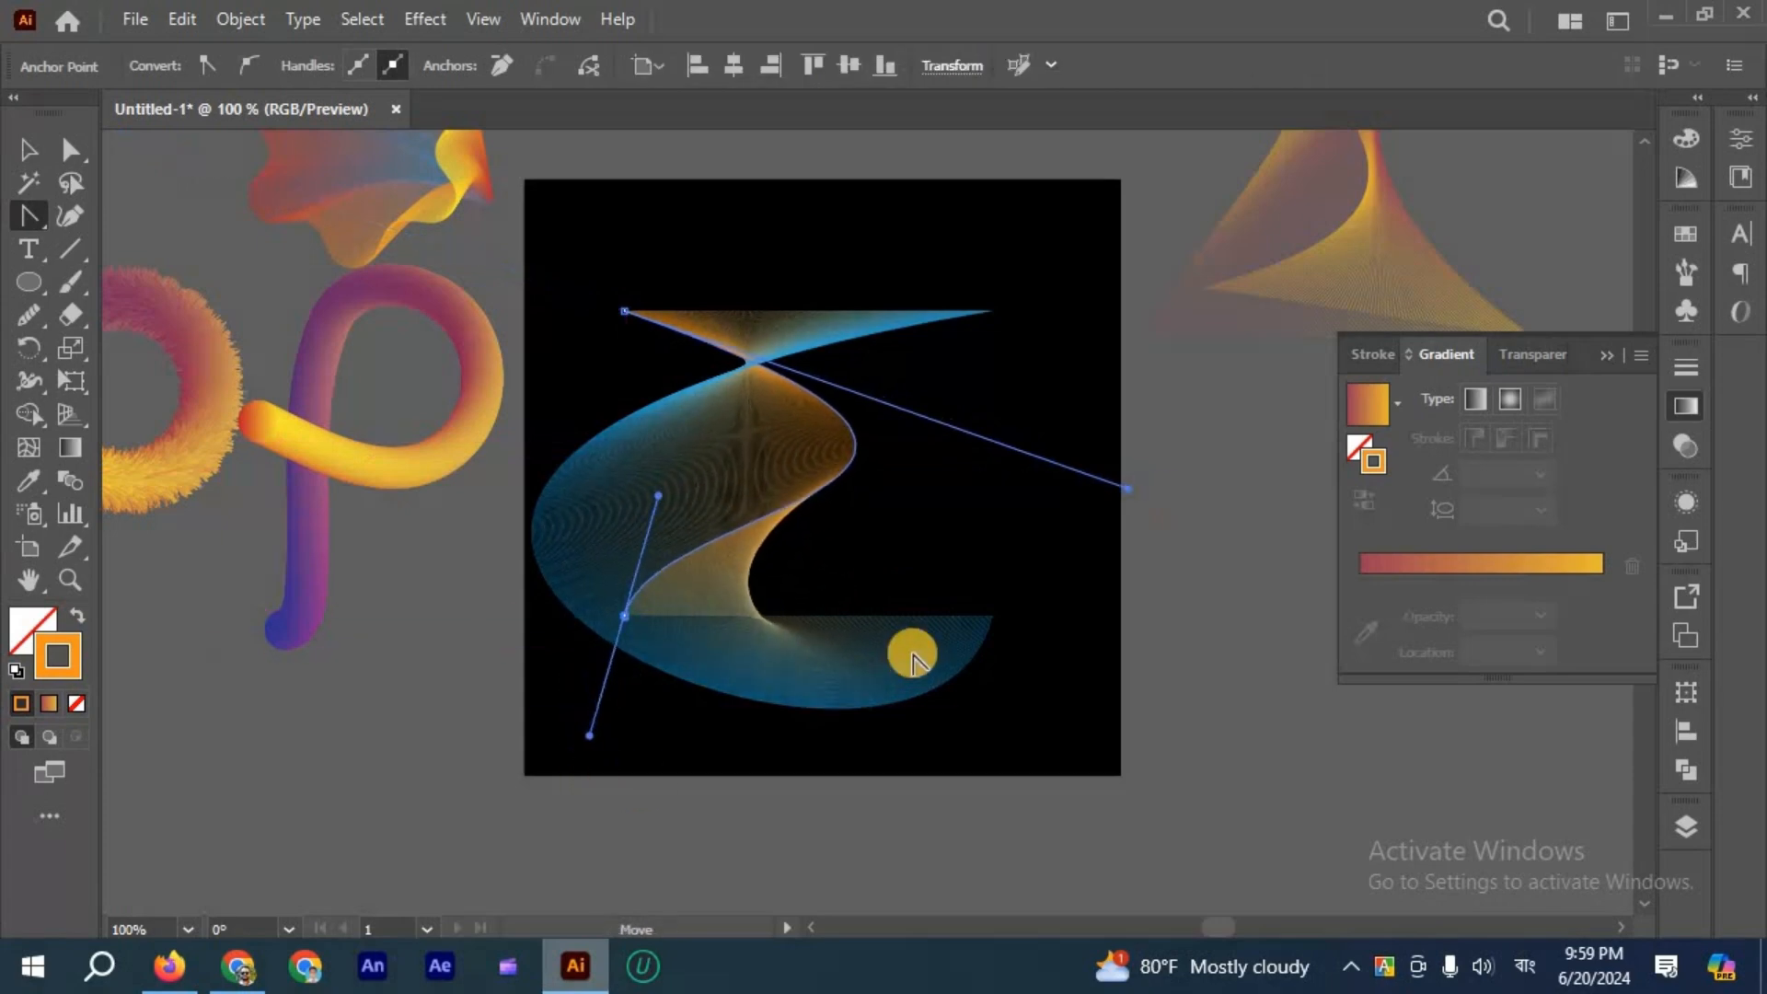
# Reshape the blue line's lower end with a shorter handle, readjust the orange line's upper curve, and deselect.
pyautogui.click(992, 618)
pyautogui.moveTo(992, 615); pyautogui.dragTo(1088, 667)
pyautogui.moveTo(986, 748); pyautogui.dragTo(963, 738)
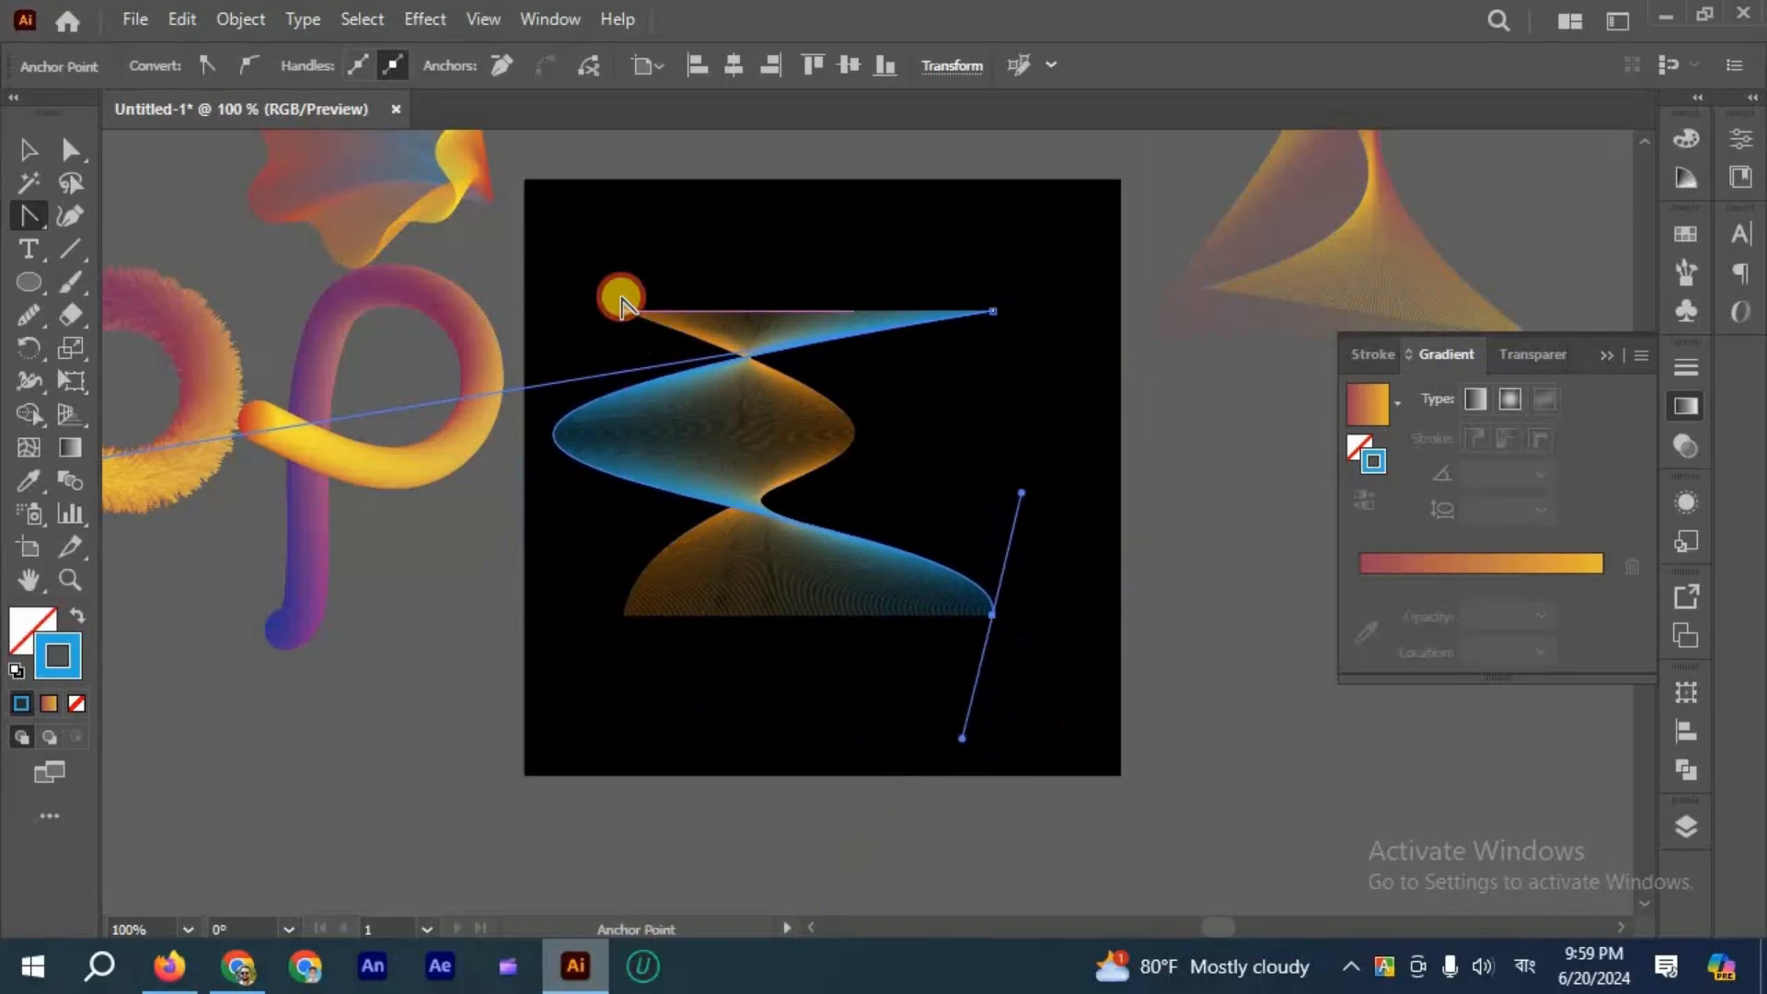
pyautogui.moveTo(611, 298); pyautogui.dragTo(1128, 489)
pyautogui.click(26, 149)
pyautogui.click(387, 573)
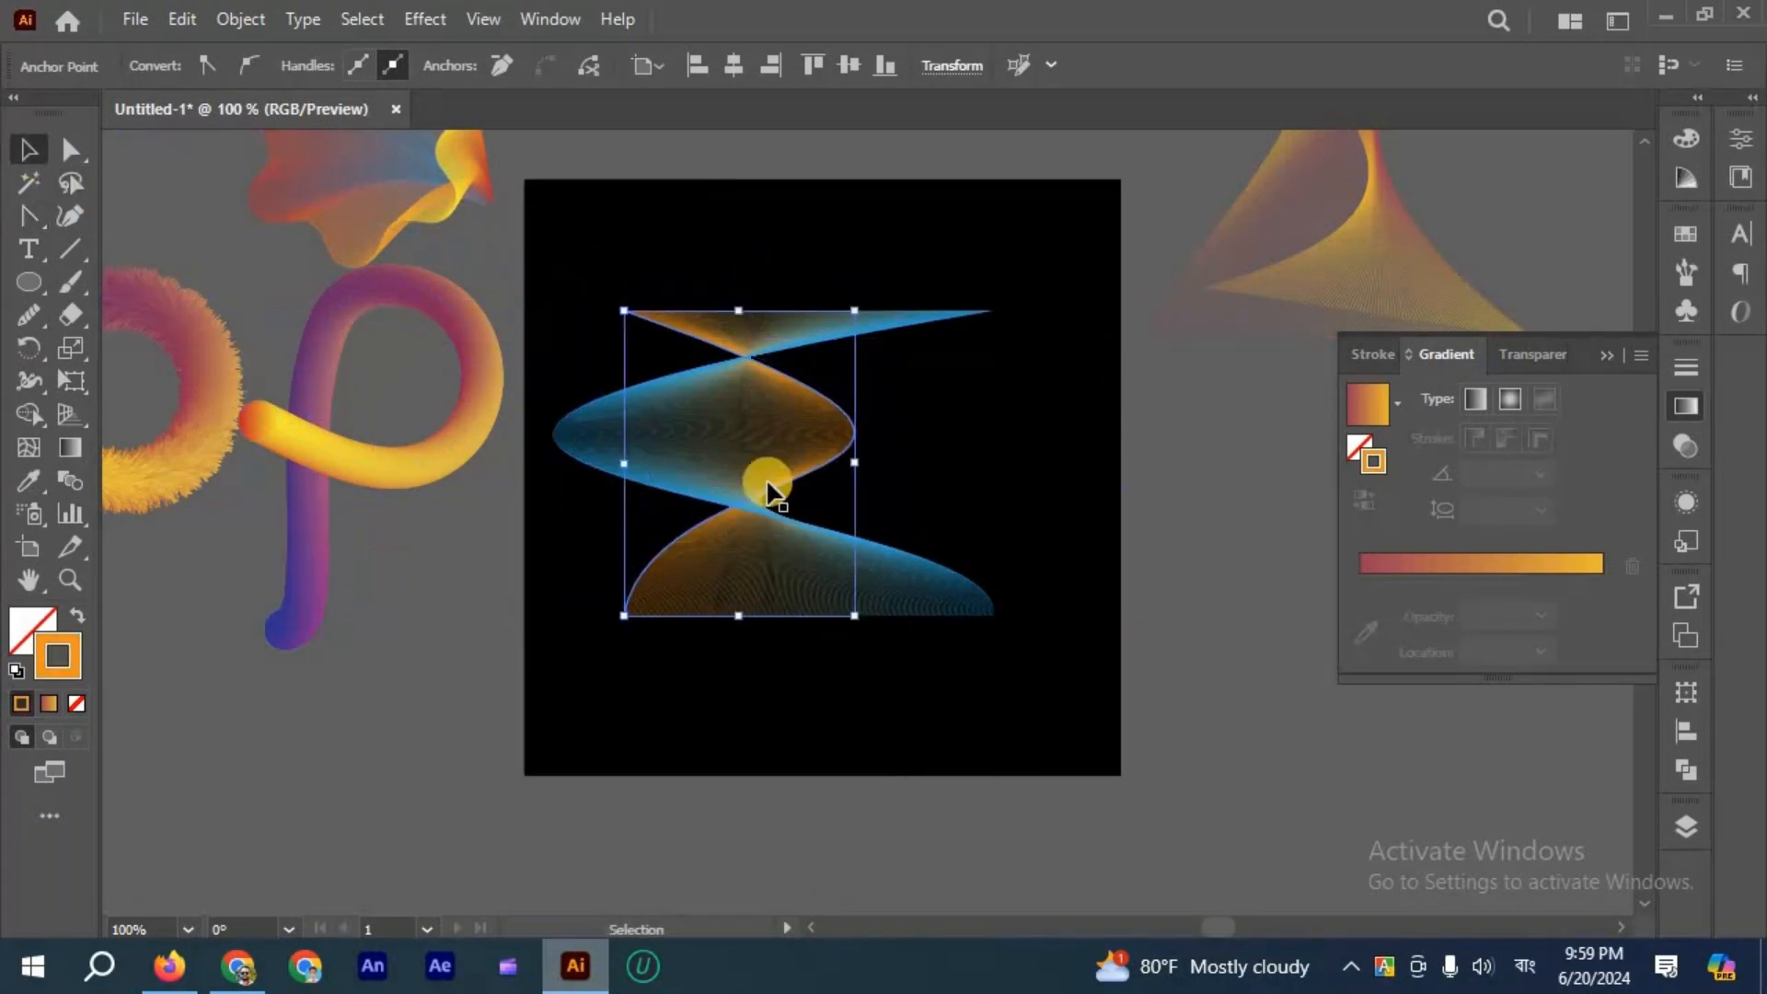
# Select the curved blend with the Direct Selection tool and move it slightly up and to the left.
pyautogui.scroll(1, 955, 587)
pyautogui.scroll(-1, 782, 488)
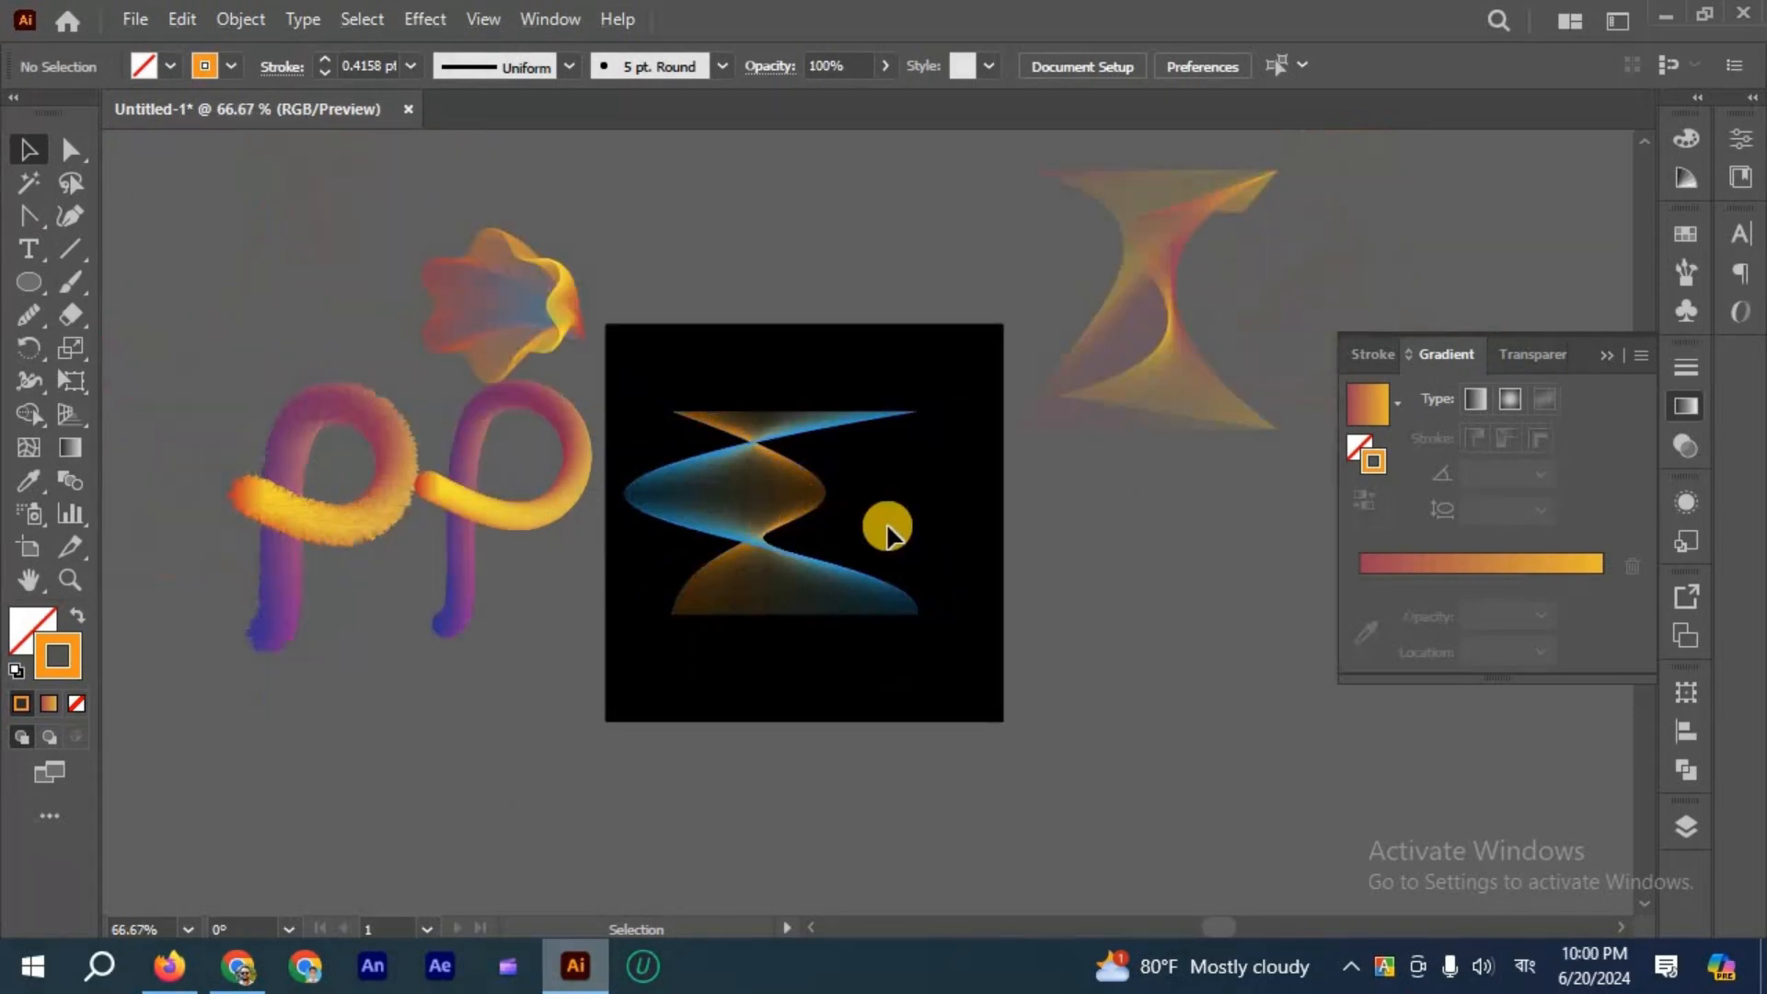
pyautogui.scroll(1, 788, 524)
pyautogui.click(813, 517)
pyautogui.press('a')
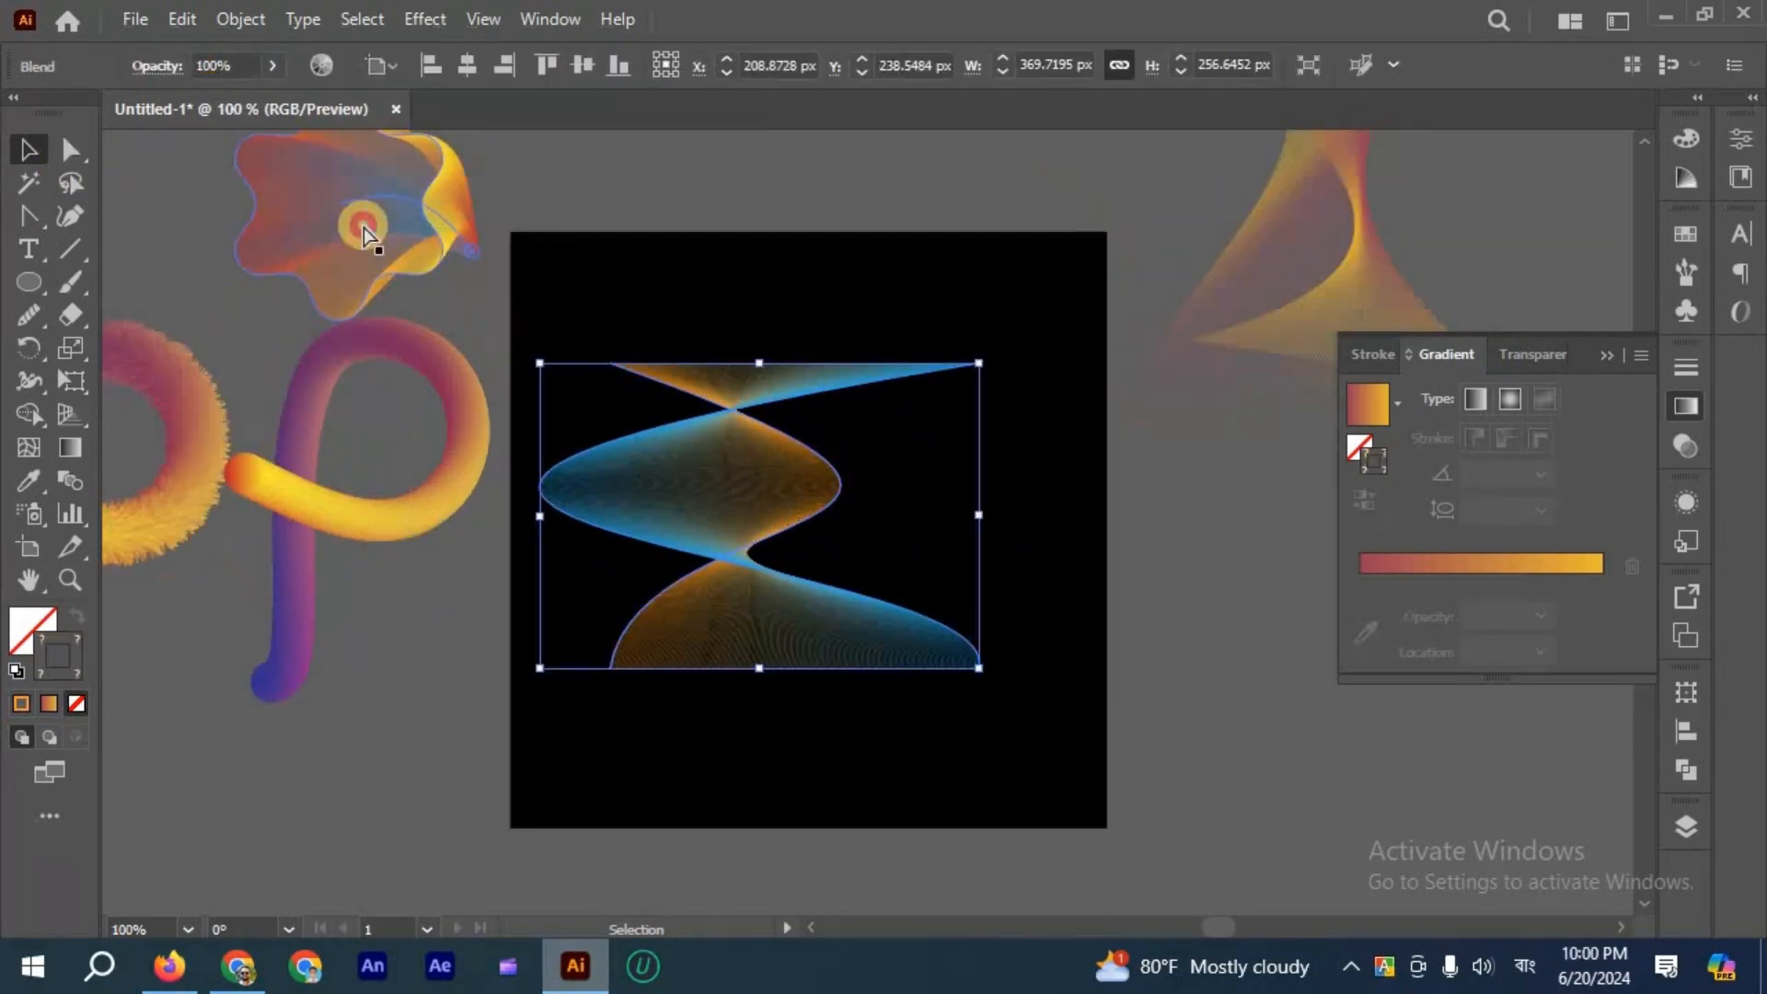
pyautogui.click(833, 517)
pyautogui.scroll(1, 807, 501)
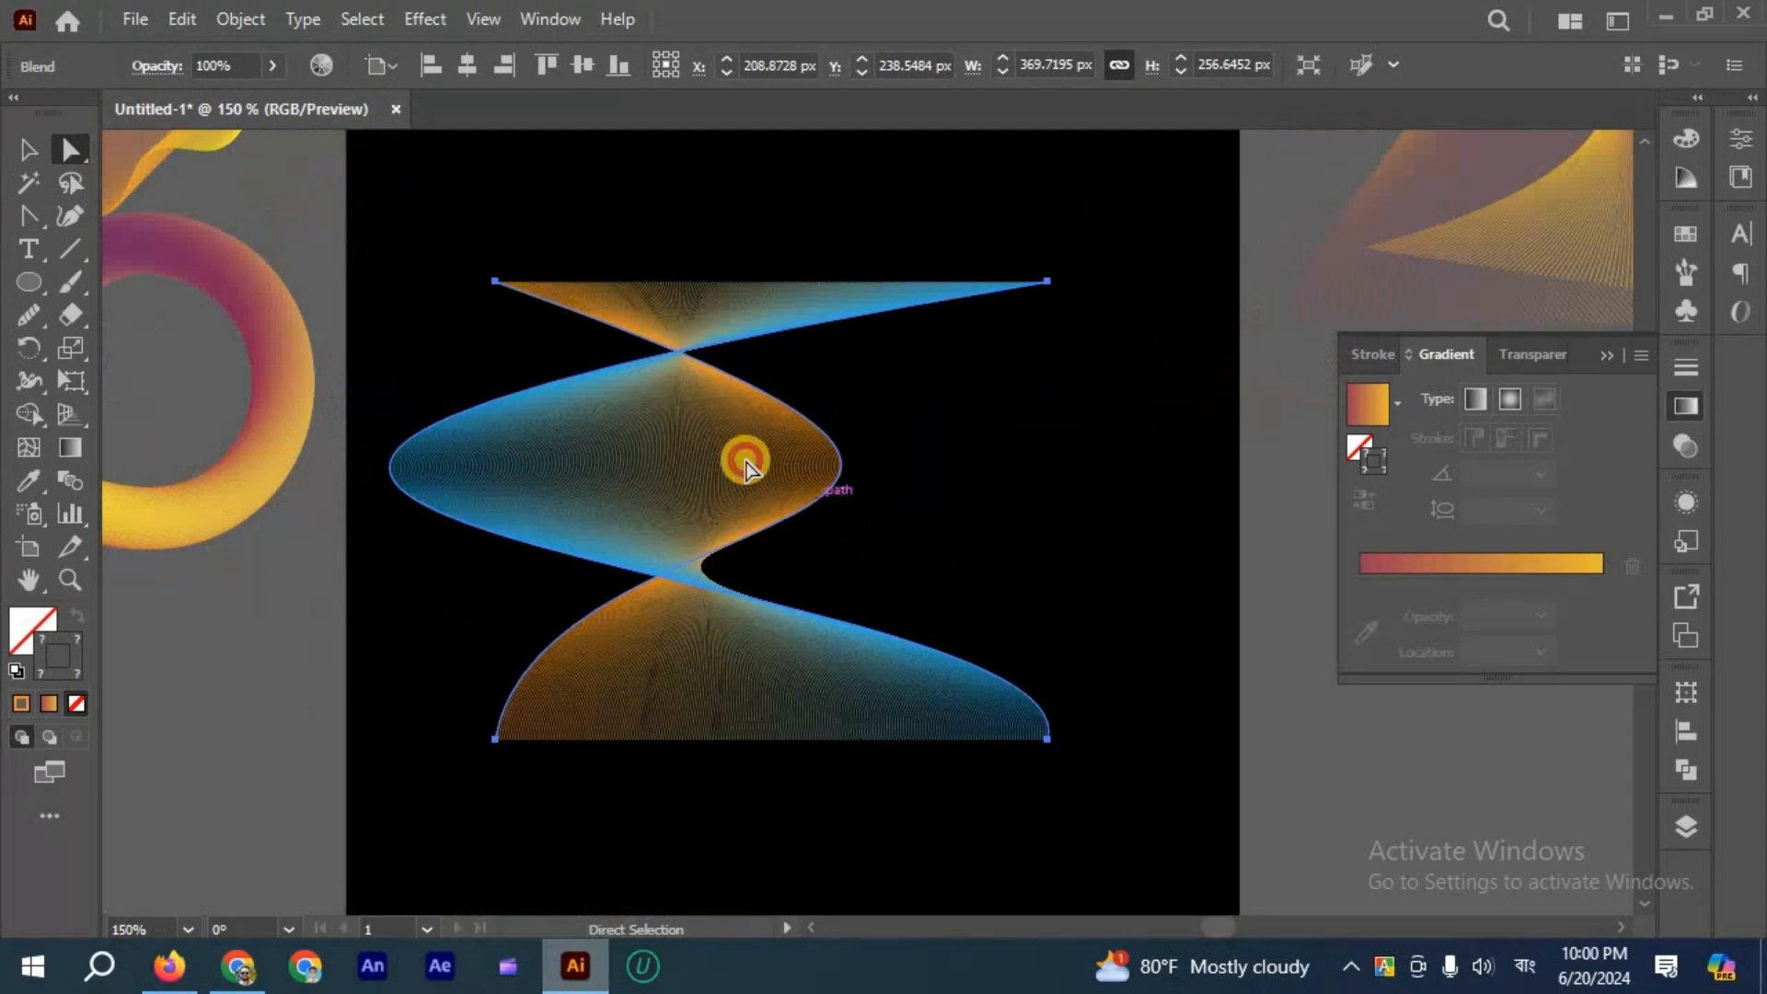
pyautogui.moveTo(747, 468); pyautogui.dragTo(673, 428)
# Adjust the curve handles at the lower ends of both lines and move the blend right to X 250 px.
pyautogui.moveTo(418, 703); pyautogui.dragTo(685, 304)
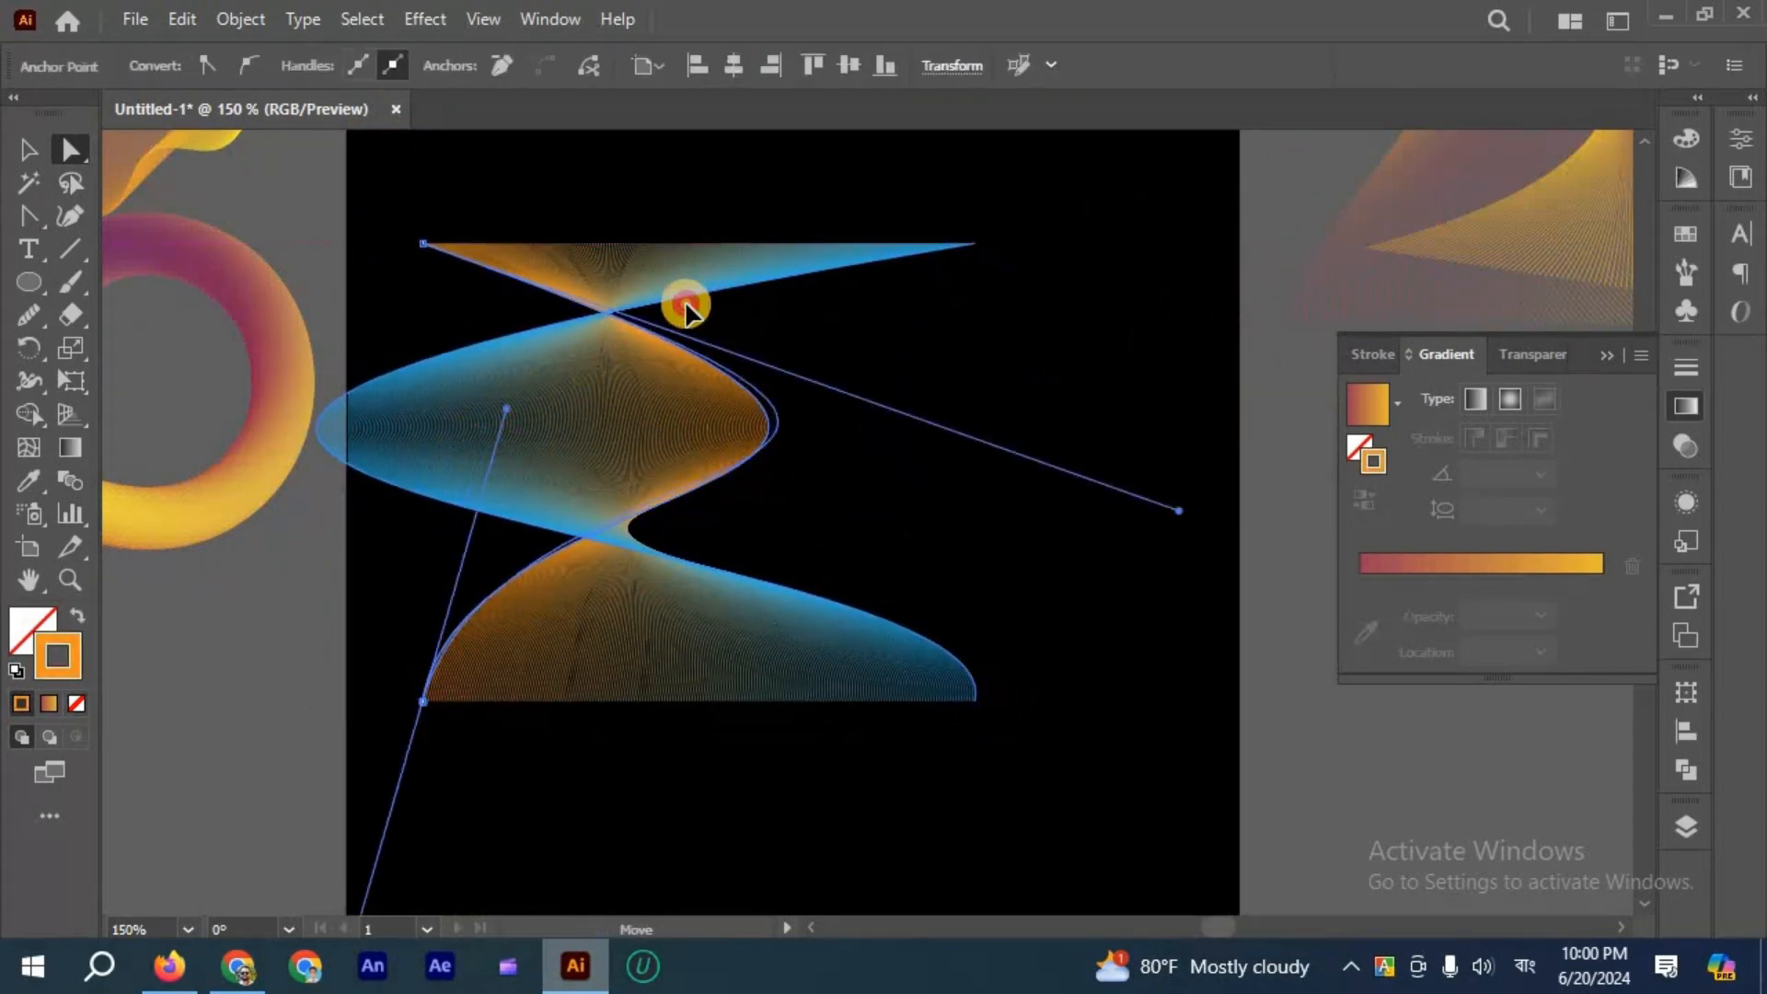
pyautogui.moveTo(975, 703); pyautogui.dragTo(975, 516)
pyautogui.moveTo(795, 506); pyautogui.dragTo(791, 502)
pyautogui.moveTo(663, 442); pyautogui.dragTo(838, 442)
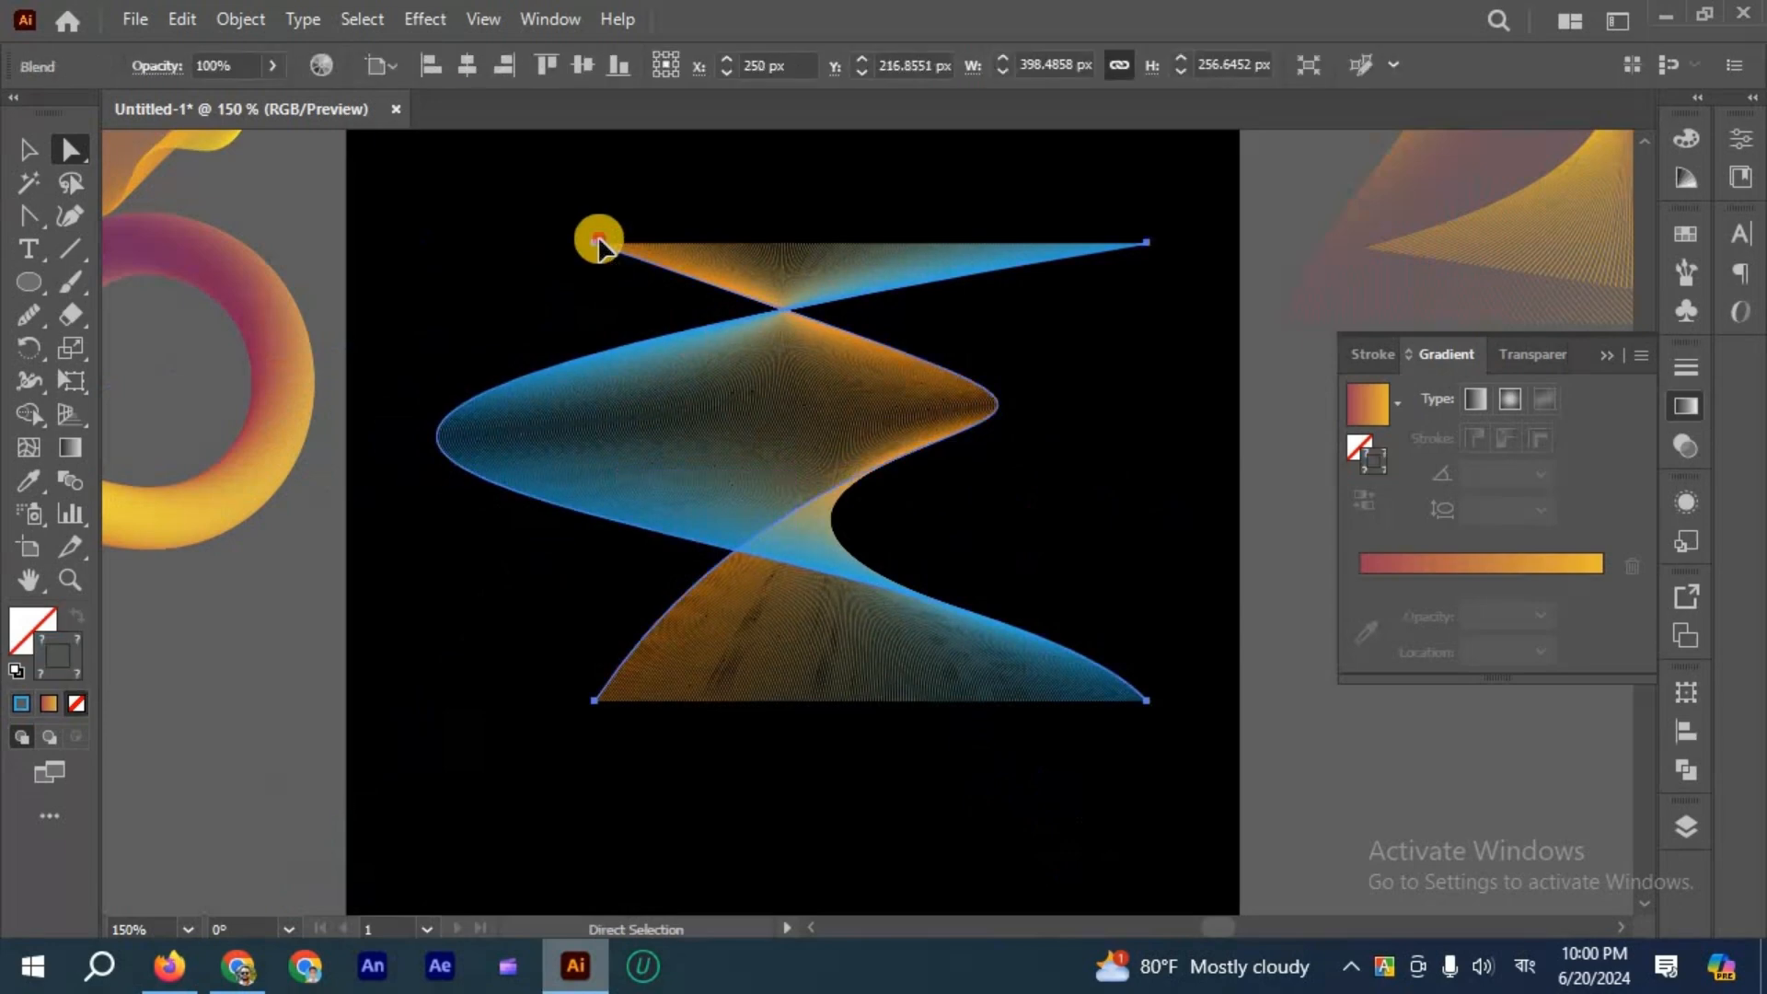
# Raise the orange line's top anchor about 36 px, lower the blue line's top anchor, and adjust the blue line's lower handle.
pyautogui.moveTo(599, 244); pyautogui.dragTo(595, 178)
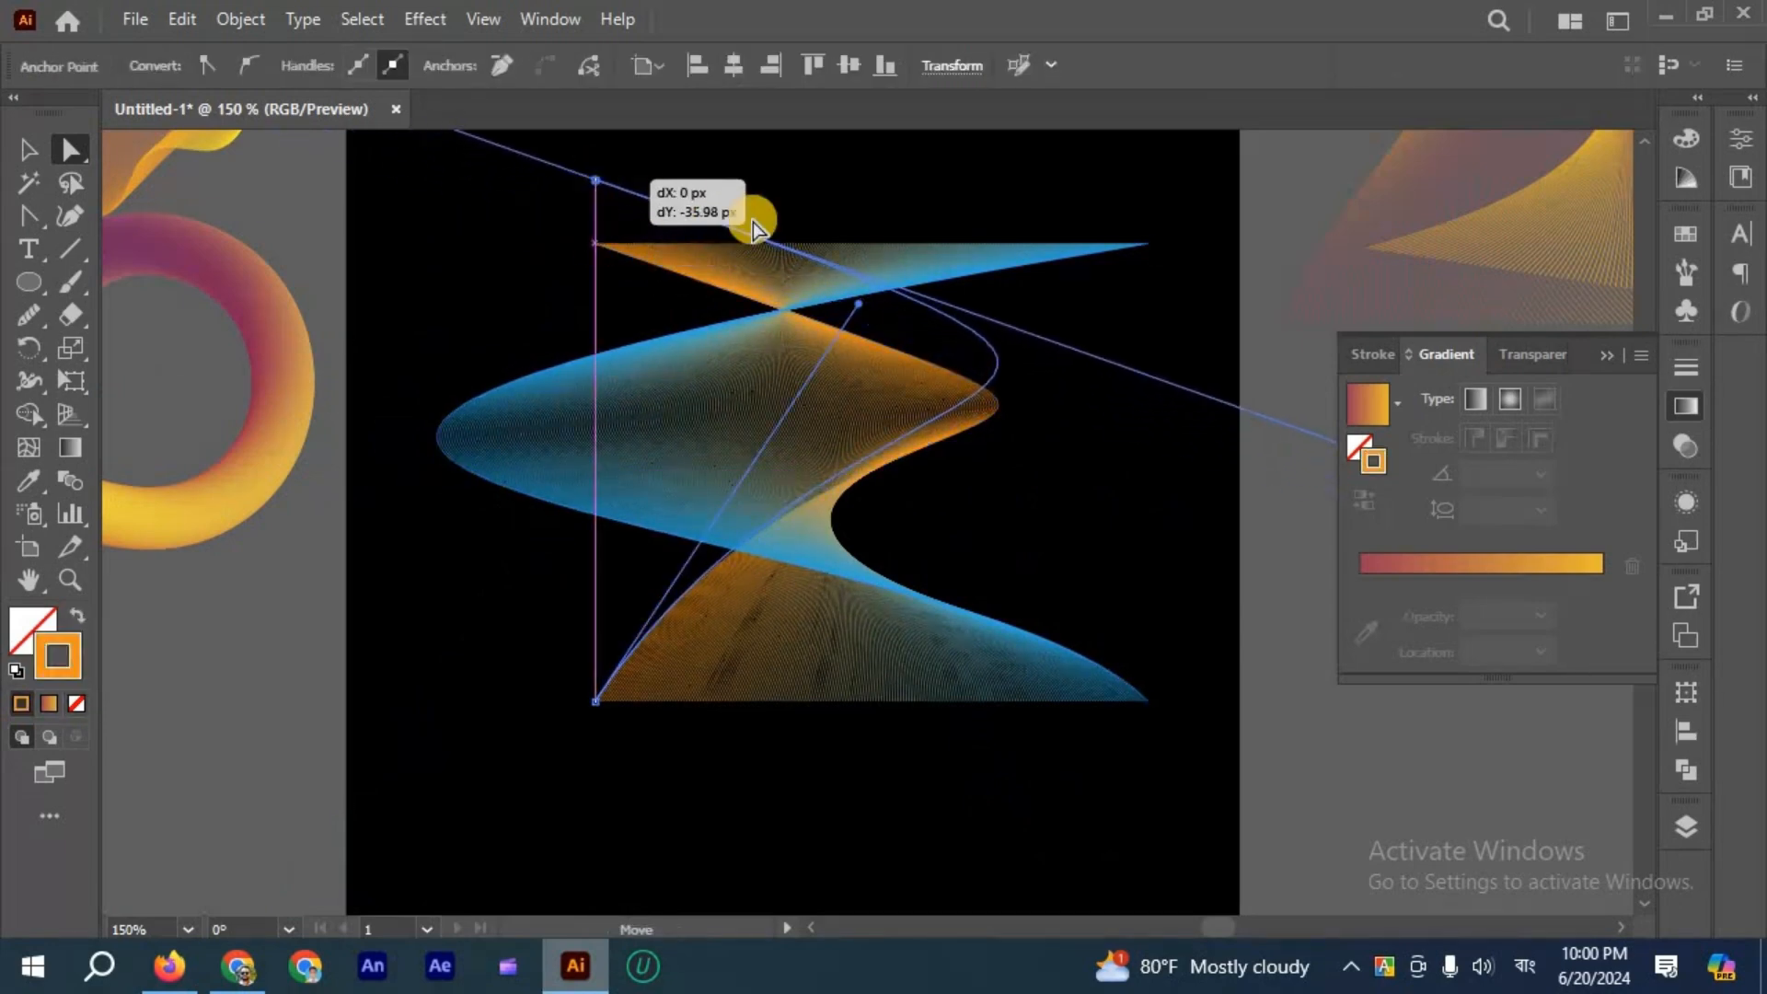
pyautogui.moveTo(1146, 245); pyautogui.dragTo(1146, 322)
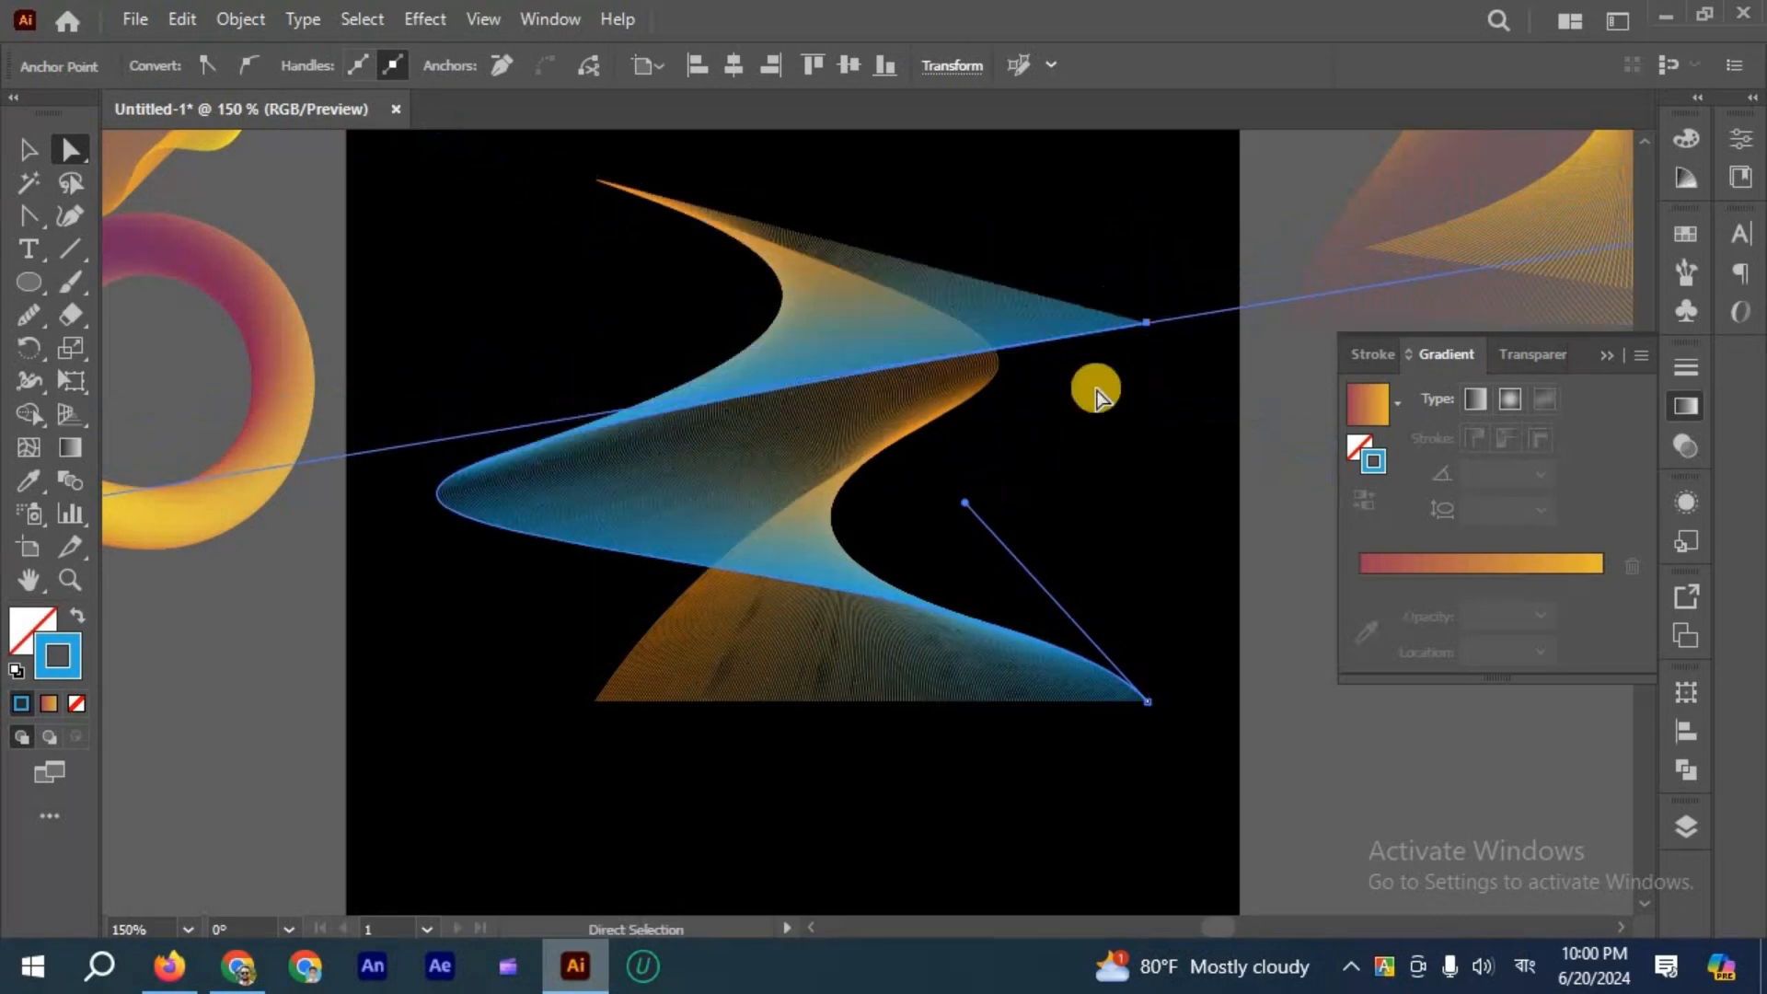
pyautogui.moveTo(1146, 322); pyautogui.dragTo(1148, 315)
pyautogui.moveTo(965, 502); pyautogui.dragTo(875, 553)
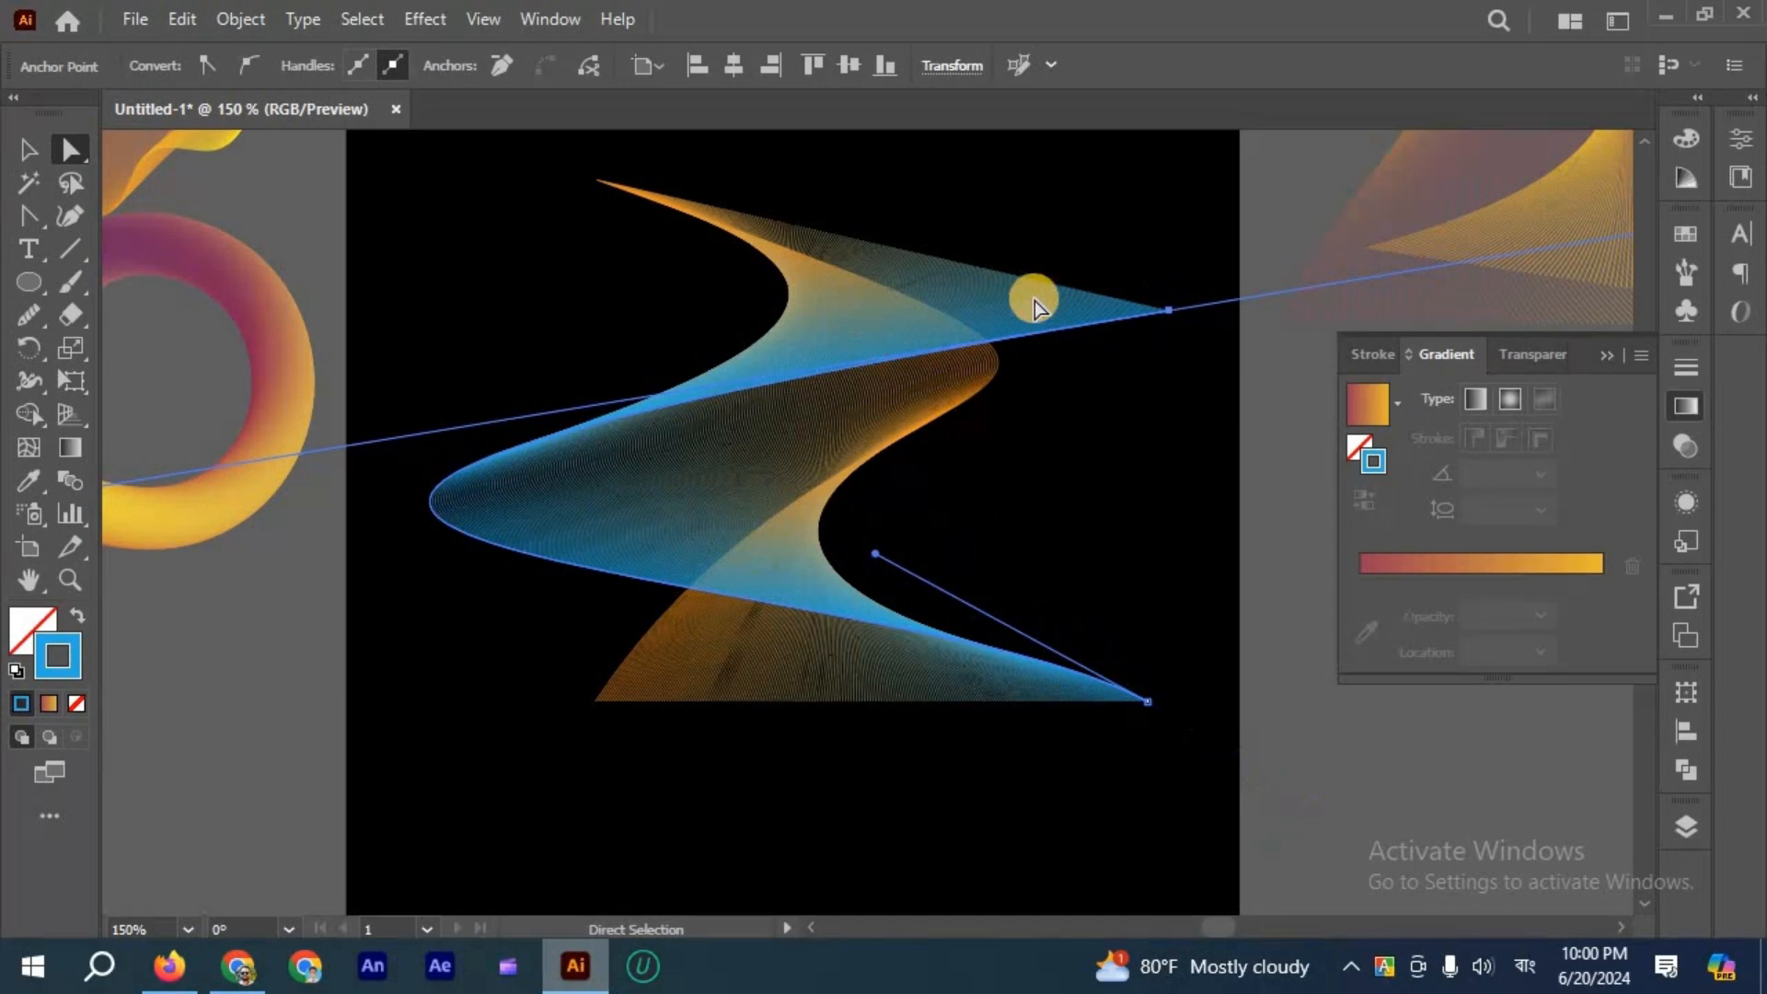
pyautogui.click(1053, 440)
# Move the twisted blend off the artboard, about 606 px left and 293 px down, below the P artworks.
pyautogui.scroll(-2, 1049, 440)
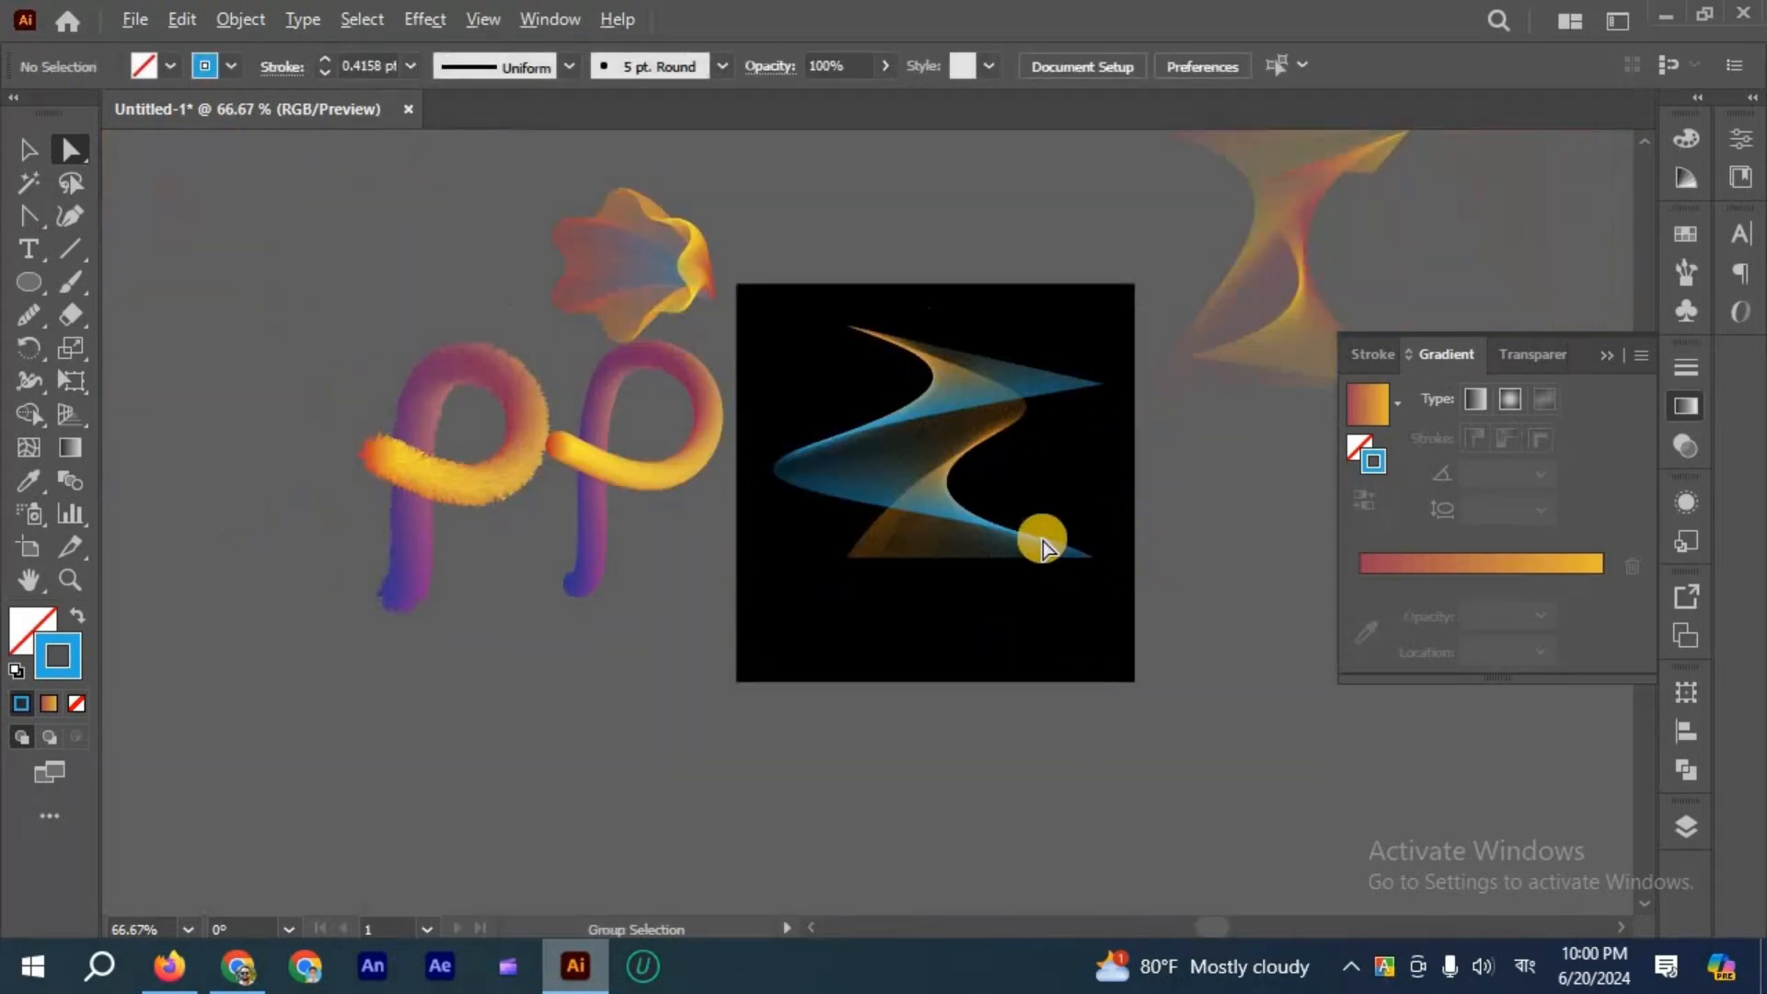
pyautogui.scroll(1, 1041, 538)
pyautogui.scroll(-1, 887, 473)
pyautogui.click(27, 151)
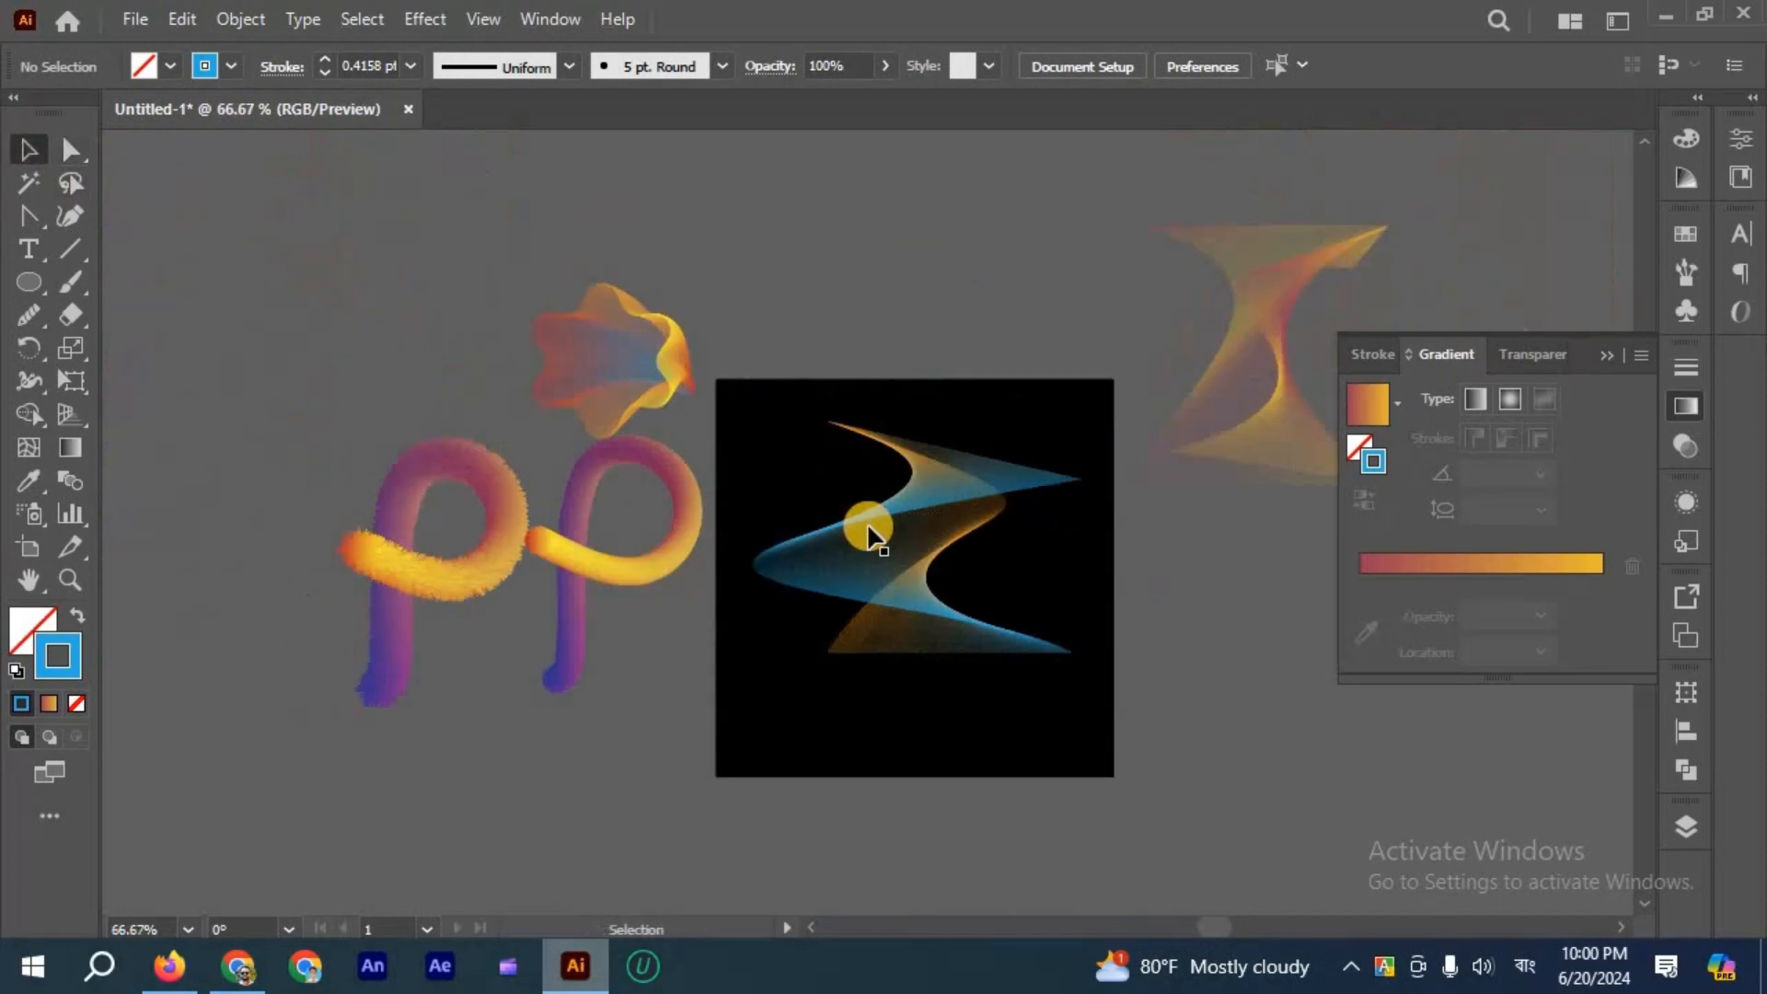
pyautogui.scroll(-1, 891, 491)
pyautogui.moveTo(891, 490); pyautogui.dragTo(445, 730)
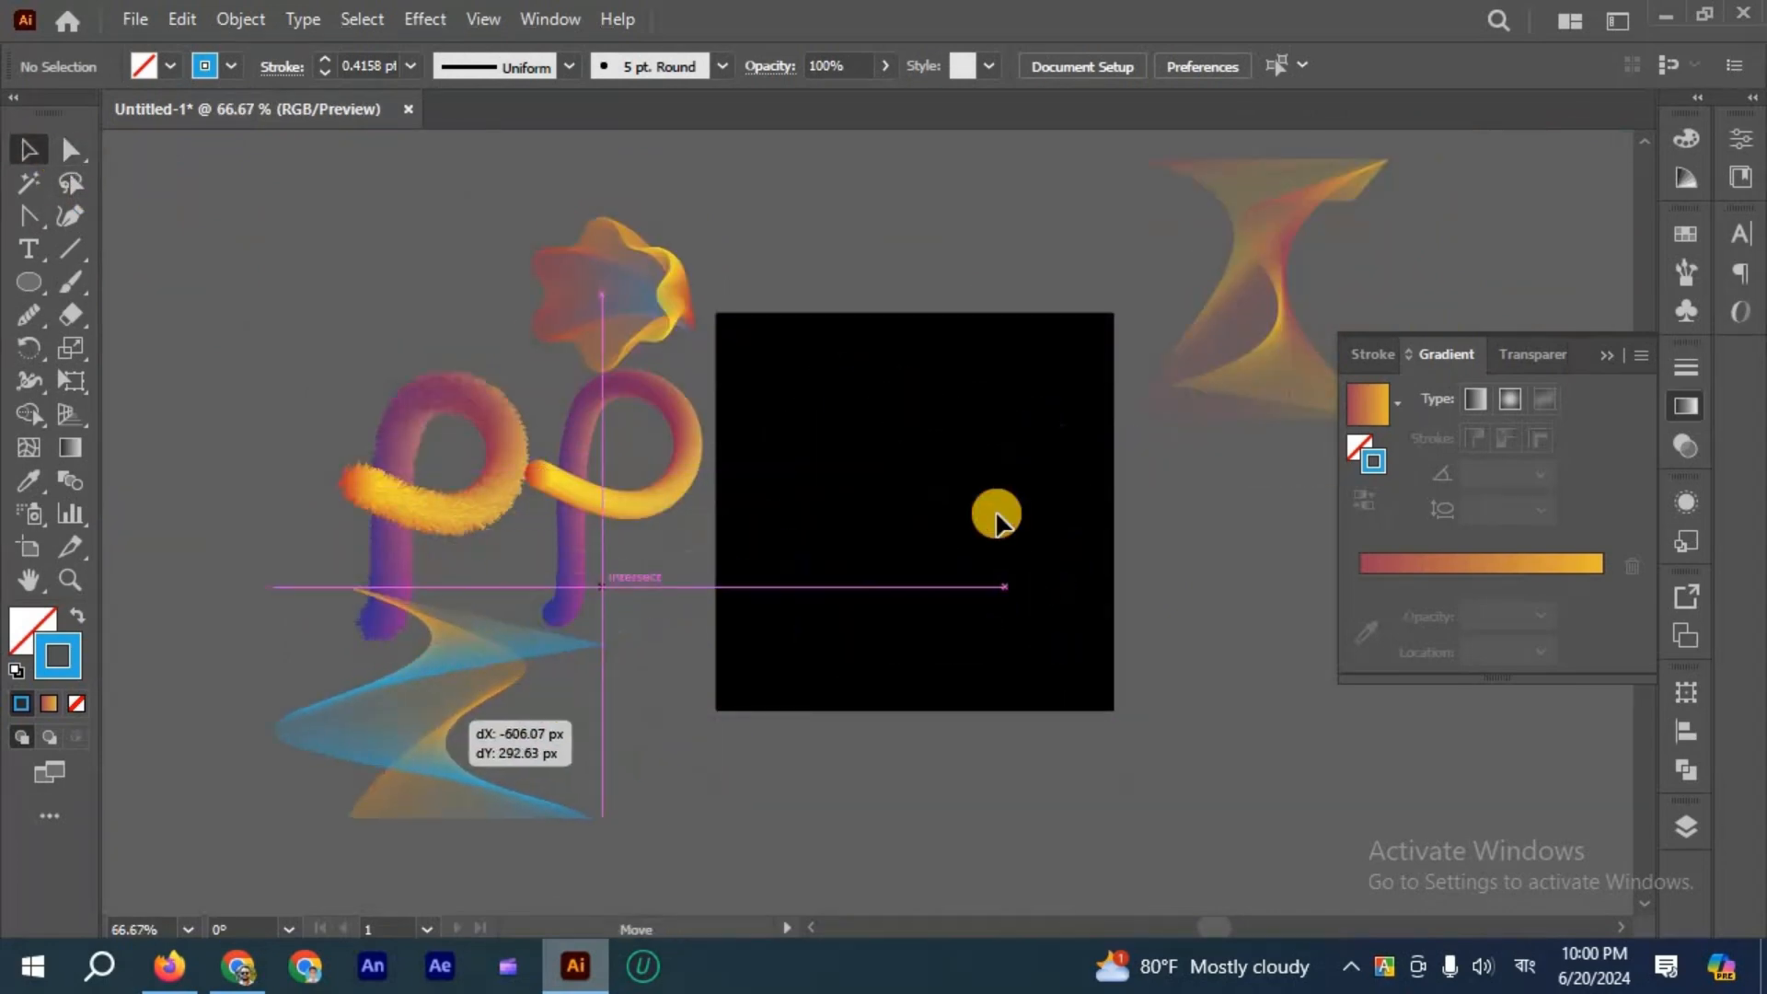
# Place a placeholder point text on the black background and deselect it.
pyautogui.scroll(1, 998, 516)
pyautogui.click(27, 249)
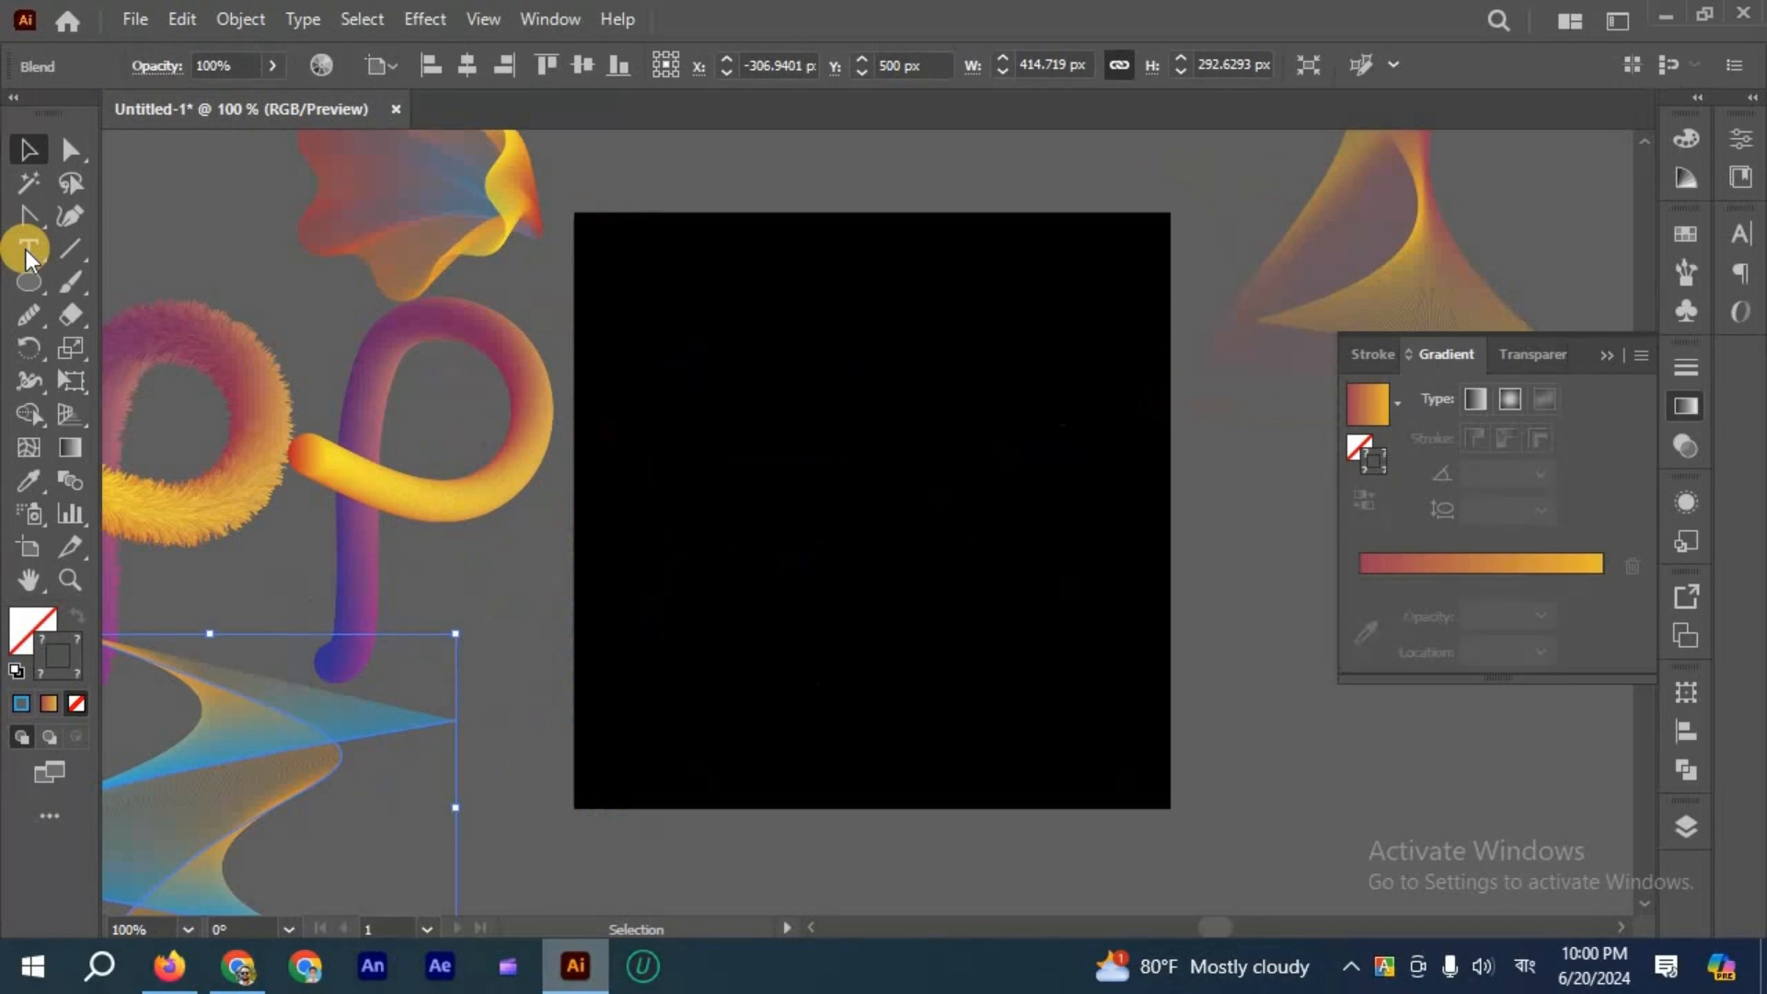
pyautogui.click(1095, 548)
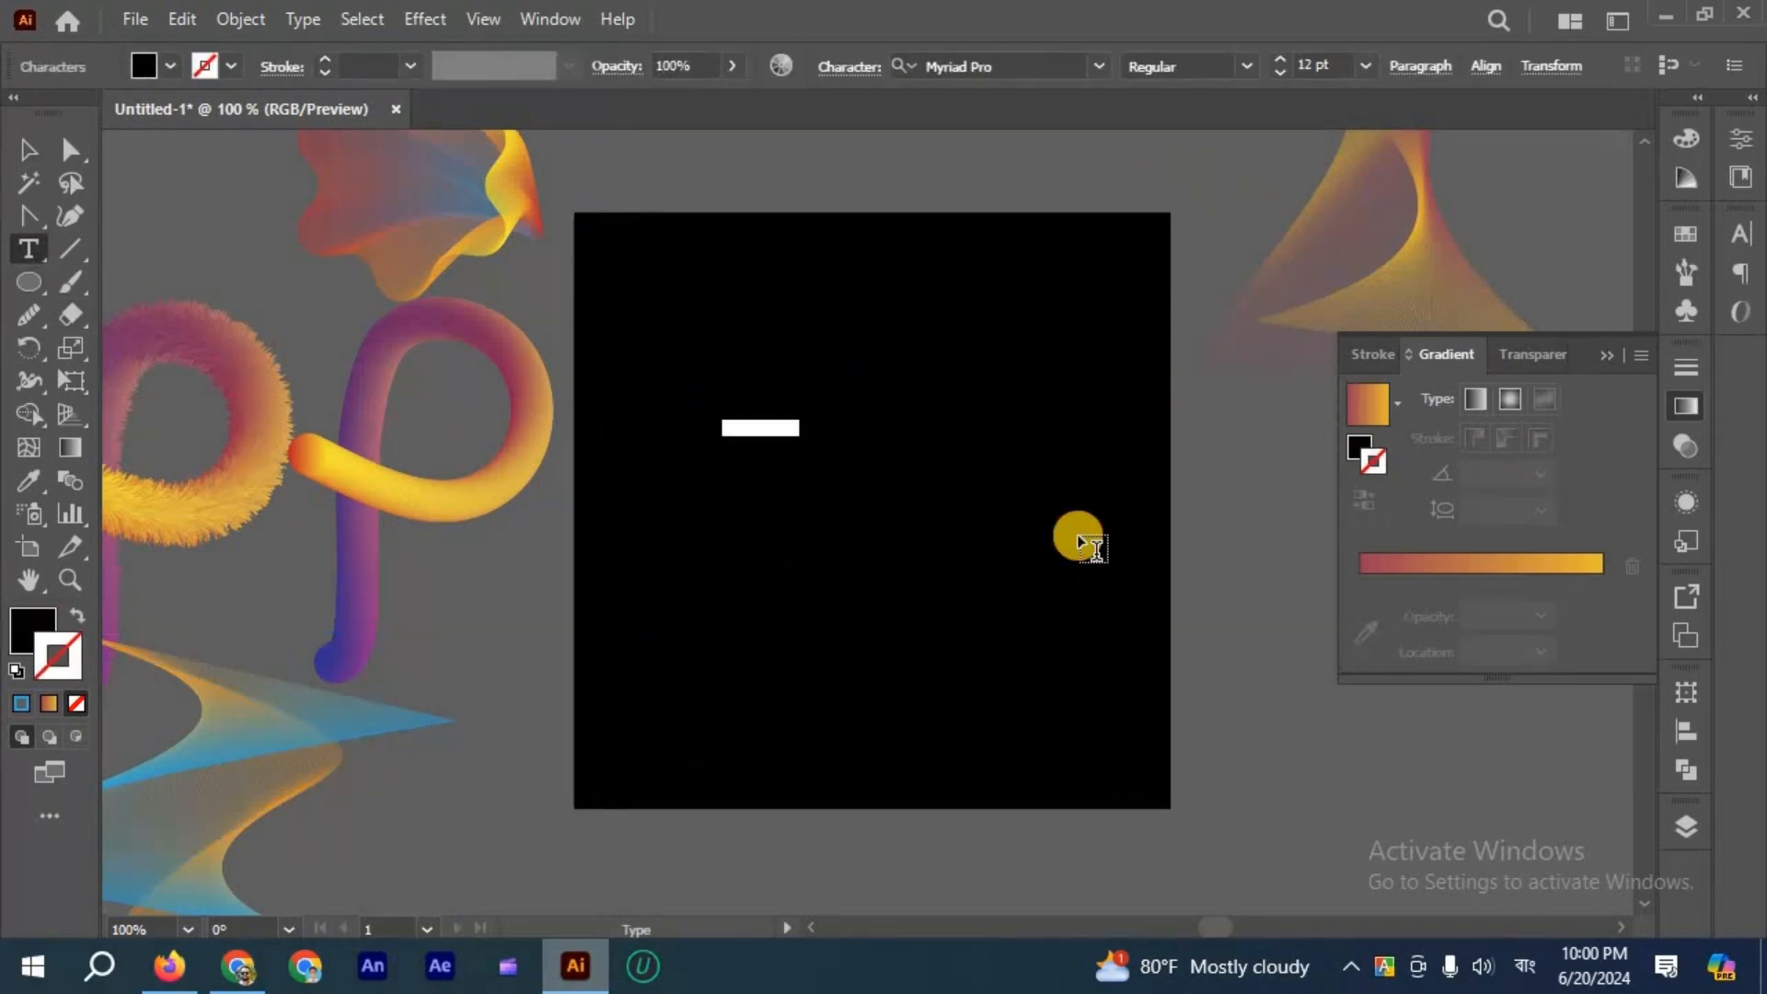
pyautogui.click(32, 147)
pyautogui.click(168, 192)
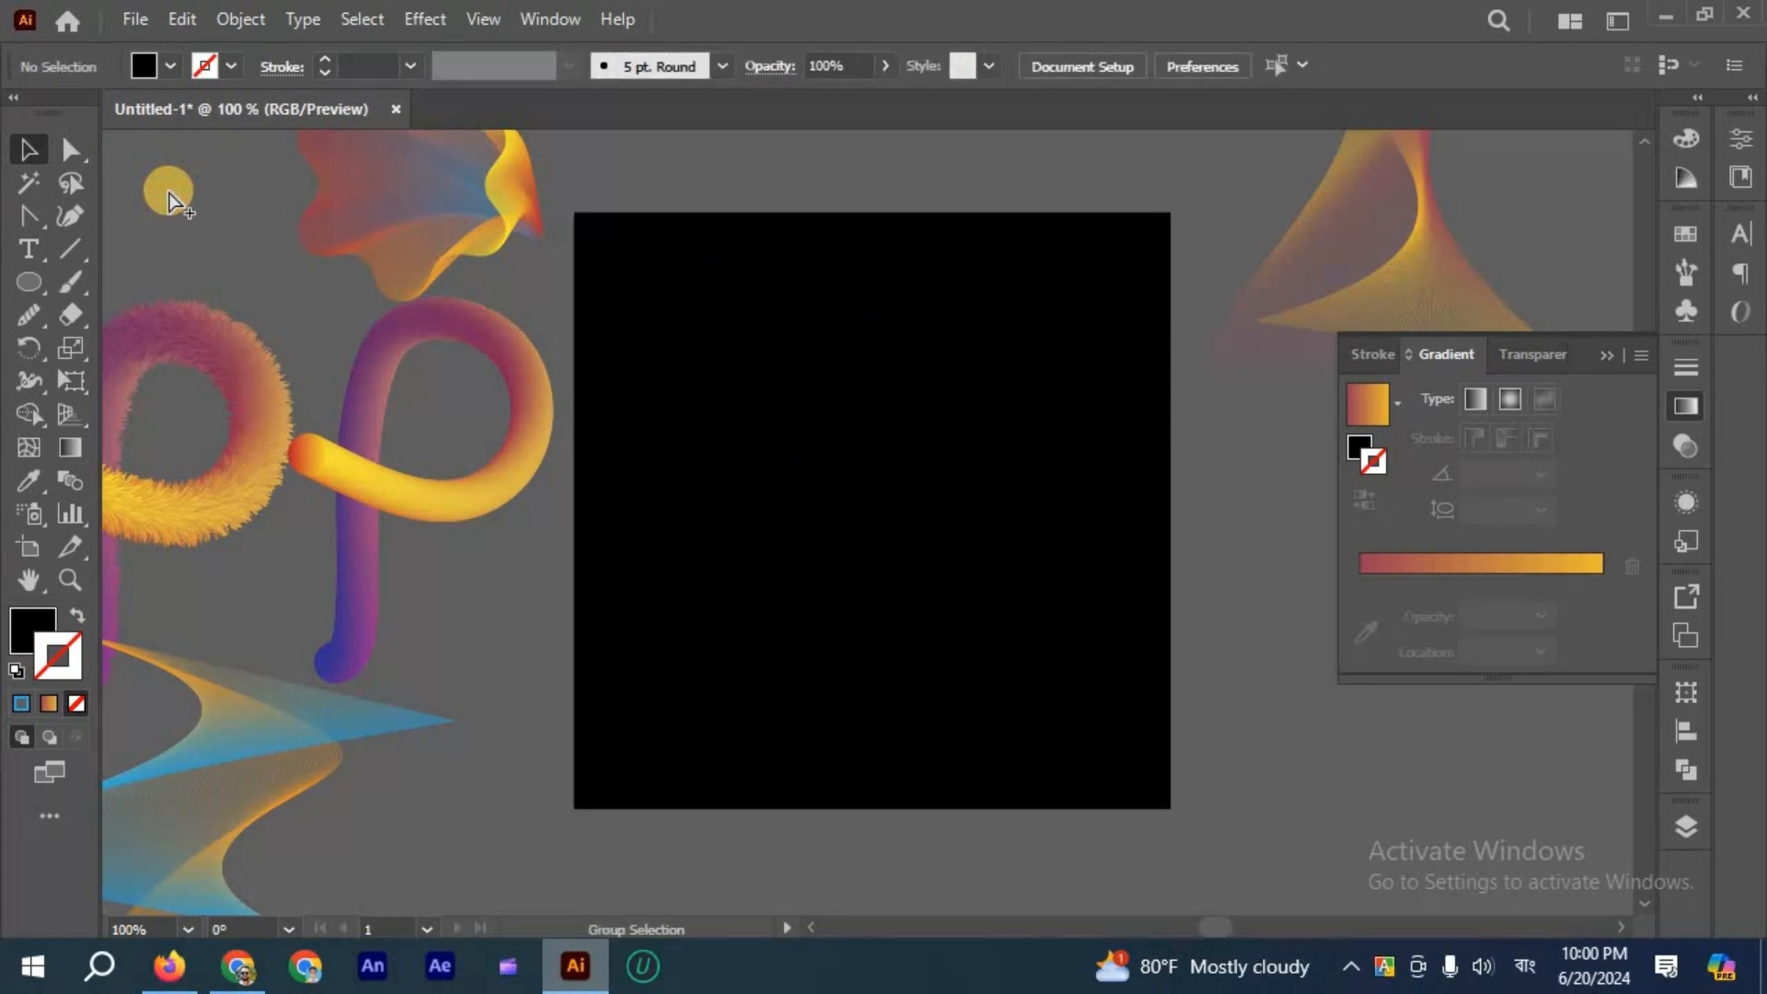
# Unlock all objects and delete the black background and the placeholder text from the artboard.
pyautogui.hotkey('ctrl', 'alt', '2')
pyautogui.moveTo(728, 172); pyautogui.dragTo(766, 262)
pyautogui.press('Delete')
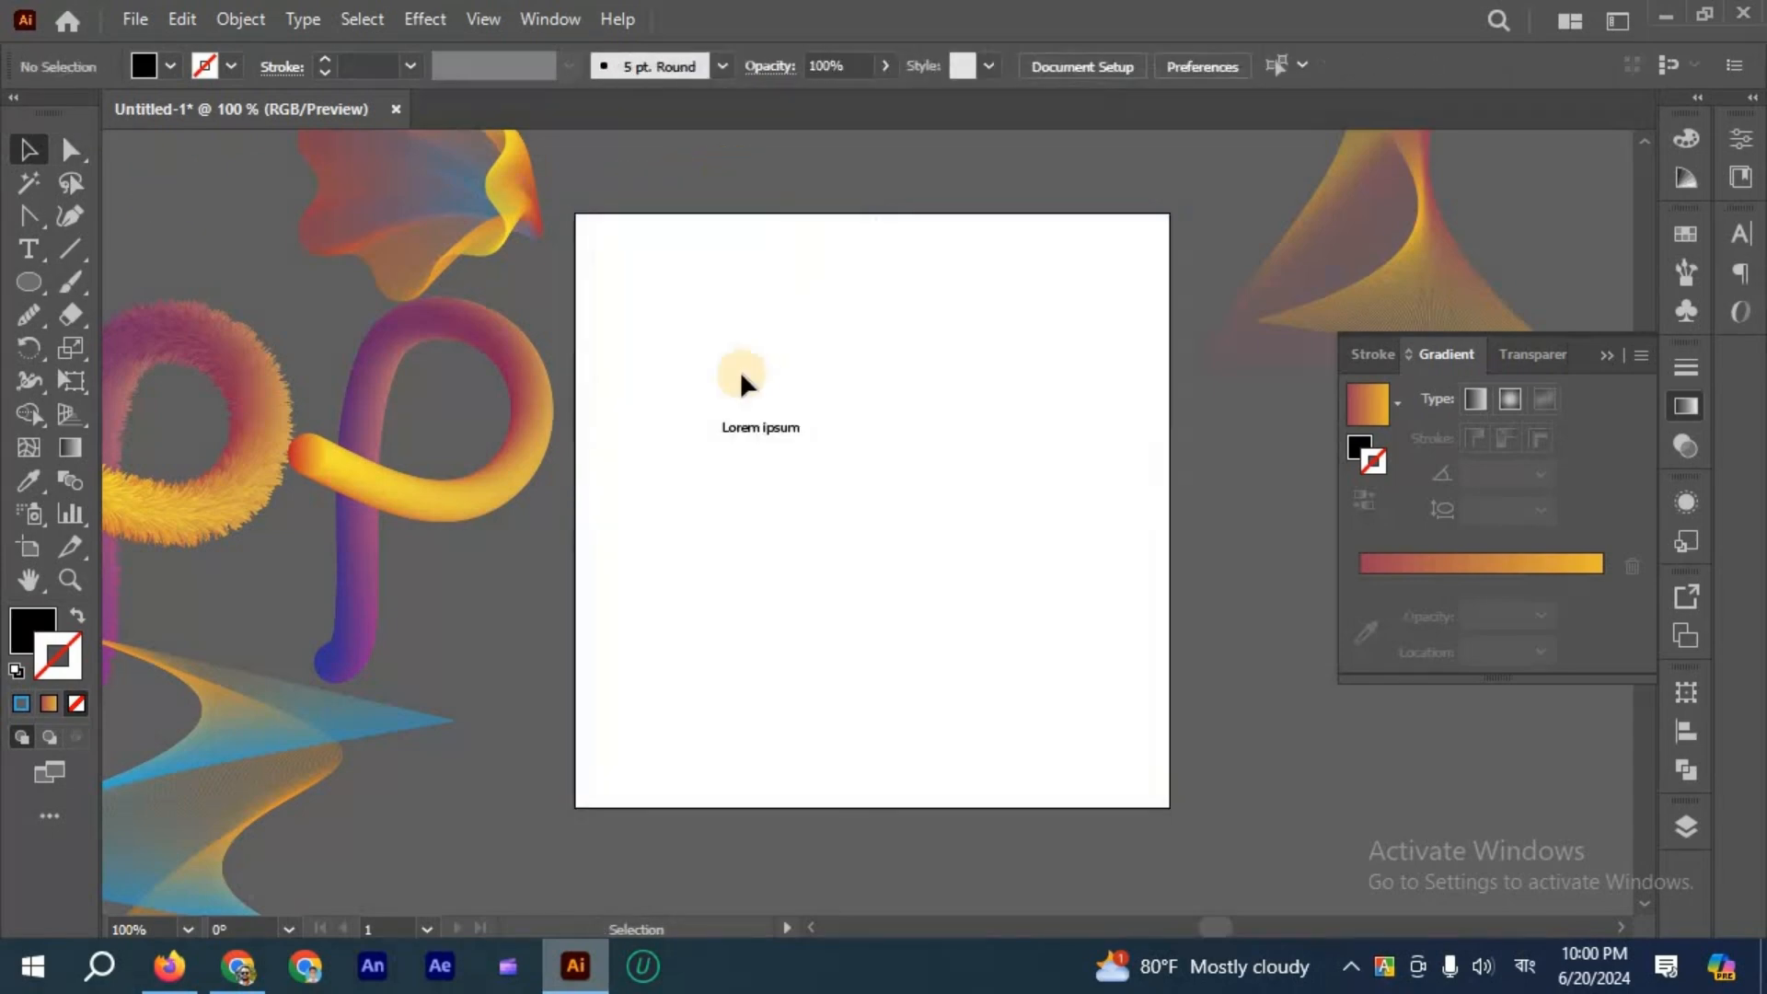
pyautogui.click(743, 423)
pyautogui.press('Delete')
# Add the text LOGO to the white artboard, enlarge it to about 134 pt, and centre it.
pyautogui.click(27, 253)
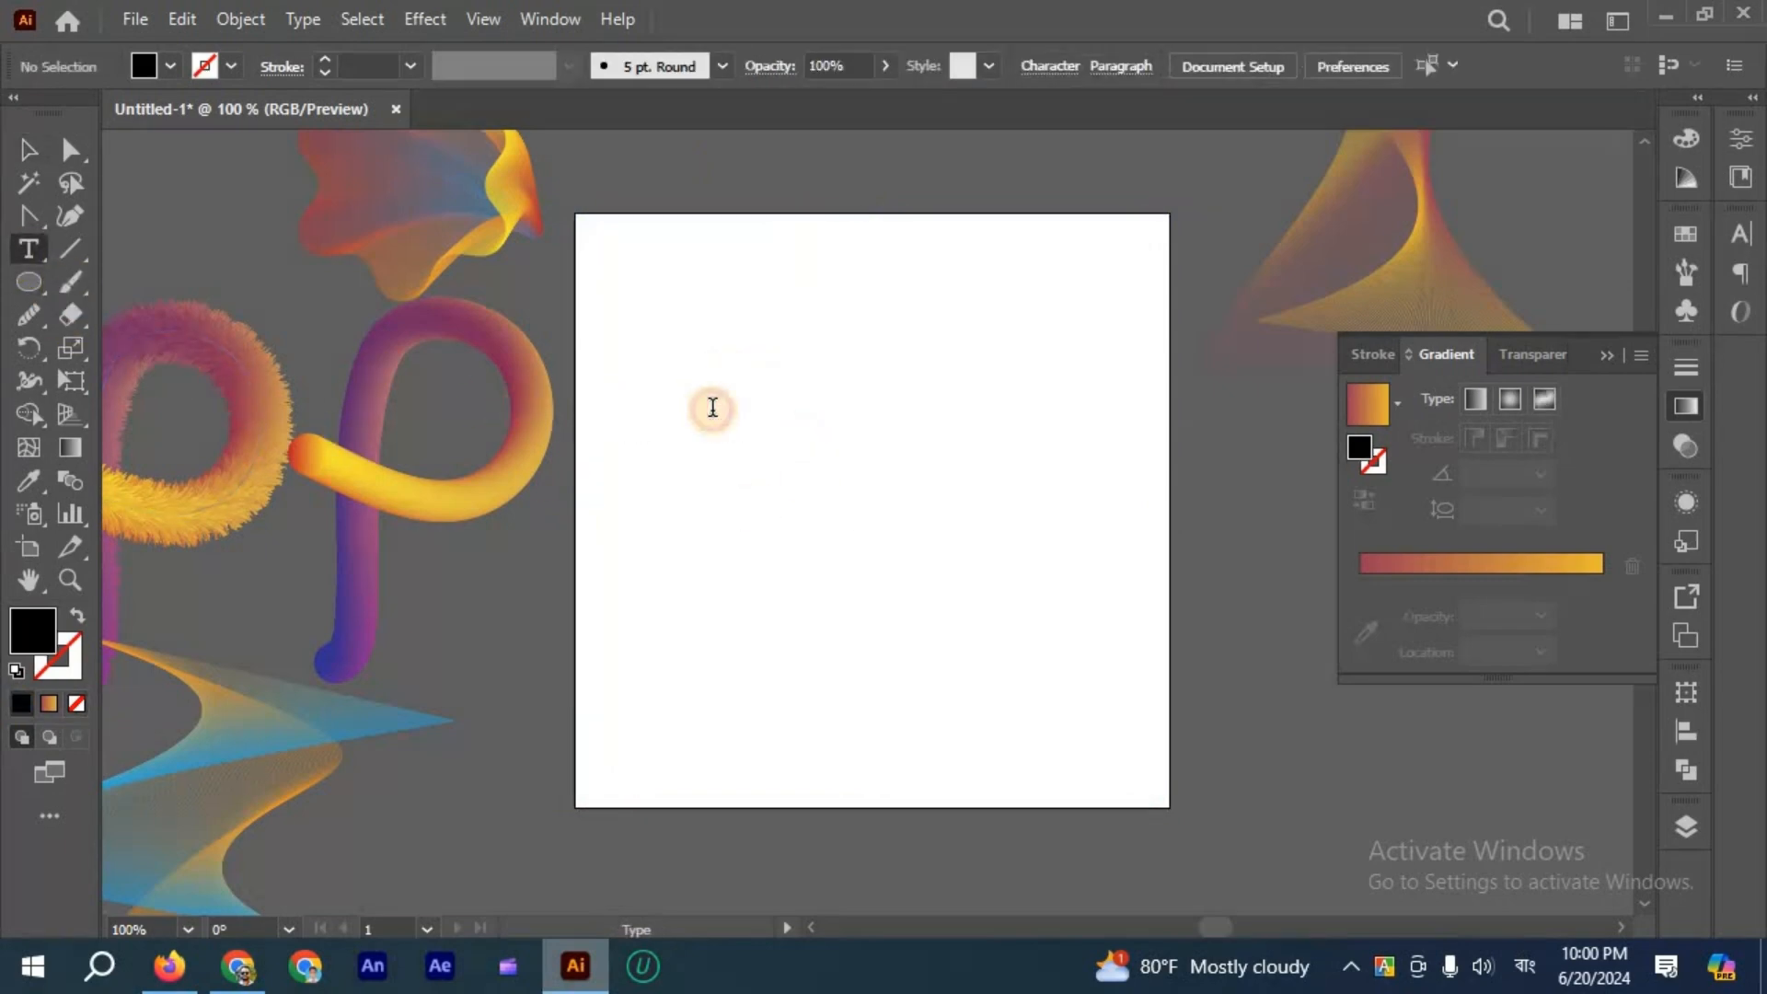
pyautogui.click(713, 406)
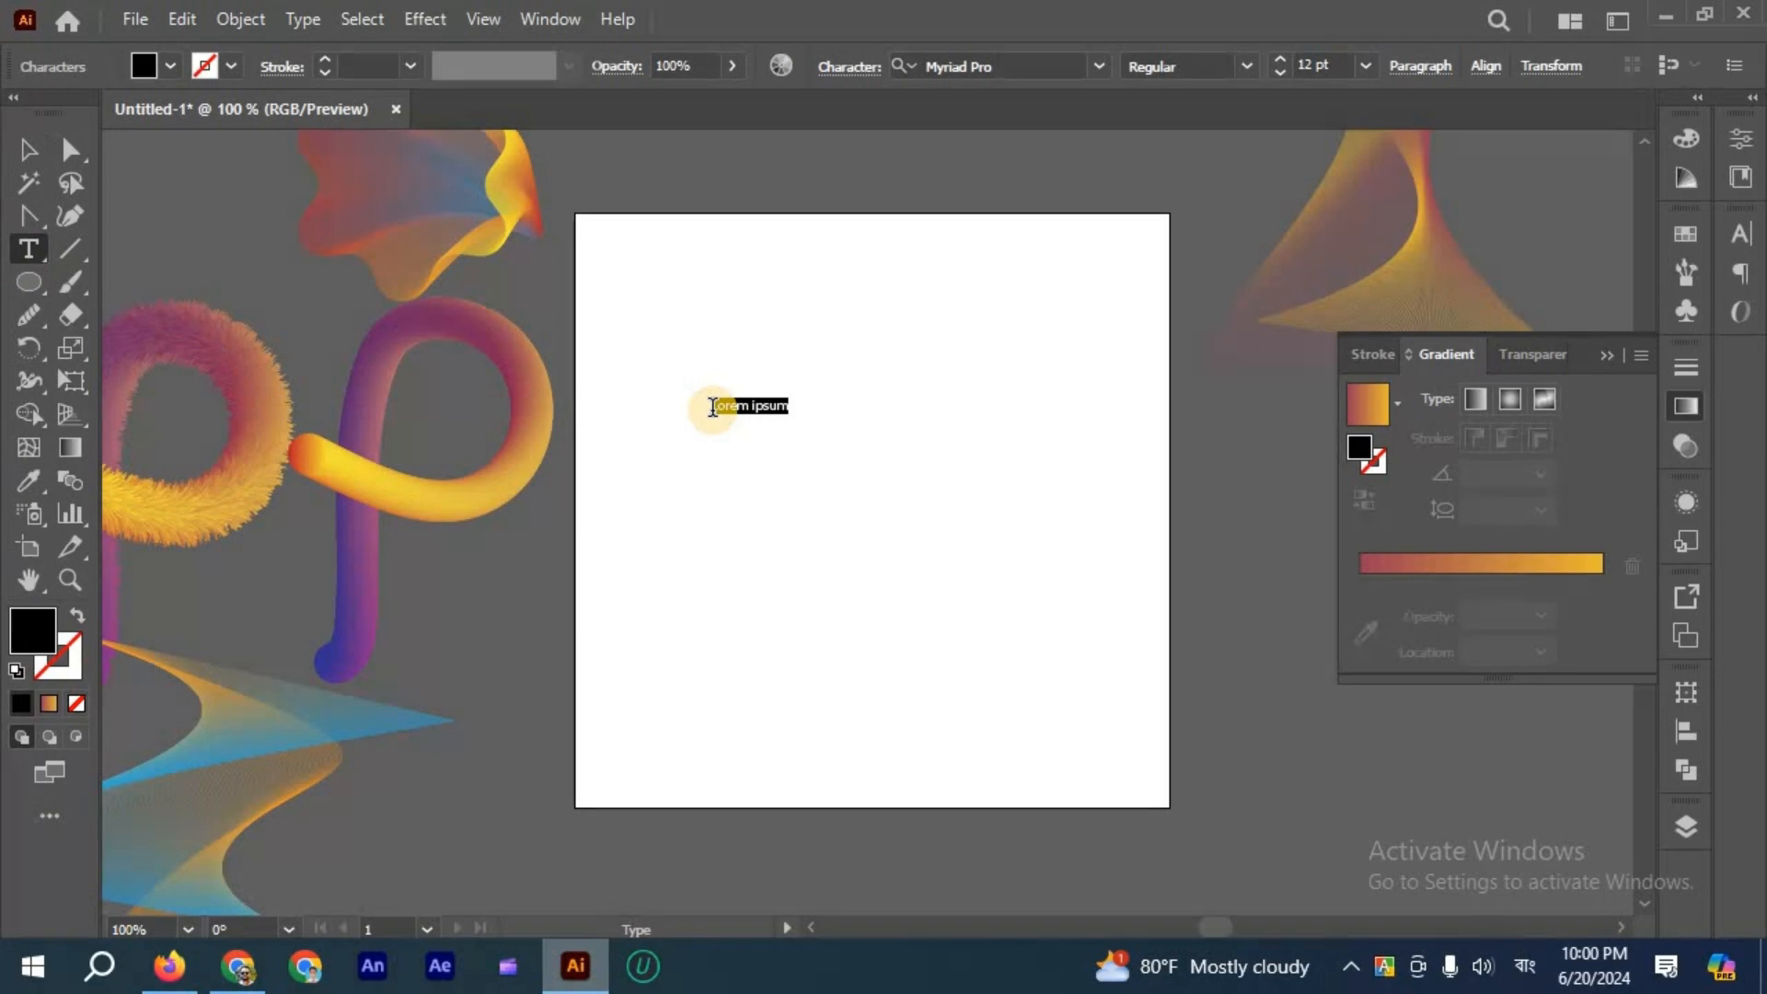
pyautogui.write('LOGO')
pyautogui.click(27, 147)
pyautogui.moveTo(748, 423); pyautogui.dragTo(1102, 571)
pyautogui.moveTo(990, 543); pyautogui.dragTo(952, 543)
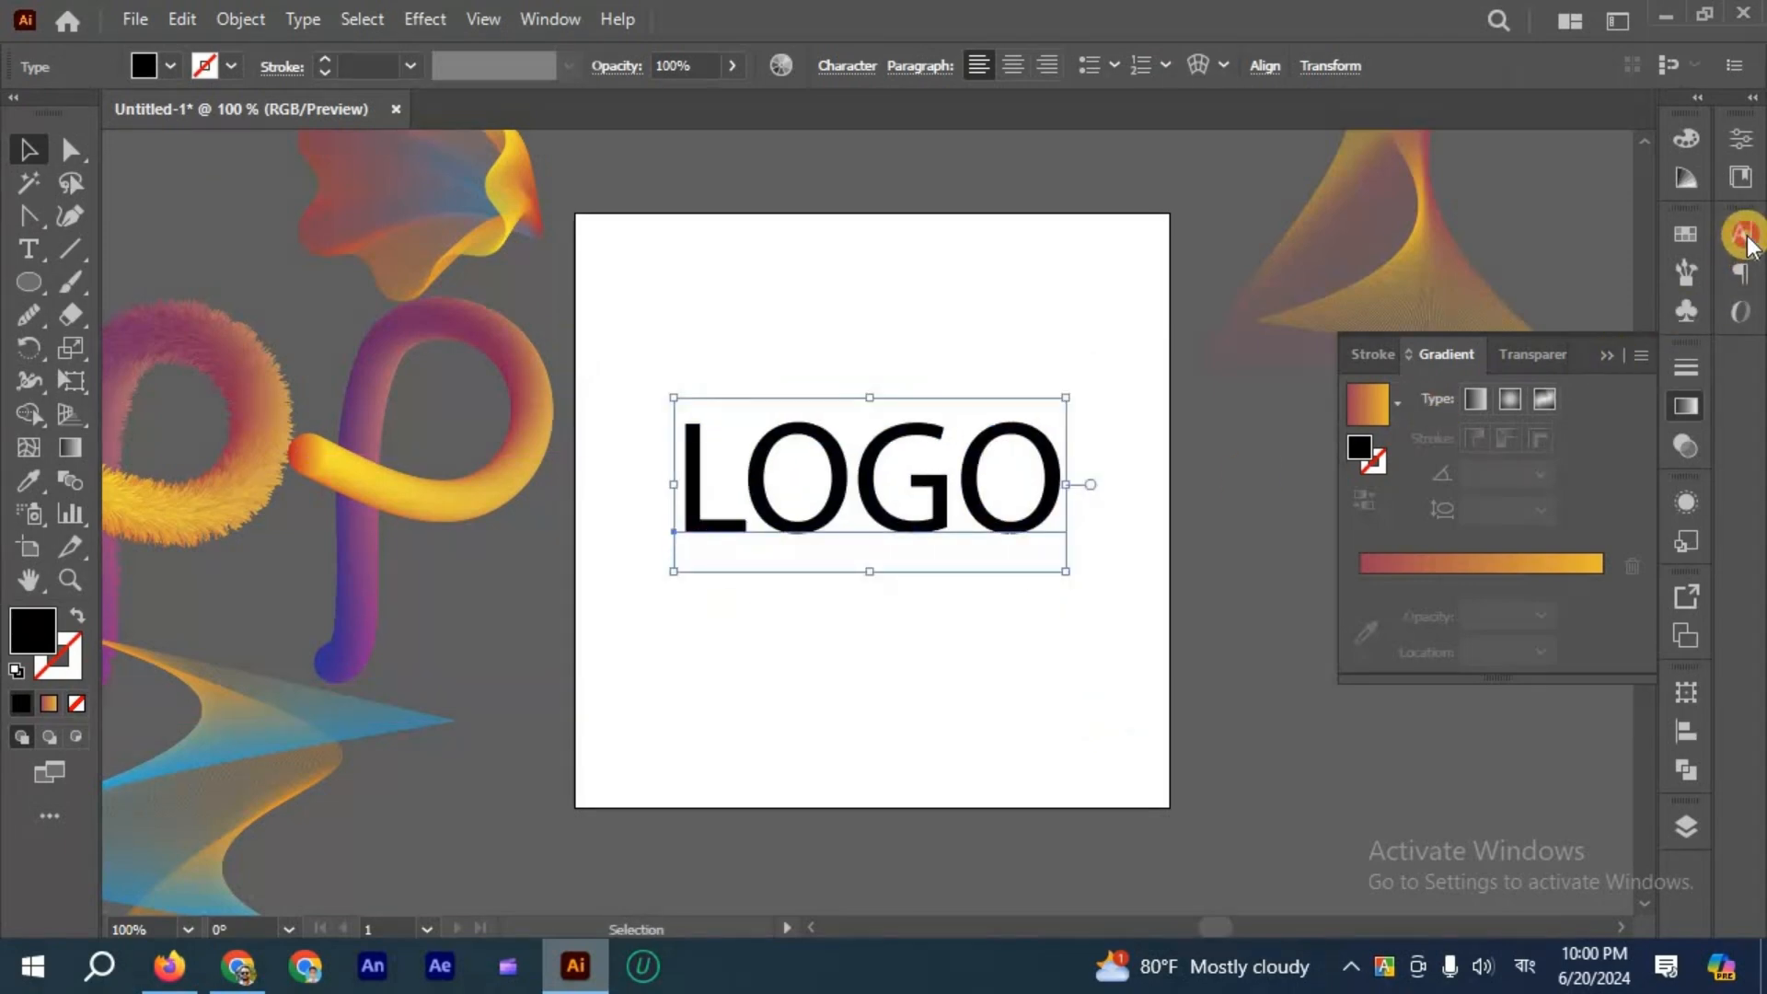
# Set the LOGO text's font to Acumin Variable Concept with the Wide Black style.
pyautogui.click(1703, 249)
pyautogui.click(1693, 261)
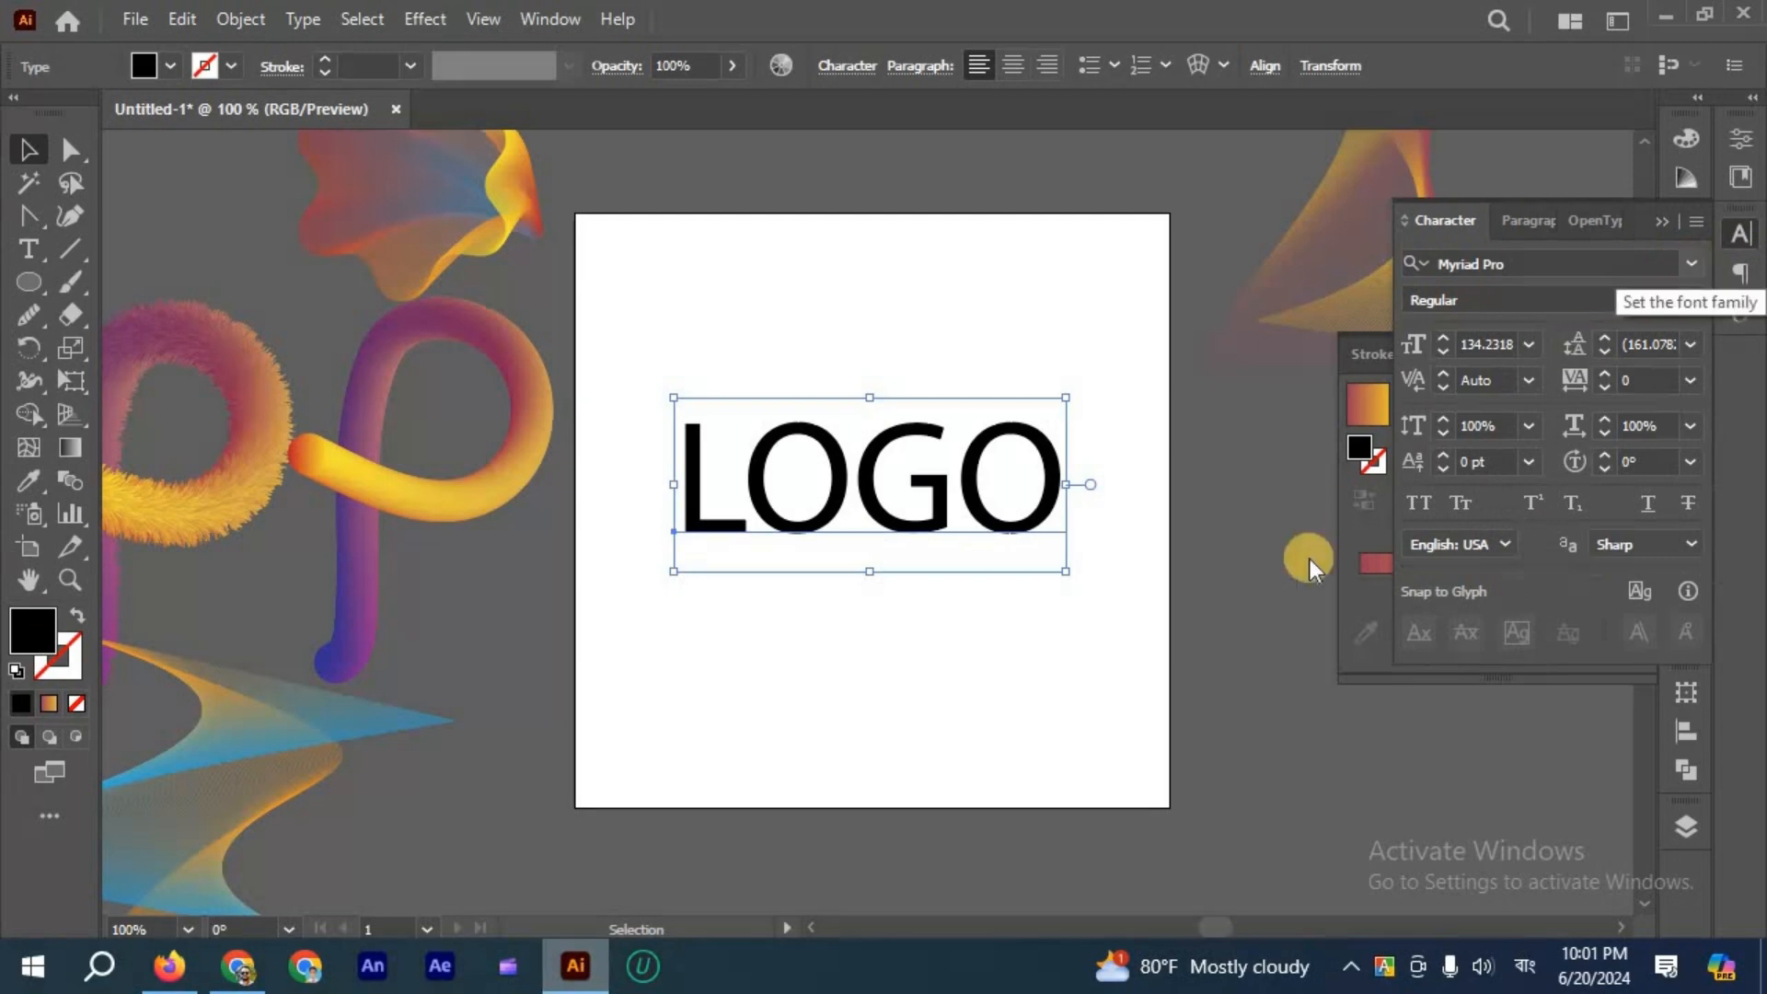
pyautogui.click(1264, 655)
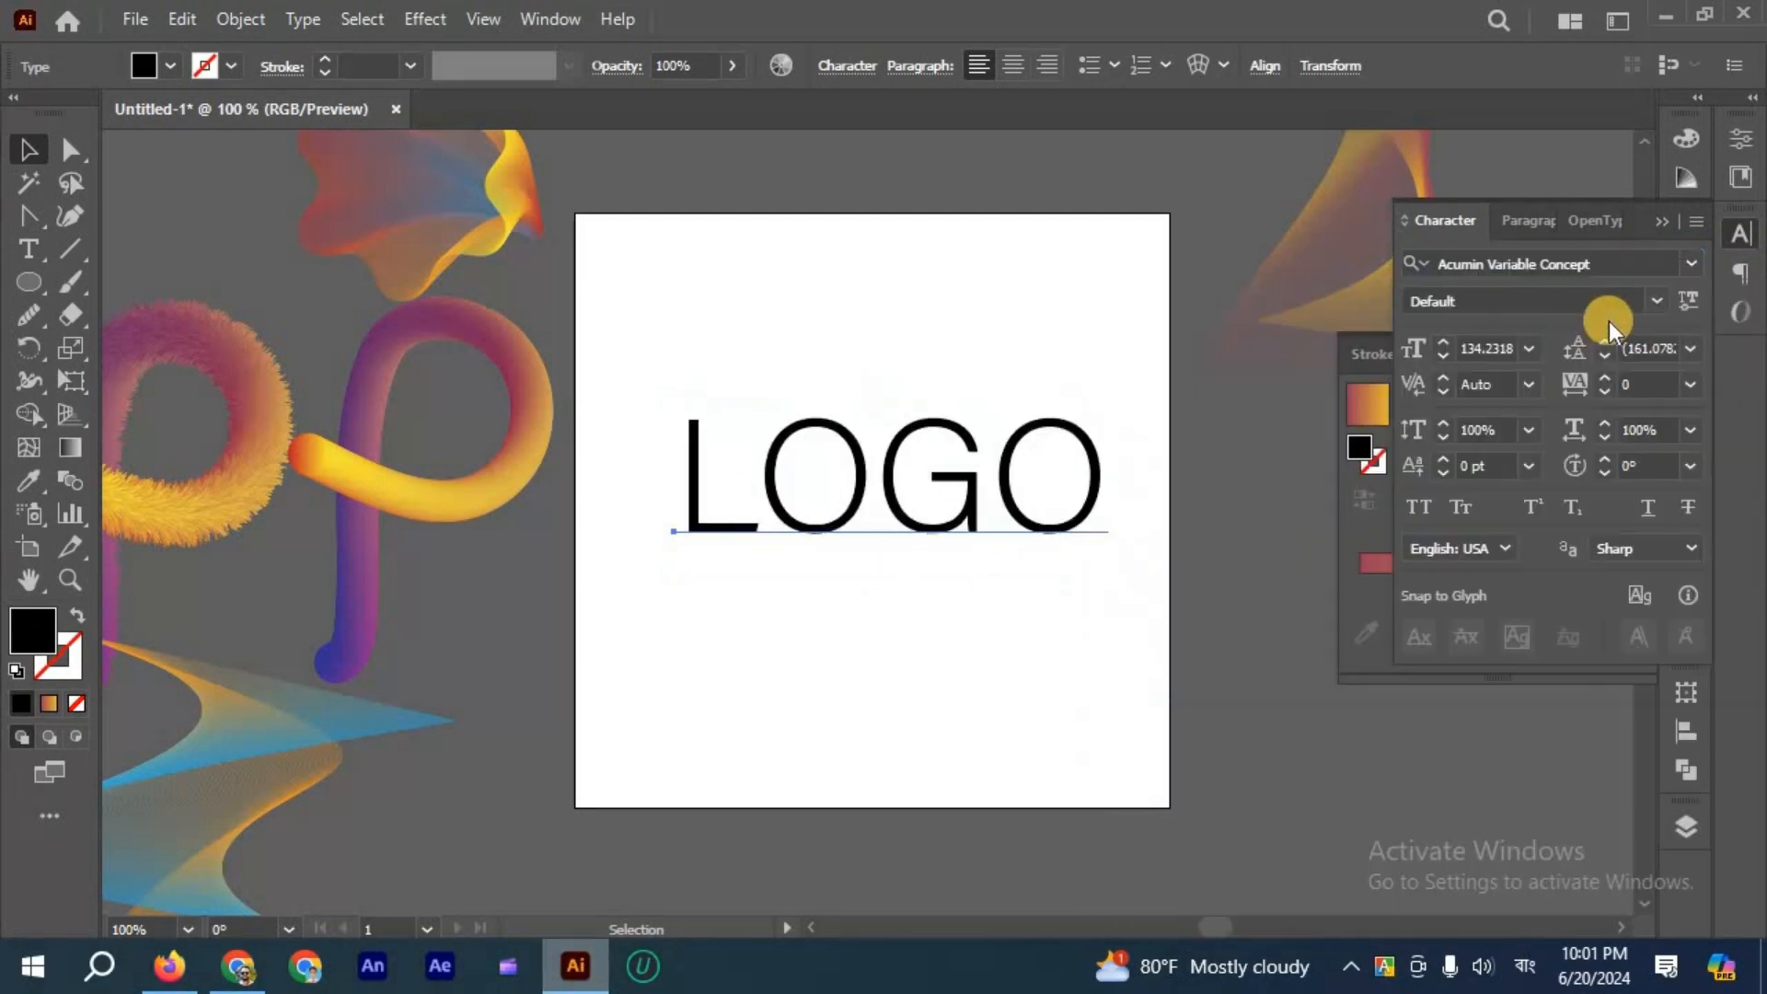
pyautogui.click(1655, 302)
pyautogui.scroll(-20, 1544, 617)
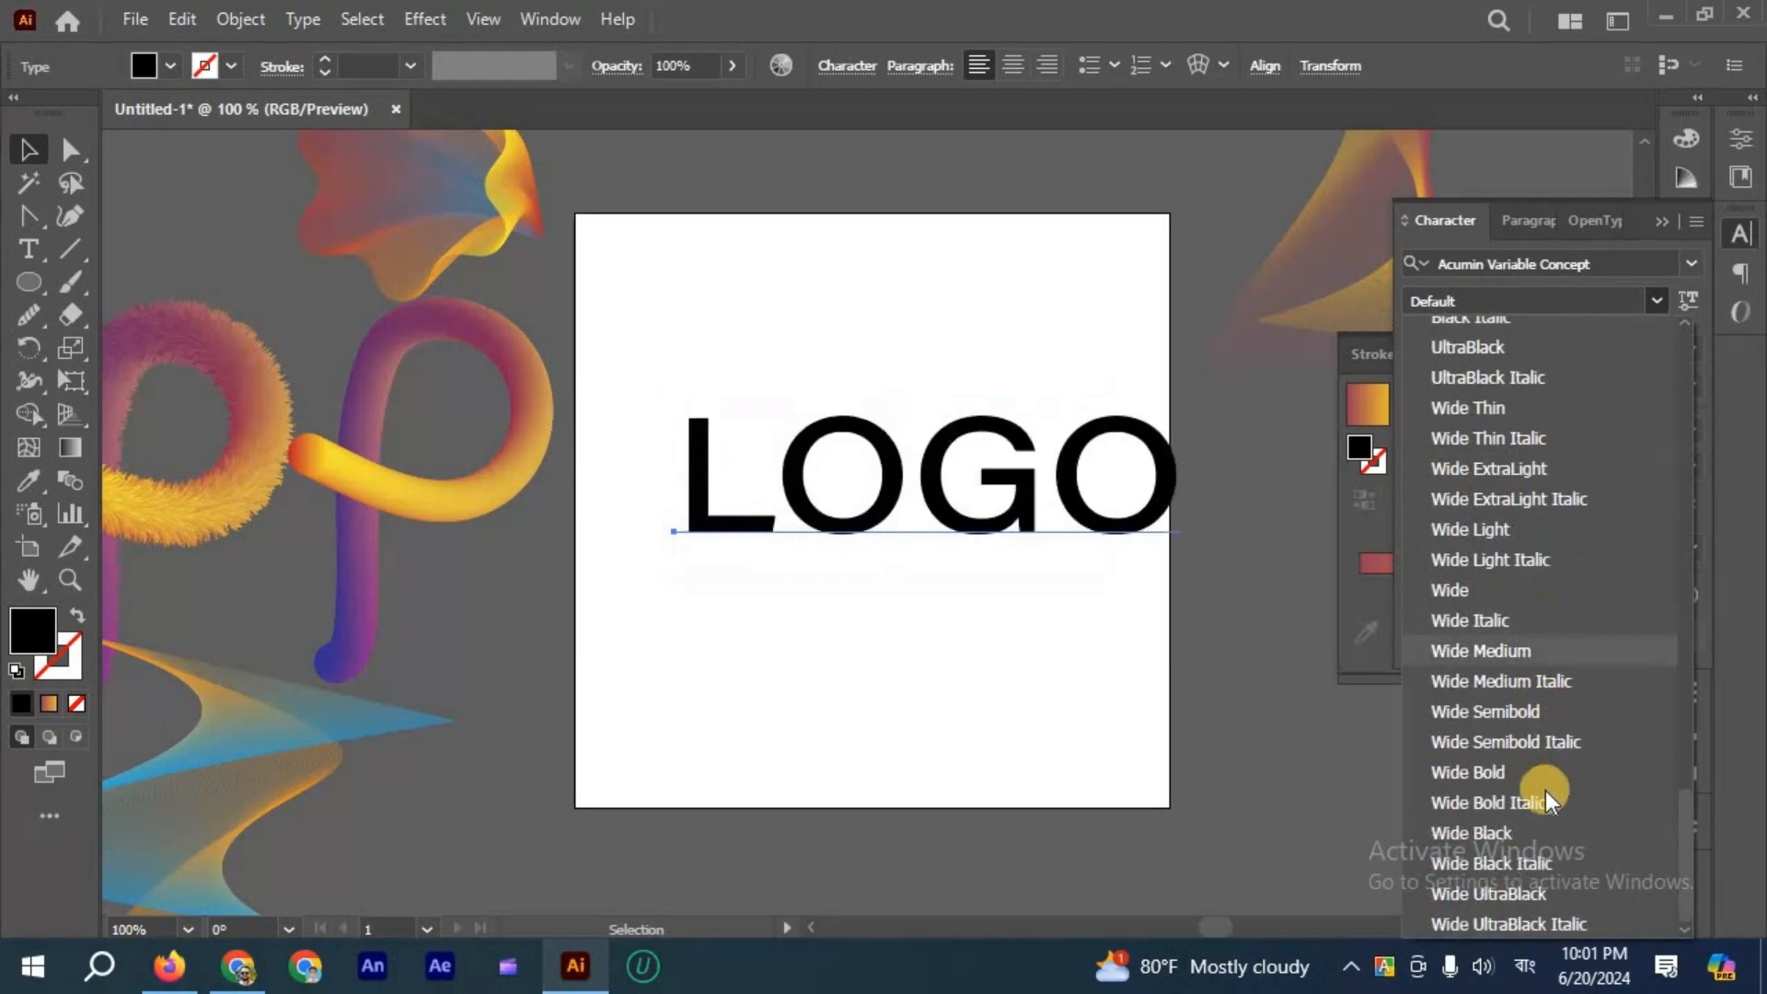
pyautogui.click(1544, 814)
# Shift the LOGO text so it fits within the white artboard and set its kerning to Optical.
pyautogui.click(1099, 512)
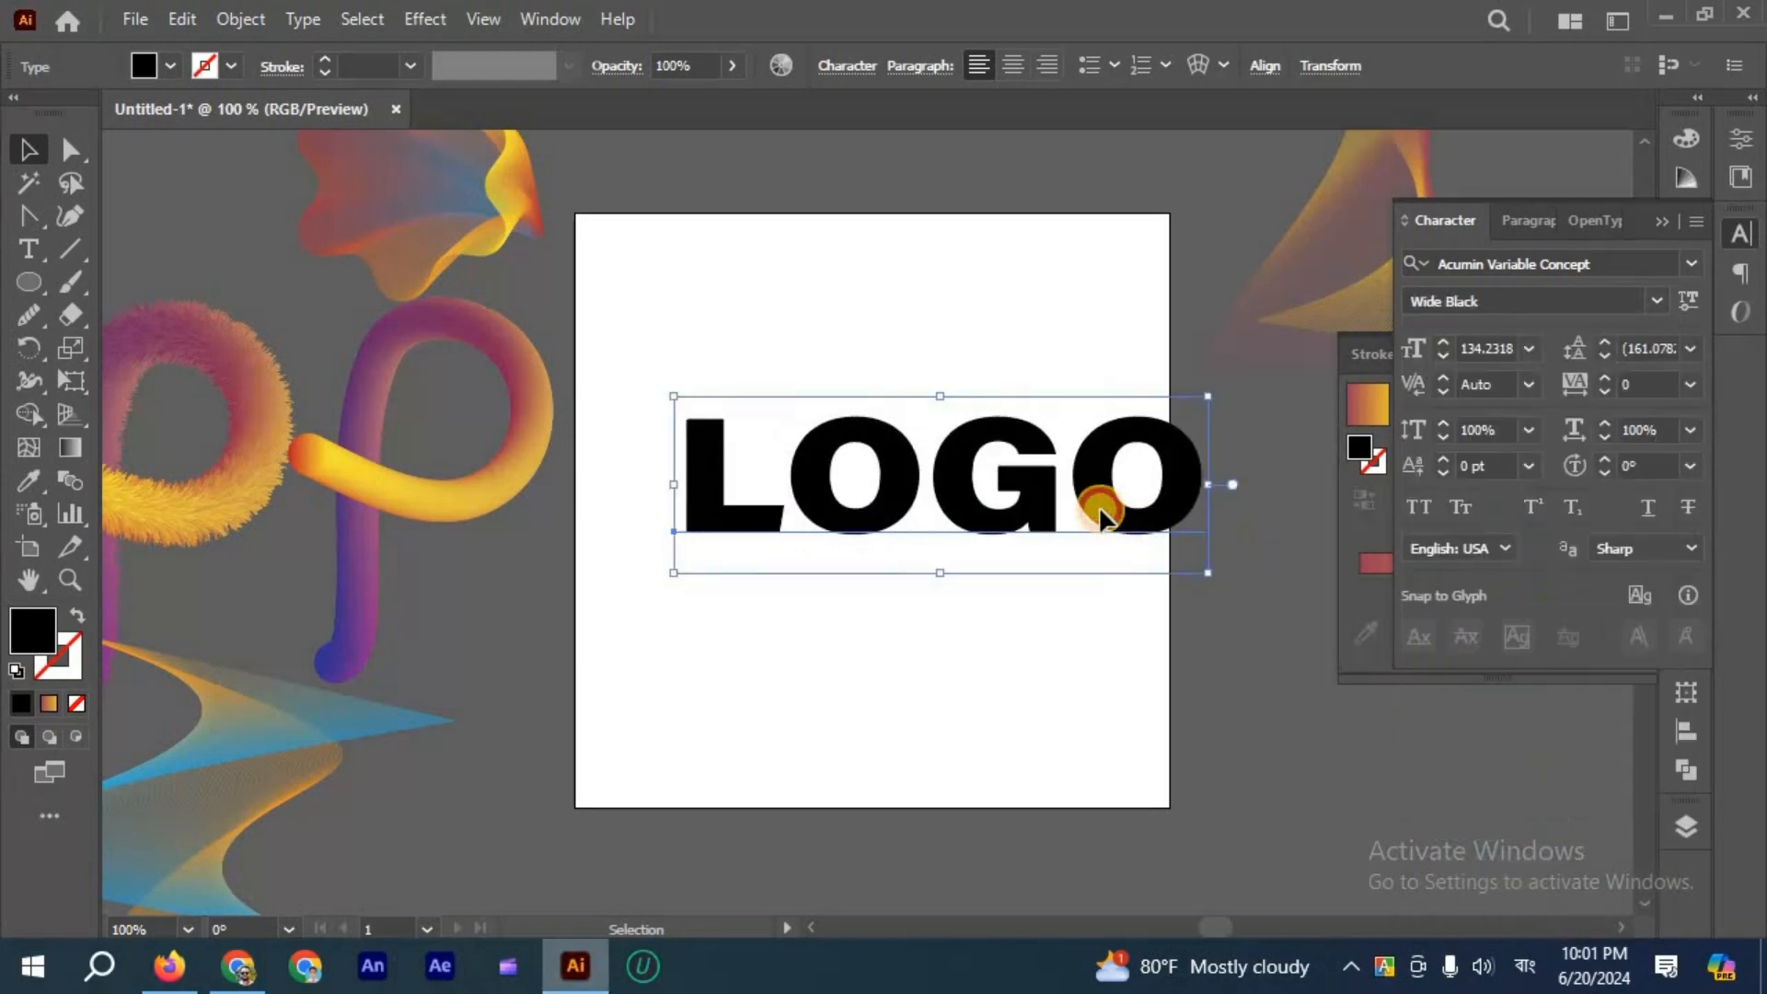
pyautogui.click(1528, 383)
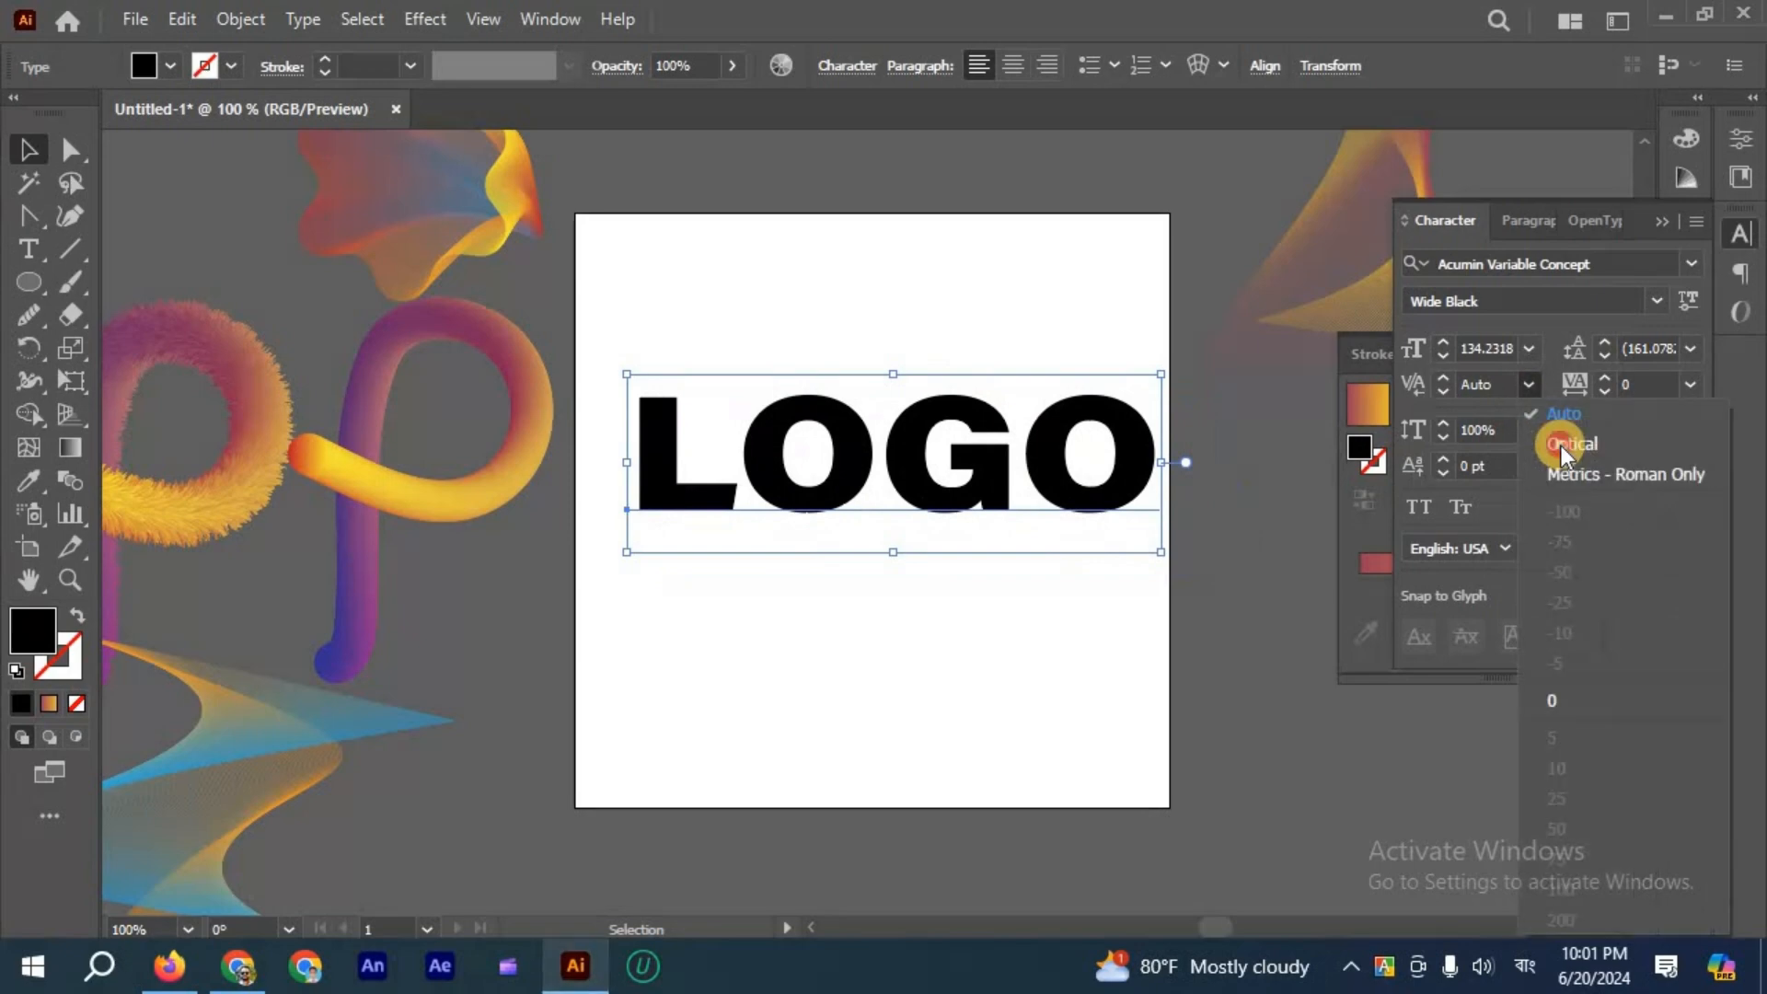
# Convert the LOGO text to outlines.
pyautogui.rightClick(1003, 497)
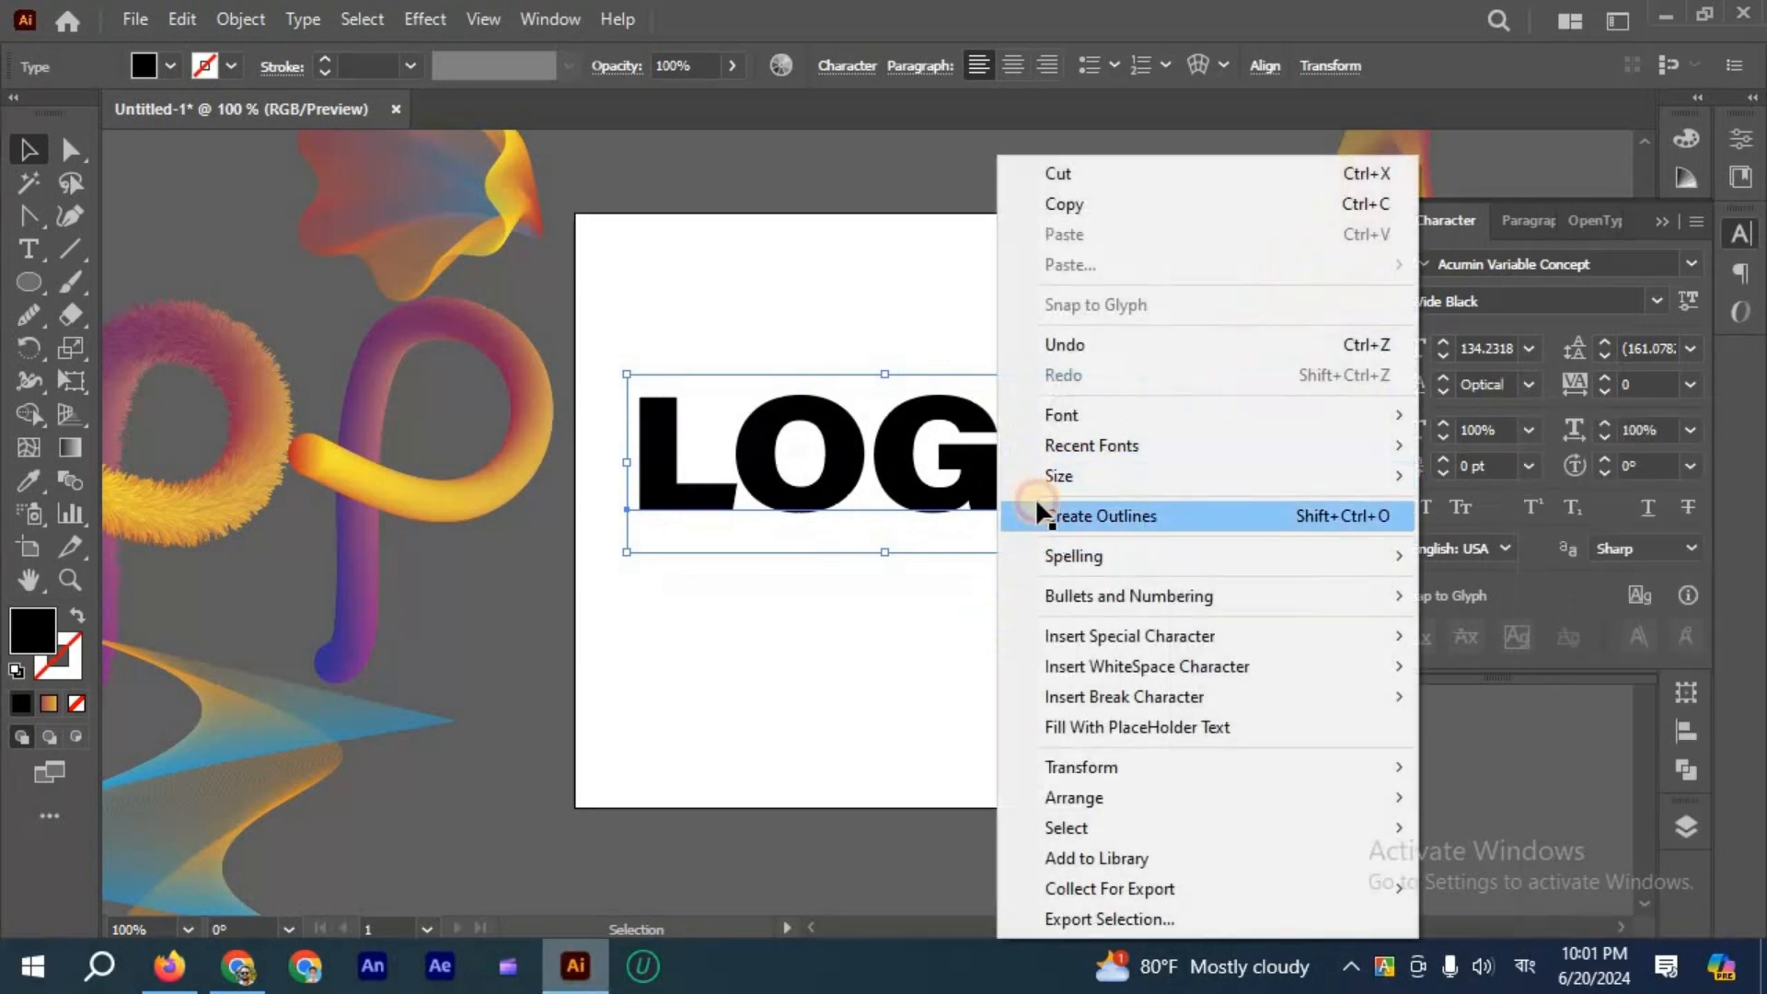
pyautogui.click(1038, 511)
pyautogui.click(1077, 476)
# Fill the outlined LOGO with a radial gradient running from light blue at the centre to dark blue at the edge.
pyautogui.click(713, 497)
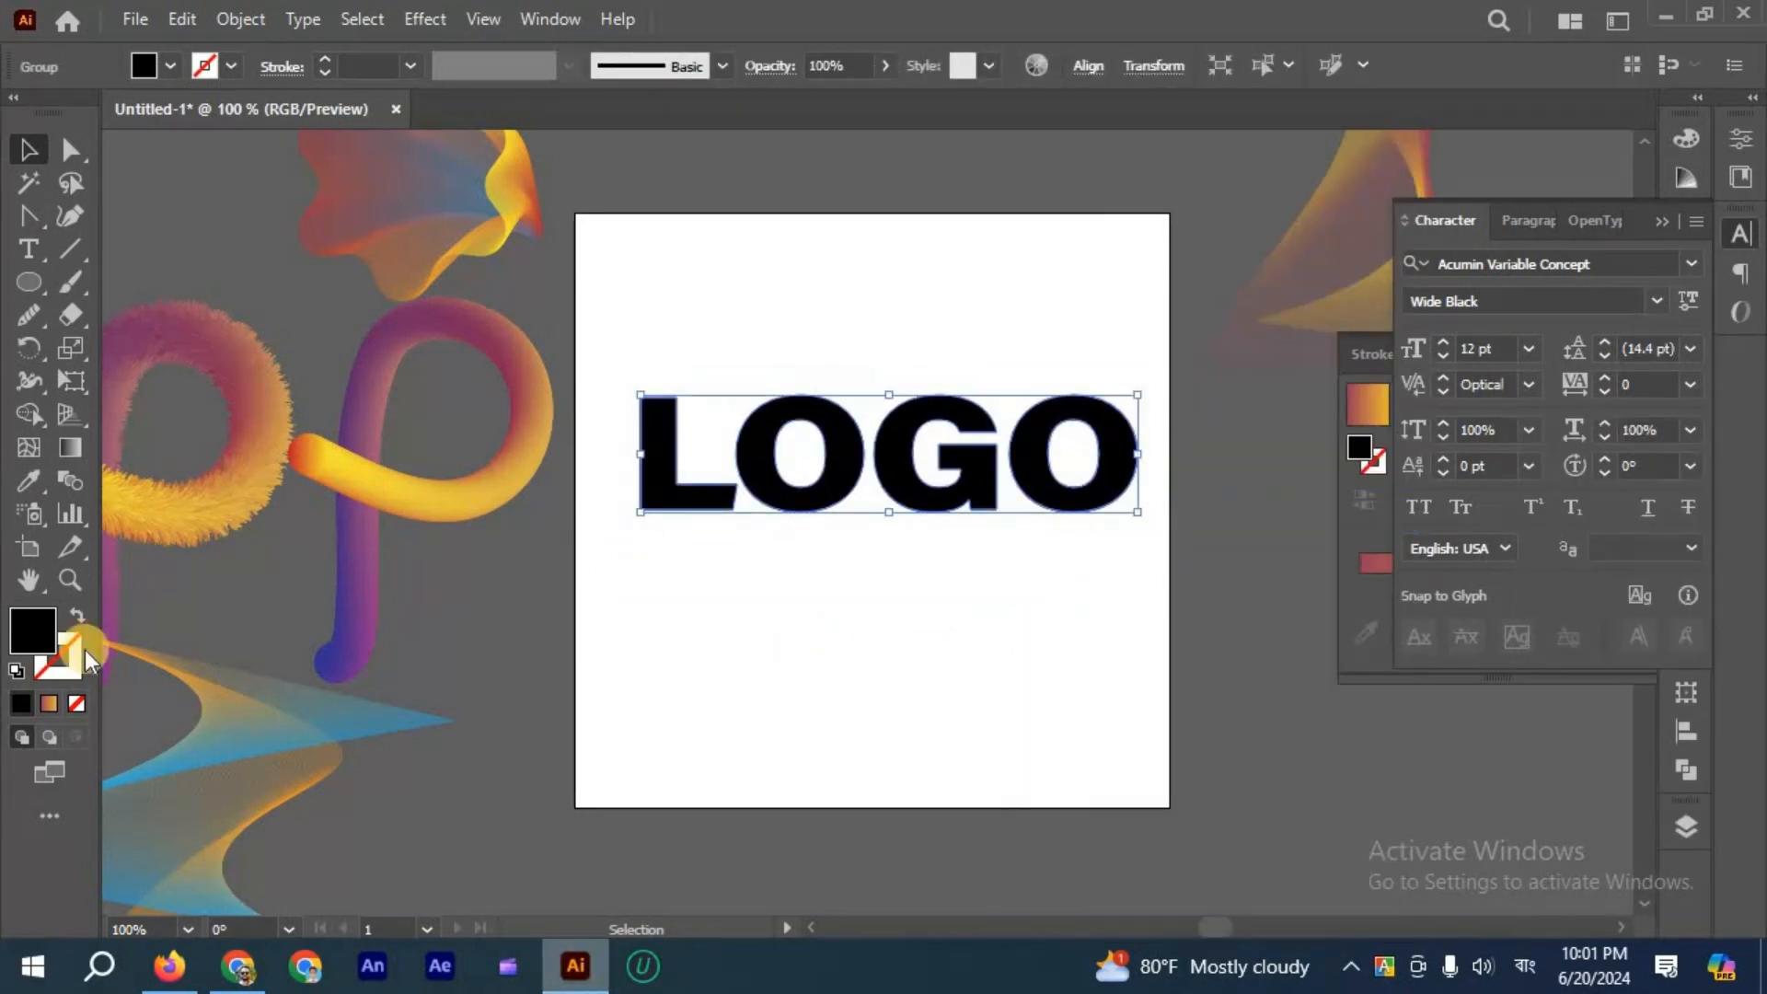
pyautogui.click(50, 704)
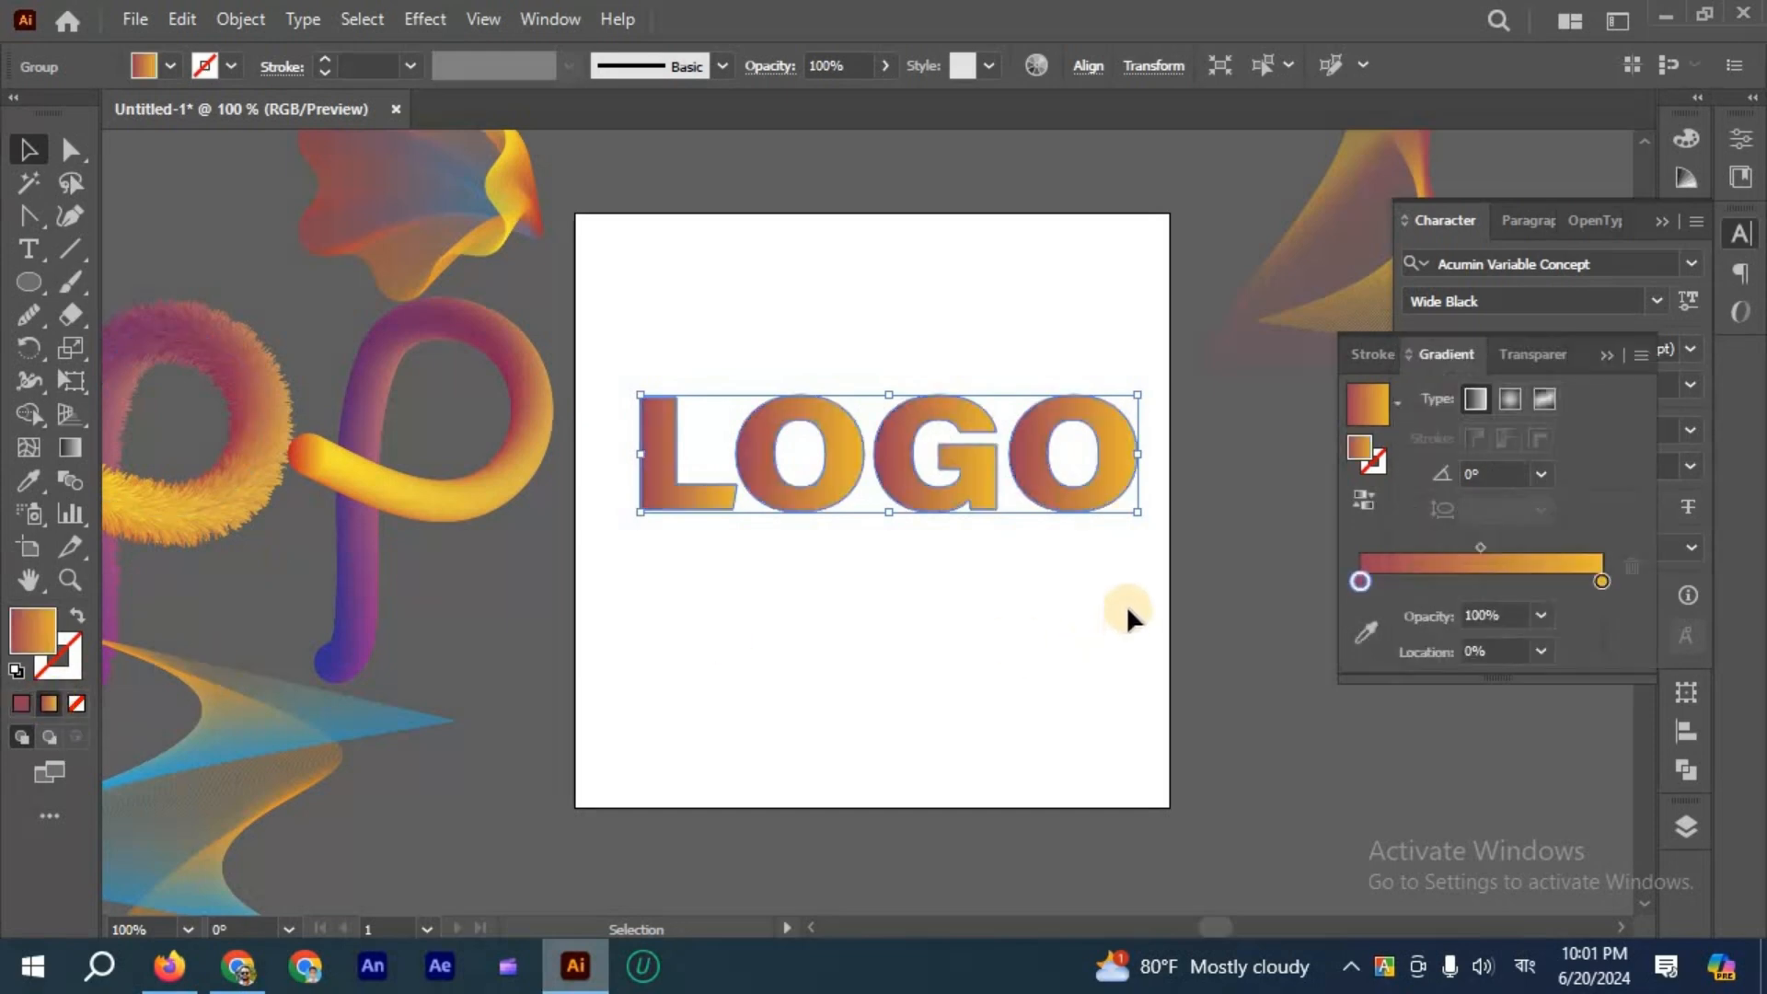
pyautogui.click(1511, 405)
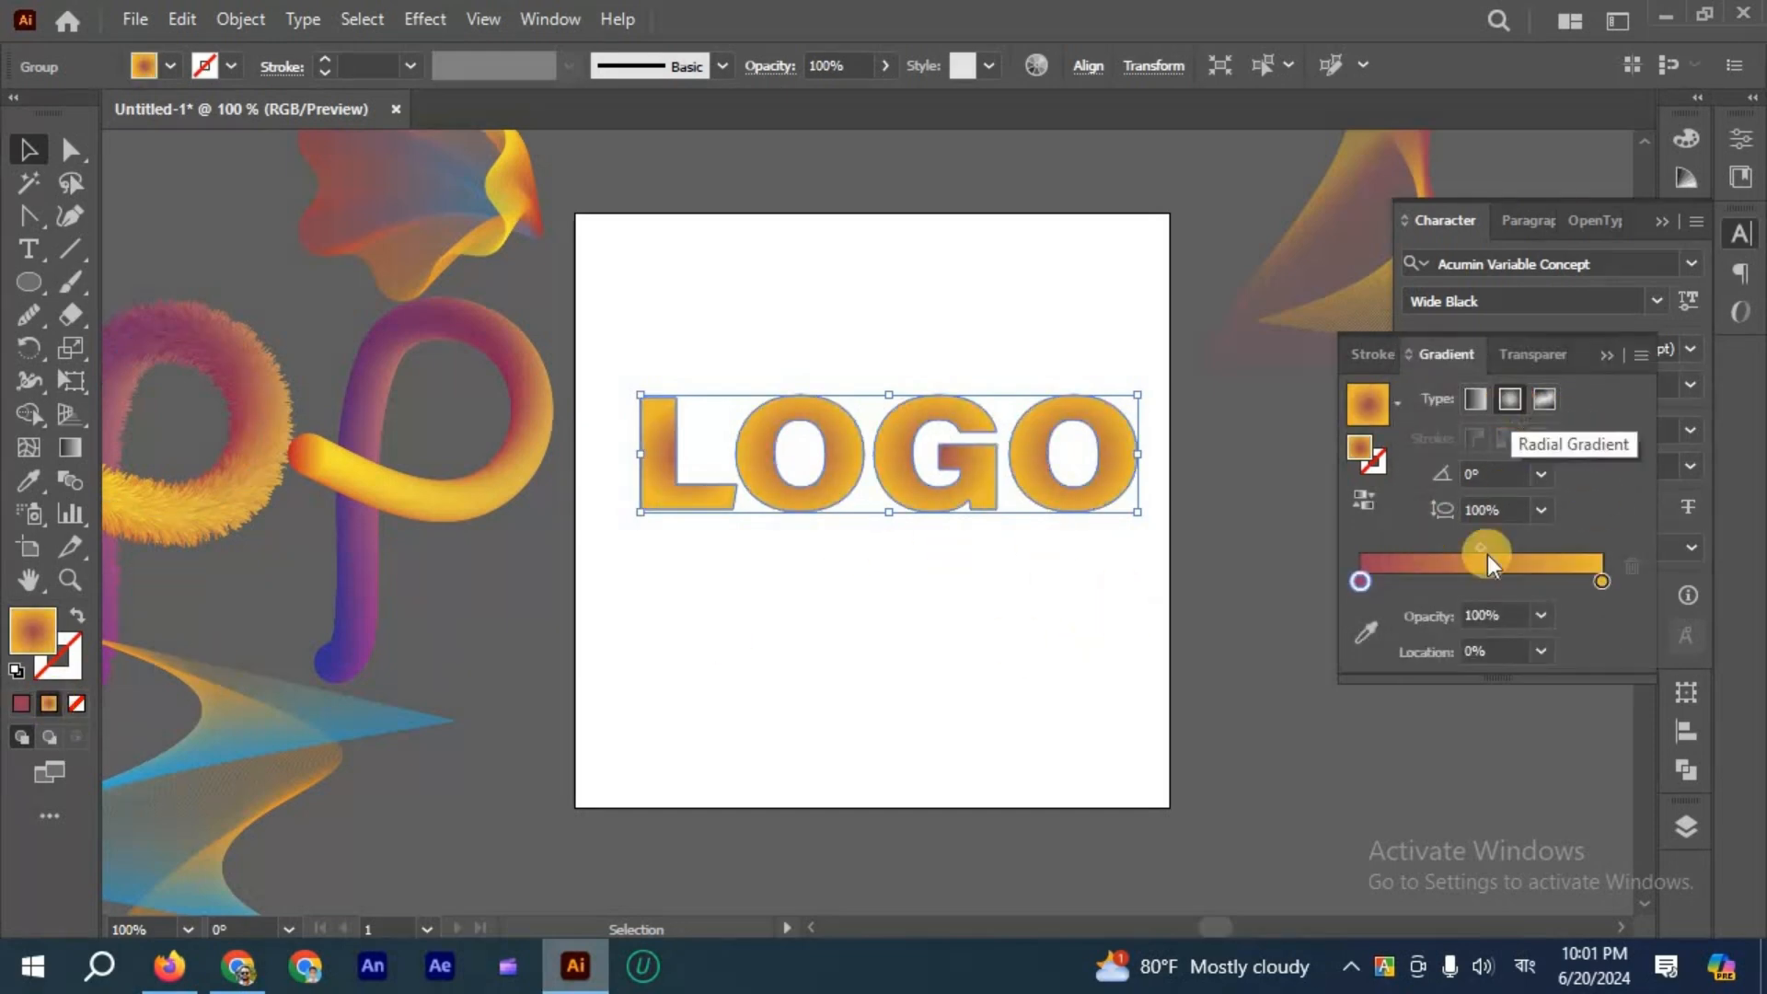
pyautogui.doubleClick(1358, 579)
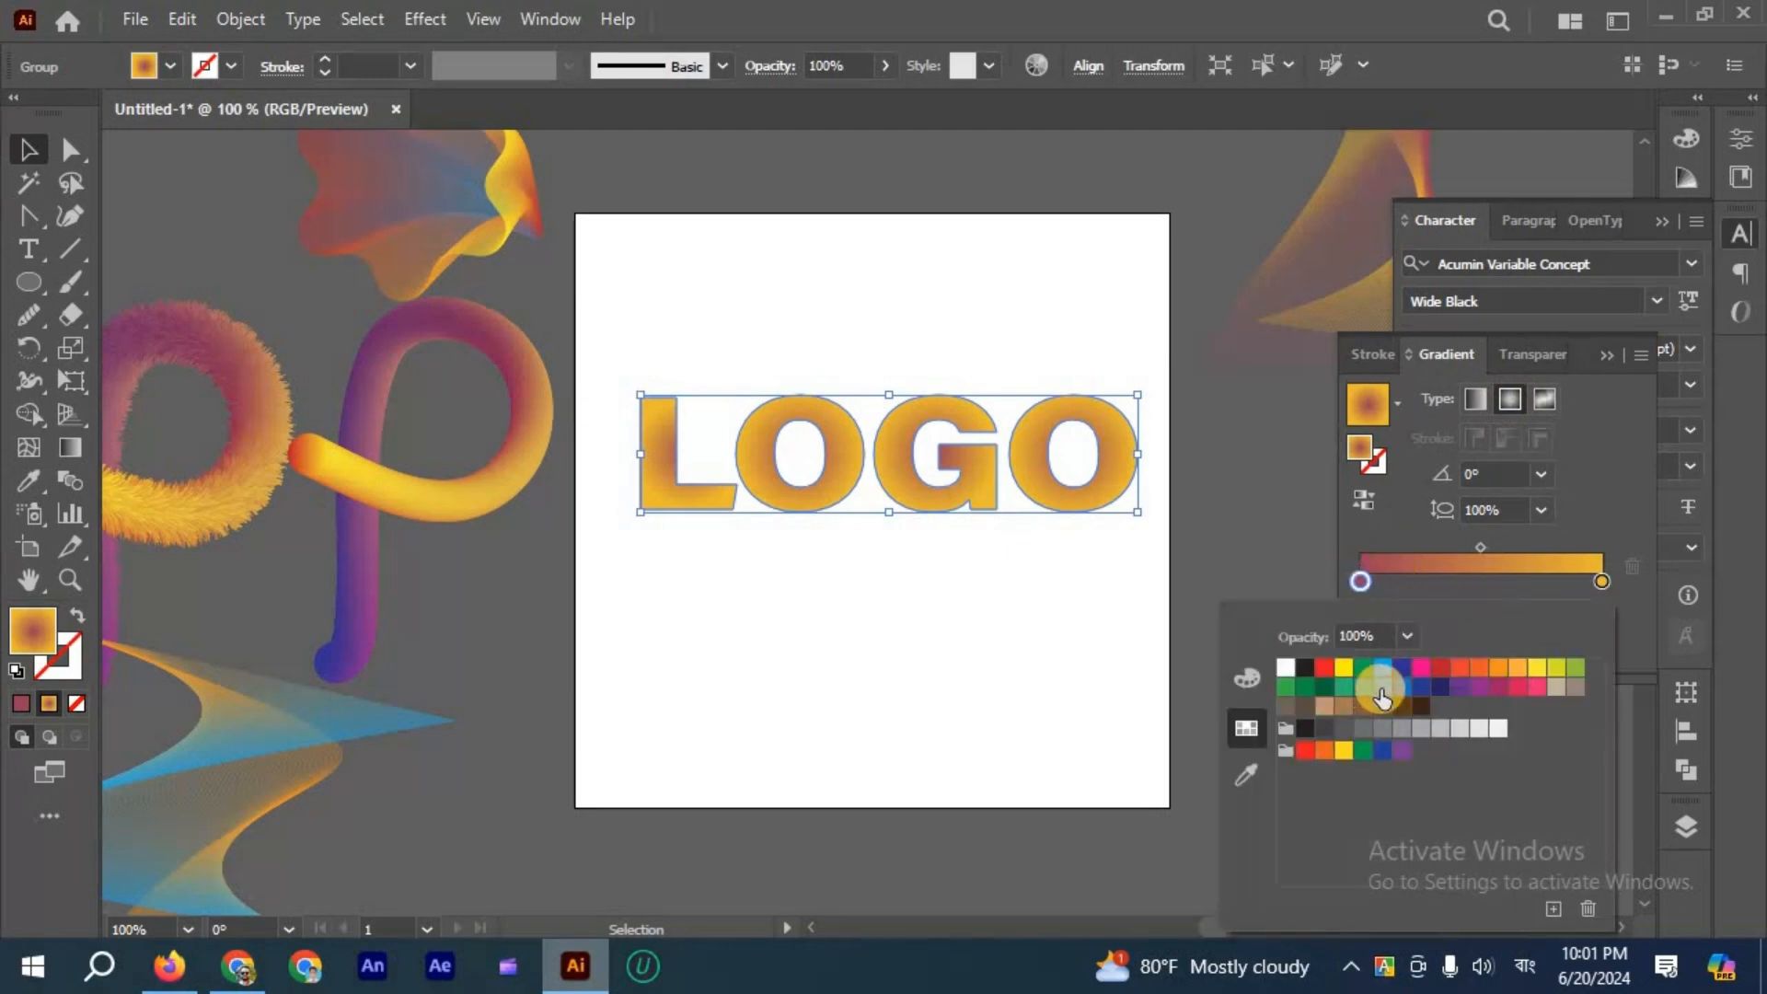
pyautogui.click(1382, 686)
pyautogui.click(1602, 582)
pyautogui.doubleClick(1604, 583)
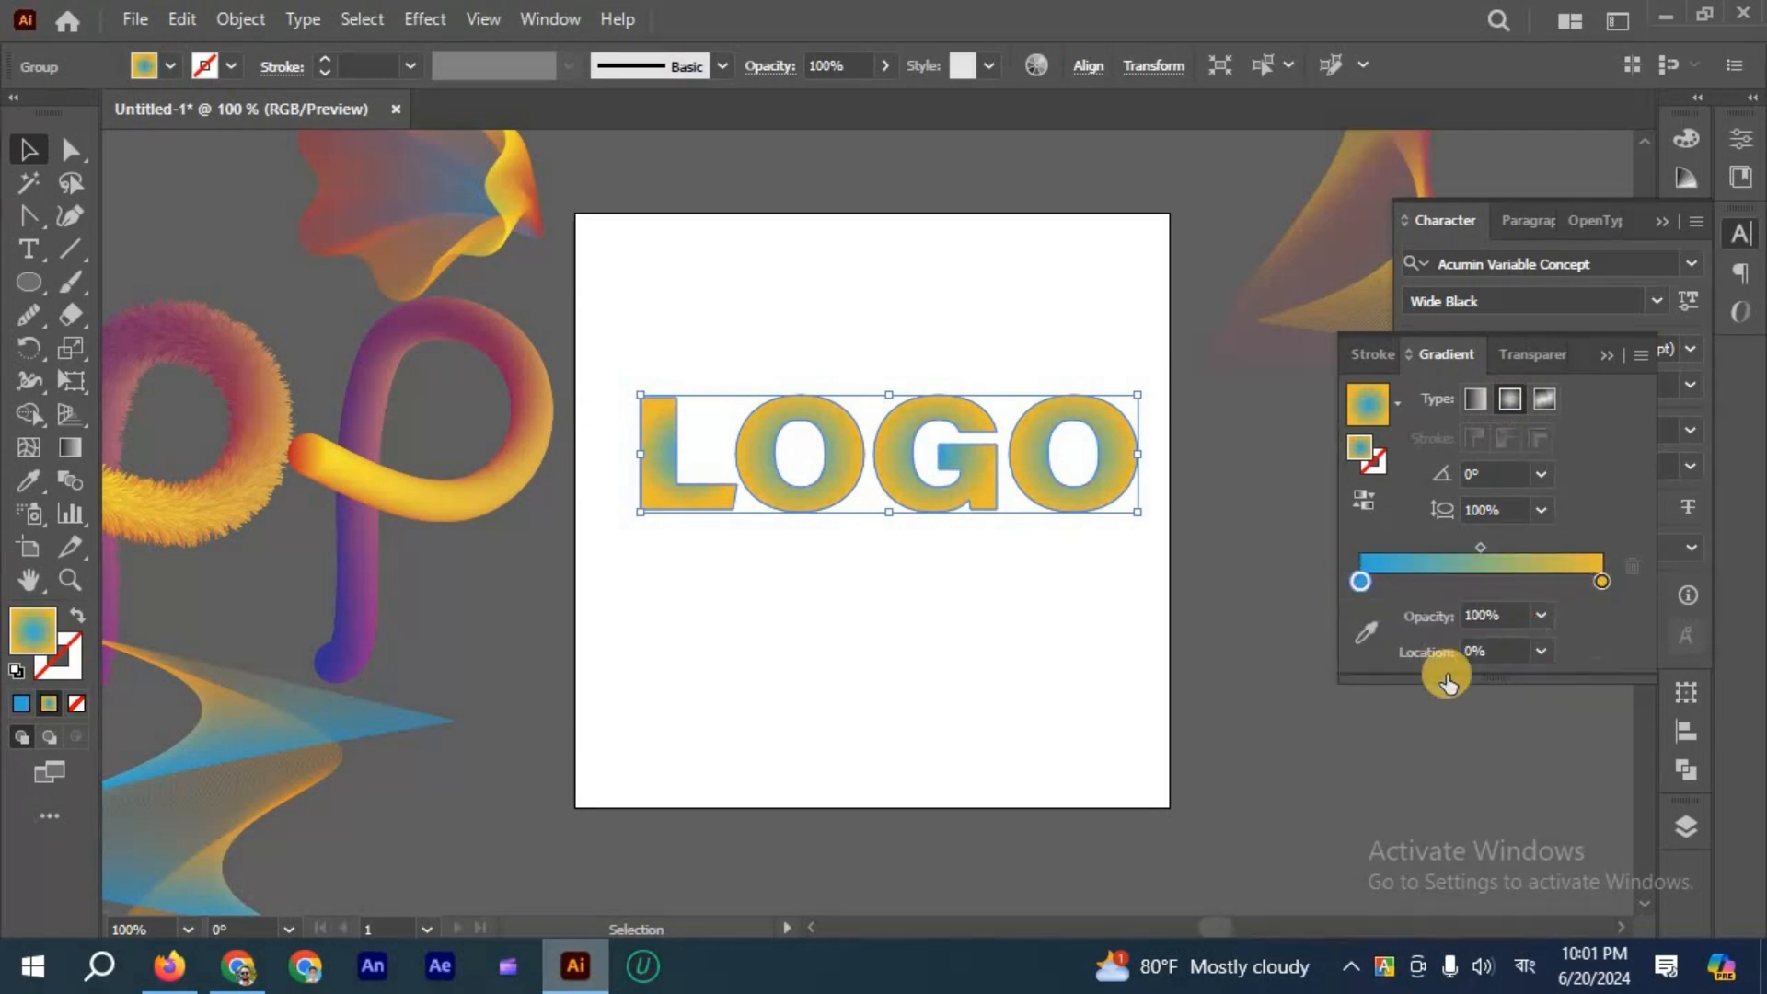
pyautogui.click(1419, 697)
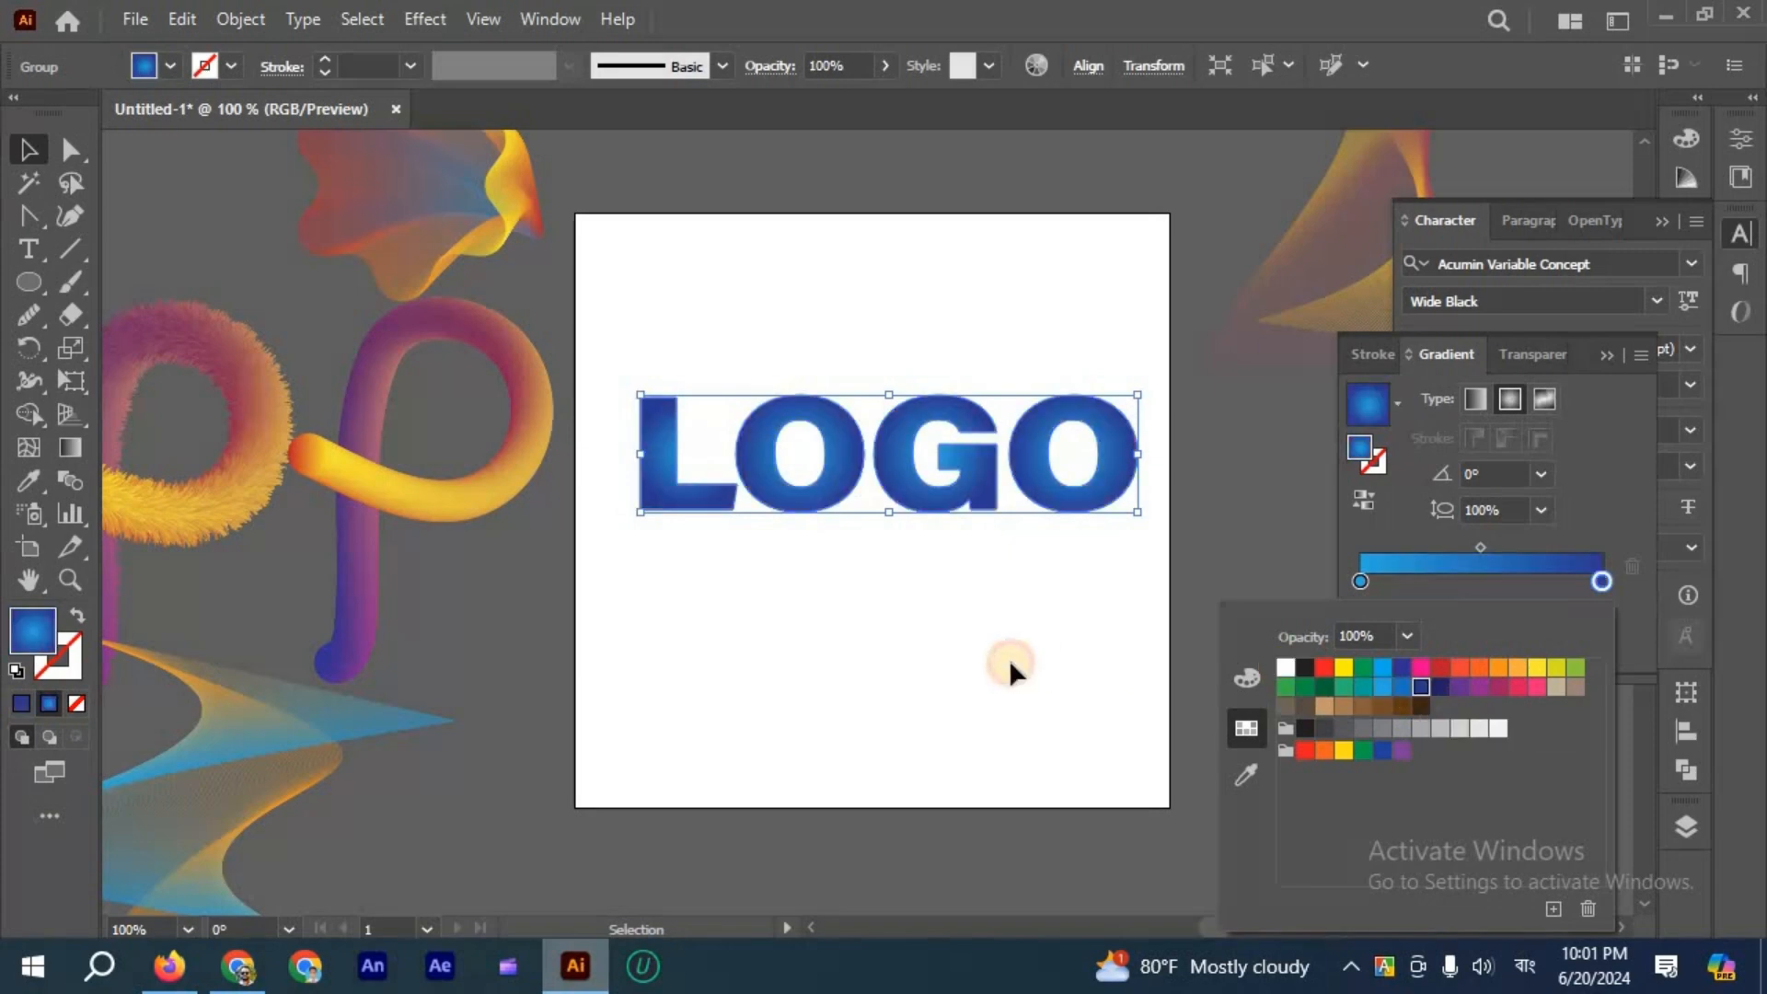
# Use the Gradient tool to spread one radial gradient across all LOGO letters from the middle of the word downward, and deselect it.
pyautogui.scroll(1, 977, 567)
pyautogui.click(70, 448)
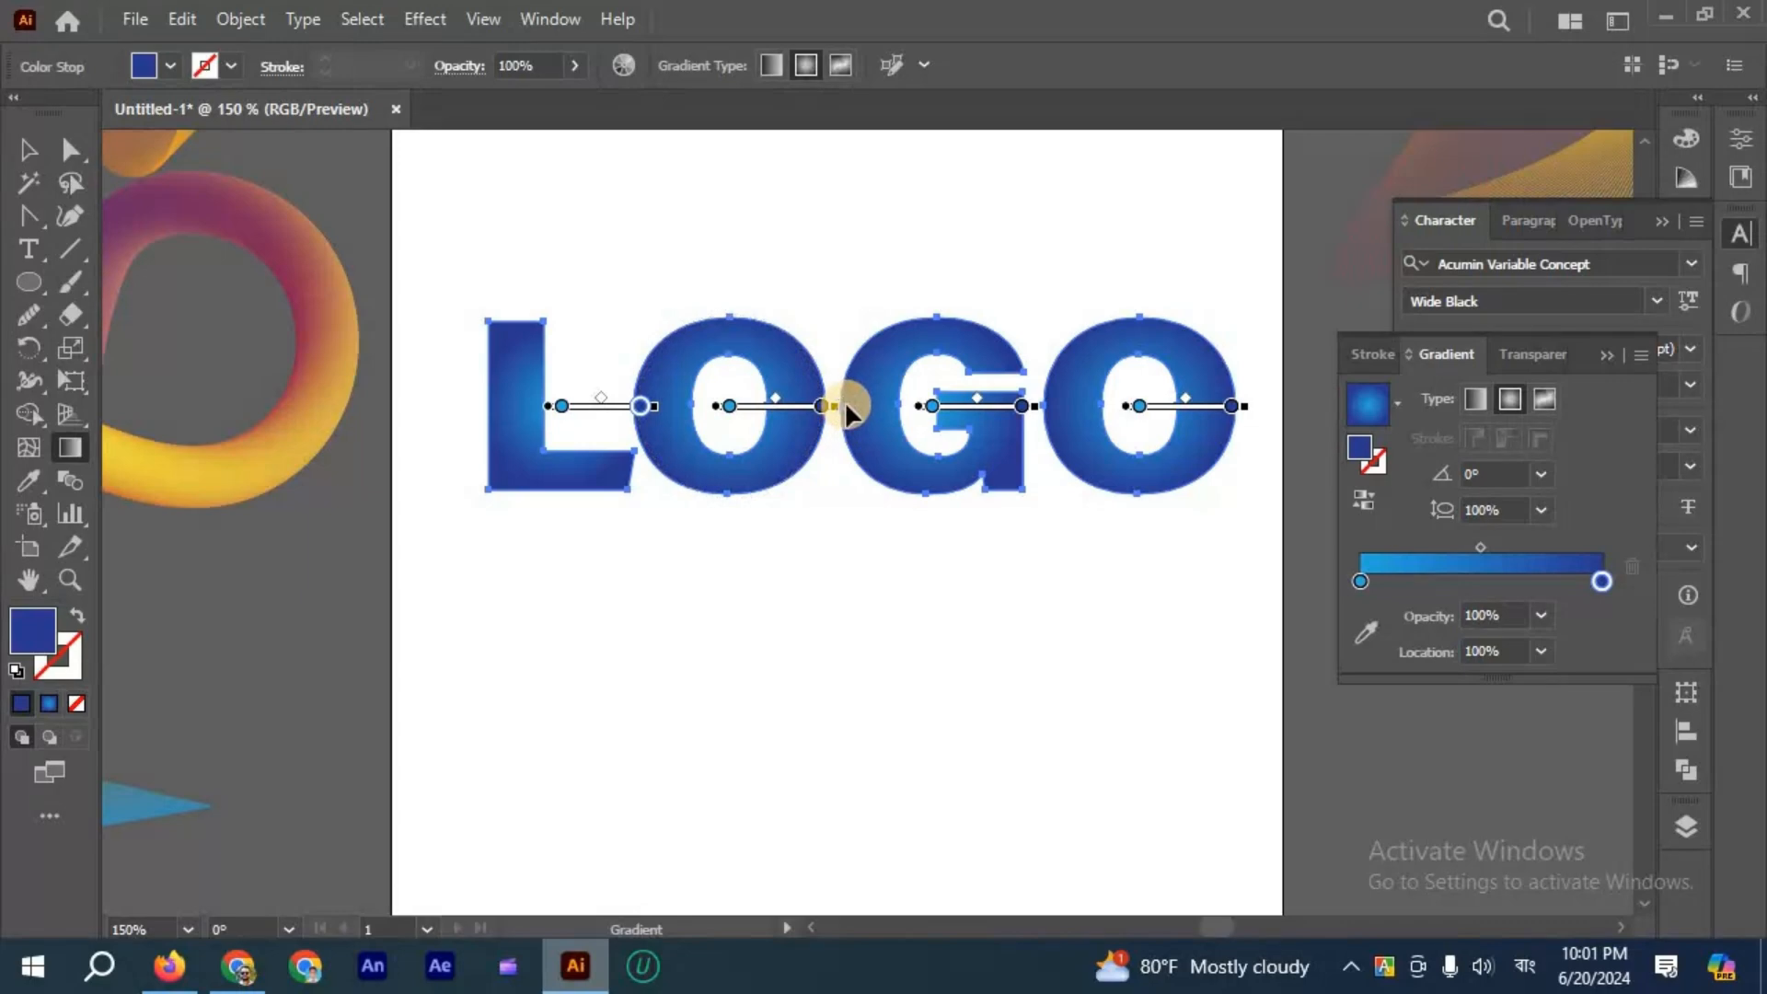
pyautogui.scroll(-1, 856, 414)
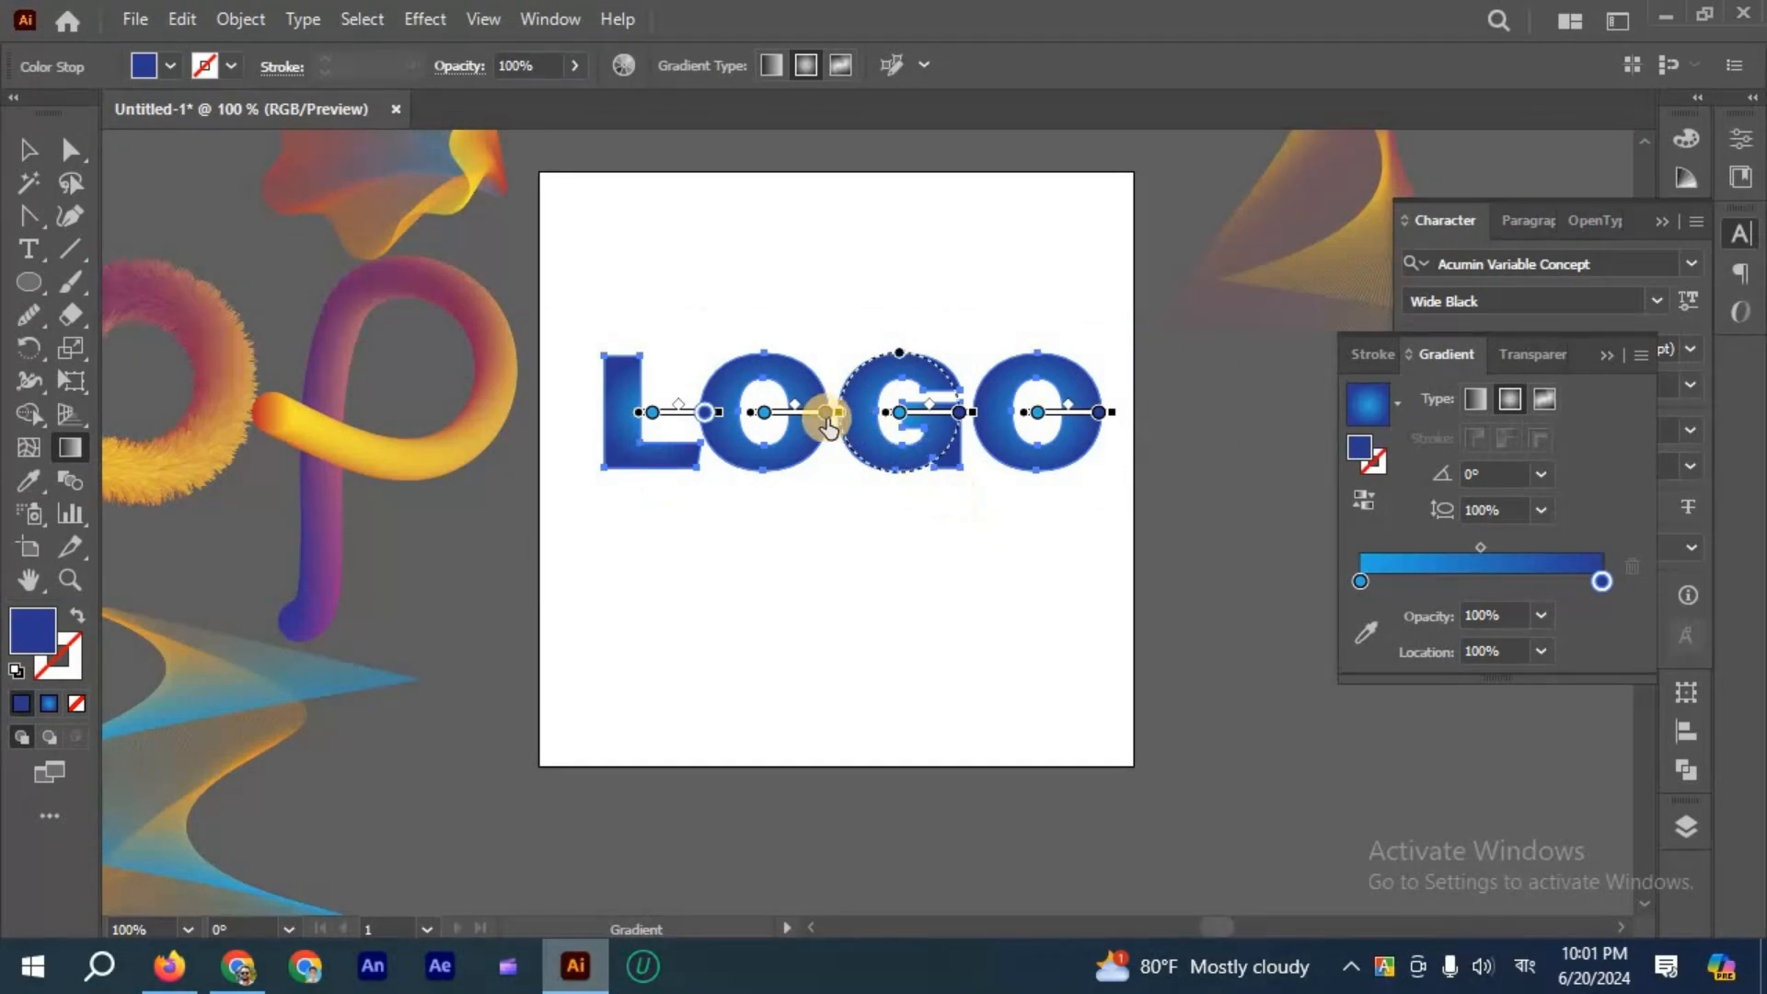
pyautogui.moveTo(831, 442); pyautogui.dragTo(835, 667)
pyautogui.click(29, 150)
pyautogui.press('v')
pyautogui.click(803, 268)
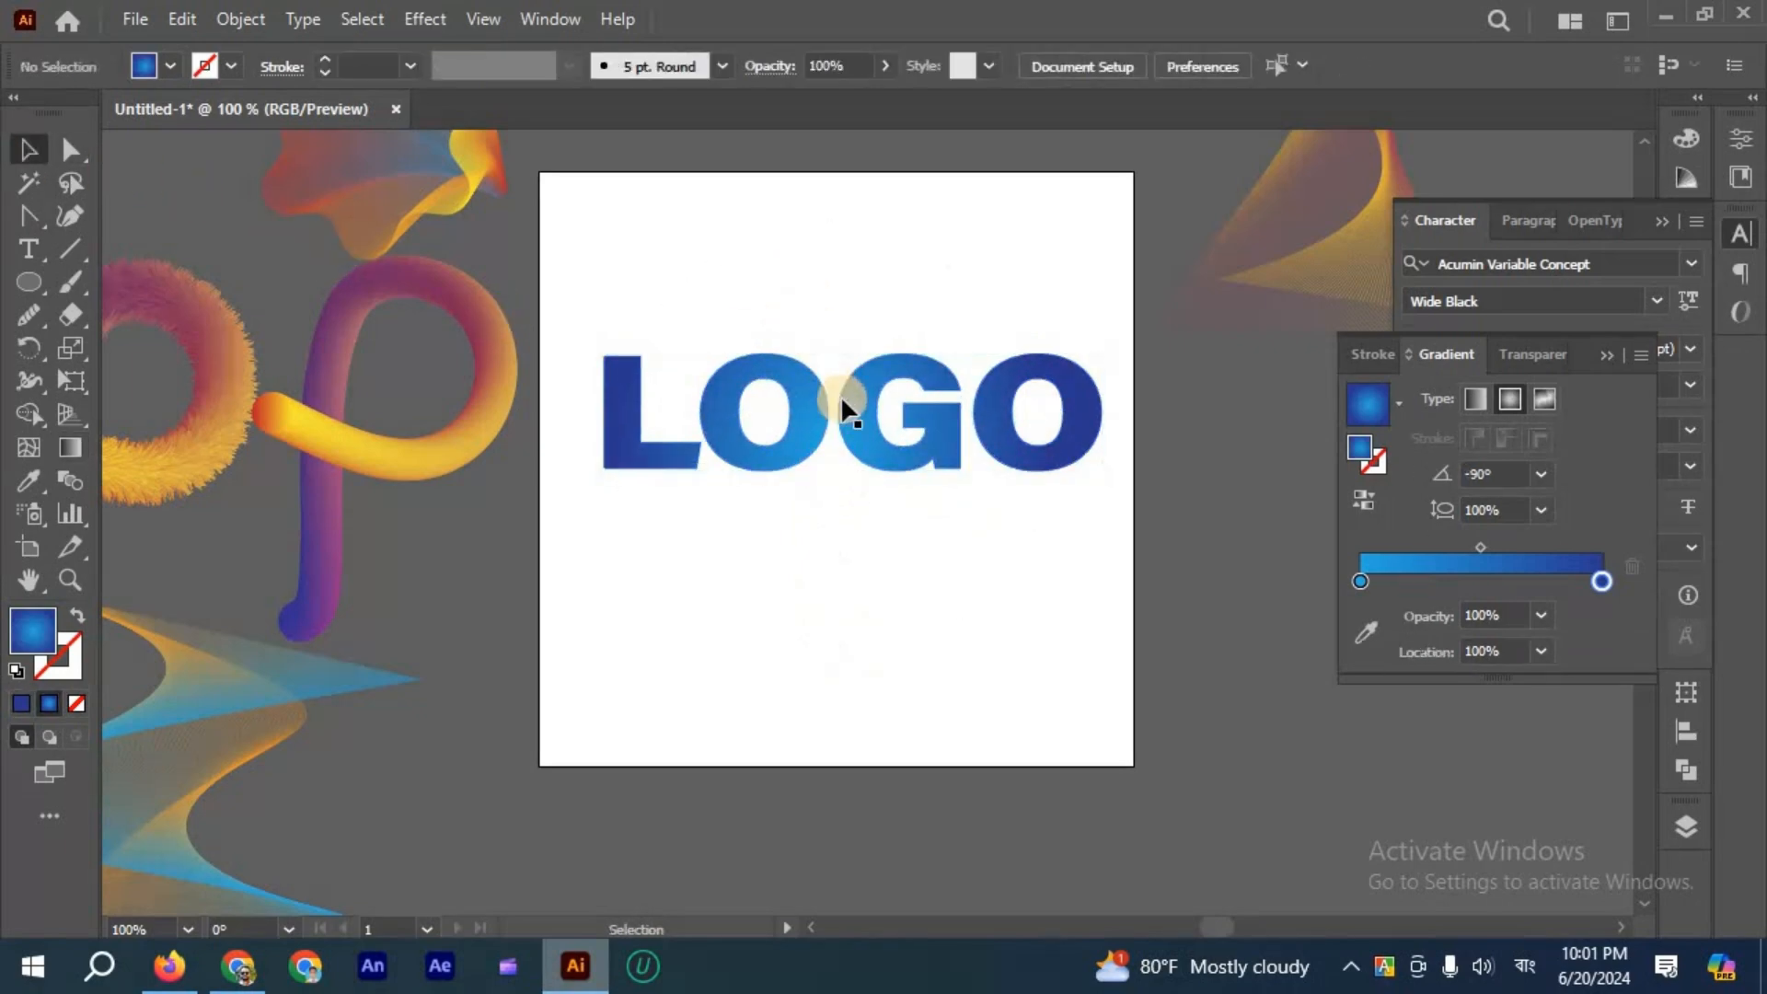
# Make a smaller copy of LOGO centred at the lower edge of the original and fill it with black.
pyautogui.click(856, 419)
pyautogui.moveTo(856, 469)
pyautogui.mouseDown()
pyautogui.moveTo(844, 596)
pyautogui.moveTo(854, 479)
pyautogui.moveTo(919, 476)
pyautogui.moveTo(854, 498)
pyautogui.mouseUp()
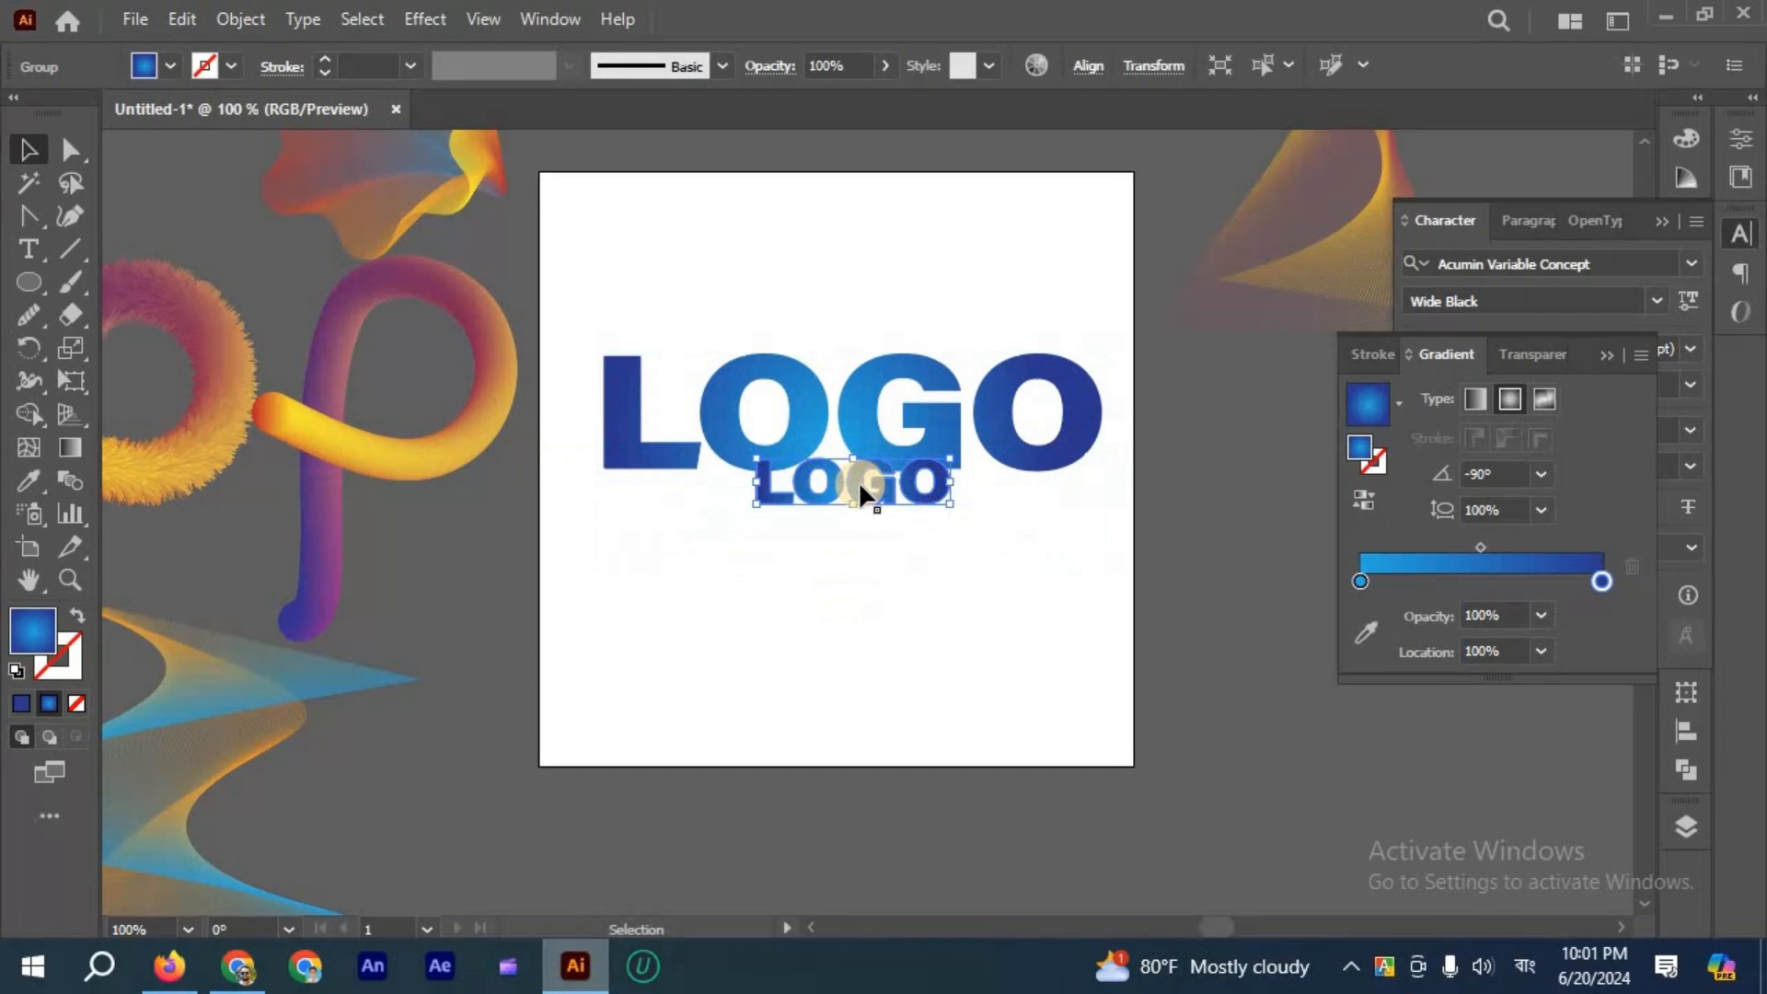
pyautogui.click(21, 706)
pyautogui.click(1345, 175)
pyautogui.scroll(2, 911, 469)
# Send the small black LOGO behind the blue one and move it slightly up under its lower edge.
pyautogui.rightClick(915, 466)
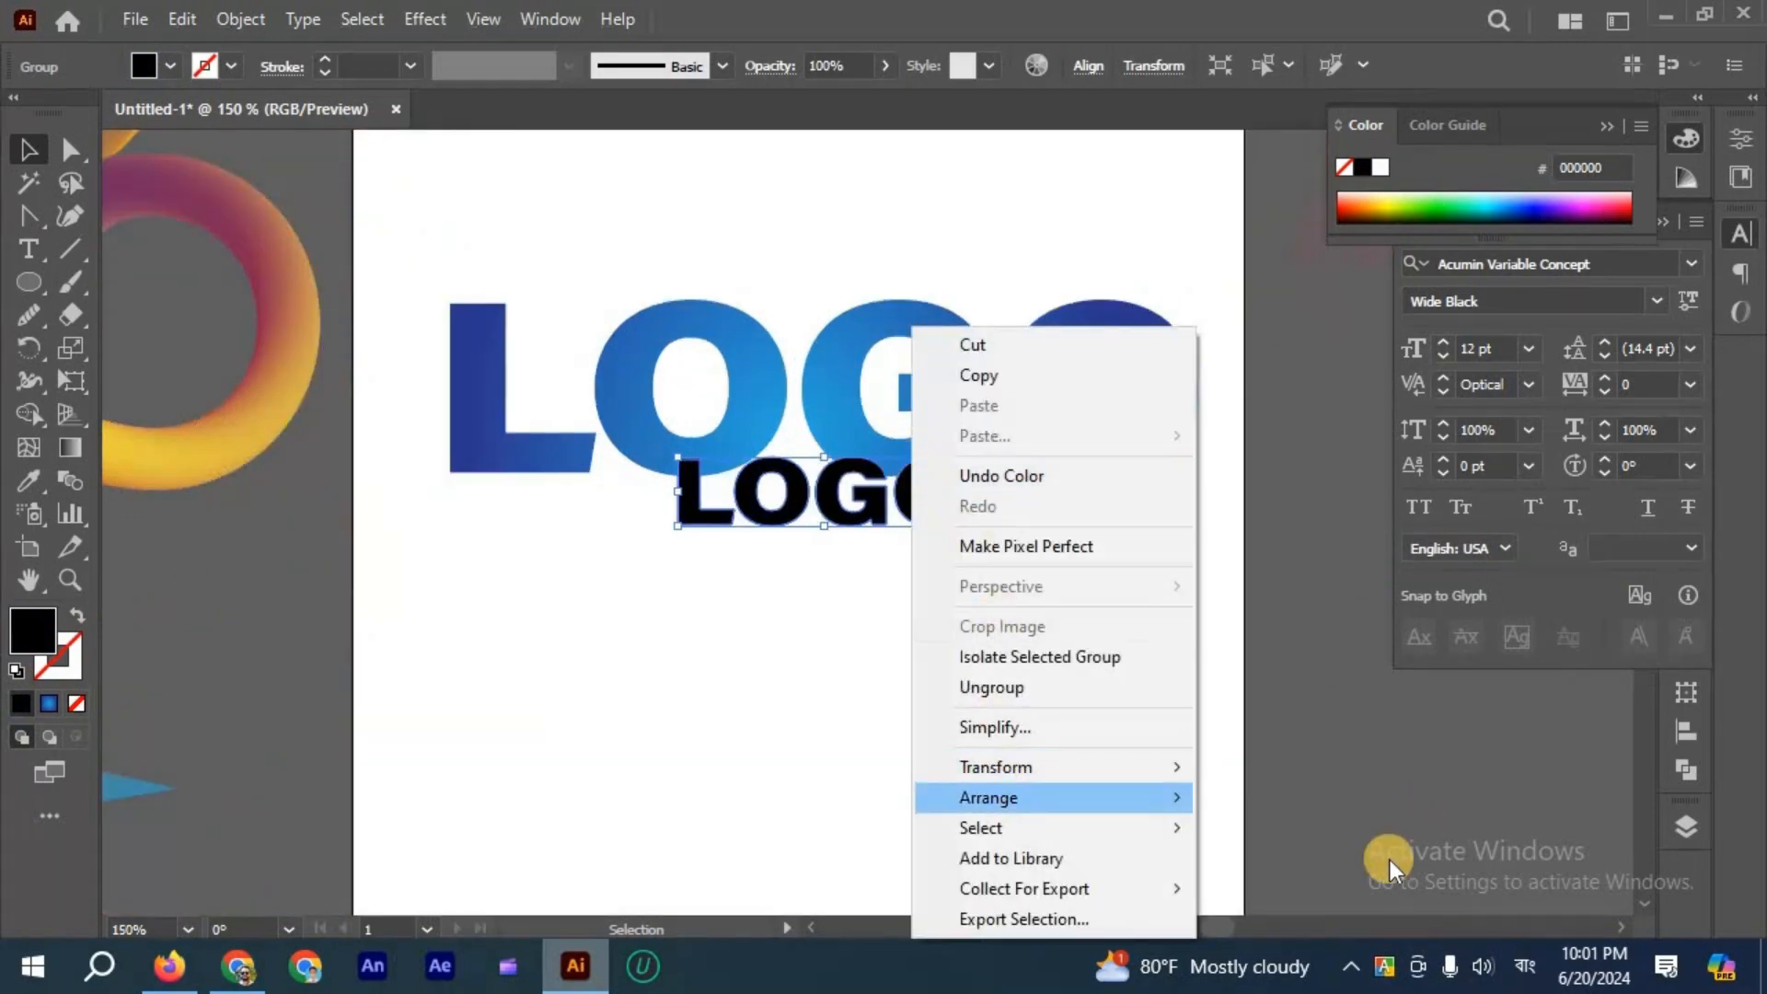
pyautogui.click(1345, 887)
pyautogui.click(858, 548)
pyautogui.moveTo(858, 523); pyautogui.dragTo(857, 506)
pyautogui.click(847, 554)
pyautogui.scroll(-1, 826, 639)
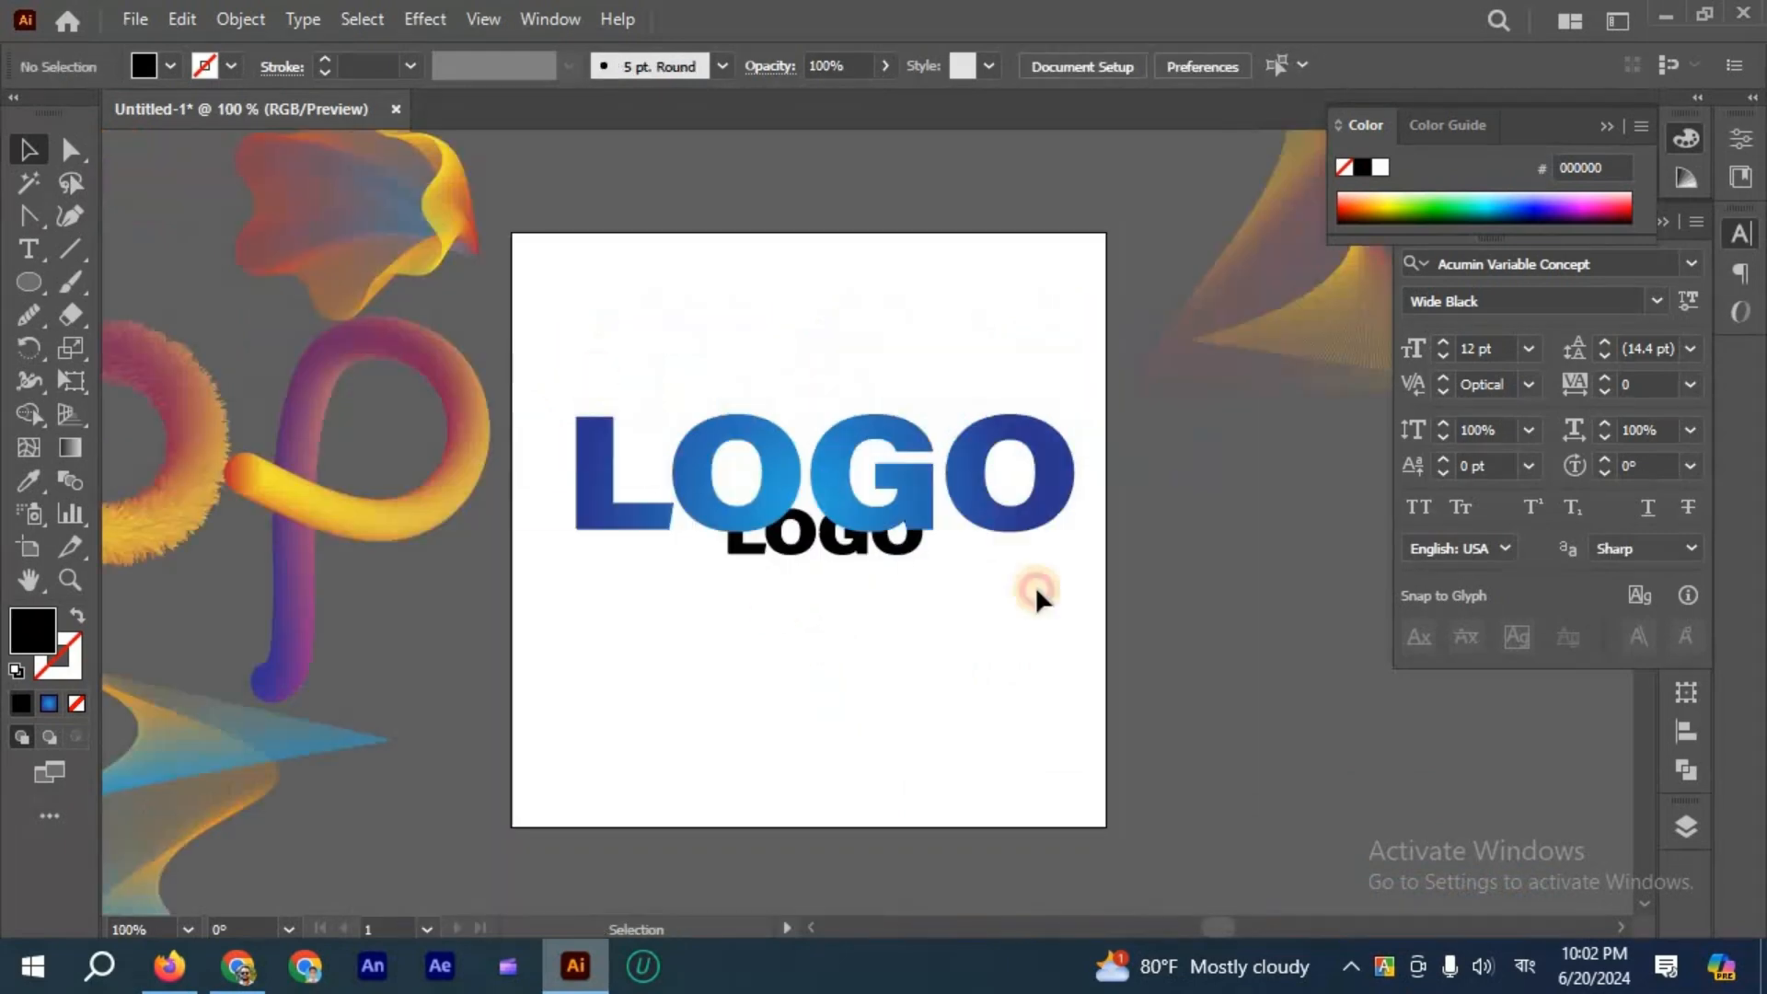
# Blend the large blue LOGO with the small black LOGO into a 3D extrusion, and deselect it.
pyautogui.moveTo(1086, 635); pyautogui.dragTo(552, 395)
pyautogui.click(241, 19)
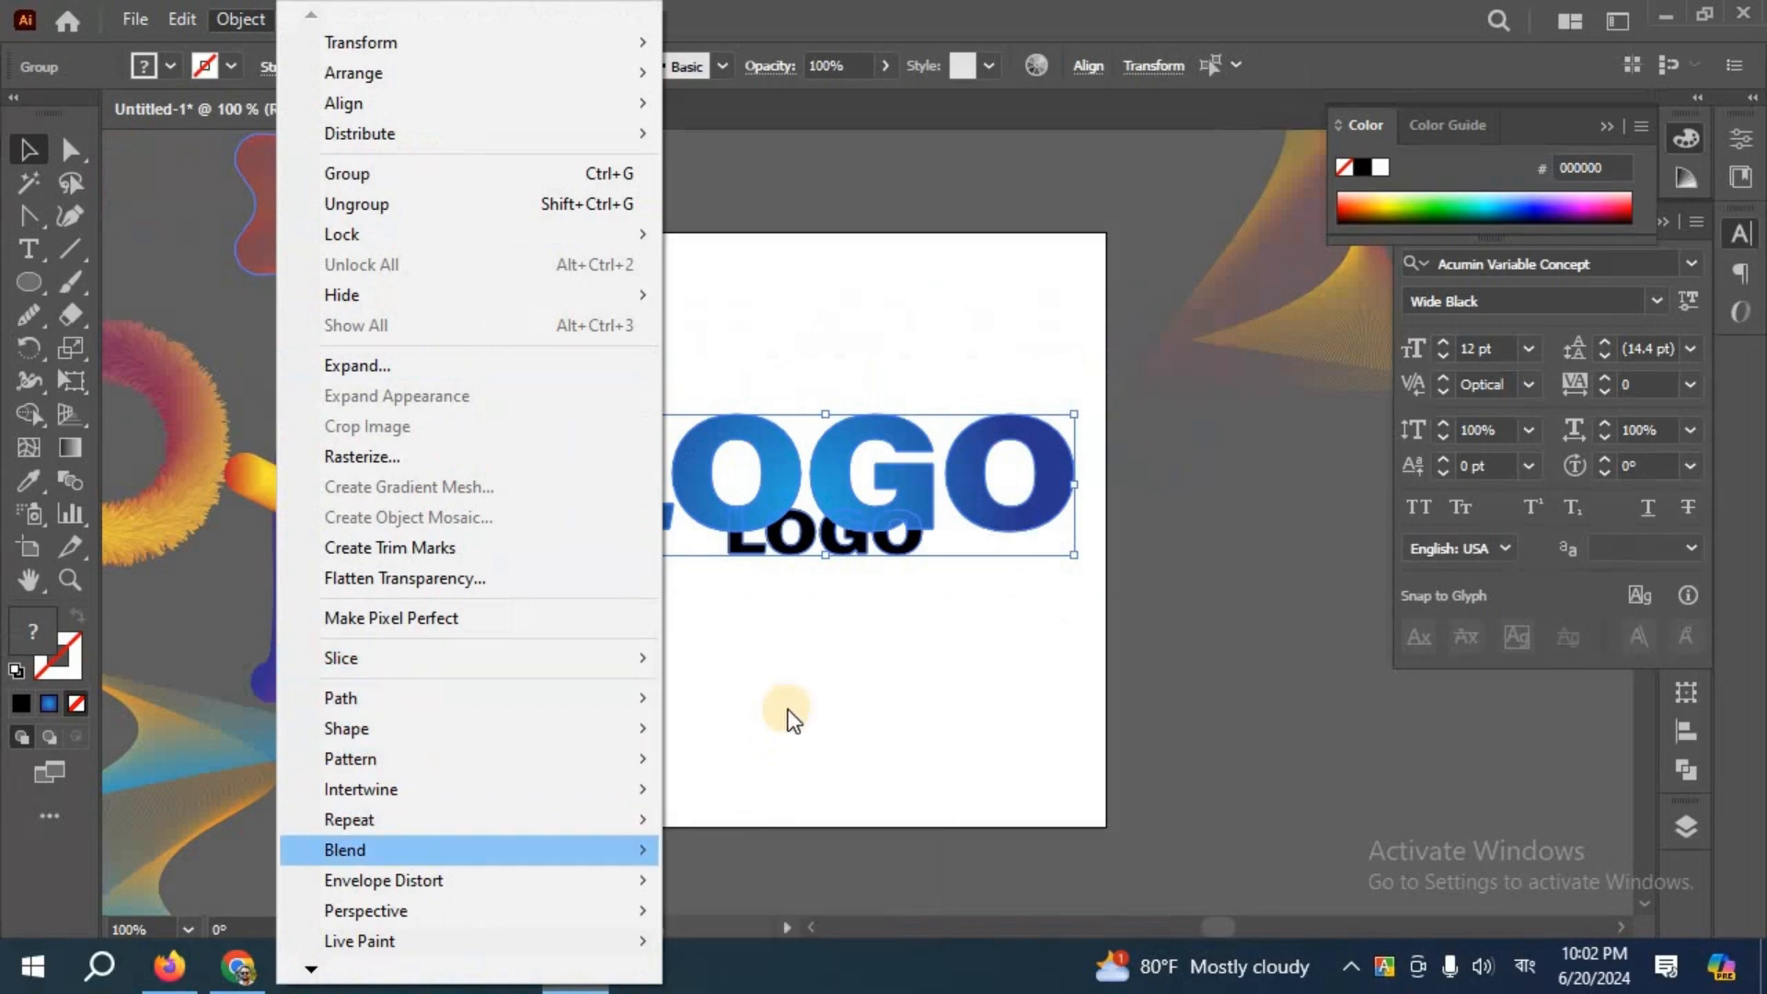
pyautogui.moveTo(402, 848)
pyautogui.click(773, 642)
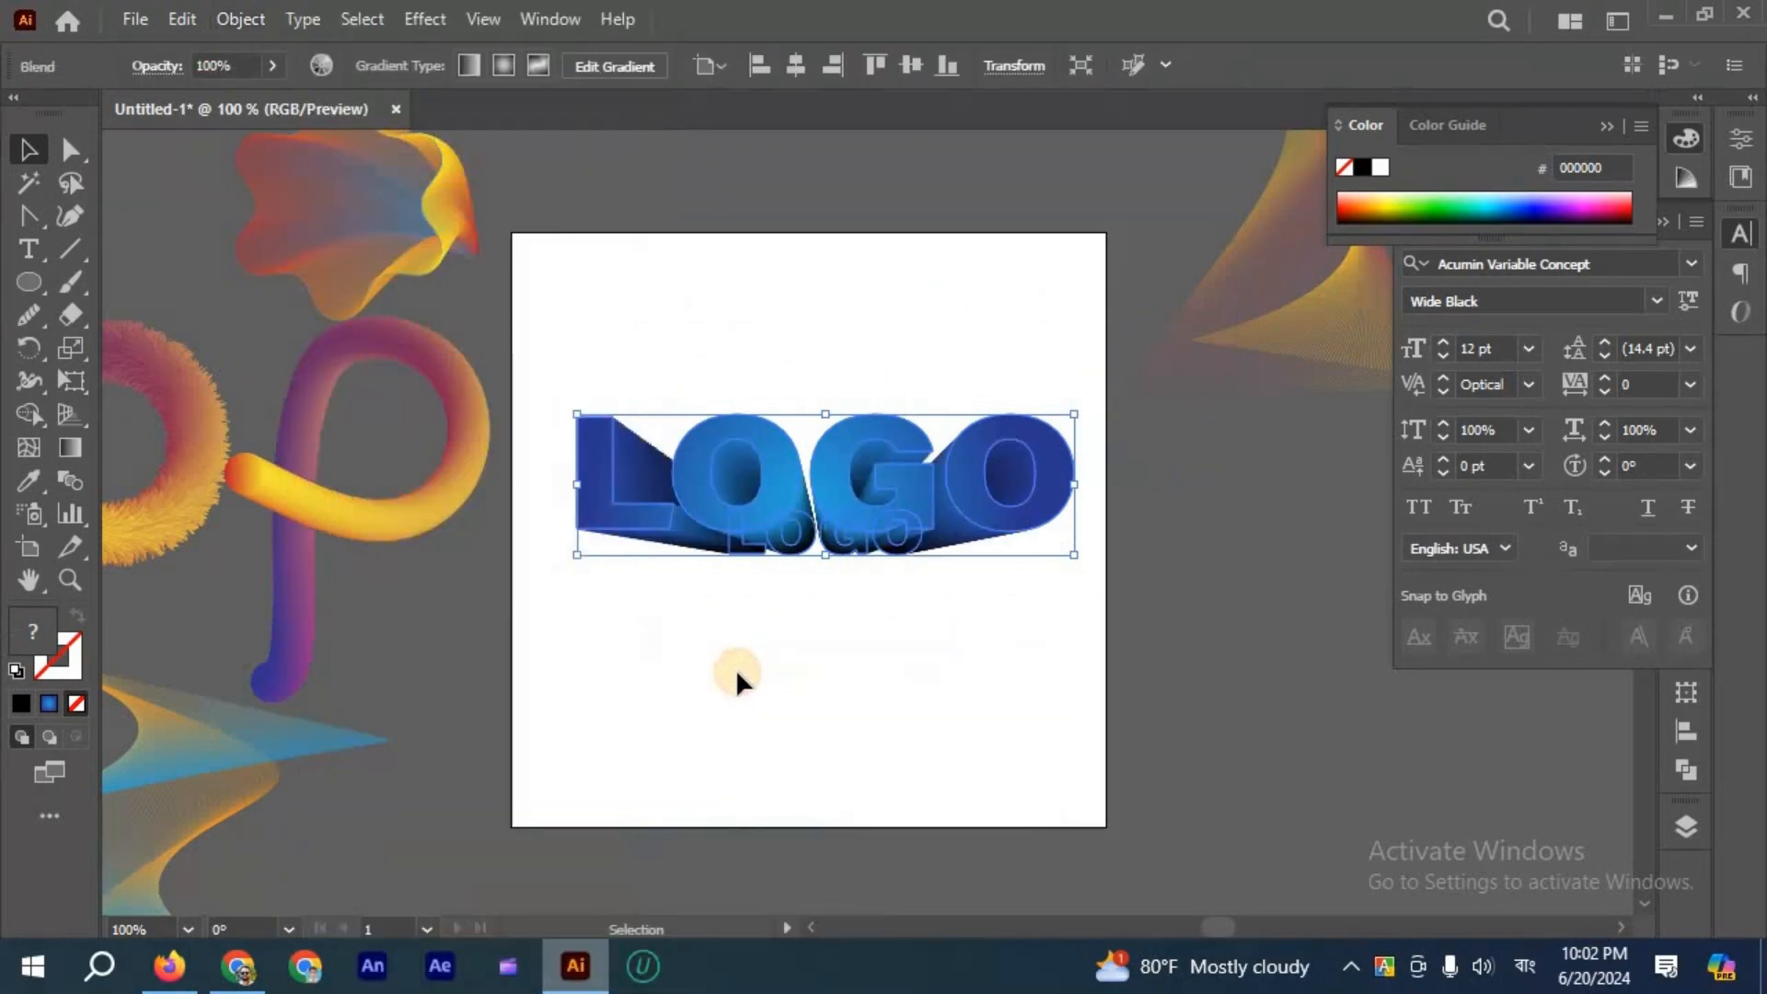
pyautogui.click(749, 680)
pyautogui.scroll(1, 751, 683)
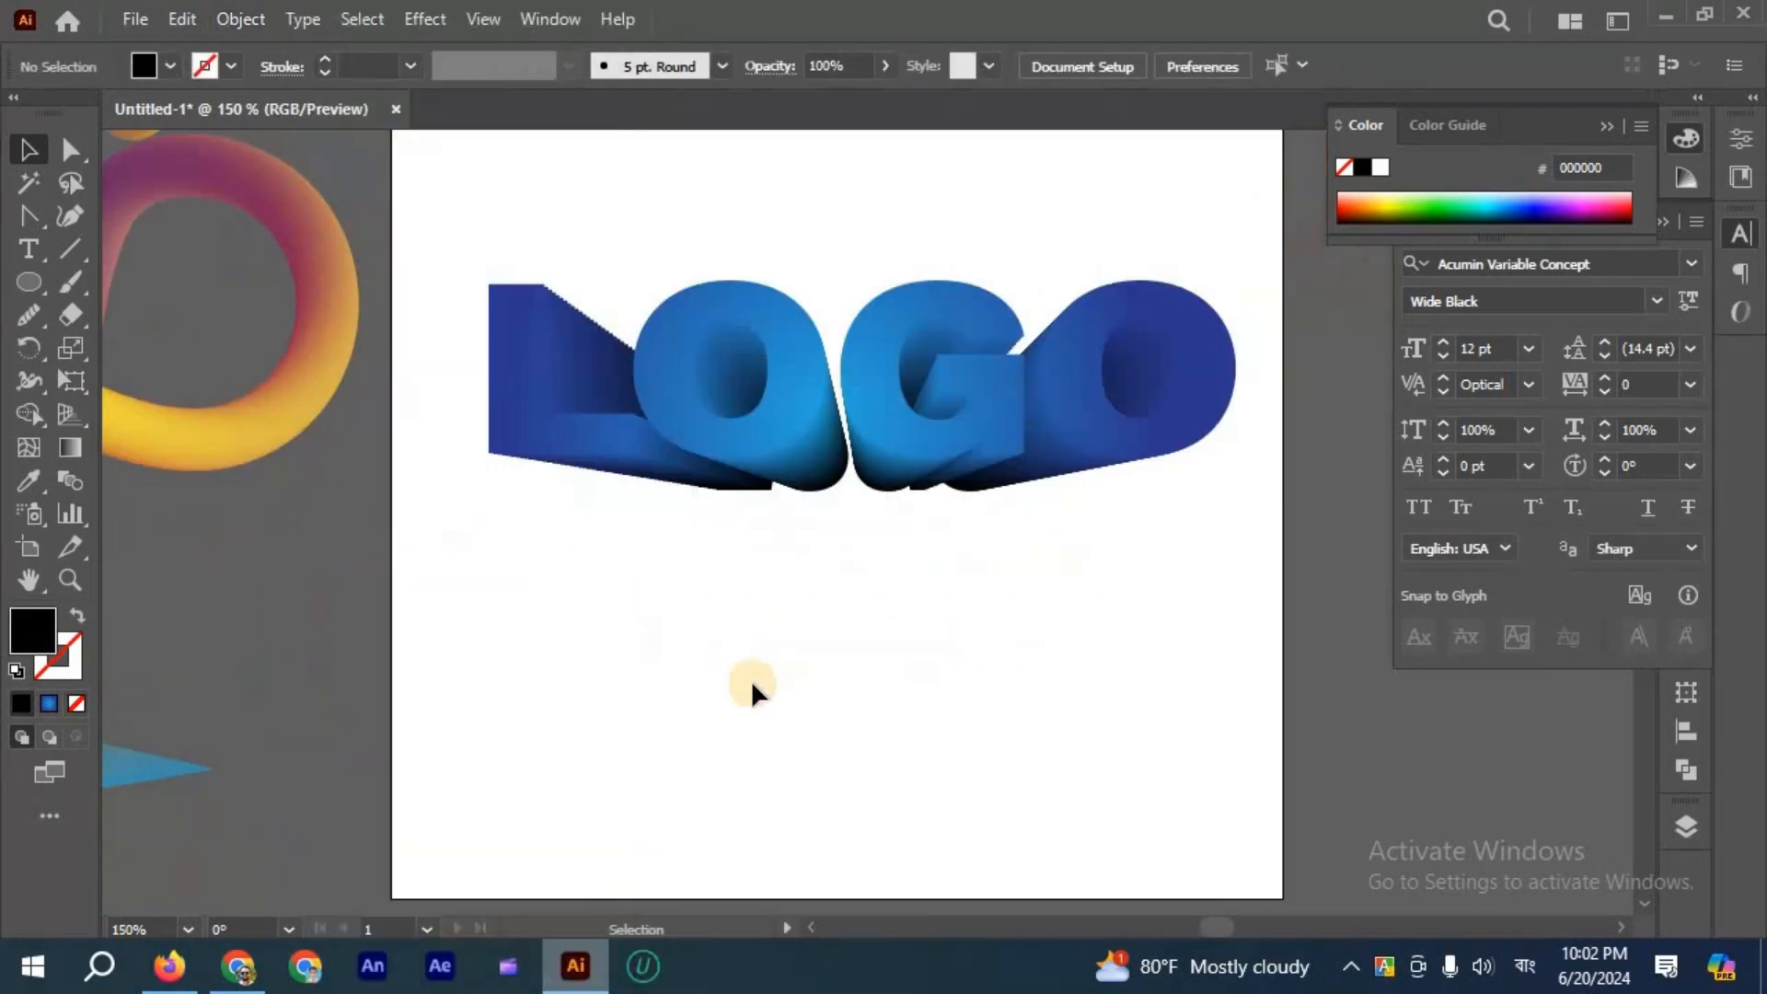
pyautogui.scroll(1, 756, 625)
pyautogui.scroll(-1, 764, 562)
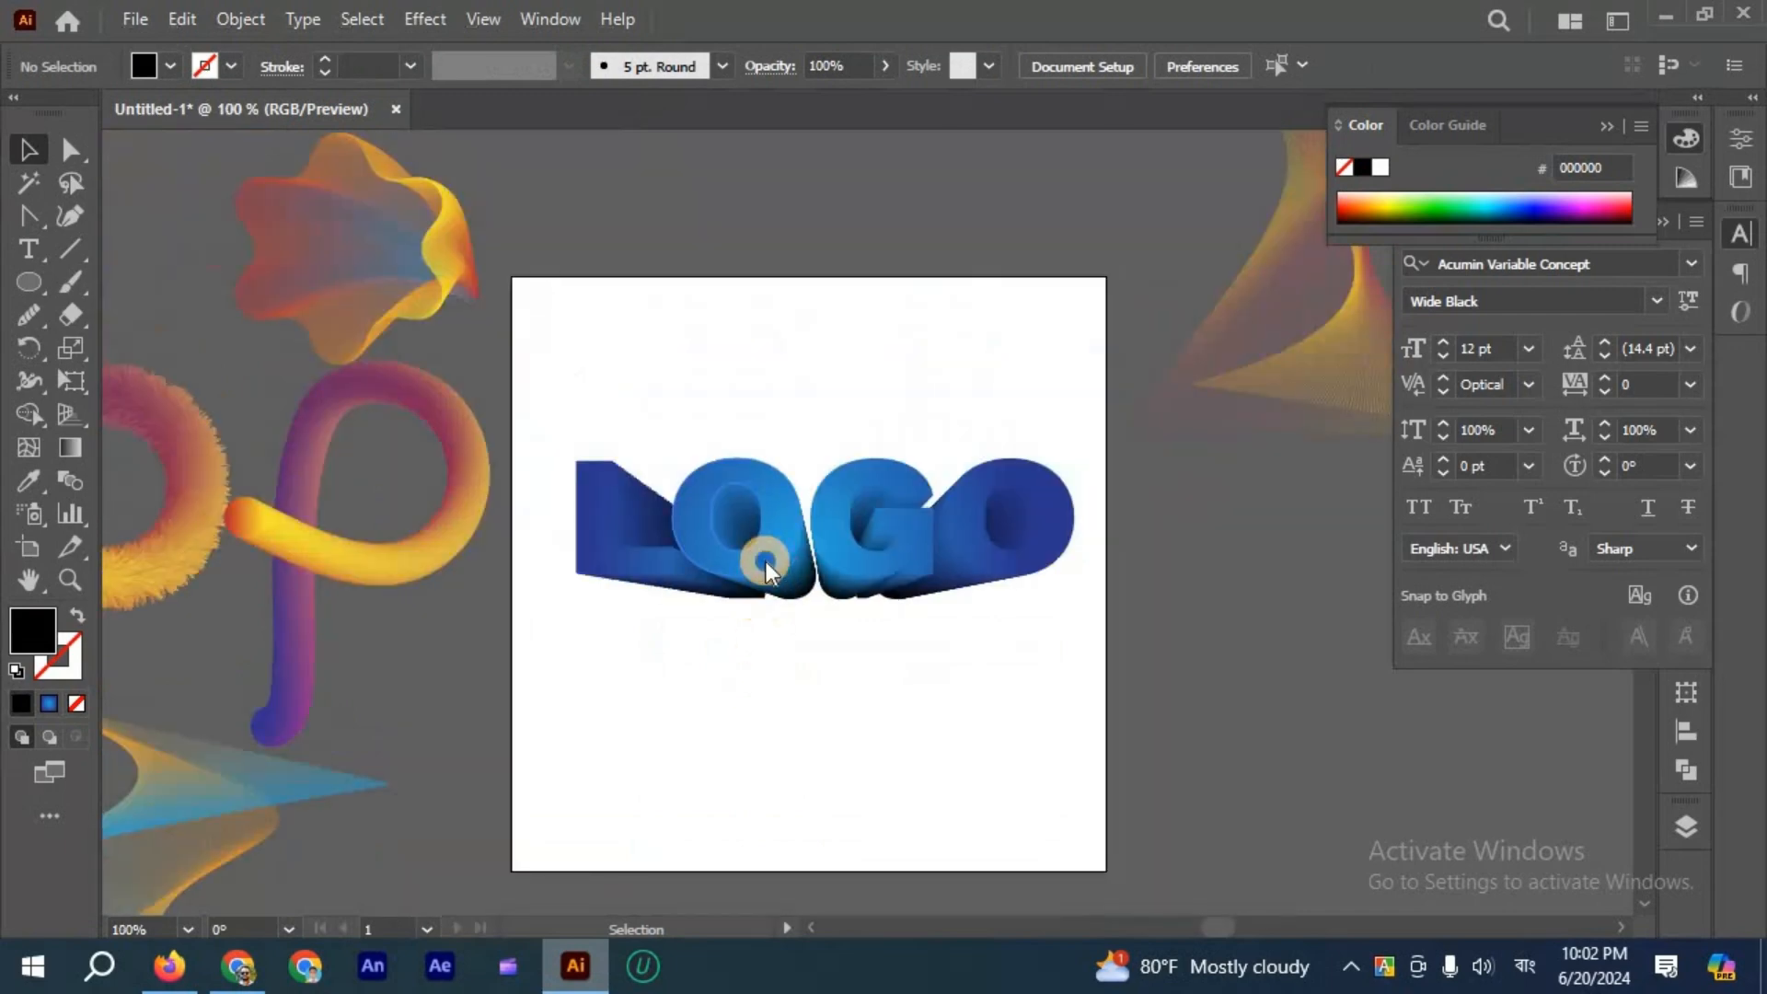
# Expand the LOGO blend into separate editable shapes.
pyautogui.click(763, 556)
pyautogui.rightClick(767, 681)
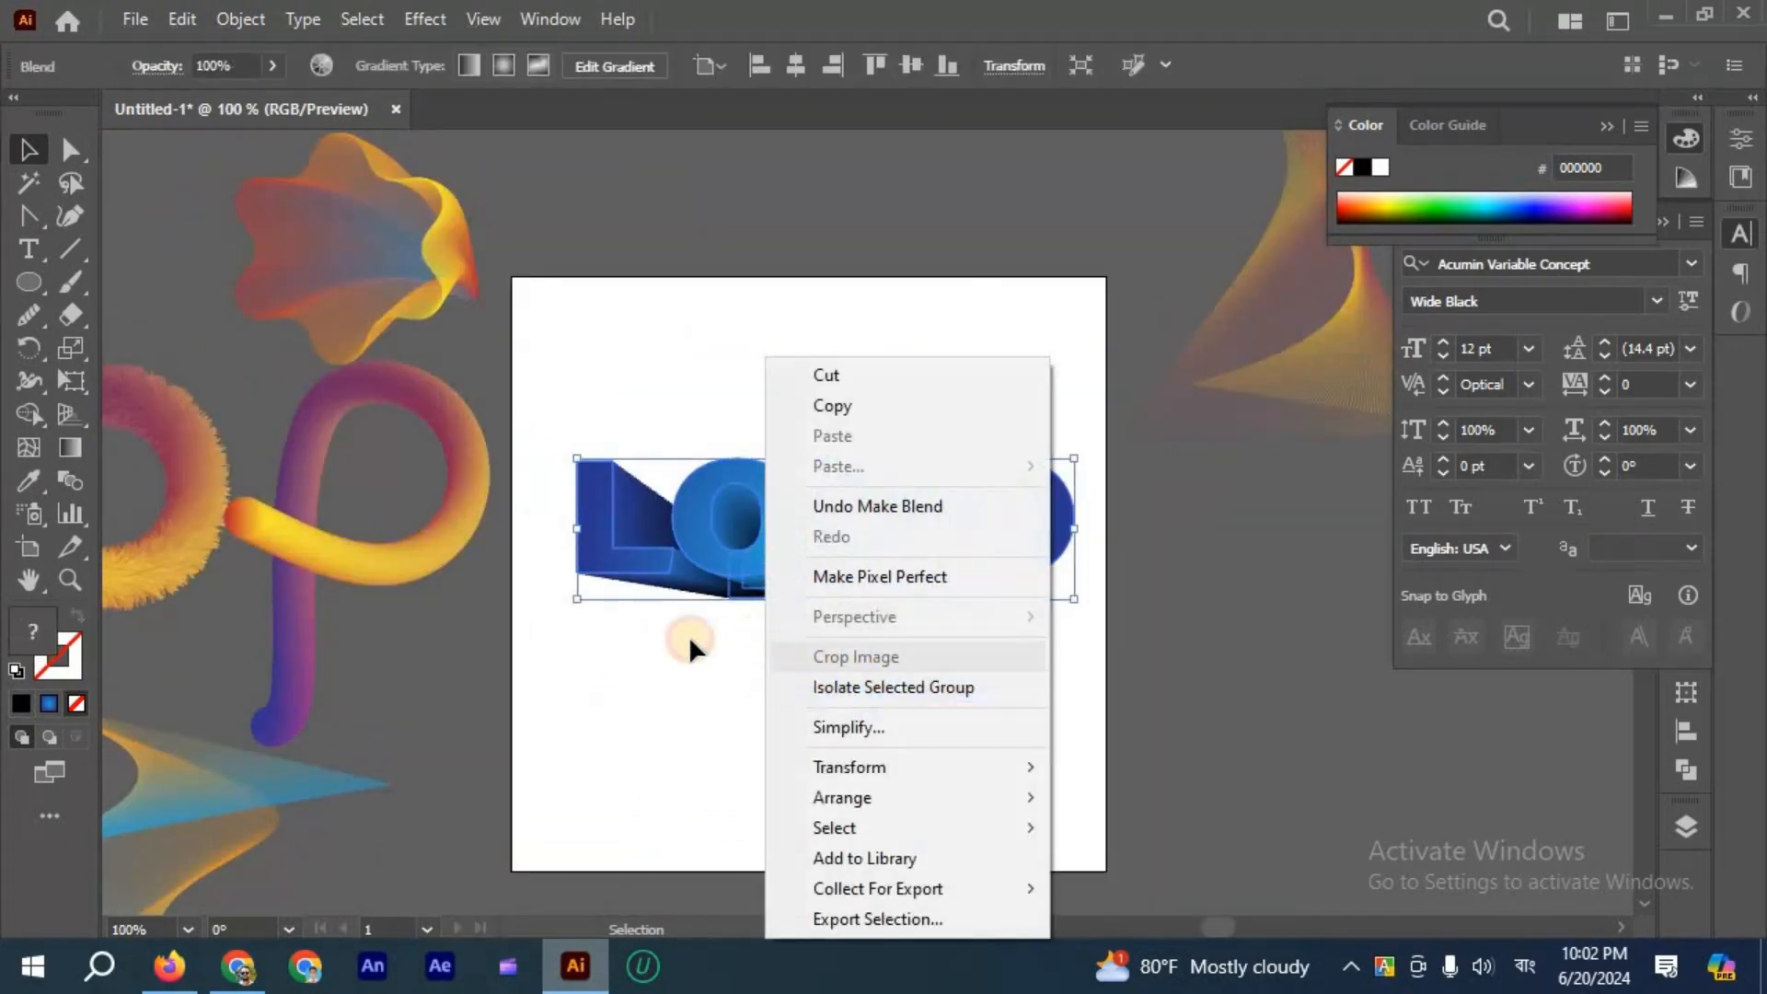
pyautogui.click(689, 639)
pyautogui.click(769, 550)
pyautogui.scroll(1, 769, 550)
pyautogui.click(230, 21)
pyautogui.click(379, 367)
pyautogui.click(994, 599)
pyautogui.click(815, 289)
pyautogui.scroll(7, 784, 404)
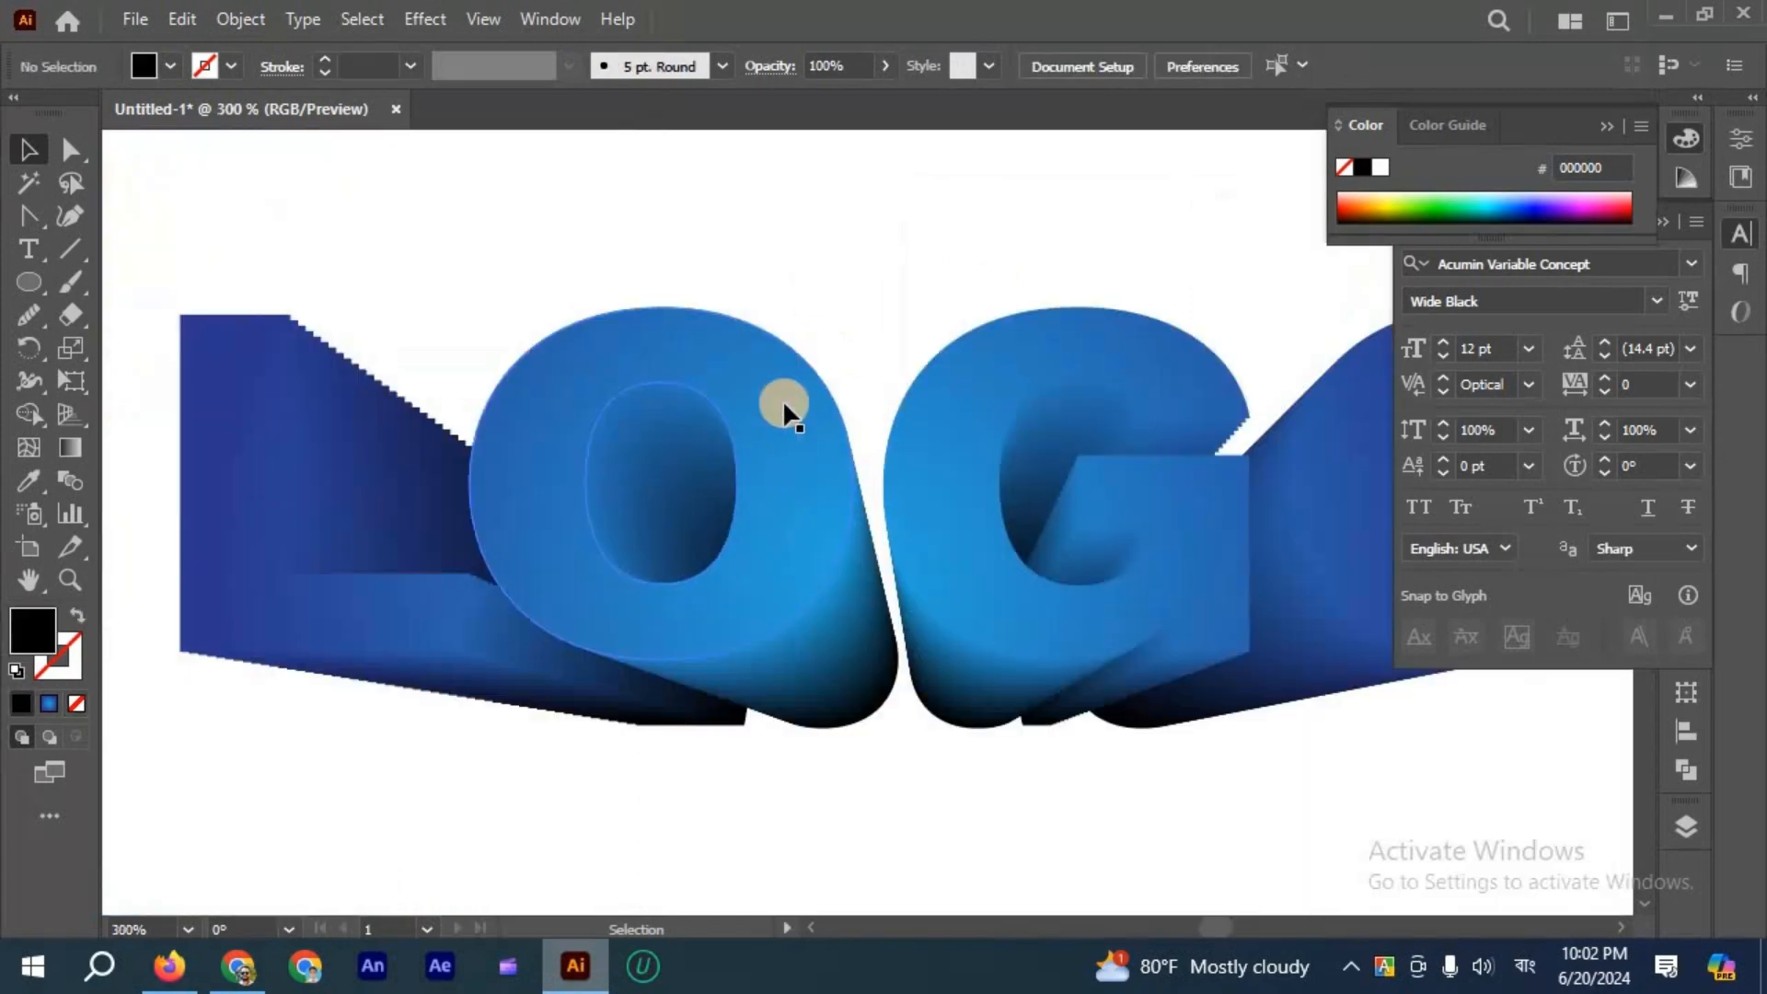
pyautogui.scroll(-4, 792, 413)
# Ungroup the expanded LOGO blend.
pyautogui.click(792, 412)
pyautogui.scroll(-2, 791, 411)
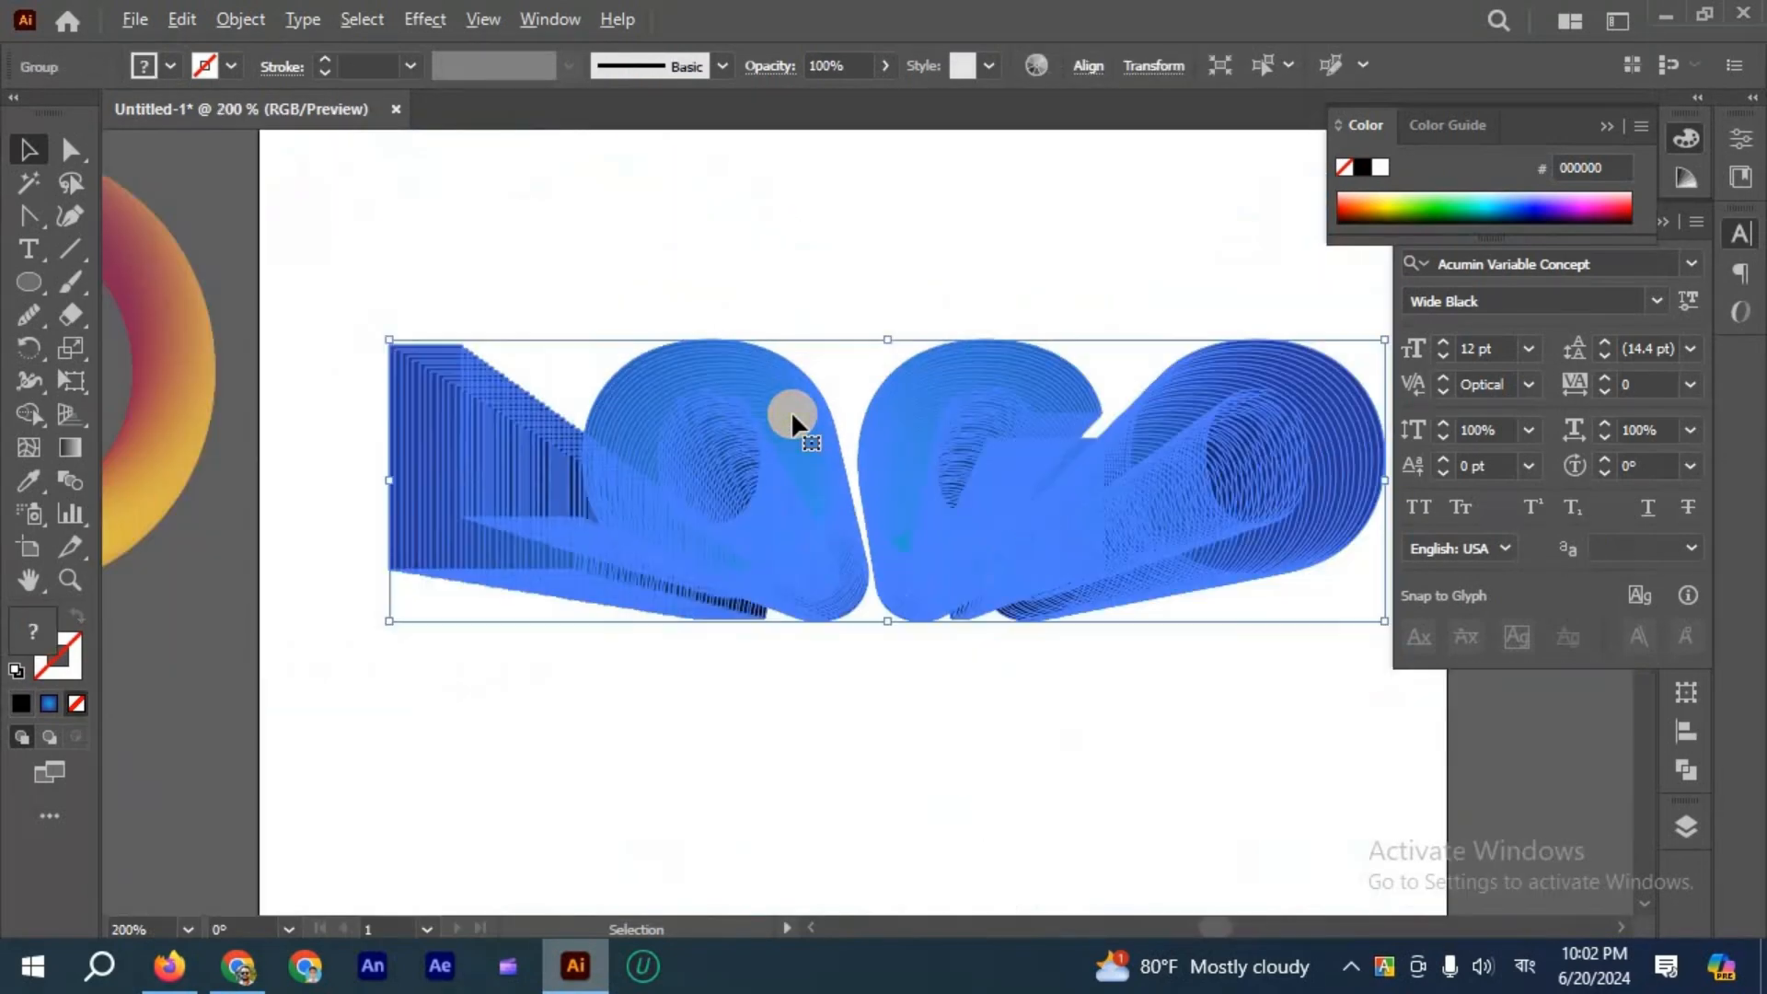
pyautogui.rightClick(796, 433)
pyautogui.click(887, 692)
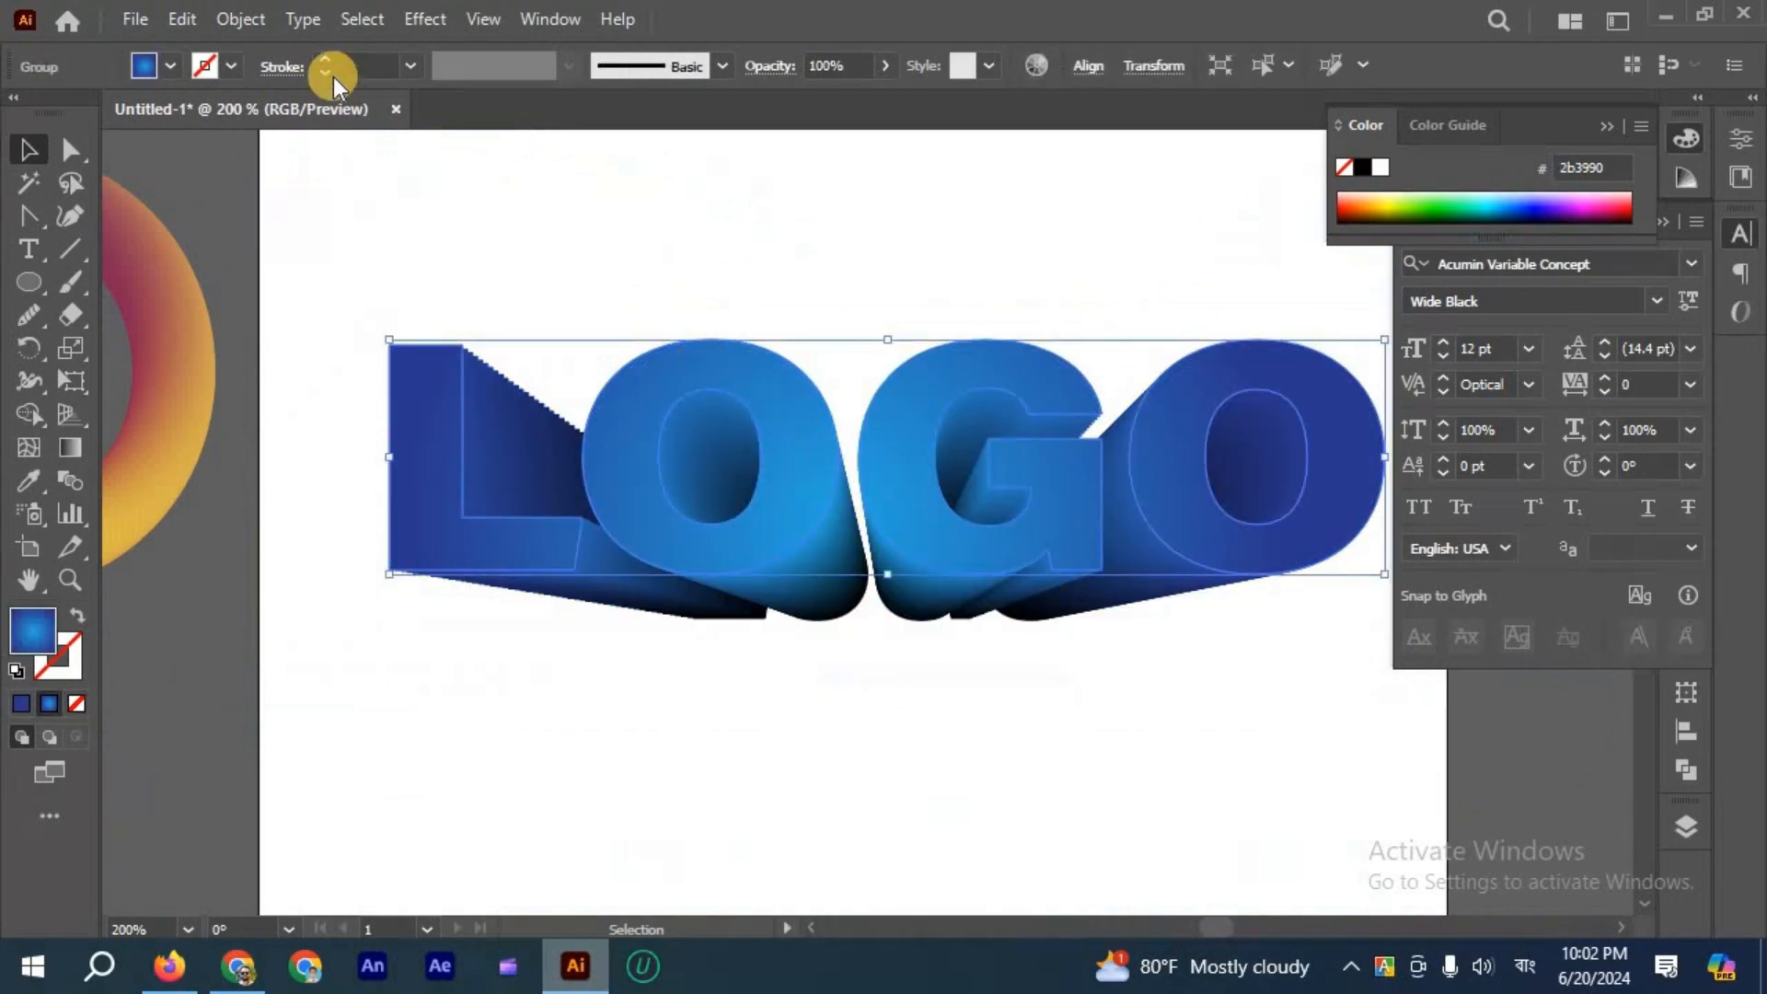
# Give the front LOGO lettering a white 2 pt stroke and deselect it.
pyautogui.click(320, 59)
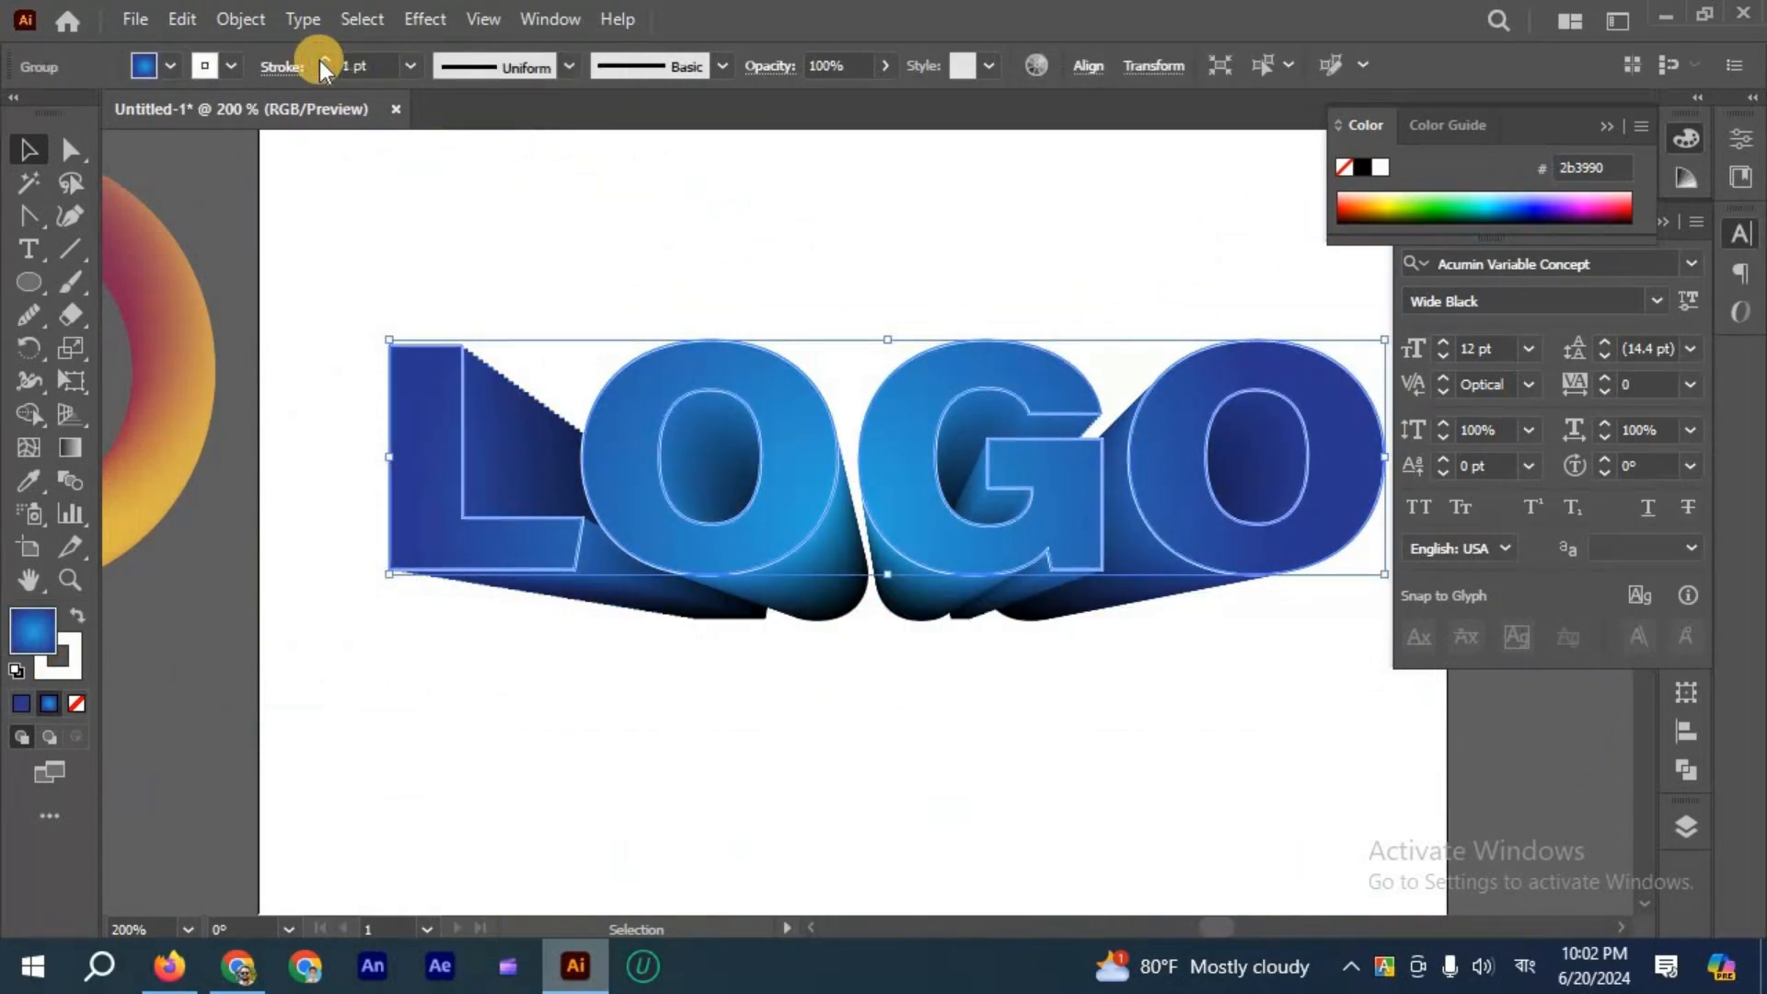
pyautogui.click(831, 651)
pyautogui.scroll(-2, 832, 651)
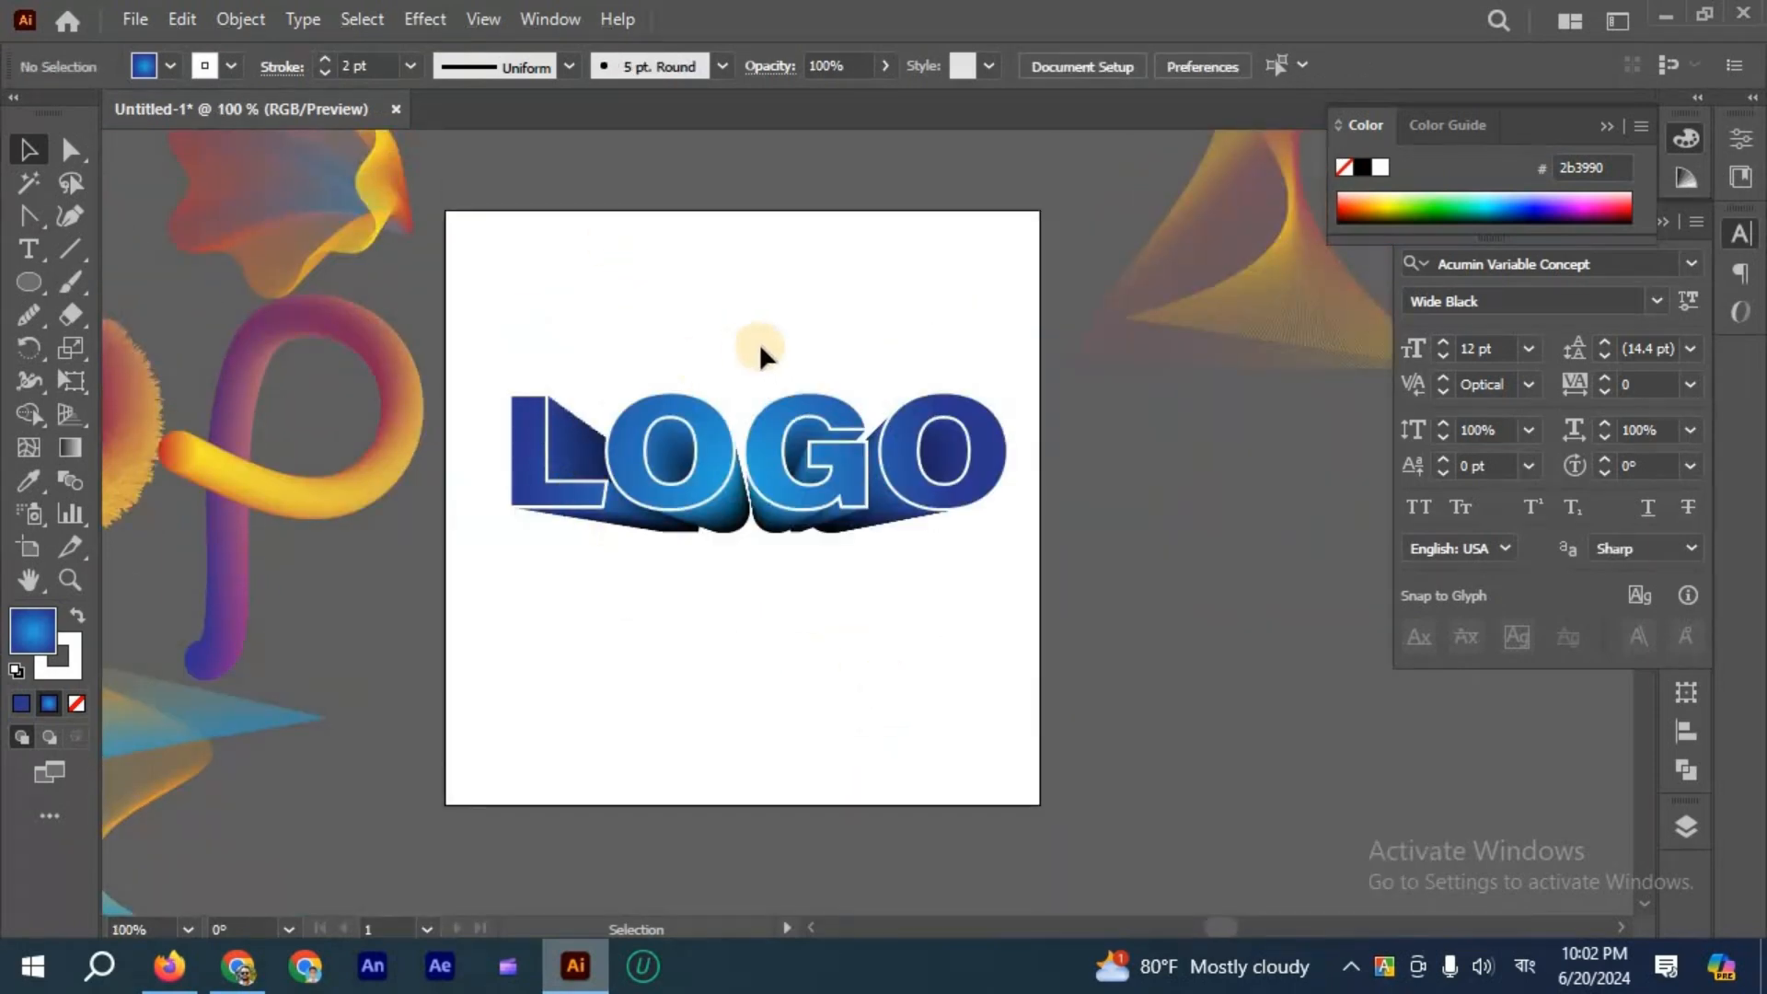
pyautogui.scroll(-1, 736, 350)
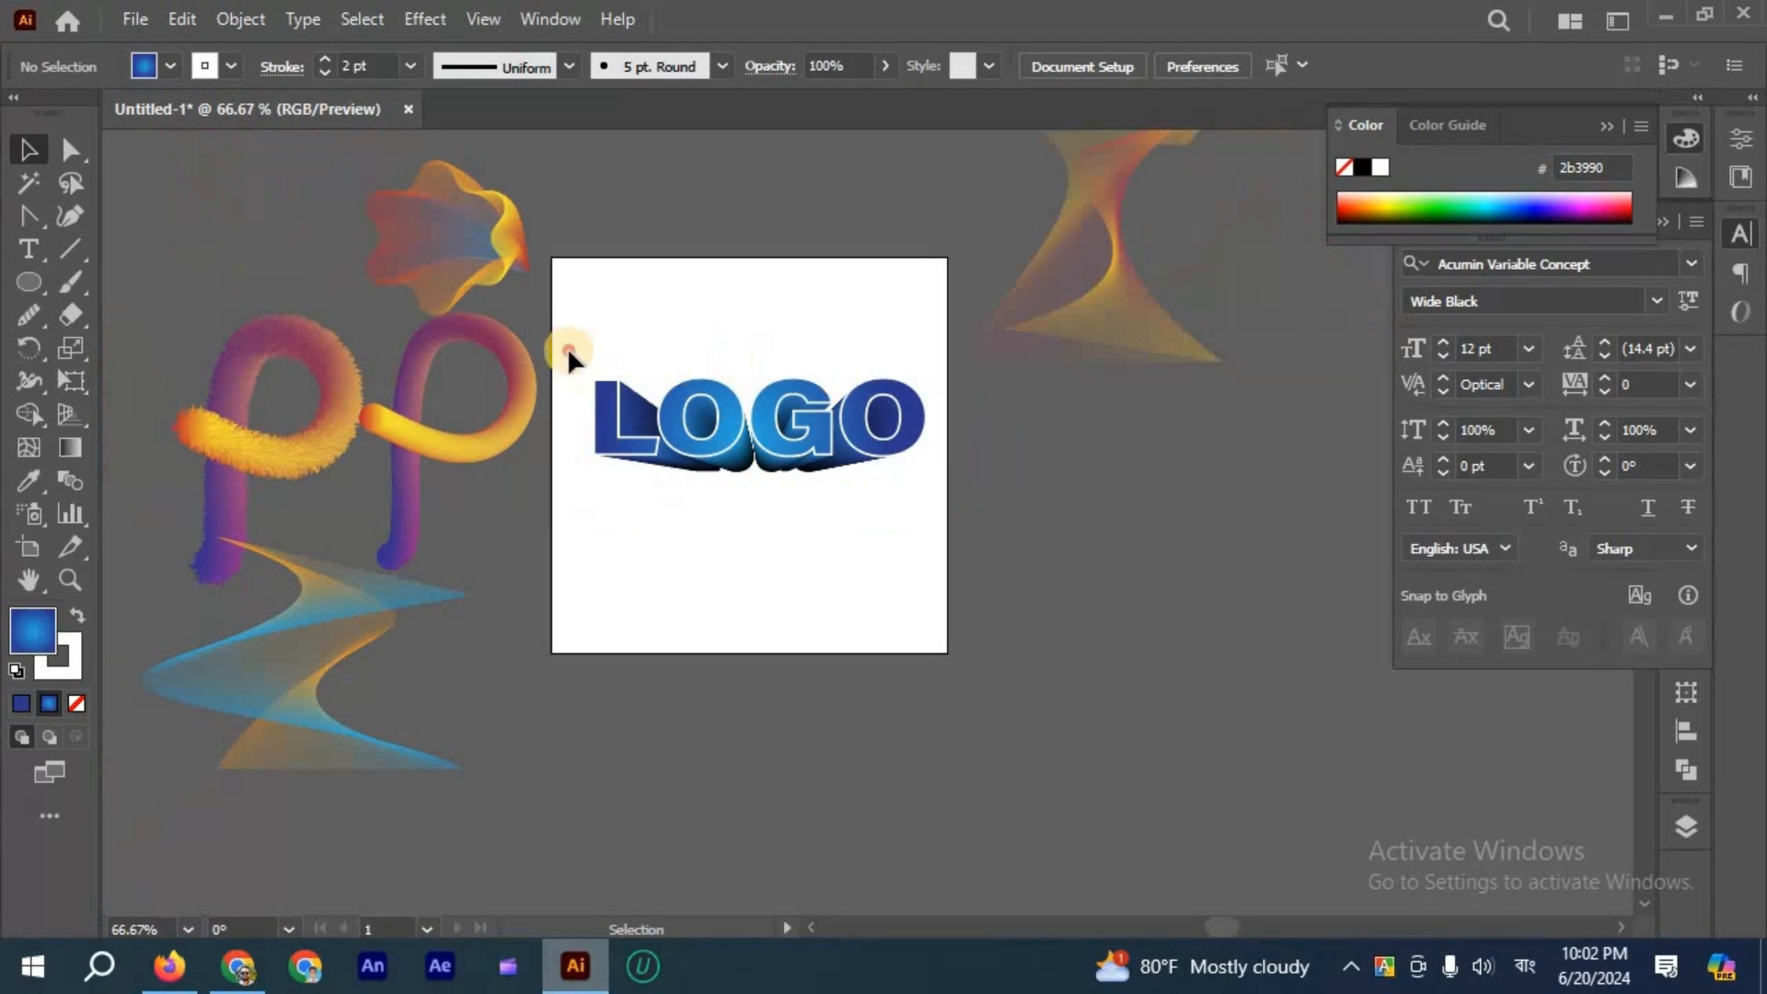
pyautogui.click(835, 486)
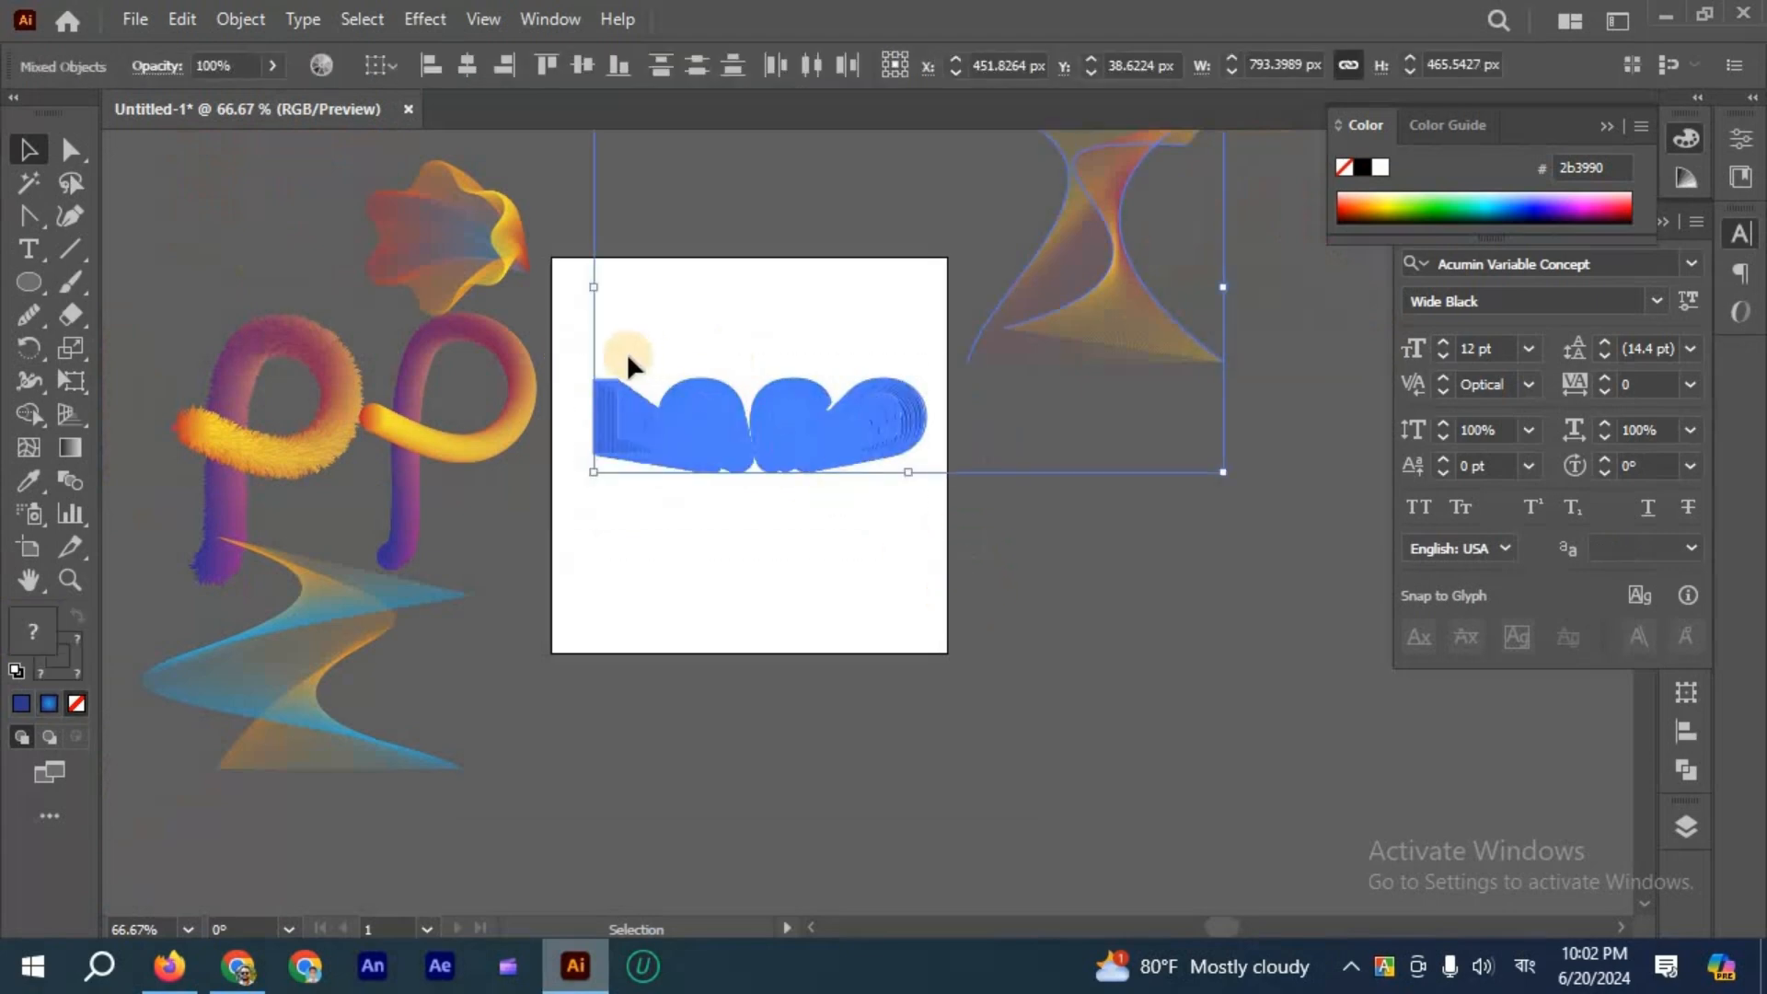
pyautogui.click(627, 352)
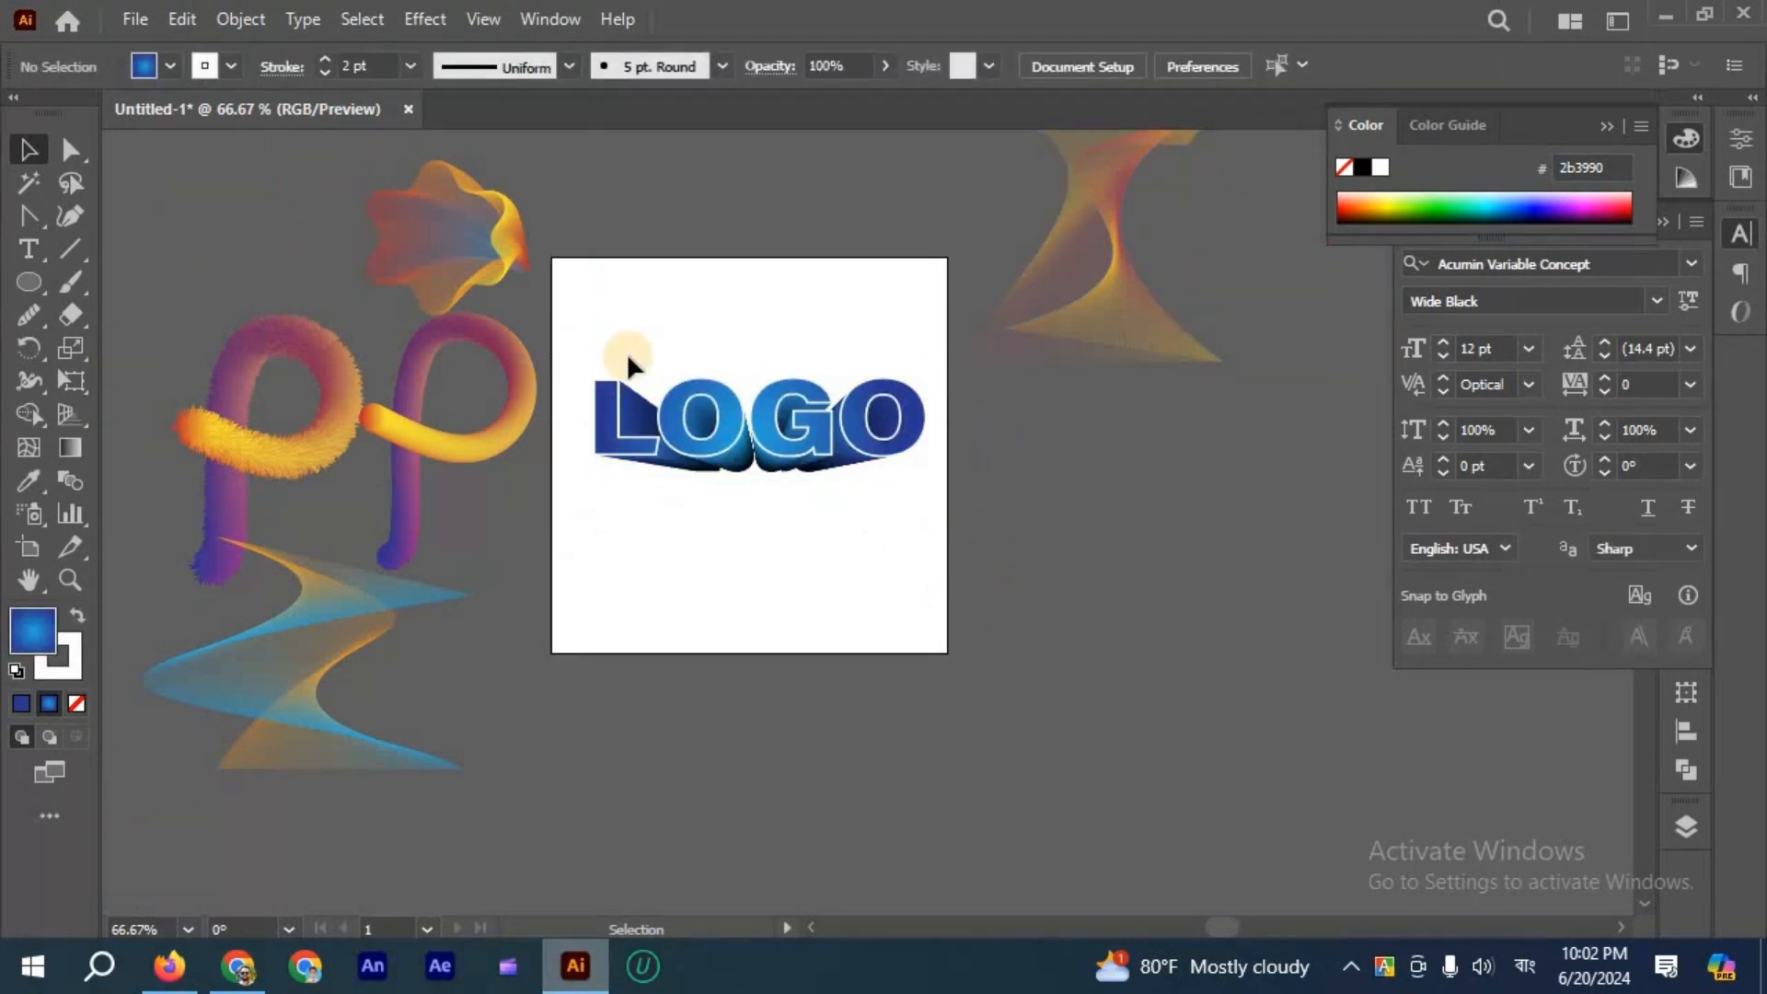